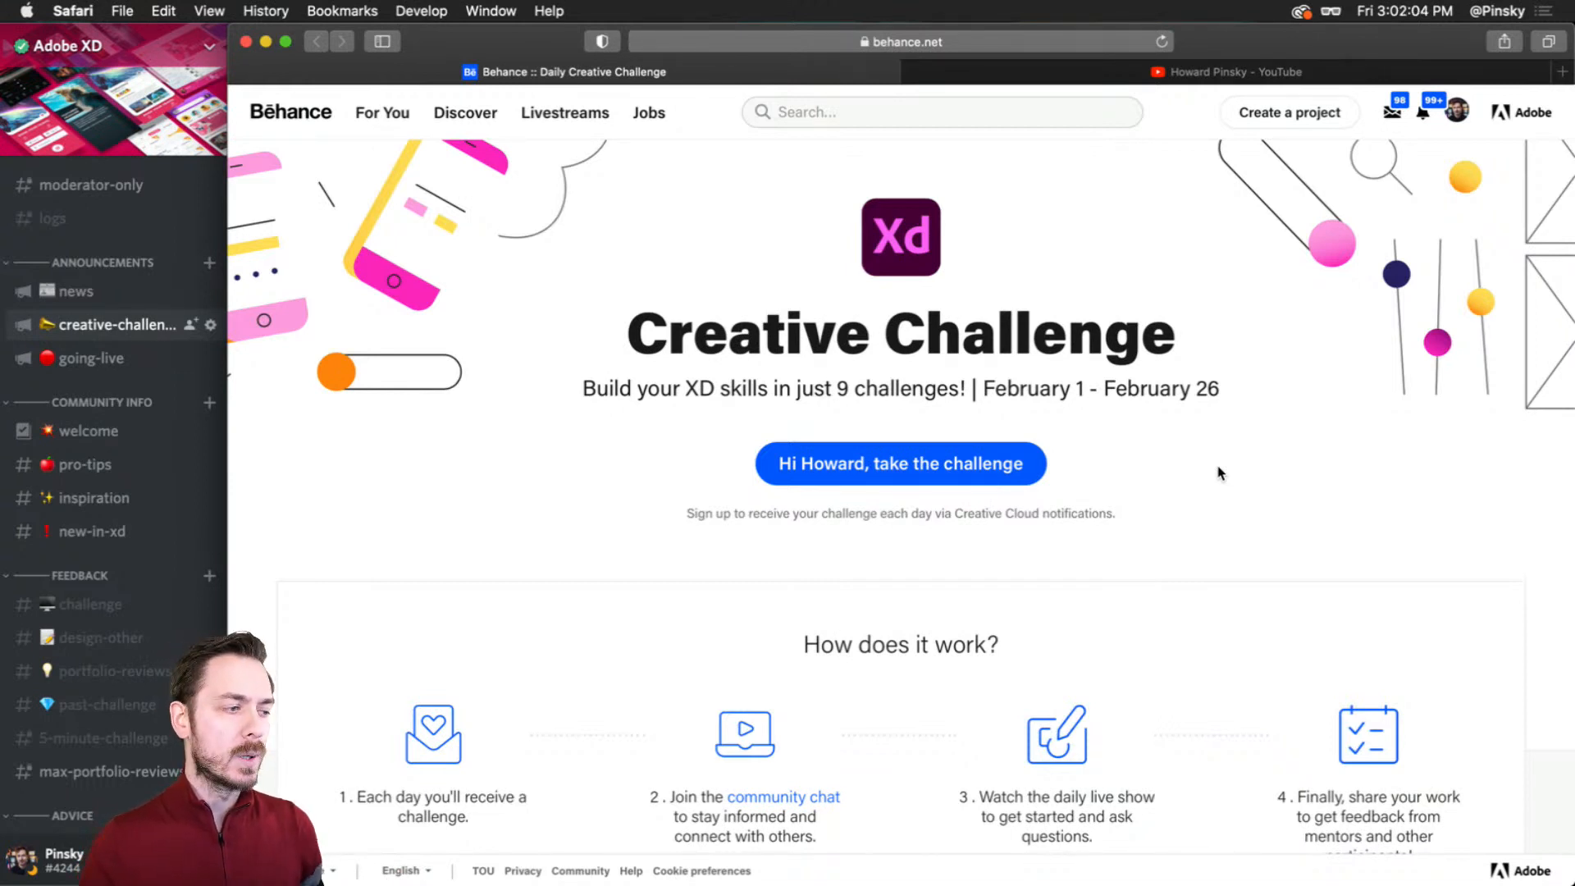
Step: Review the "How does it work?" section of the XD Creative Challenge page
scroll(1220, 473, down, 7)
scroll(459, 459, up, 1)
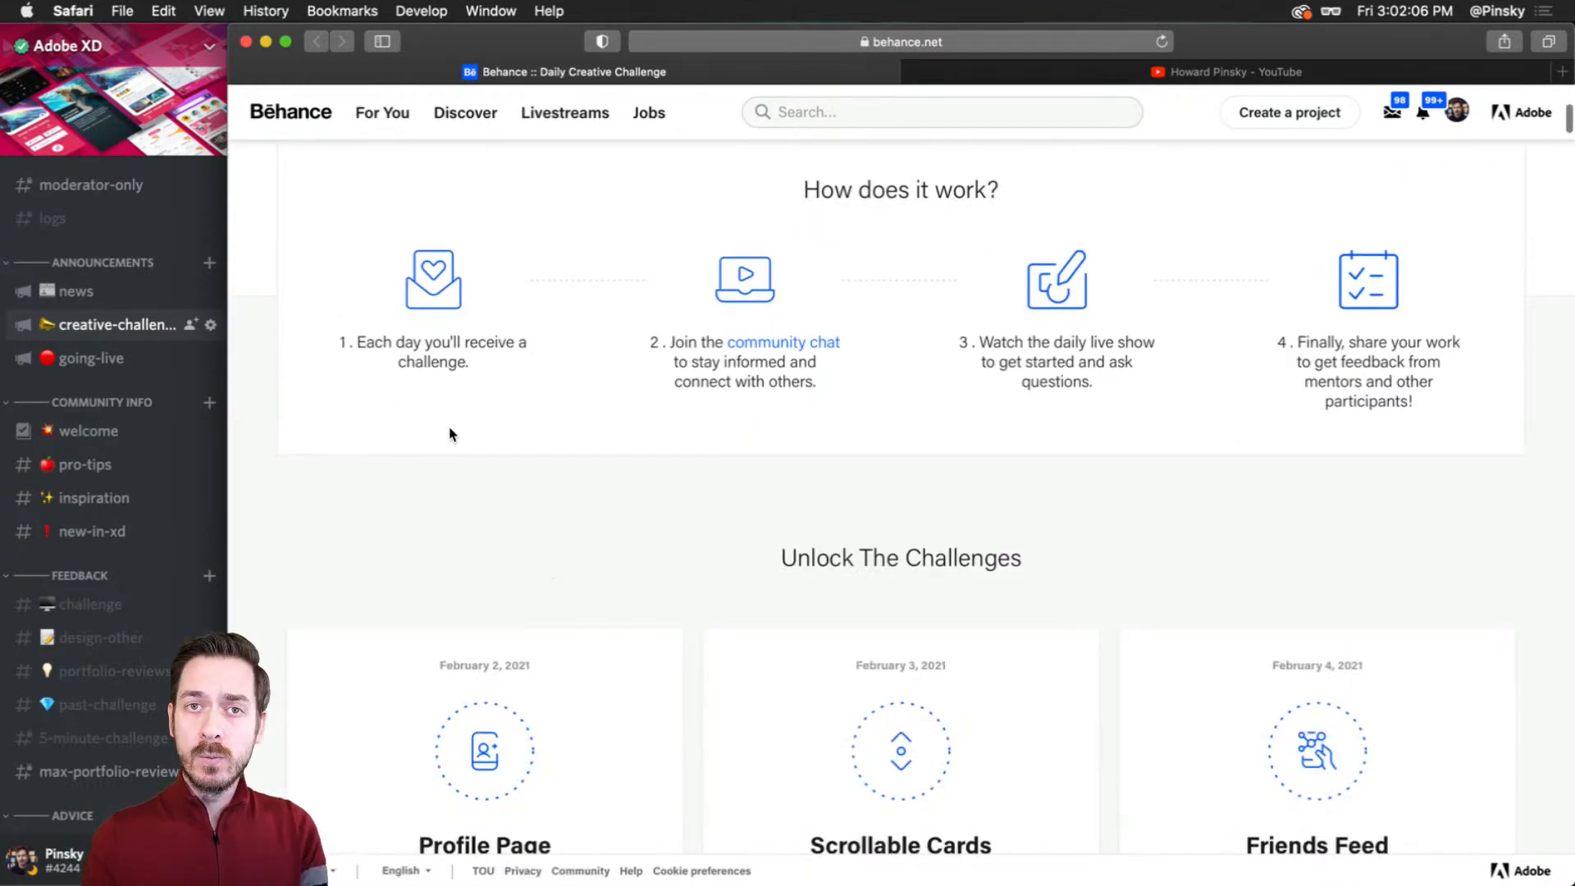
scroll(450, 435, up, 1)
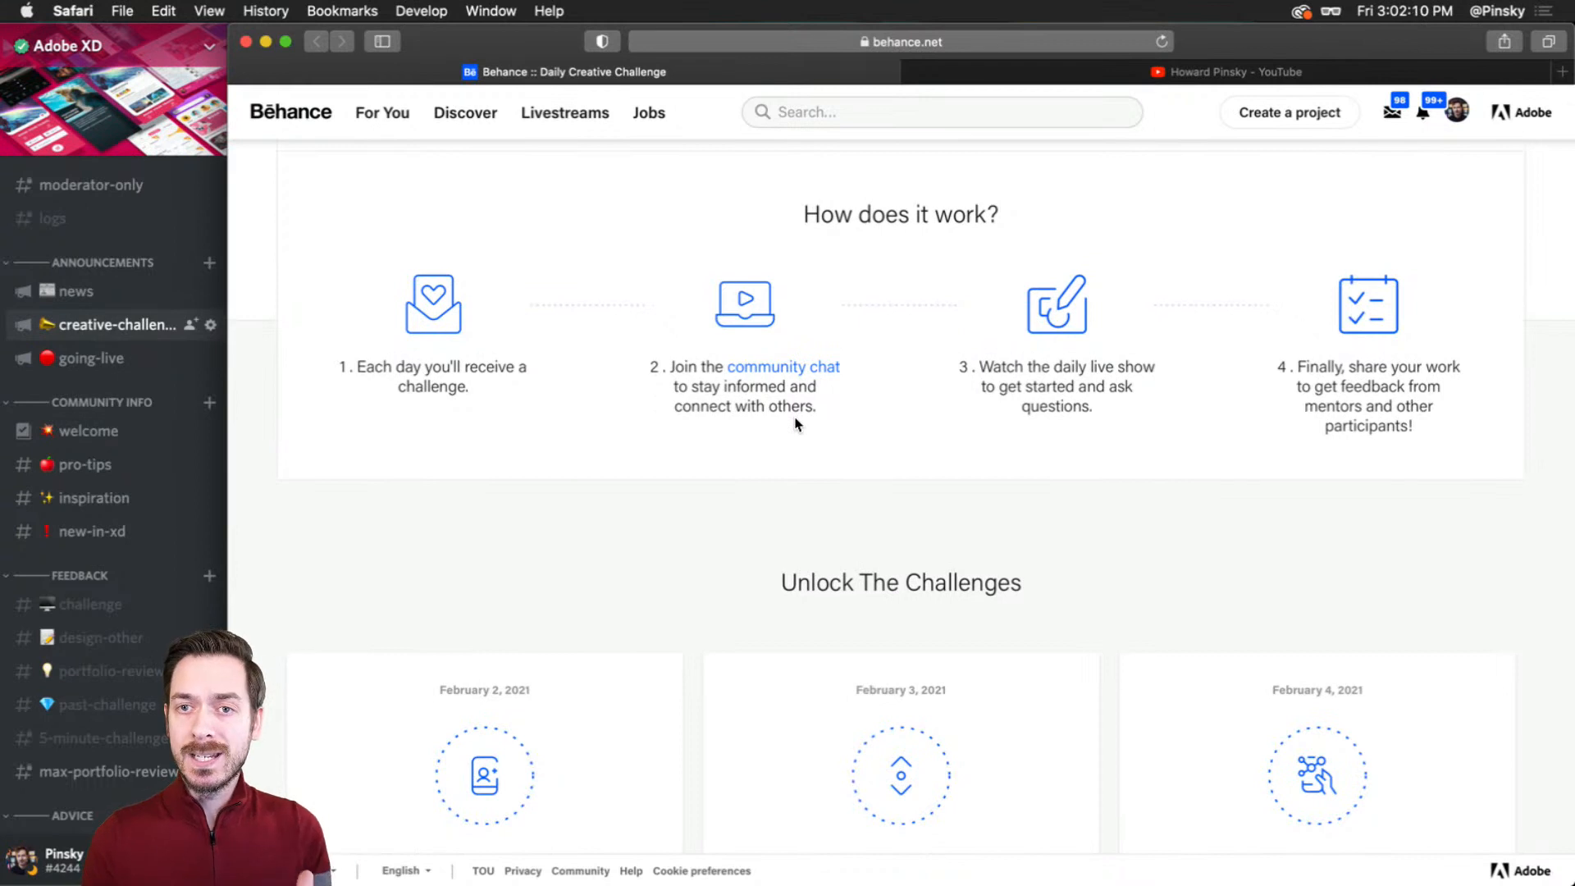
Step: Switch to Discord's creative-challenge channel and look through the Adobe XD server's list of channels
click(131, 324)
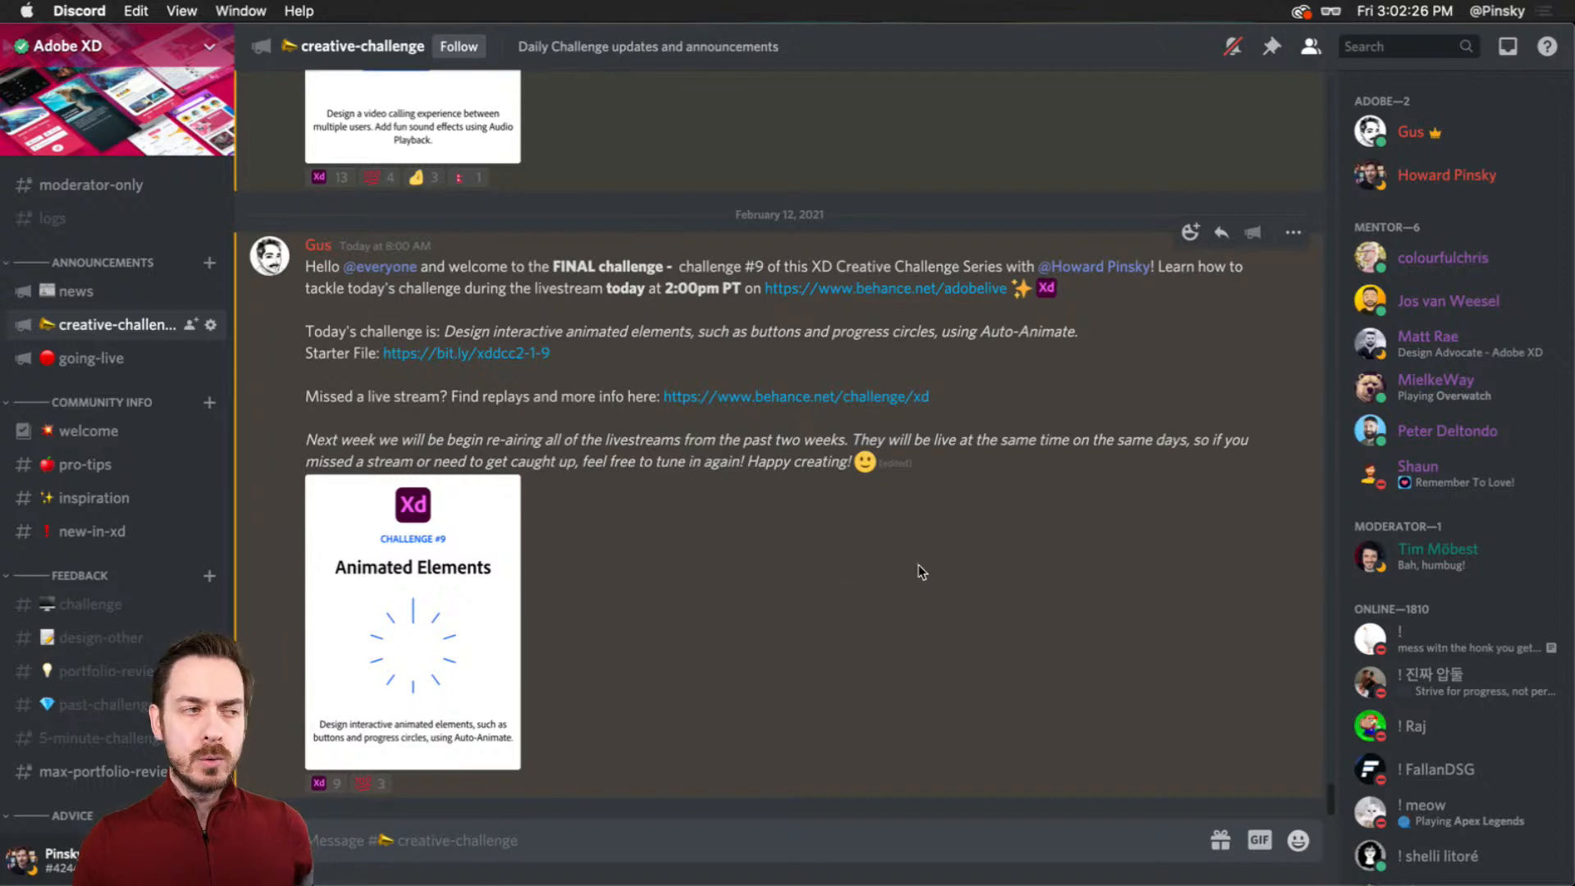
scroll(149, 614, down, 2)
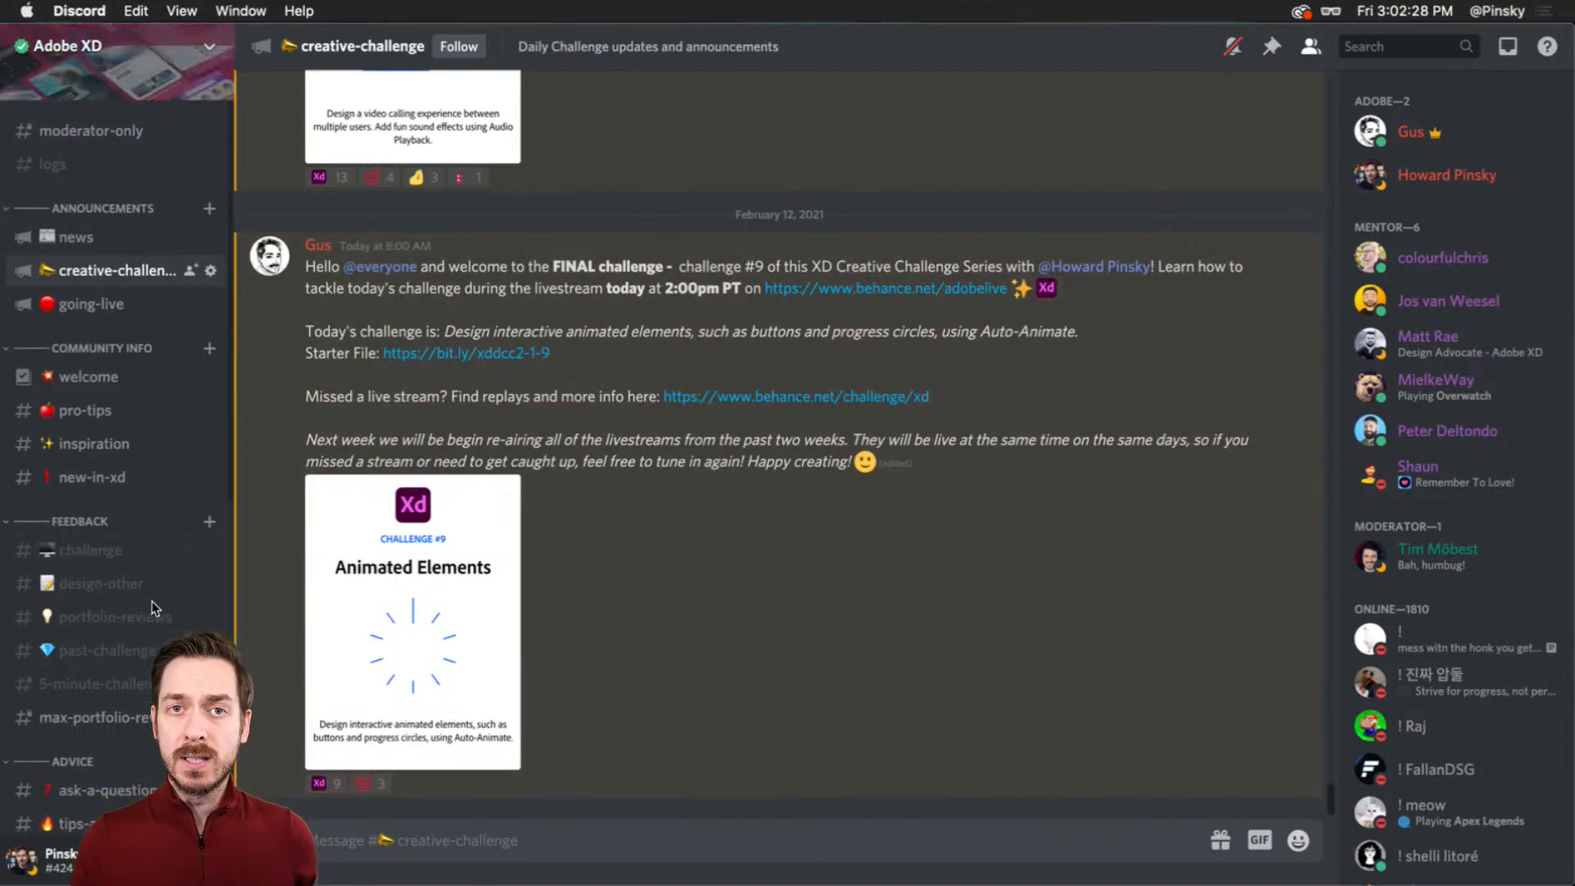
scroll(156, 616, down, 5)
scroll(156, 611, down, 4)
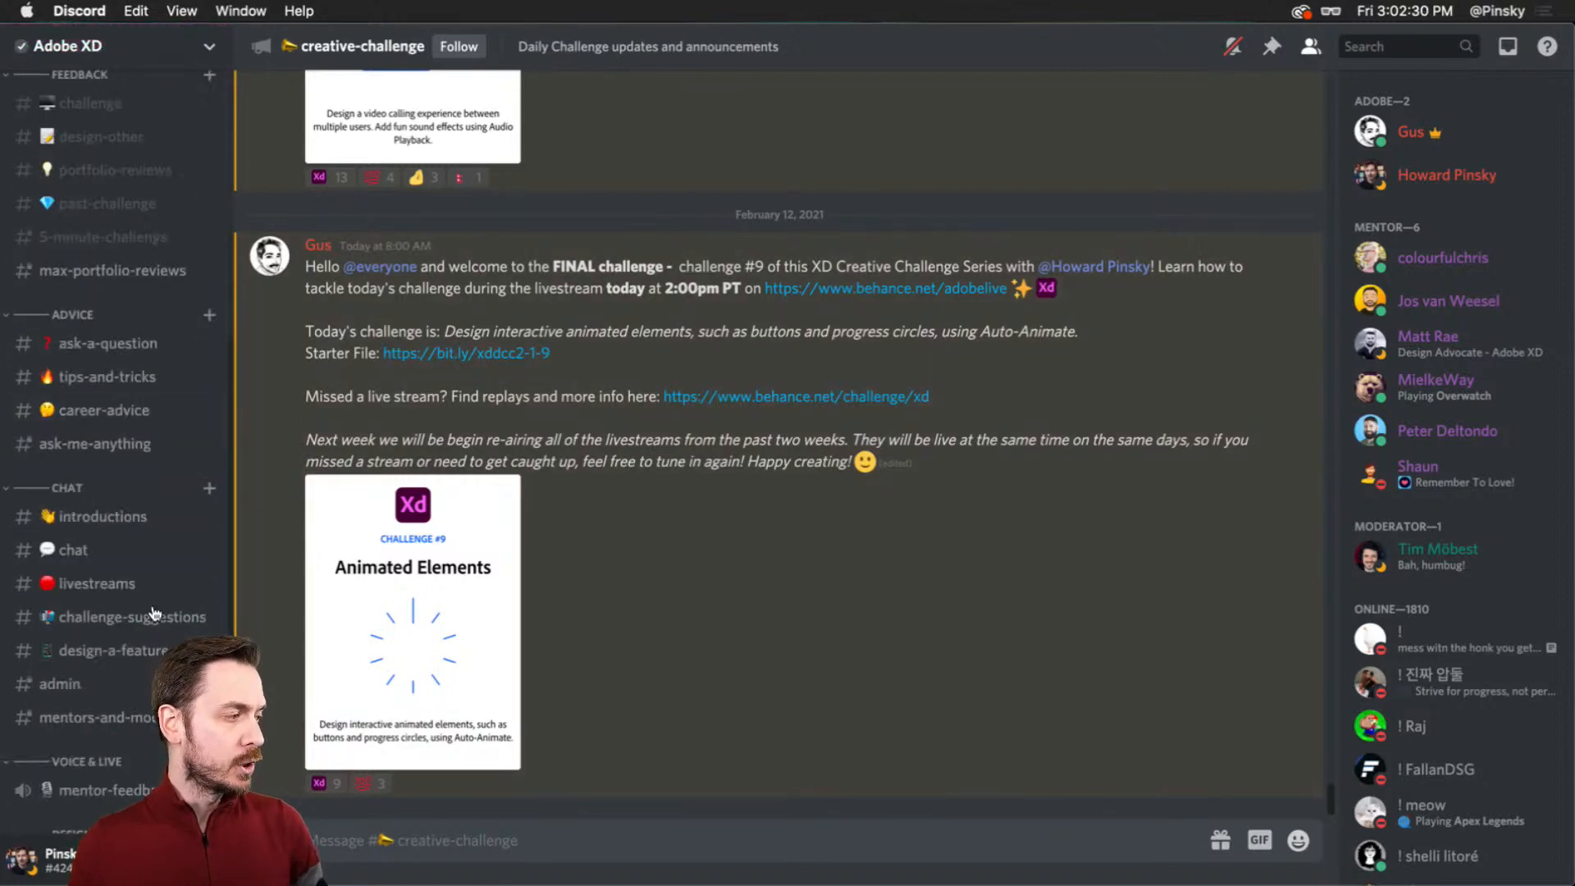
scroll(152, 605, up, 10)
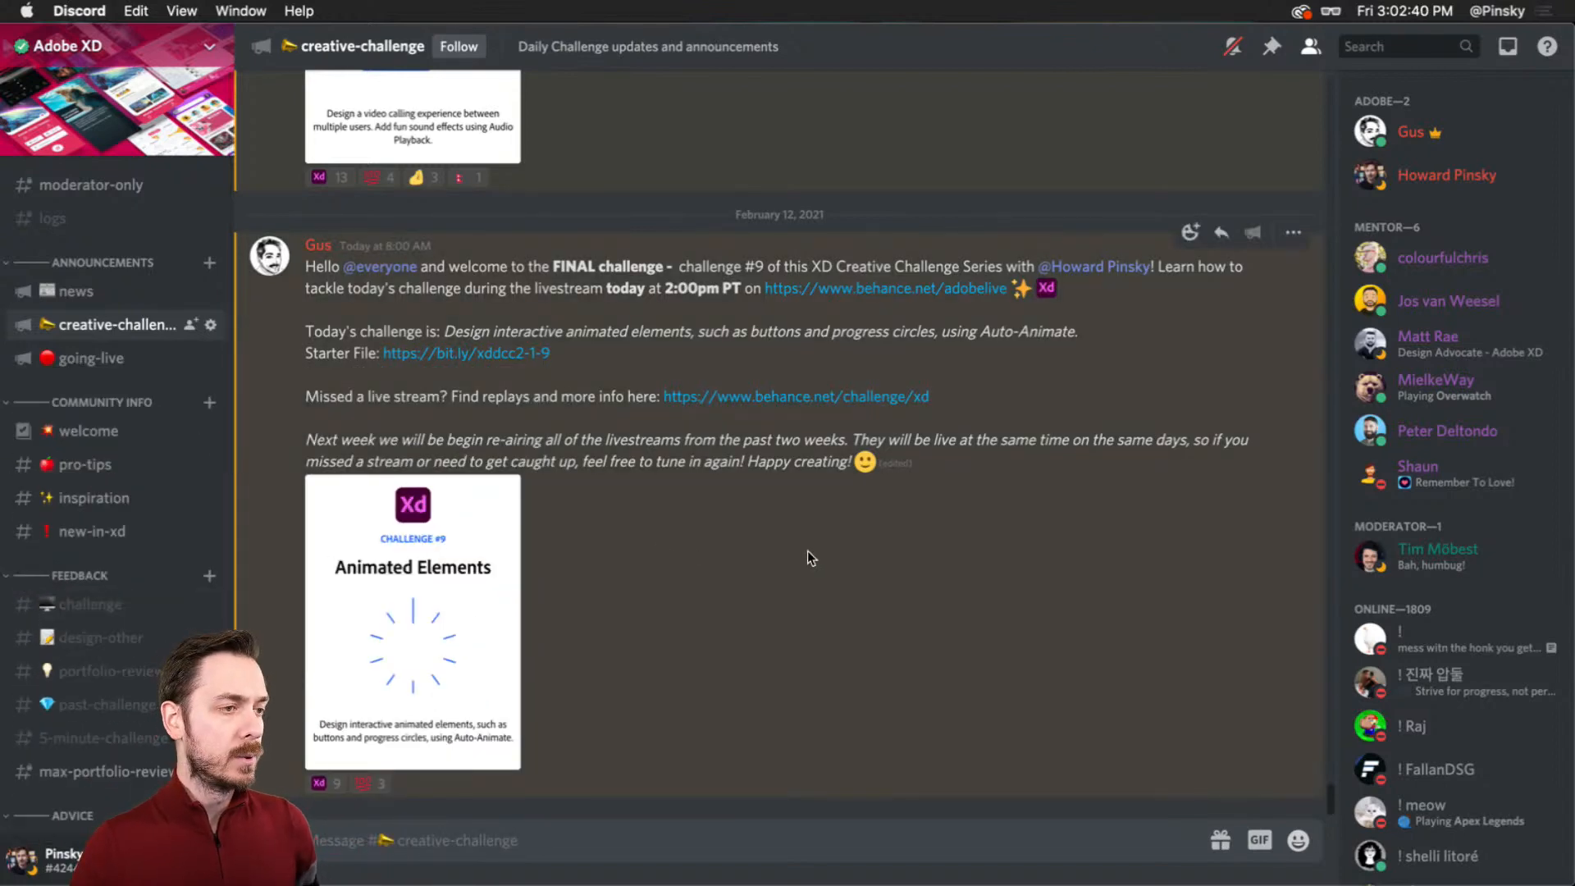
Step: Switch back to Safari and review the Behance challenge cards from Profile Page through Animated Elements
key(super+Tab)
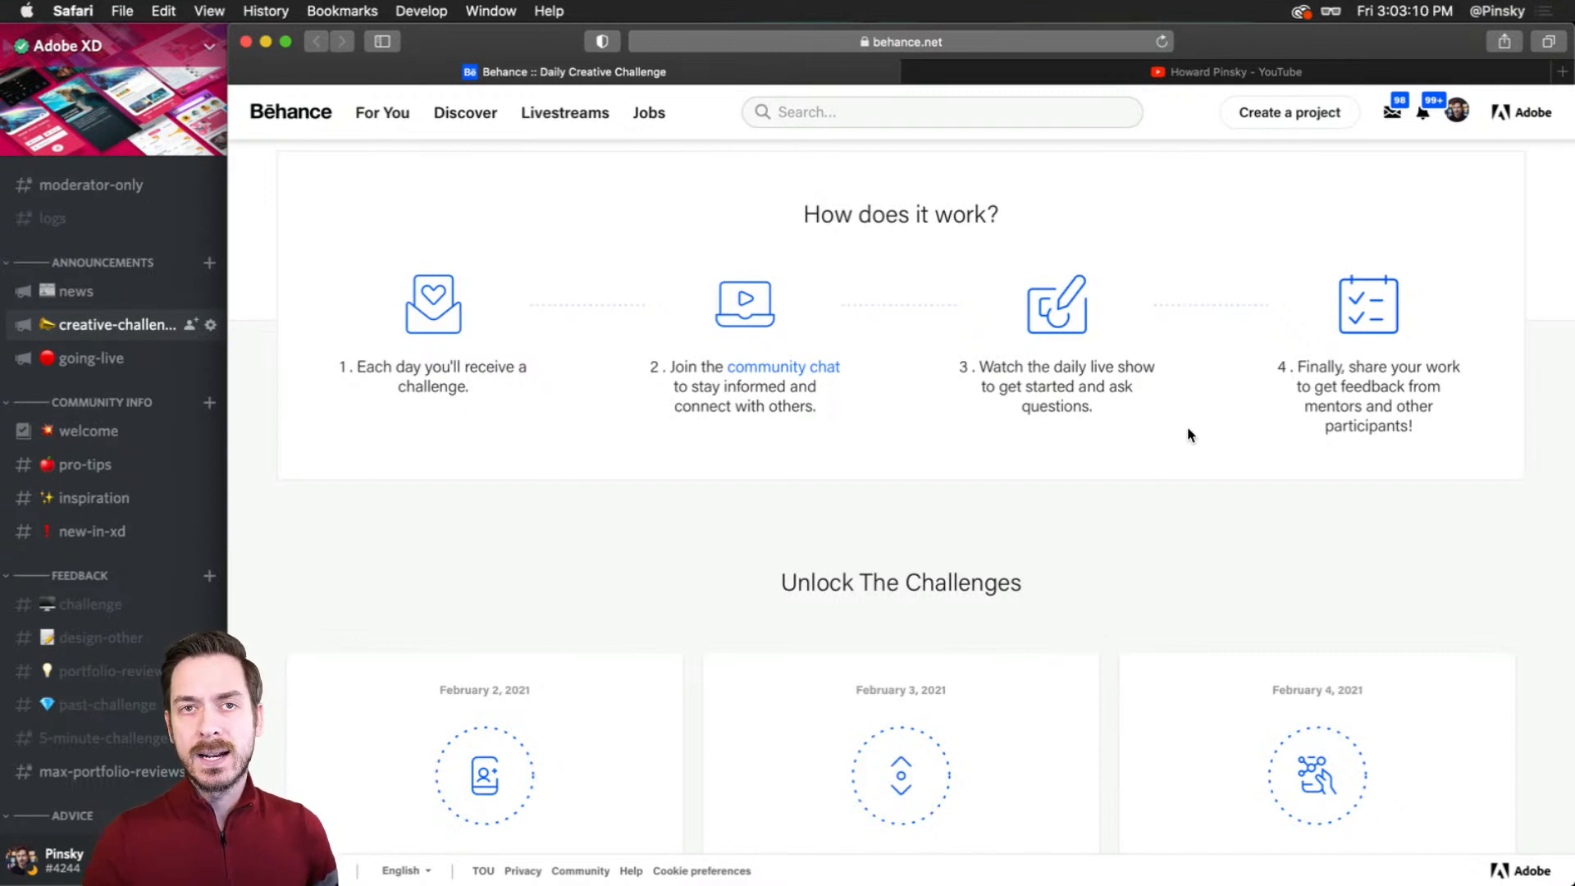
scroll(1188, 429, down, 5)
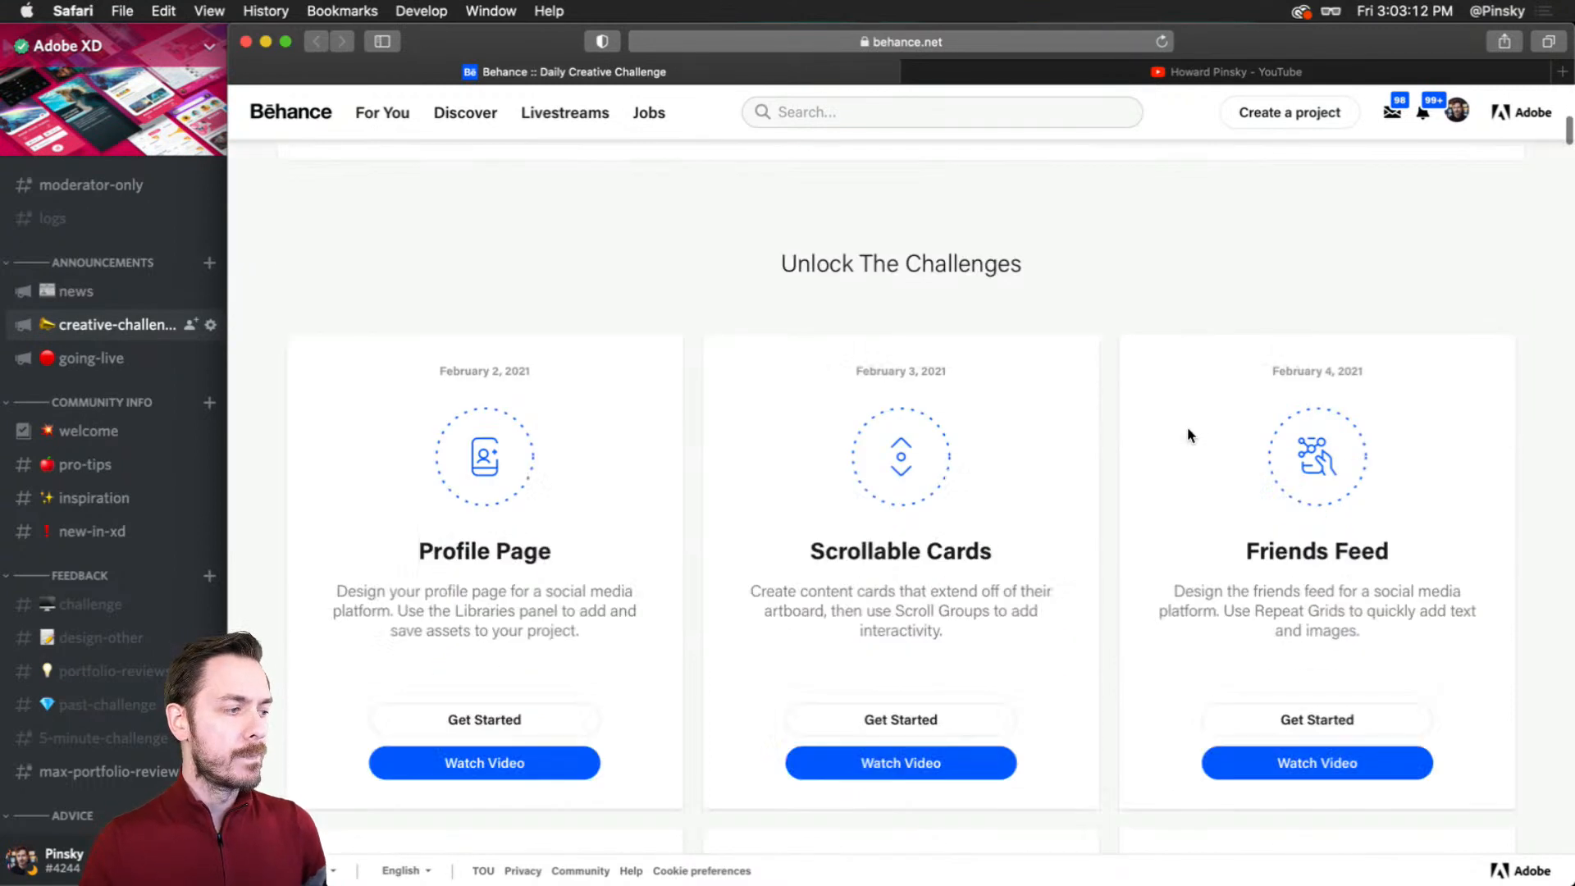
scroll(1183, 436, down, 1)
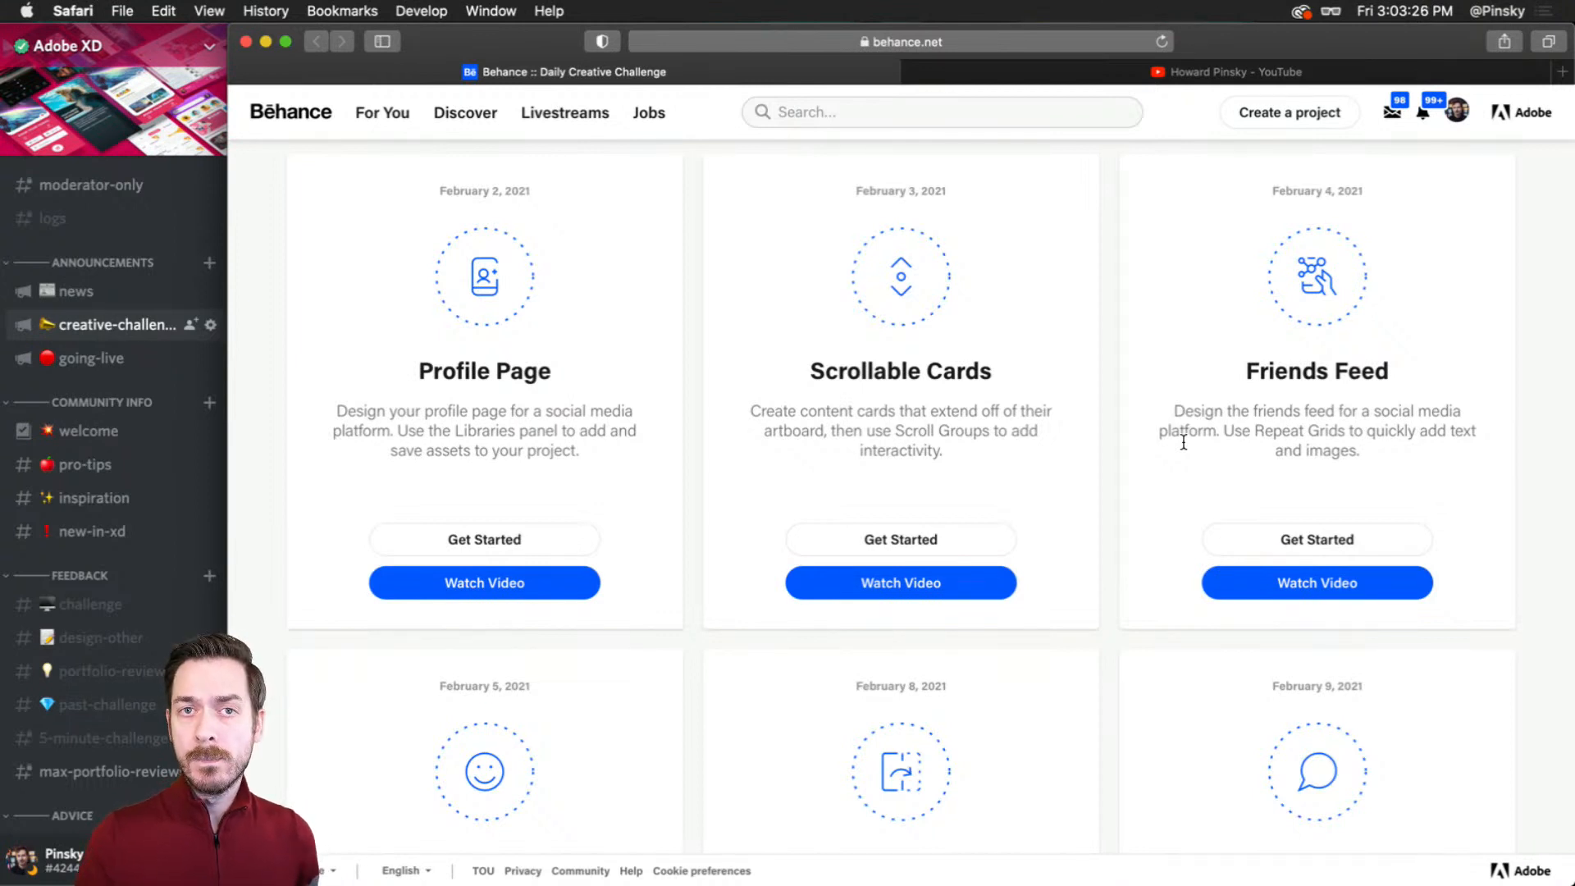
scroll(1157, 422, down, 2)
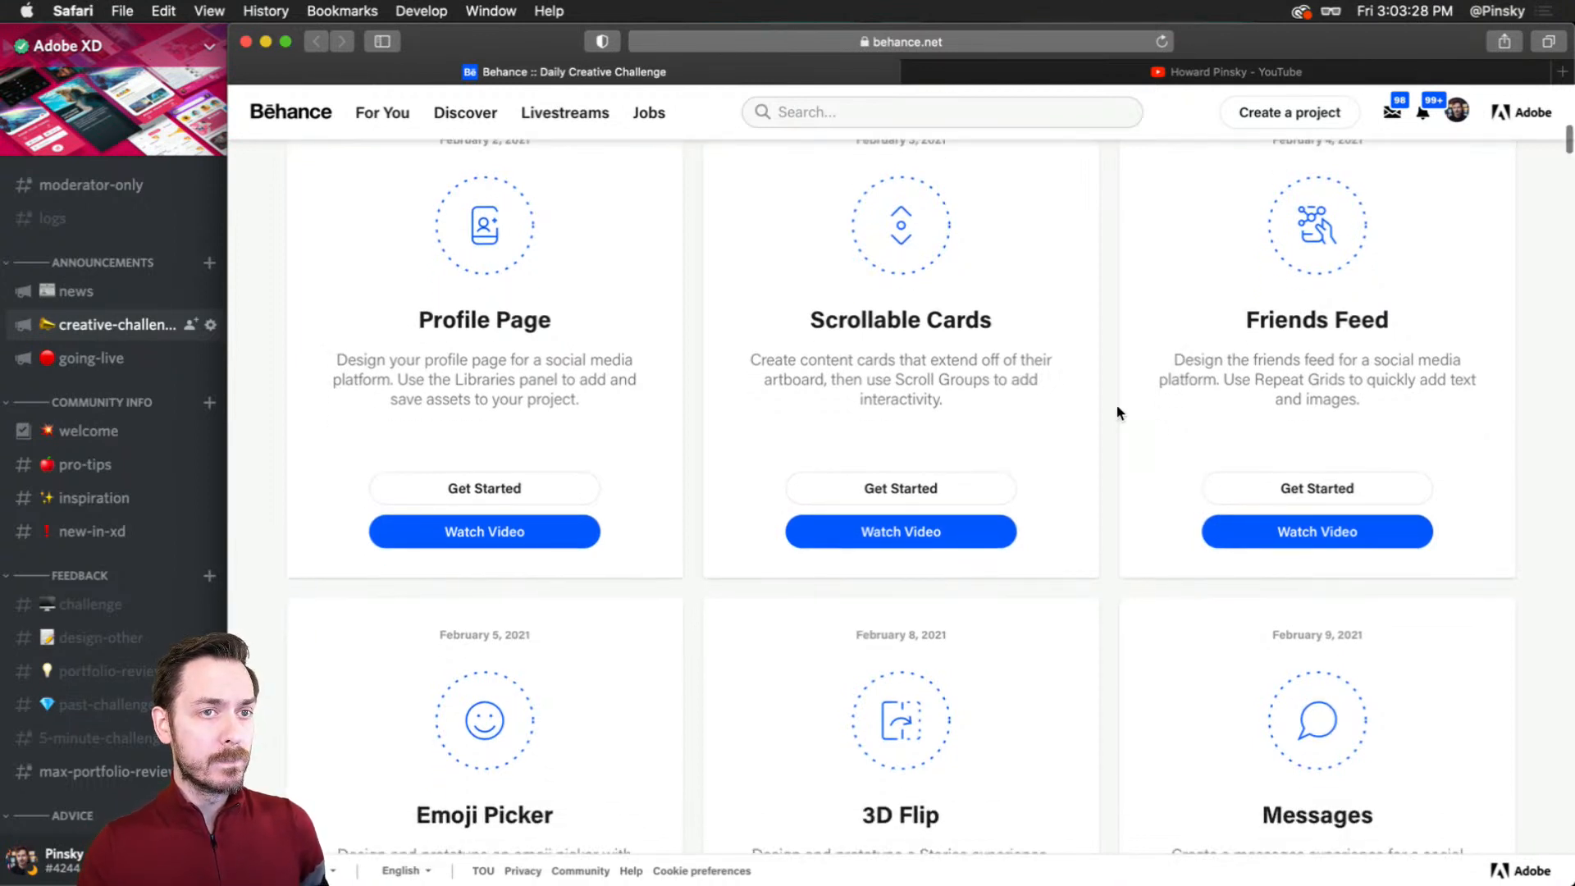
scroll(1118, 412, down, 5)
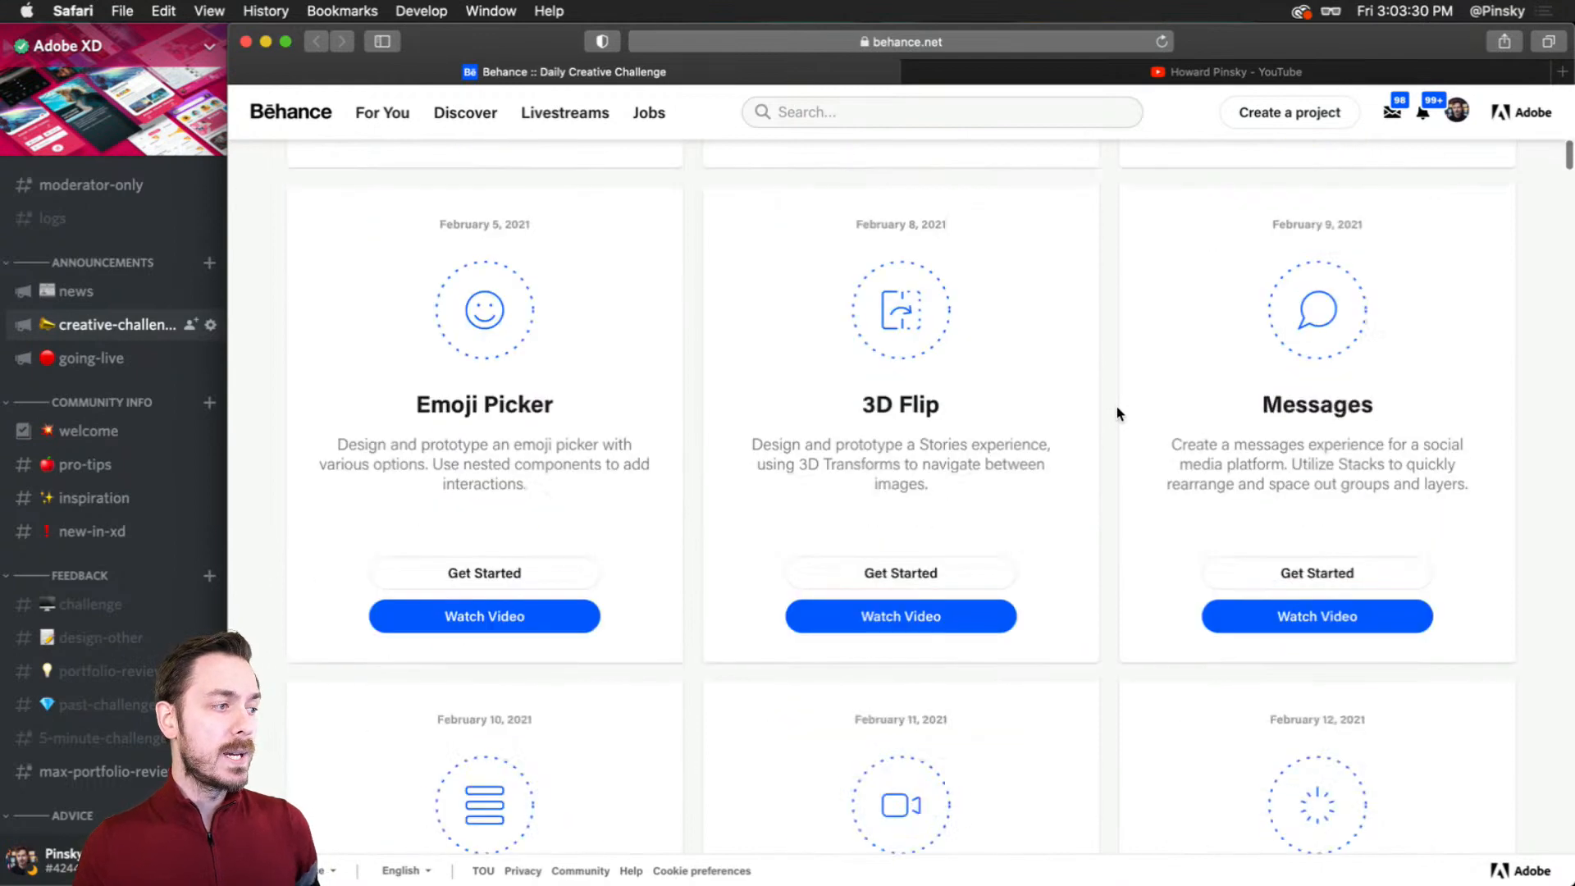
scroll(1117, 408, down, 1)
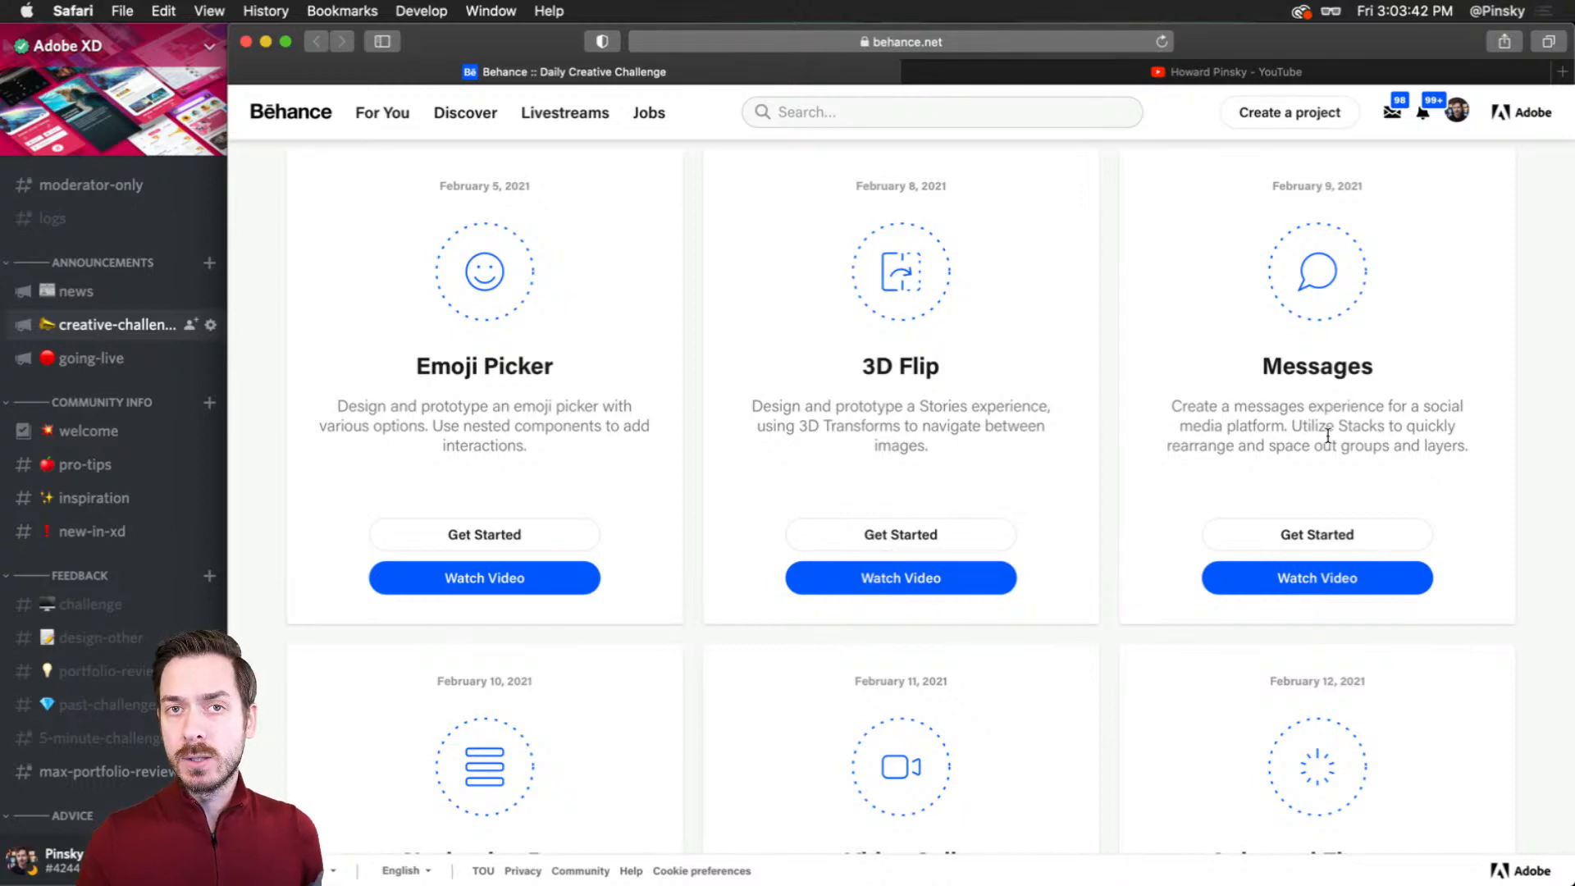
scroll(1266, 436, down, 10)
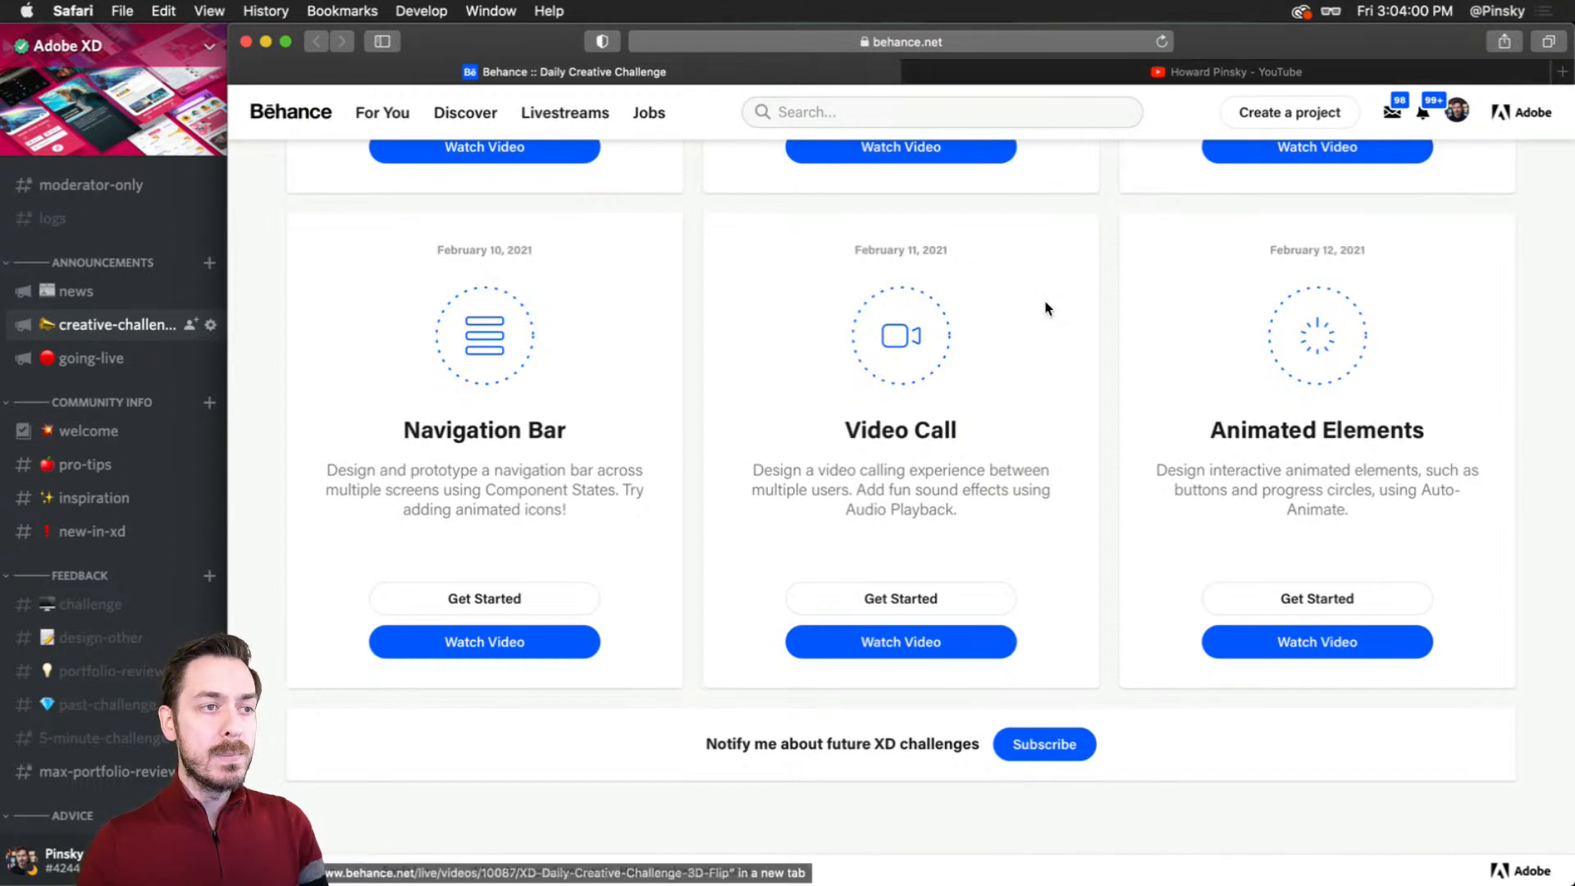
scroll(1042, 427, up, 1)
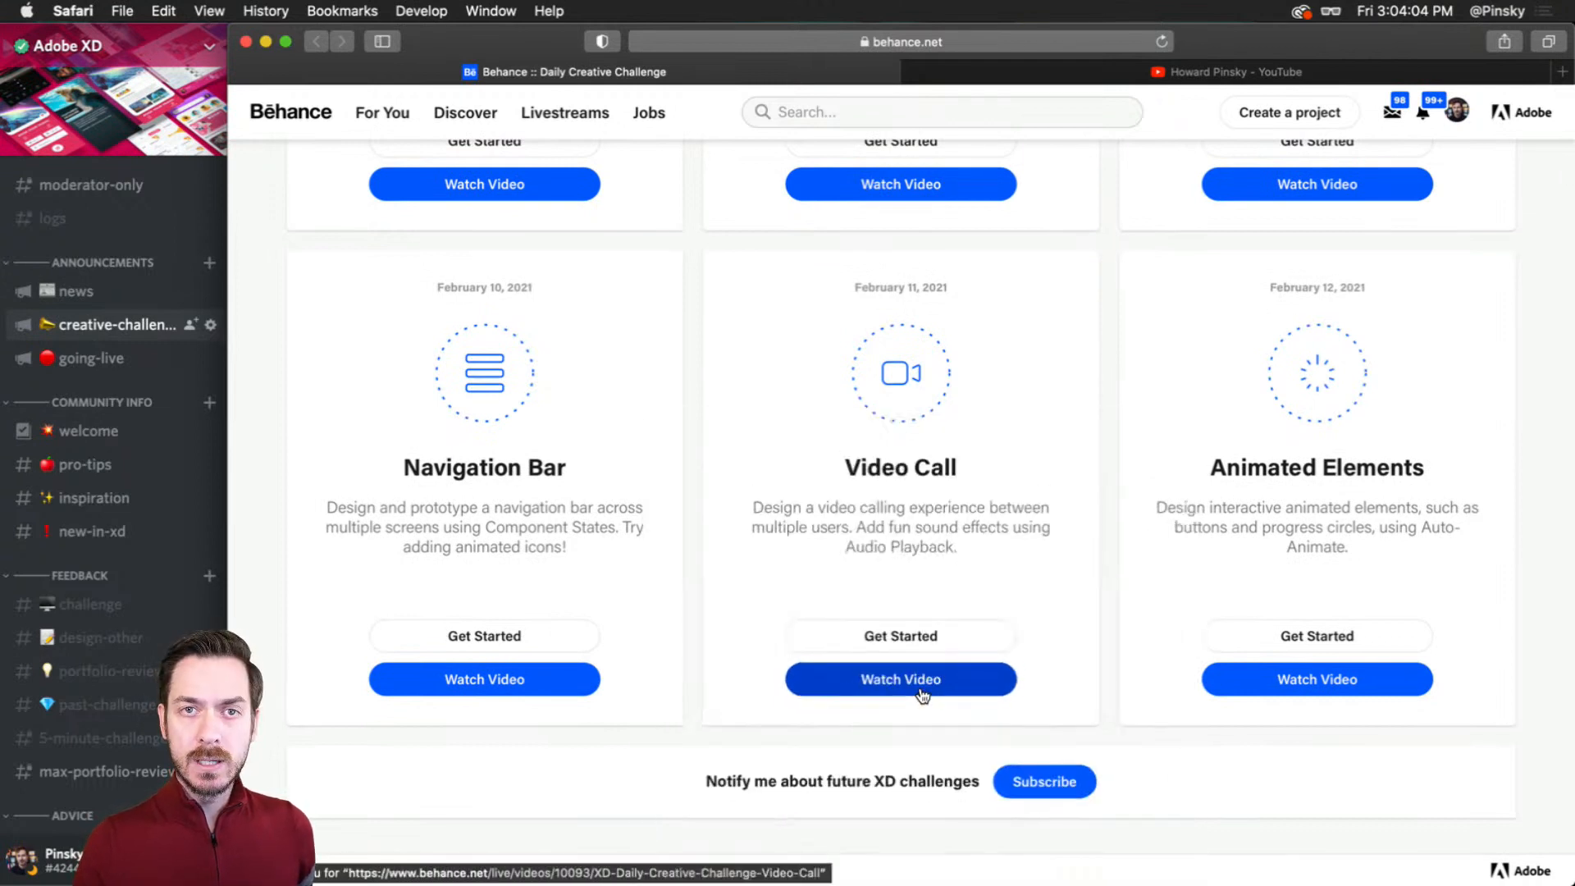
Step: View the uploaded XD tutorials on the YouTube channel page, and return to the Behance challenge page
click(1067, 77)
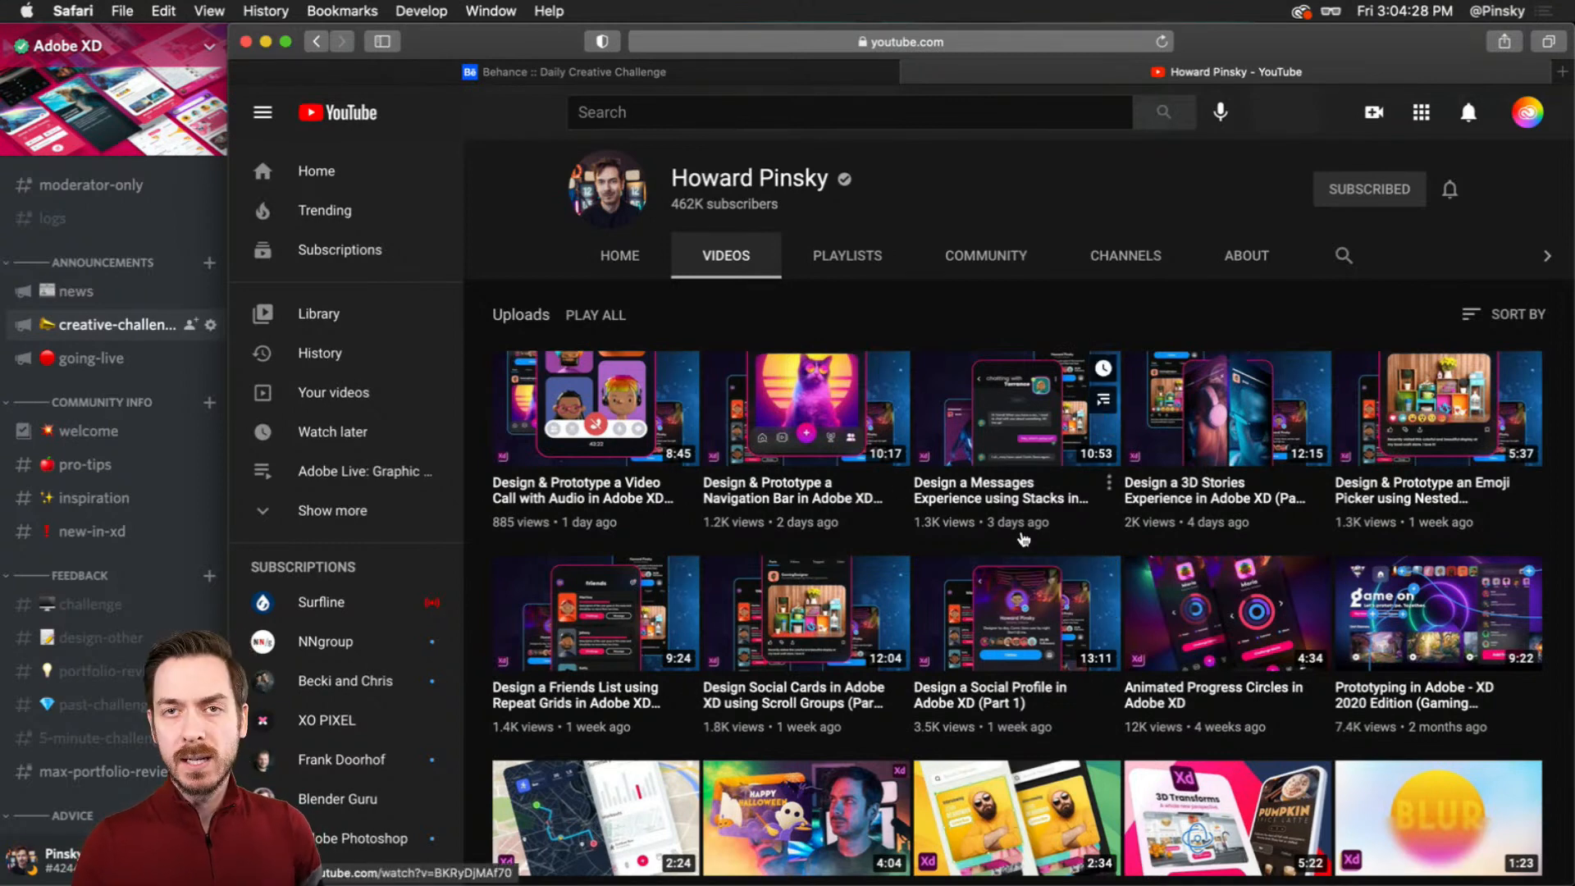
click(624, 72)
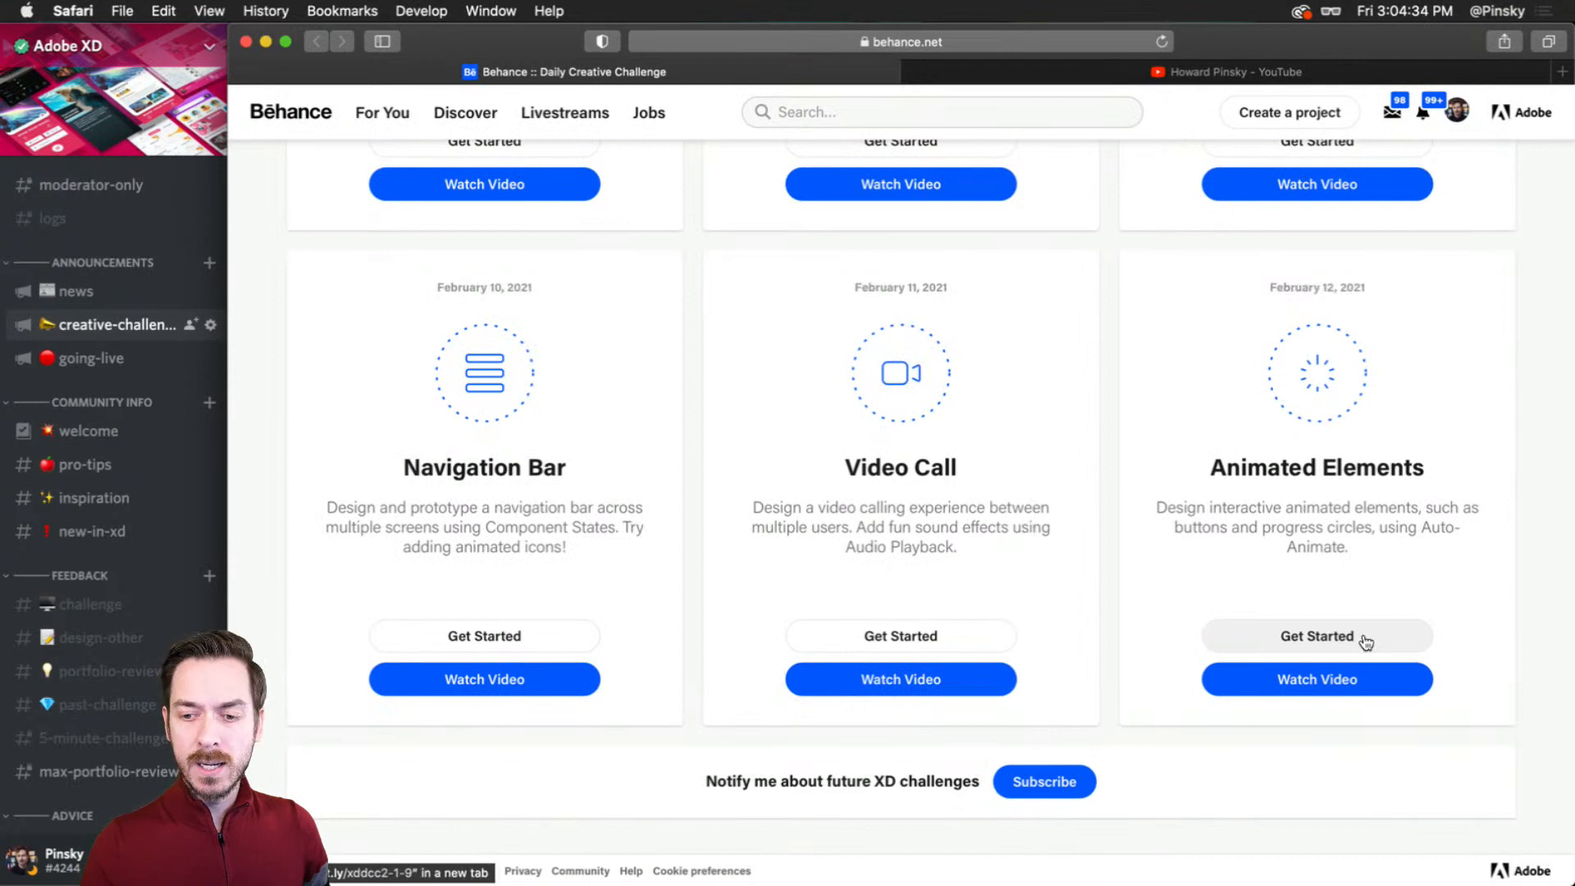
Step: Switch to Adobe XD and examine the Challenge Prompt, Inspiration and Resource Booklet sections of the Day 9 AnimatedElements starter file
key(super+Tab)
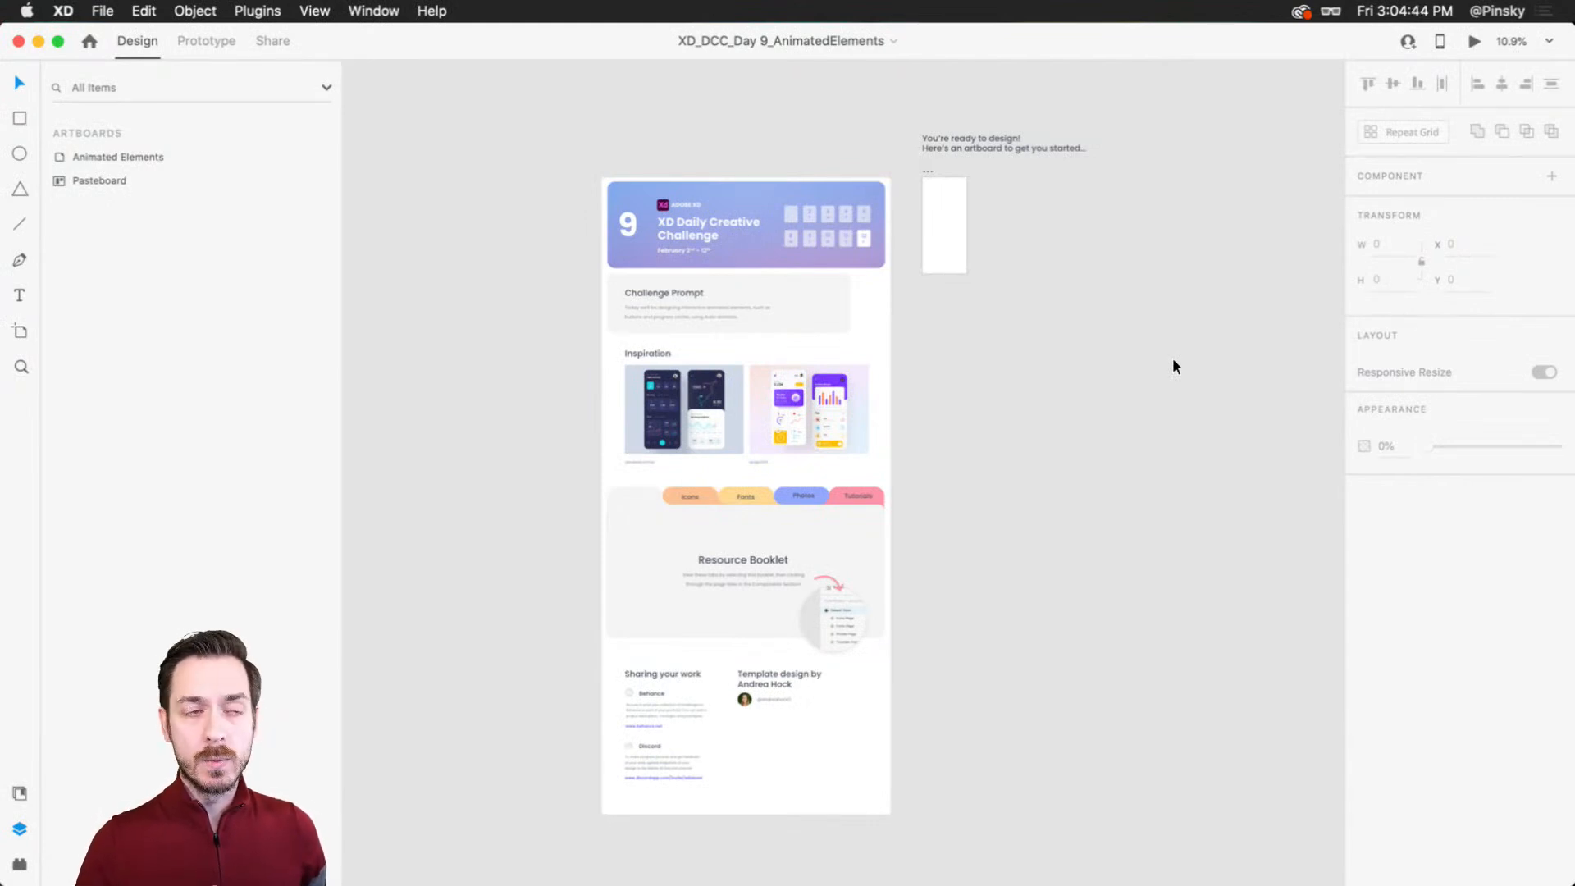
key(super+grave)
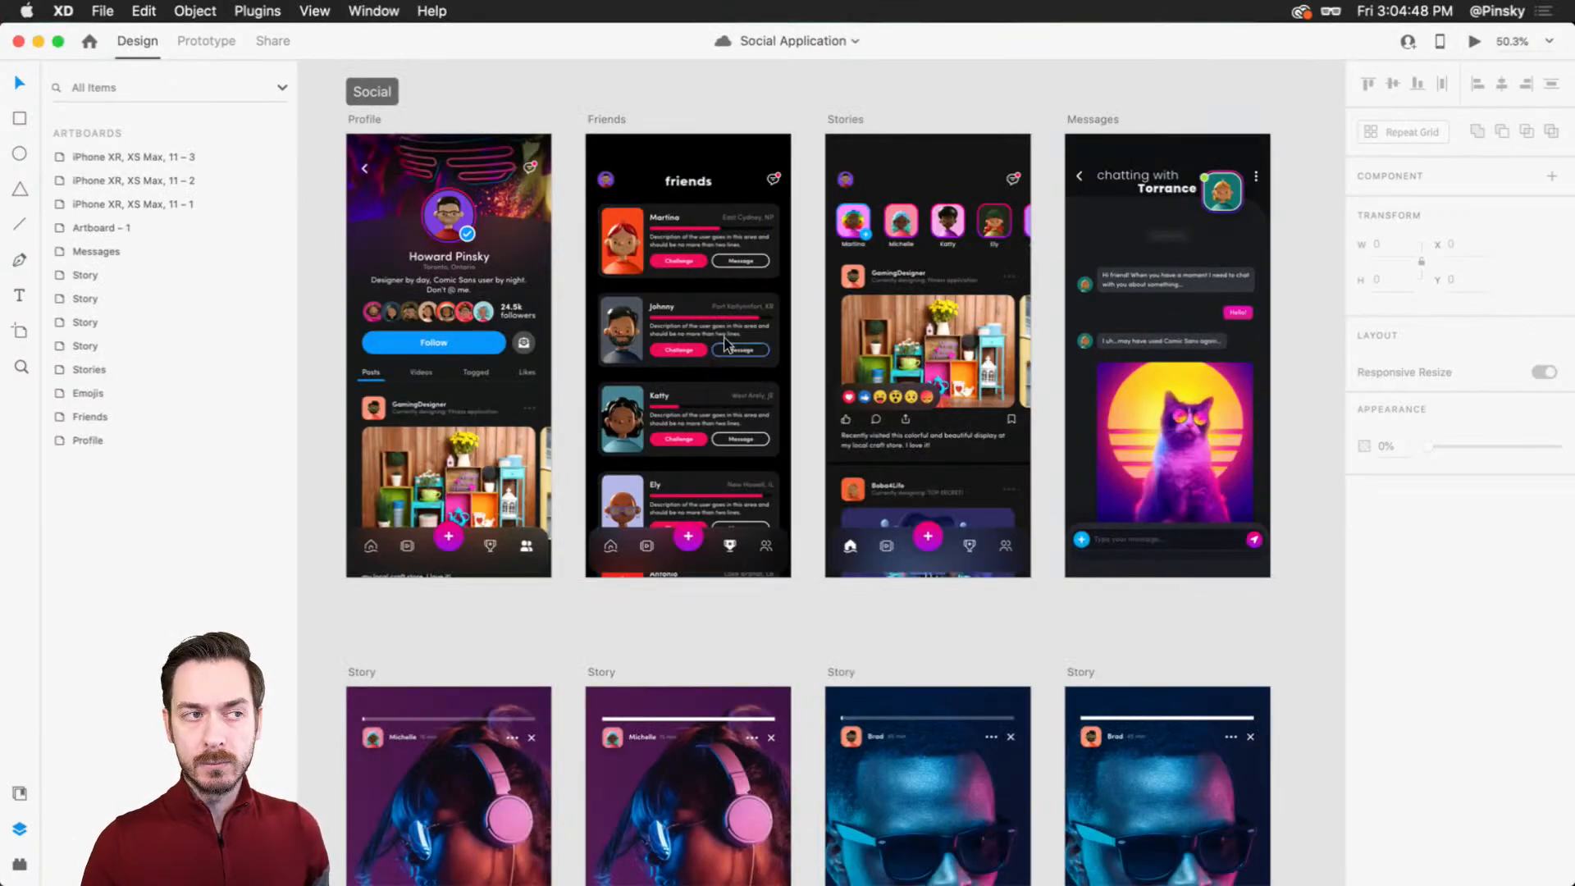
key(super+grave)
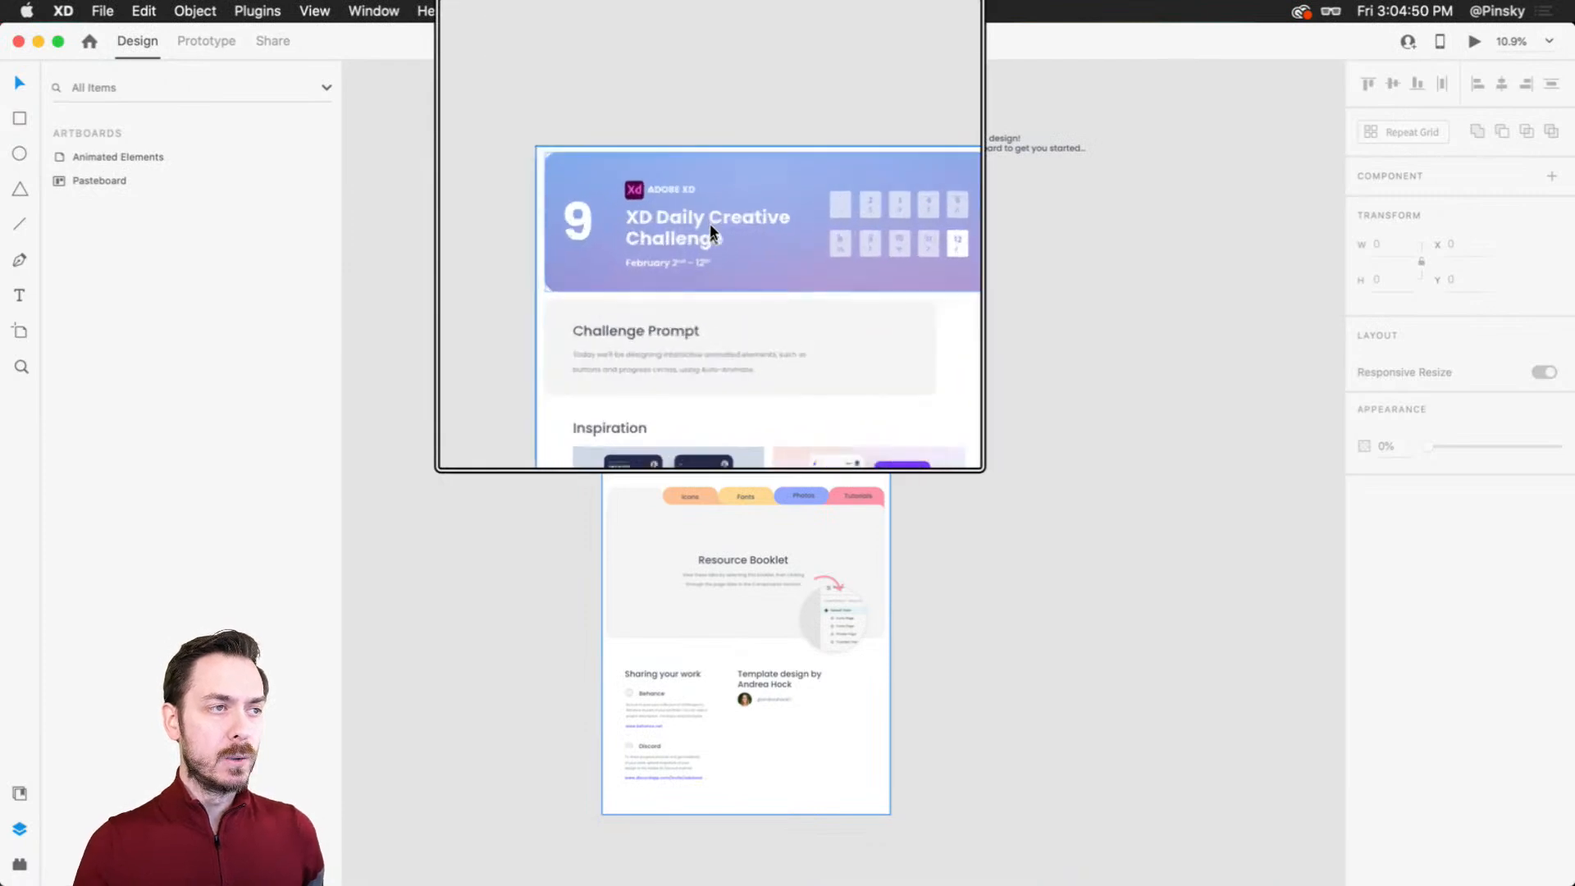
scroll(742, 243, up, 5)
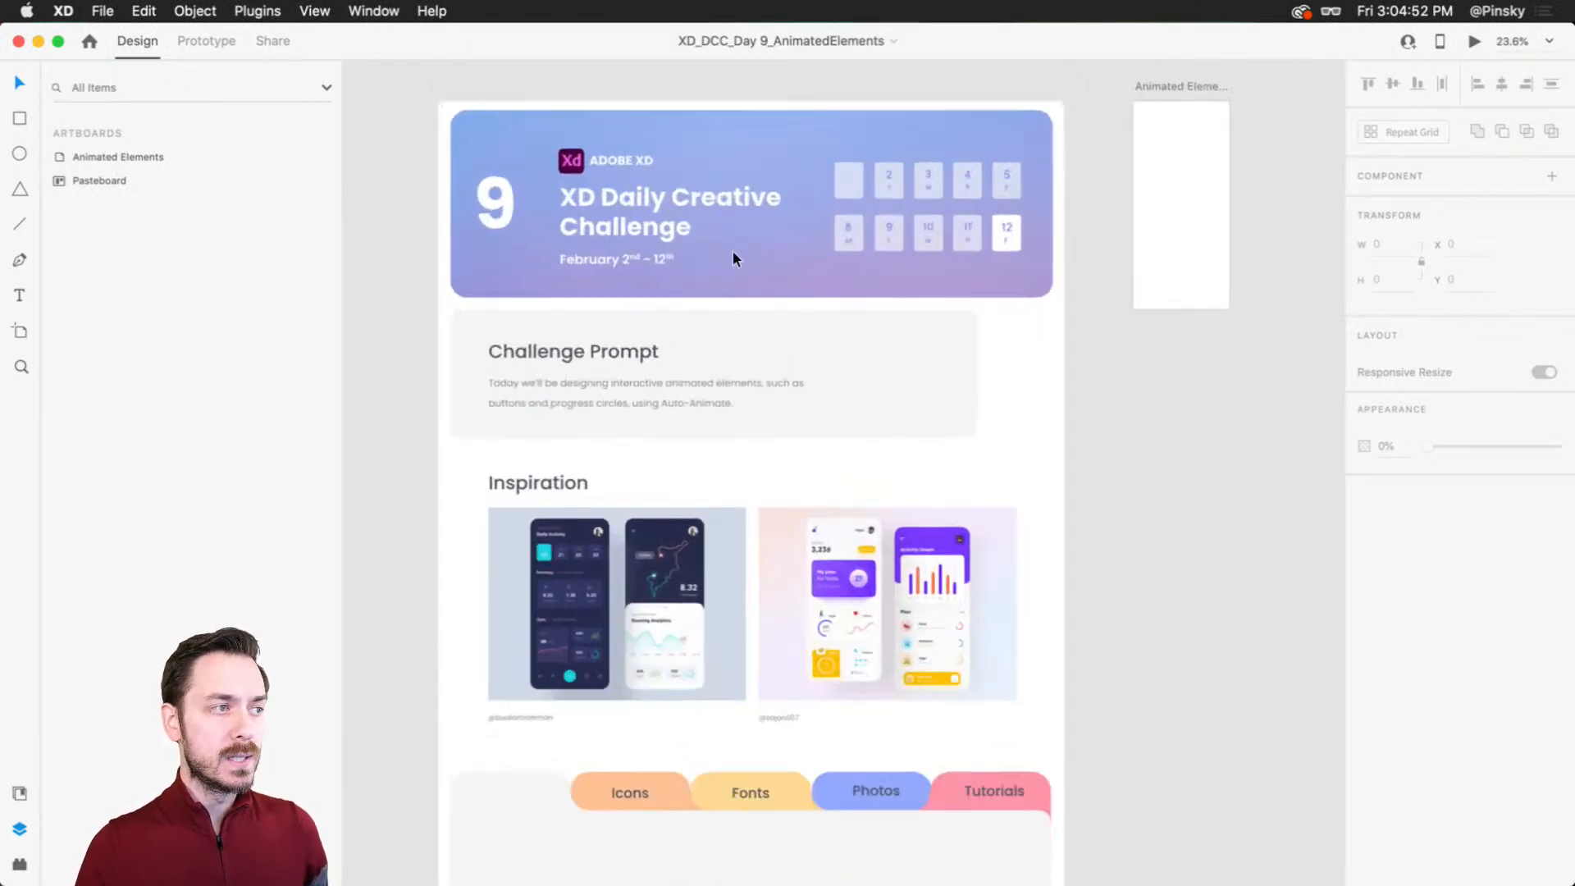
scroll(502, 417, up, 3)
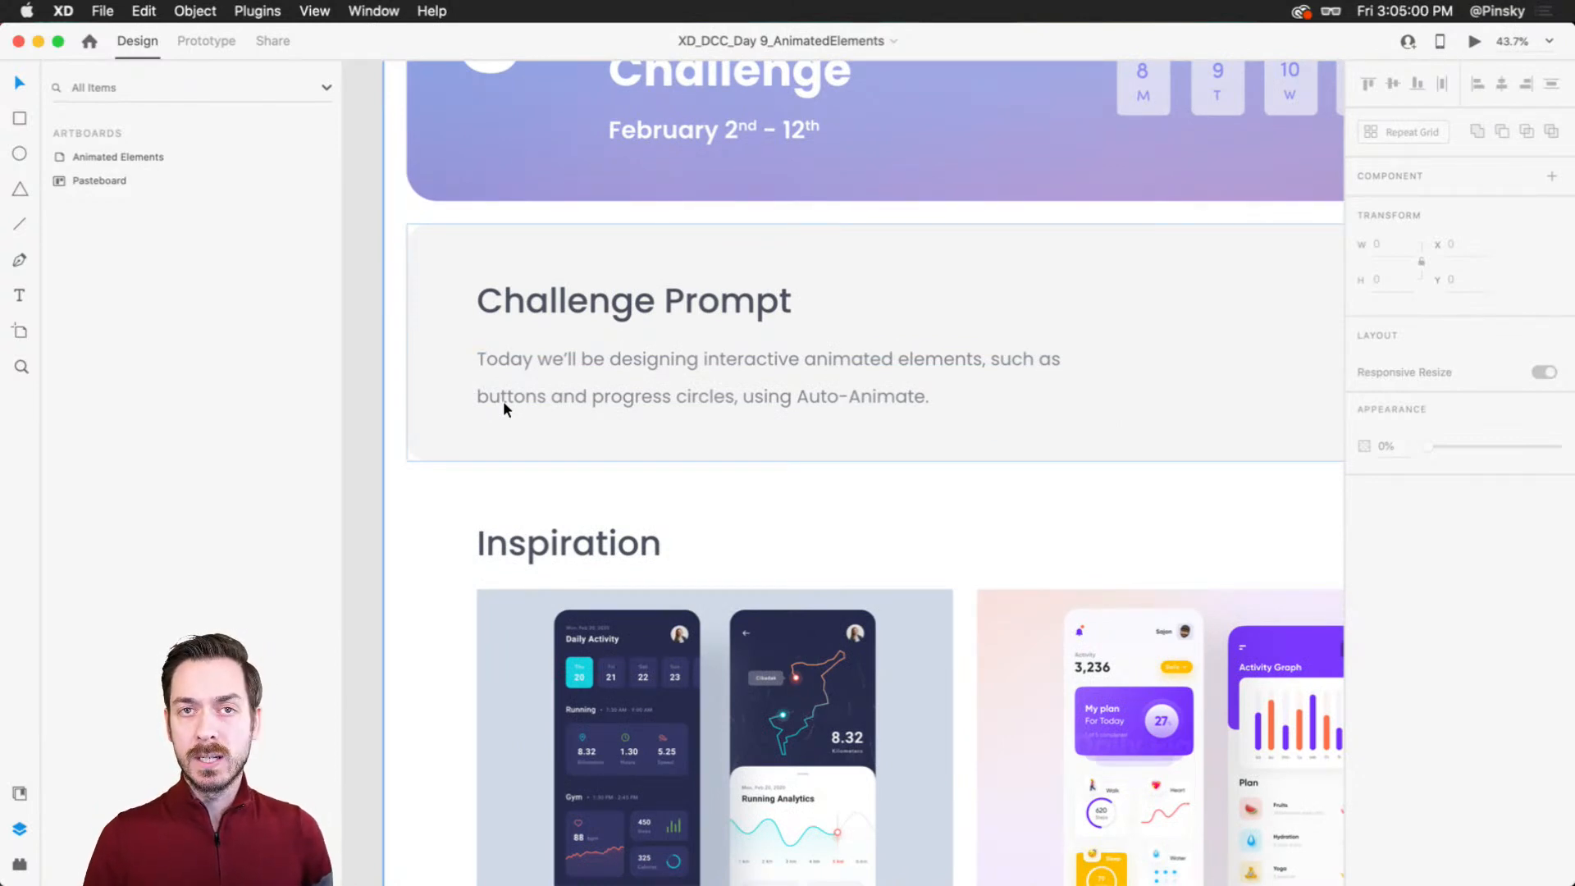
scroll(504, 401, down, 3)
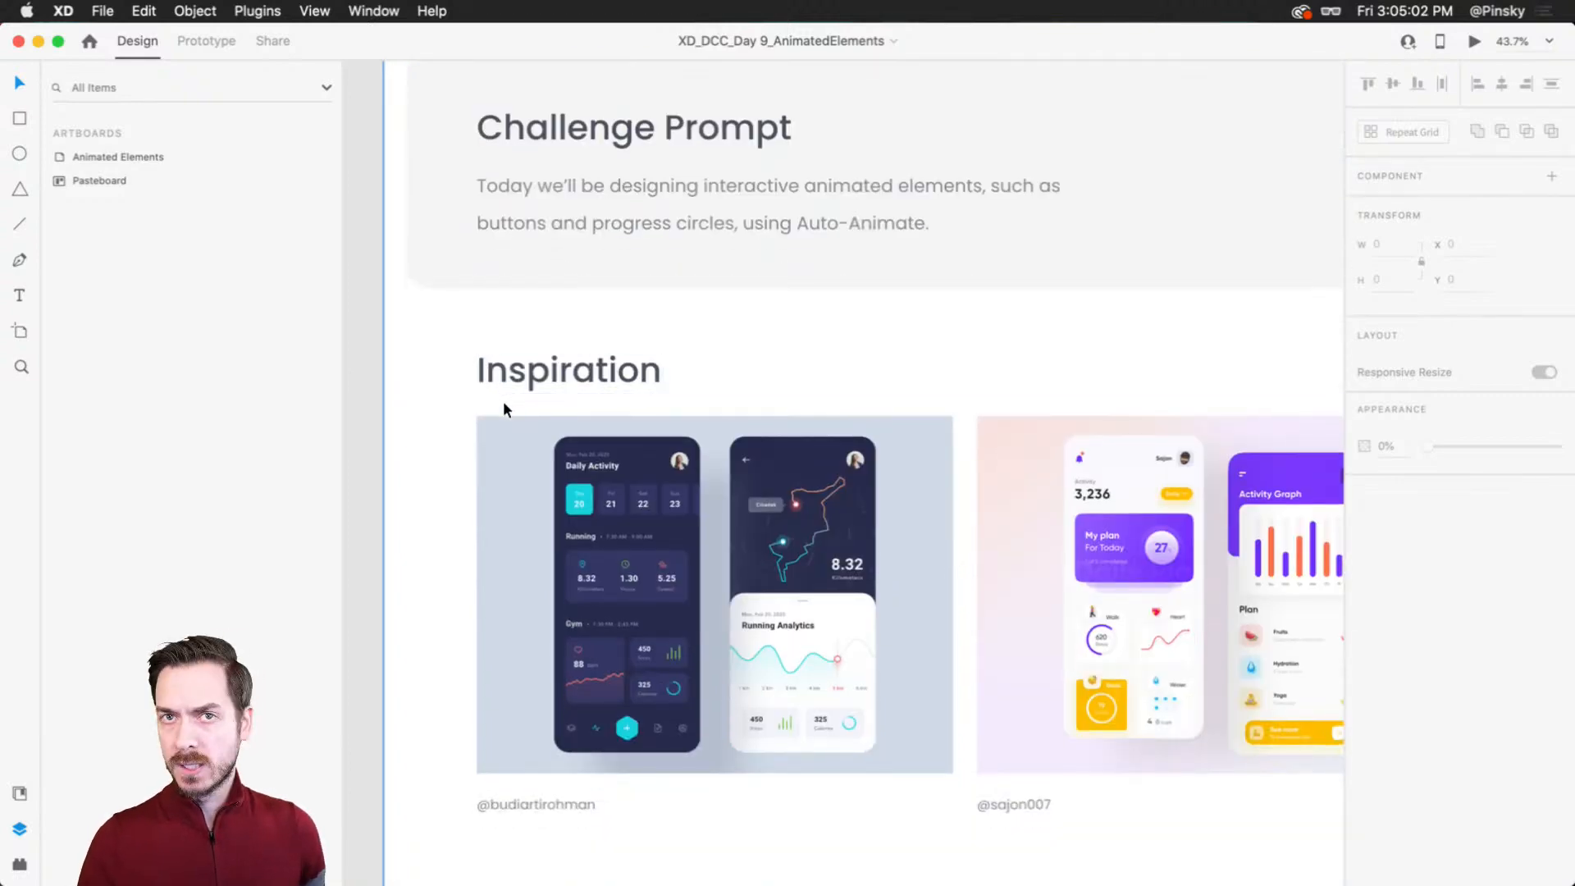
scroll(504, 403, down, 1)
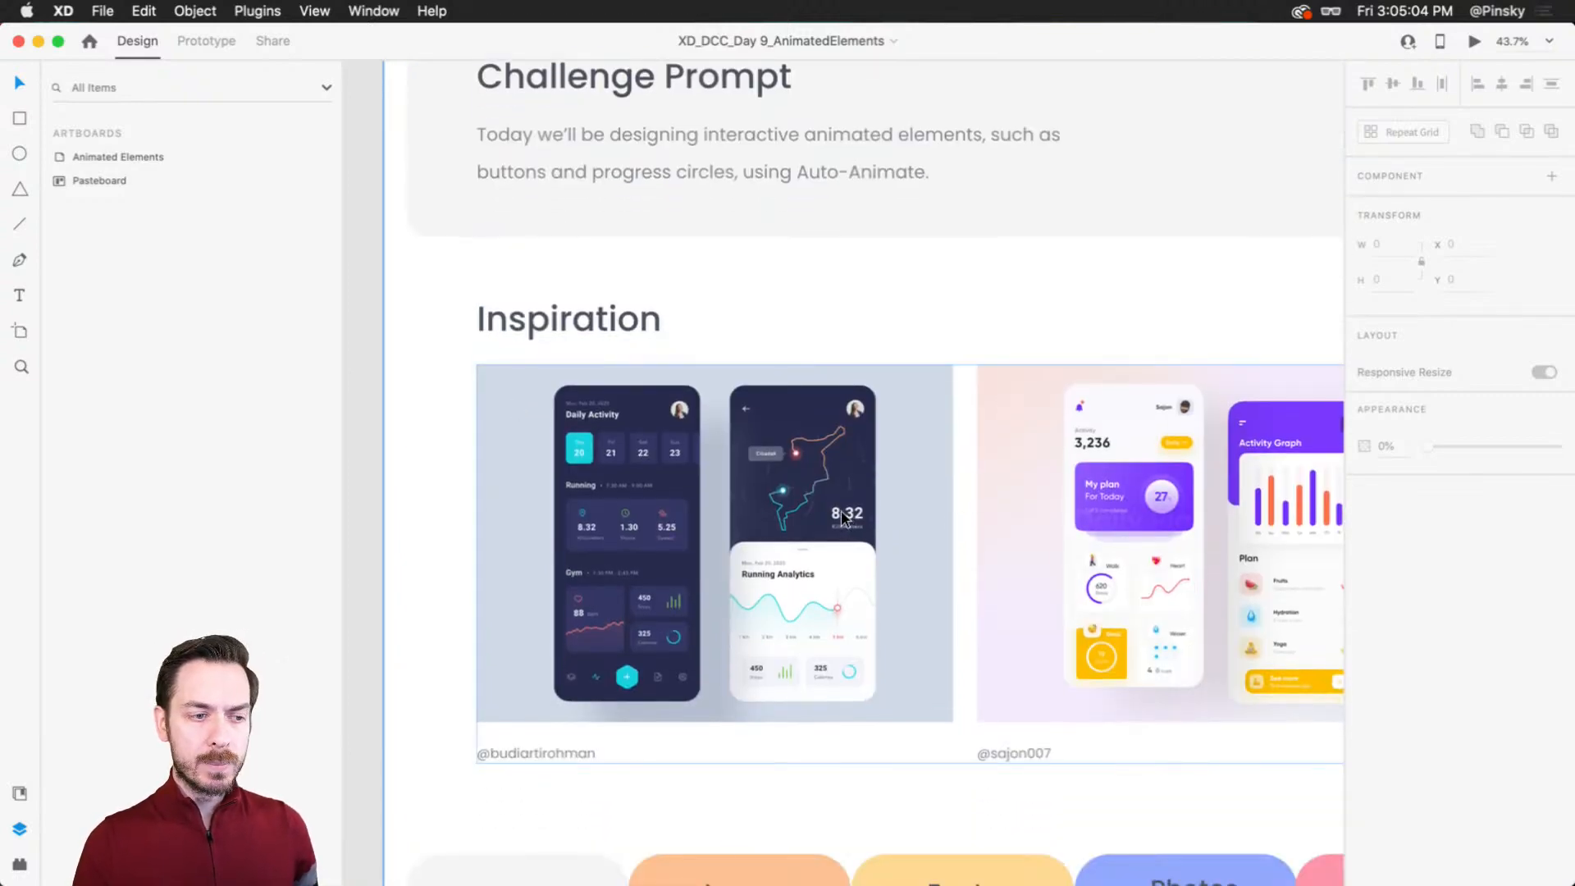
scroll(840, 518, right, 3)
scroll(842, 517, down, 10)
scroll(844, 517, up, 4)
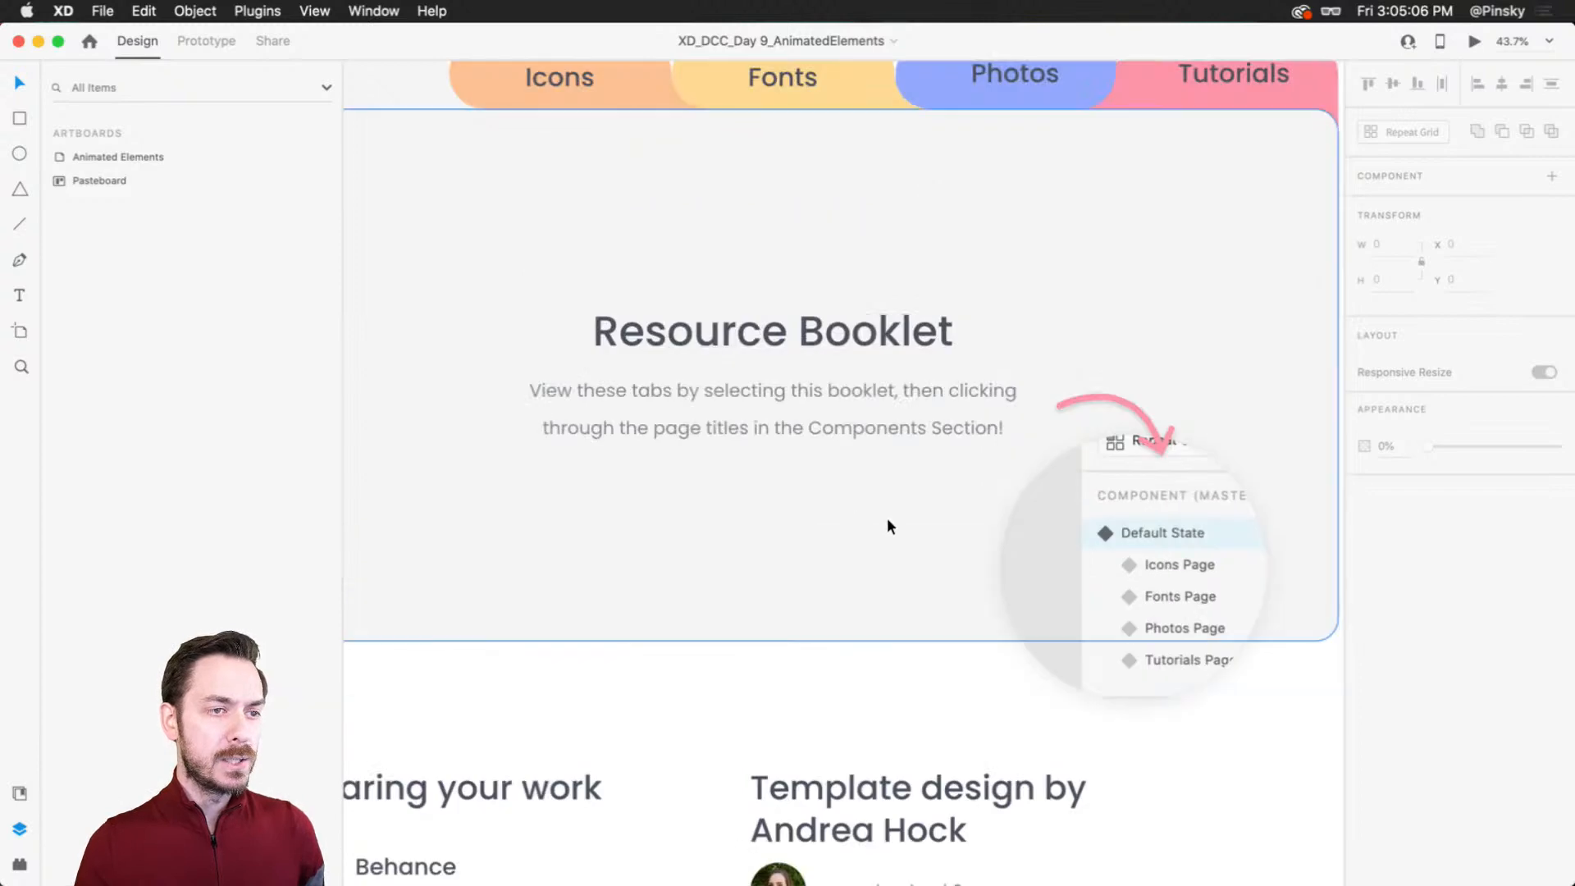
scroll(890, 522, down, 3)
scroll(889, 522, up, 8)
scroll(1113, 349, right, 1)
Step: Switch to the Social Application document and select the navigation bar component on the Stories artboard
key(super+grave)
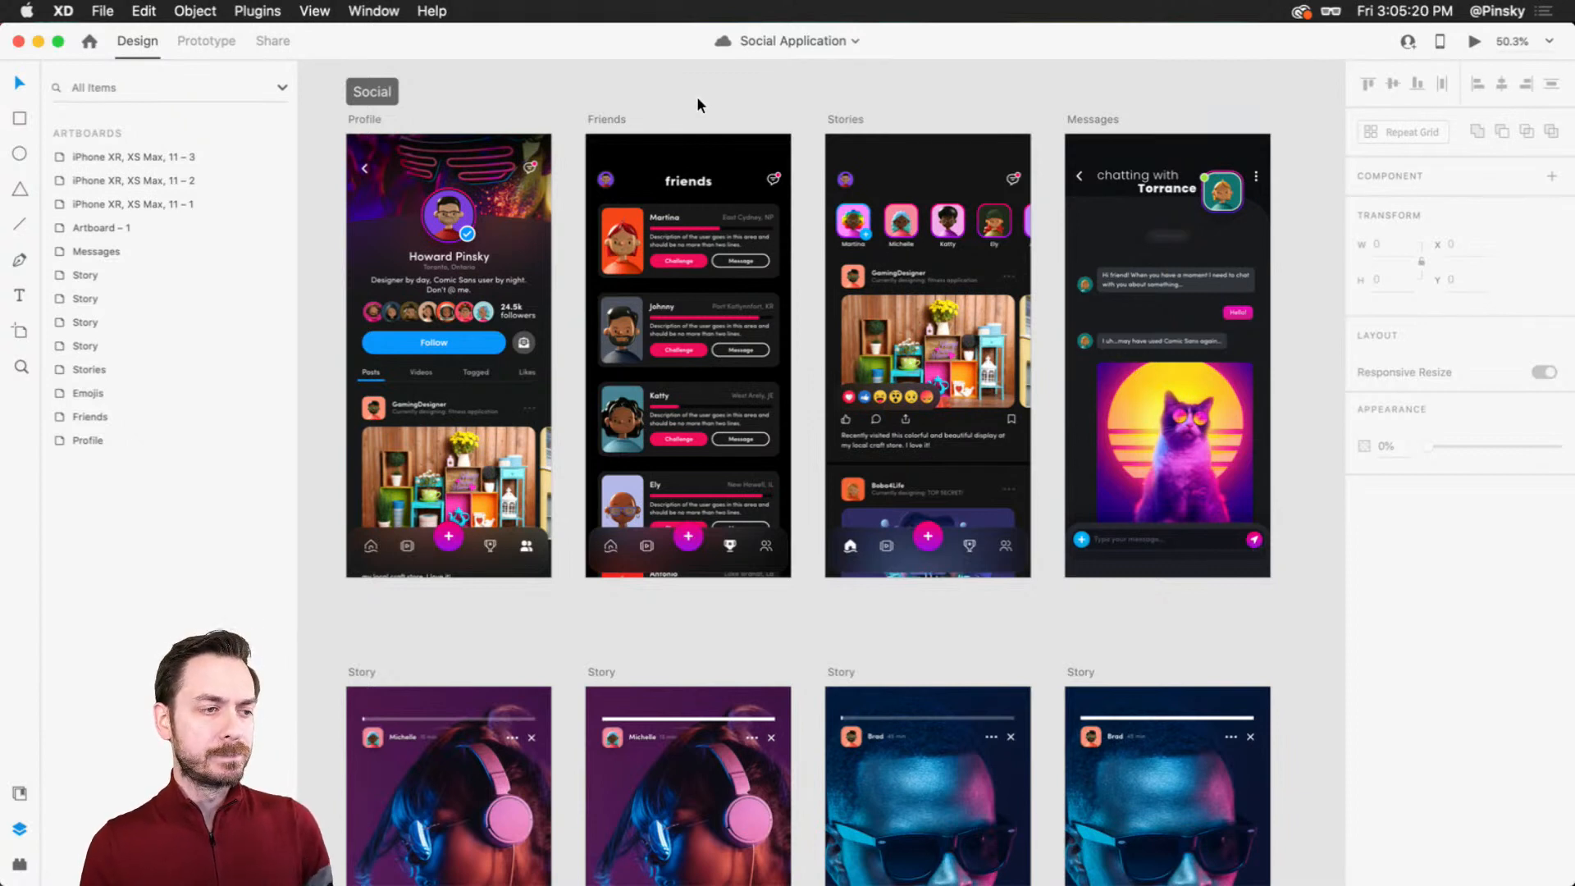
scroll(923, 557, up, 2)
scroll(922, 557, up, 5)
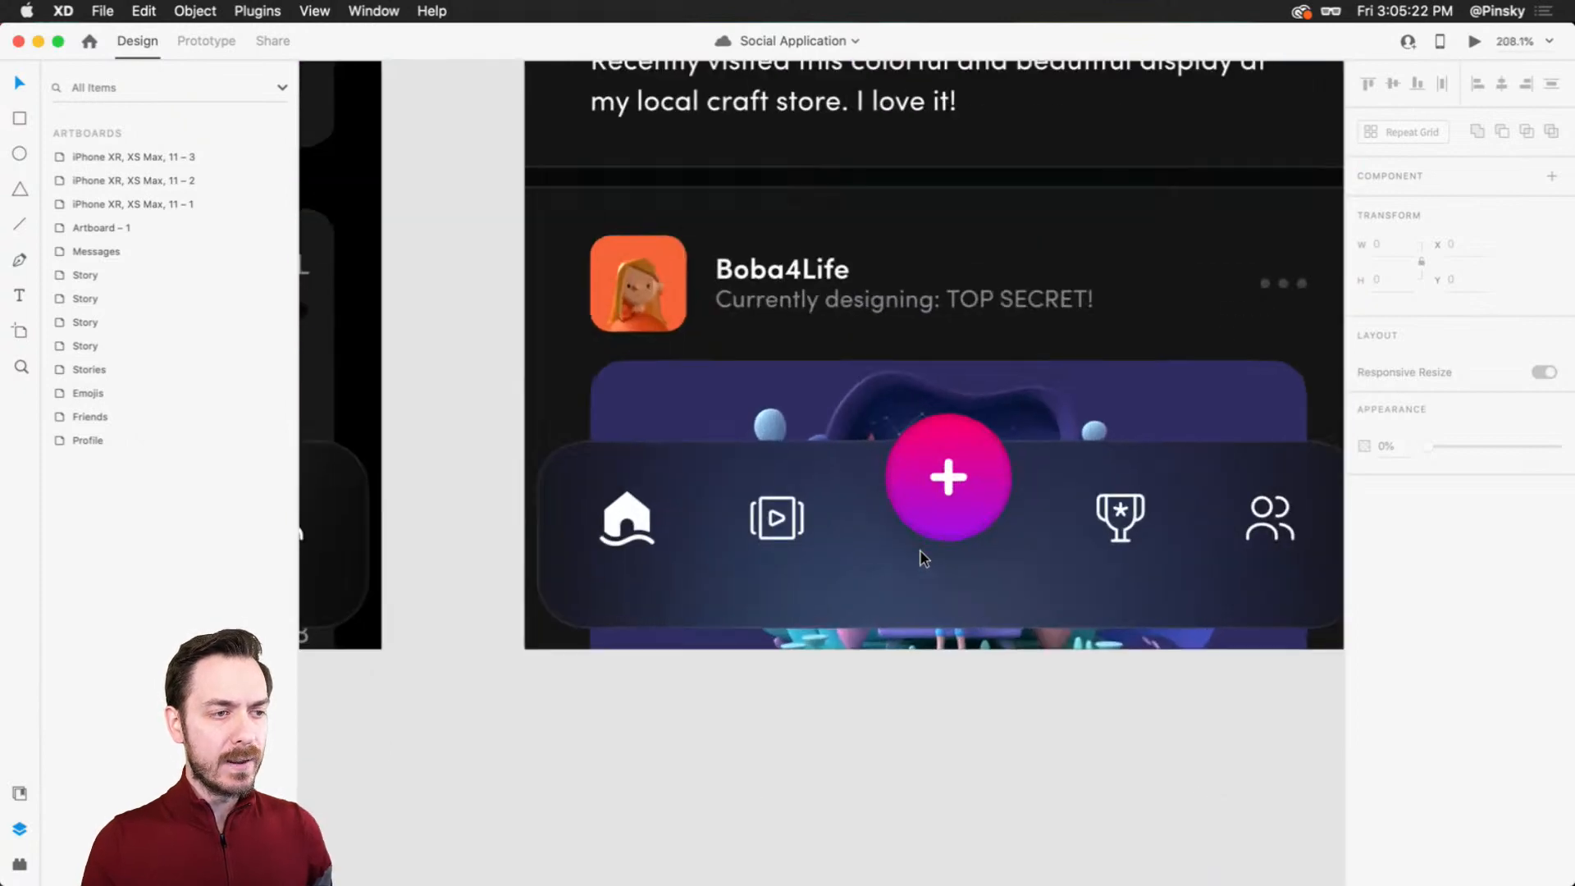
scroll(921, 559, down, 3)
drag(957, 559, 874, 558)
scroll(875, 558, up, 2)
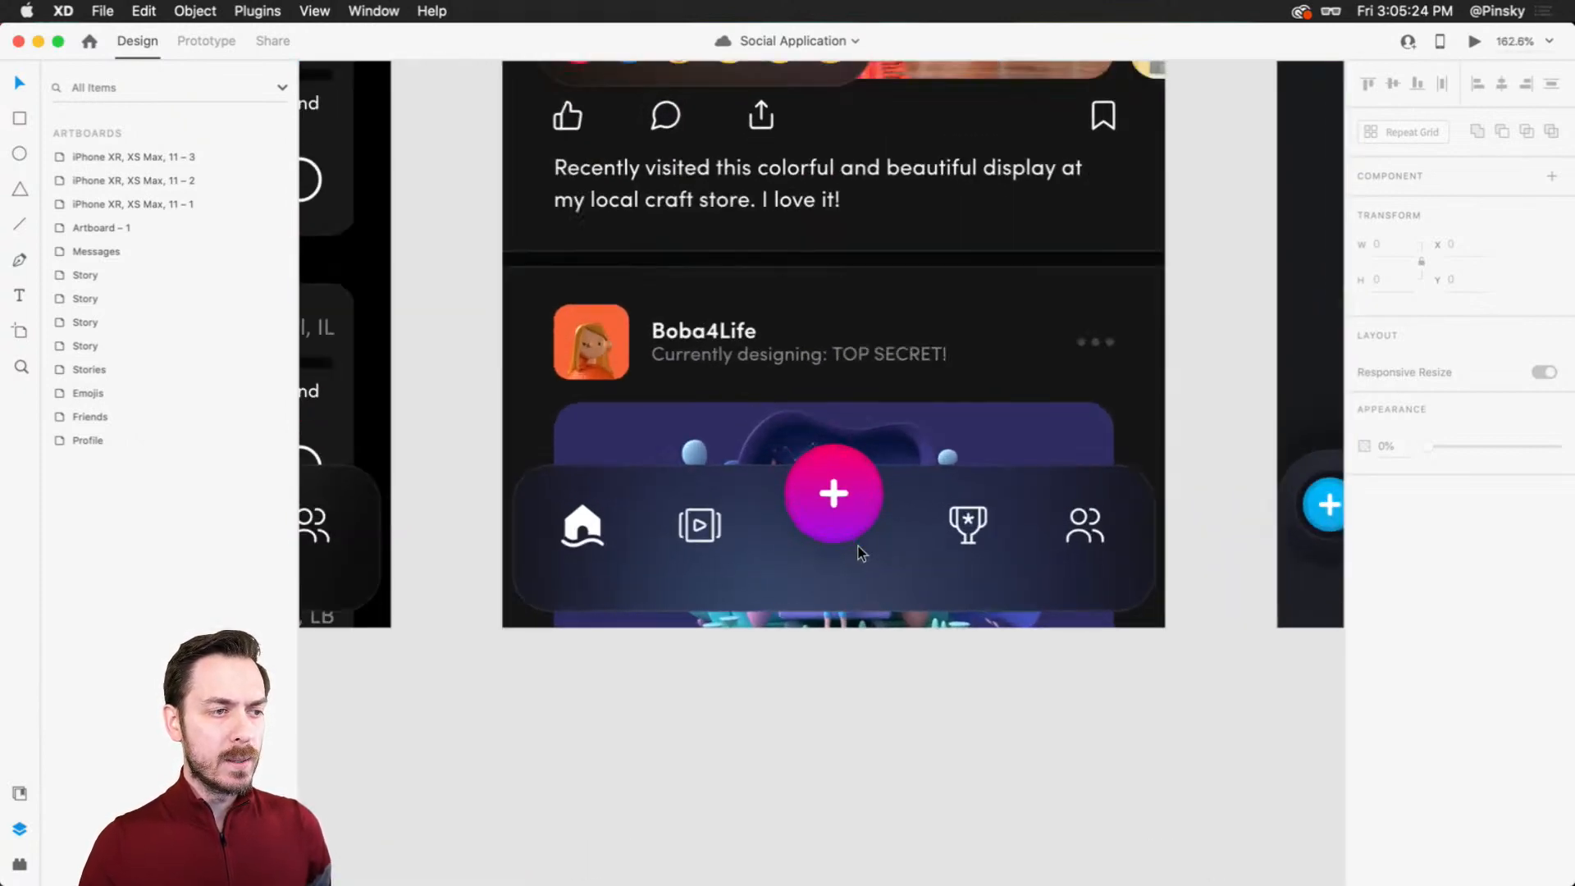
click(857, 545)
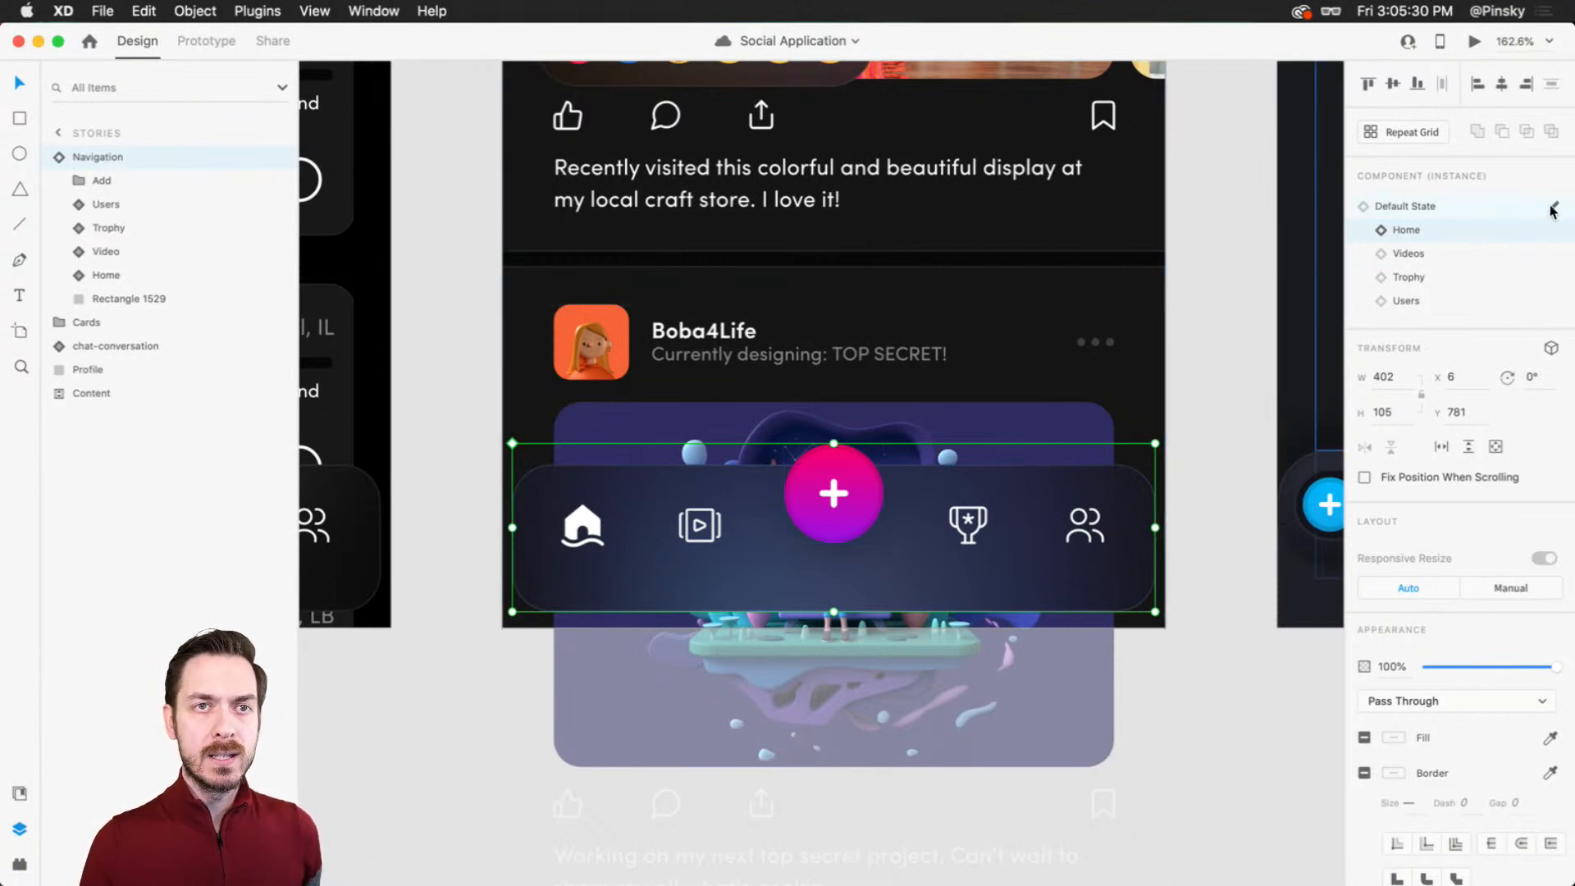
Step: Step the navigation component through its Home, Videos, Trophy and Users states, and leave it on Default State
click(1368, 212)
click(1368, 246)
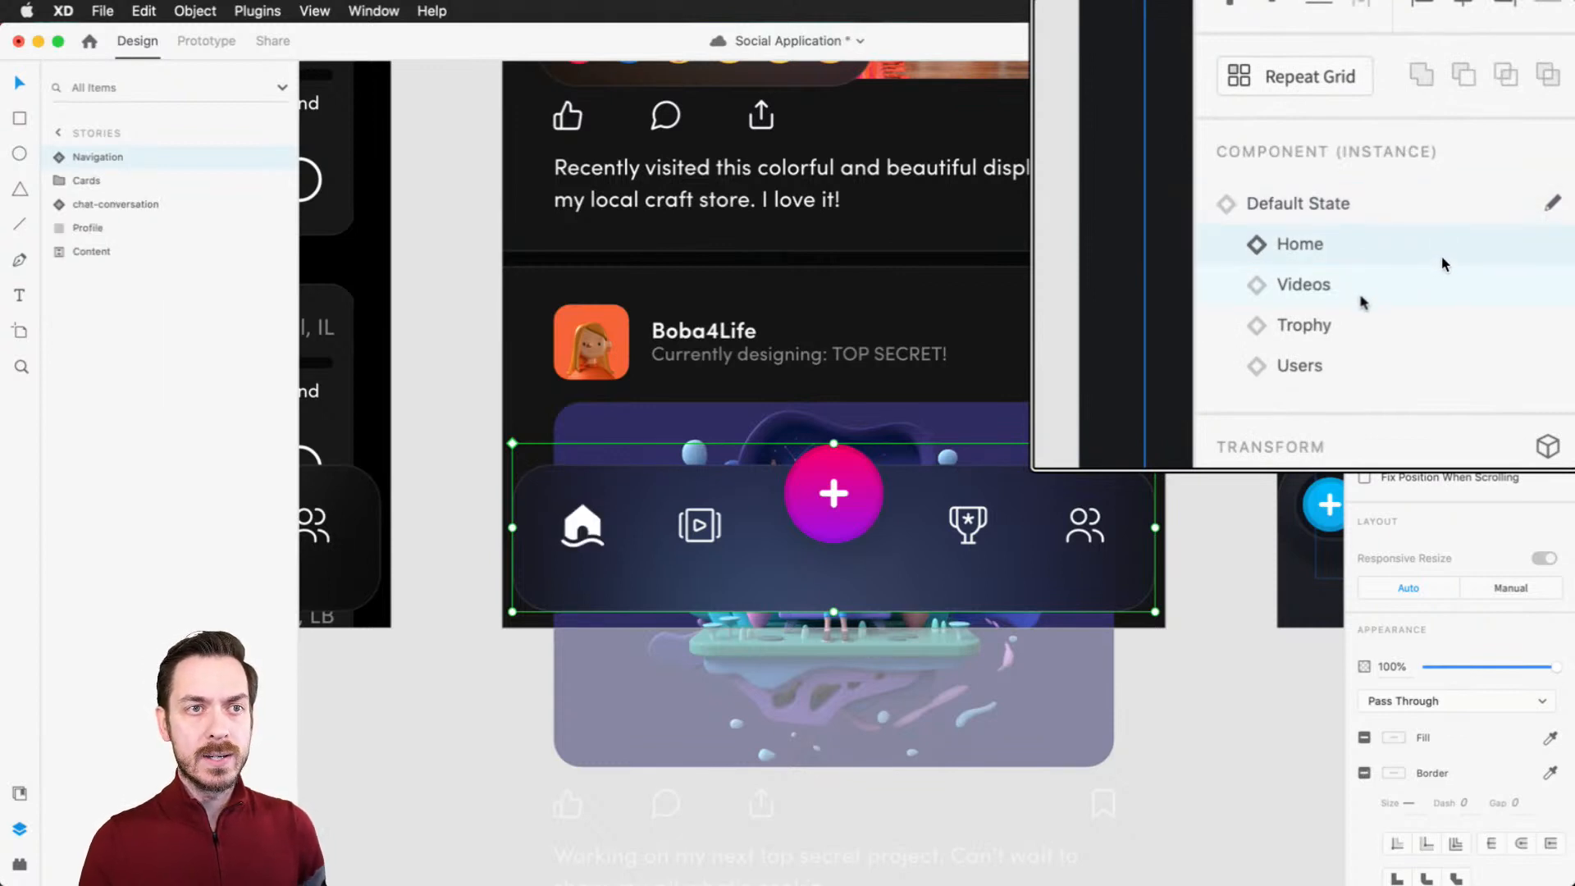
click(1369, 287)
click(1366, 328)
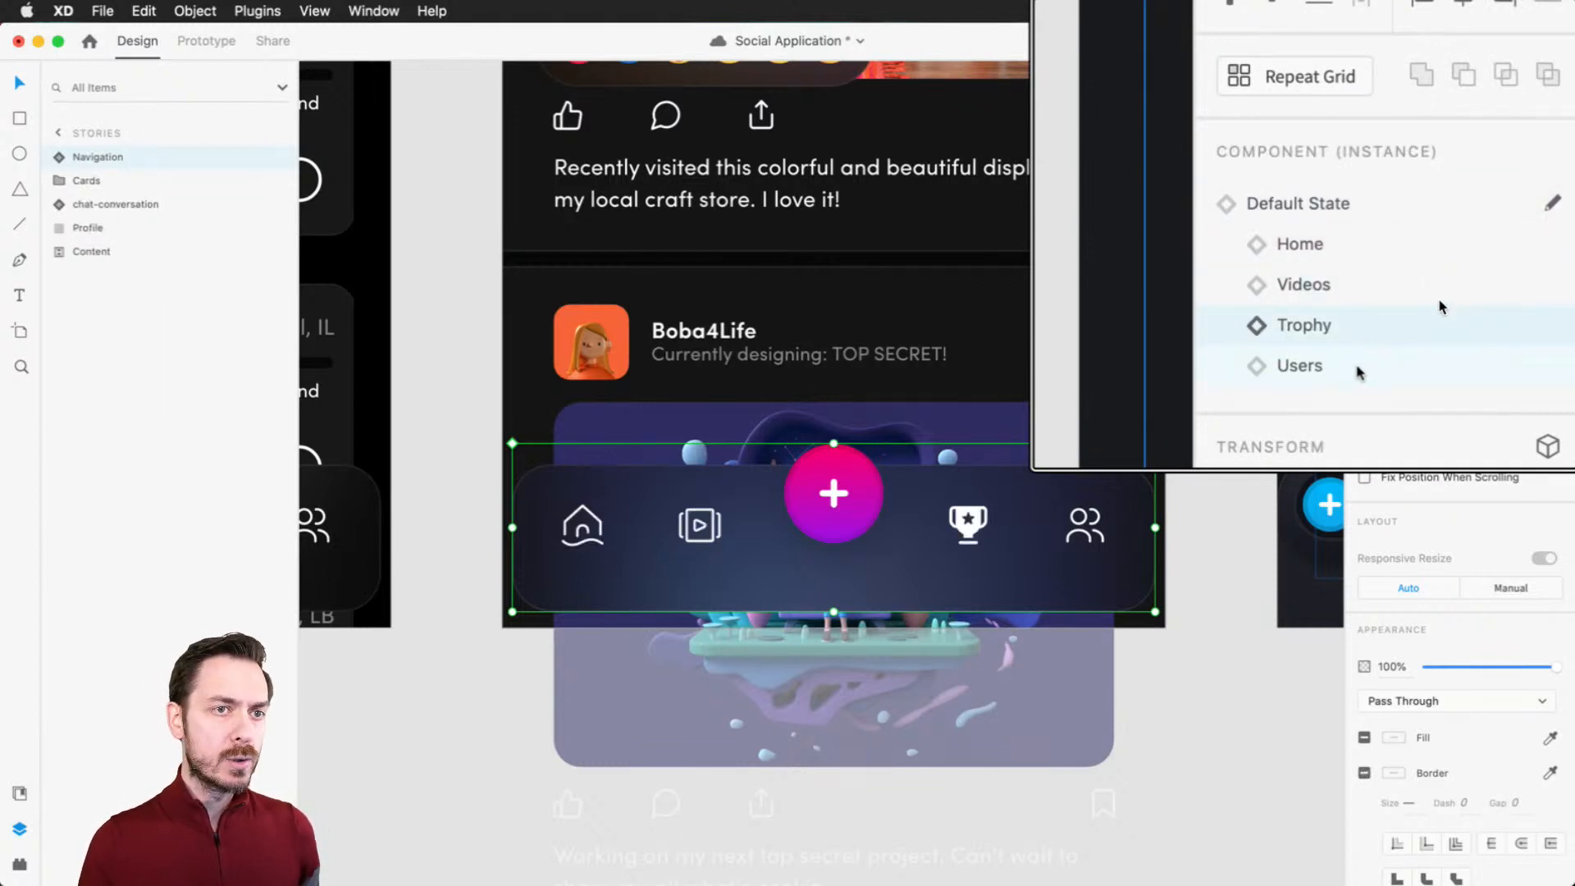
click(1364, 365)
click(1459, 212)
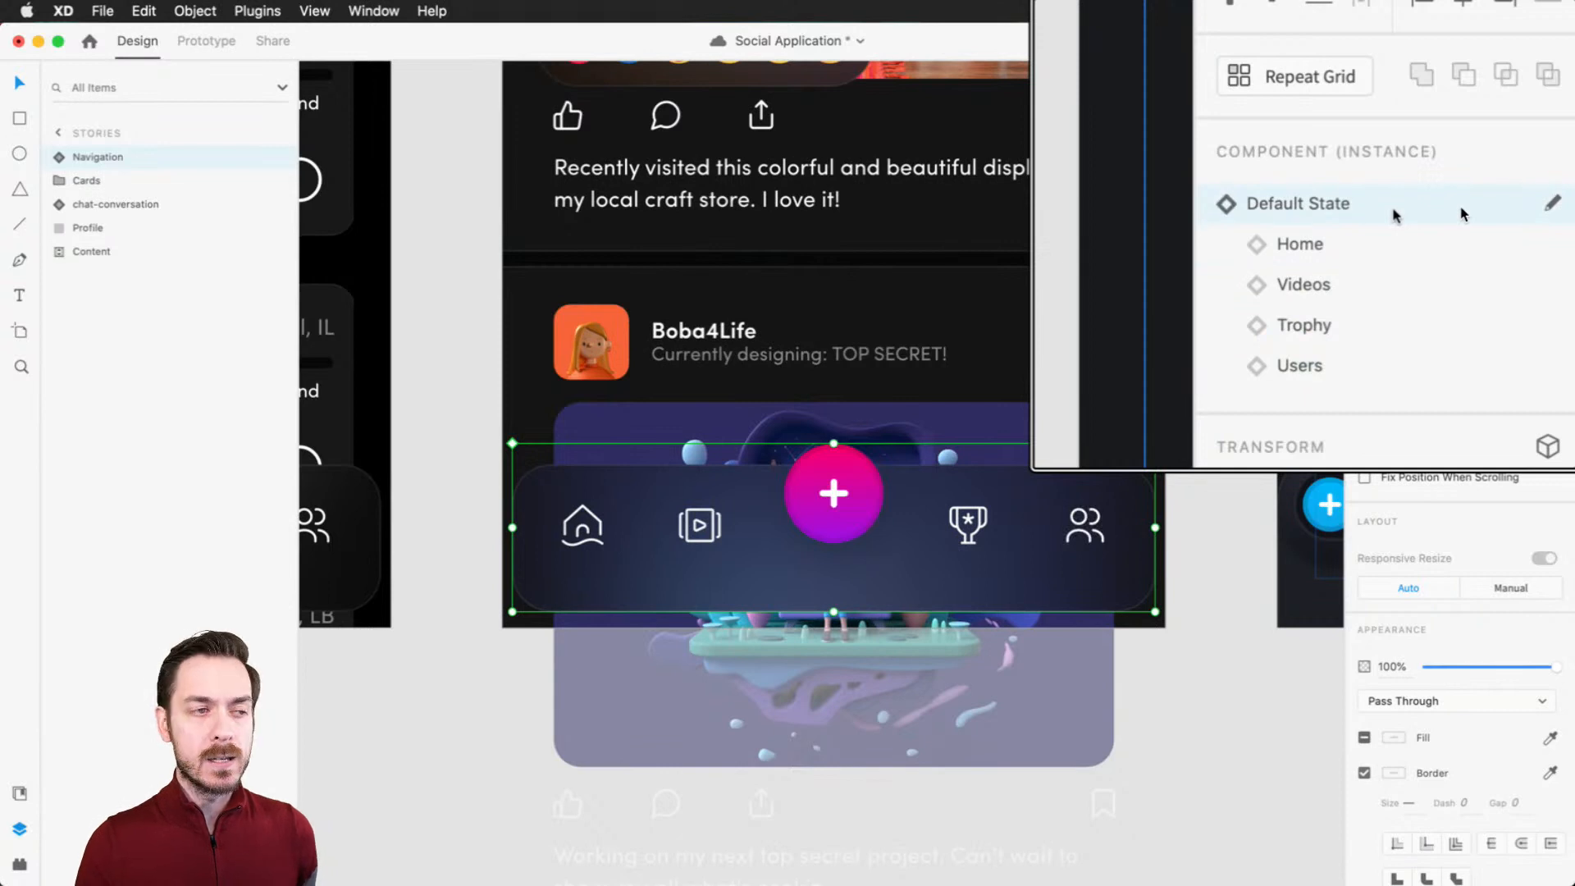
Step: Select the Add button group nested in the navigation component and save the document
double_click(861, 476)
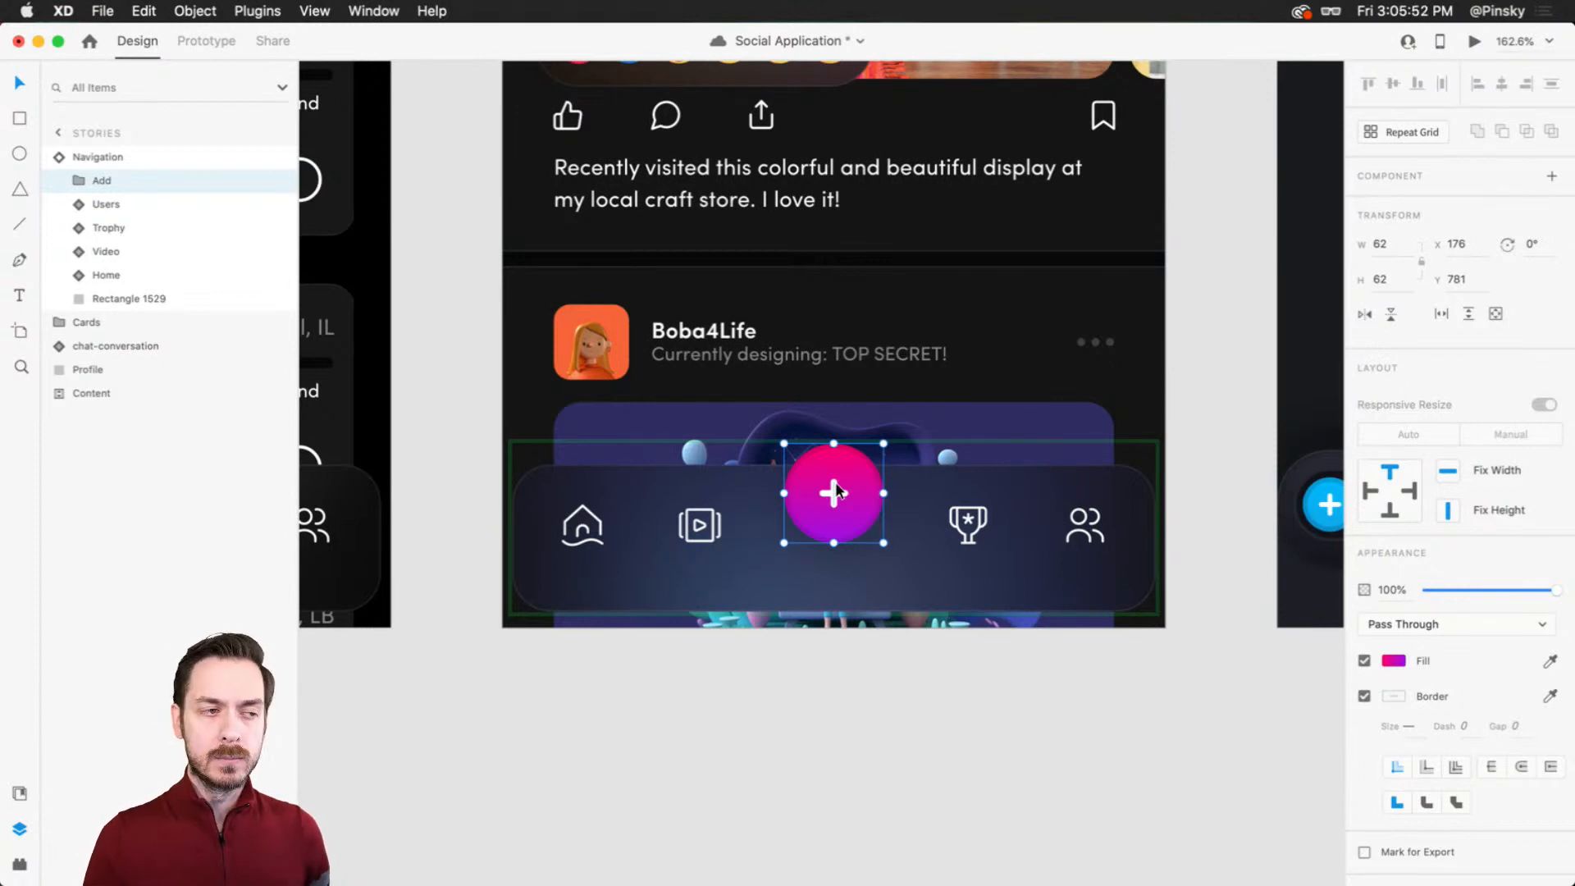
key(super+s)
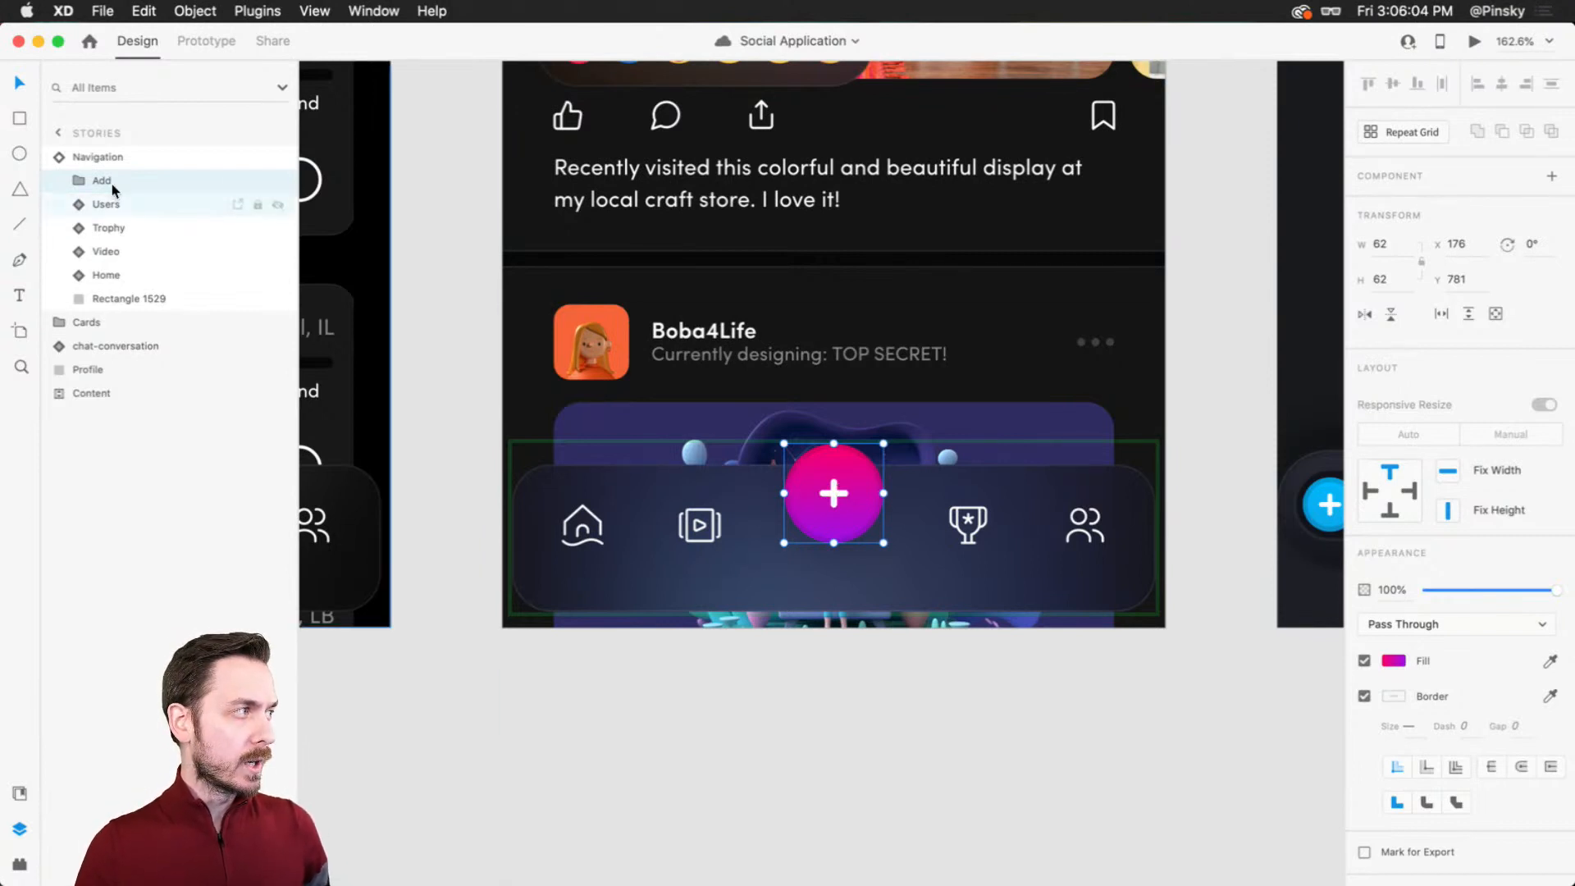
Step: Open the main component of the Stories artboard's Navigation bar for editing
click(138, 158)
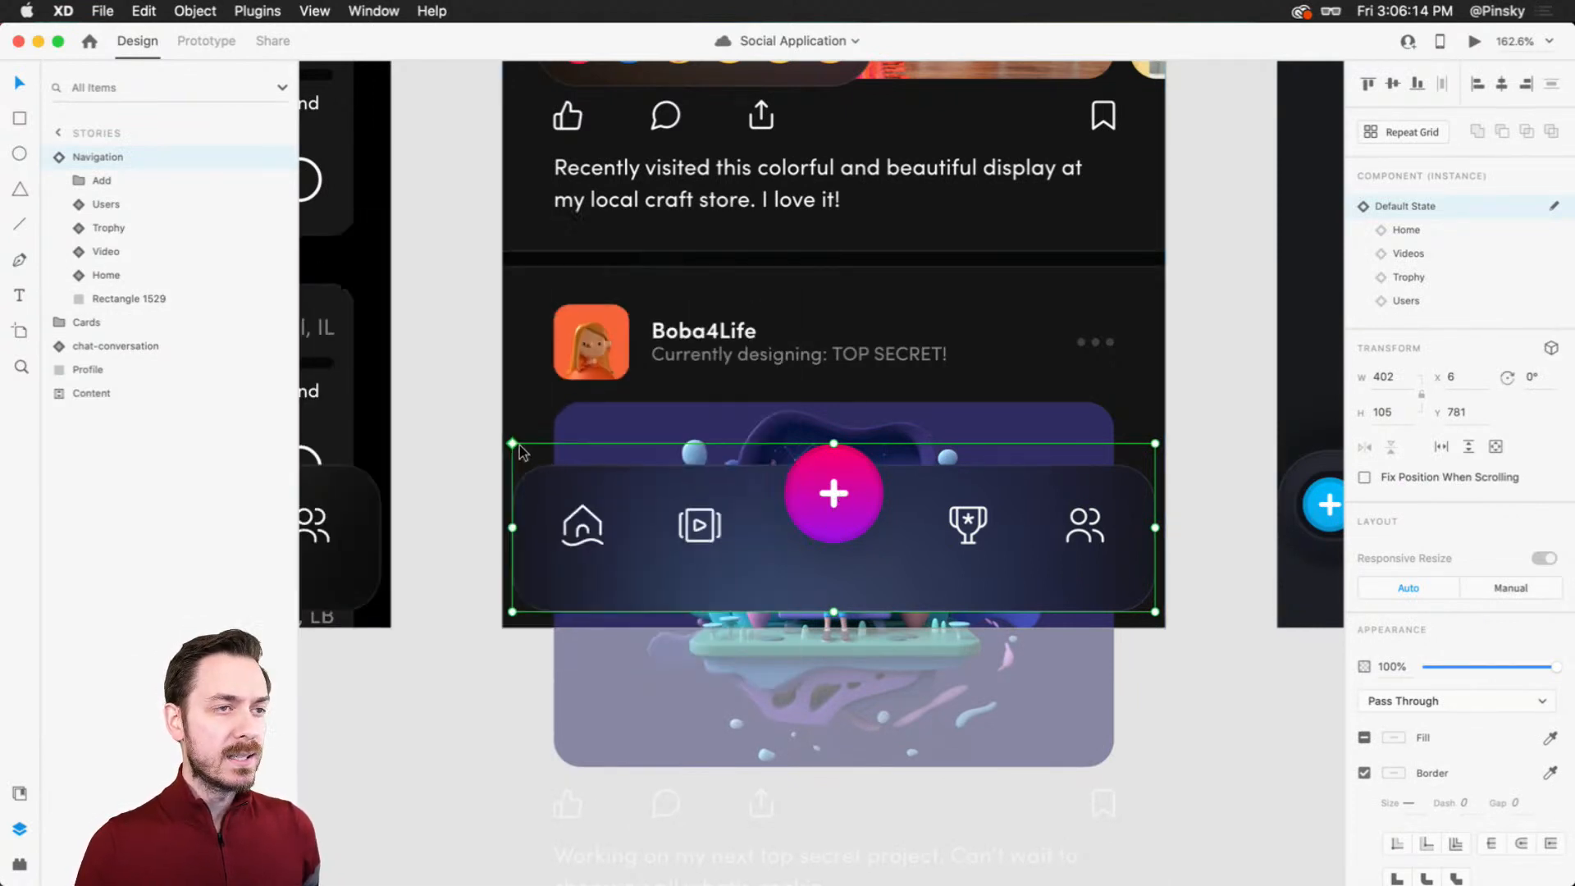
right_click(900, 505)
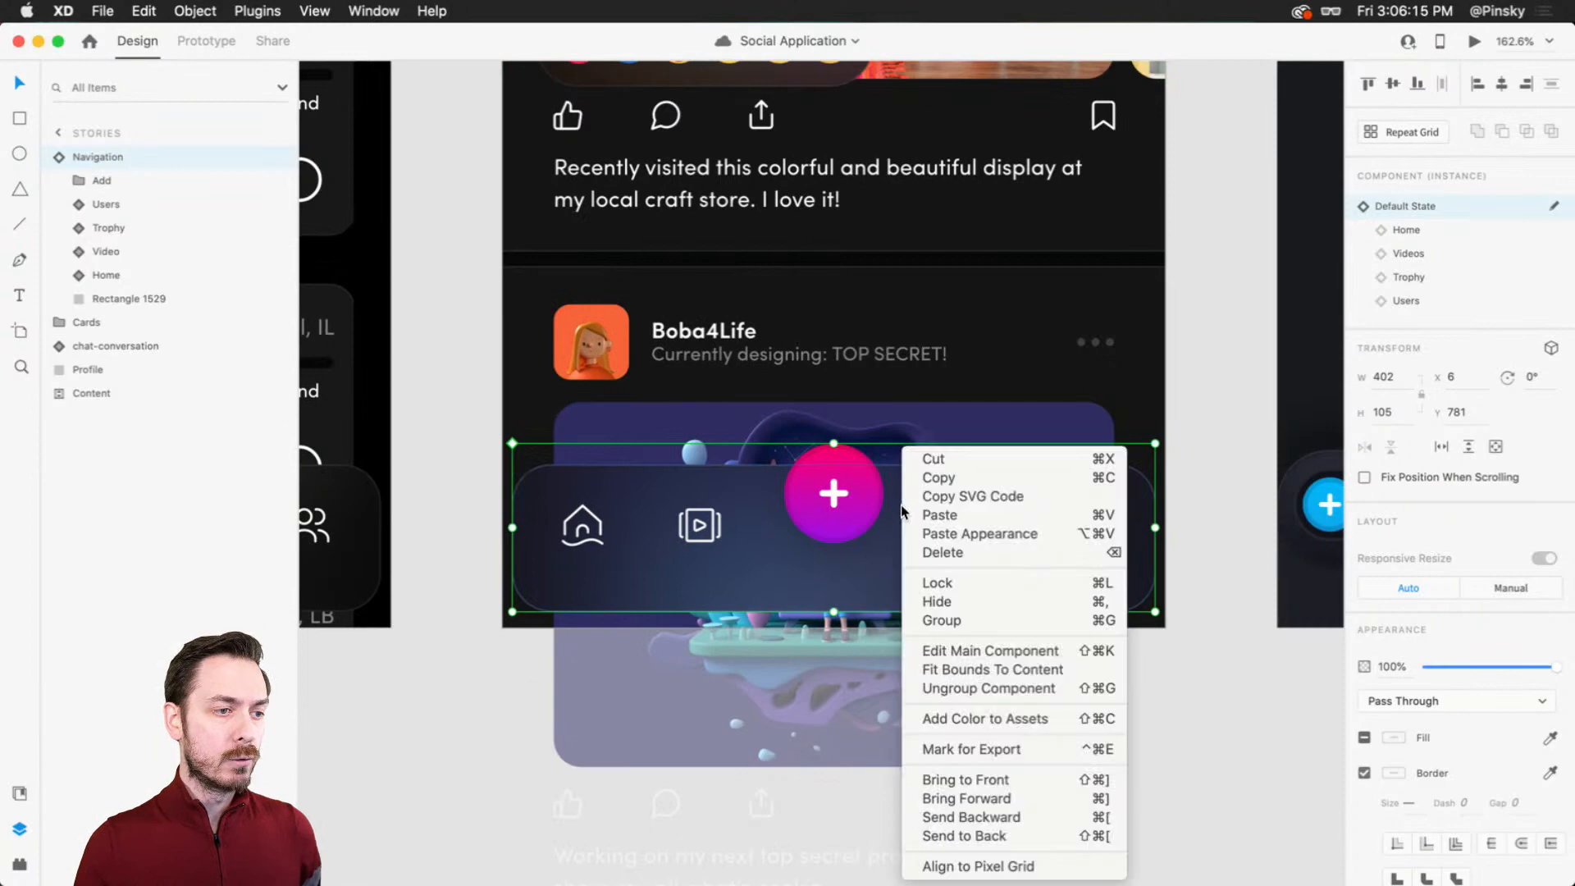
click(982, 654)
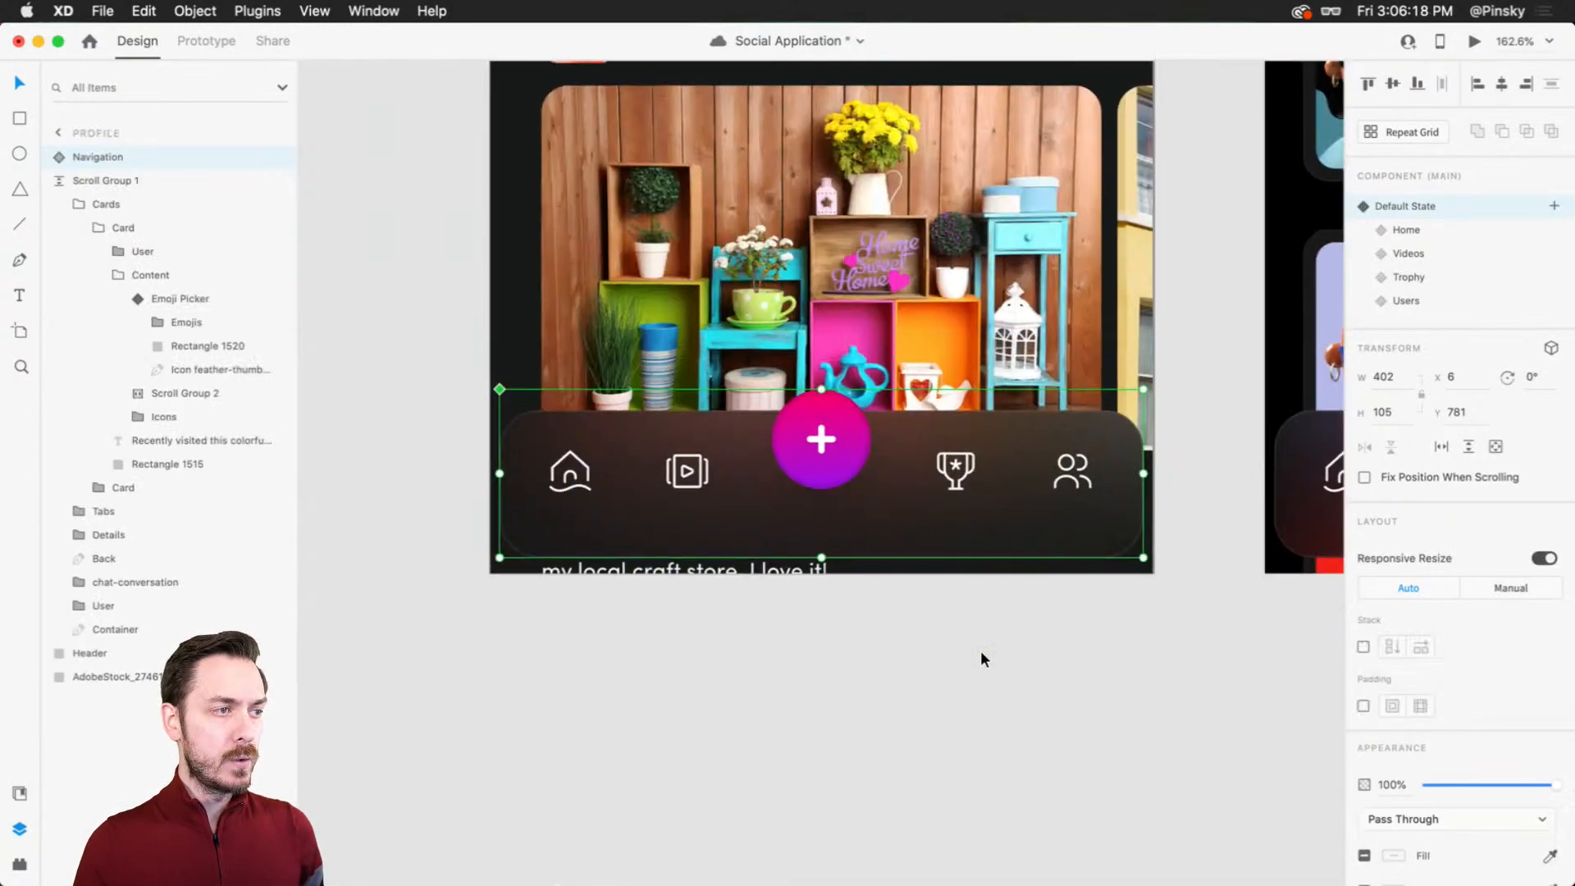
Step: Select the nested Add button group inside the main Navigation component and convert it into a component
double_click(850, 426)
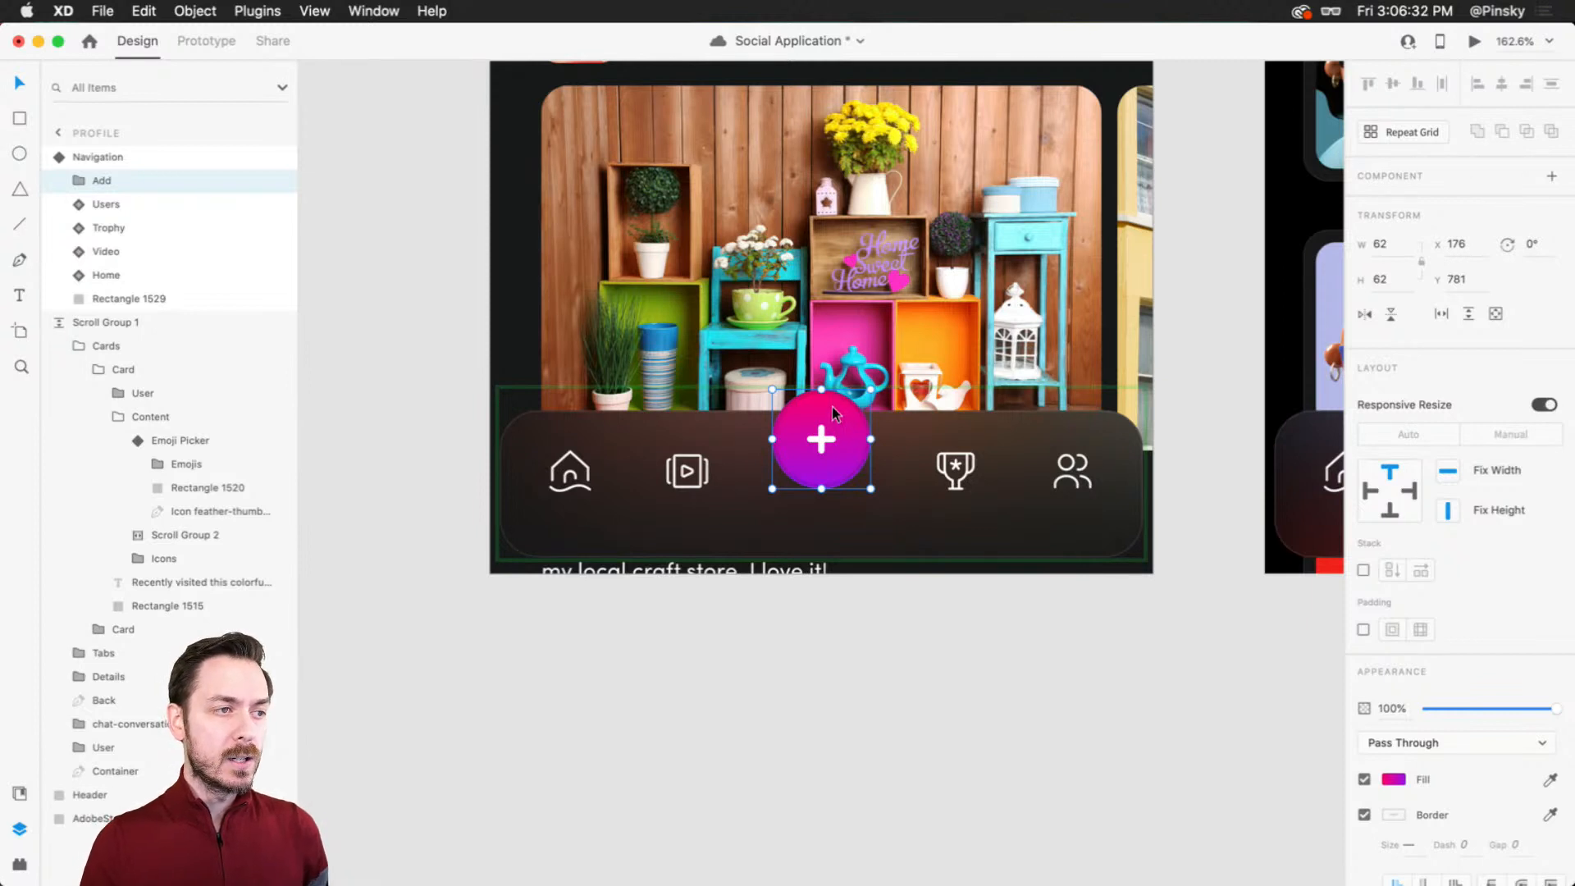
right_click(831, 406)
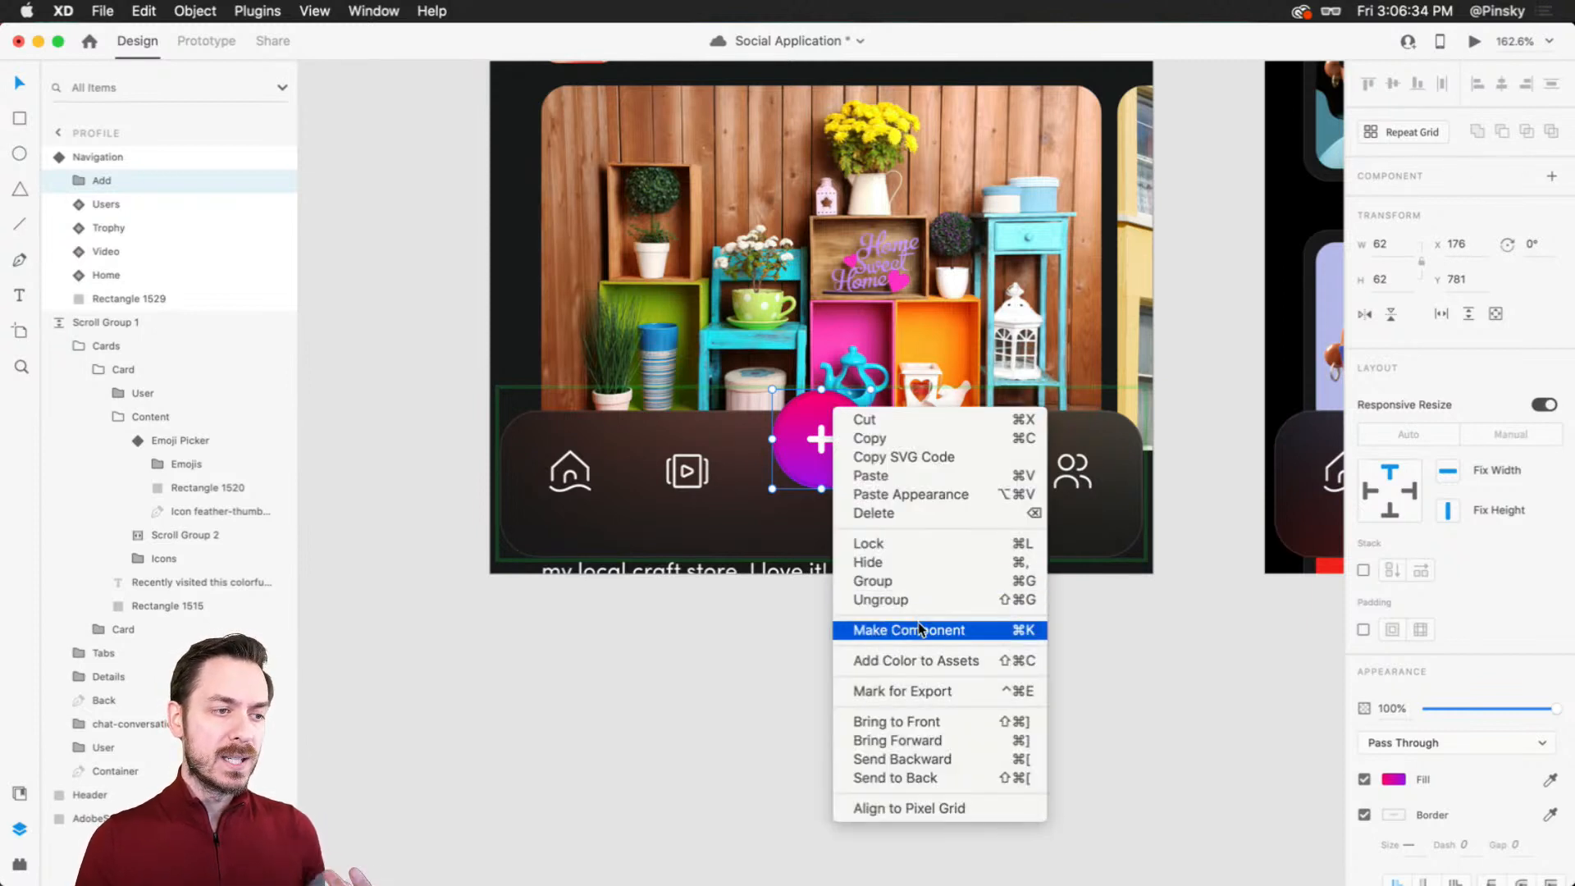
click(1030, 372)
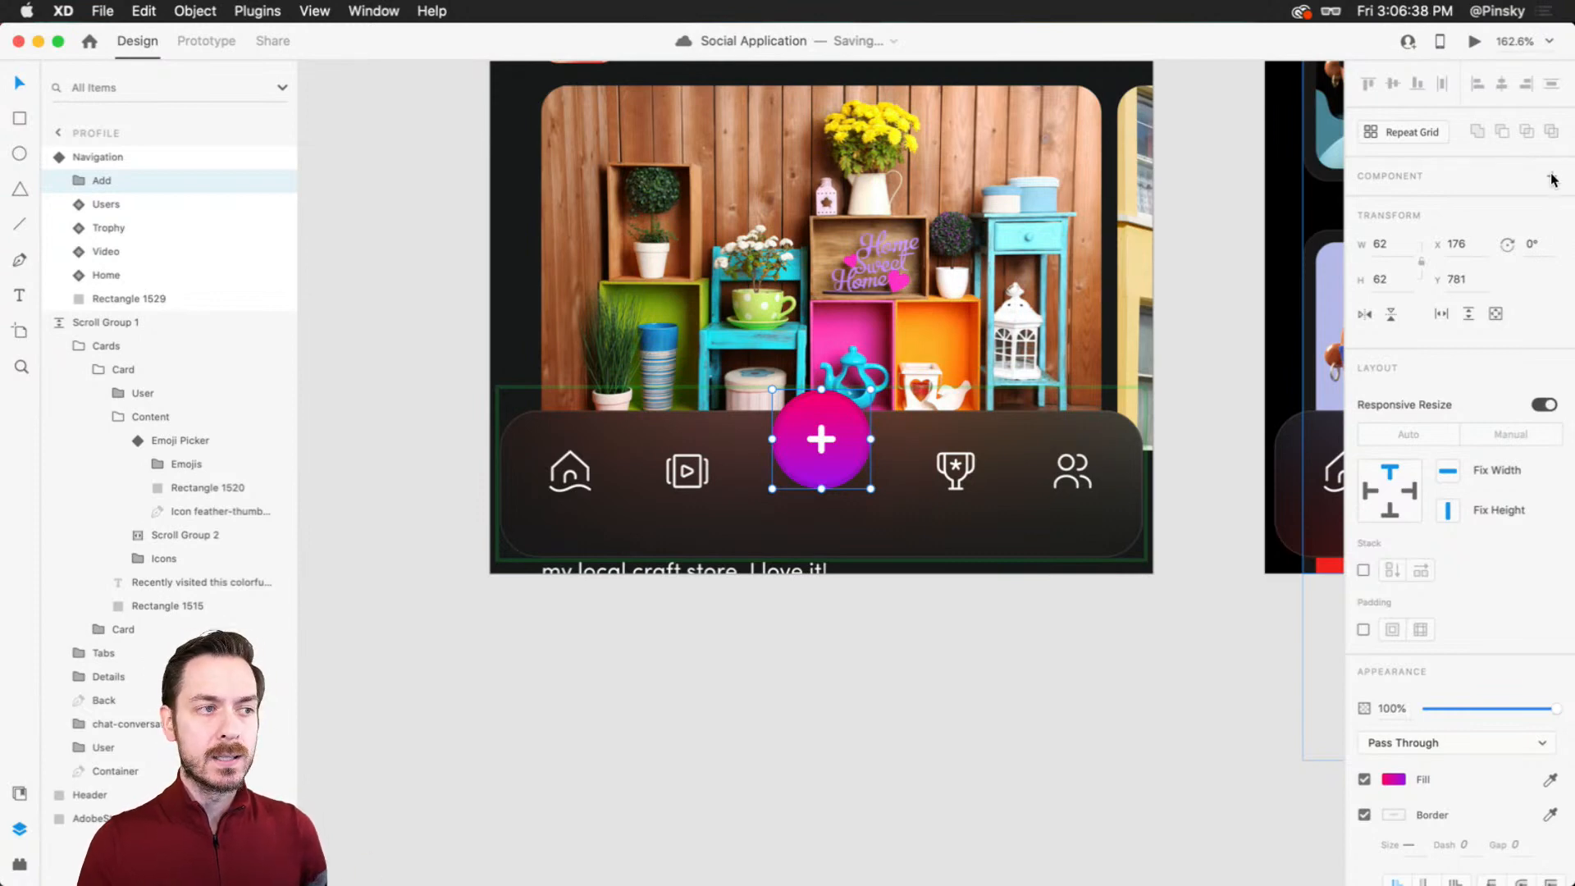
click(1552, 177)
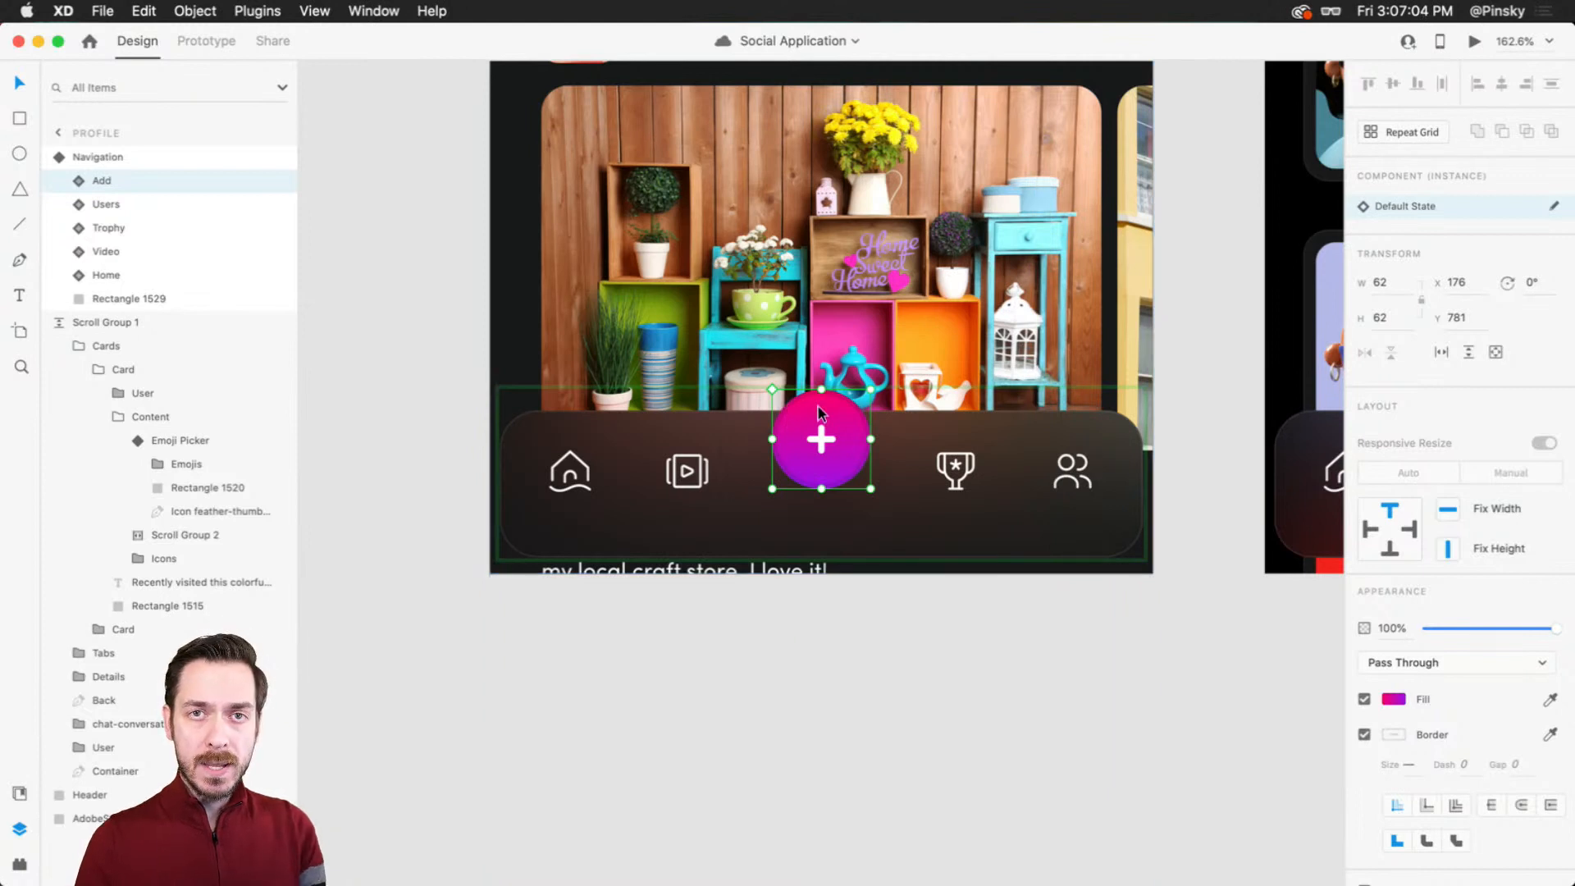
Step: Place the main Add component exactly over the plus button on the Profile artboard and hide the Navigation layer
right_click(817, 400)
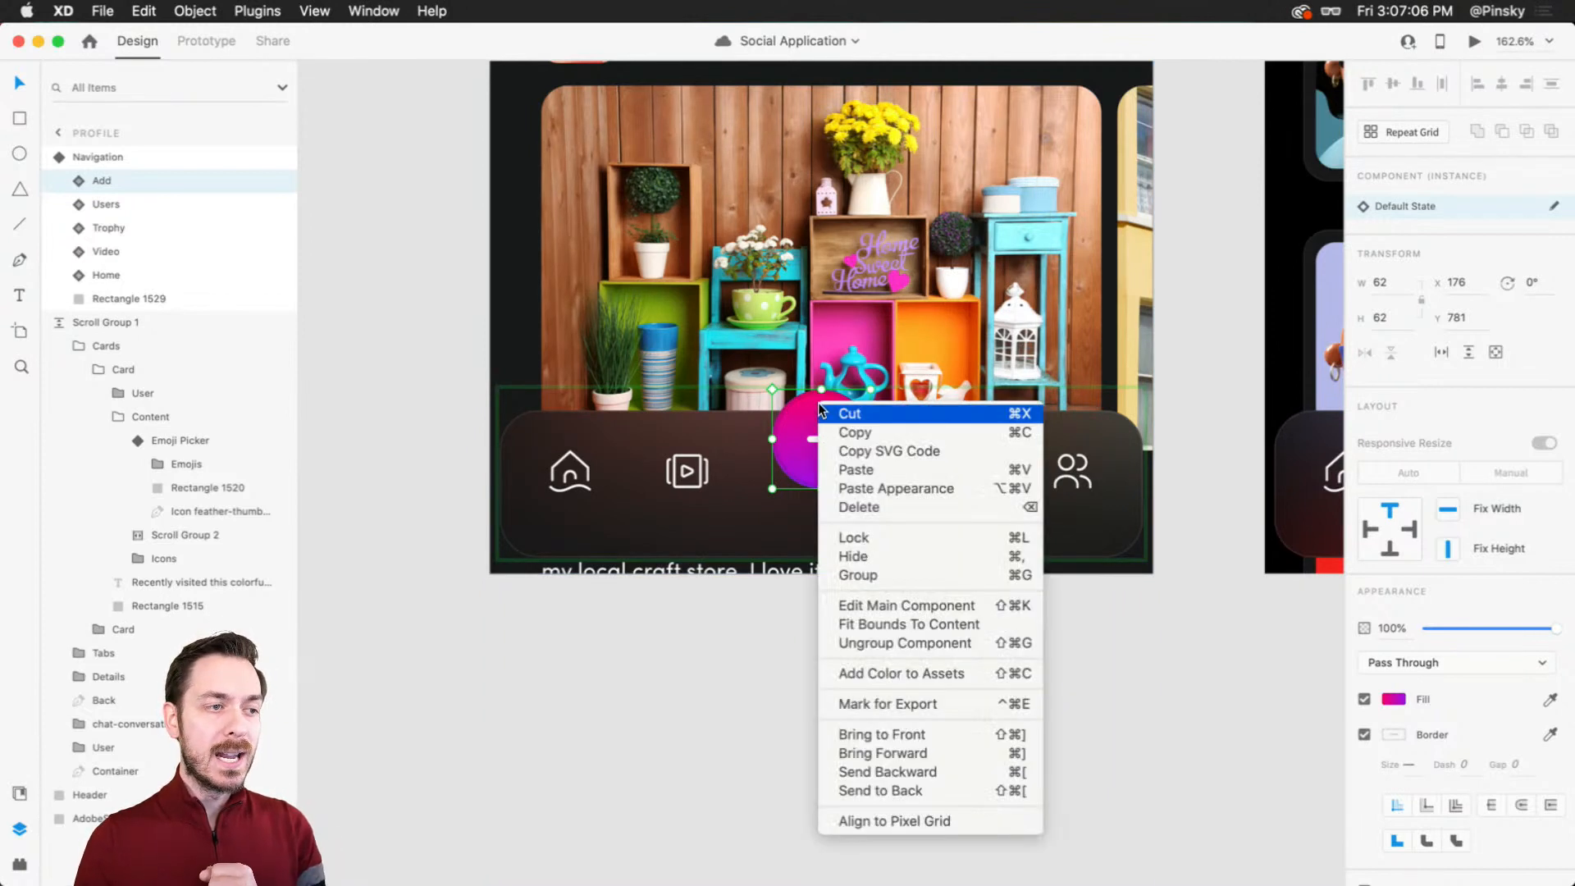
click(906, 608)
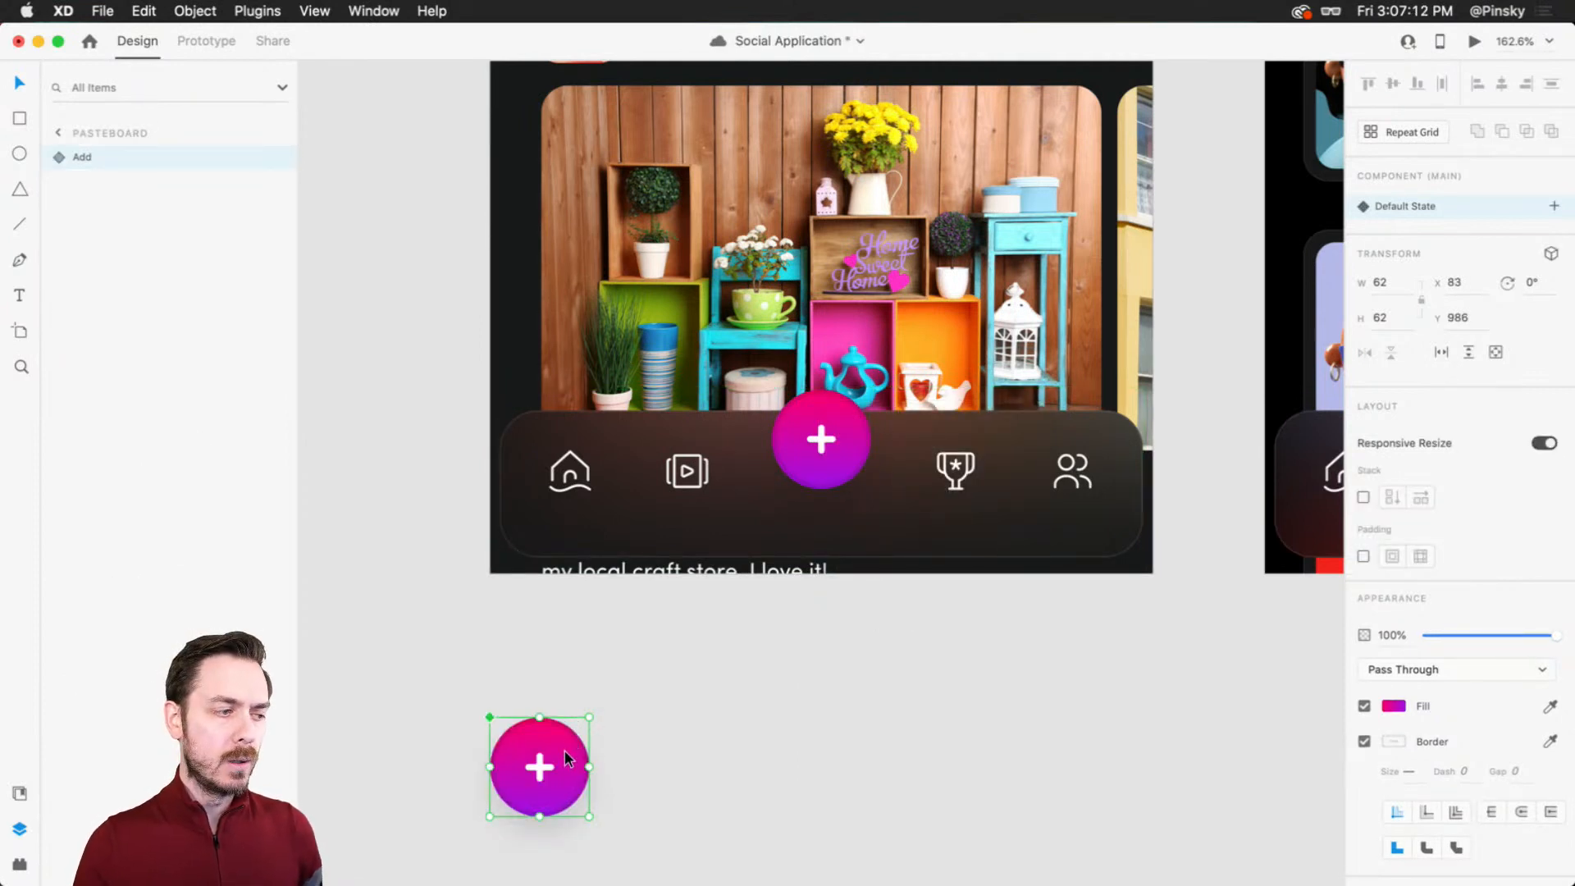
drag(565, 750, 837, 435)
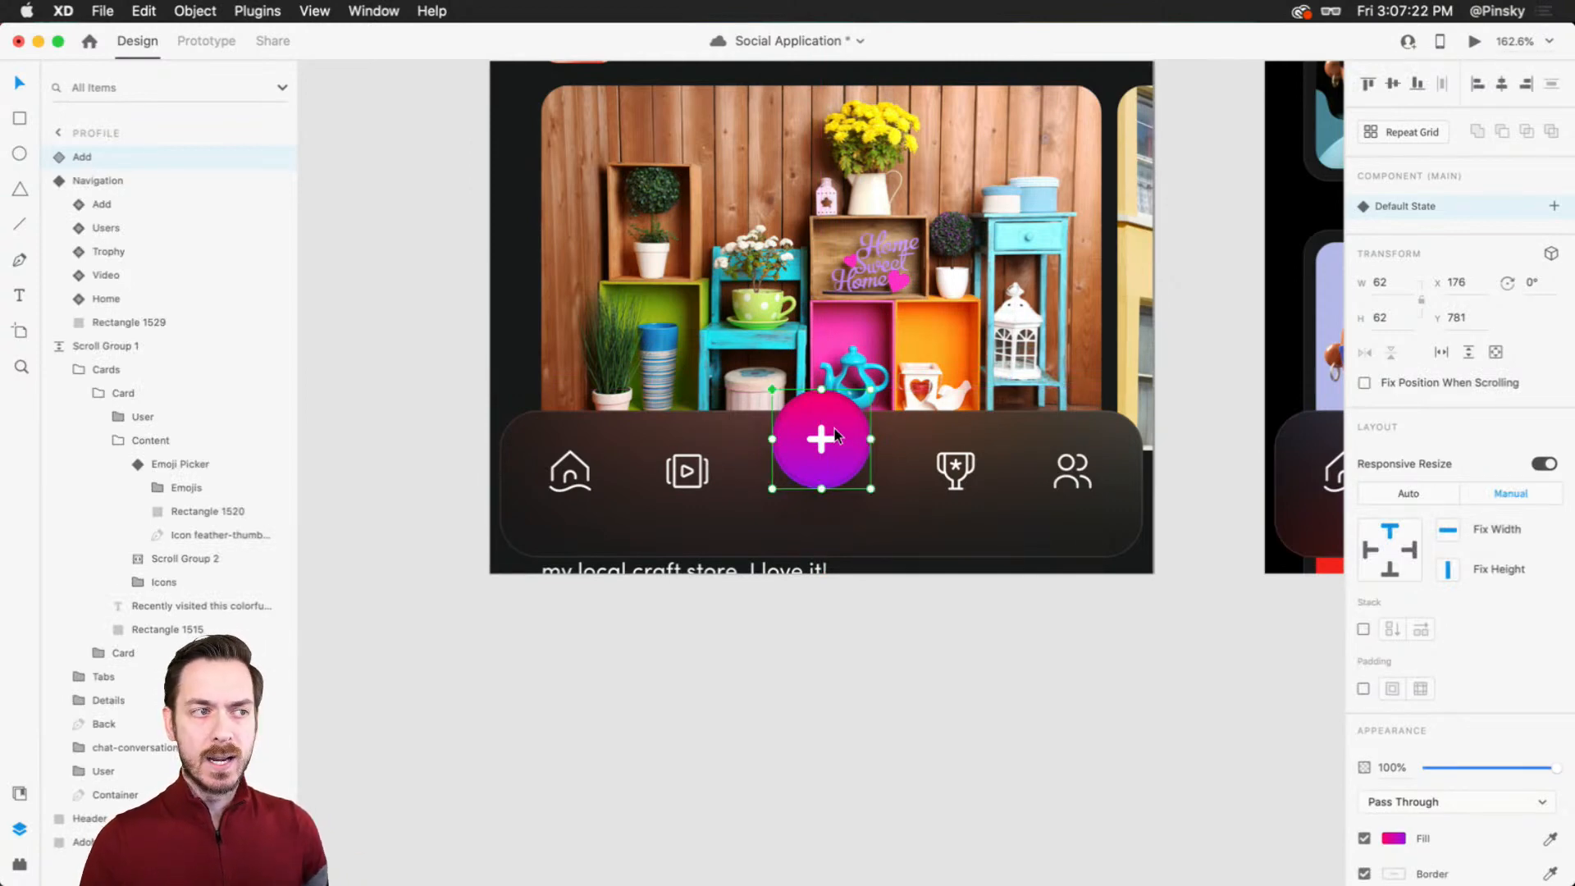
scroll(835, 435, up, 1)
scroll(834, 435, up, 3)
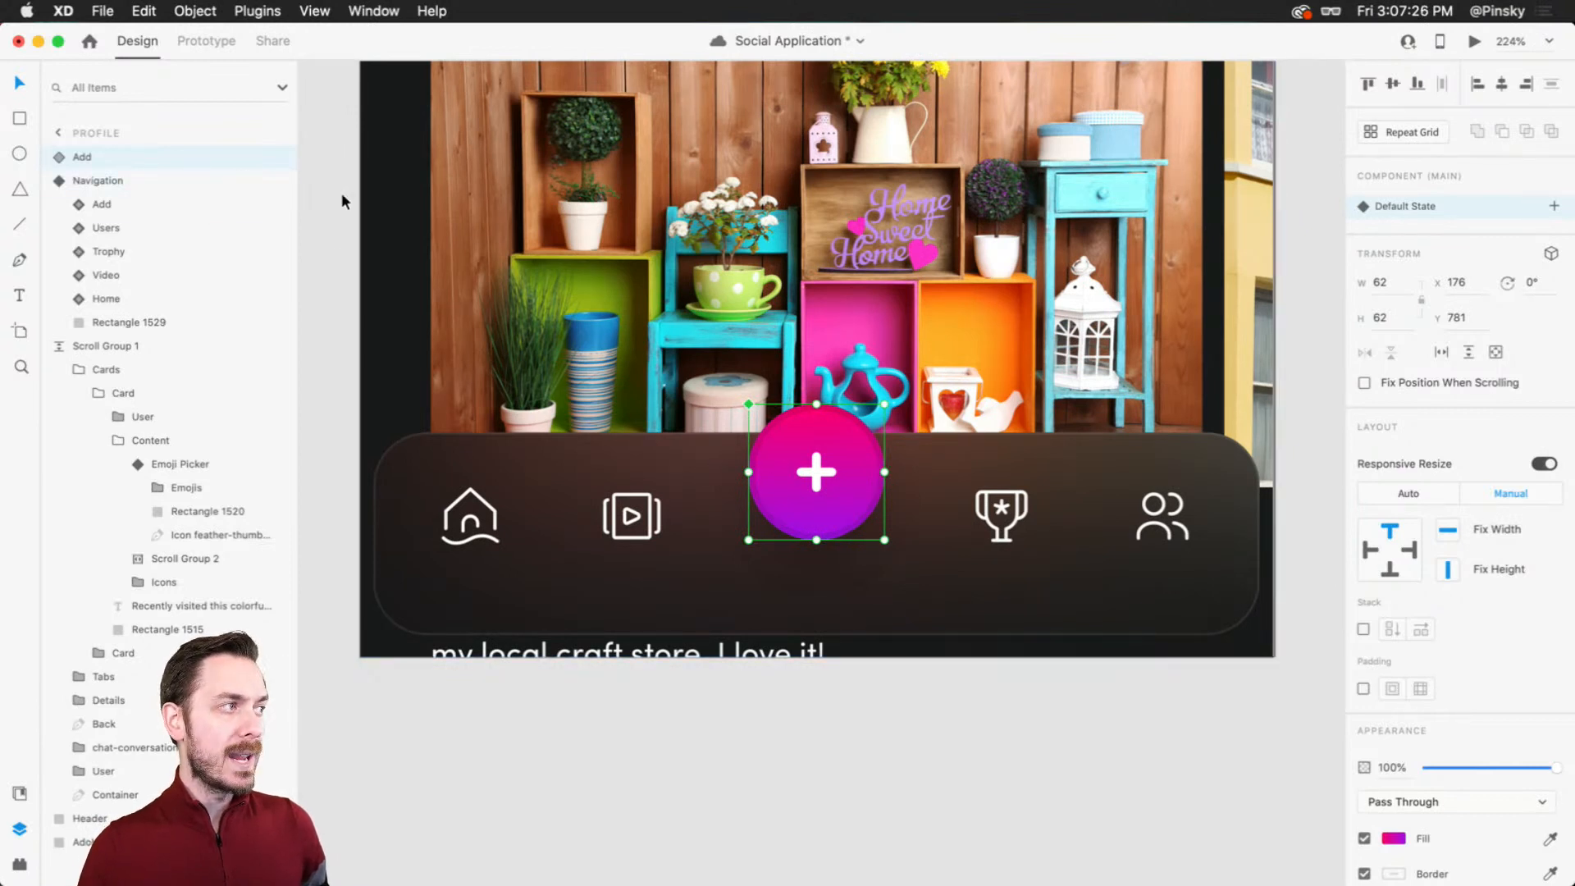
click(278, 181)
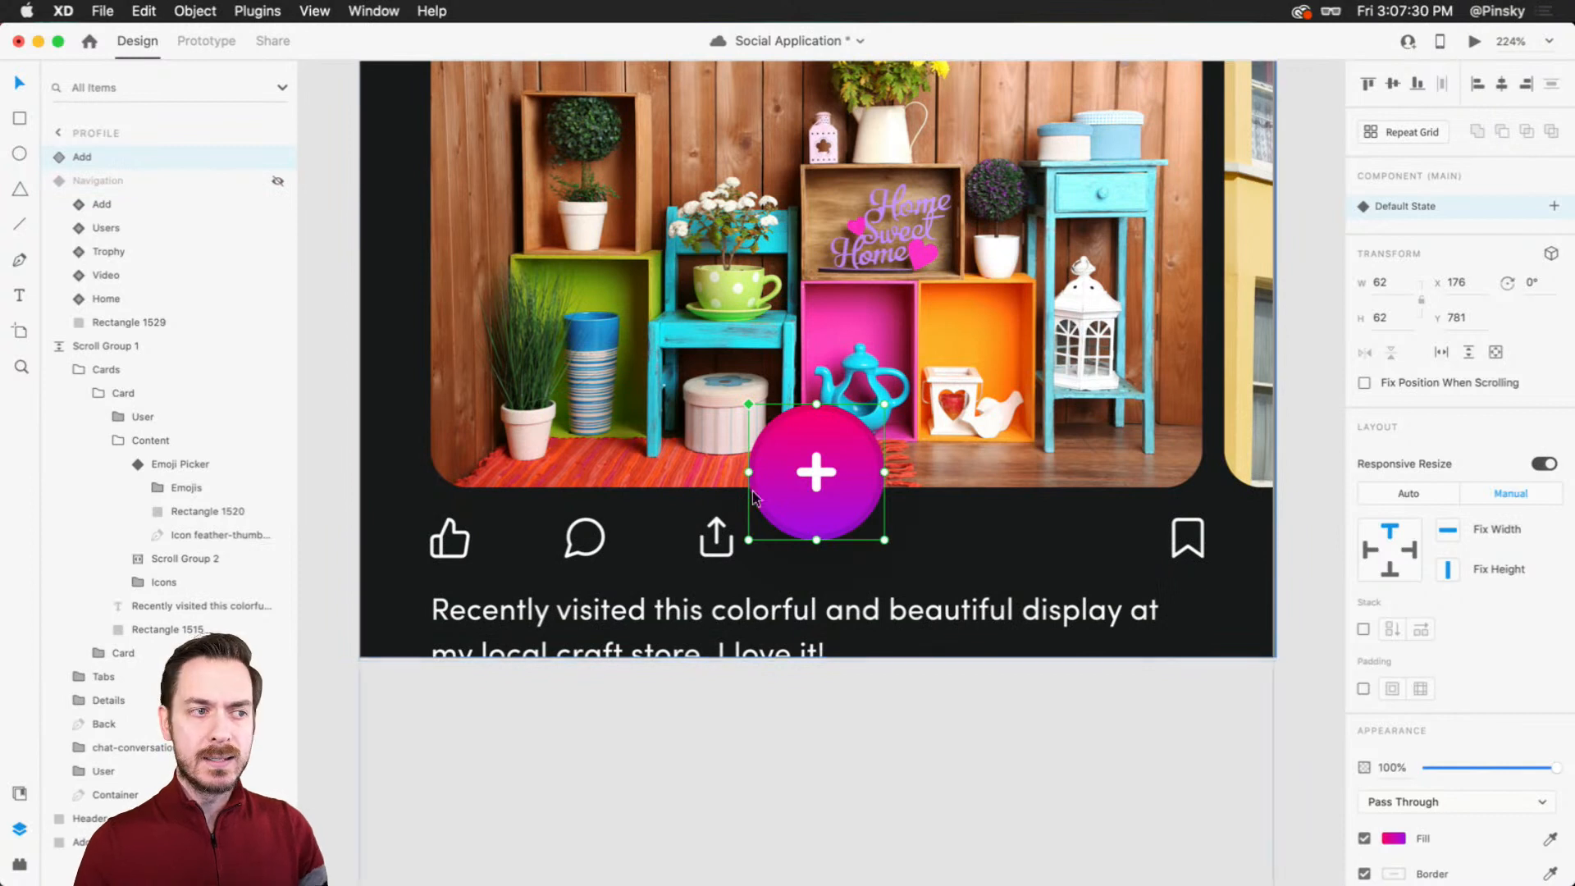
Step: Group Line 32 and Line 31 inside the main Add component and name the group Plus
double_click(845, 449)
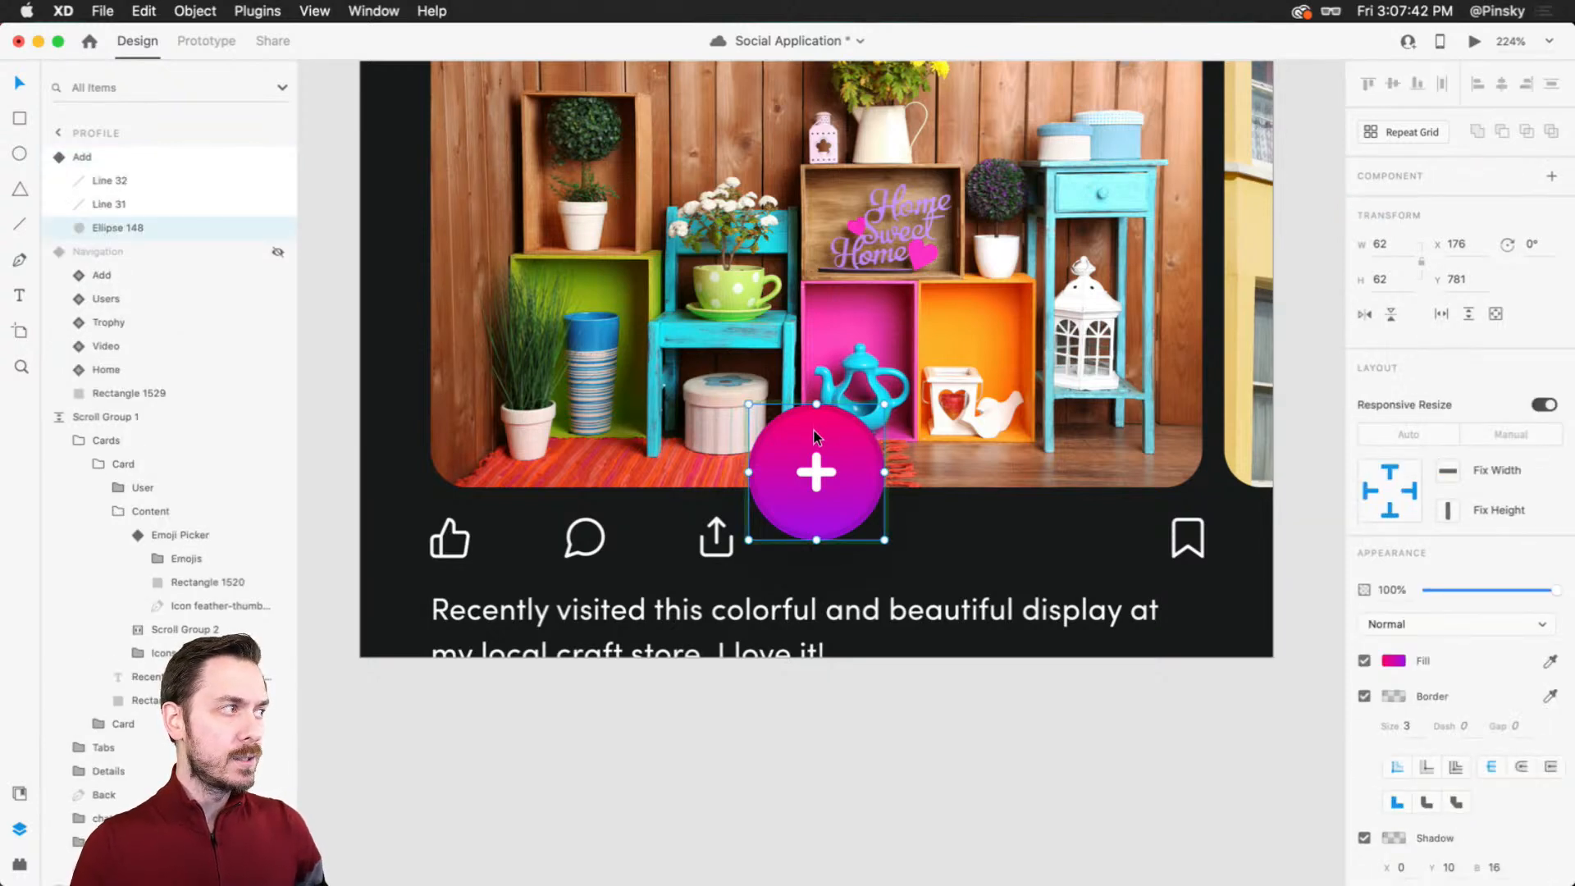
scroll(899, 469, up, 2)
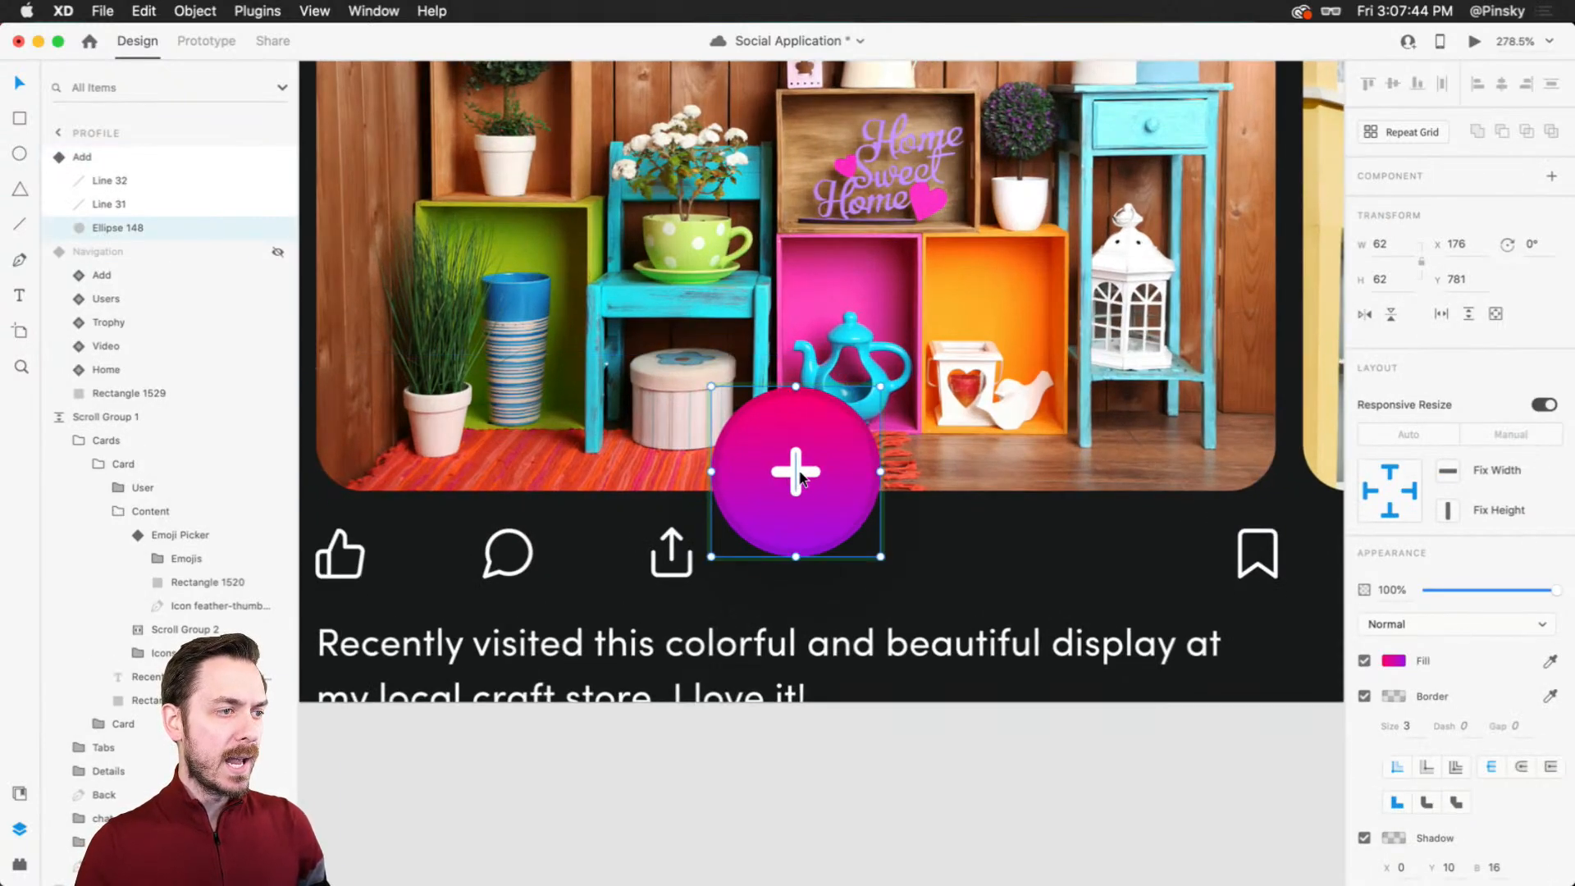
click(228, 181)
shift+click(117, 201)
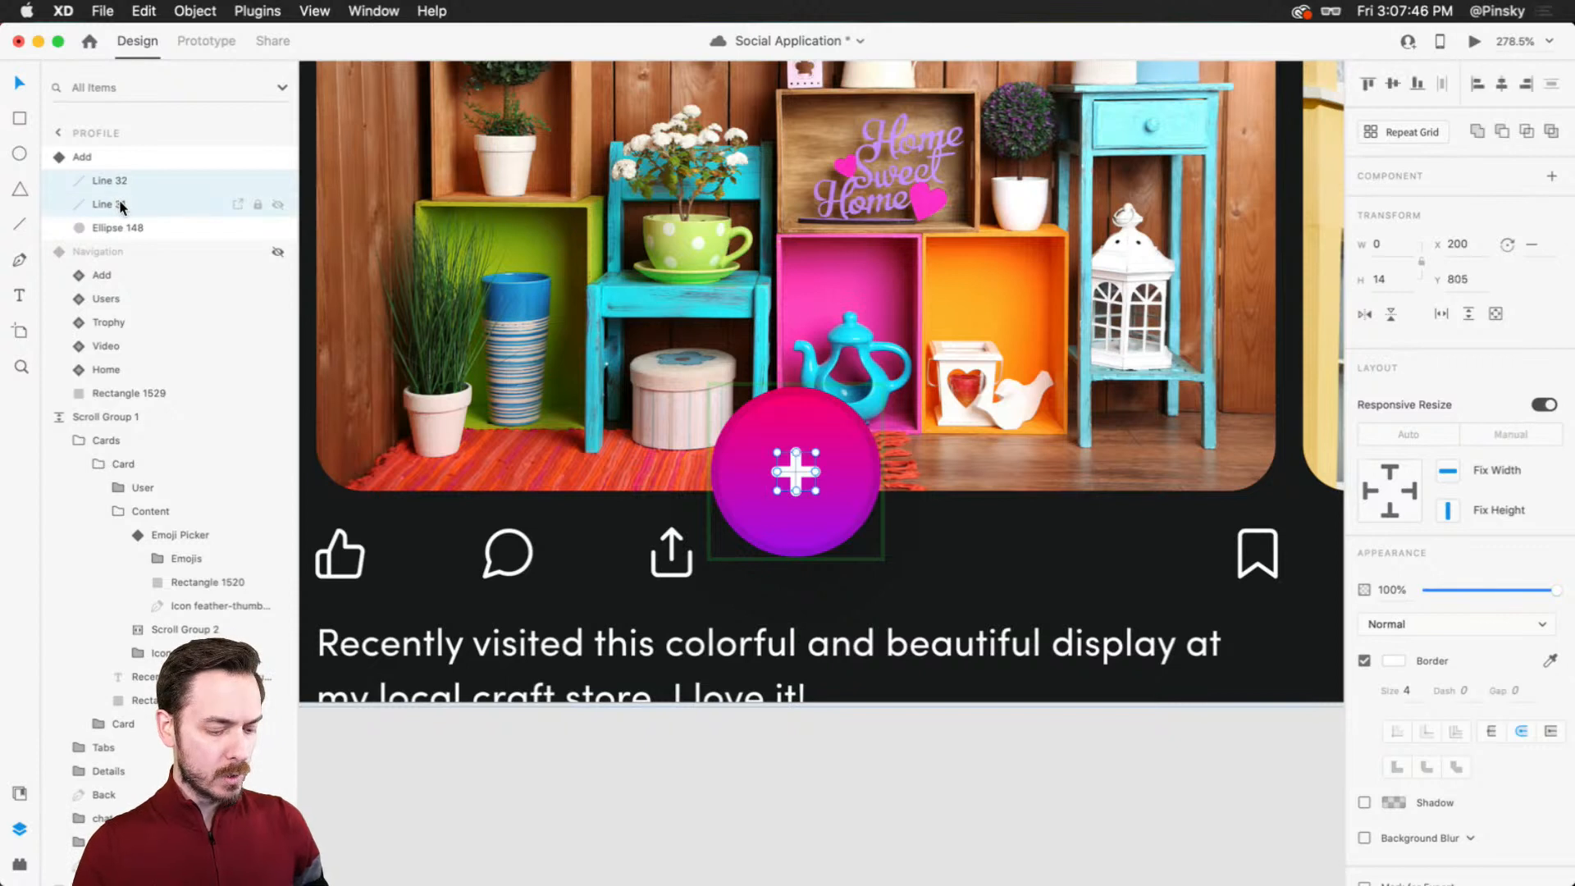
key(super+g)
double_click(113, 181)
text(Plus)
key(Return)
Step: Rename the circle behind the plus sign as Button
click(816, 435)
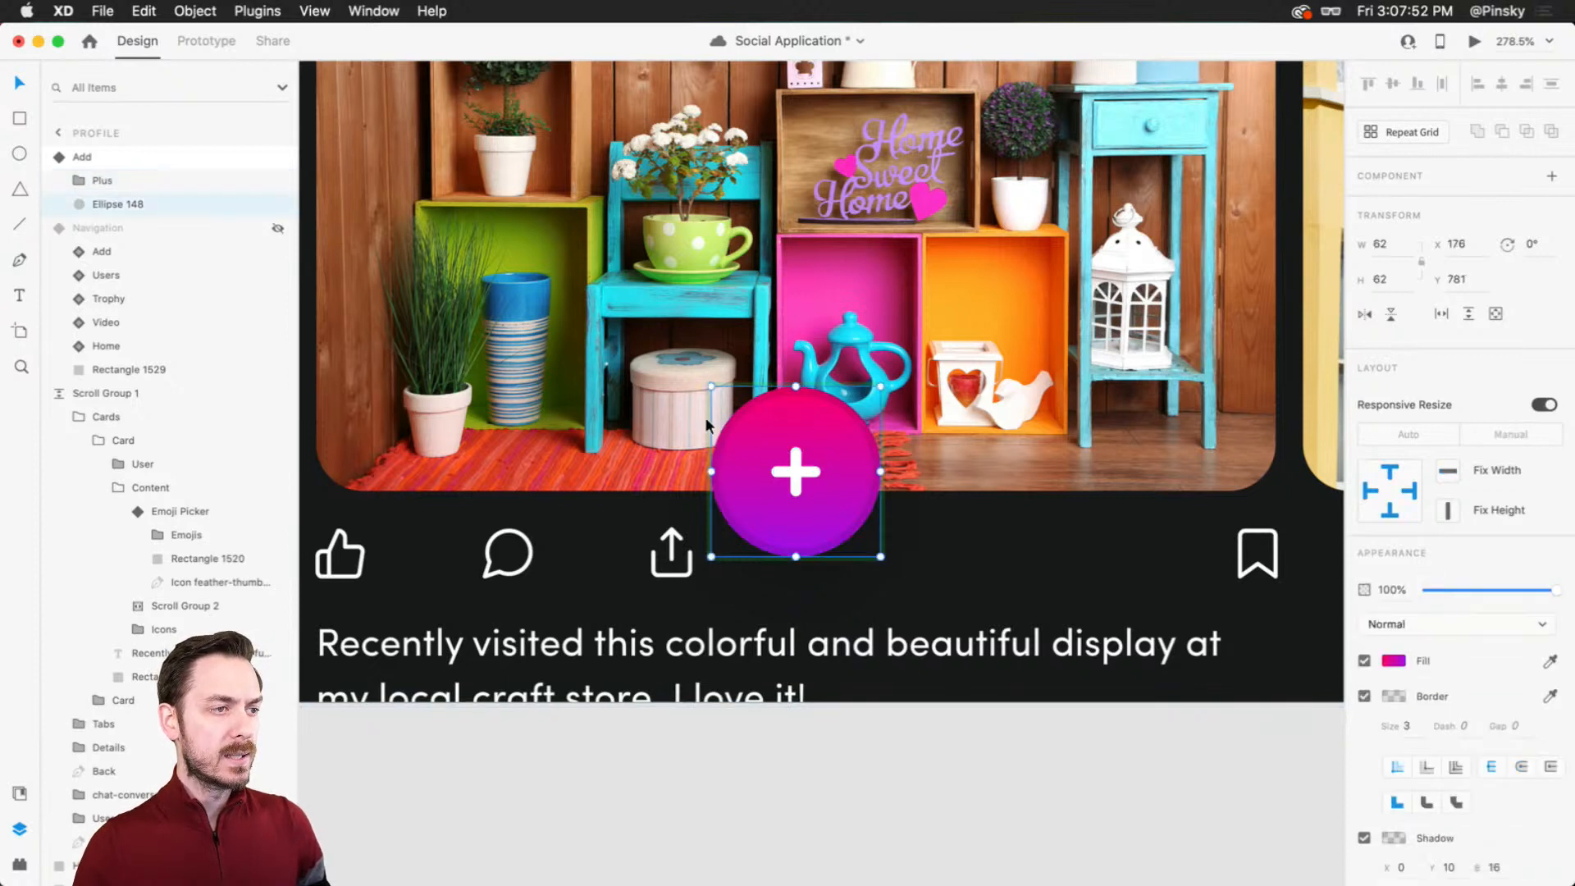
double_click(117, 203)
text(Button)
key(Return)
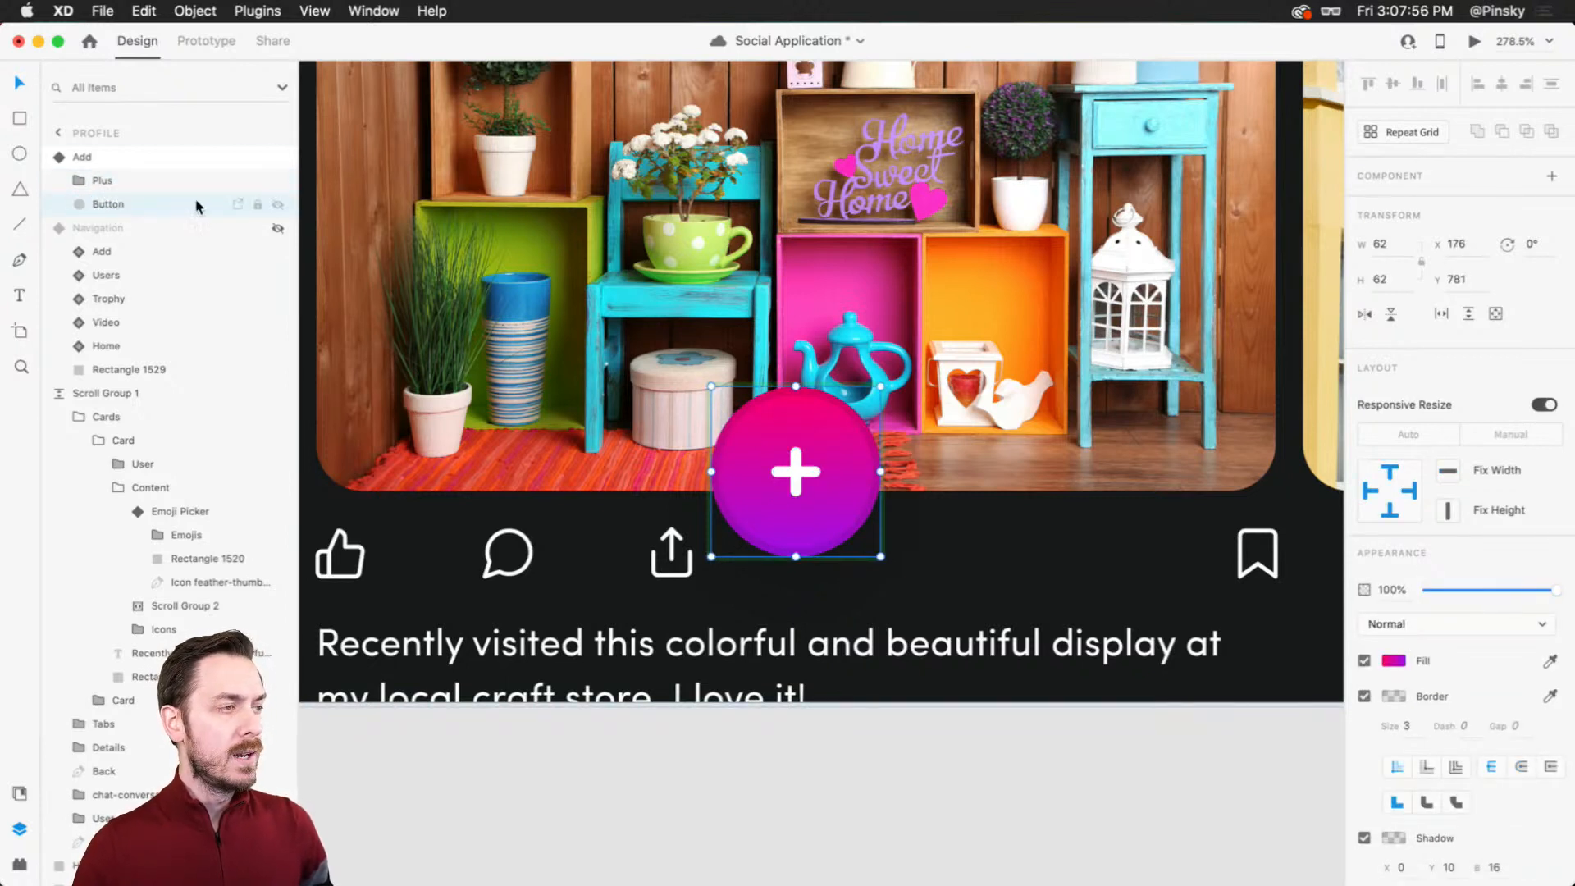
Step: Group the Plus group with the Button circle and name the new group Add
shift+click(151, 179)
key(super+g)
double_click(109, 181)
text(Add)
key(Return)
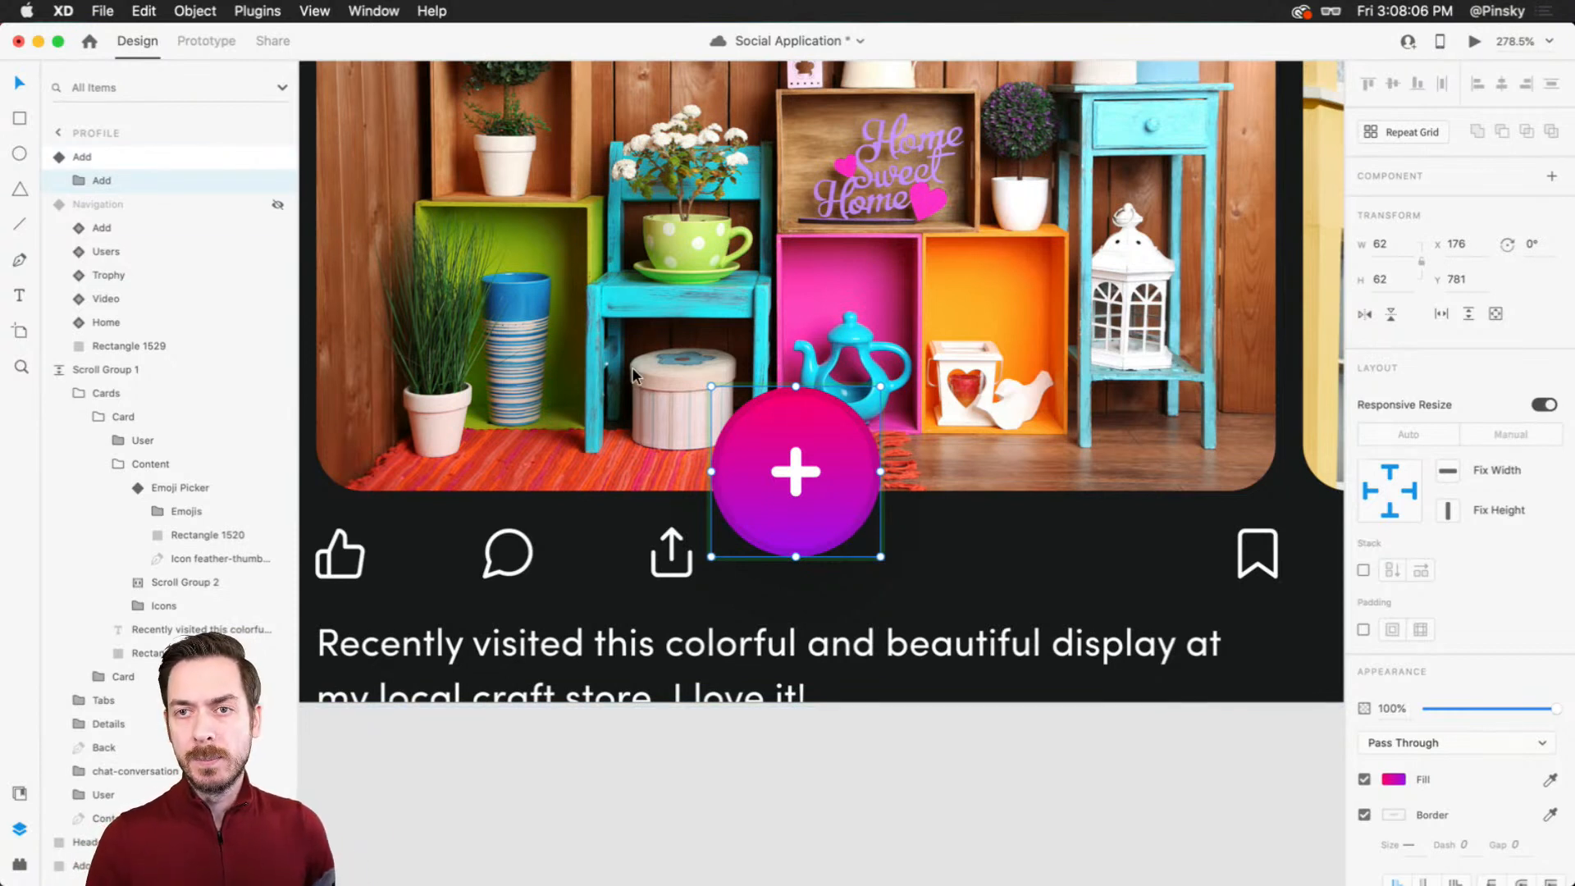
Step: Draw a circle about 39 by 39 inside the Add component and move it up and left of the plus button
key(e)
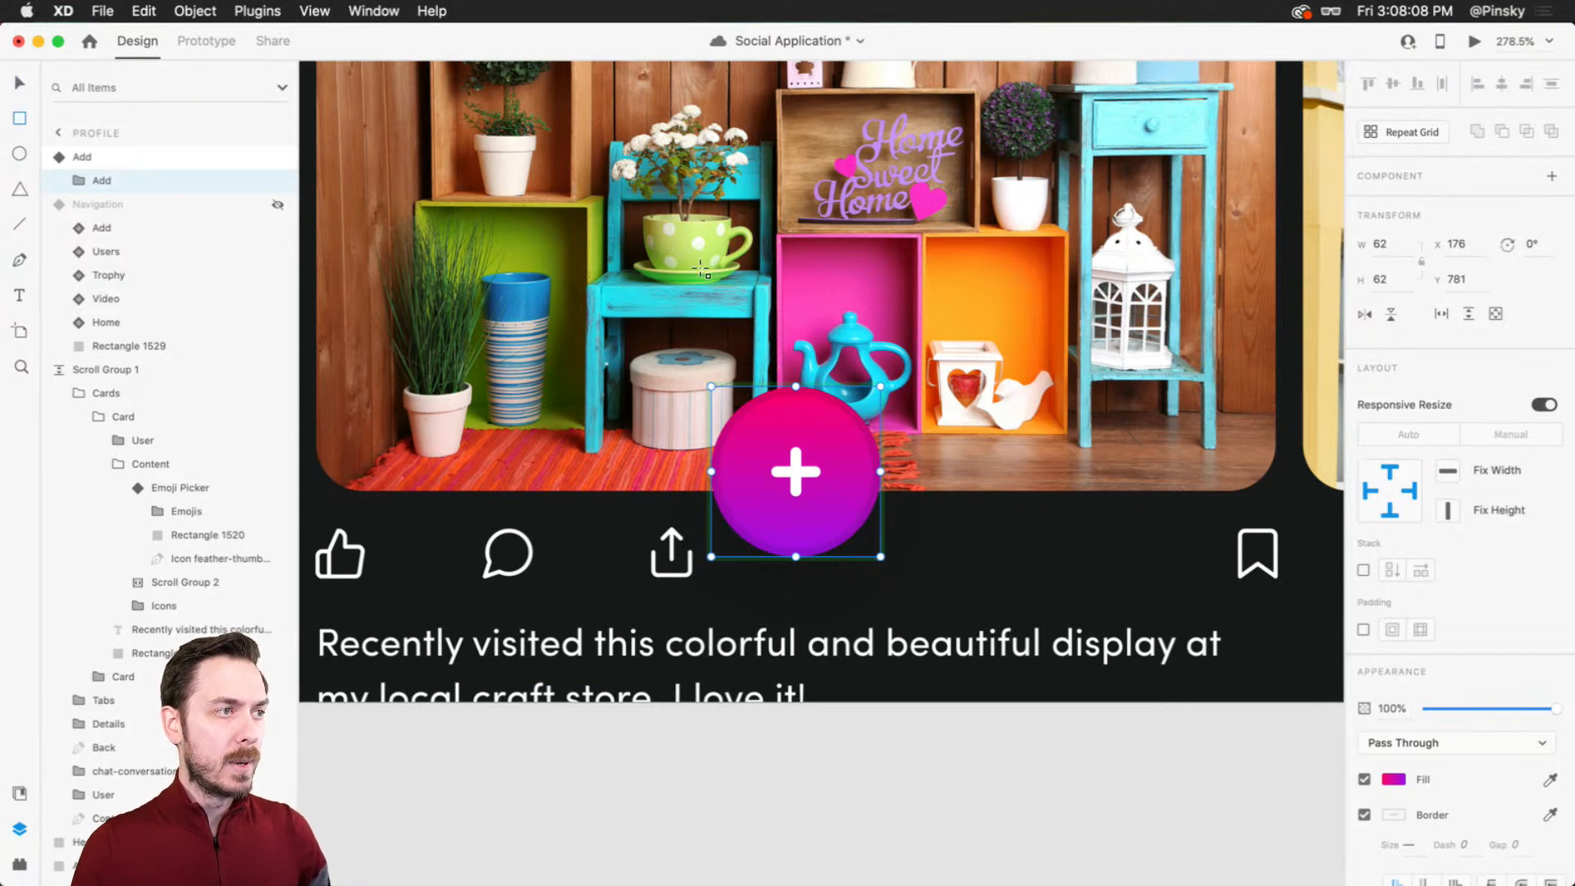
drag(691, 244, 845, 357)
key(v)
drag(775, 303, 703, 344)
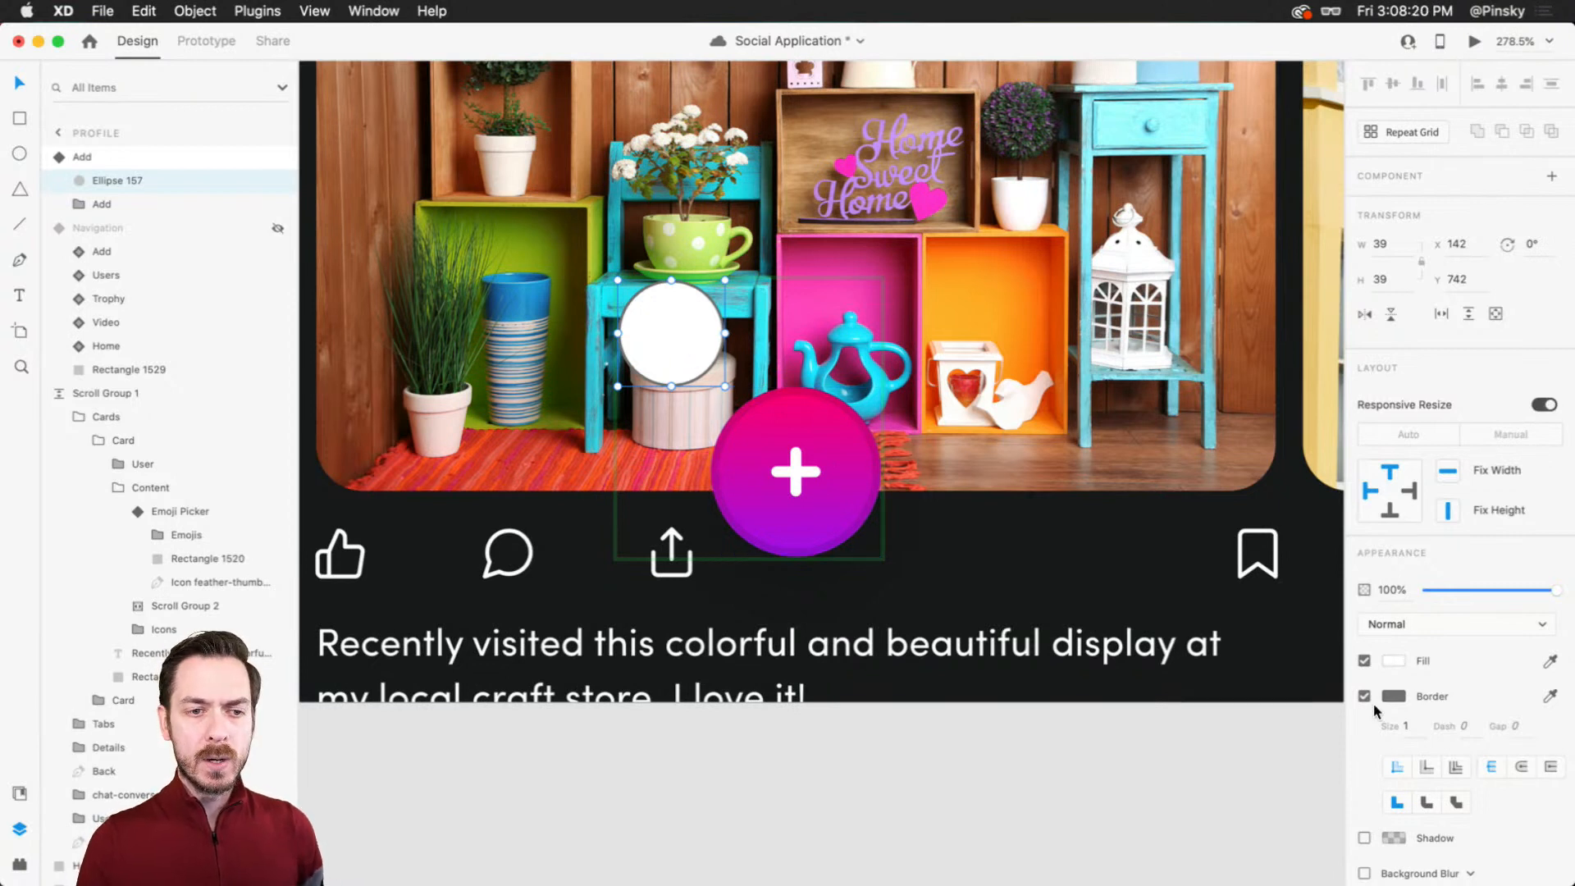
Step: Change the small circle's fill to a linear gradient and set its starting stop to bright cyan
click(1396, 661)
click(1183, 541)
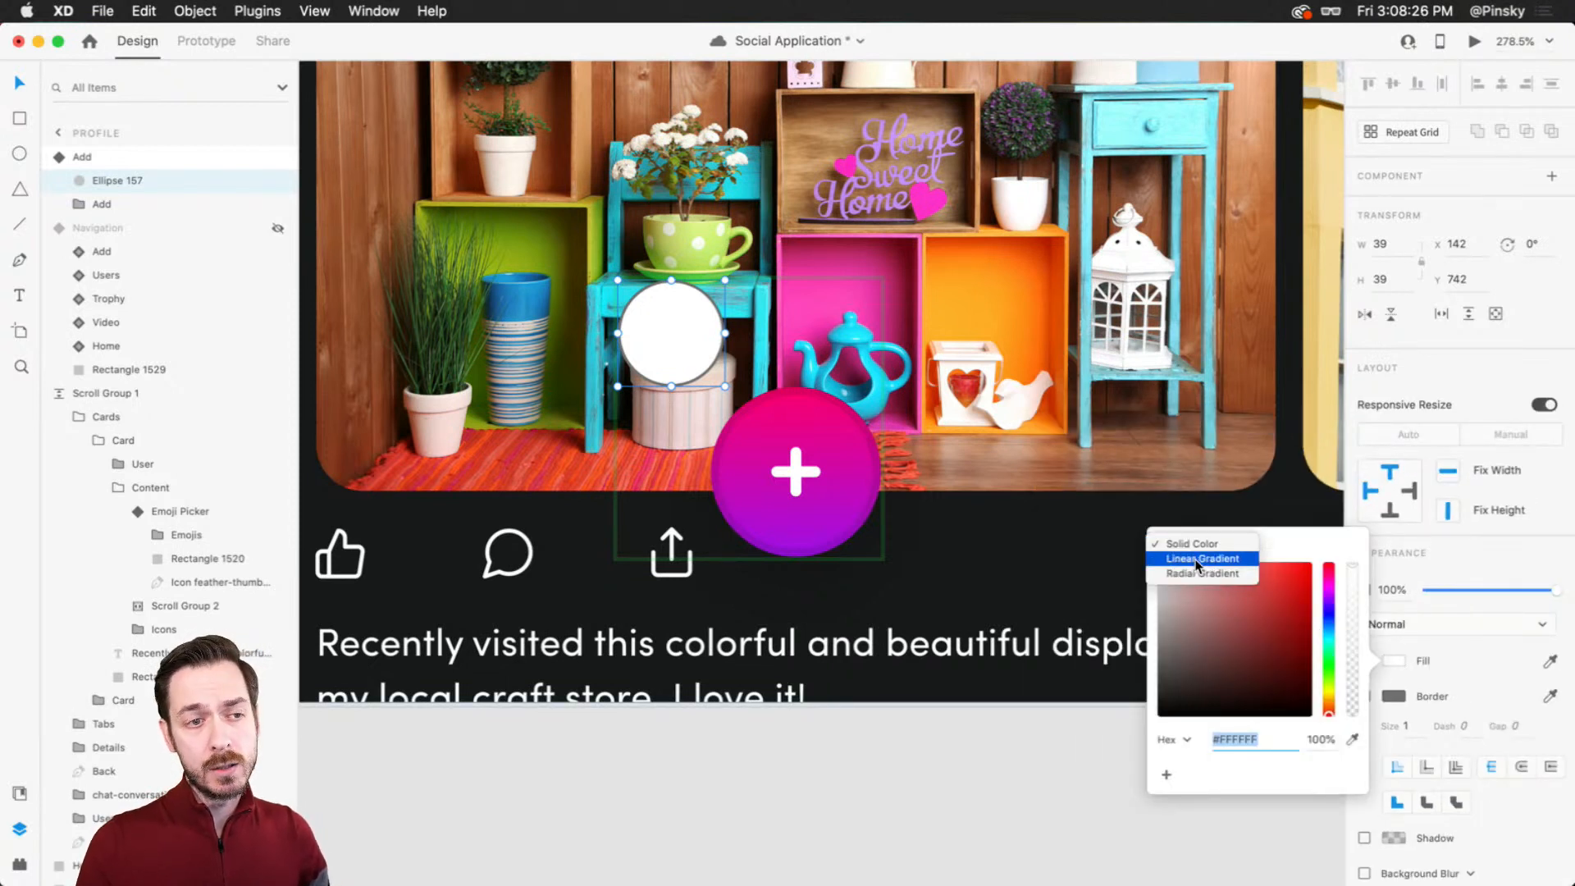
click(1198, 563)
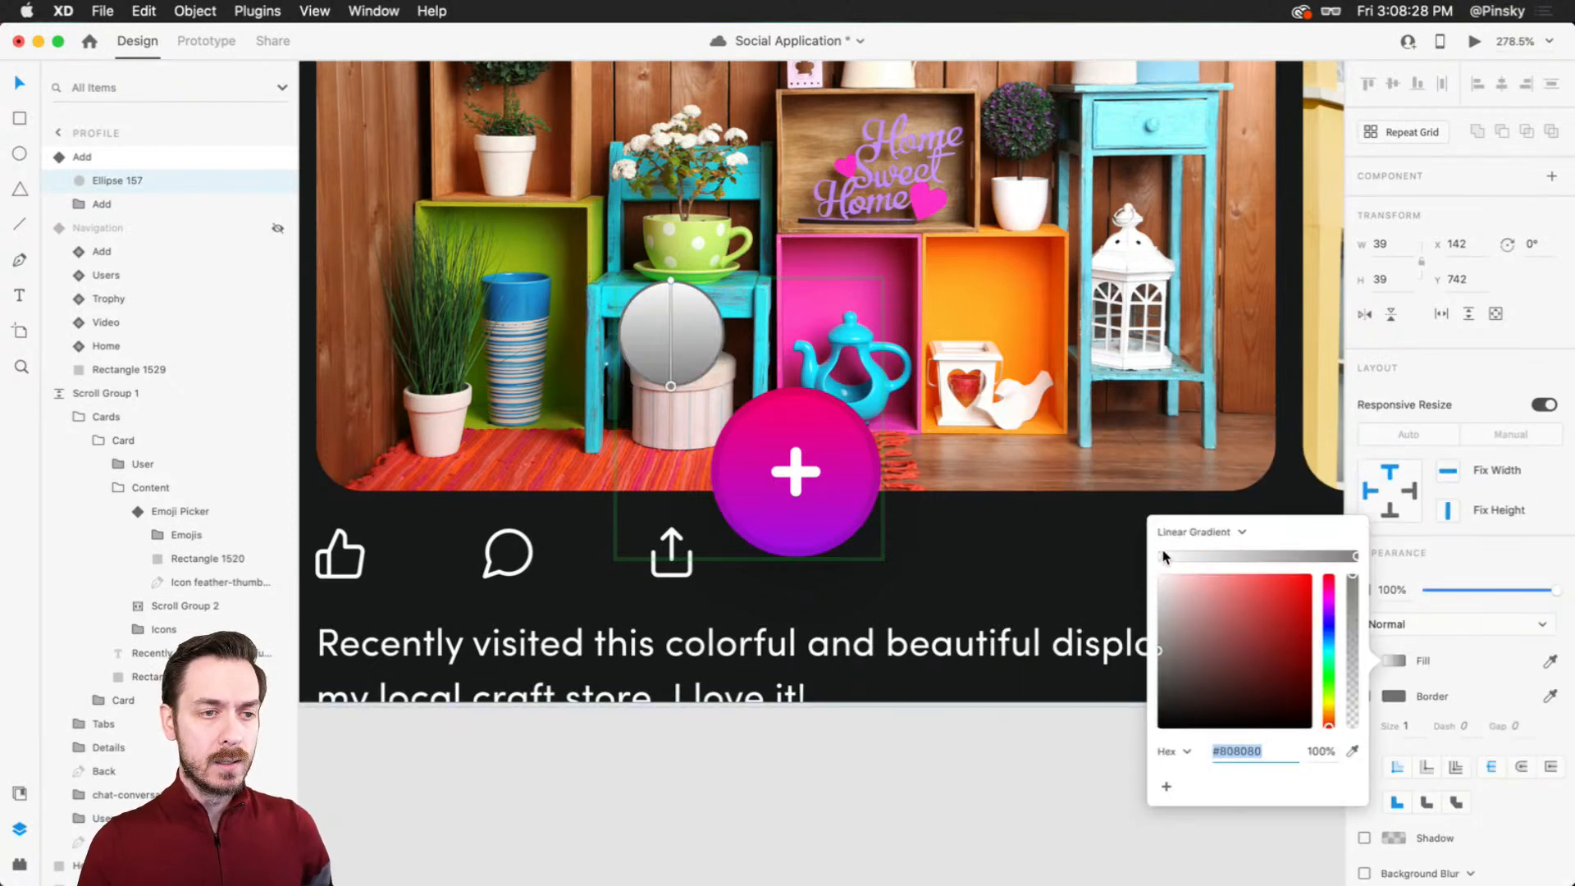
drag(1329, 626, 1334, 641)
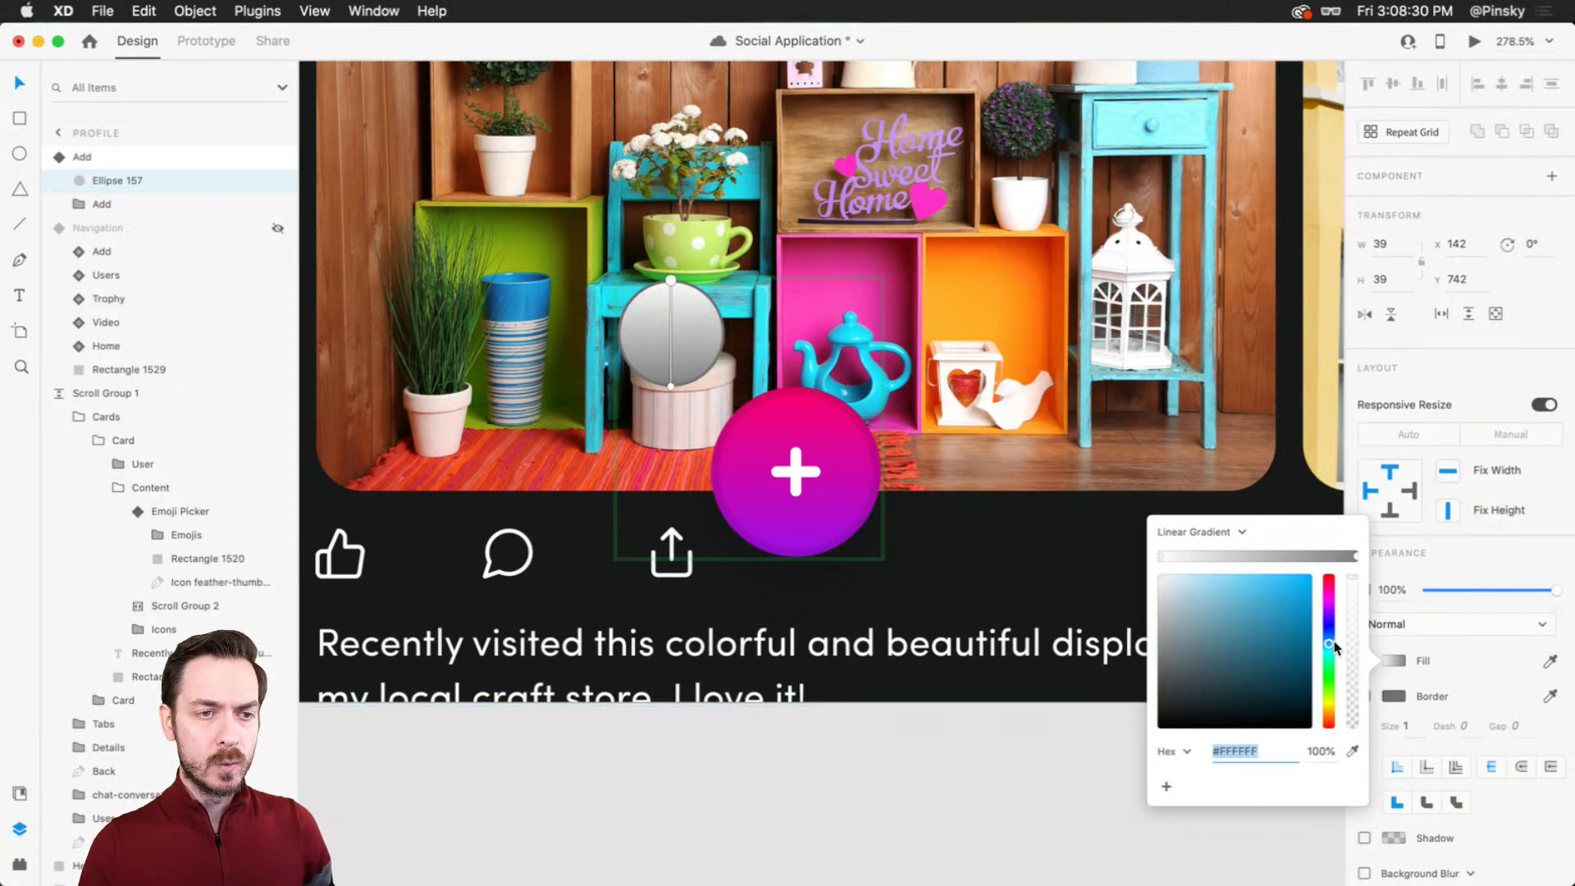
click(1307, 583)
drag(1307, 582, 1300, 574)
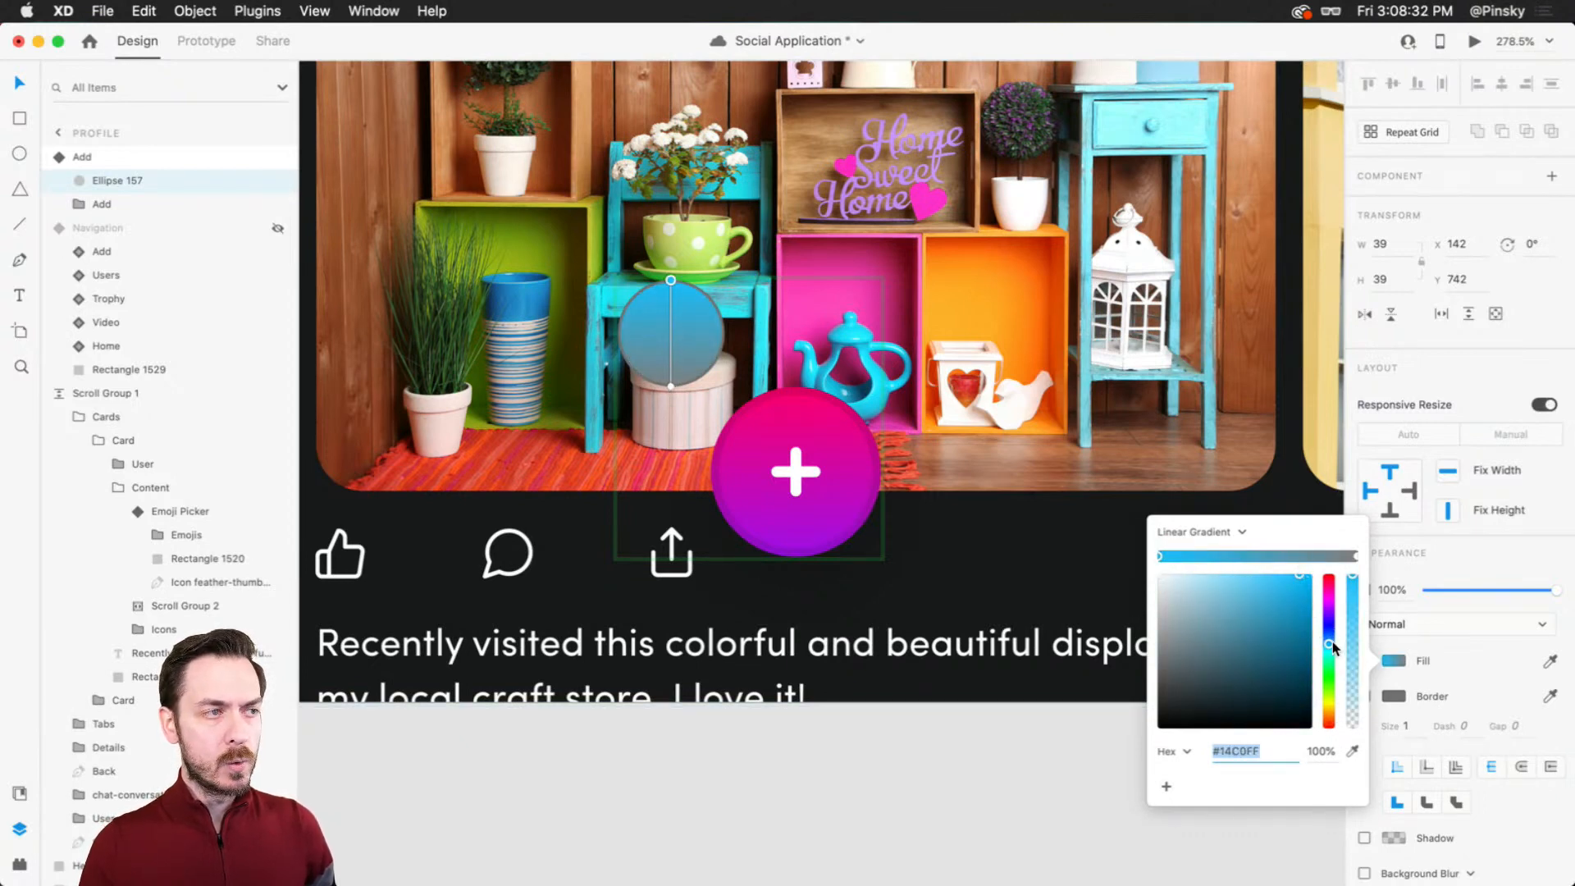
drag(1332, 640, 1333, 654)
Step: Set the gradient's end stop to a strong blue and remove the small circle's border
click(1356, 557)
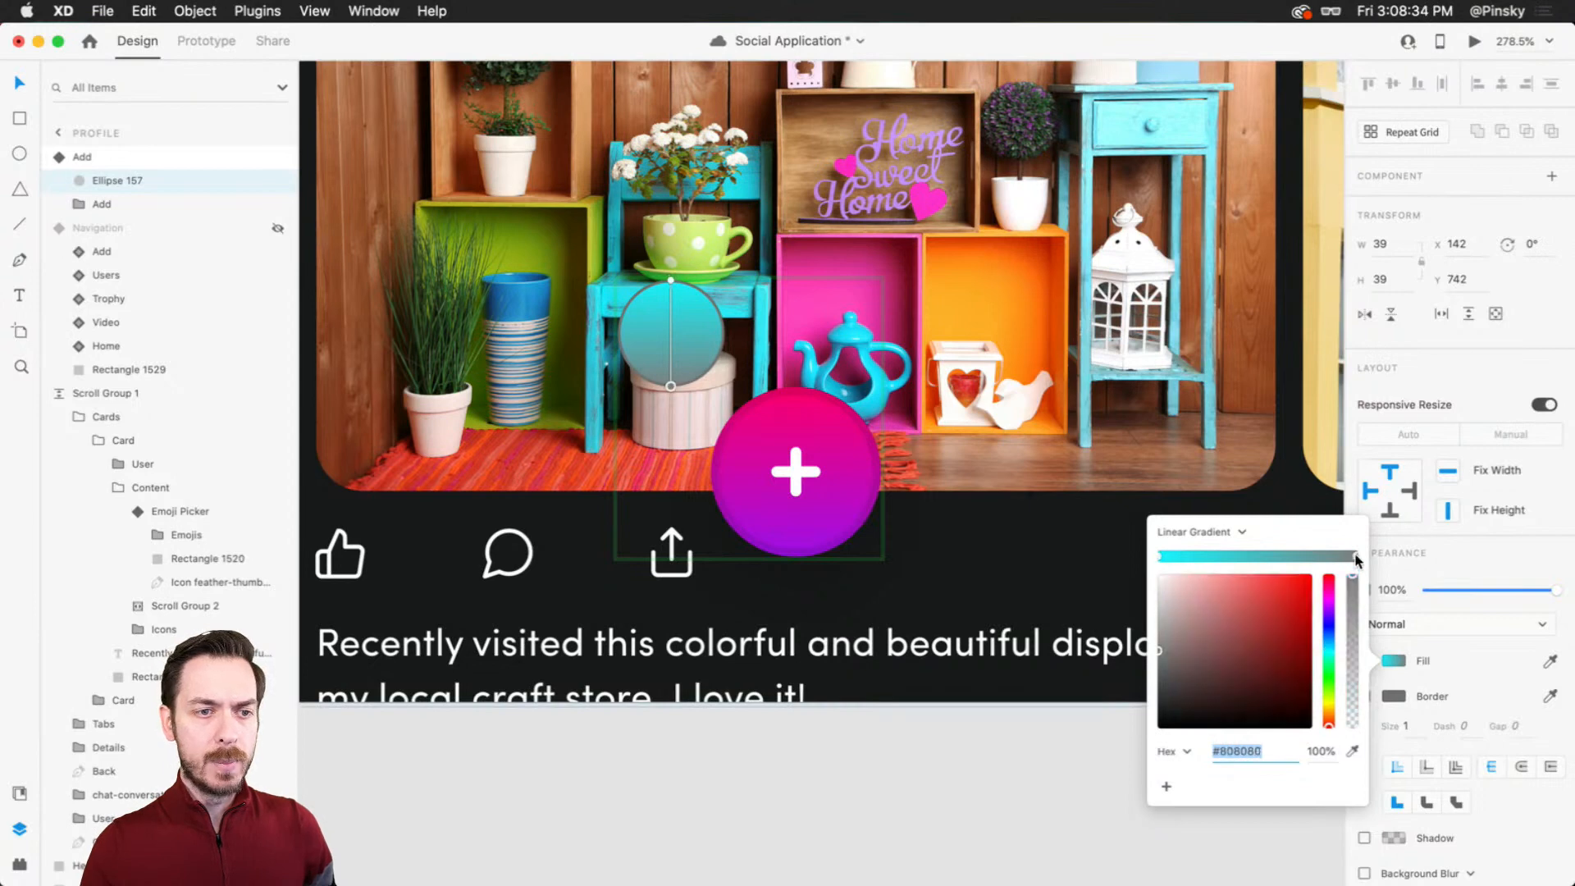
click(1329, 638)
drag(1288, 598, 1291, 590)
click(1503, 550)
click(1365, 696)
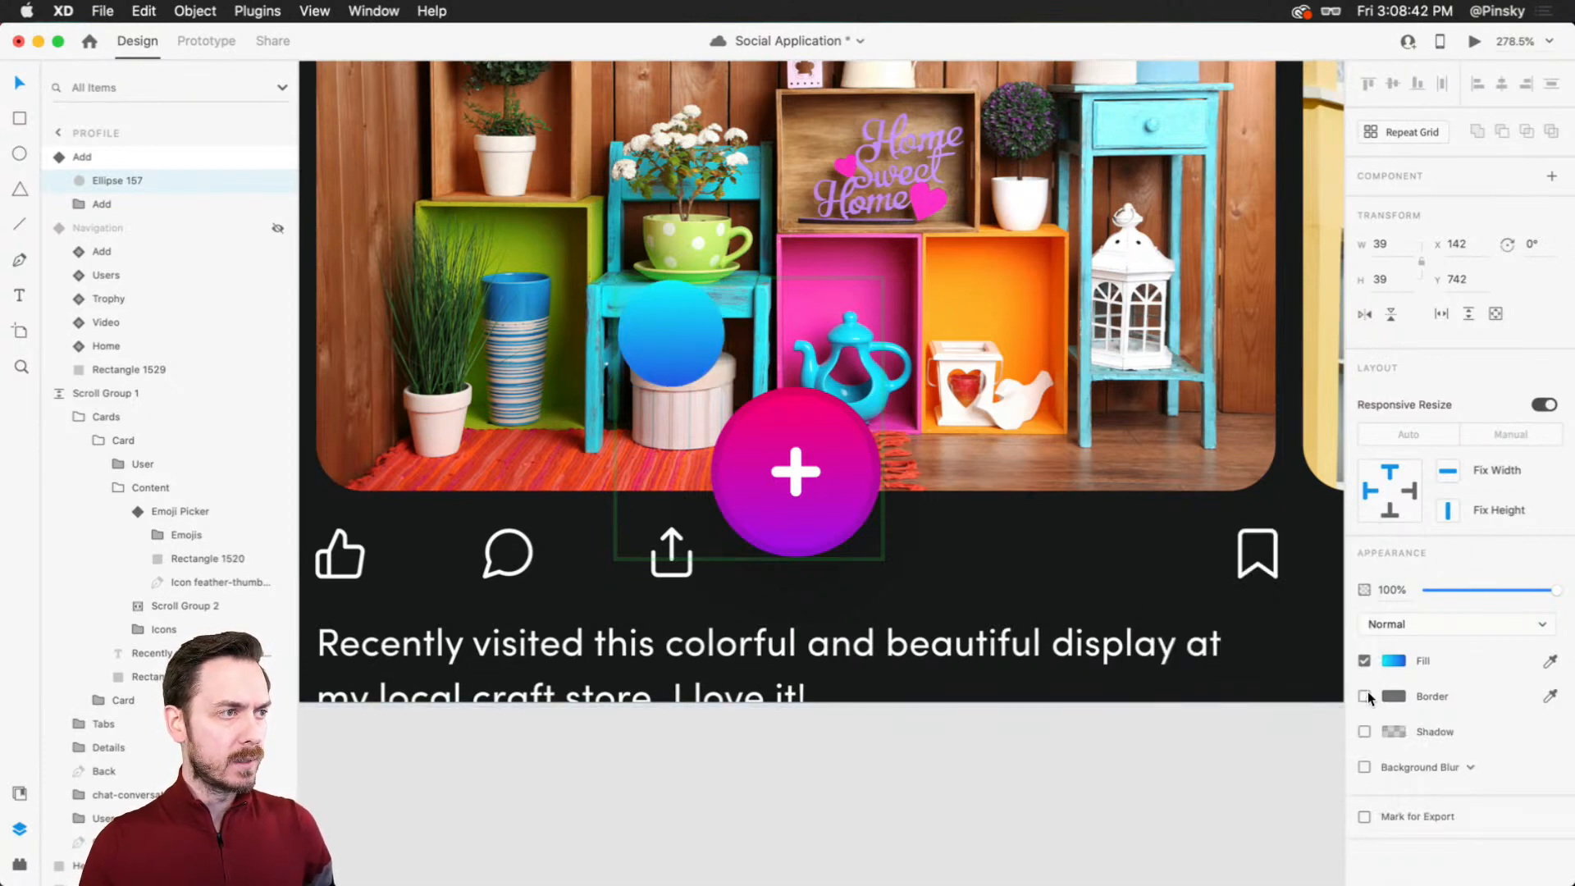
Step: Reposition the blue circle up and left of the plus button, at X 131 and Y 747
drag(647, 313, 635, 361)
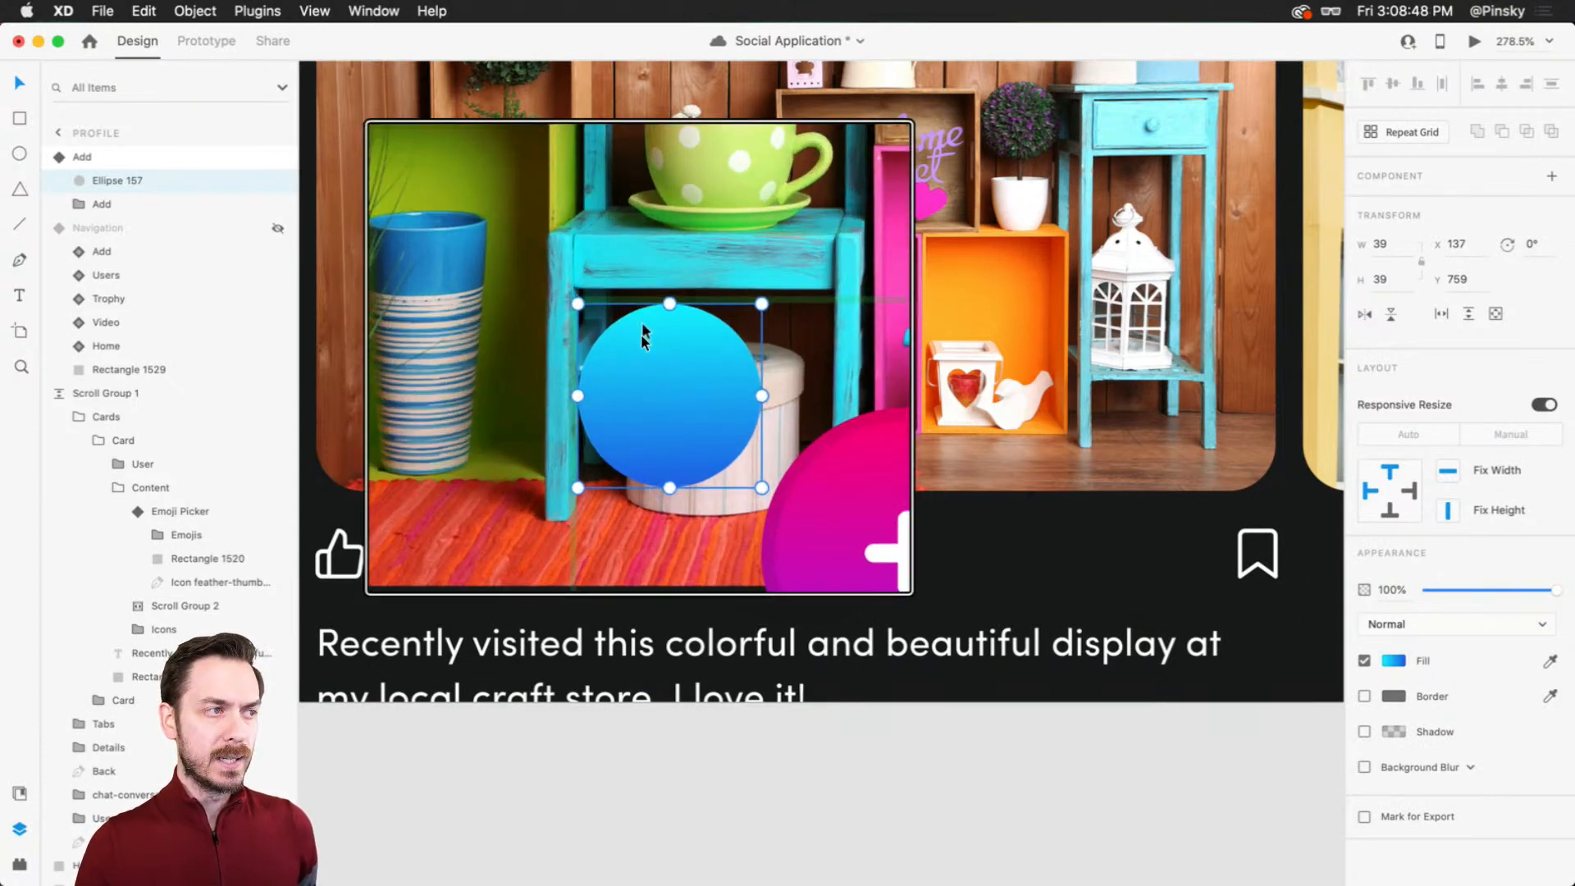
right_click(644, 362)
click(653, 329)
mouse_move(653, 359)
mouse_down()
mouse_move(658, 319)
mouse_move(663, 384)
mouse_up()
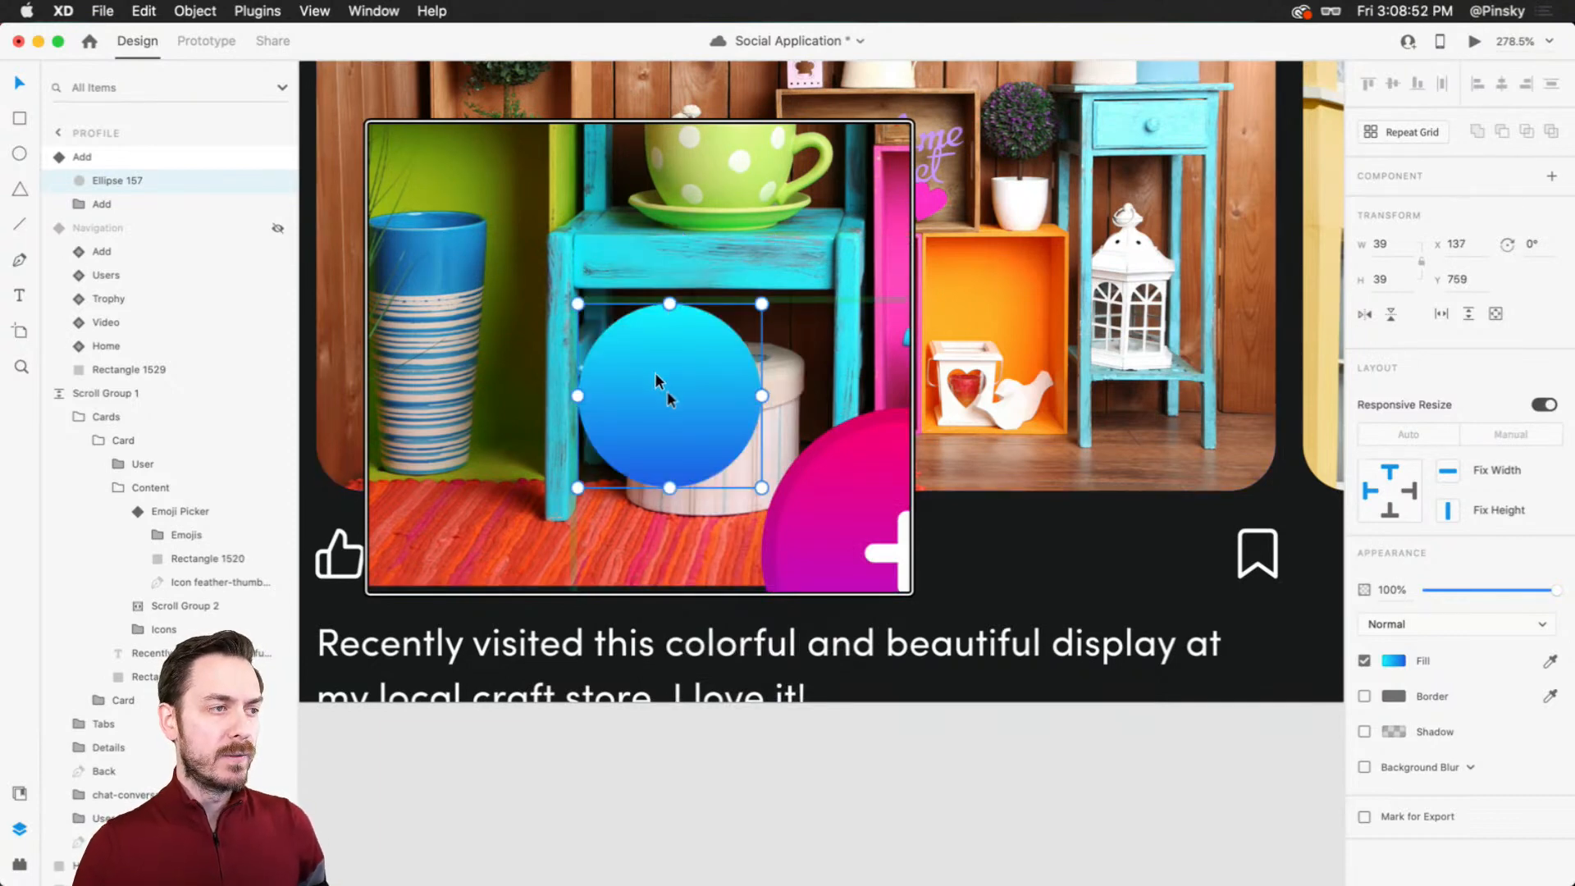
drag(665, 377, 638, 341)
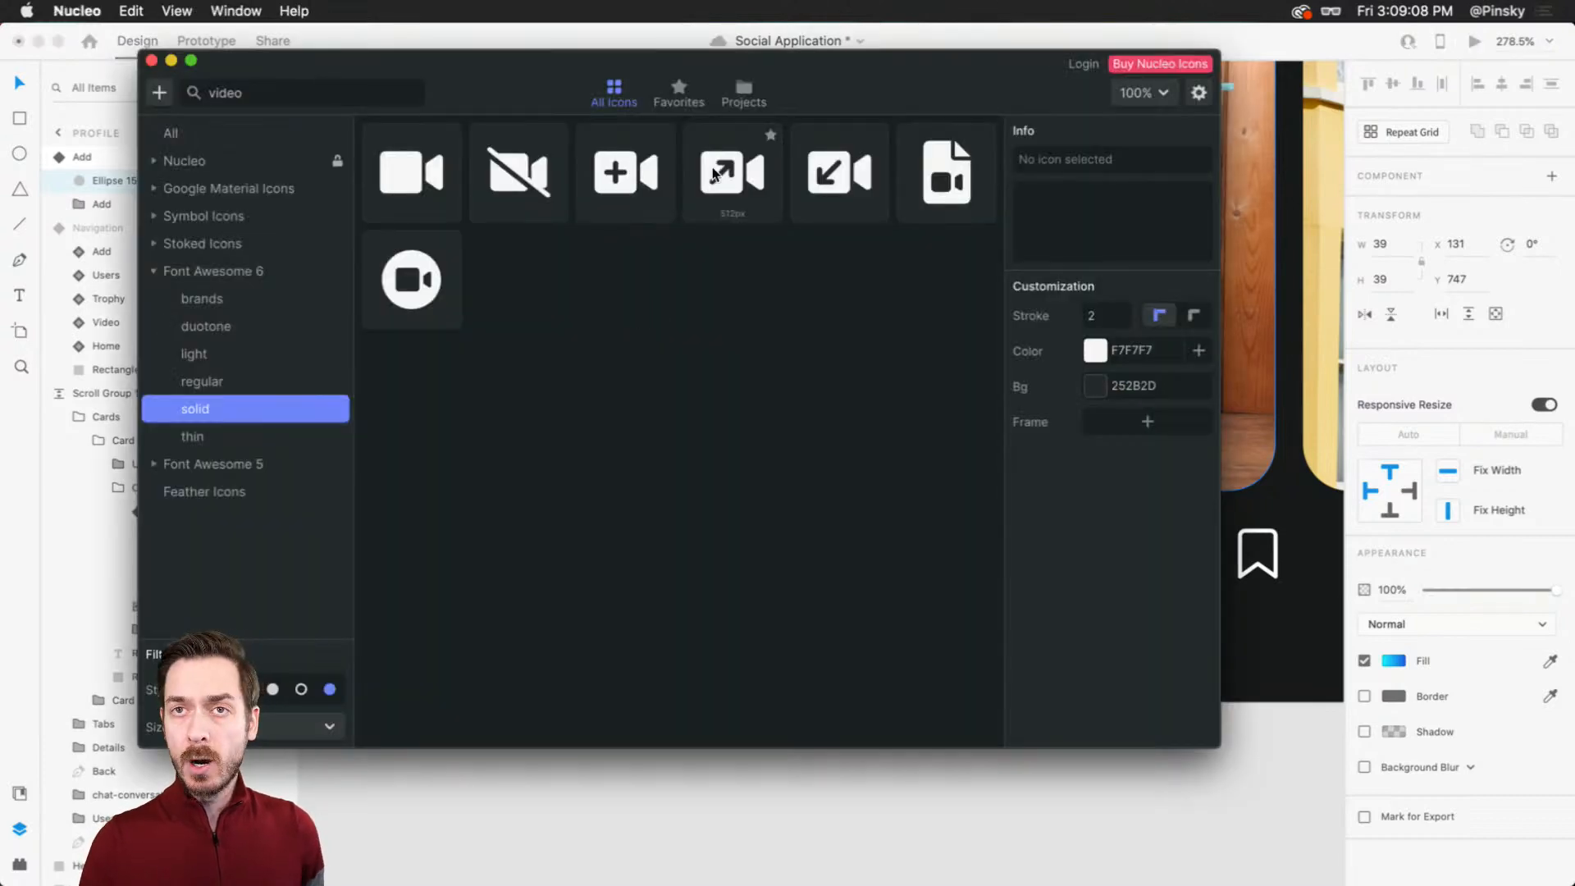
Step: Switch to Nucleo, copy the Font Awesome 6 solid video camera icon with a plus, and return to Adobe XD
drag(977, 64, 1135, 125)
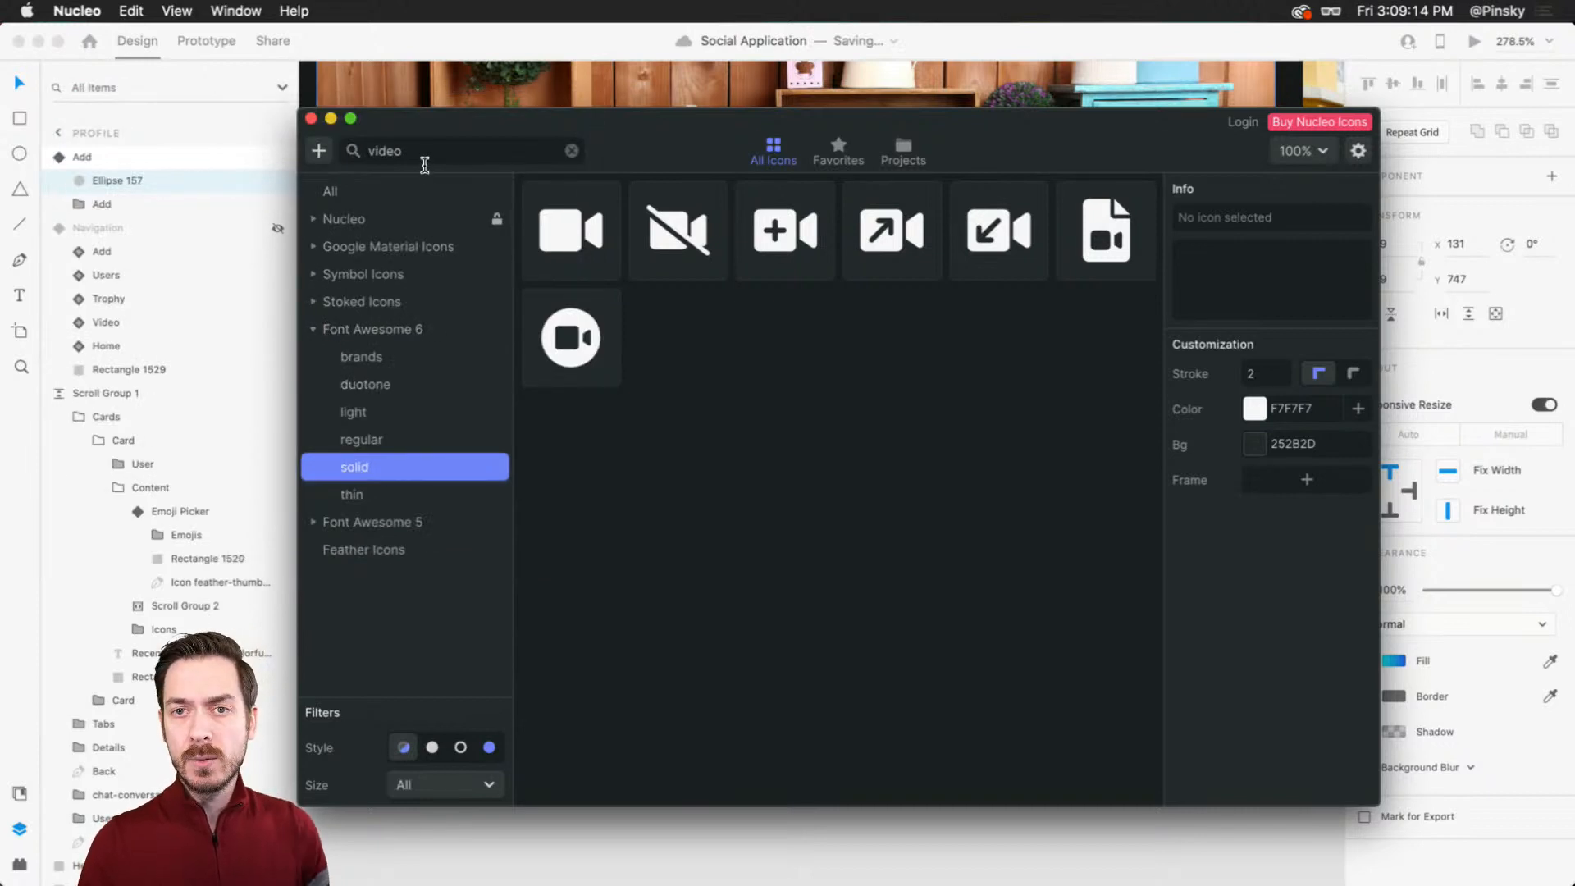
double_click(368, 154)
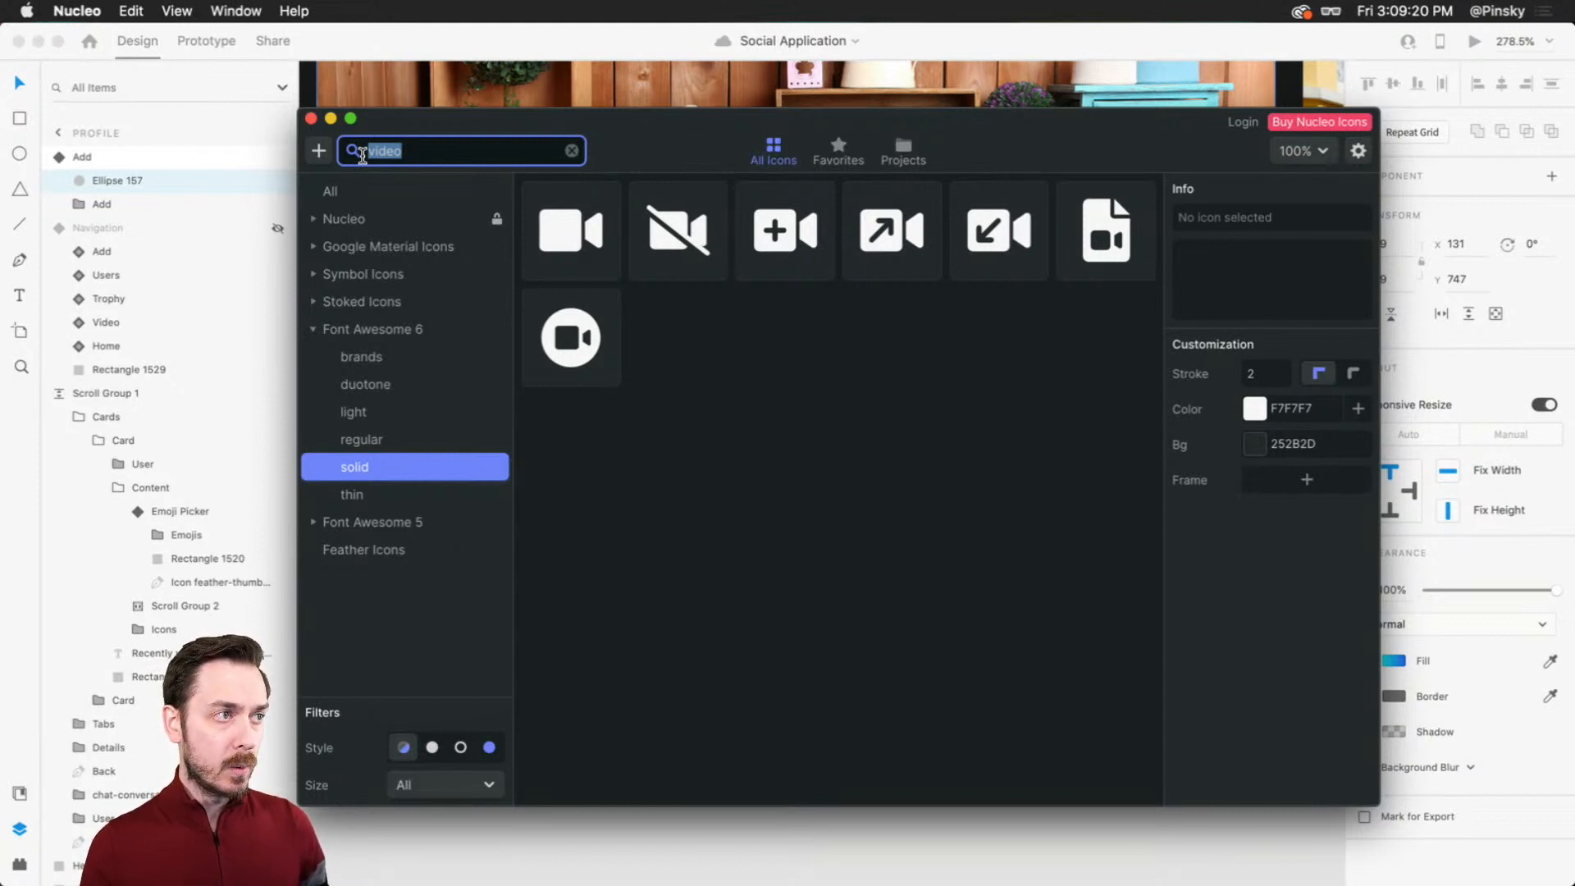
click(785, 231)
key(super+c)
click(675, 53)
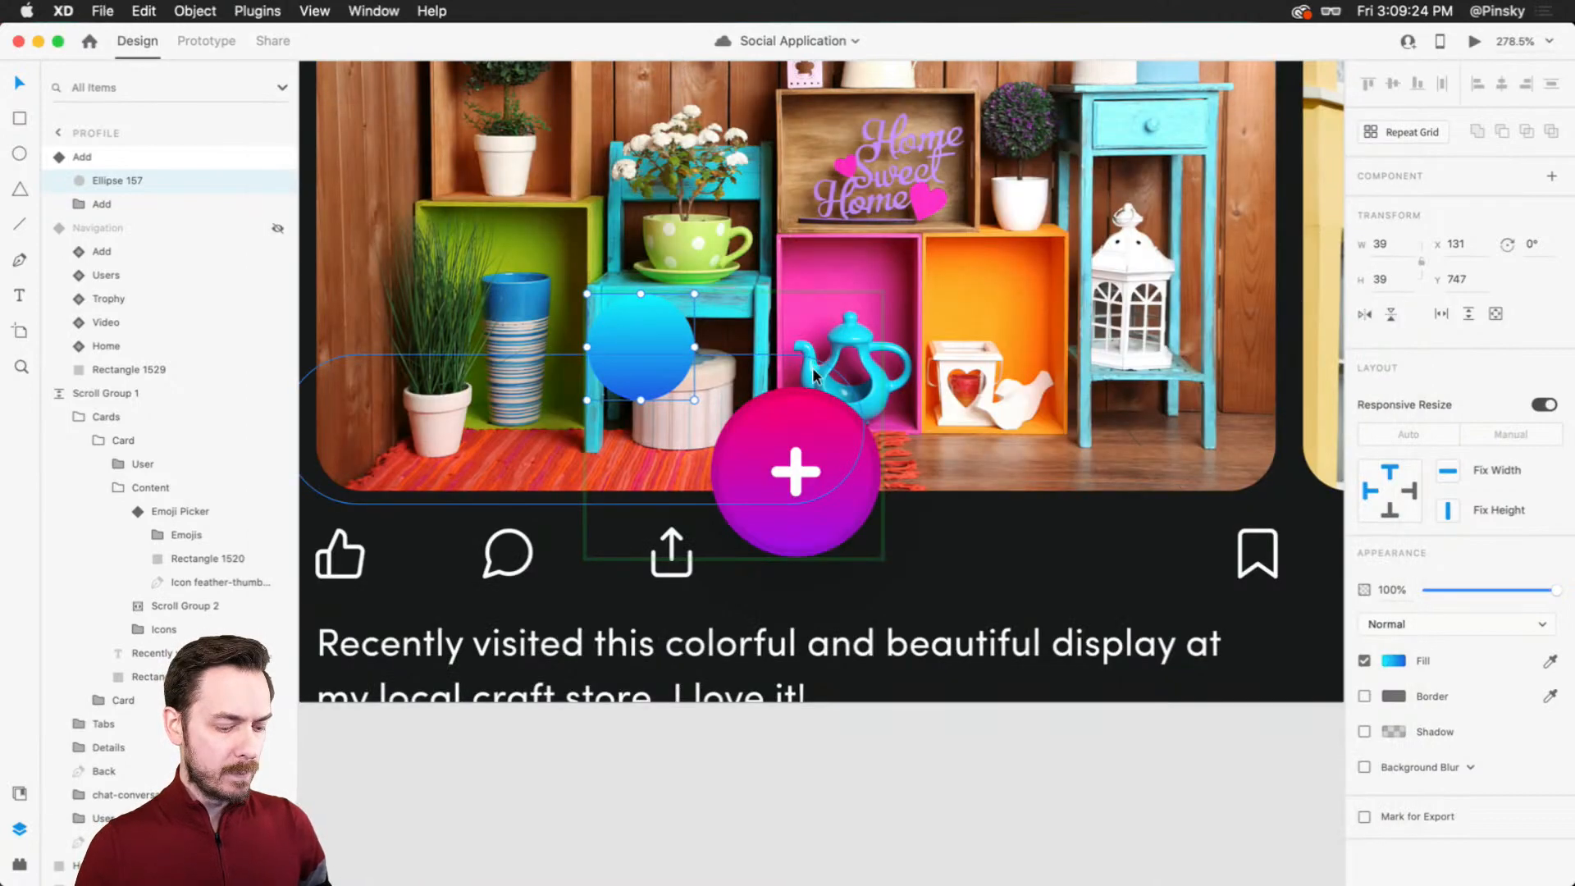
Step: Paste the video-plus icon, scale it down to about 21 by 14, and center it on the blue circle
key(super+v)
scroll(903, 387, down, 5)
drag(637, 231, 684, 336)
scroll(881, 392, up, 5)
scroll(875, 391, up, 2)
drag(701, 277, 585, 320)
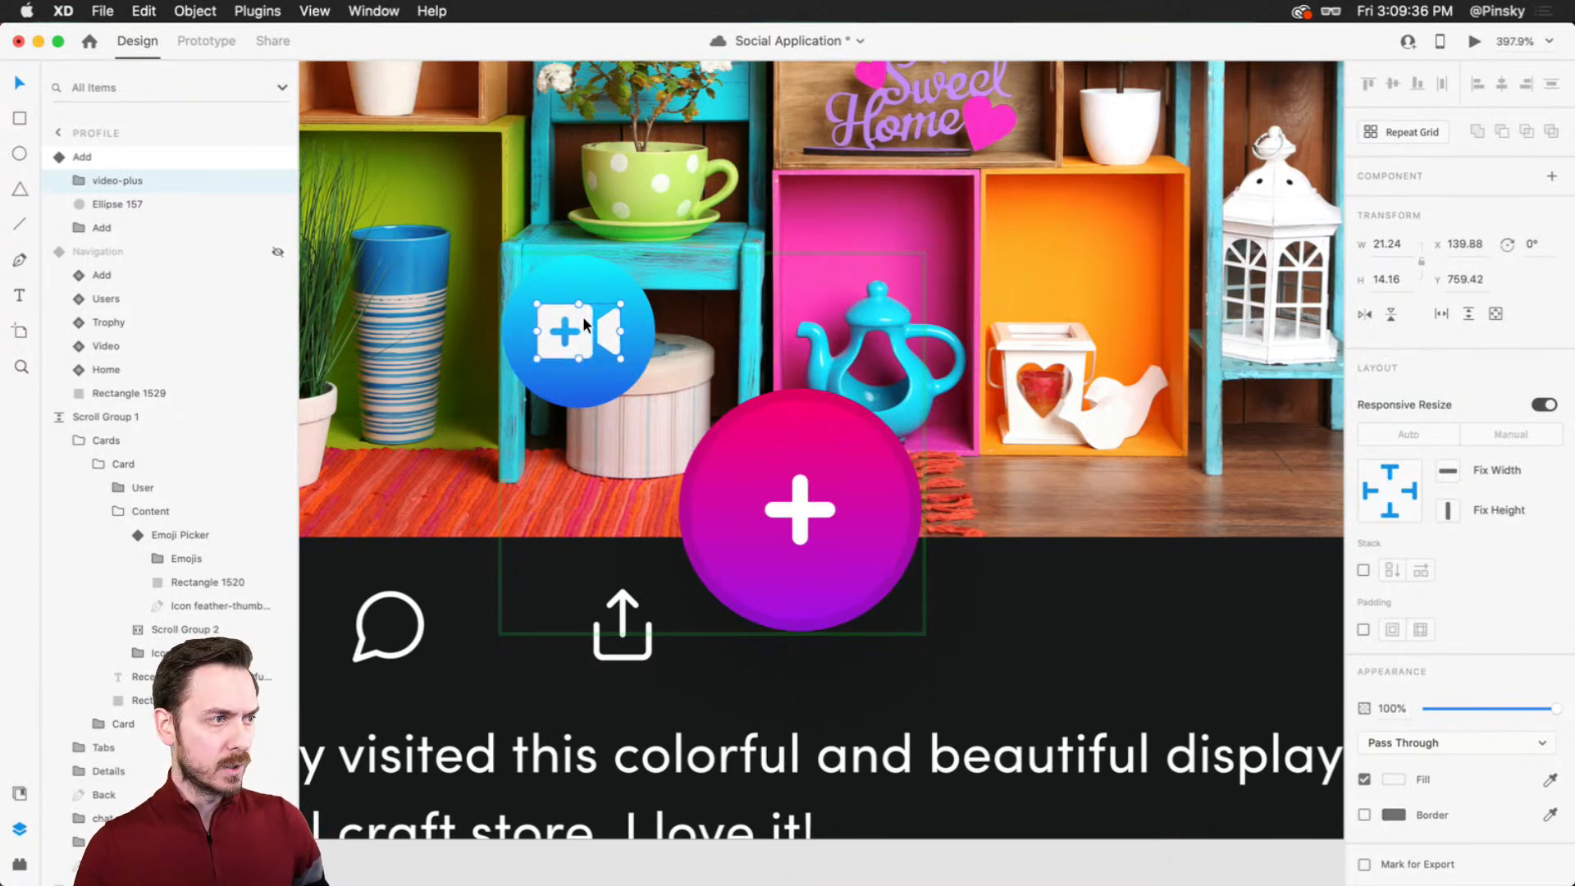
Step: Group the video-plus icon with Ellipse 157 and name the group Video
shift+click(123, 205)
key(super+g)
double_click(122, 181)
text(Video)
key(Return)
Step: Duplicate the Video group horizontally to the opposite side of the plus button, at X 244 and Y 747
scroll(457, 330, right, 3)
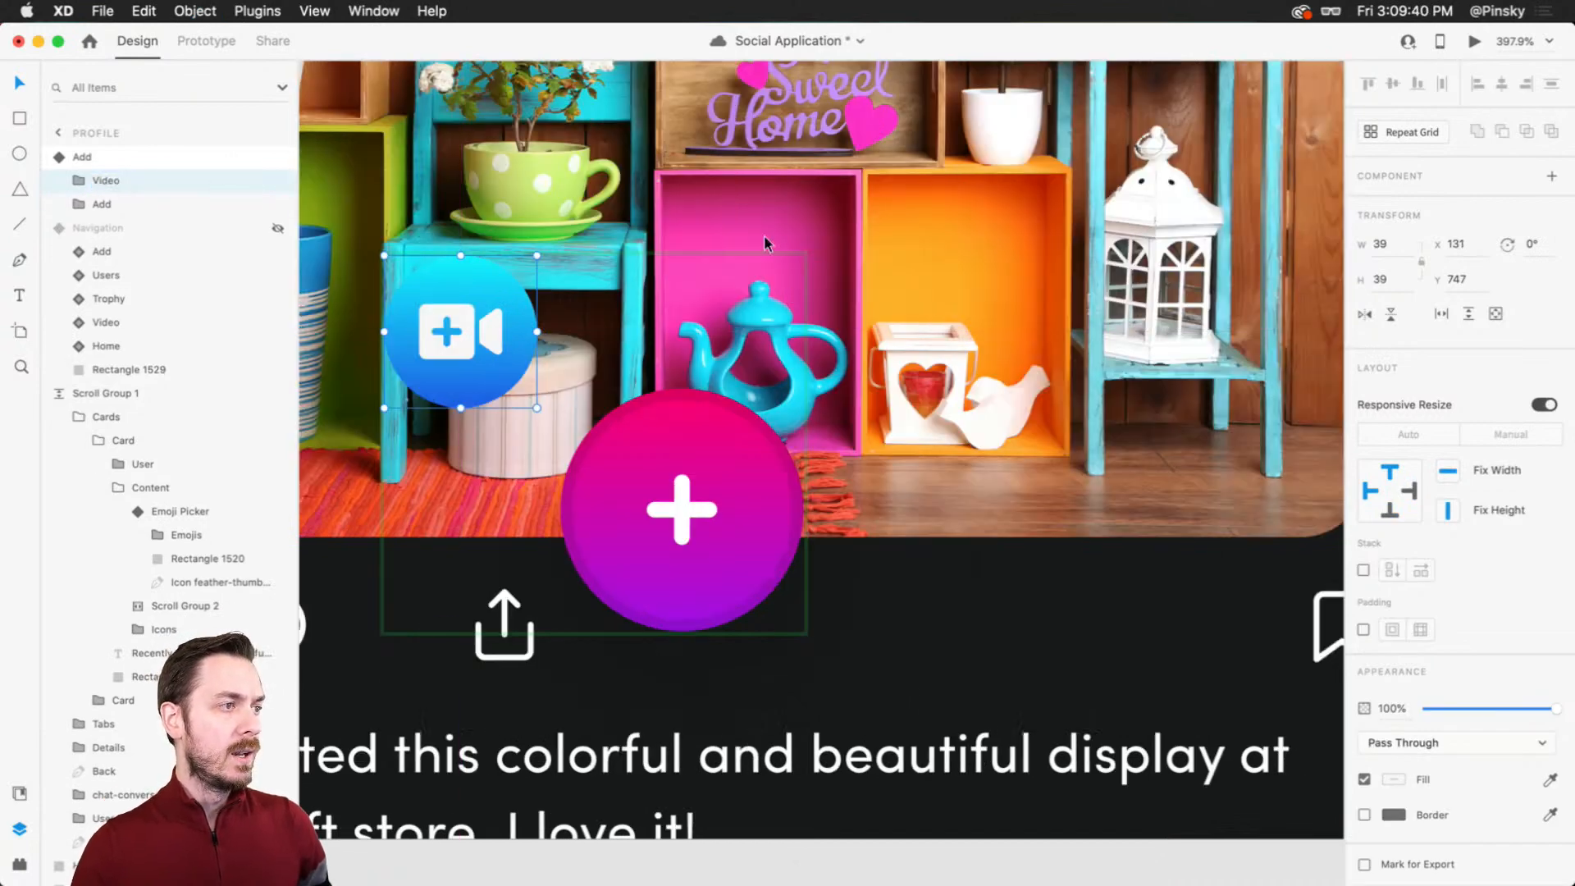
drag(457, 331, 897, 330)
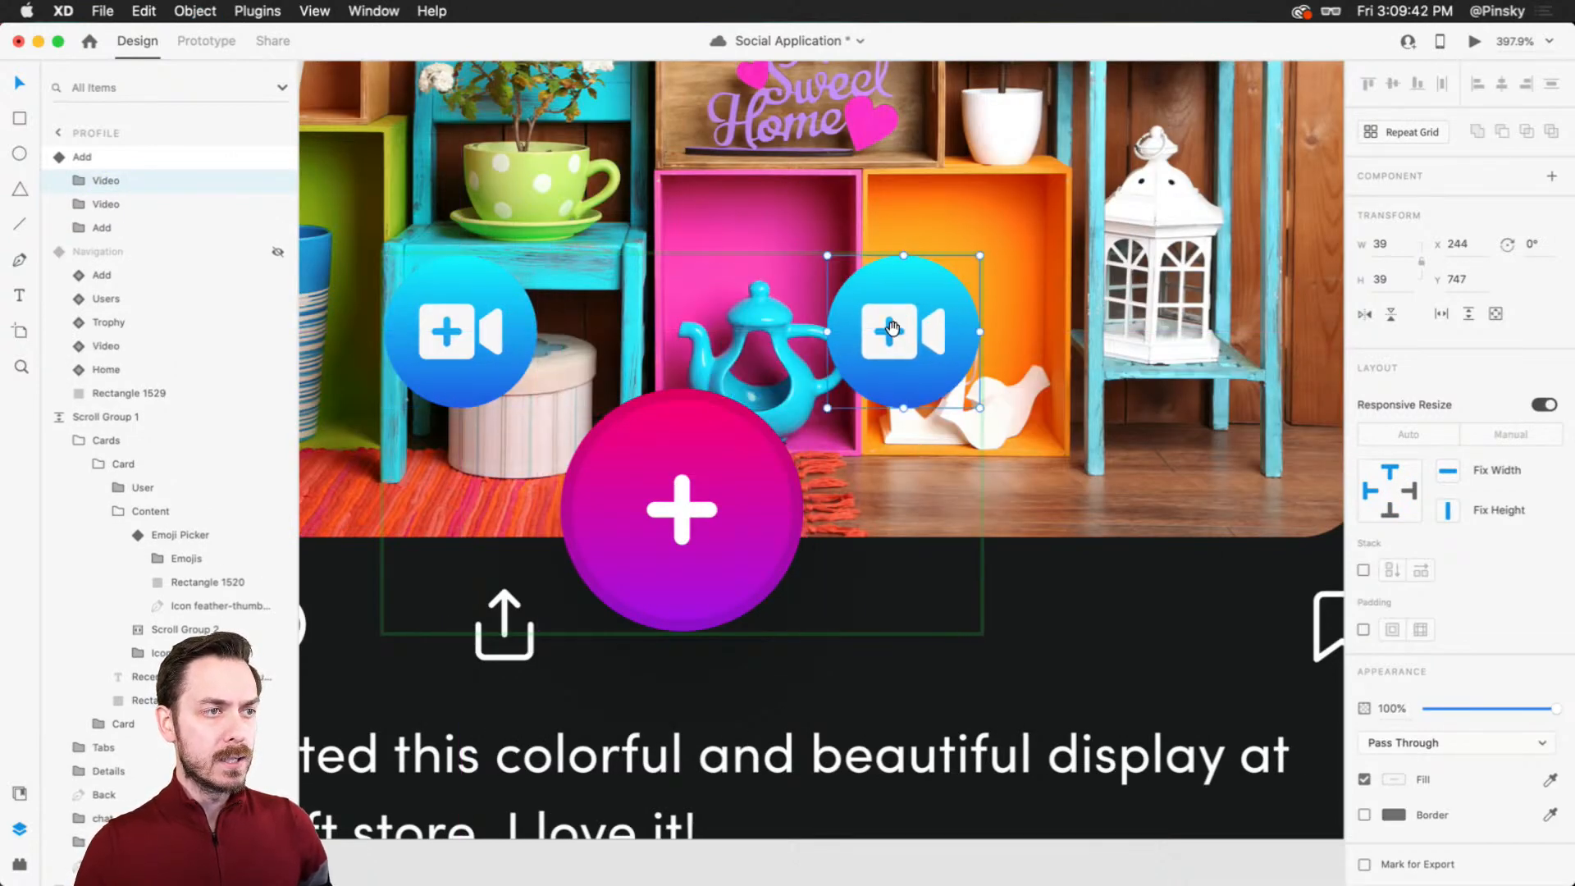
Step: Enter the duplicated Video group, switch to Nucleo, copy the Font Awesome 6 solid photo-film icon, and return to Adobe XD
scroll(897, 331, left, 3)
double_click(1060, 320)
key(super+Tab)
click(471, 164)
text(phot)
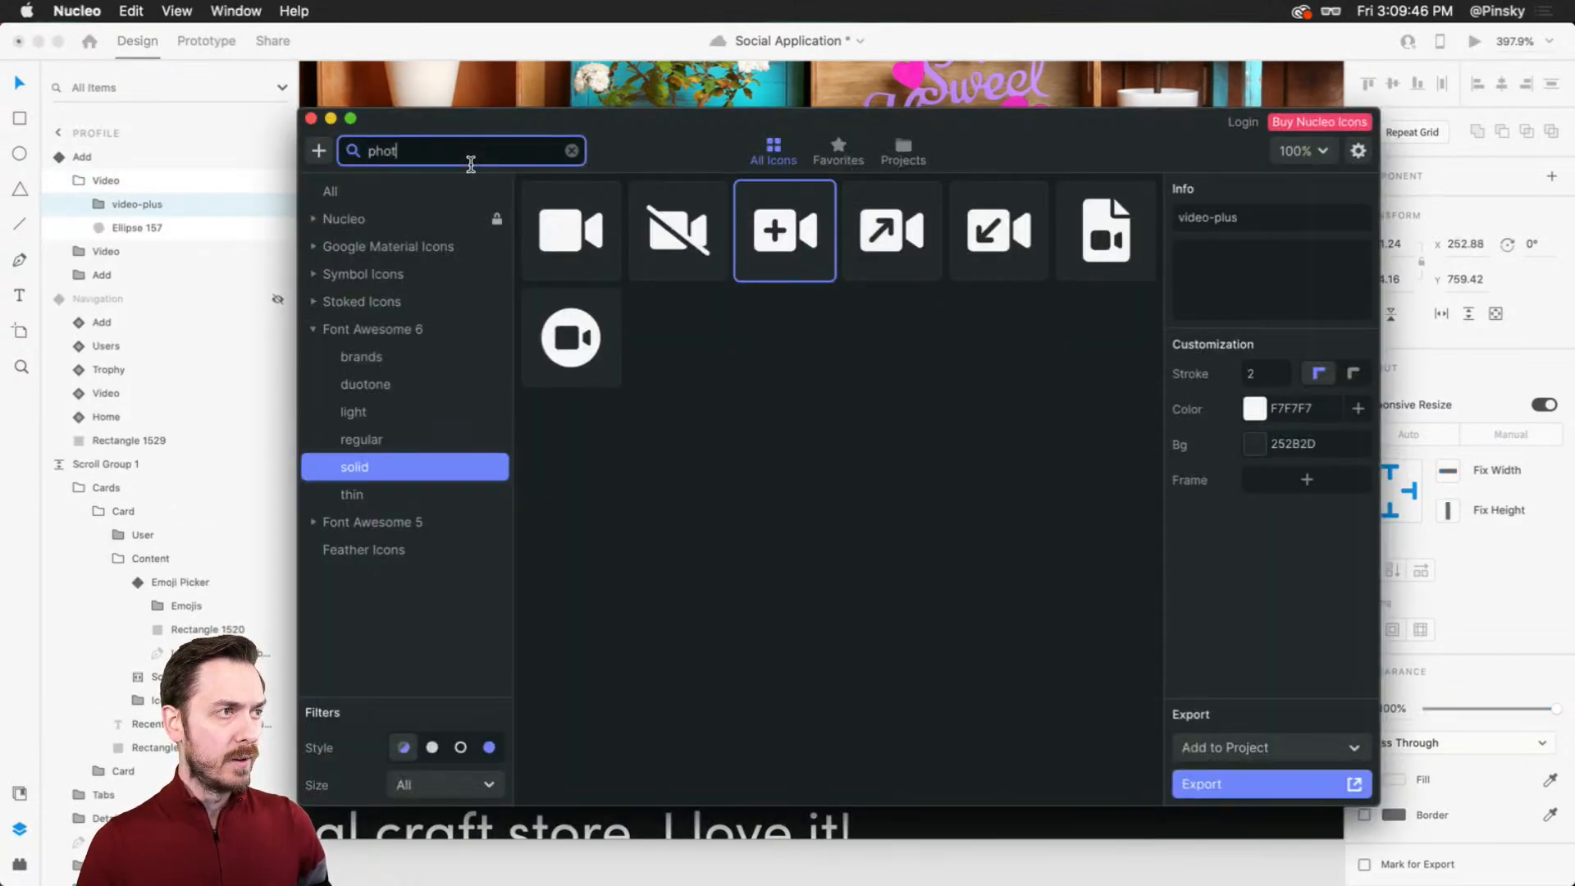
text(o)
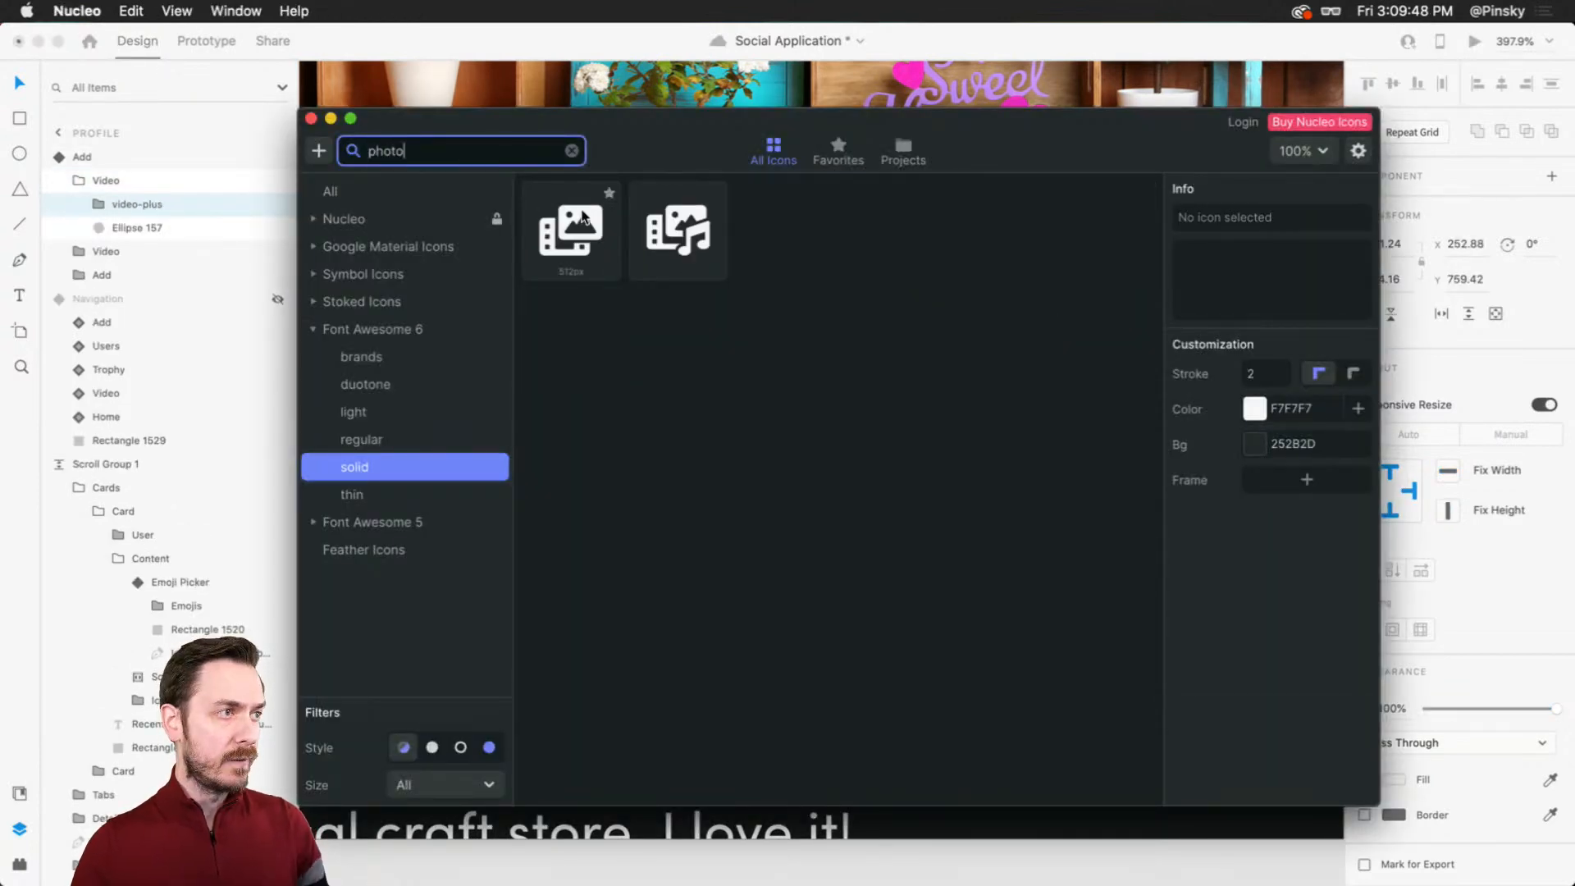
click(587, 206)
key(super+Tab)
Step: Paste the photo-film icon, scale it down to about 21 by 17, and center it on the duplicated button's blue circle
key(super+v)
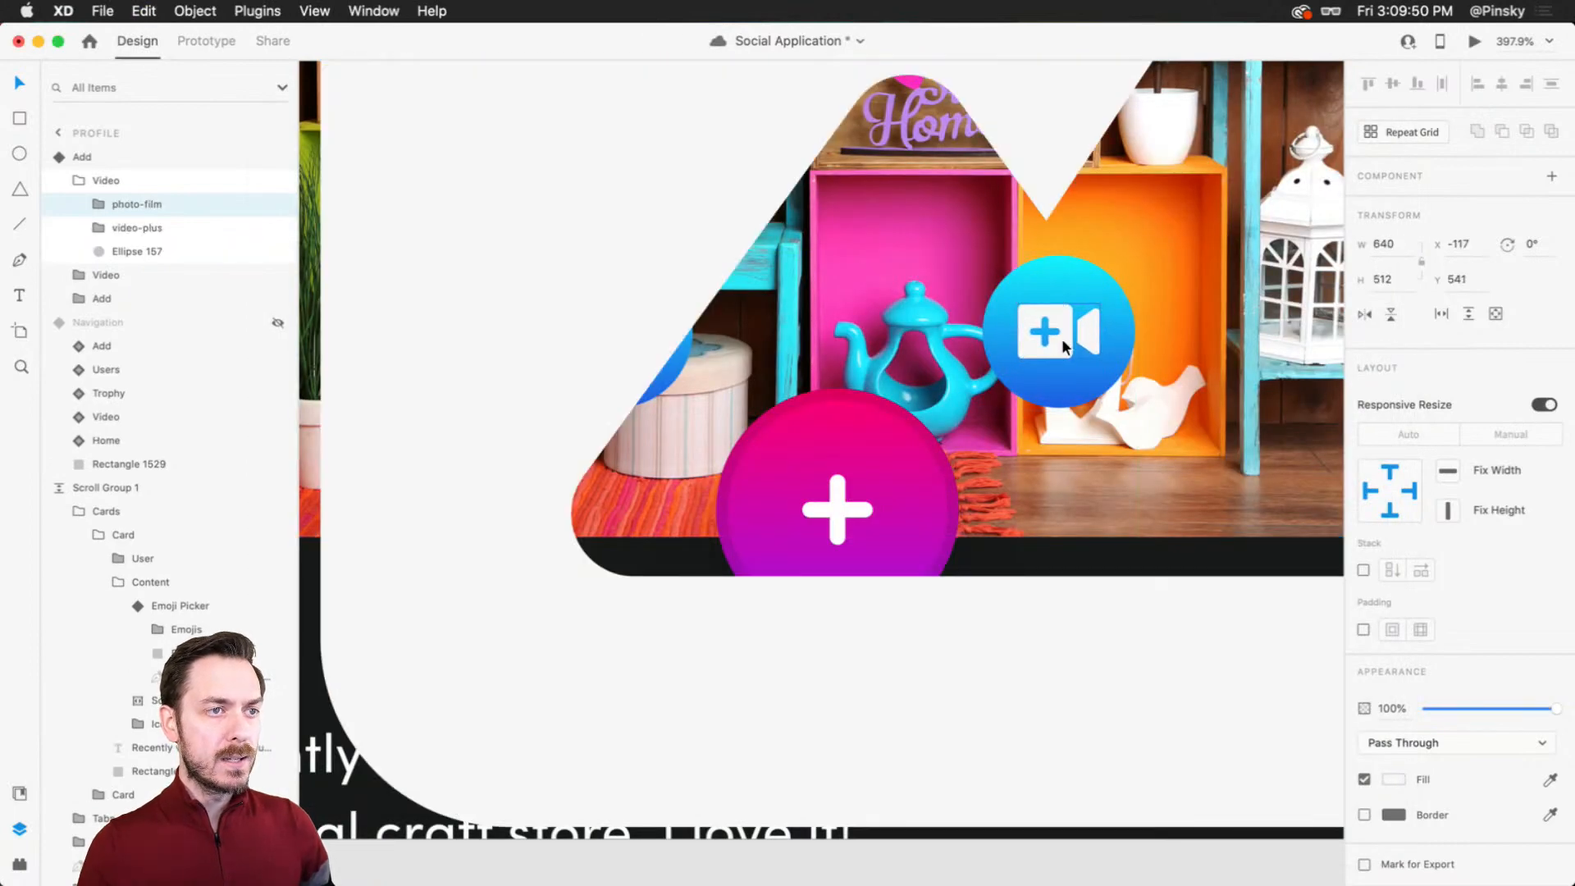
scroll(914, 485, down, 6)
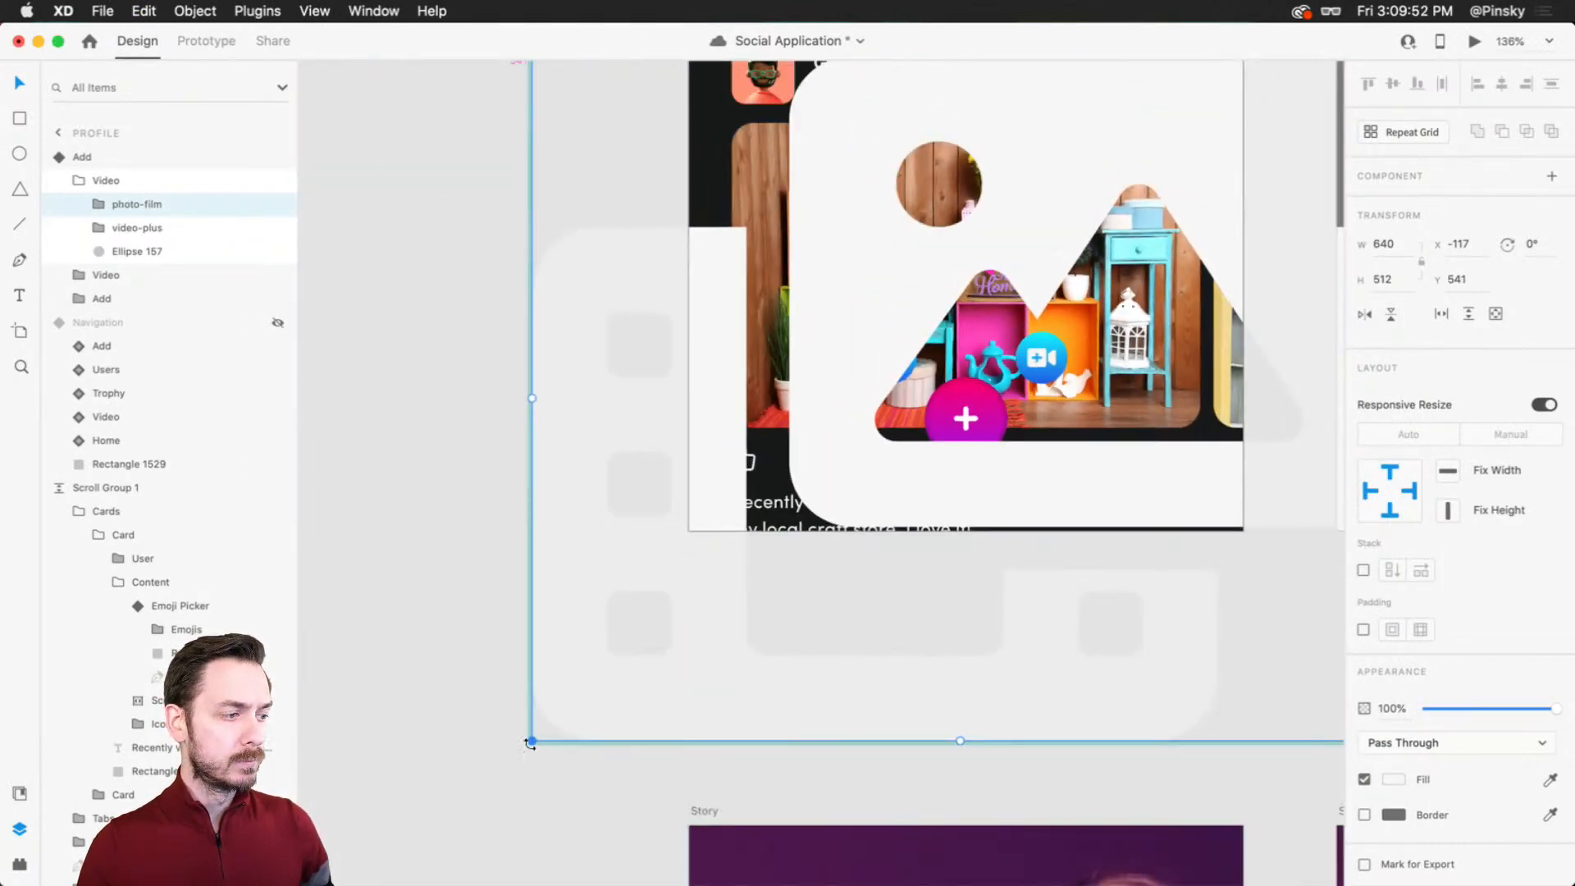
drag(529, 744, 925, 417)
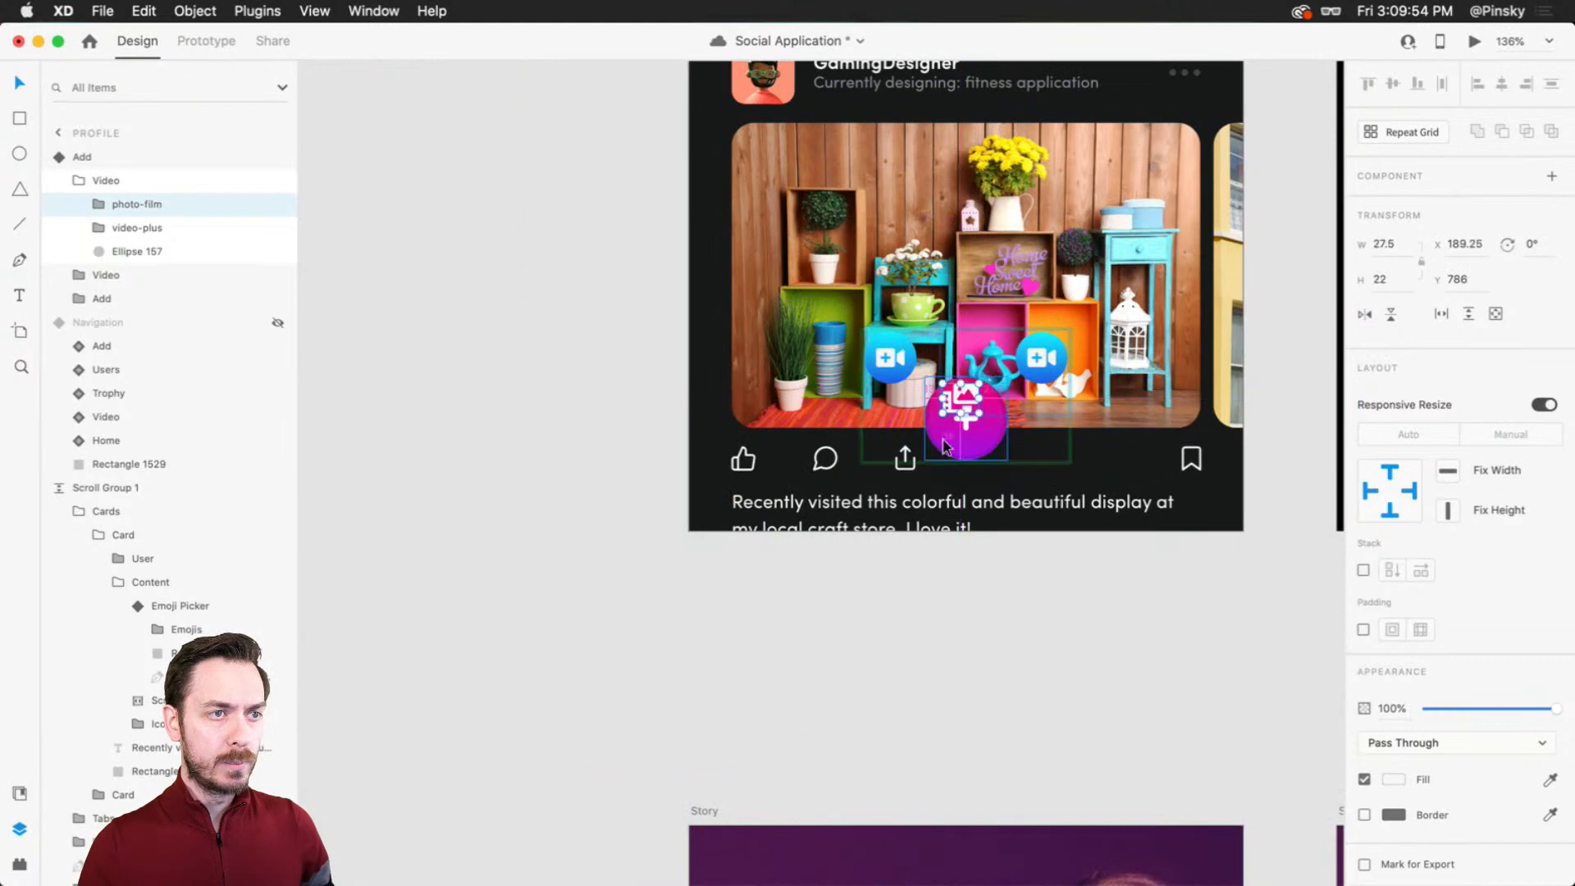
scroll(1129, 310, up, 3)
drag(806, 478, 972, 393)
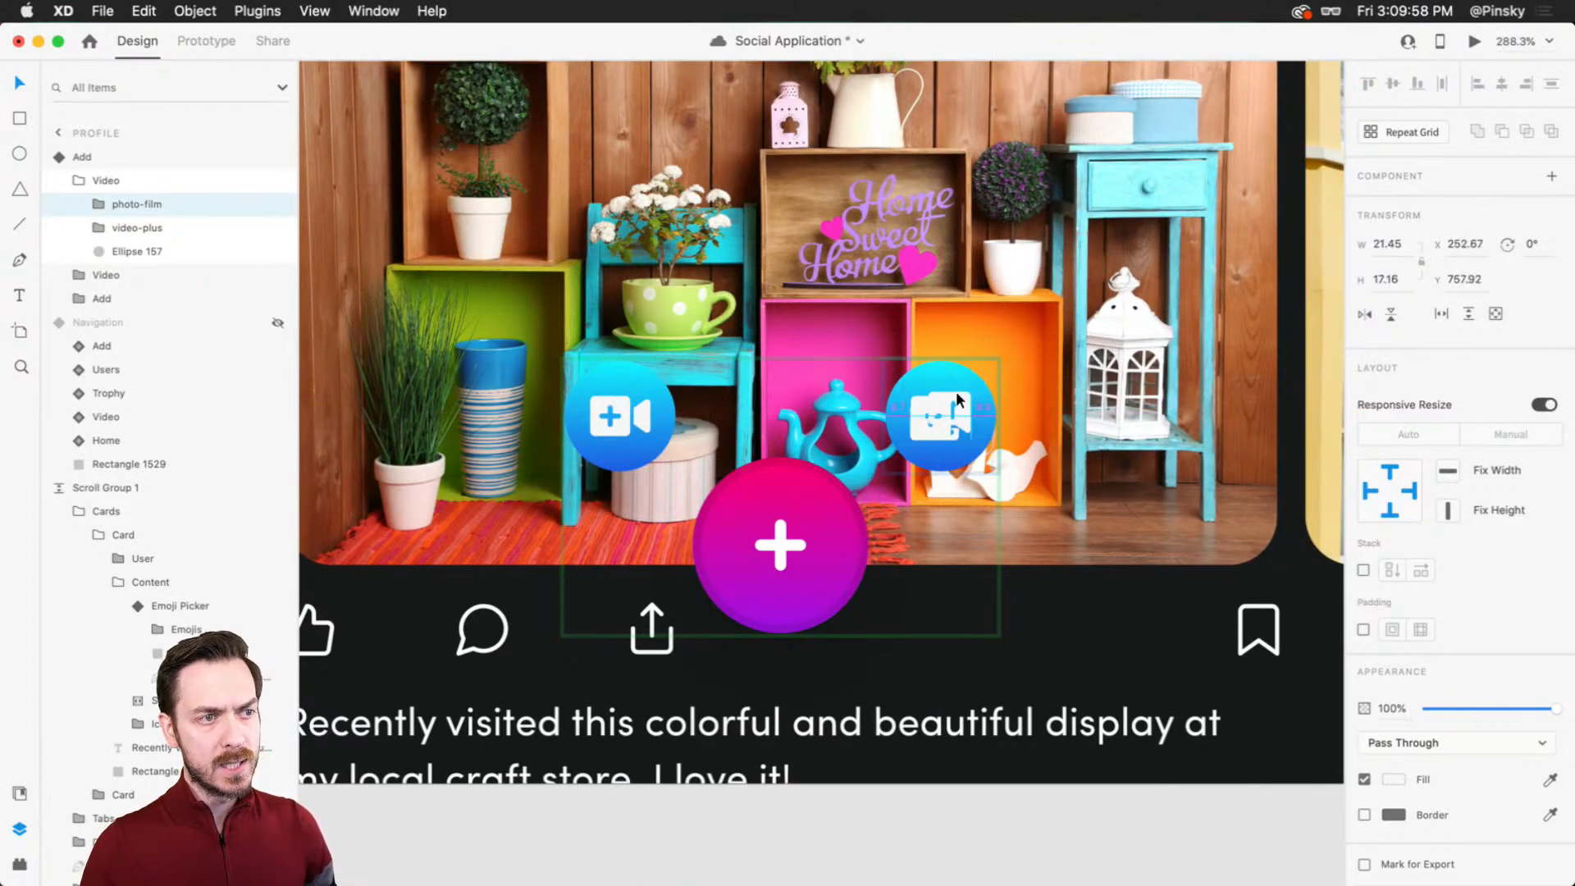
Step: Delete the video-plus icon from the duplicated Video group and rename the group Photo
click(168, 228)
key(Delete)
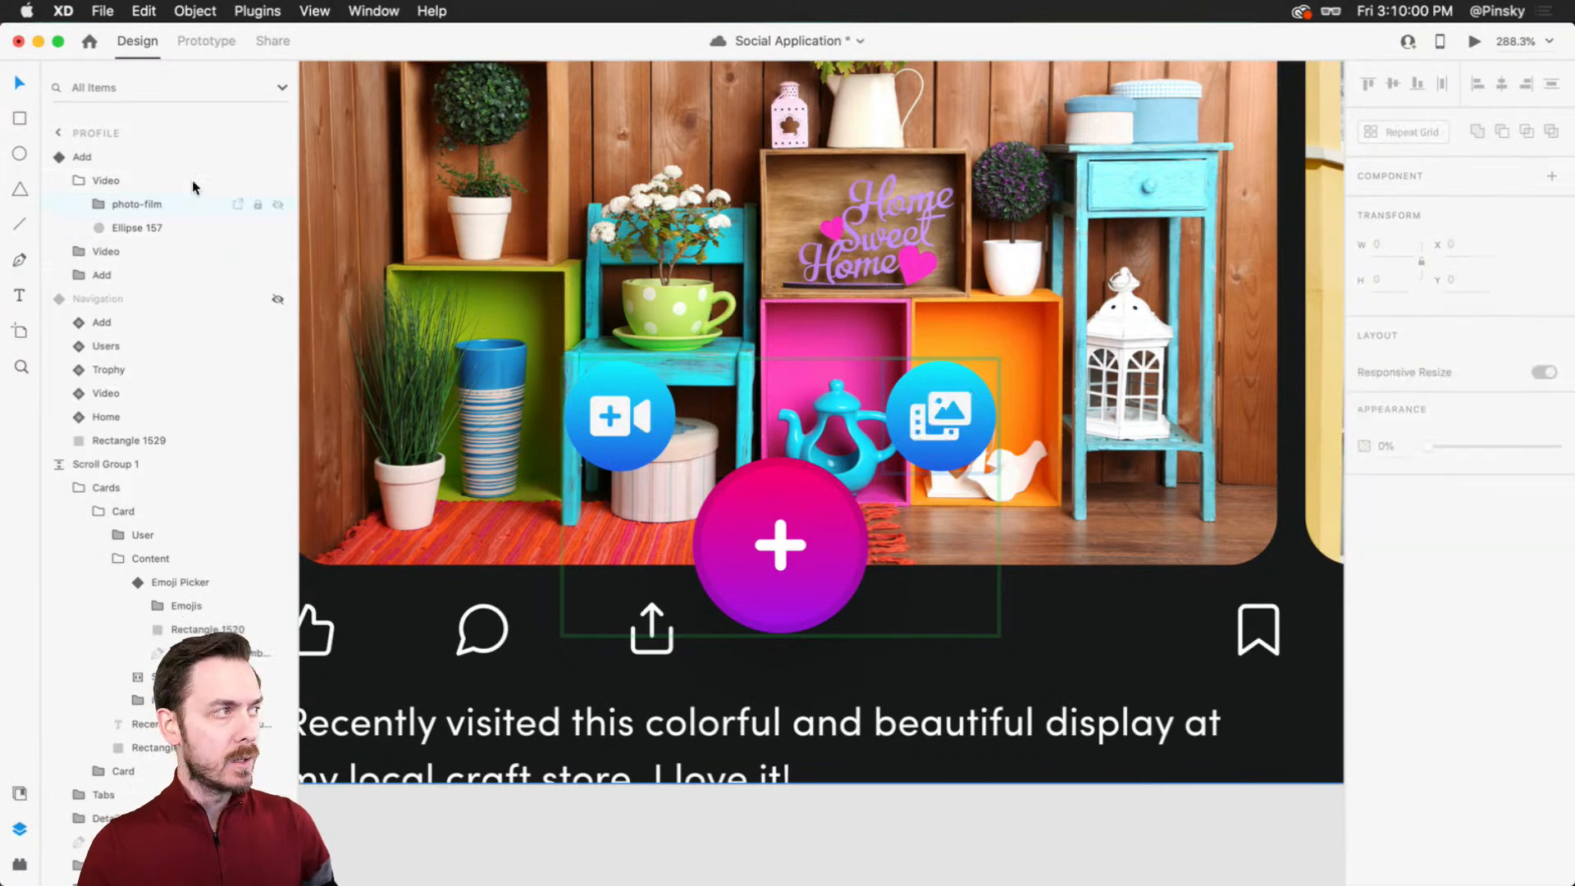
double_click(98, 181)
text(Photo)
key(Return)
Step: Arrange the Photo button above the plus with a duplicate at X 241, Y 731, and copy the solid message-pen icon from Nucleo
drag(930, 405, 945, 378)
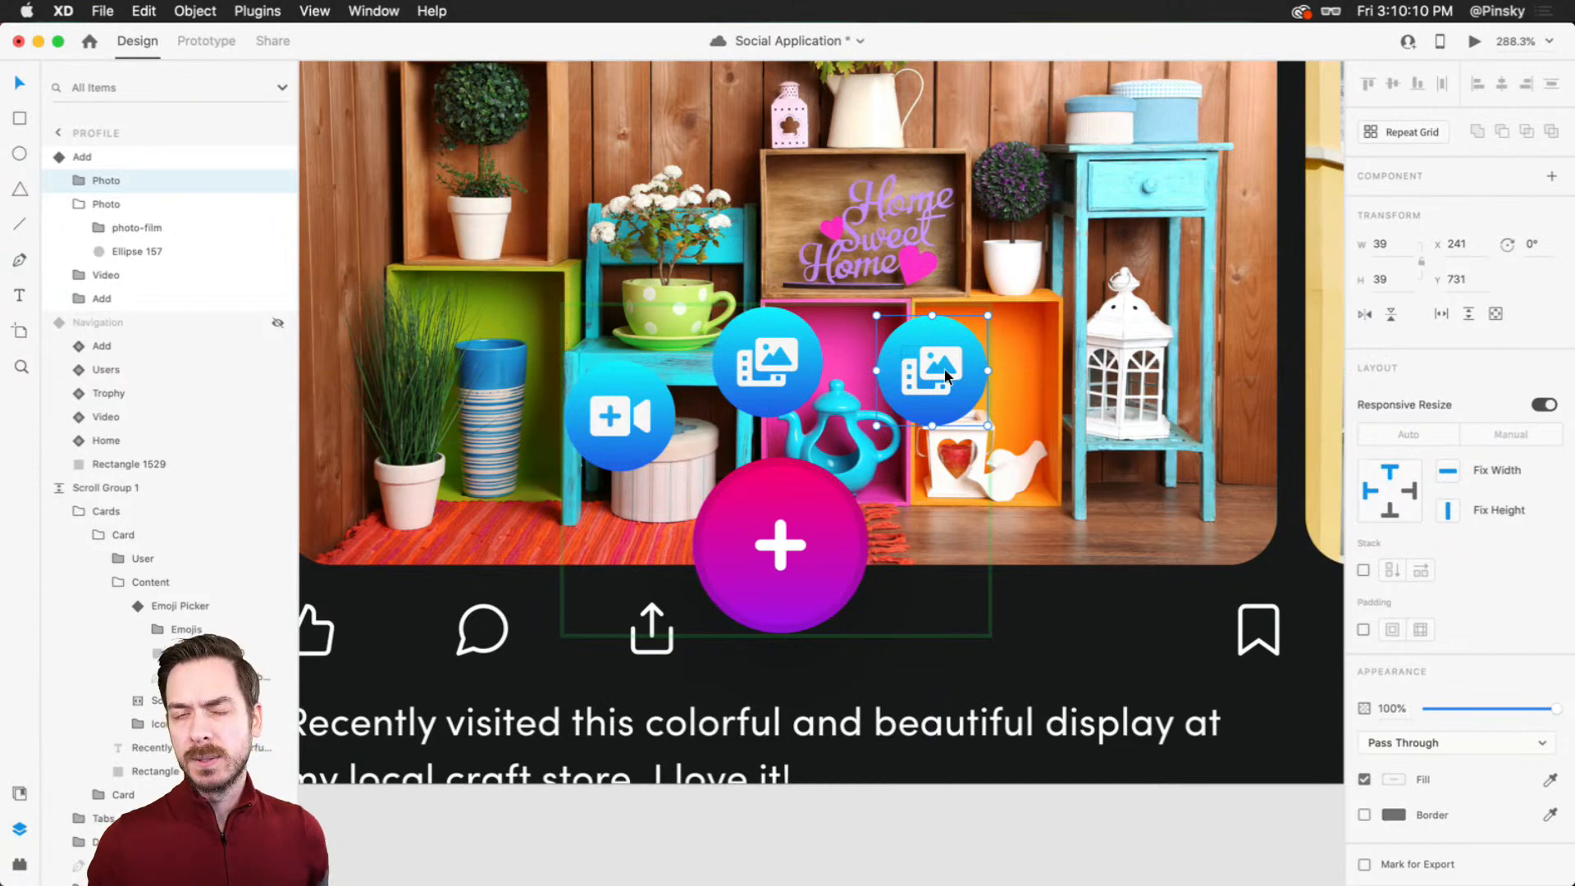
key(super+Tab)
double_click(437, 162)
text(pen)
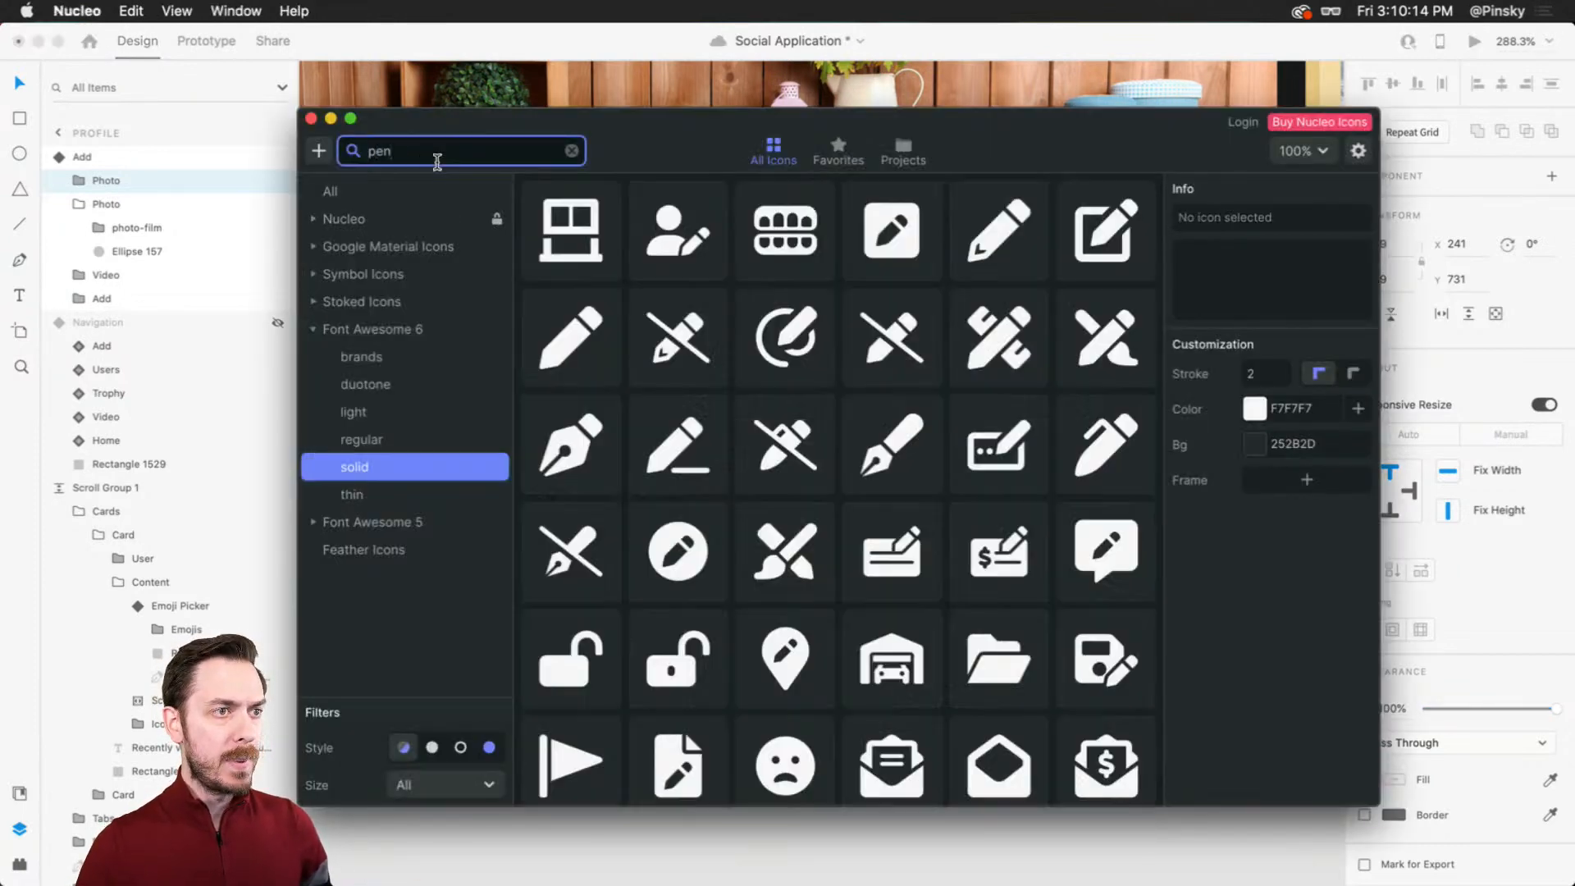
scroll(1022, 430, down, 1)
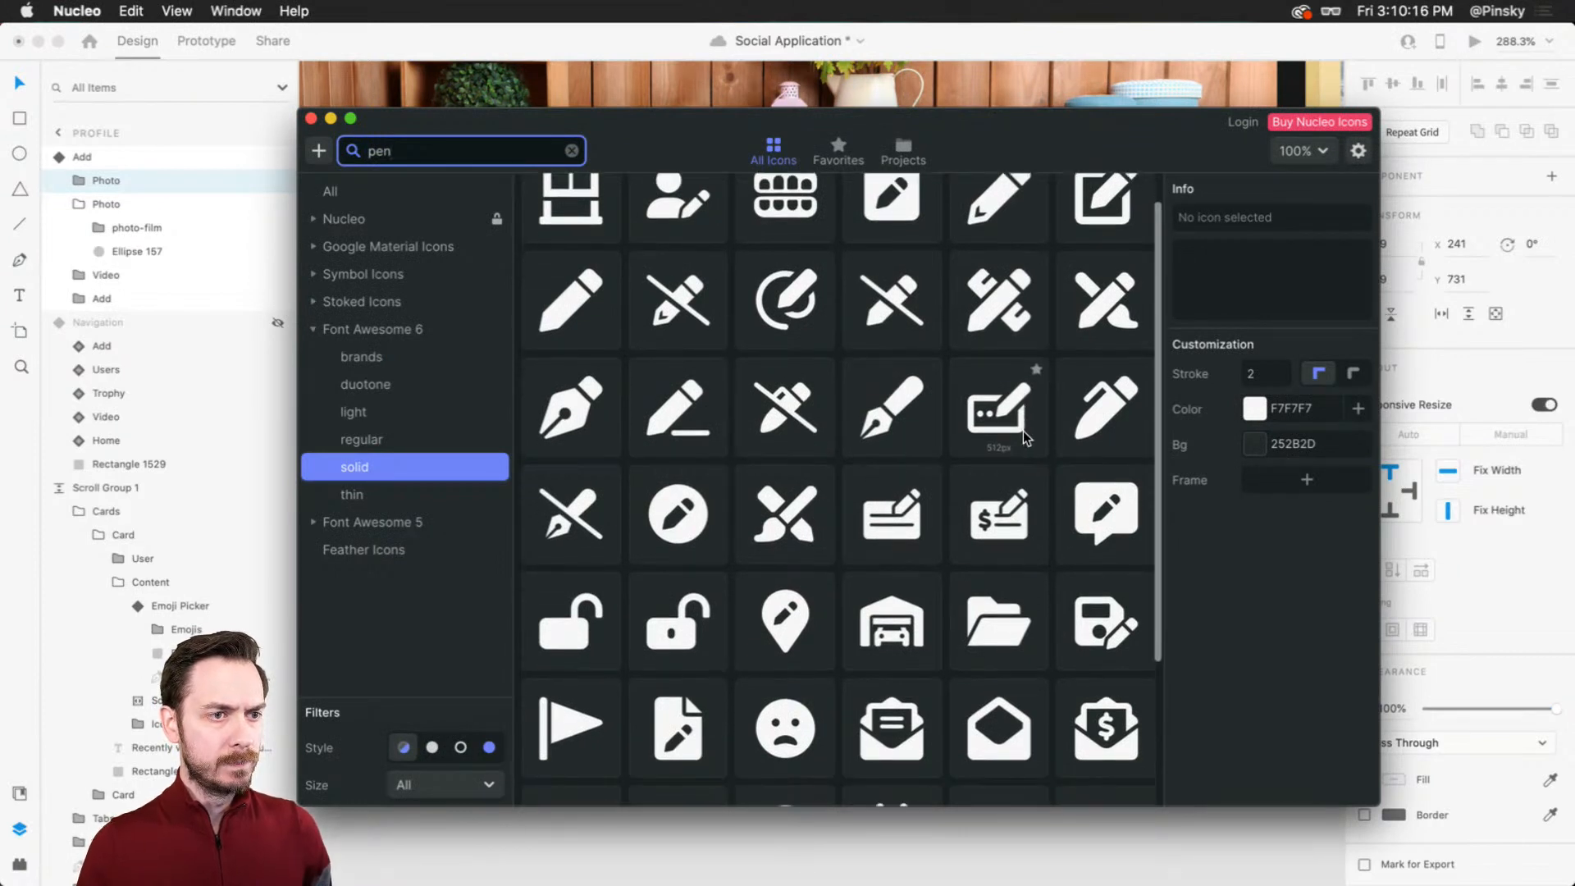
click(1103, 530)
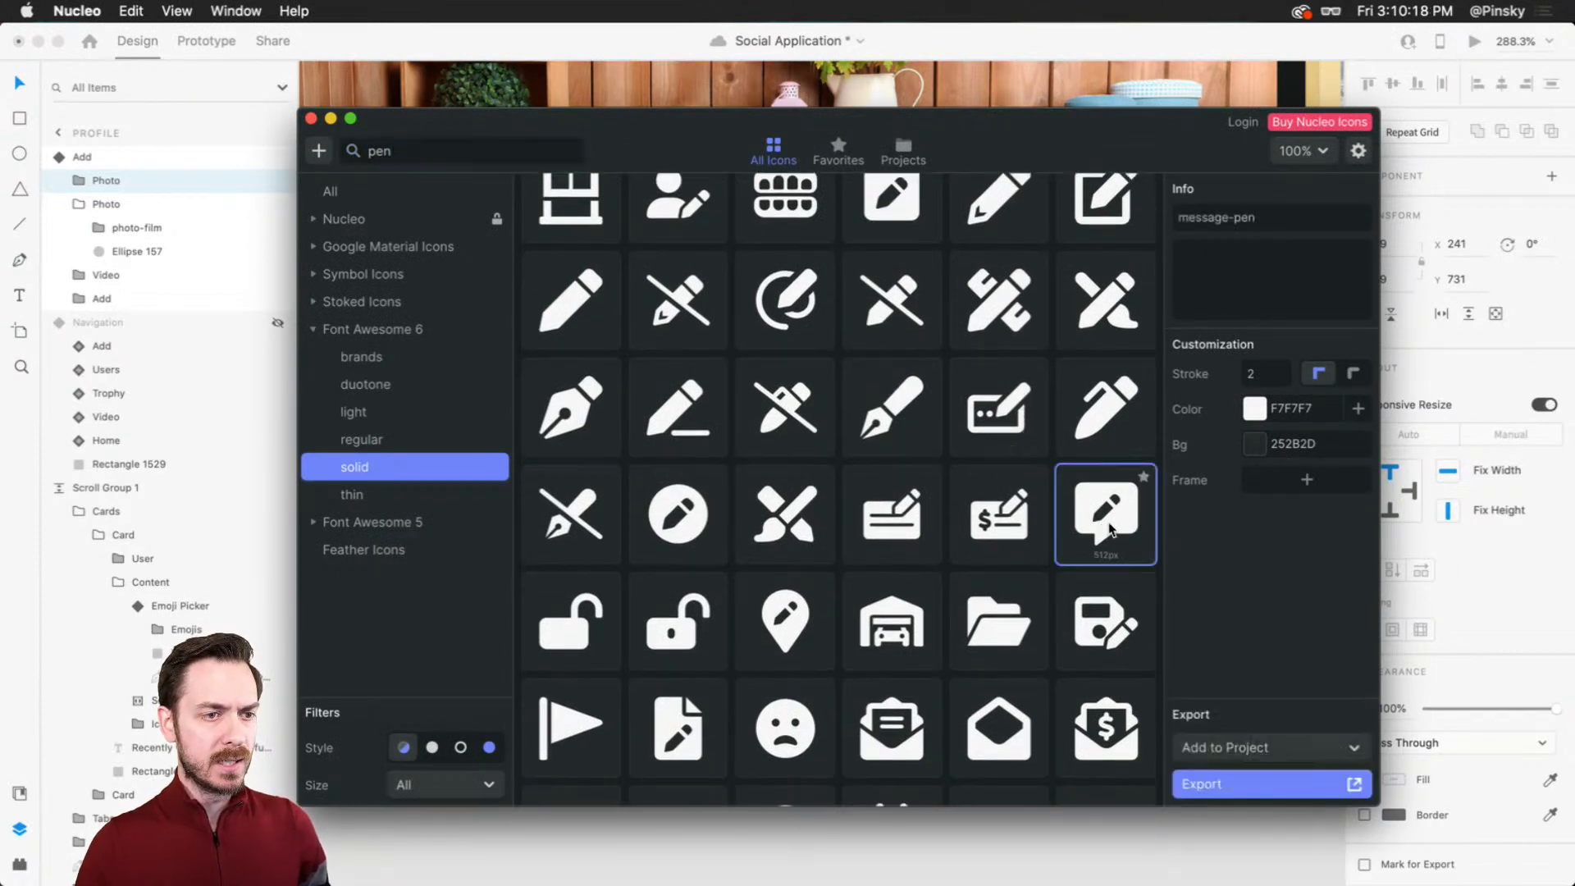
scroll(1104, 526, down, 2)
scroll(1104, 526, up, 3)
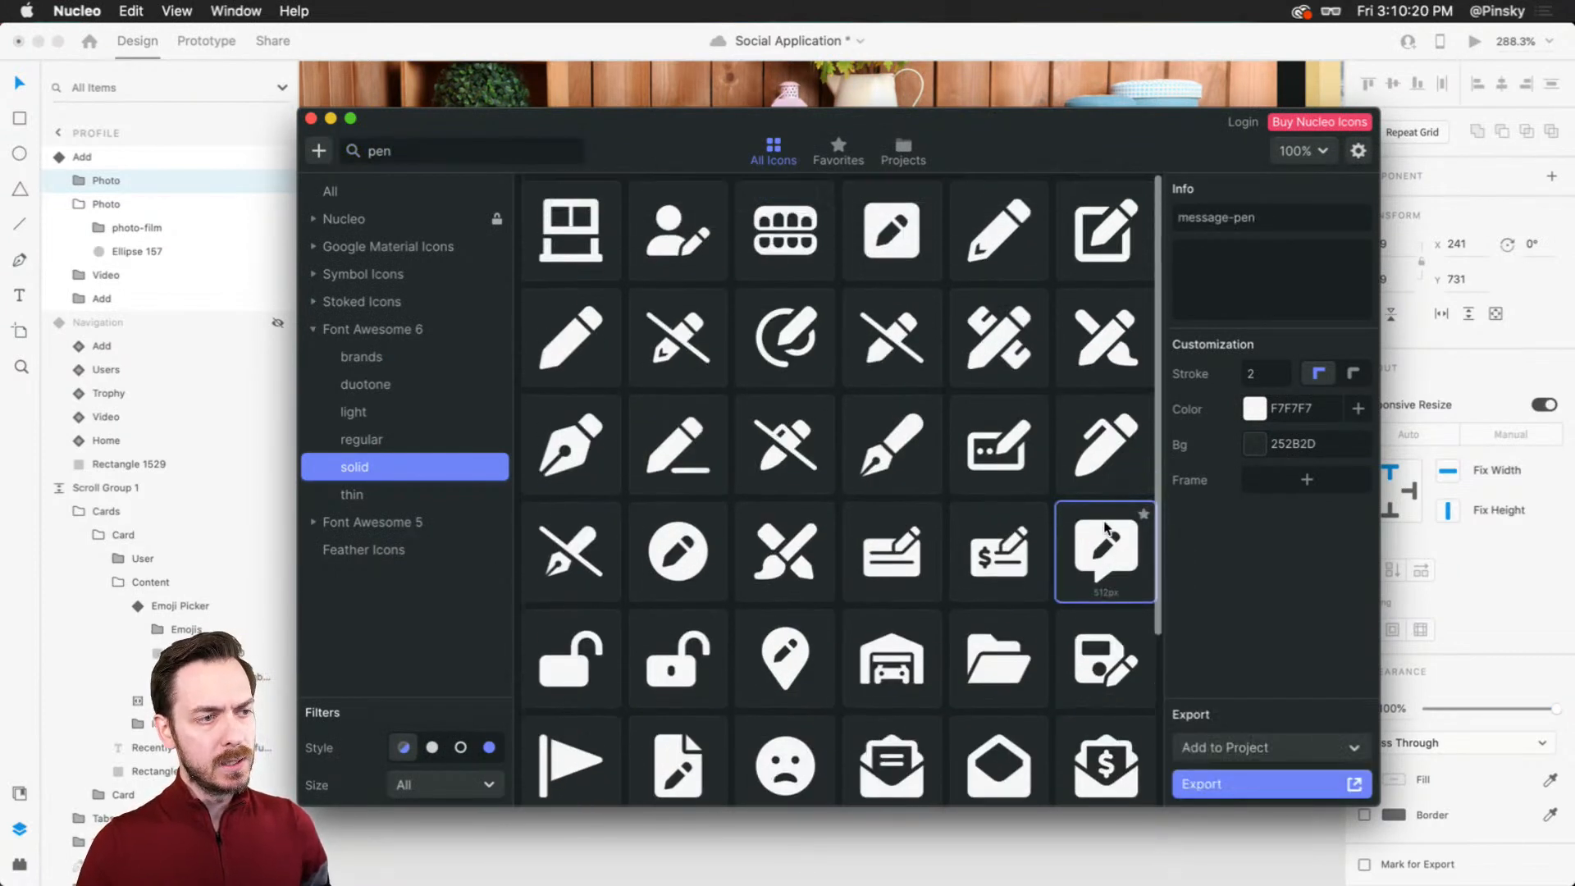
key(super+Tab)
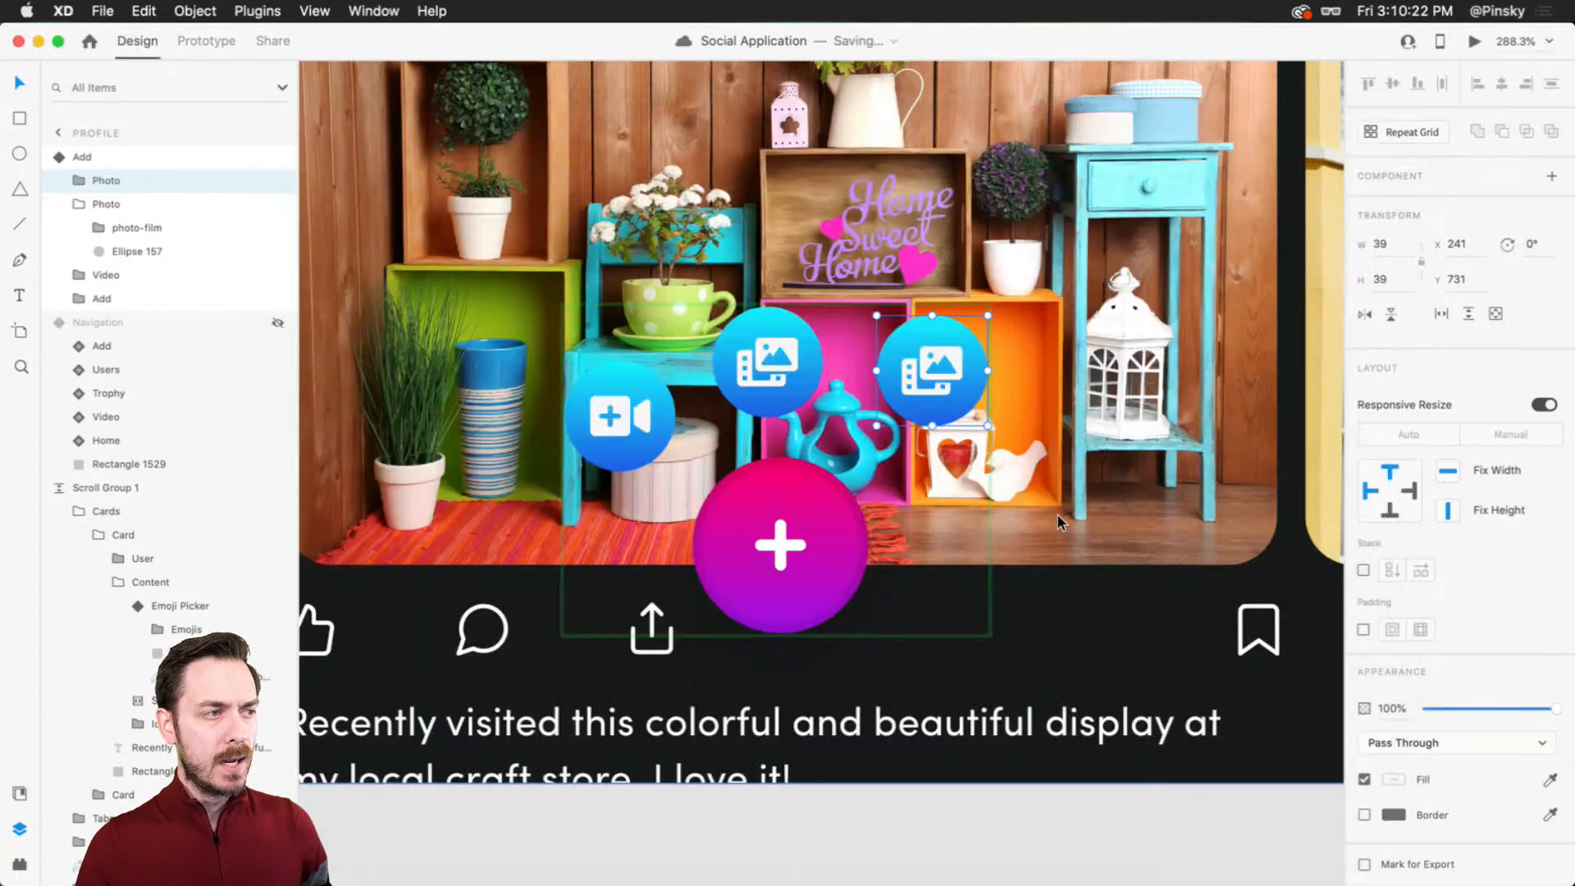
Step: Paste the message-pen icon into the duplicated Photo group and scale it down to about 20 by 20 on the blue circle
key(super+v)
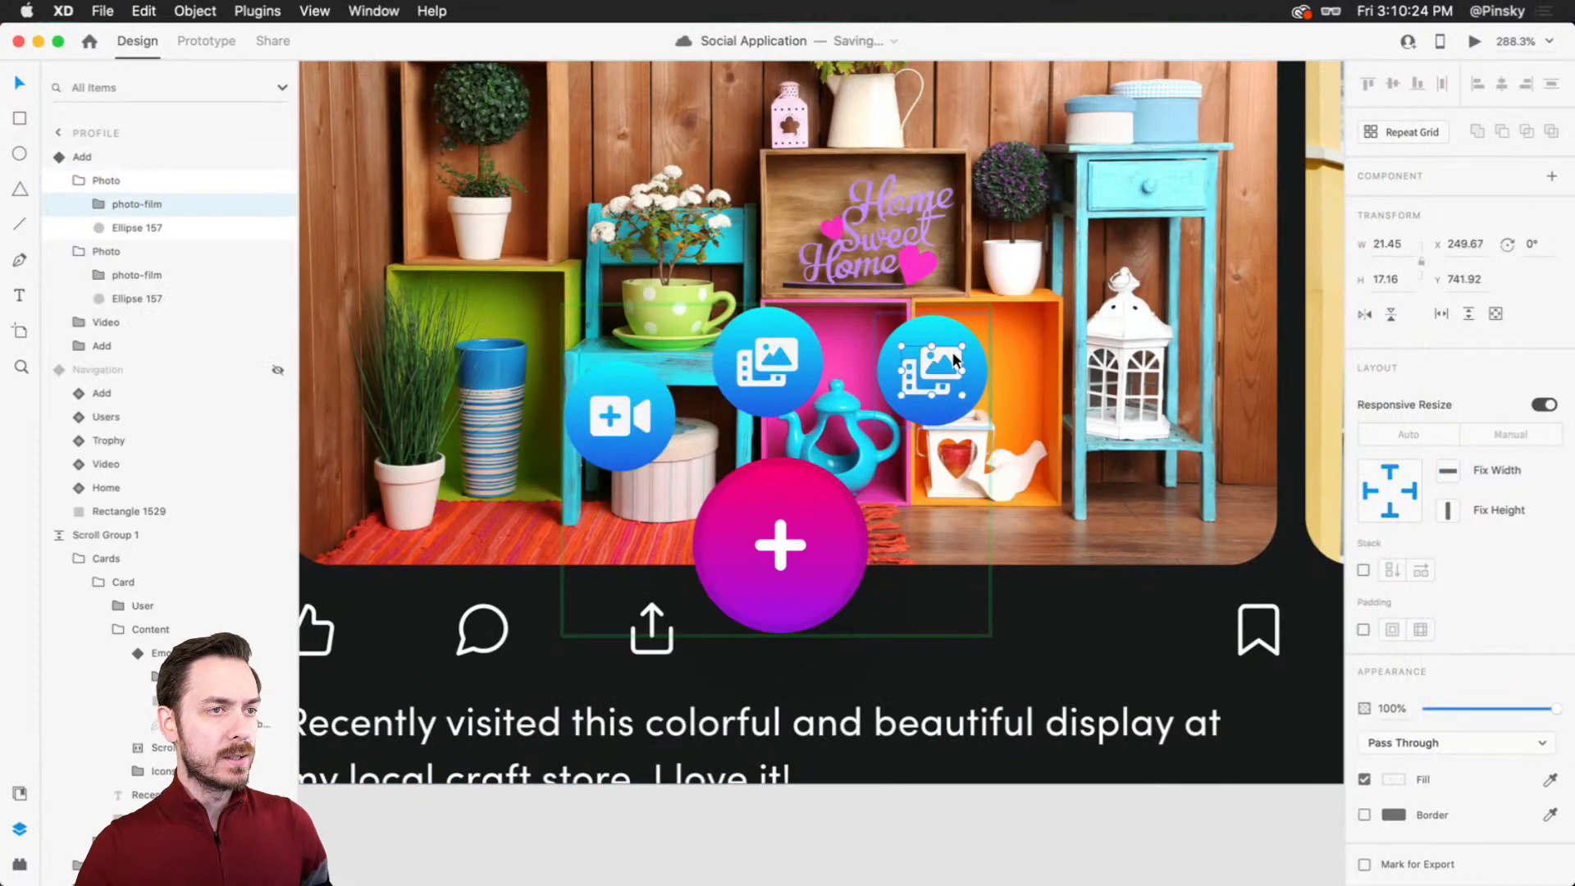
scroll(955, 407, down, 5)
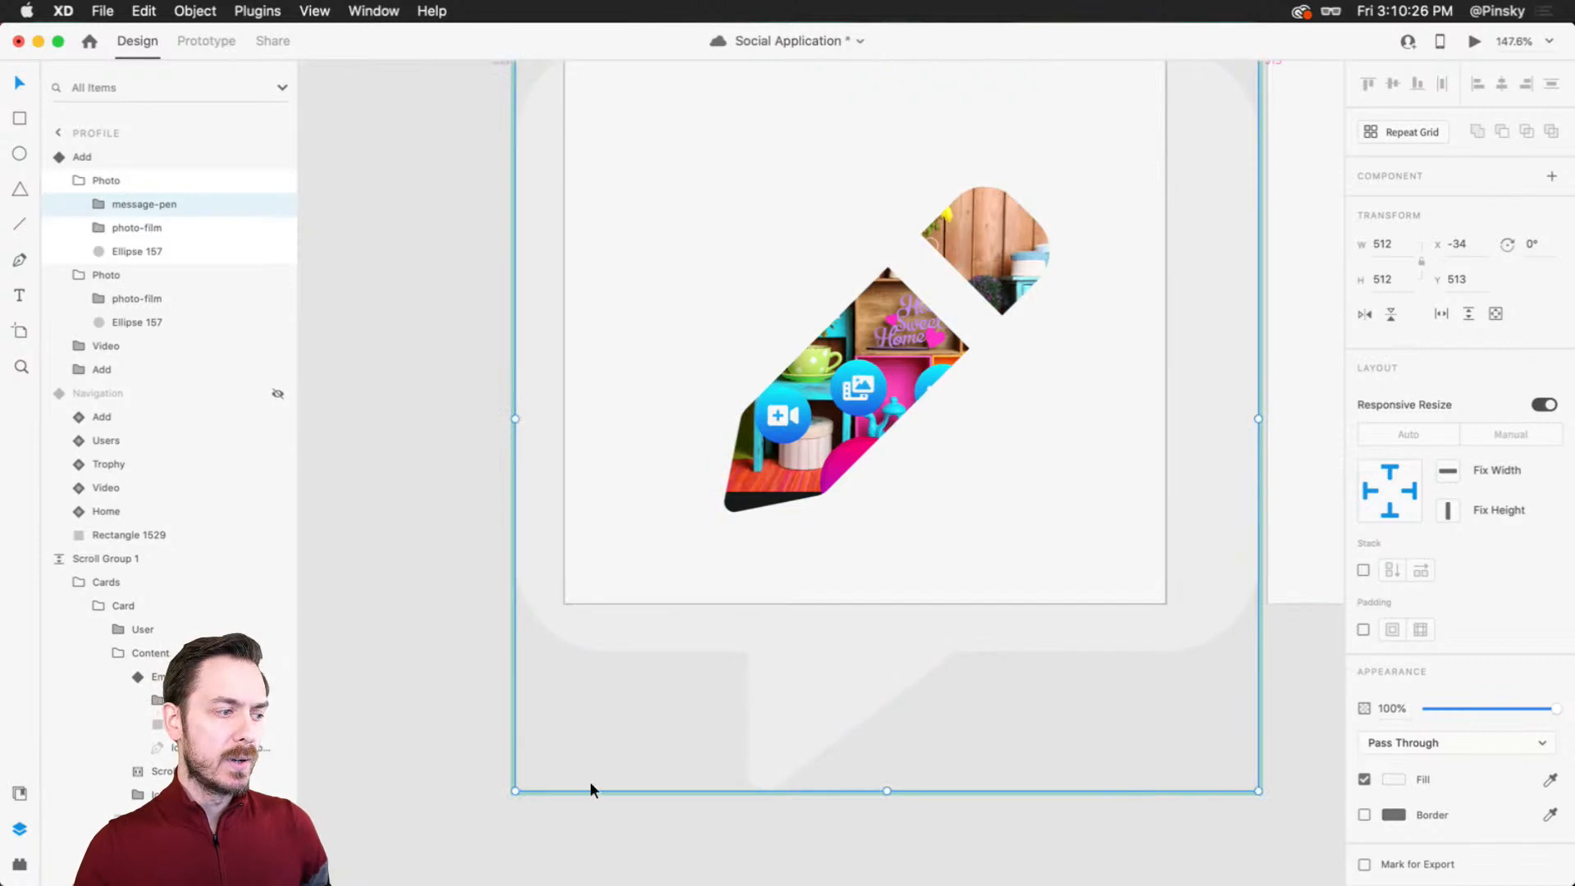
drag(513, 794, 1002, 376)
scroll(903, 427, up, 4)
scroll(984, 372, up, 4)
drag(1025, 324, 1009, 341)
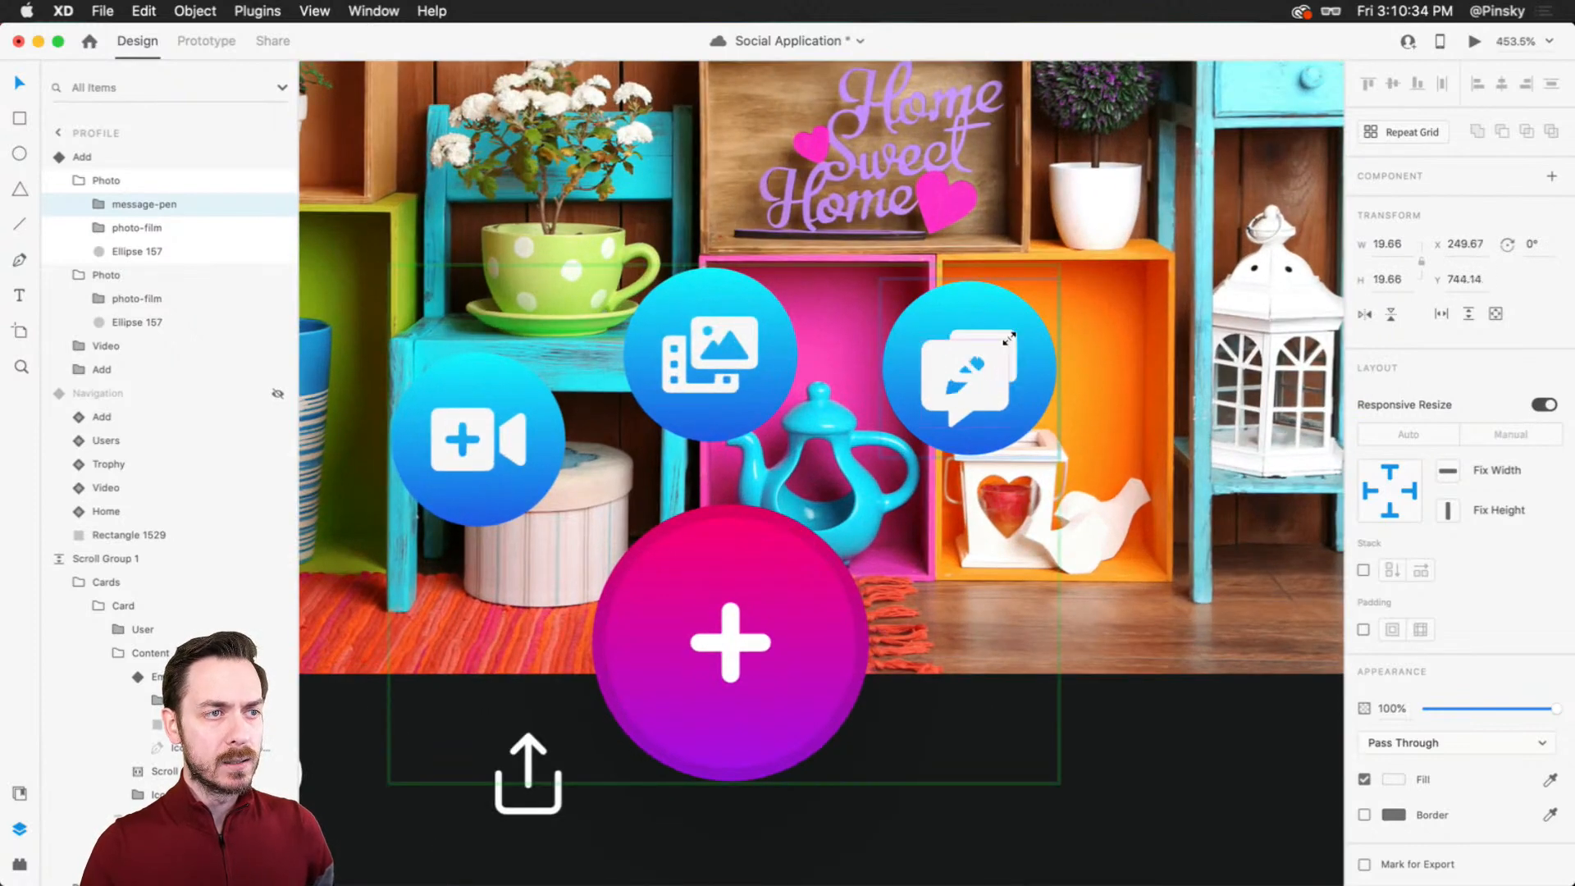
drag(987, 402, 991, 392)
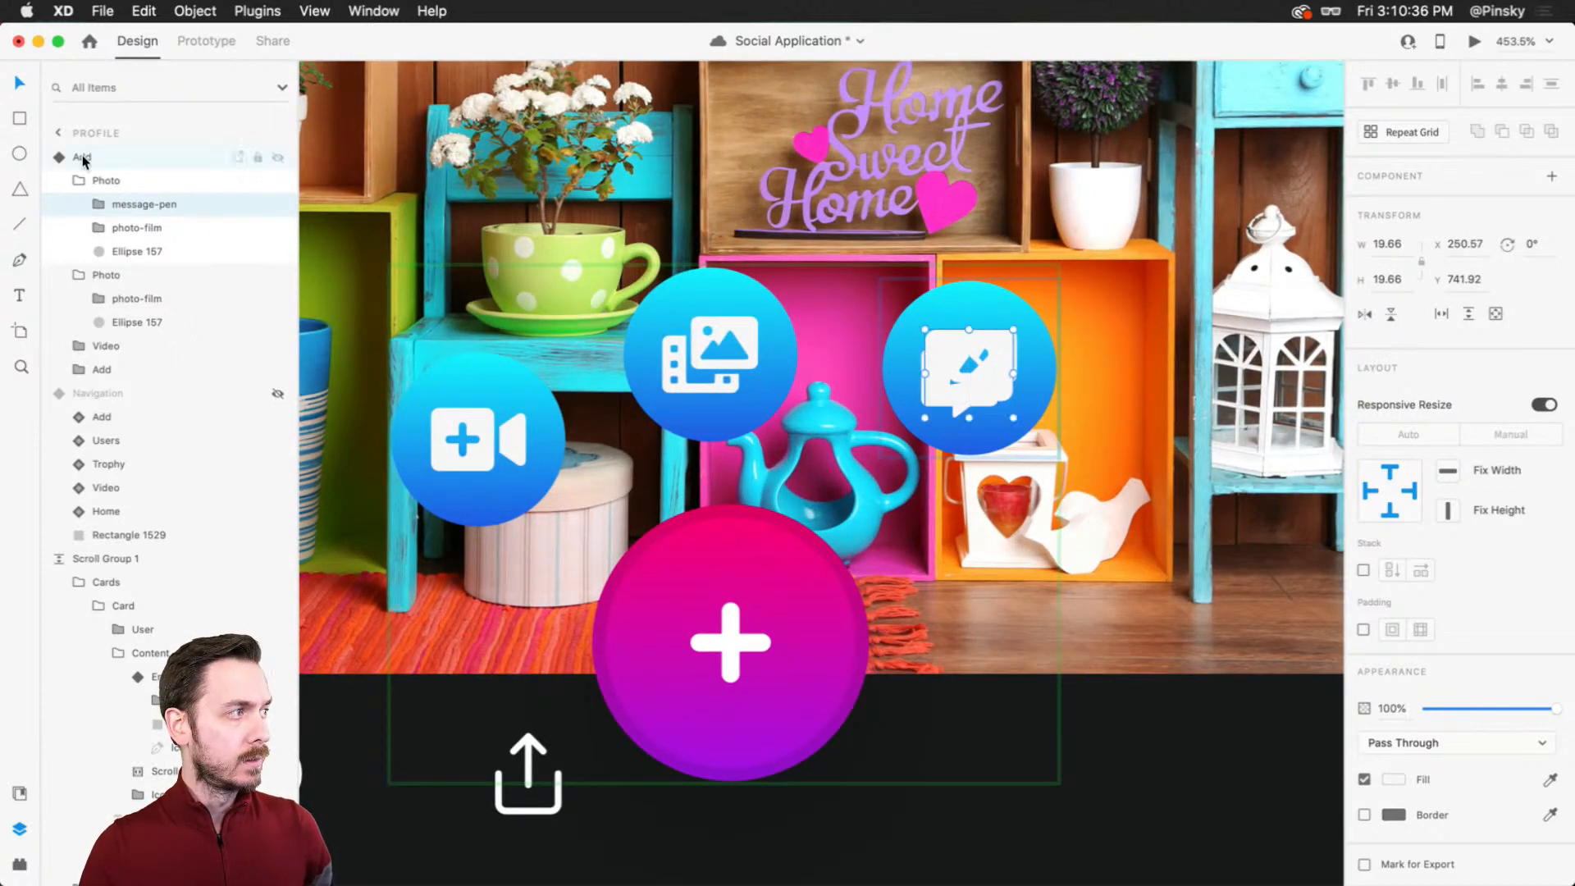
Step: Delete the photo-film icon from the duplicated Photo group and shrink the message-pen icon slightly on its circle
click(136, 228)
key(Delete)
click(979, 380)
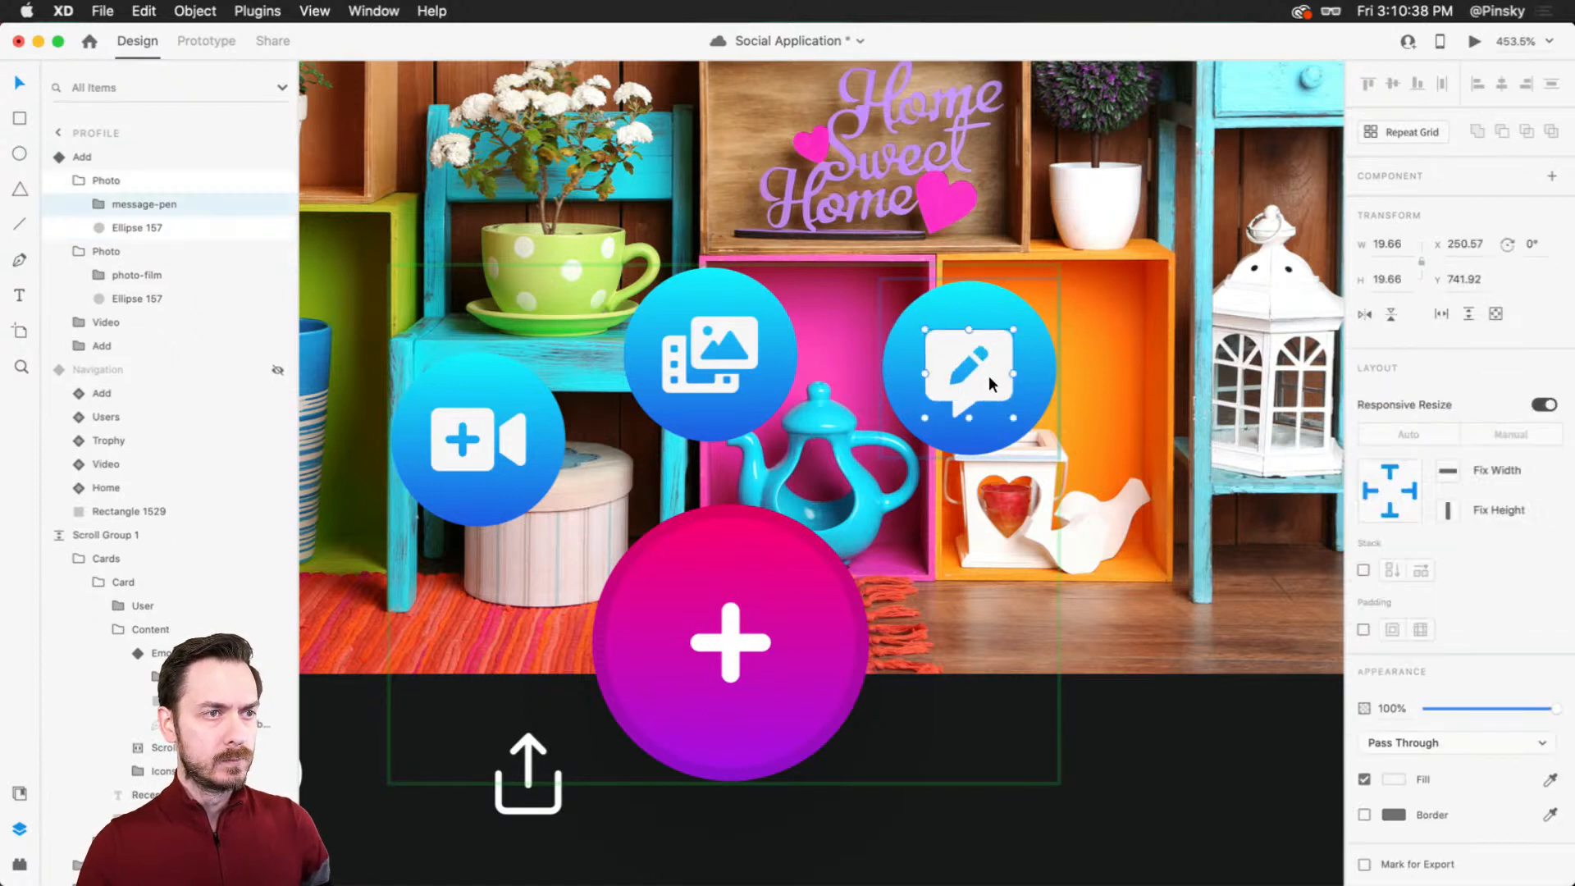
drag(1013, 329, 991, 383)
Step: Rename the message-pen button's group Post and duplicate it to X 282, Y 754
double_click(104, 184)
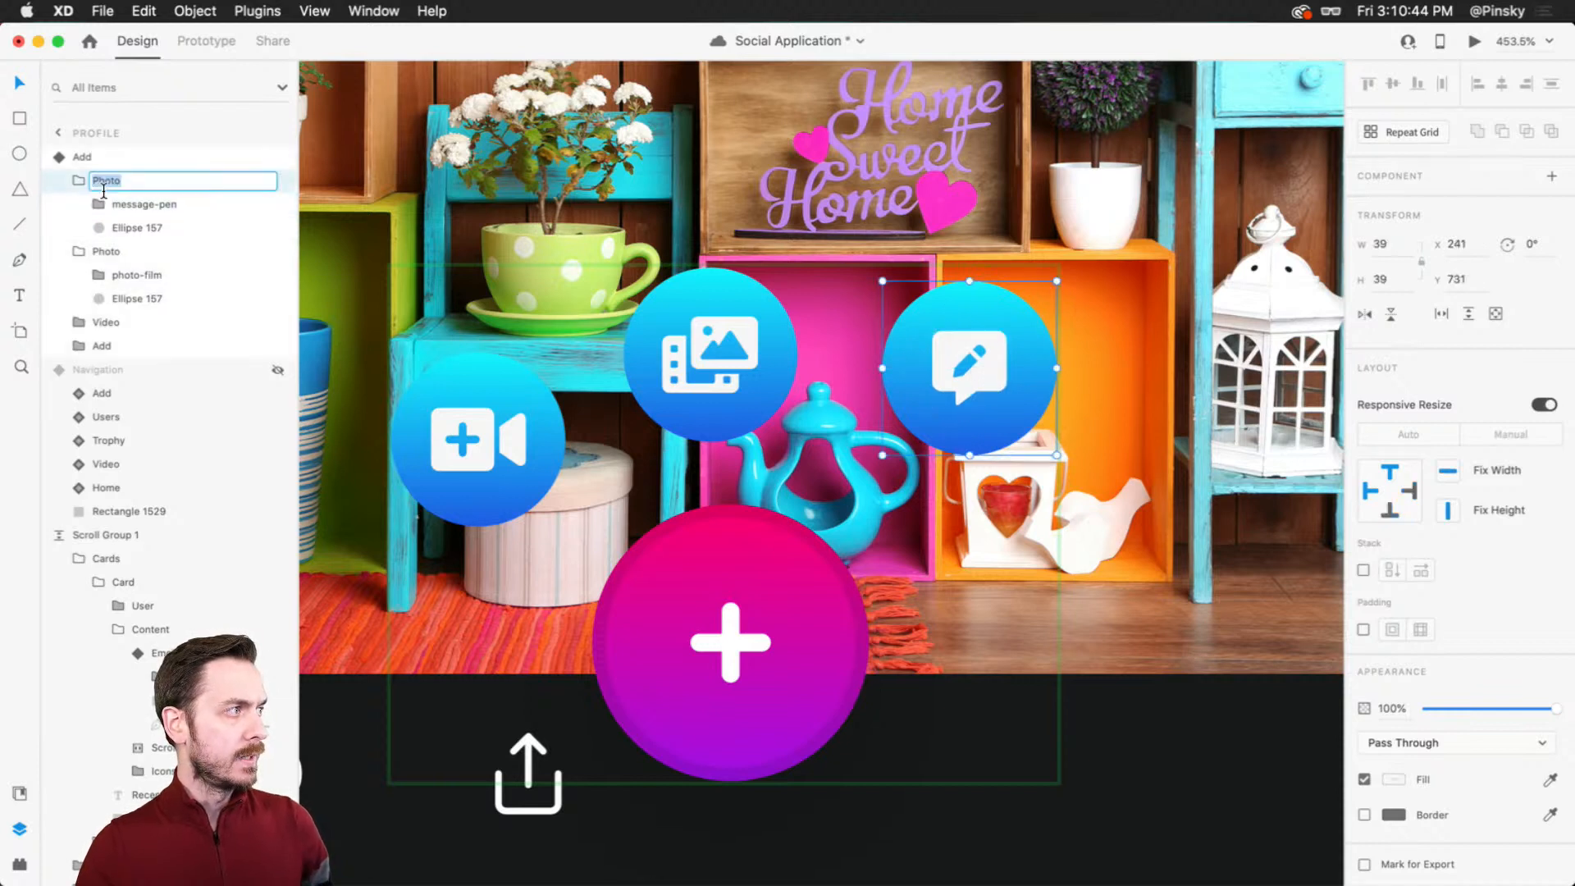
text(Post)
key(Return)
drag(953, 339, 1125, 433)
Step: Switch to Nucleo, search for gif, copy the solid GIF icon, and return to Adobe XD
key(super+Tab)
double_click(432, 152)
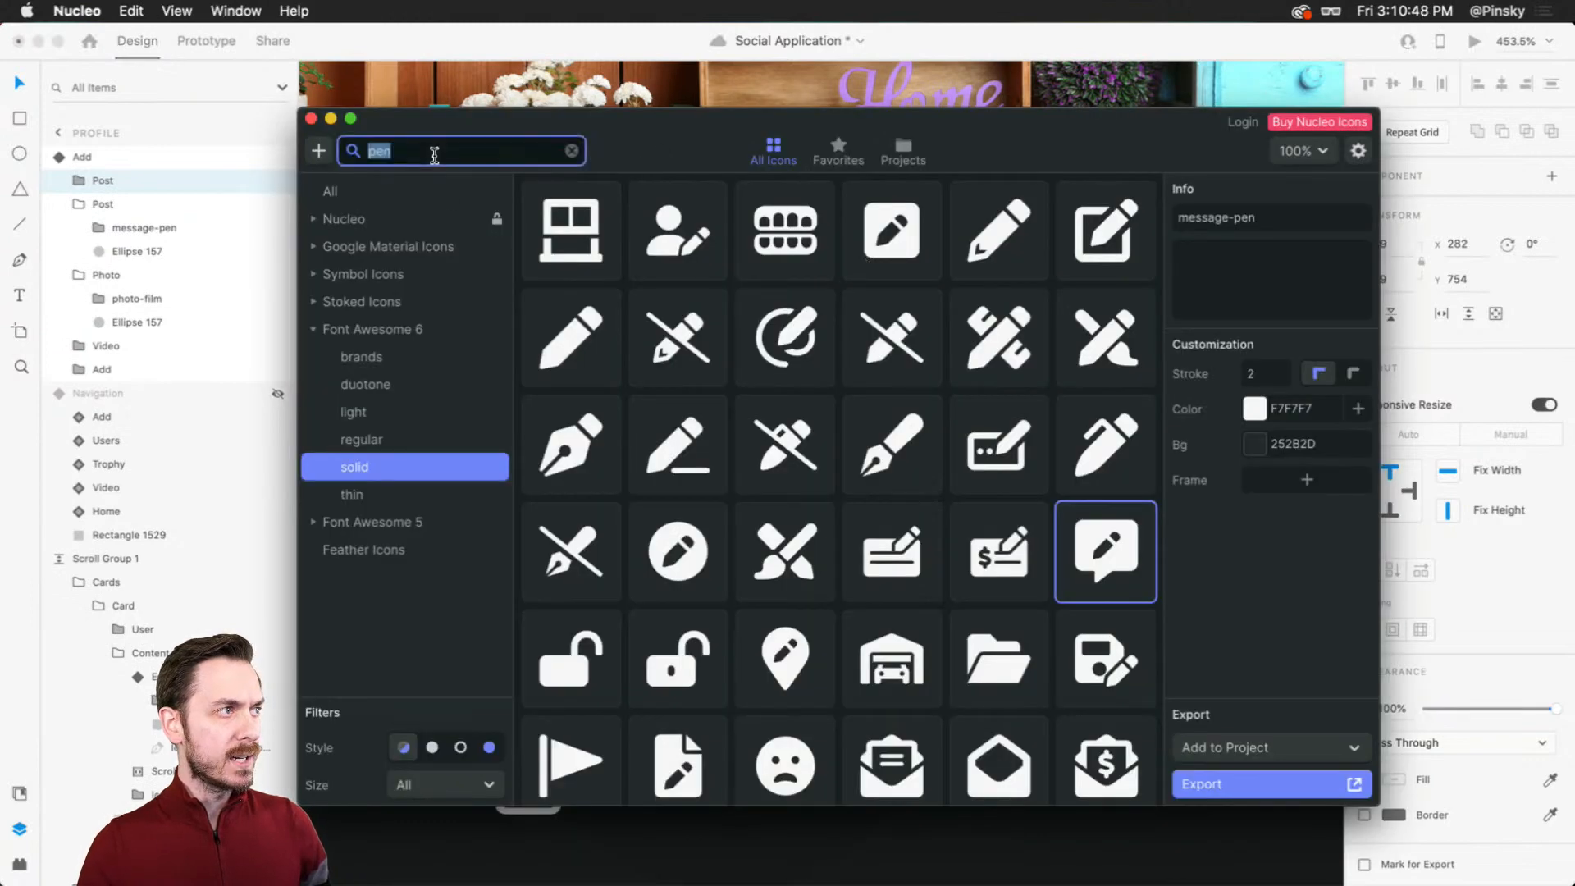
text(gif)
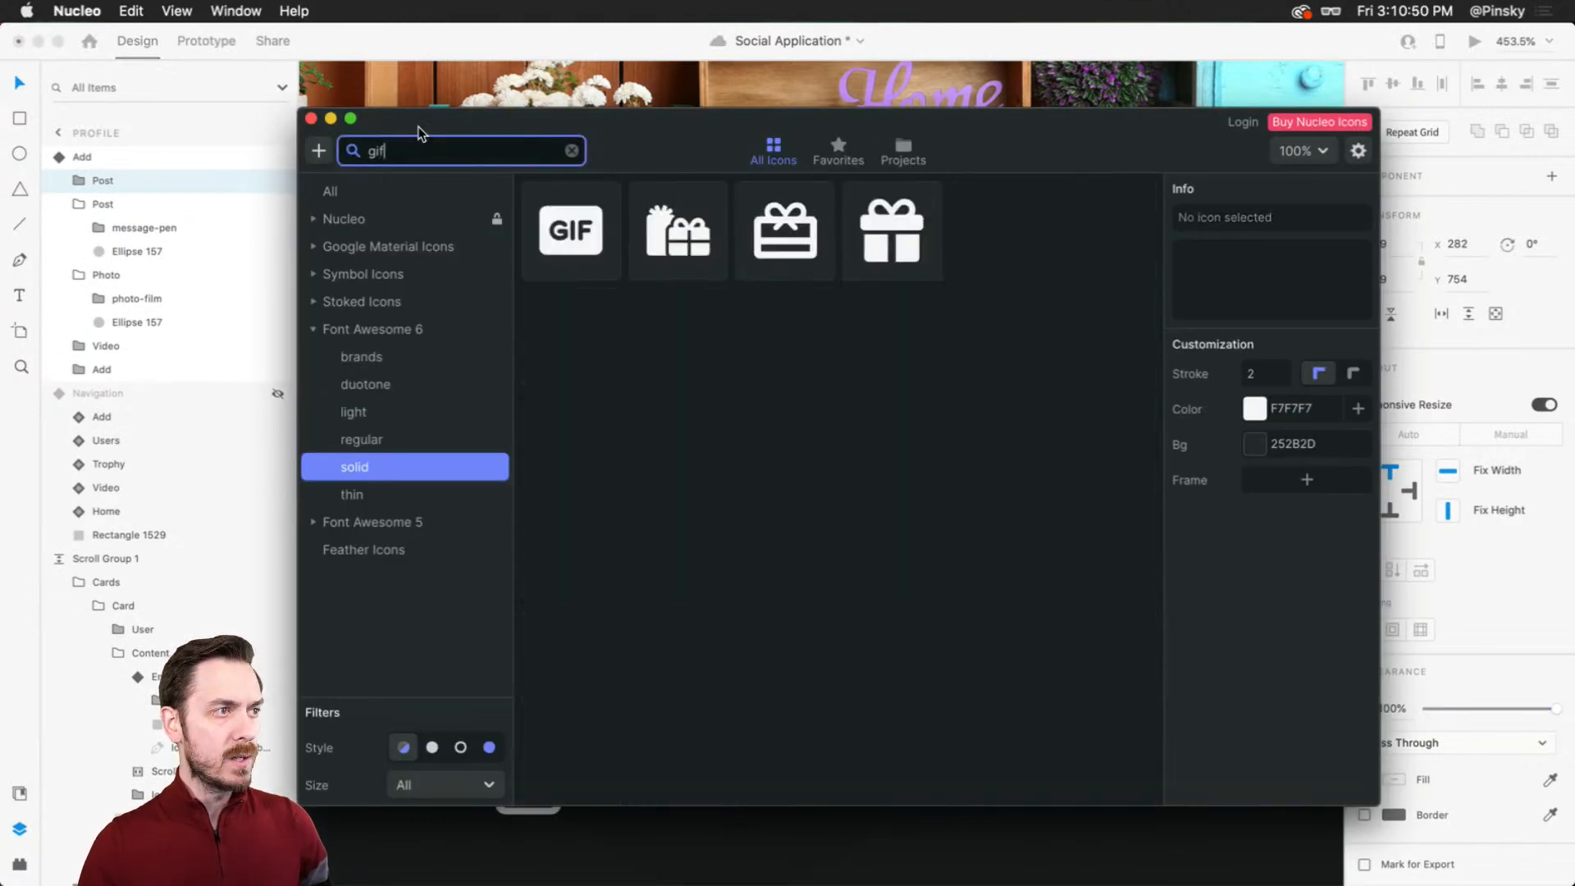
click(562, 238)
key(super+c)
key(super+Tab)
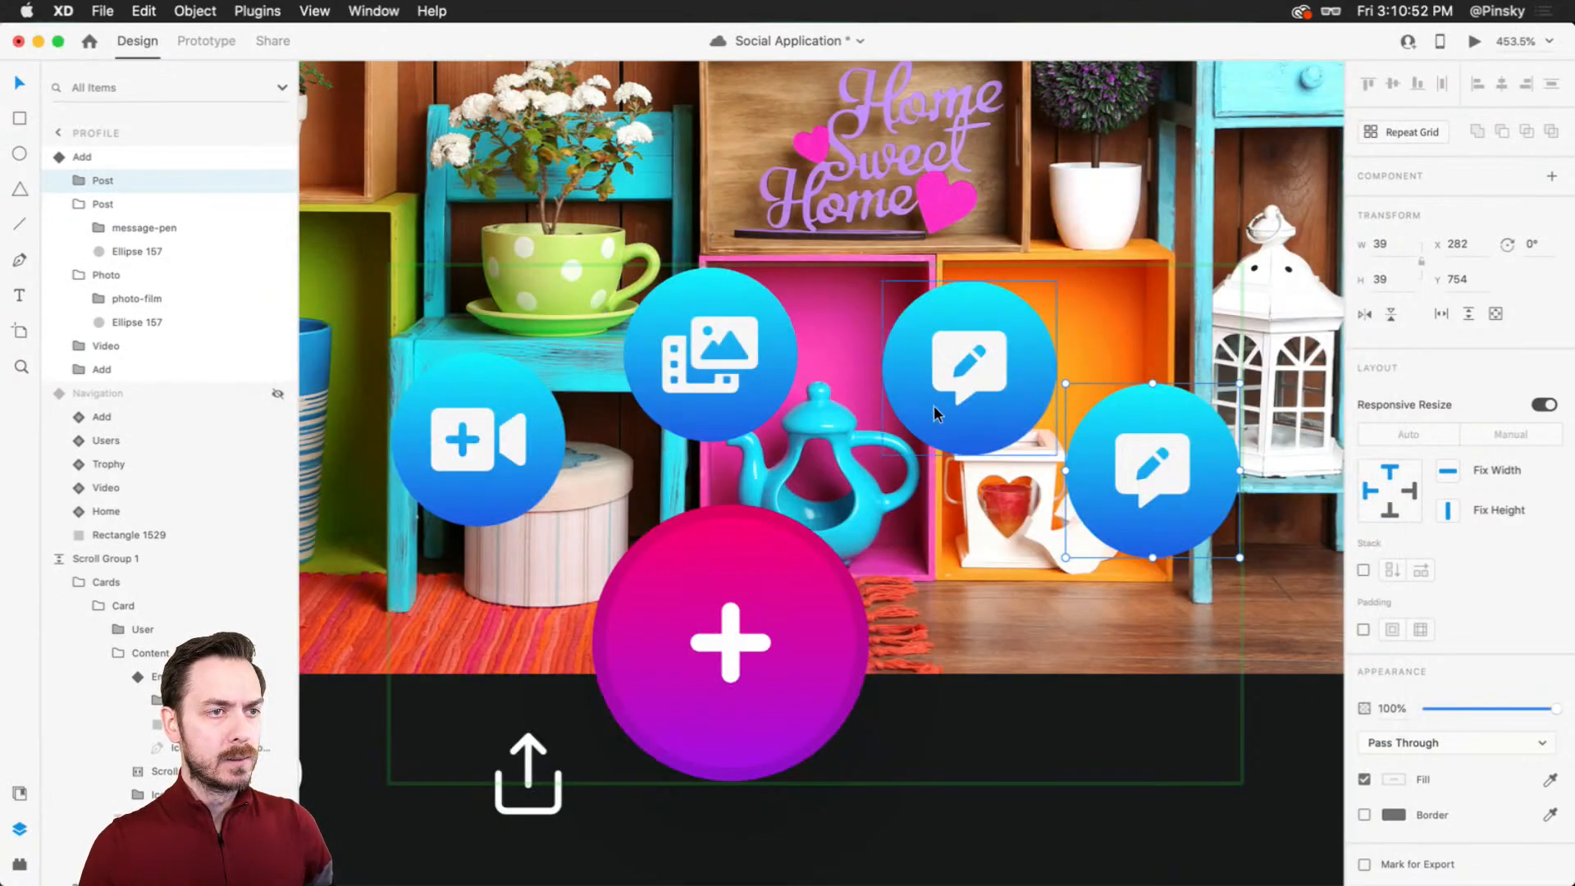
Step: Paste the GIF icon into the duplicated Post group, scale it to about 21 by 17, and center it on the circle
double_click(1168, 486)
key(super+v)
scroll(1122, 486, down, 5)
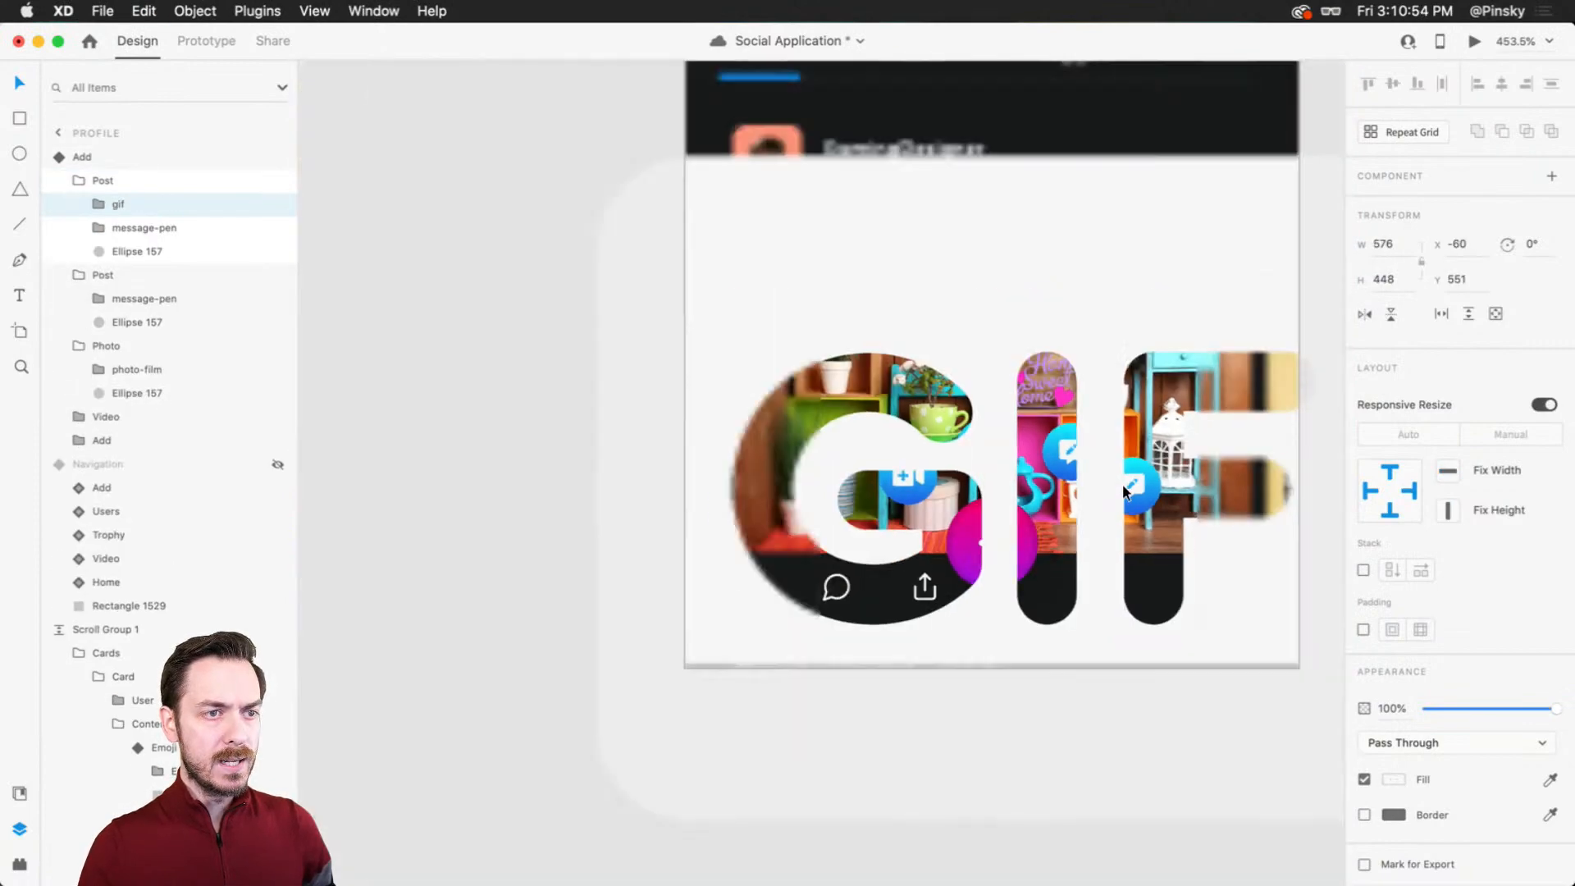
drag(595, 817, 1171, 522)
scroll(1120, 477, up, 5)
scroll(1120, 478, down, 2)
drag(1184, 466, 1180, 474)
key(super+Tab)
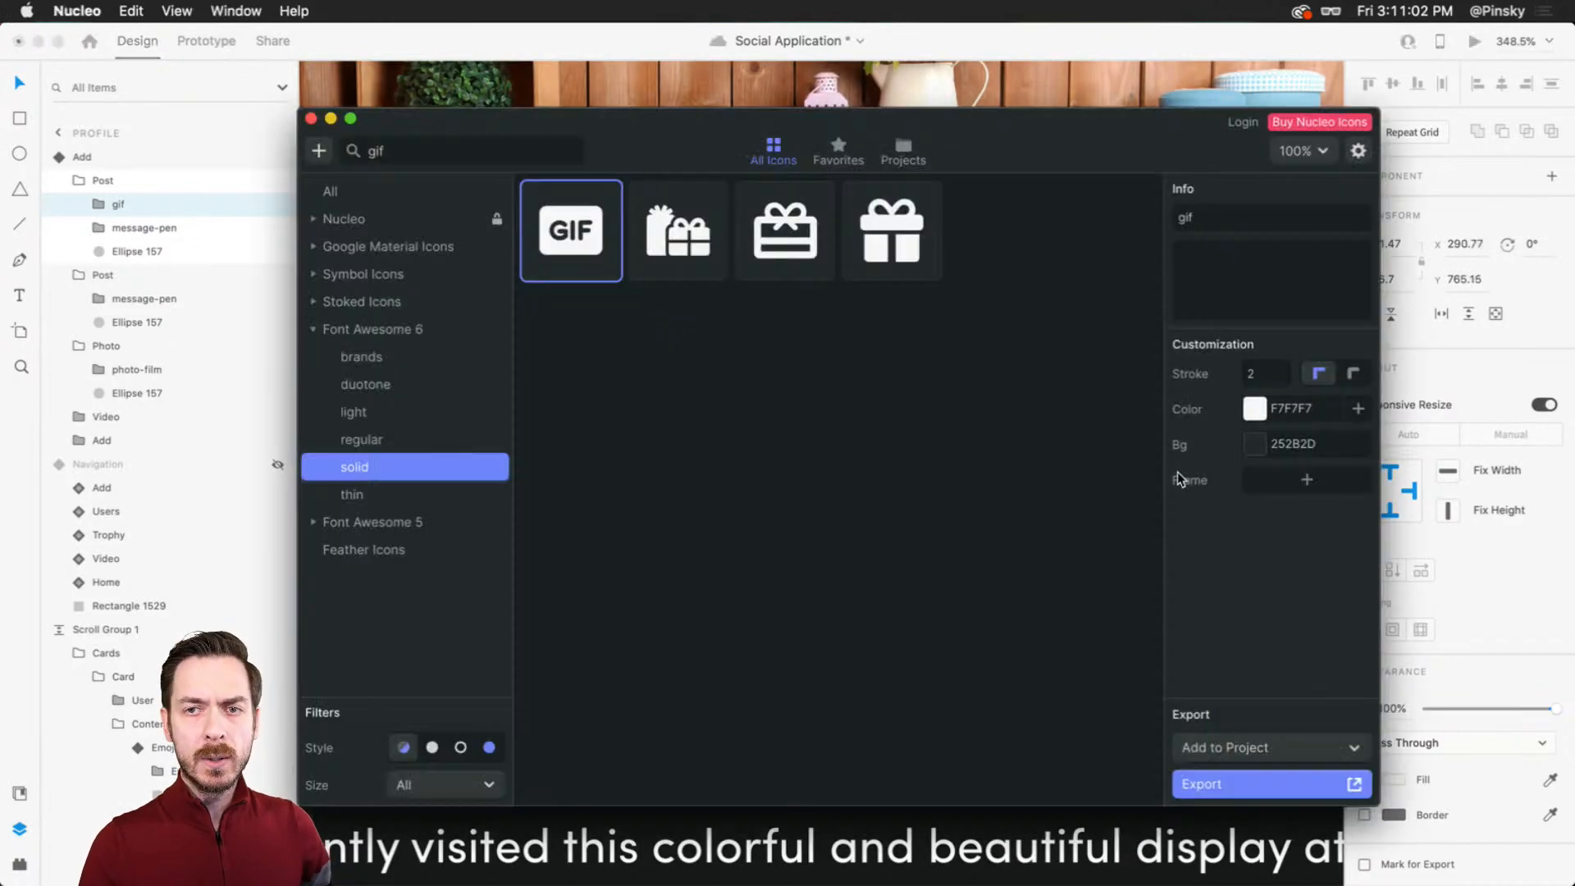
click(878, 470)
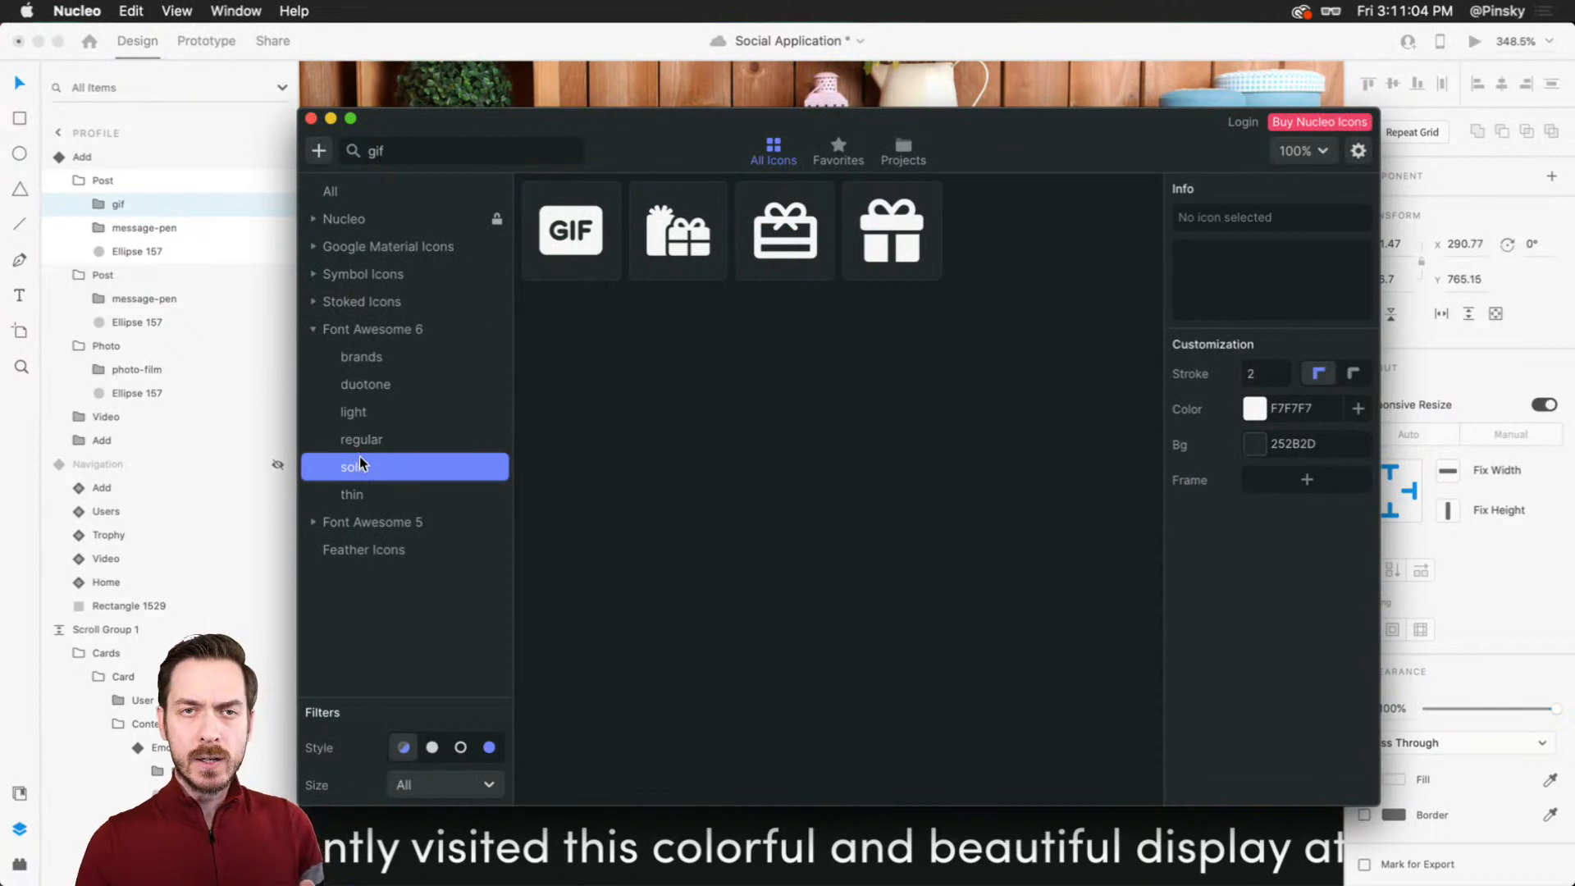
mouse_move(562, 215)
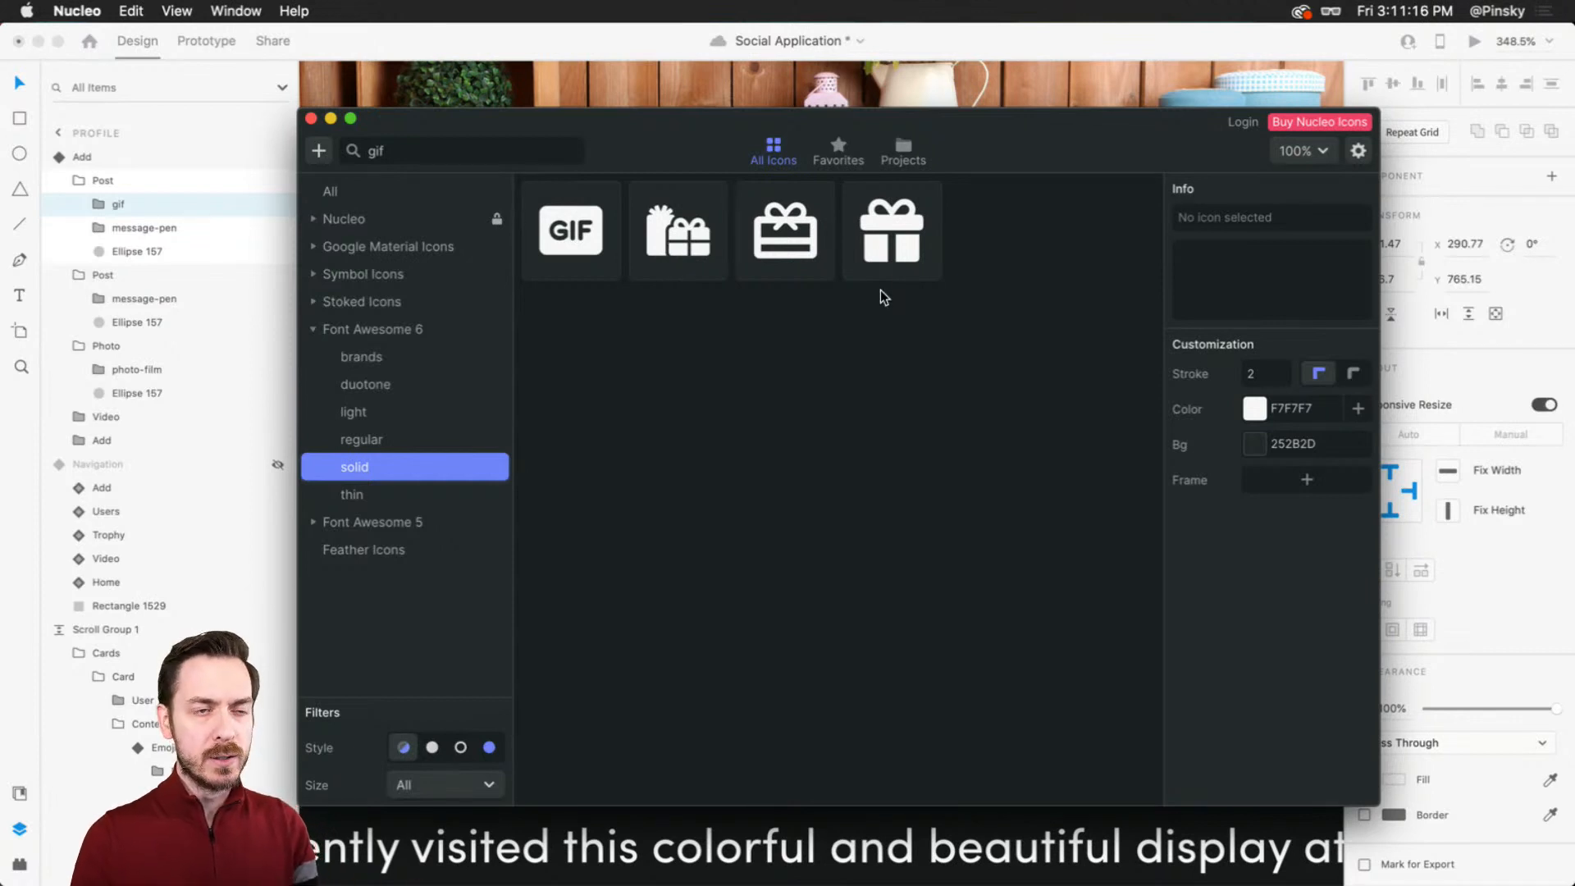
click(1093, 37)
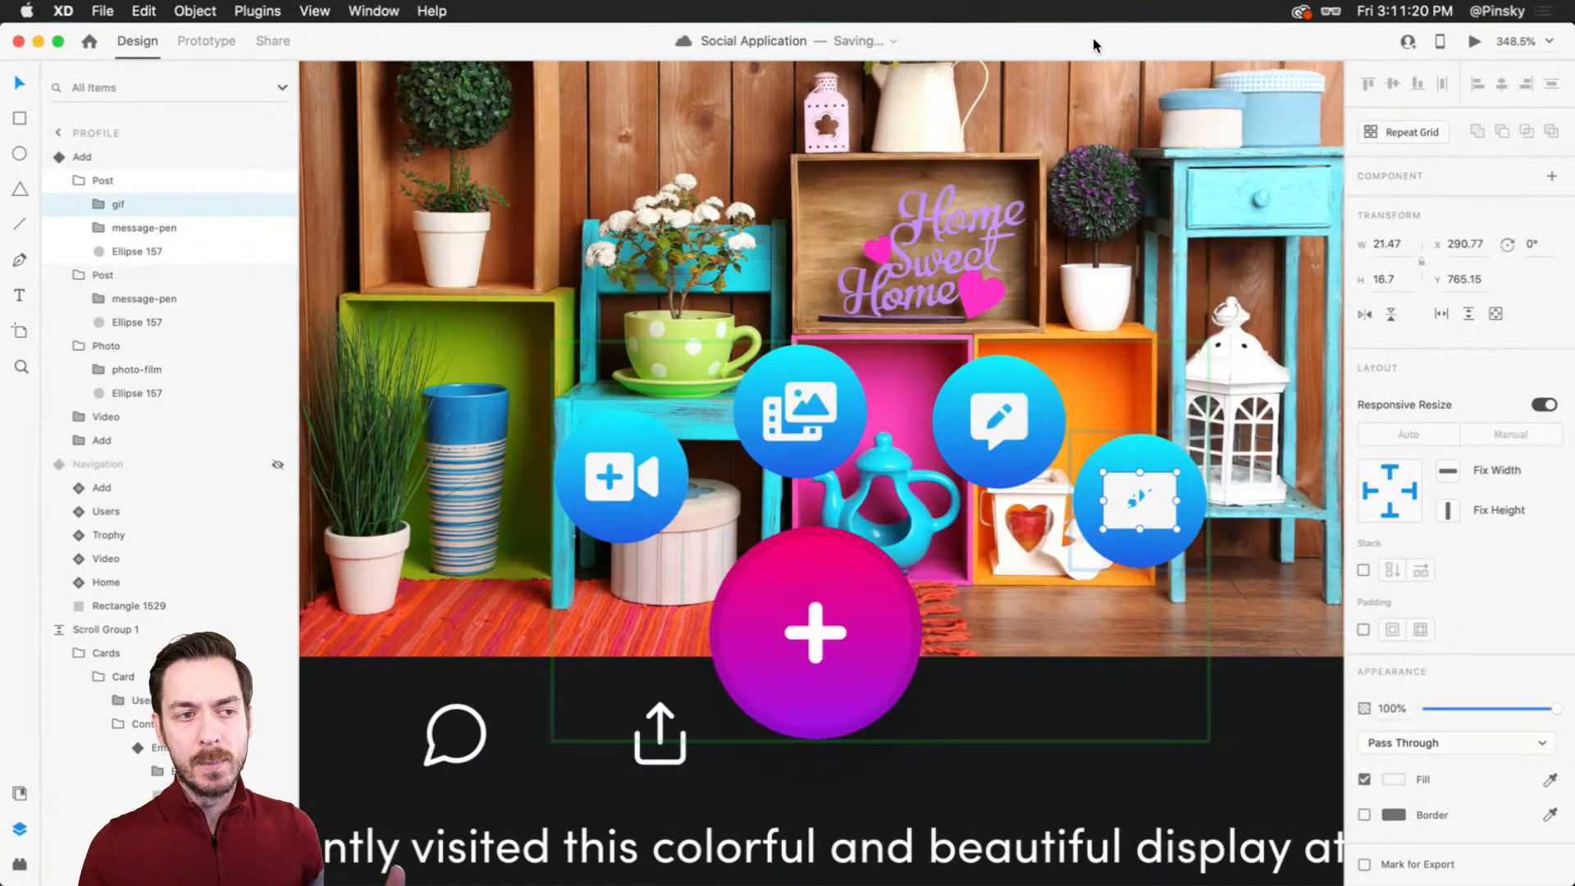
Step: Delete the message-pen icon from the duplicated Post group and shrink the GIF icon to about 19 by 15
click(262, 228)
key(Delete)
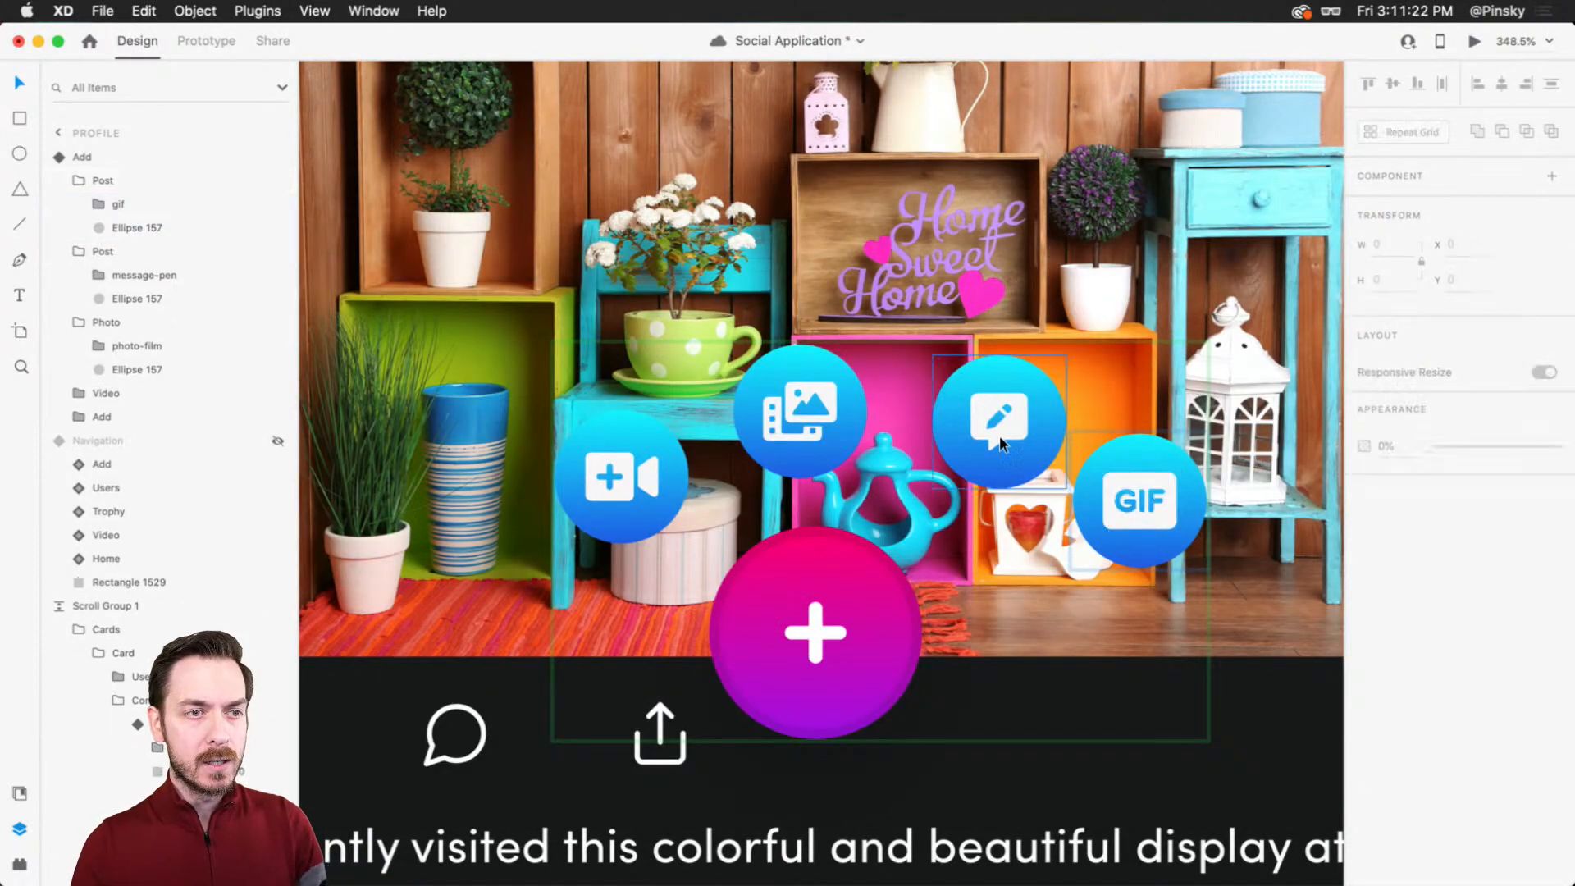
click(1166, 513)
drag(1176, 534, 1170, 527)
Step: Rename the GIF button's group GIF and collapse the GIF, Post, and Photo groups in the layer list
double_click(103, 183)
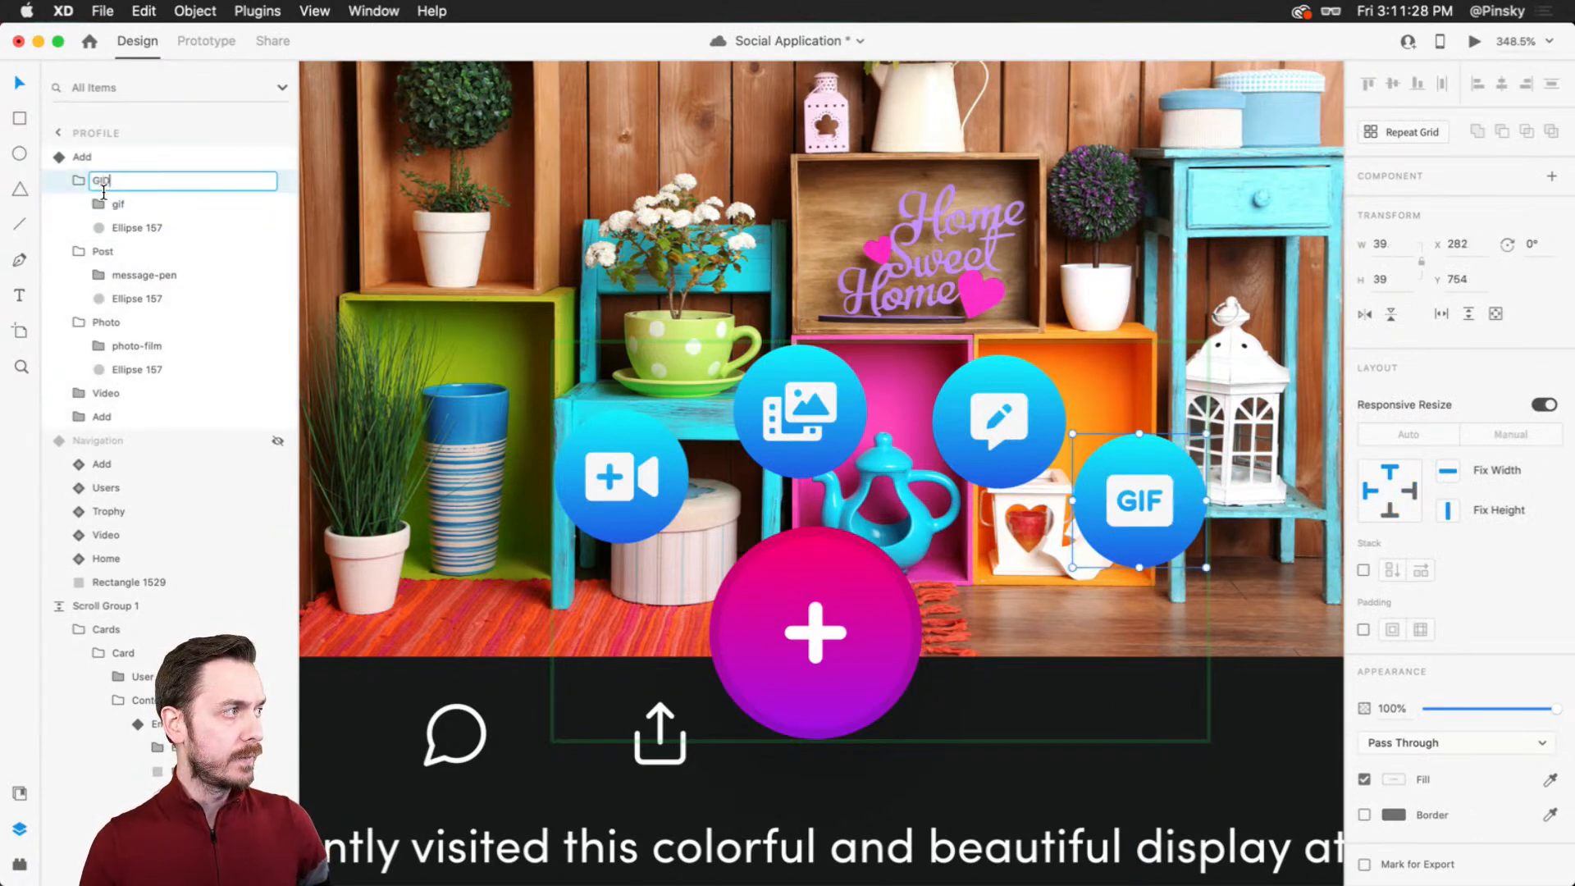
key(Return)
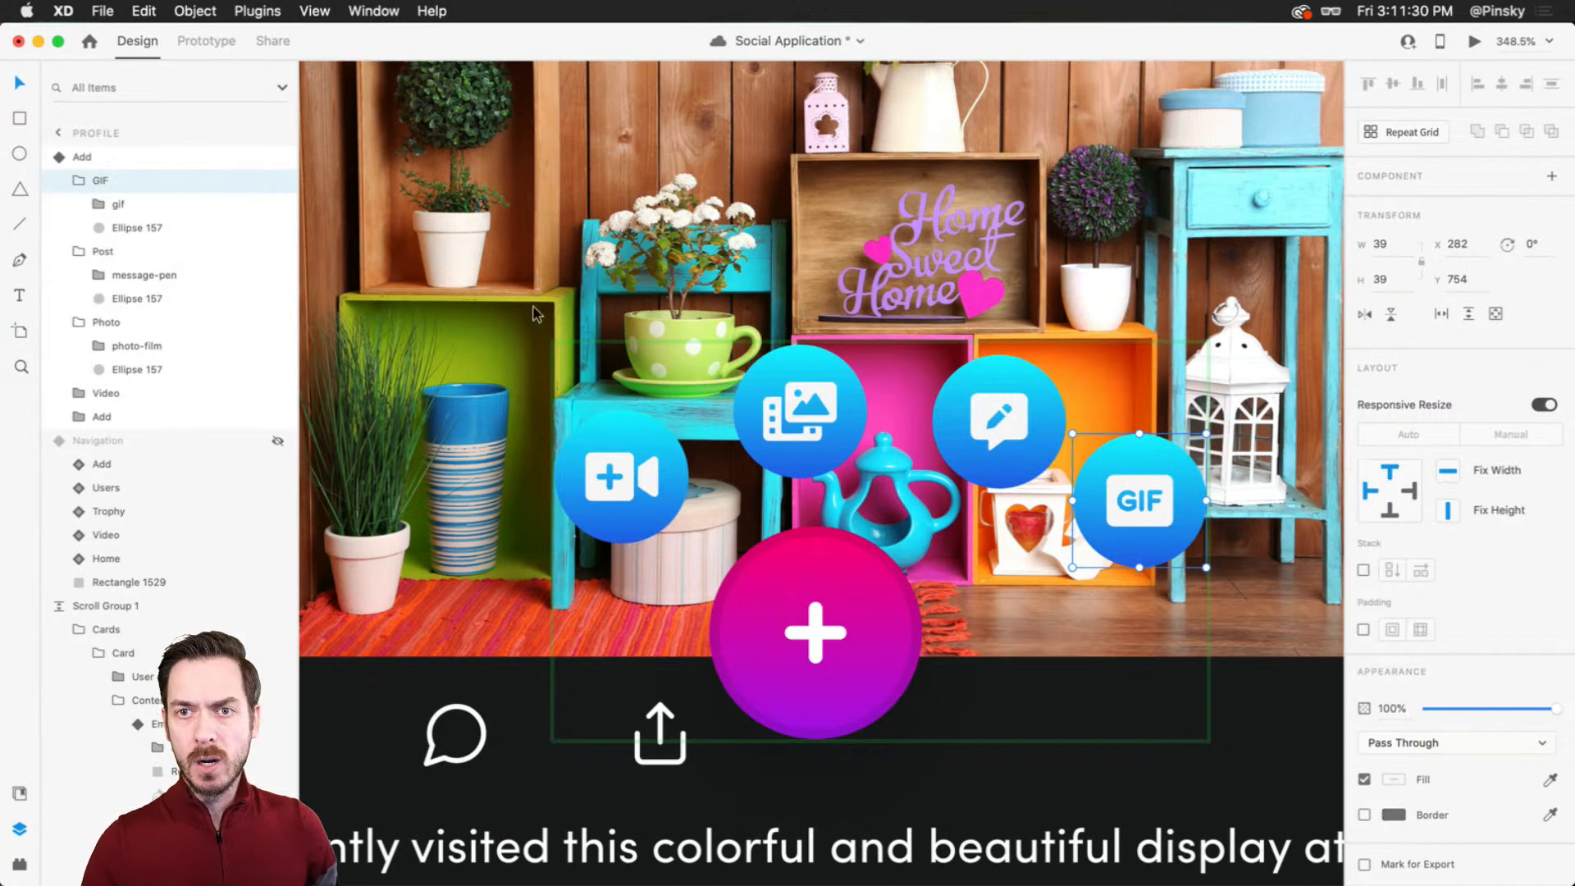
double_click(1159, 513)
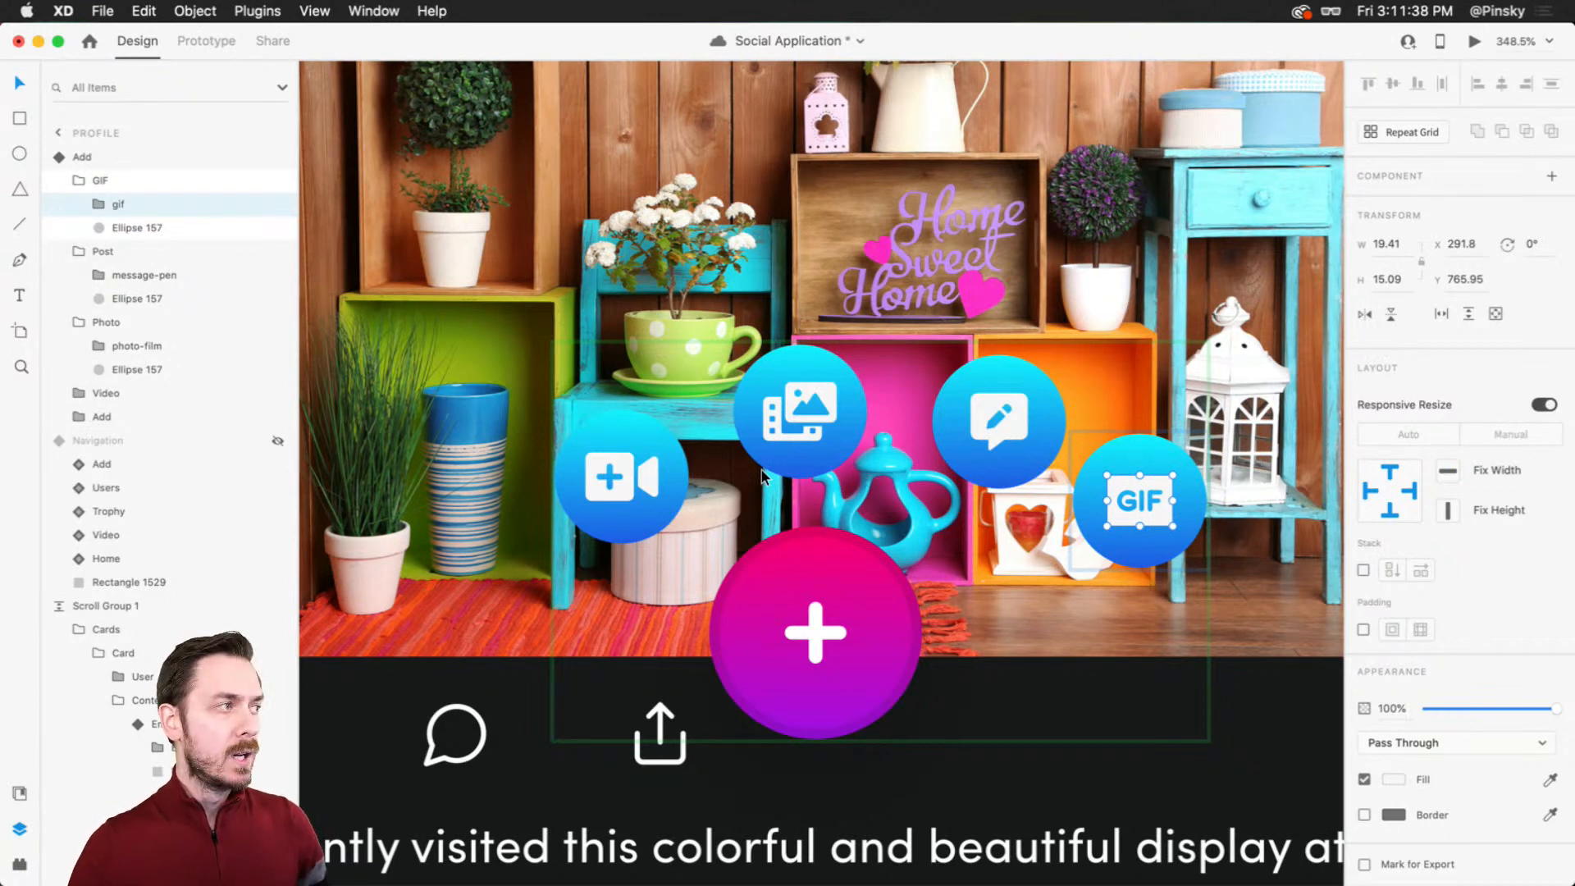
click(79, 182)
click(79, 207)
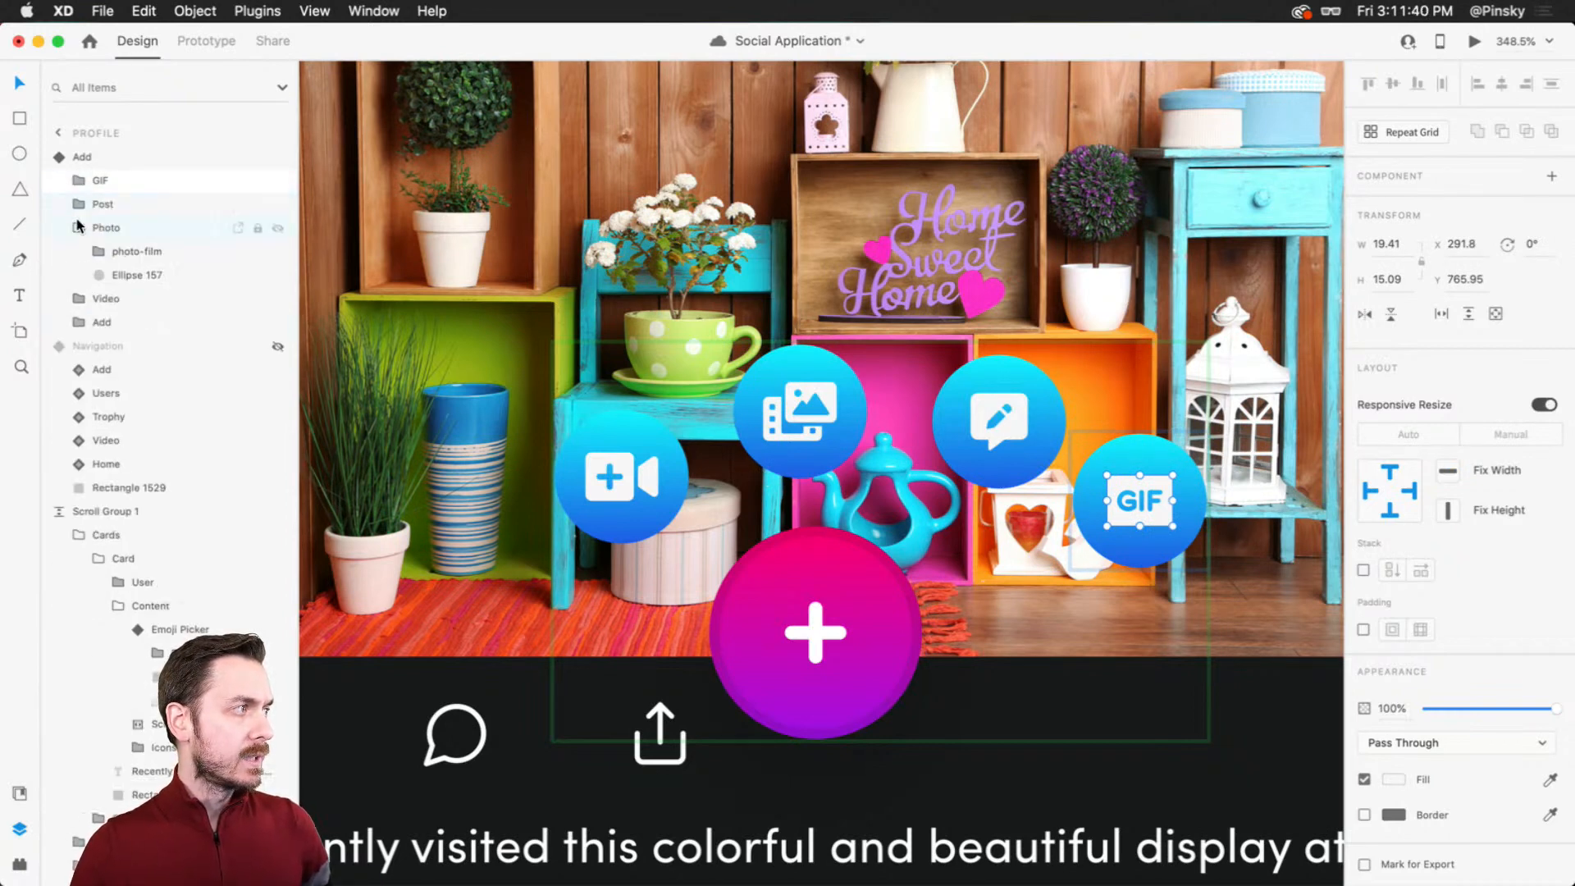
click(80, 227)
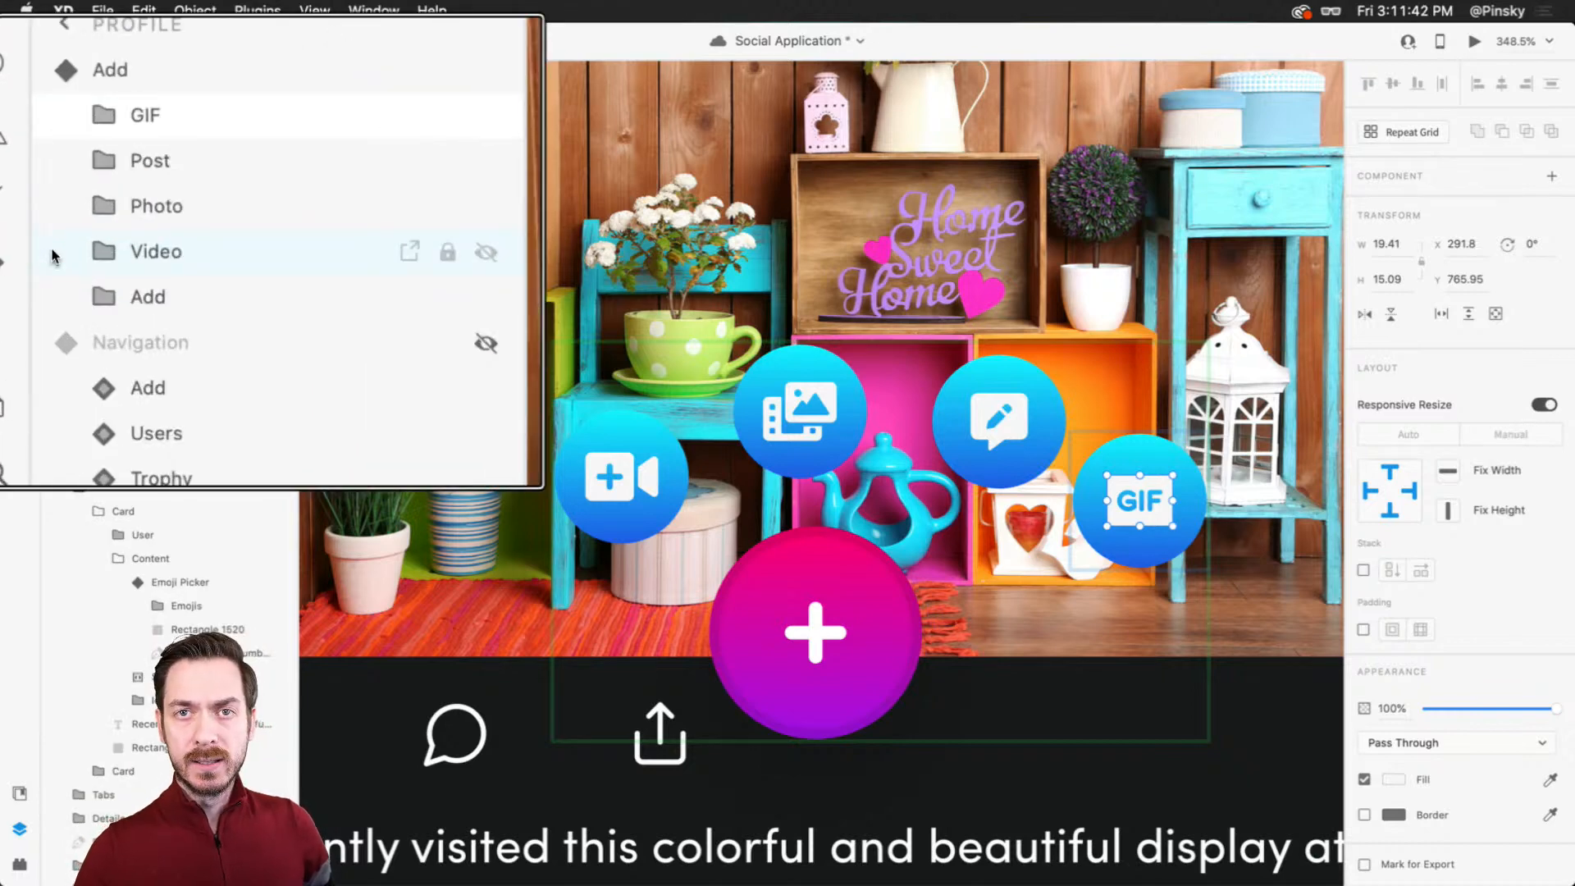
Step: Bring the Add group in front of the other buttons and stack Video, Post, and GIF over Photo at X 183, Y 728
drag(105, 274, 97, 174)
drag(632, 451, 835, 371)
drag(975, 405, 783, 395)
drag(1156, 497, 817, 406)
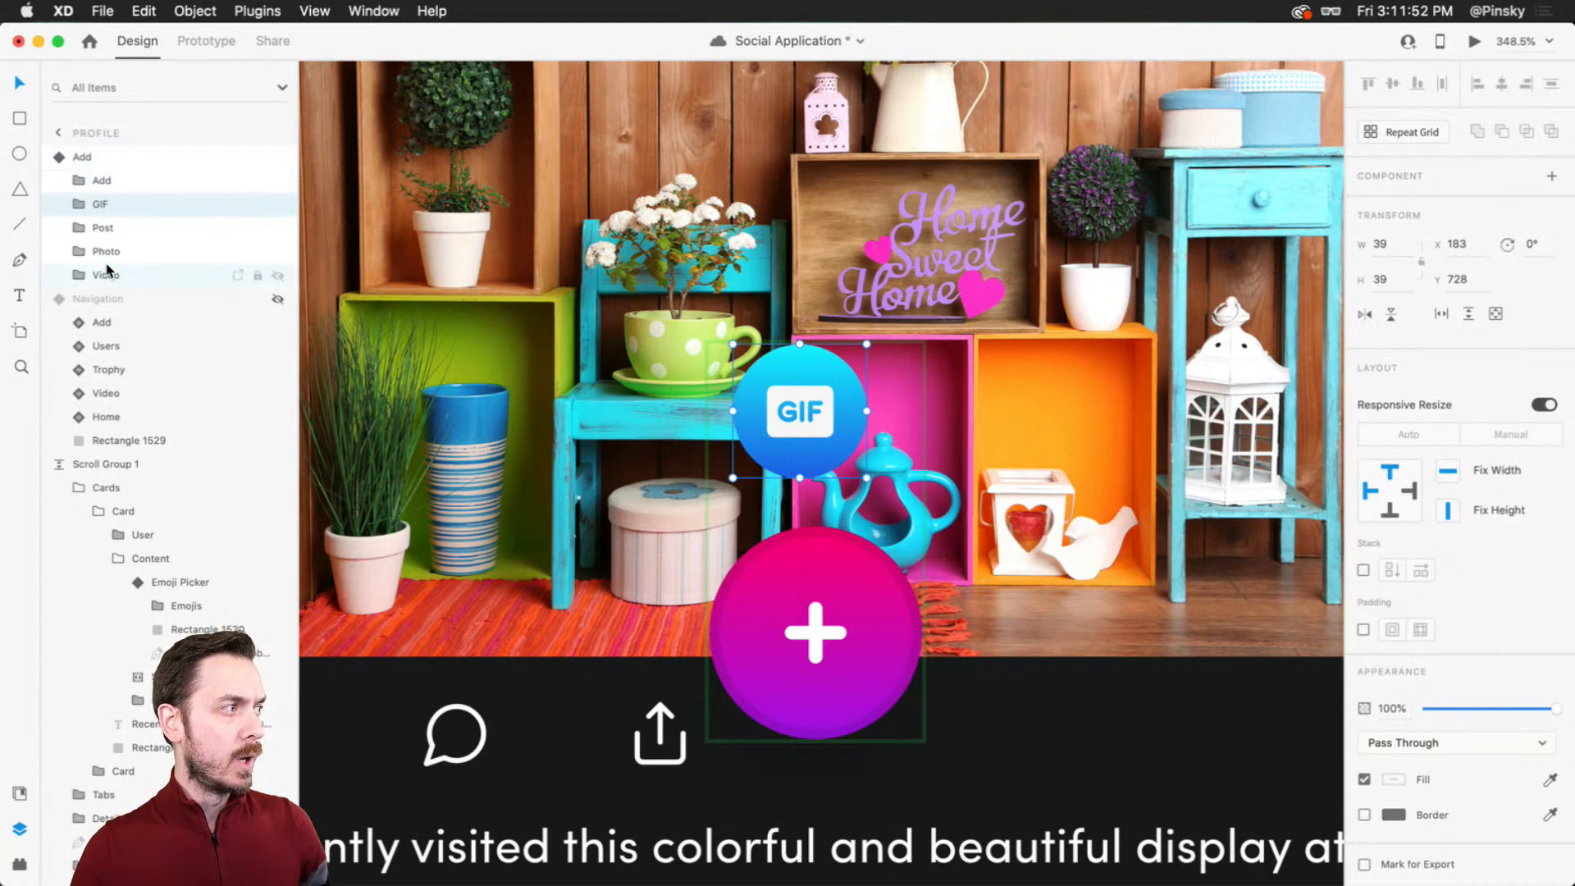
Step: Select the GIF, Post, Photo, and Video groups and move them together behind the plus button, to X 188, Y 793
shift+click(108, 276)
drag(789, 416, 845, 621)
scroll(1146, 395, down, 3)
scroll(1114, 402, up, 3)
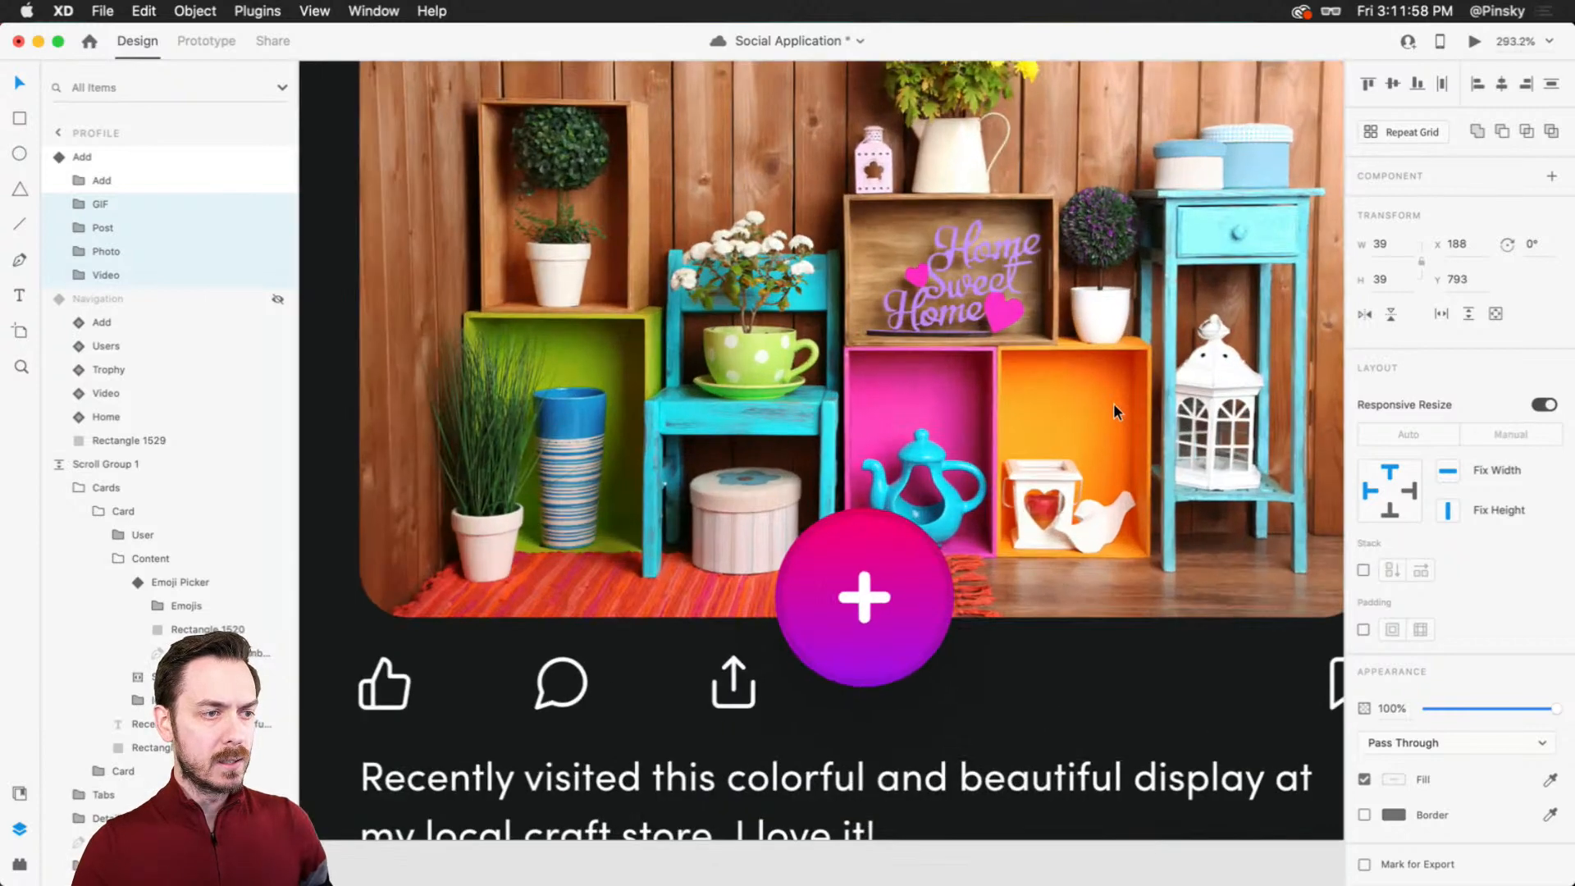
Step: Add a new state named Expanded to the Add component
key(Escape)
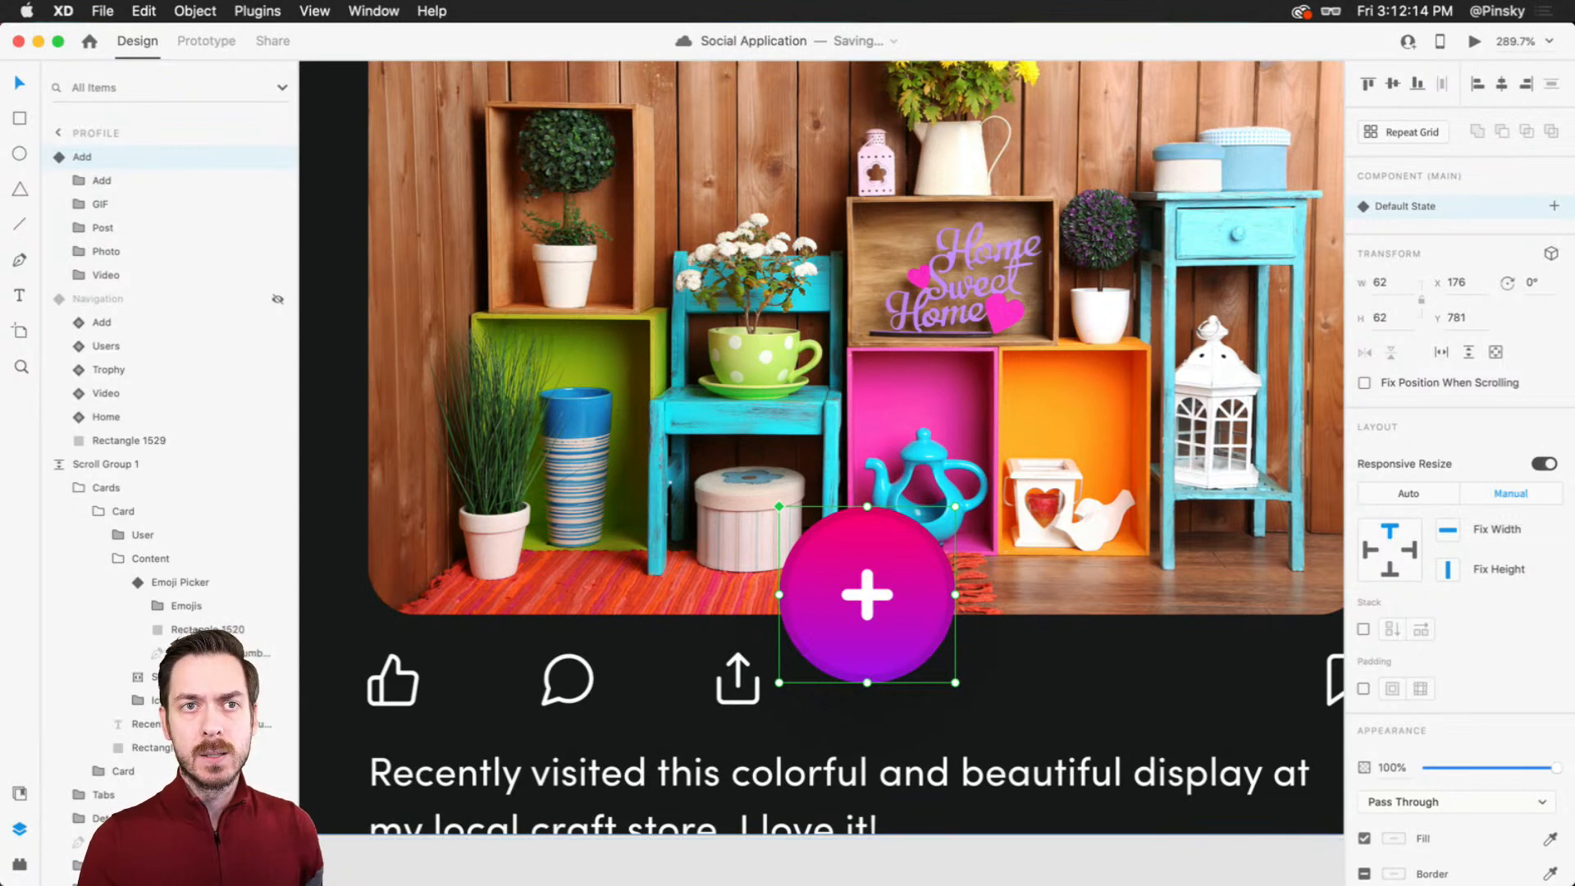
click(1549, 211)
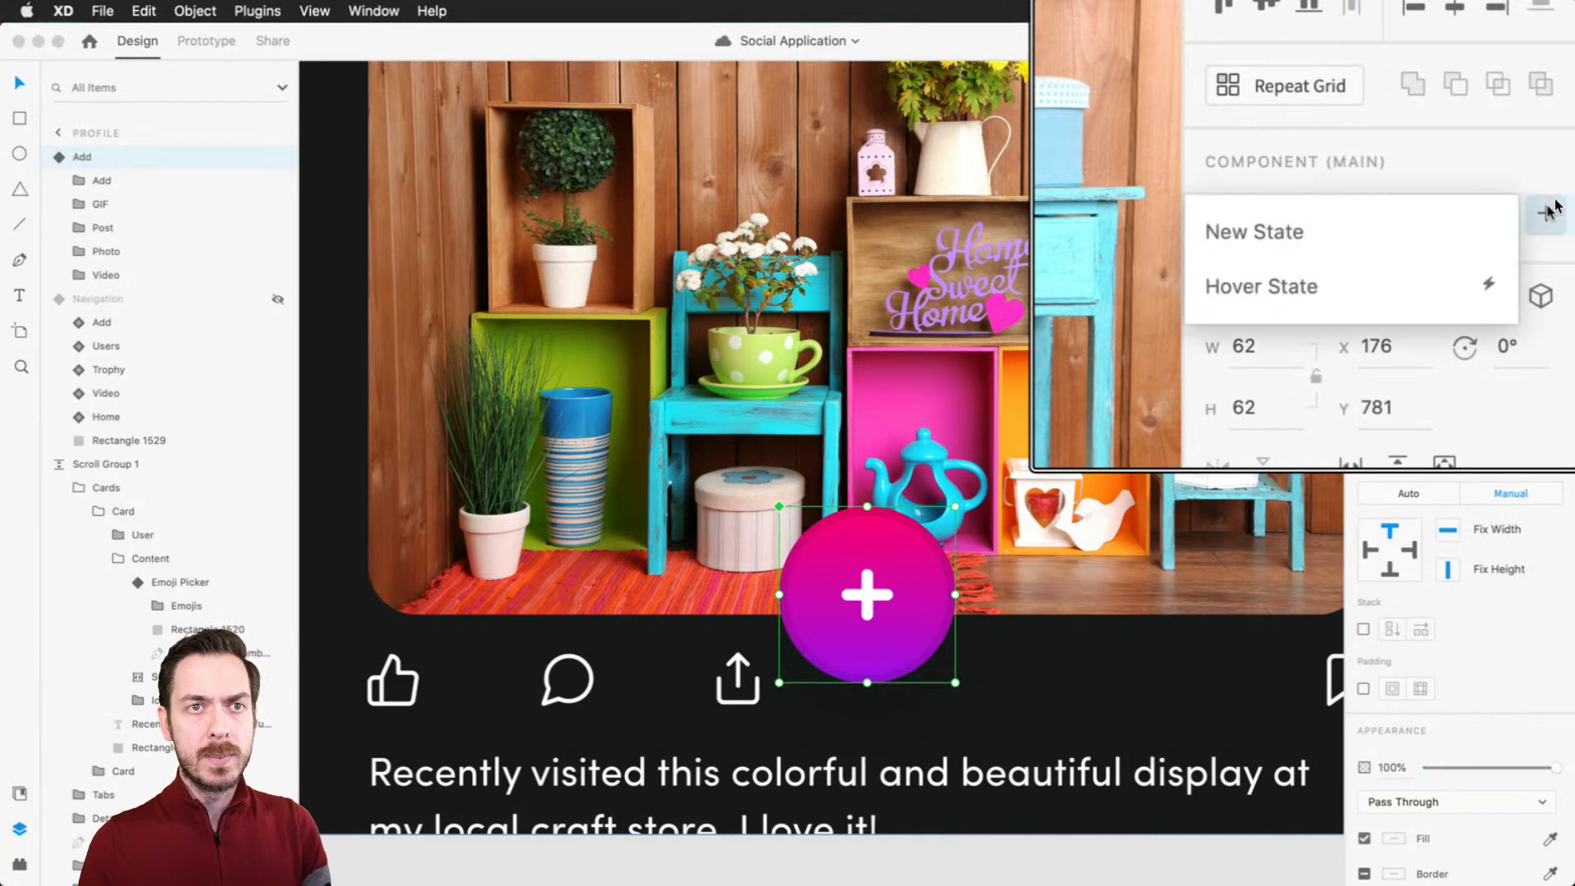
click(1425, 223)
text(Expanded)
key(Return)
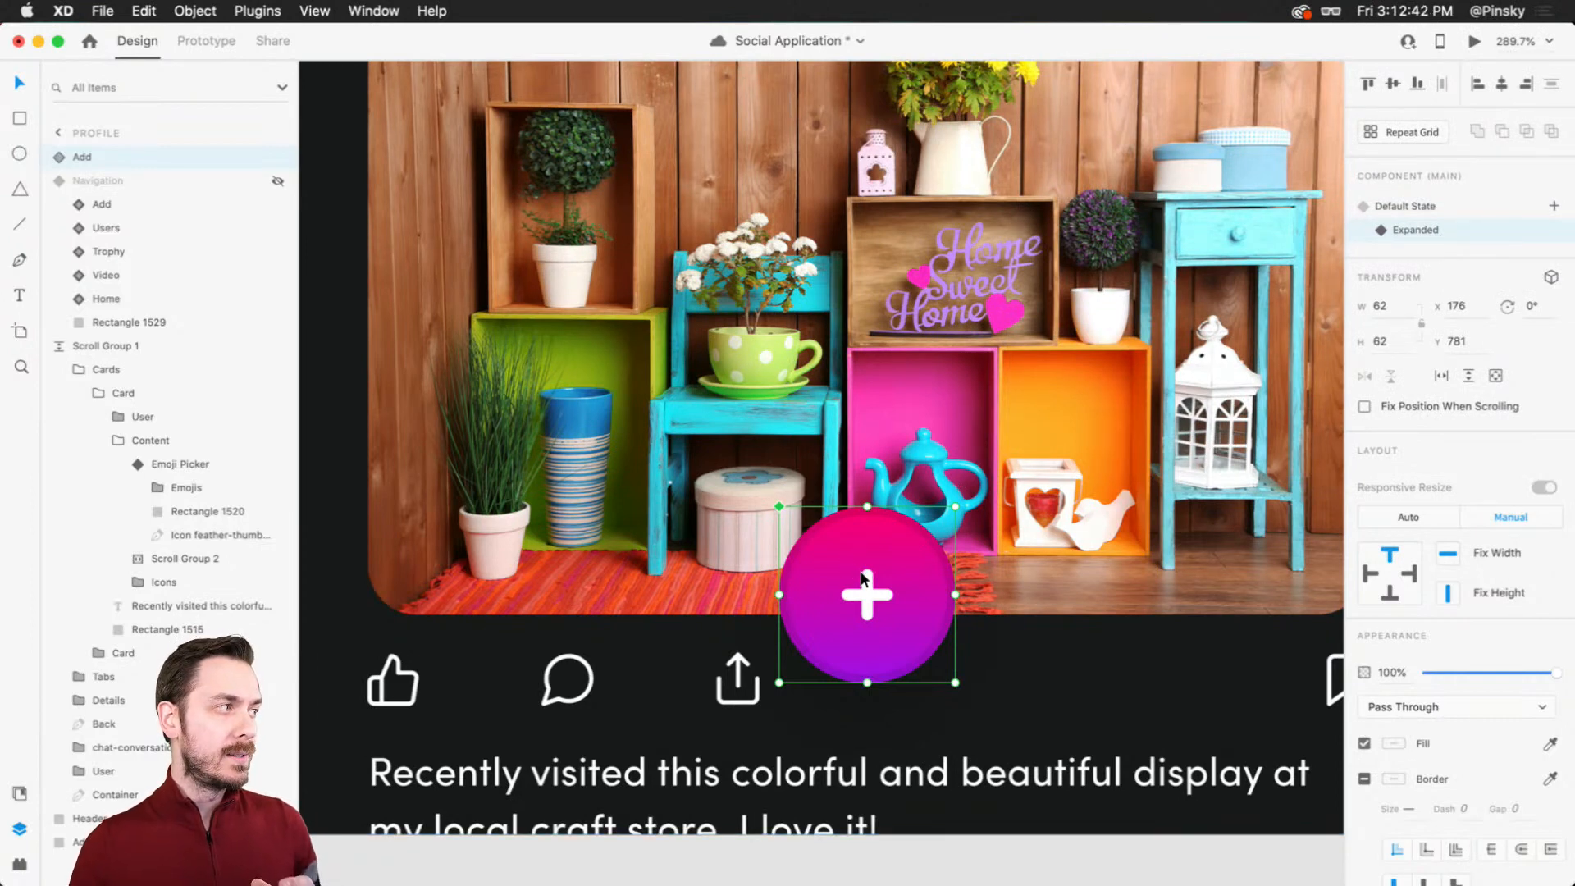
Step: In the Expanded state, select the GIF, Post, Photo, and Video groups and raise them together above the plus button, to Y 743
click(64, 158)
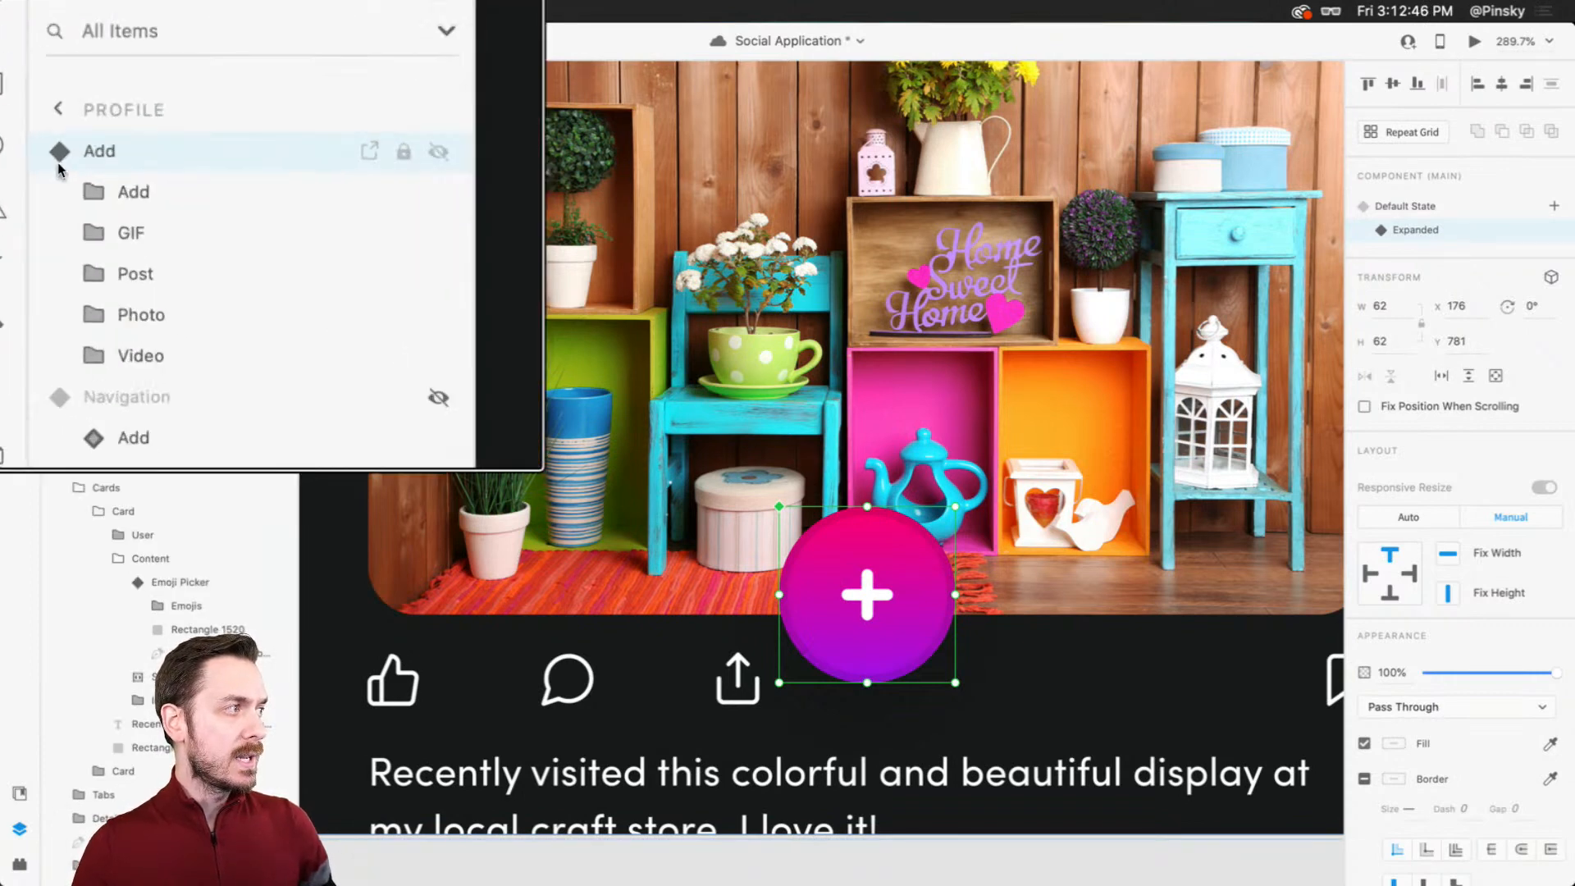
click(115, 205)
shift+click(123, 275)
key(shift+Up)
key(shift+Up)
key(shift+Up)
key(shift+Up)
key(shift+Up)
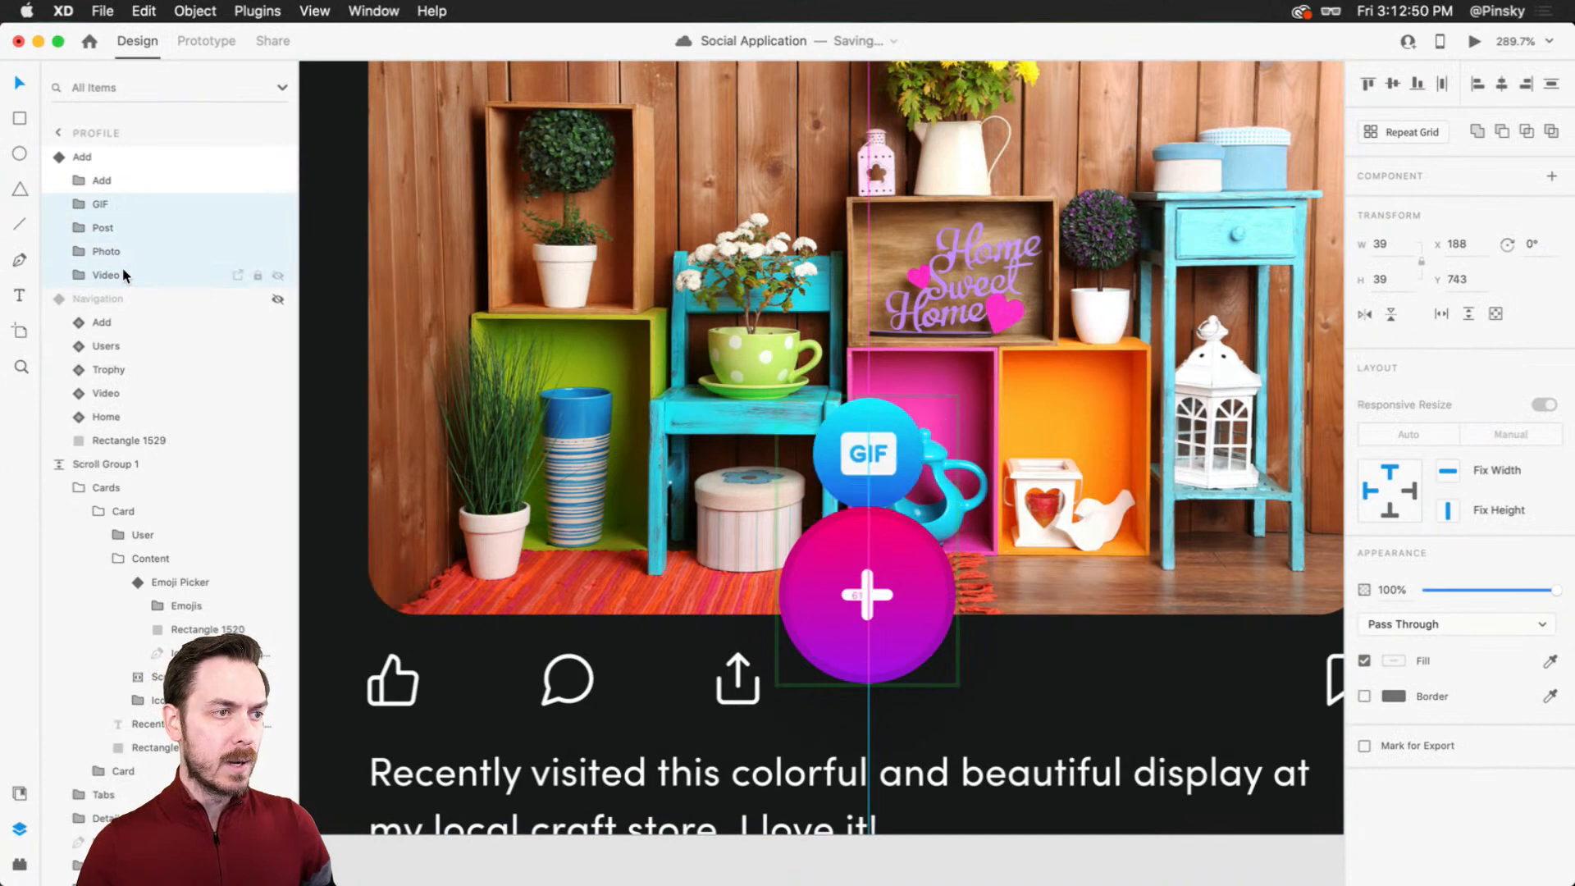
Step: Fan the four buttons around the plus button, with Post and GIF low on opposite sides and Photo and Video above them
drag(871, 448, 1109, 435)
click(890, 534)
click(904, 404)
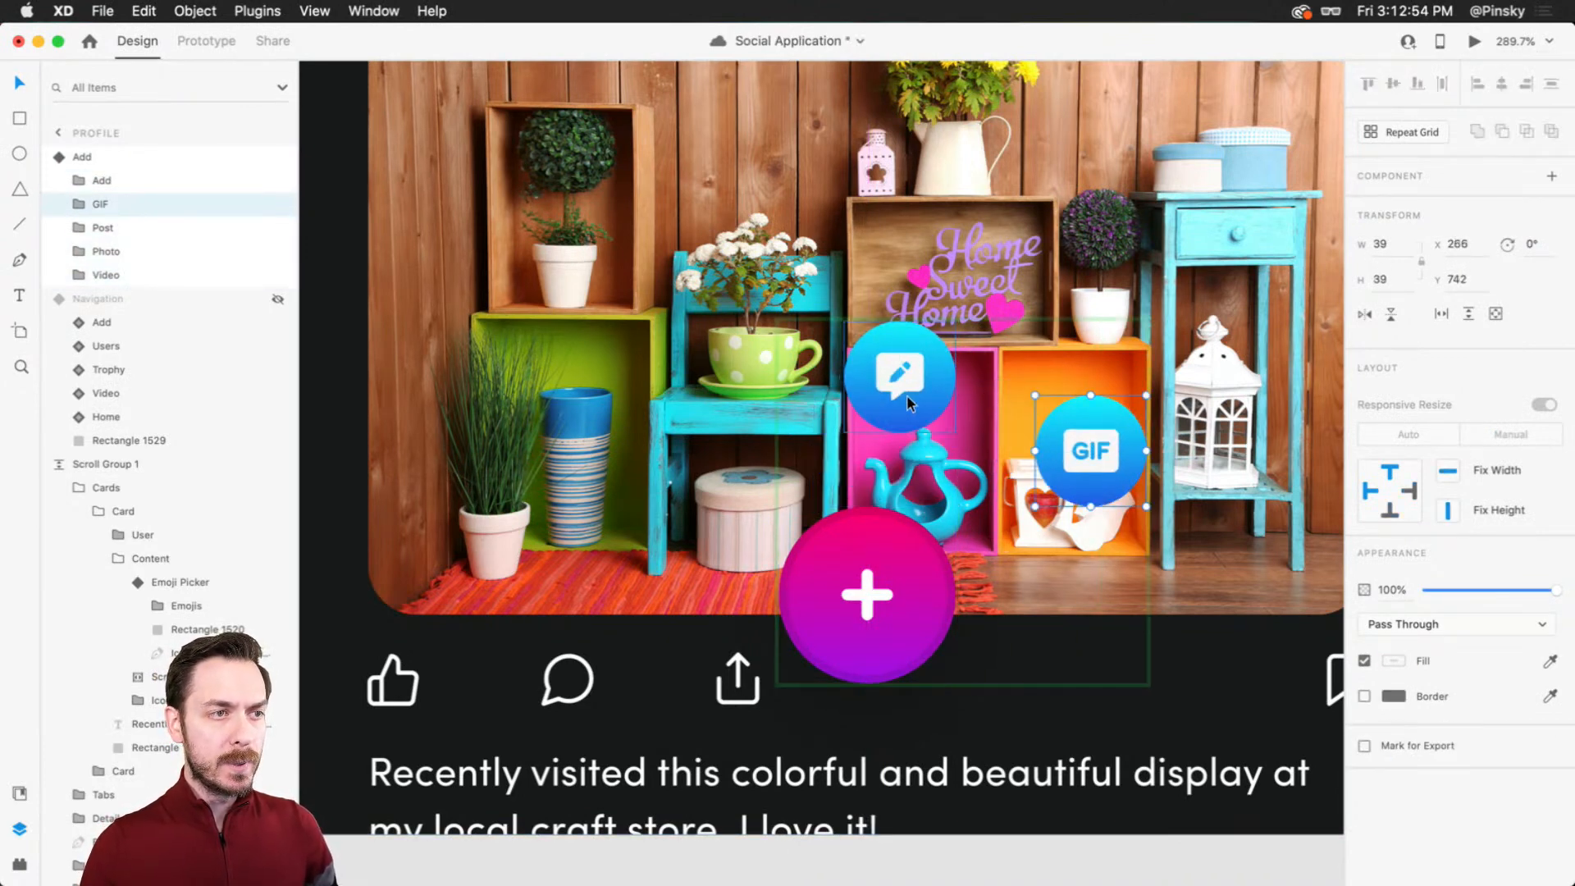
drag(908, 400, 645, 521)
drag(892, 393, 941, 423)
drag(629, 479, 716, 565)
drag(1091, 481, 976, 515)
shift+click(722, 581)
key(super+z)
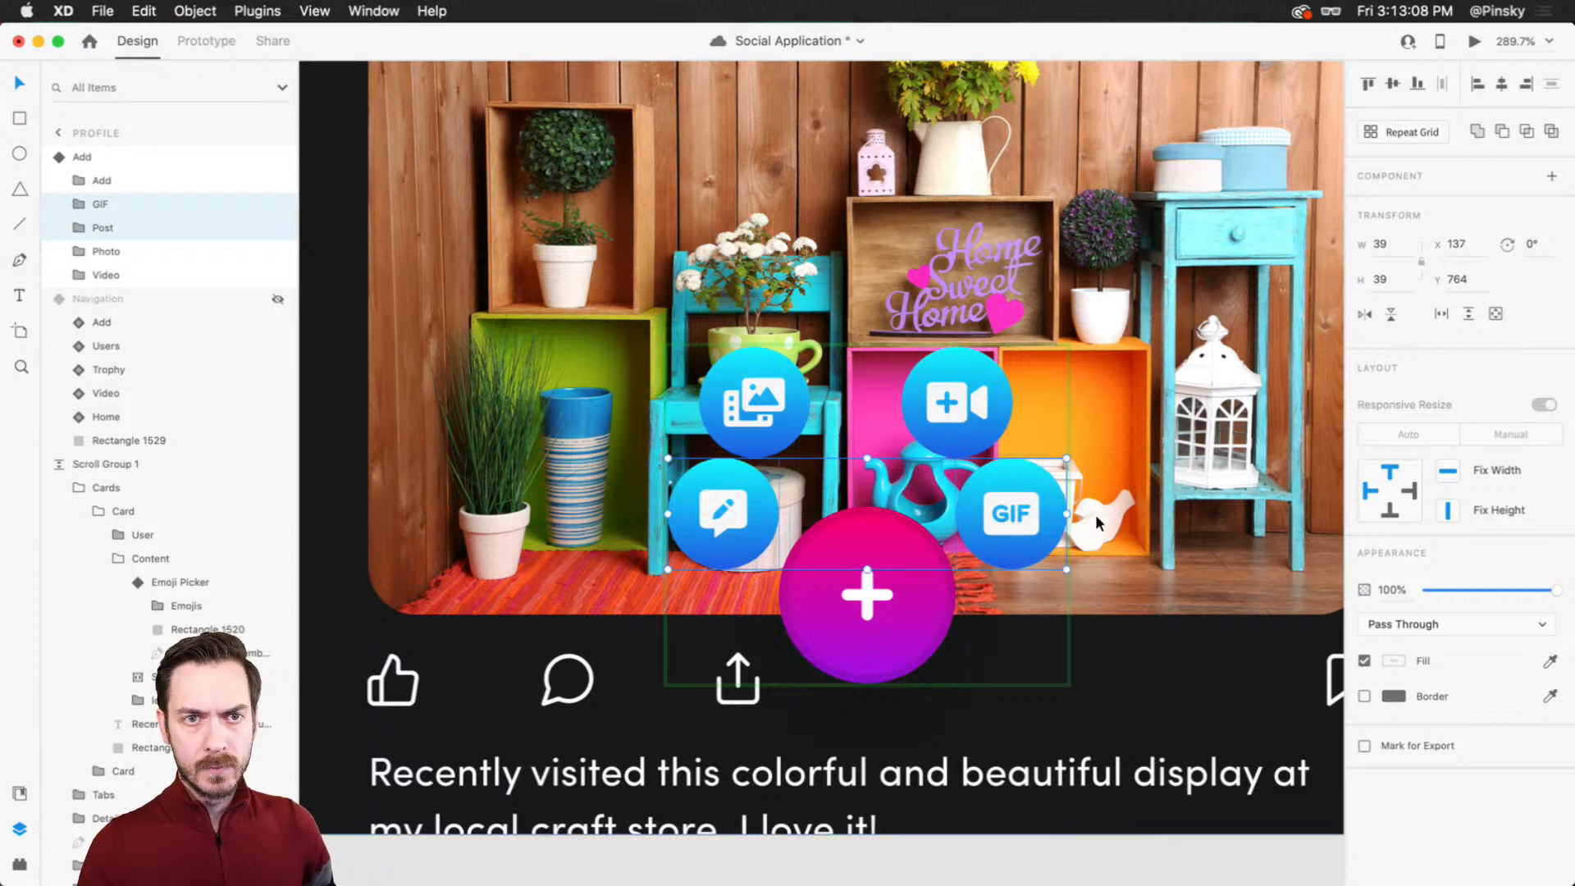
Step: Move the GIF button outward to X 253, Y 764 and the Post button outward to X 124, Y 764
mouse_move(163, 219)
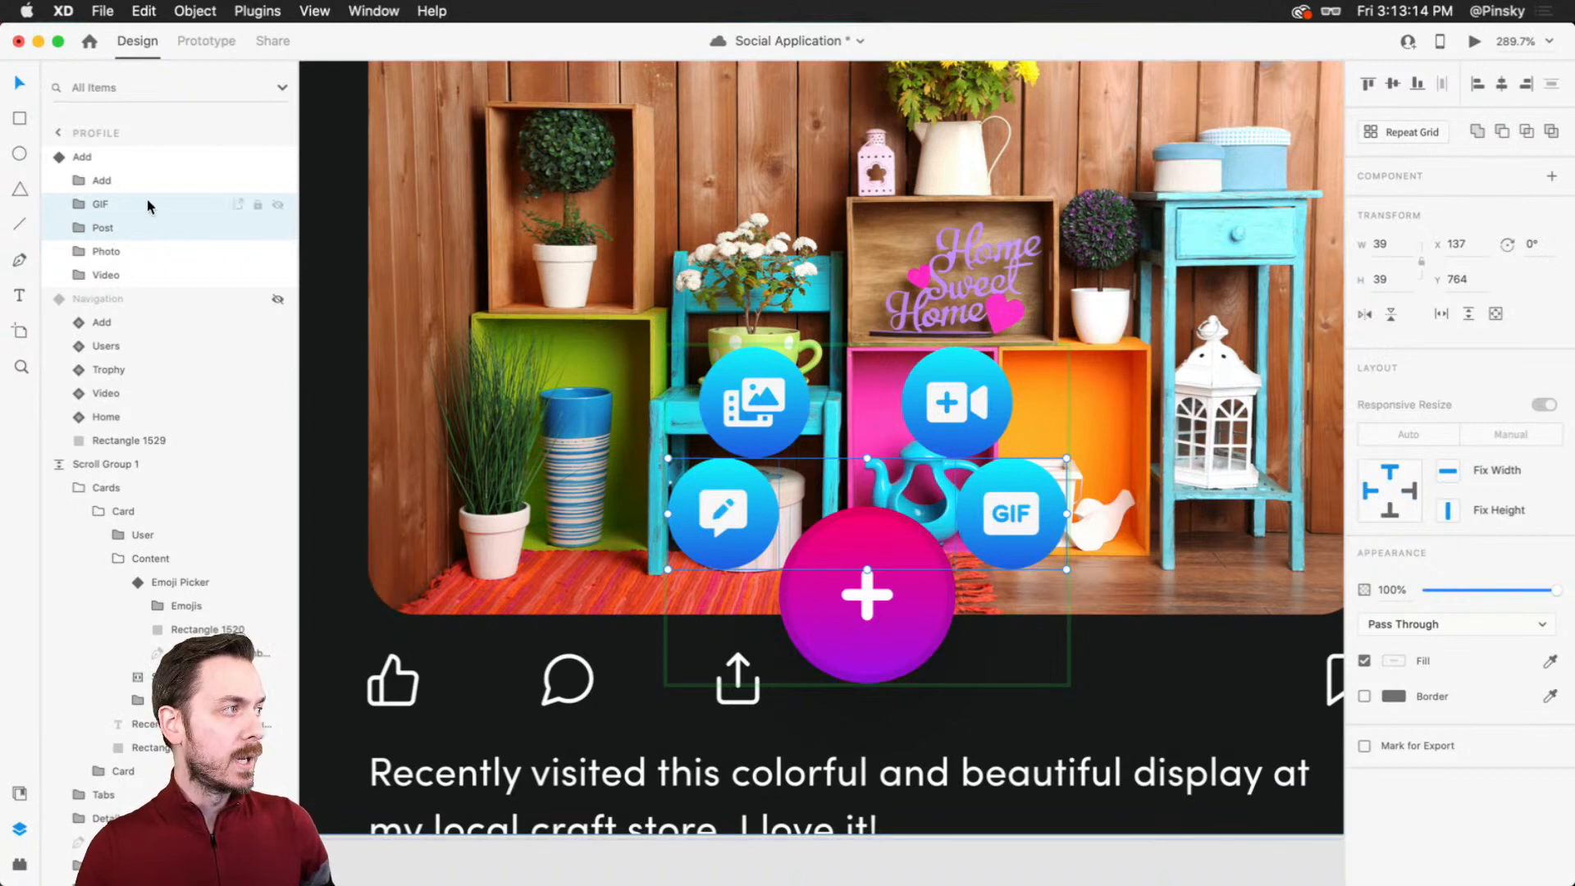
click(1014, 511)
drag(1014, 510, 1057, 512)
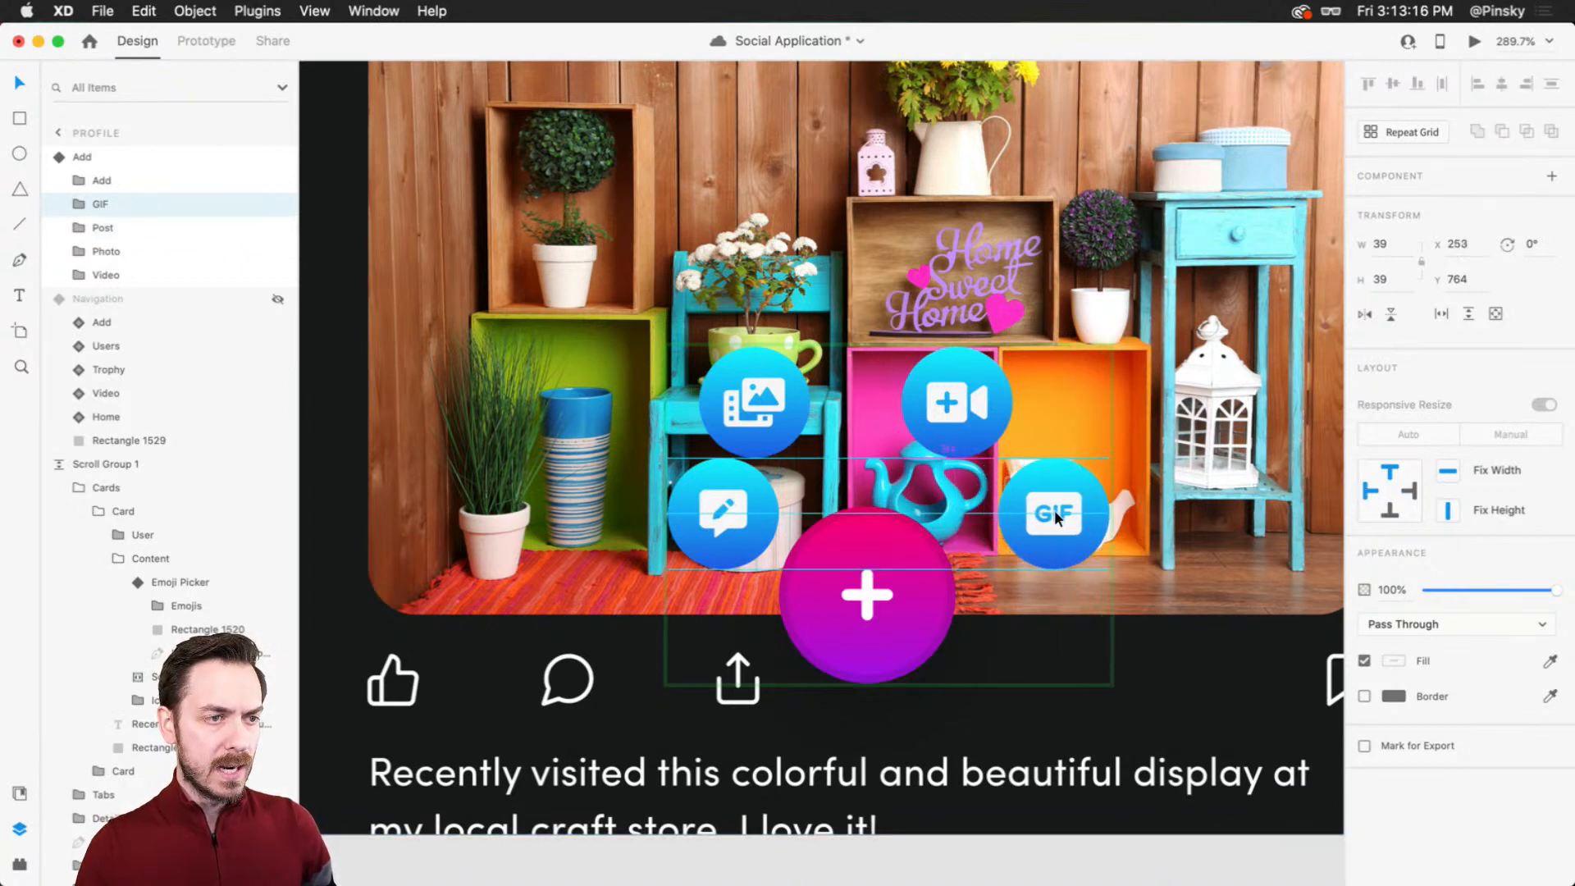
drag(780, 521, 709, 513)
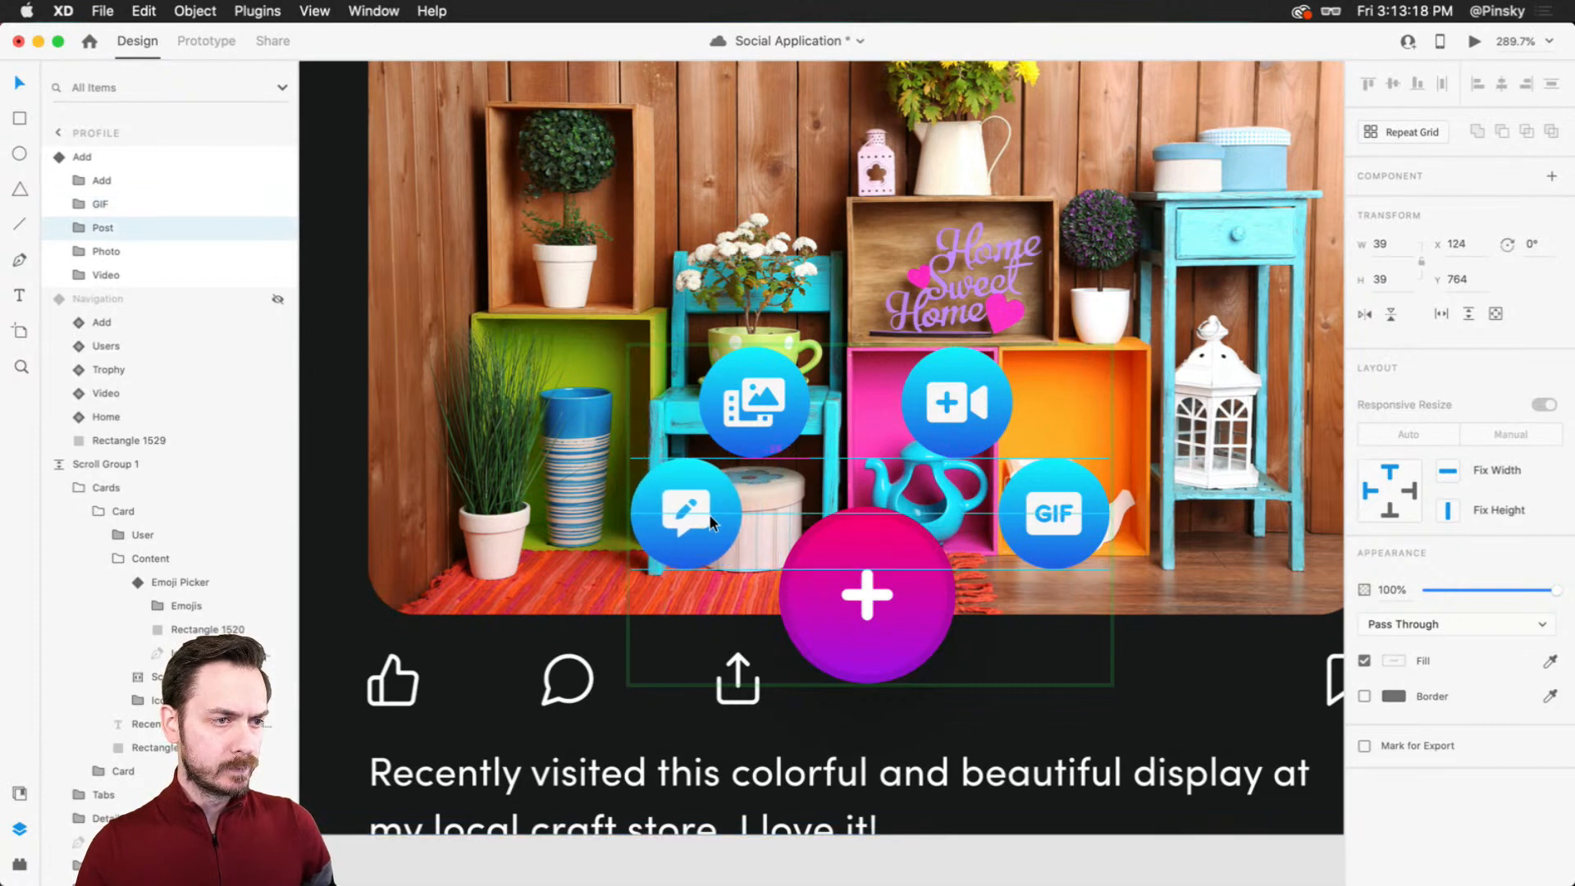
Step: Move the Photo and Video buttons closer together above the plus button, to X 159 and X 216 at Y 722
drag(774, 410, 823, 402)
drag(953, 385, 943, 379)
shift+click(803, 394)
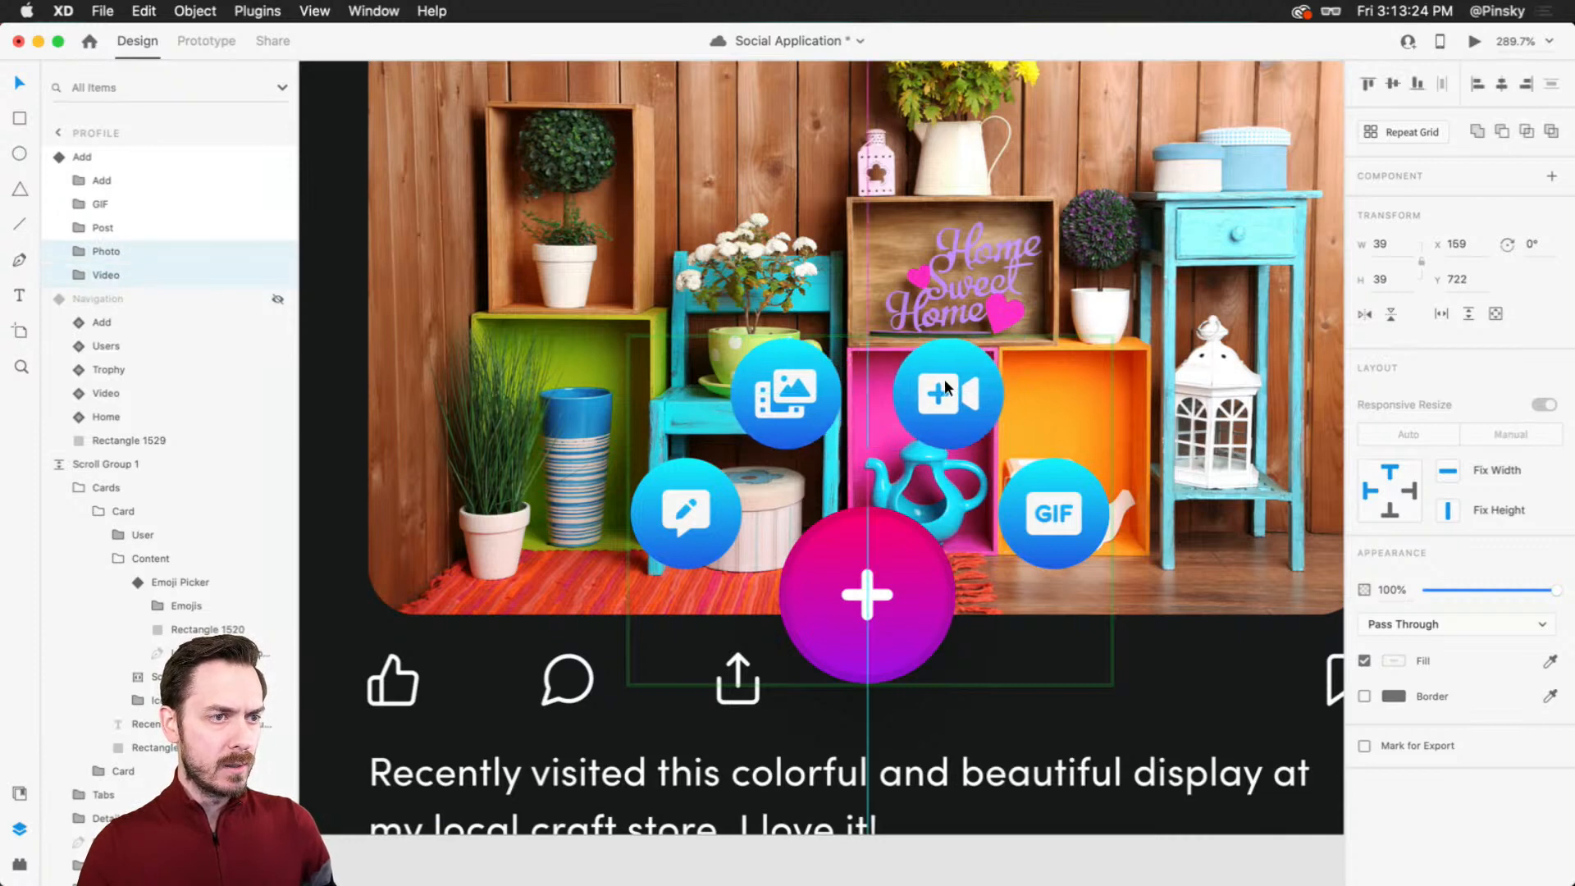
Step: Preview the Profile screen with the expanded buttons, close the preview, and check the button arrangement on the artboard
click(1476, 41)
drag(208, 40, 739, 39)
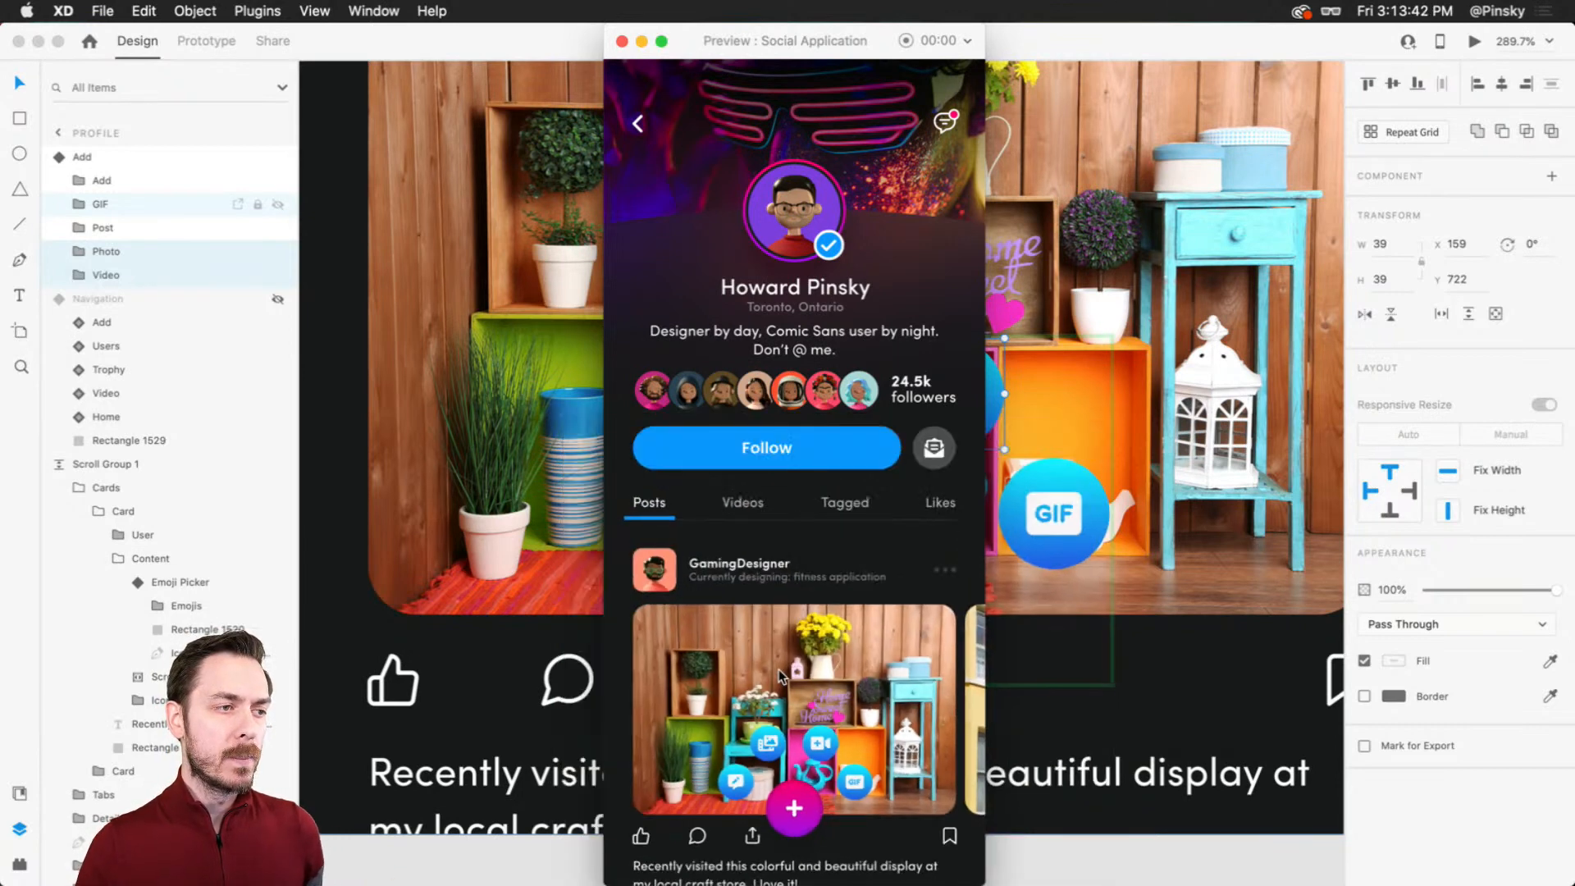
key(super+w)
scroll(850, 516, down, 1)
scroll(851, 517, up, 3)
click(114, 199)
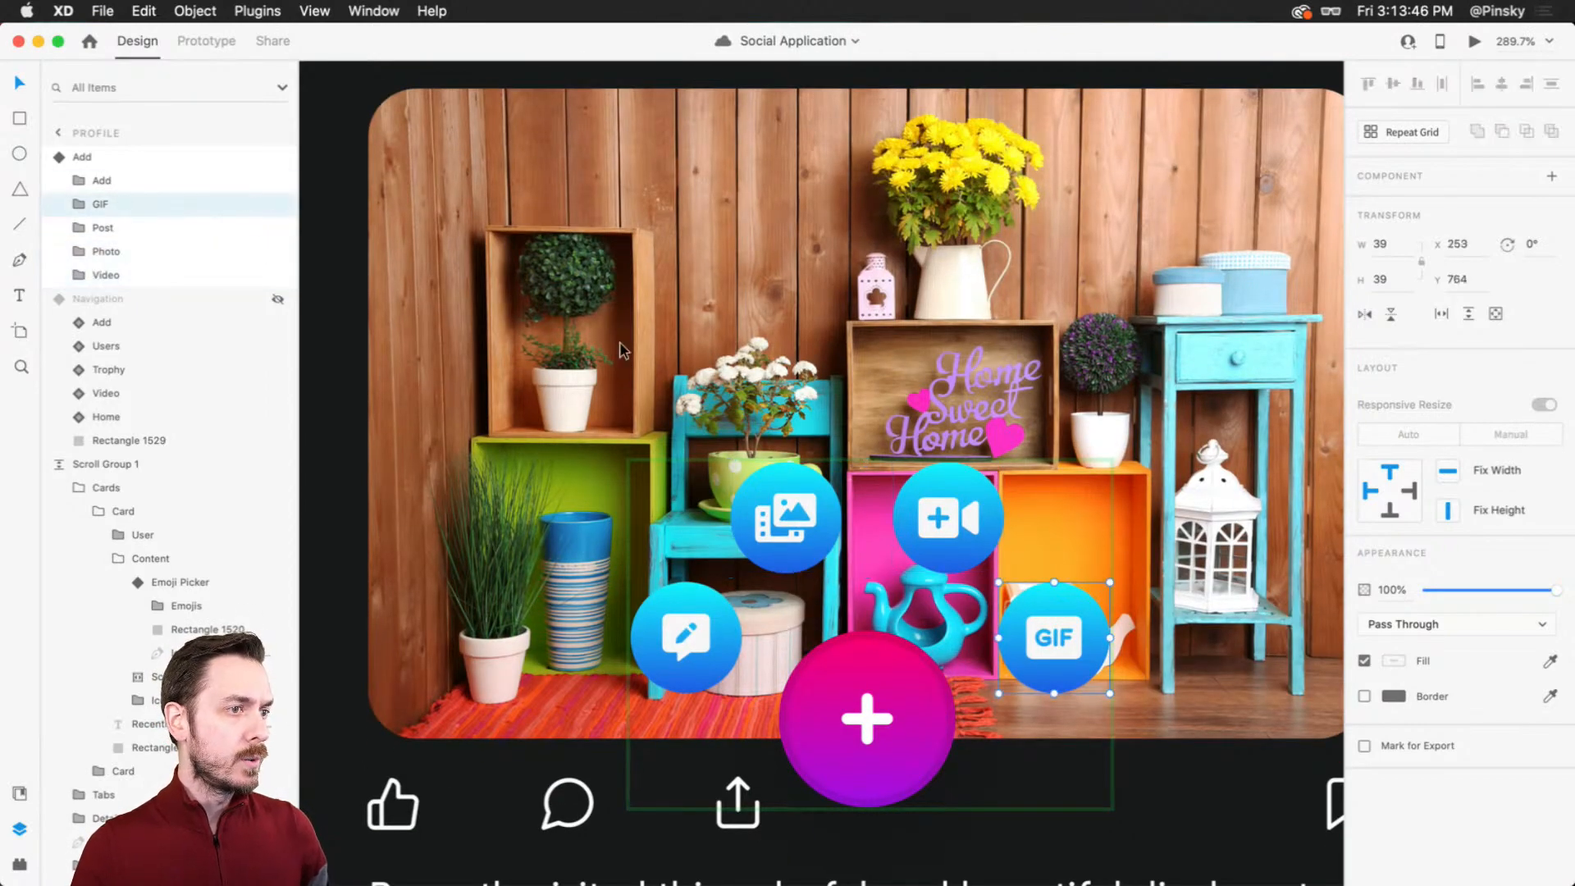
scroll(875, 451, down, 3)
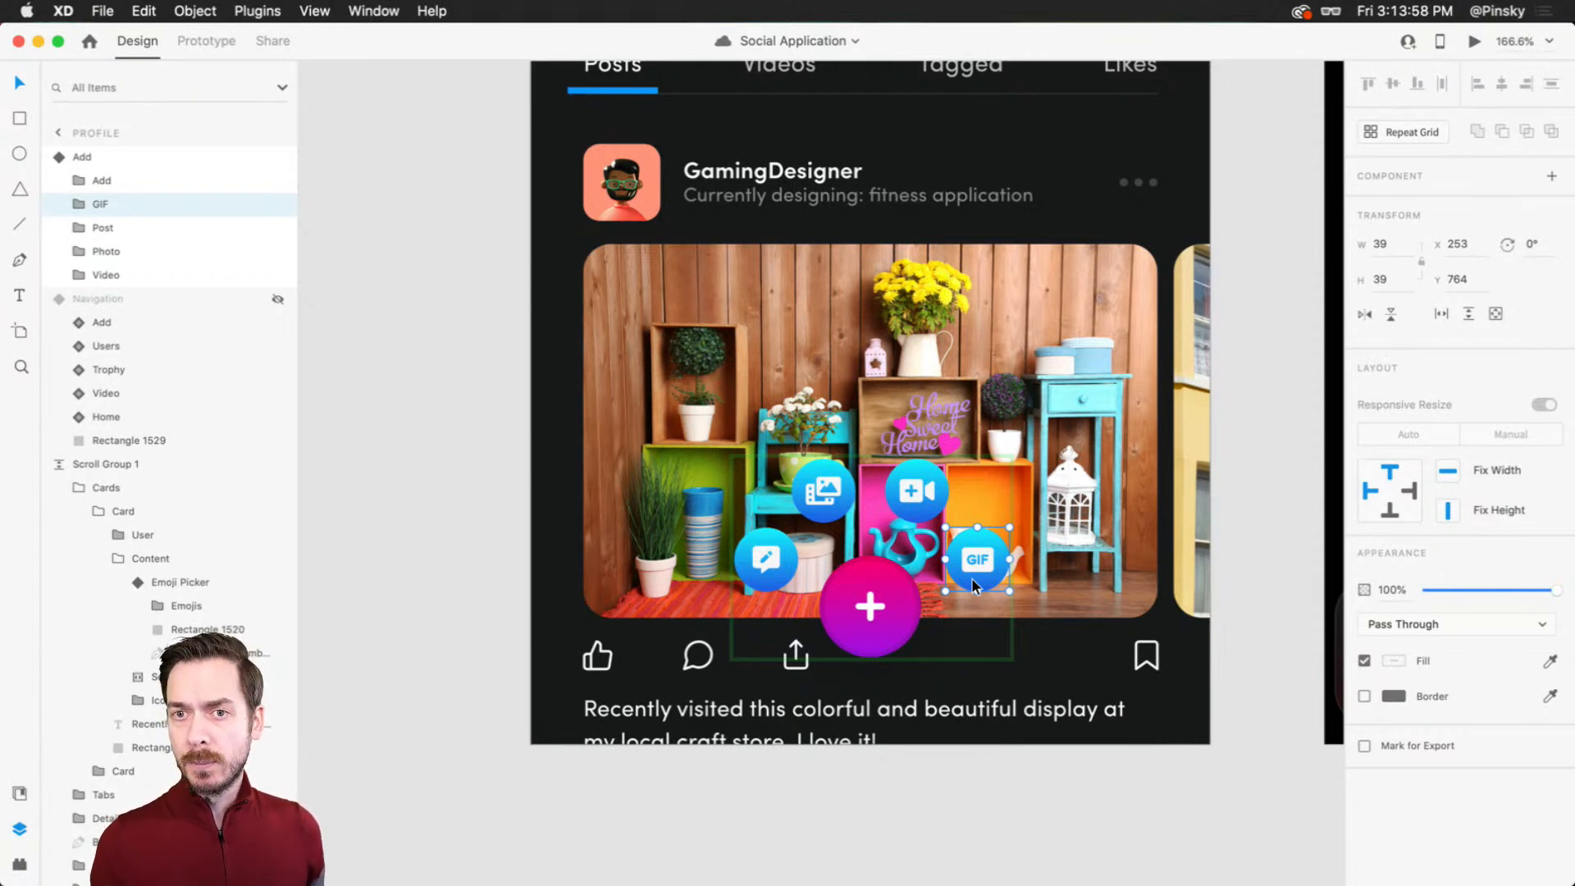
Step: Draw a 414 by 896 rectangle inside the Add component covering the whole Profile artboard and name it Overlay
click(111, 278)
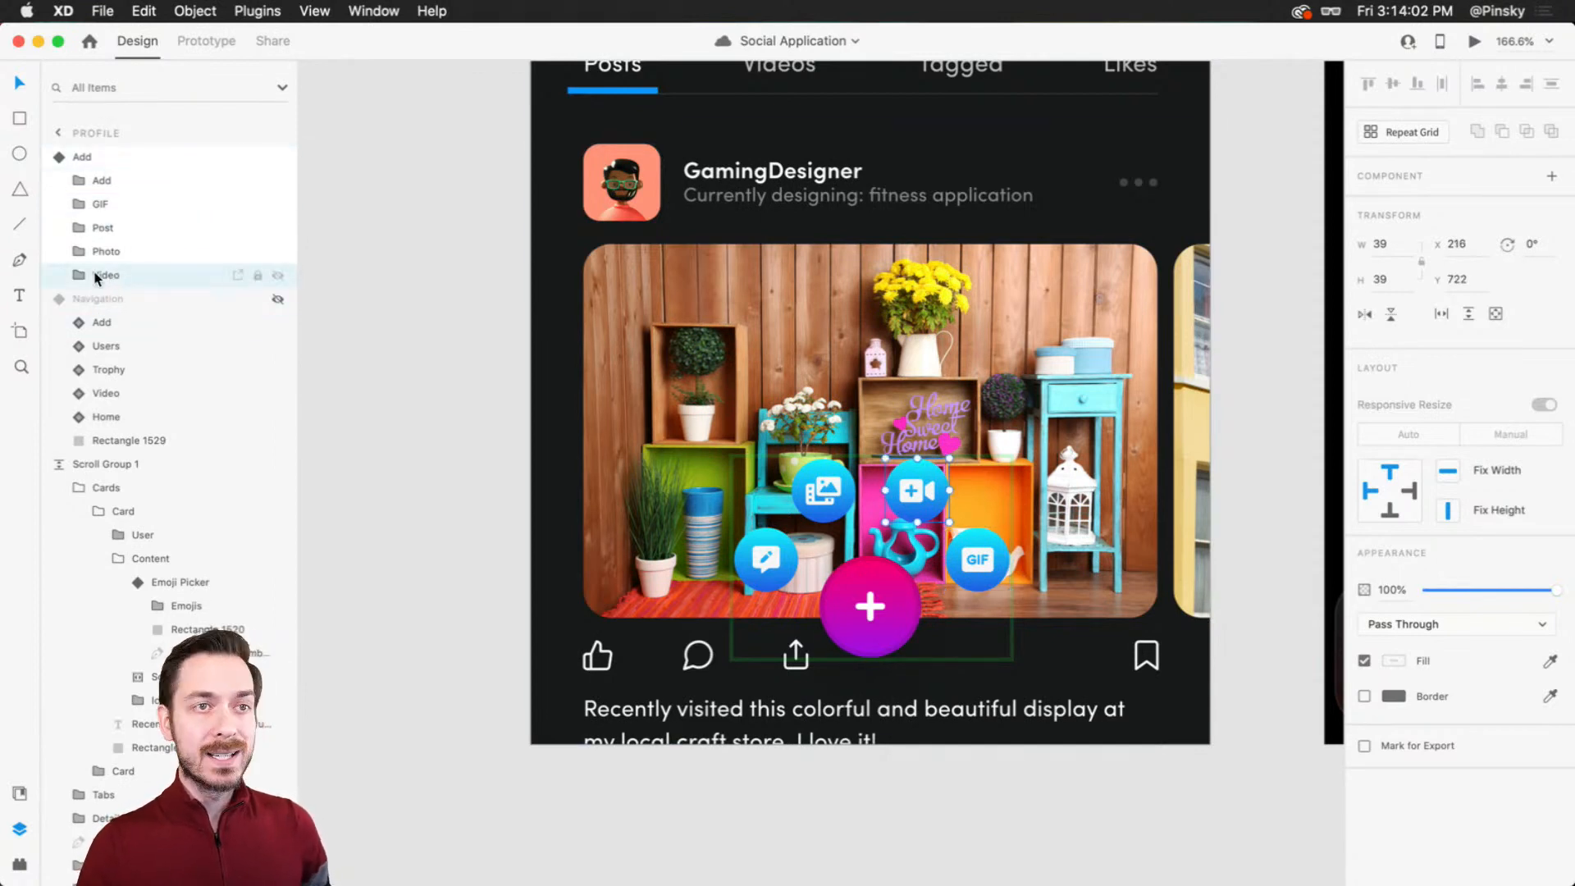
key(r)
drag(532, 749, 1212, 176)
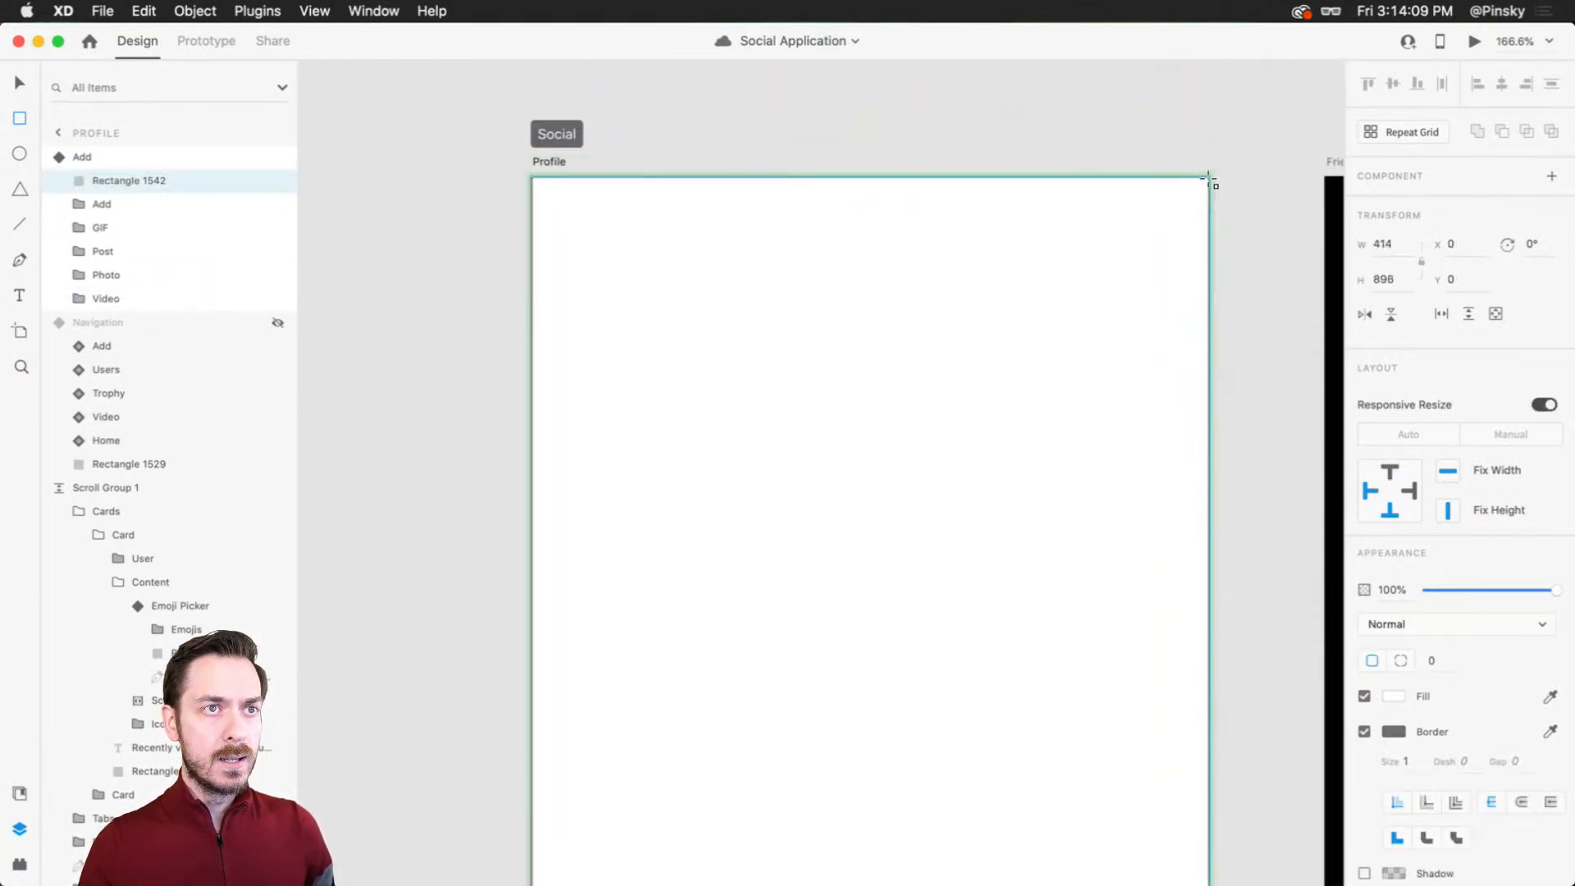
double_click(140, 183)
text(Overlay)
key(Return)
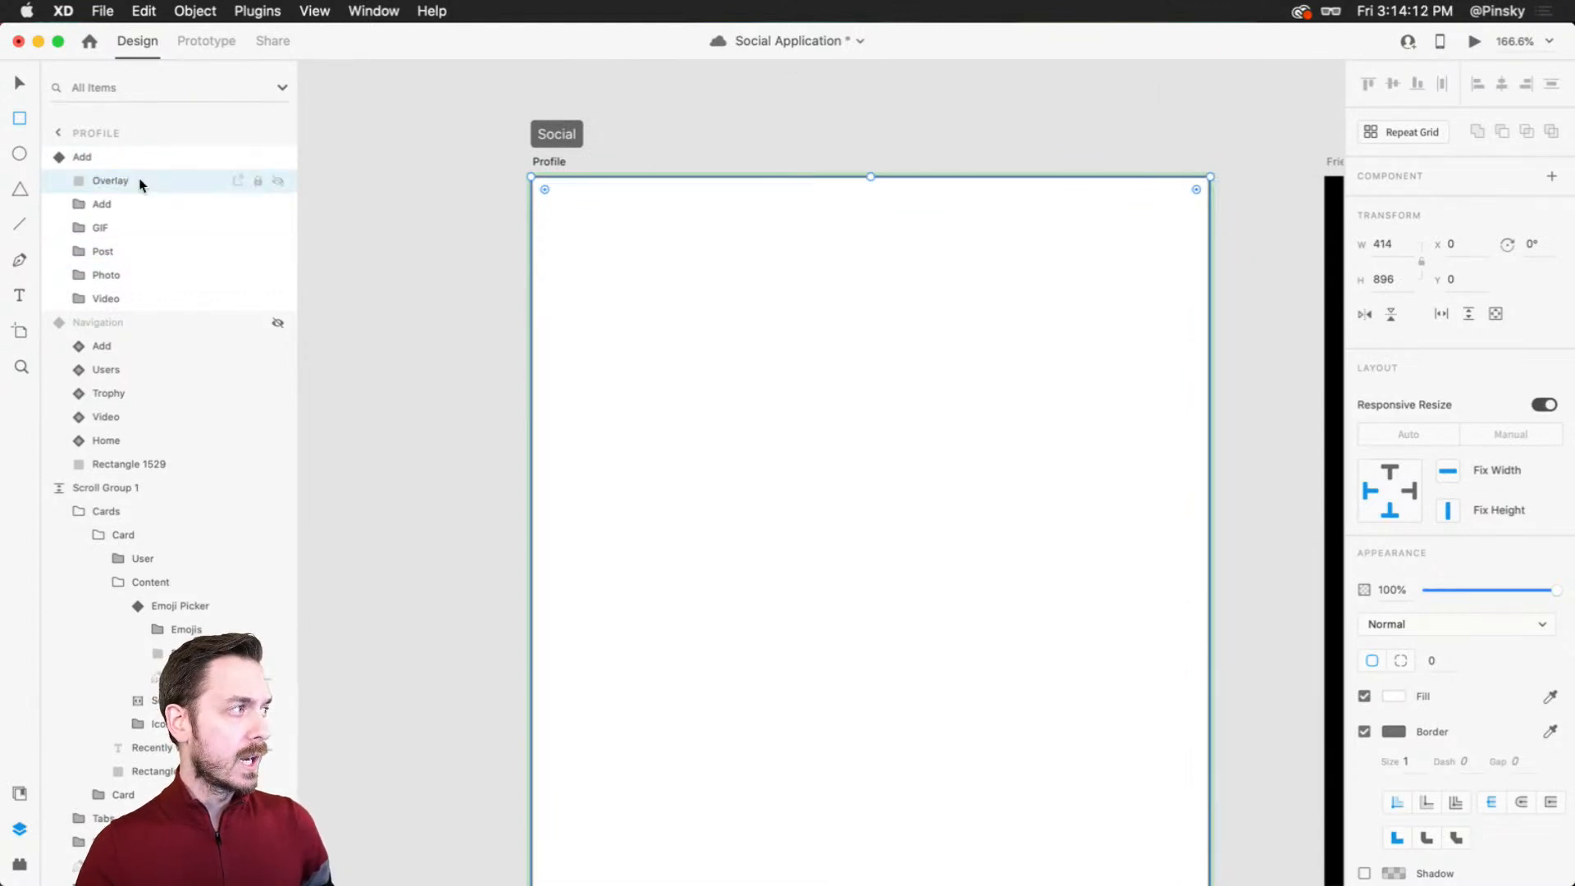
Step: Place the Overlay layer below the Video group and remove its border
drag(190, 176, 98, 307)
click(1364, 731)
scroll(1146, 704, down, 10)
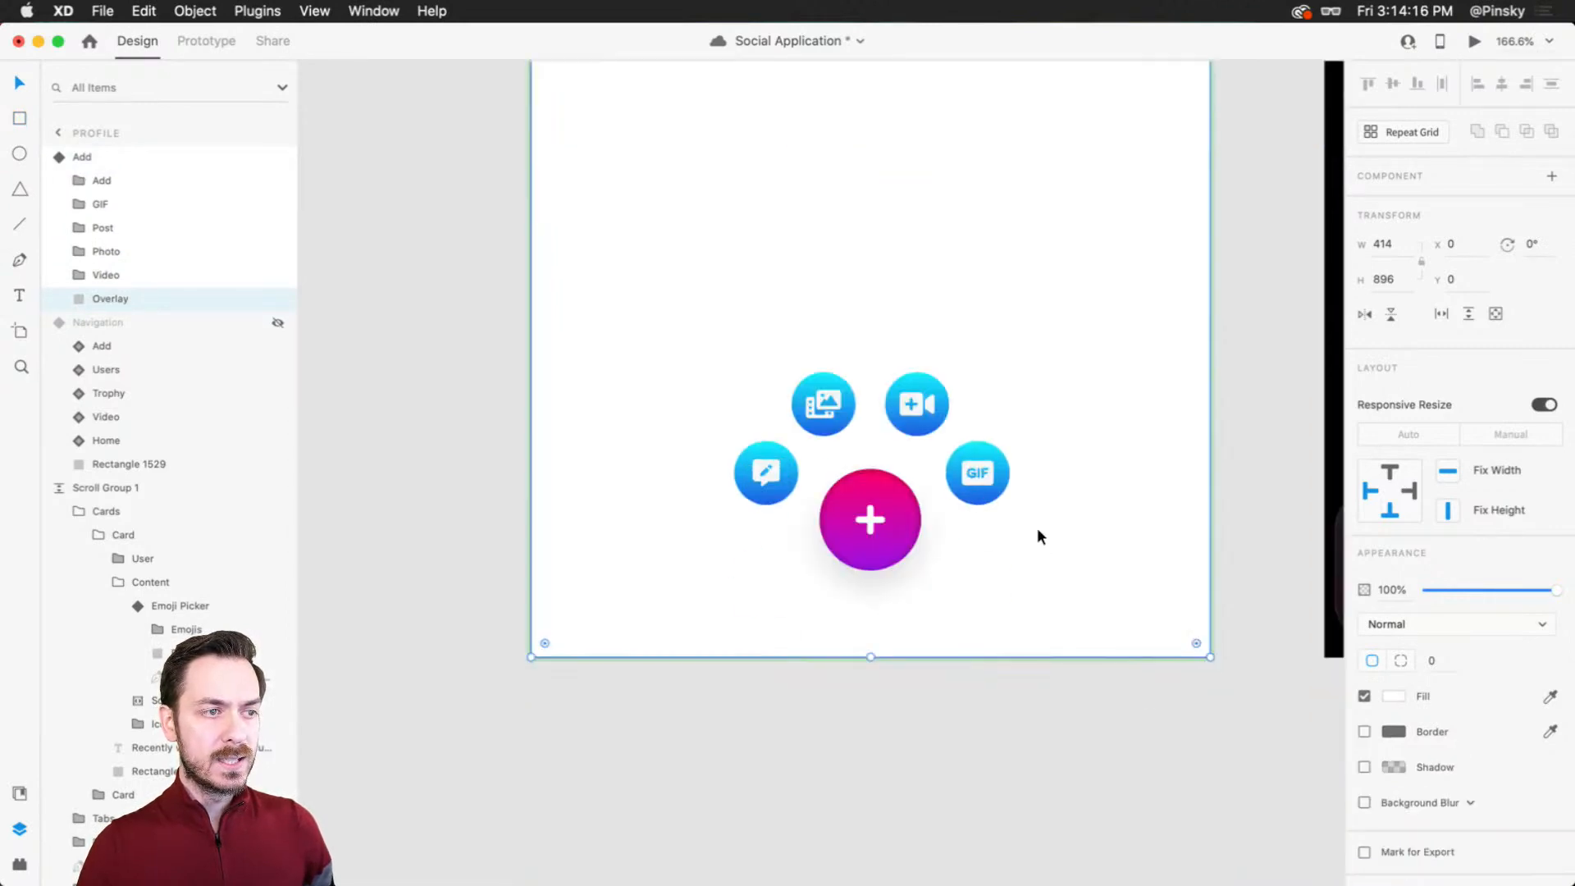
Step: Fill the Overlay rectangle with solid black, keeping its opacity at 100%
click(1394, 696)
drag(1257, 664, 1134, 759)
click(1493, 573)
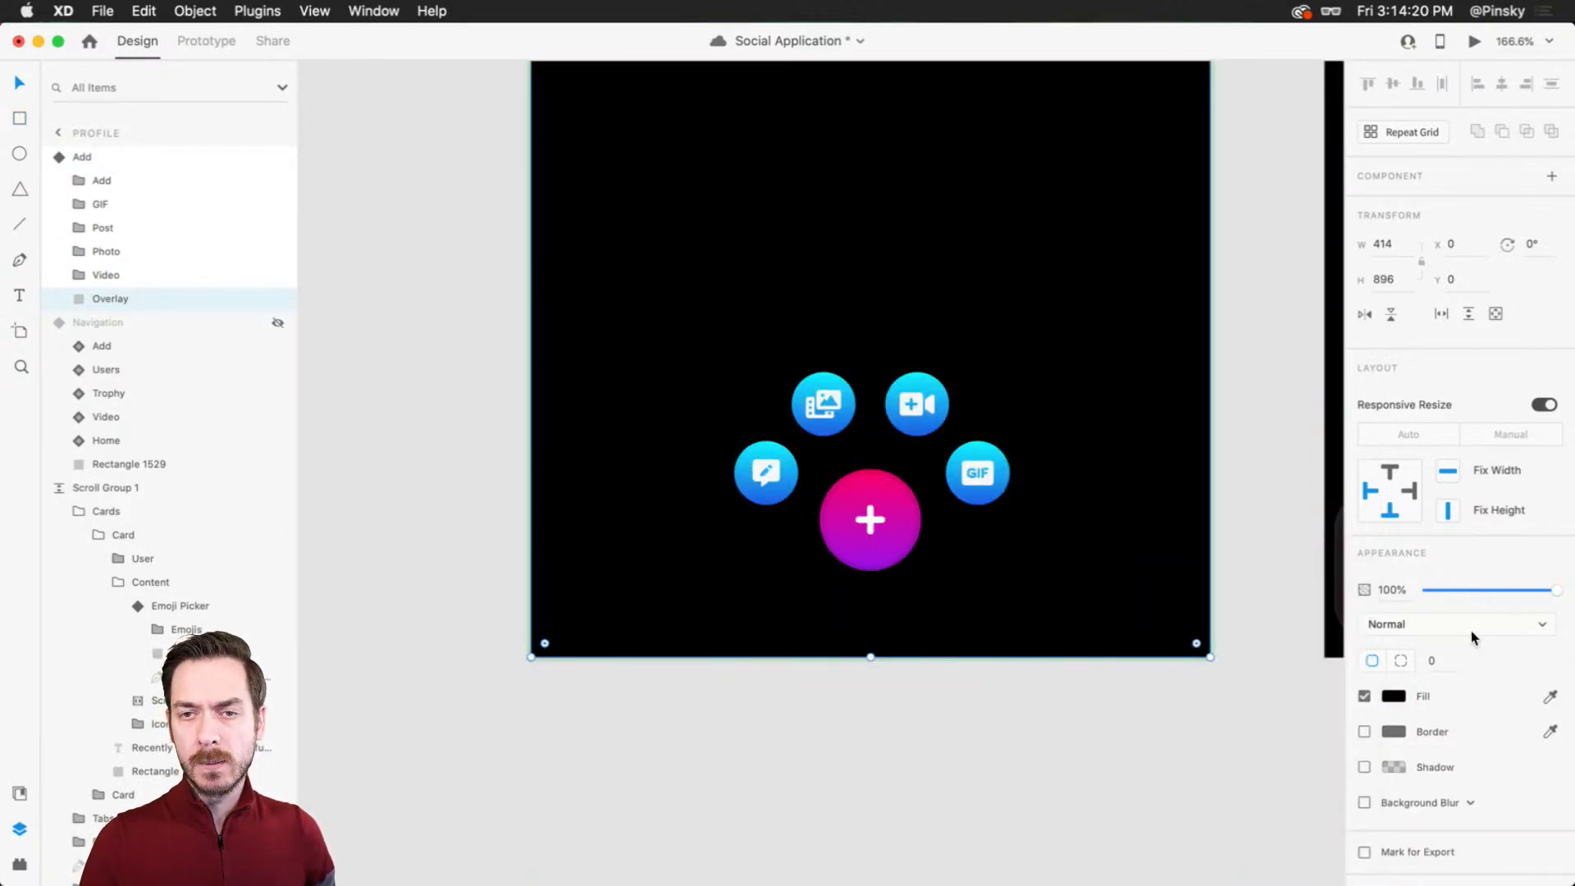
mouse_move(1558, 592)
mouse_down()
mouse_move(1536, 589)
mouse_move(1559, 589)
mouse_up()
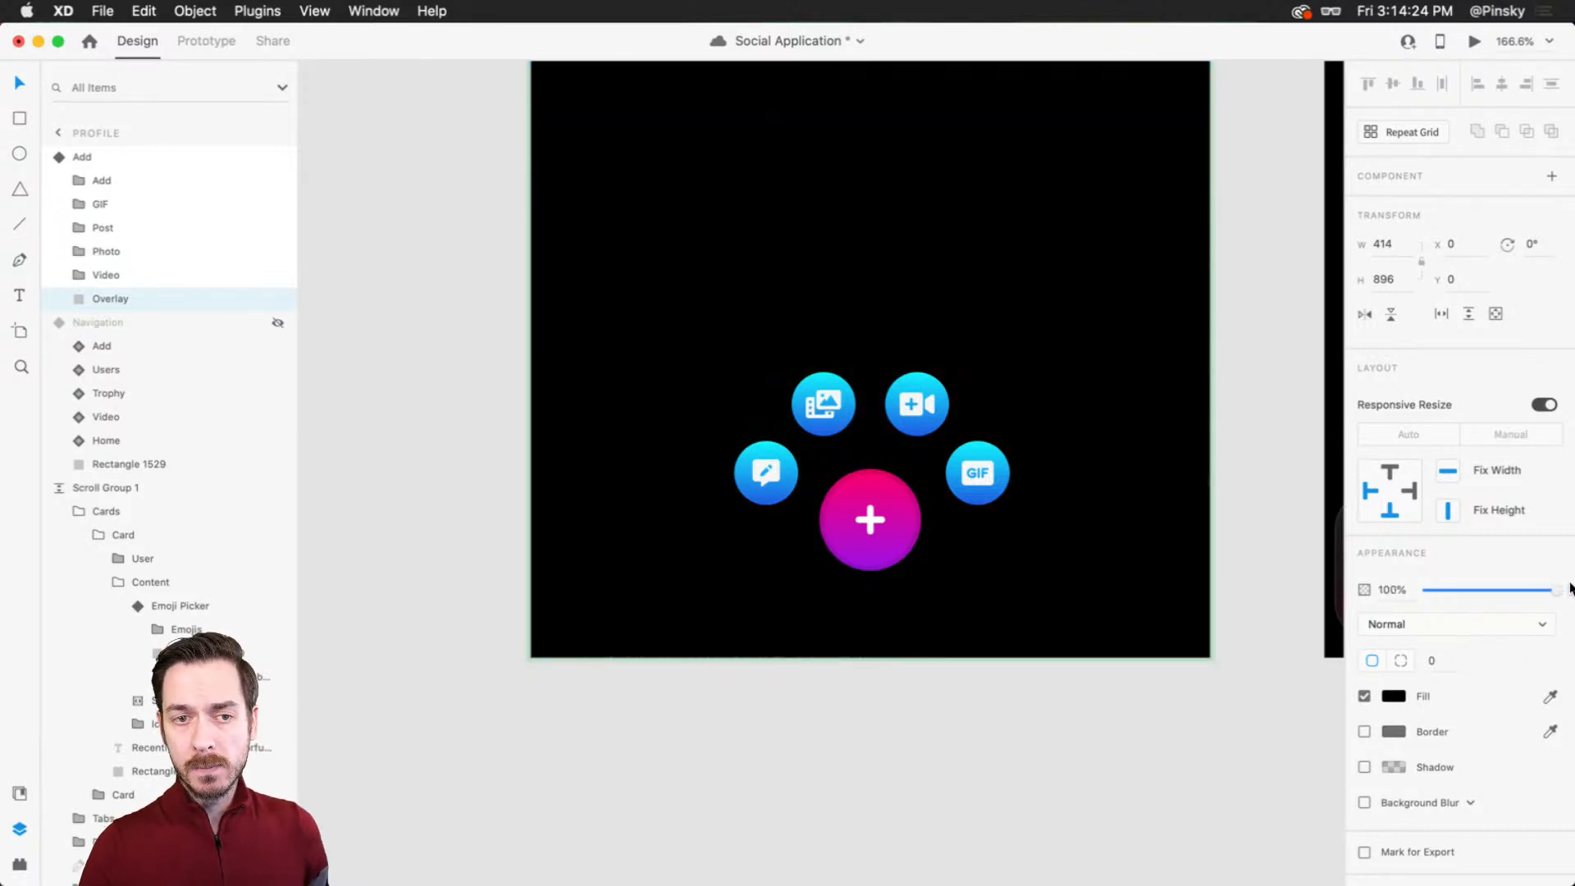
Step: Turn on Background Blur for the Overlay and set its blur amount to 4
click(1365, 801)
scroll(1210, 459, down, 3)
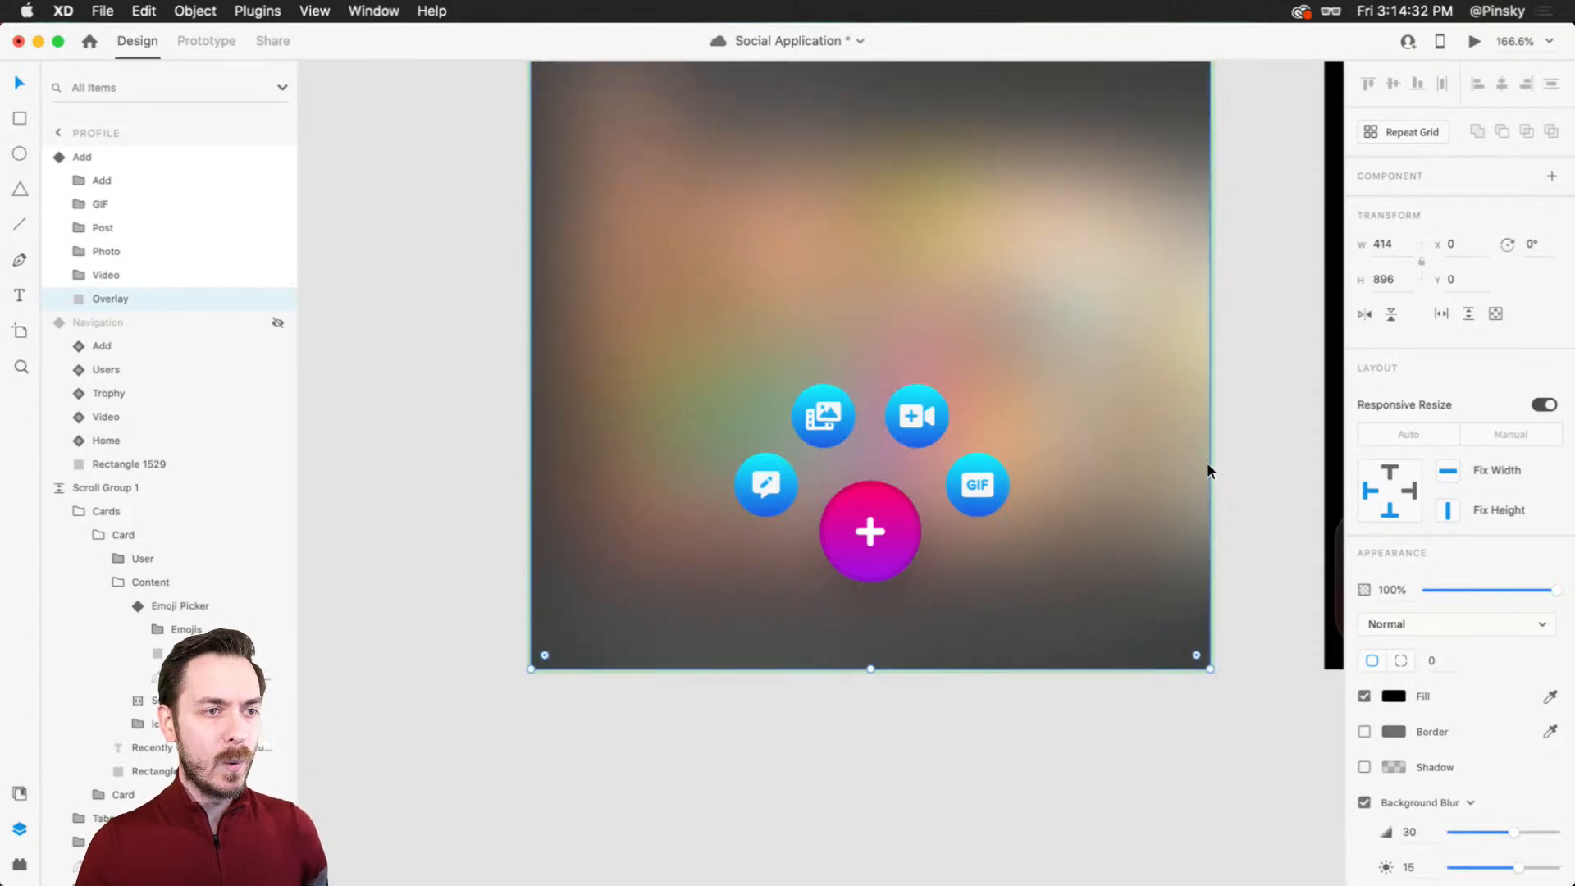
scroll(1222, 303, up, 4)
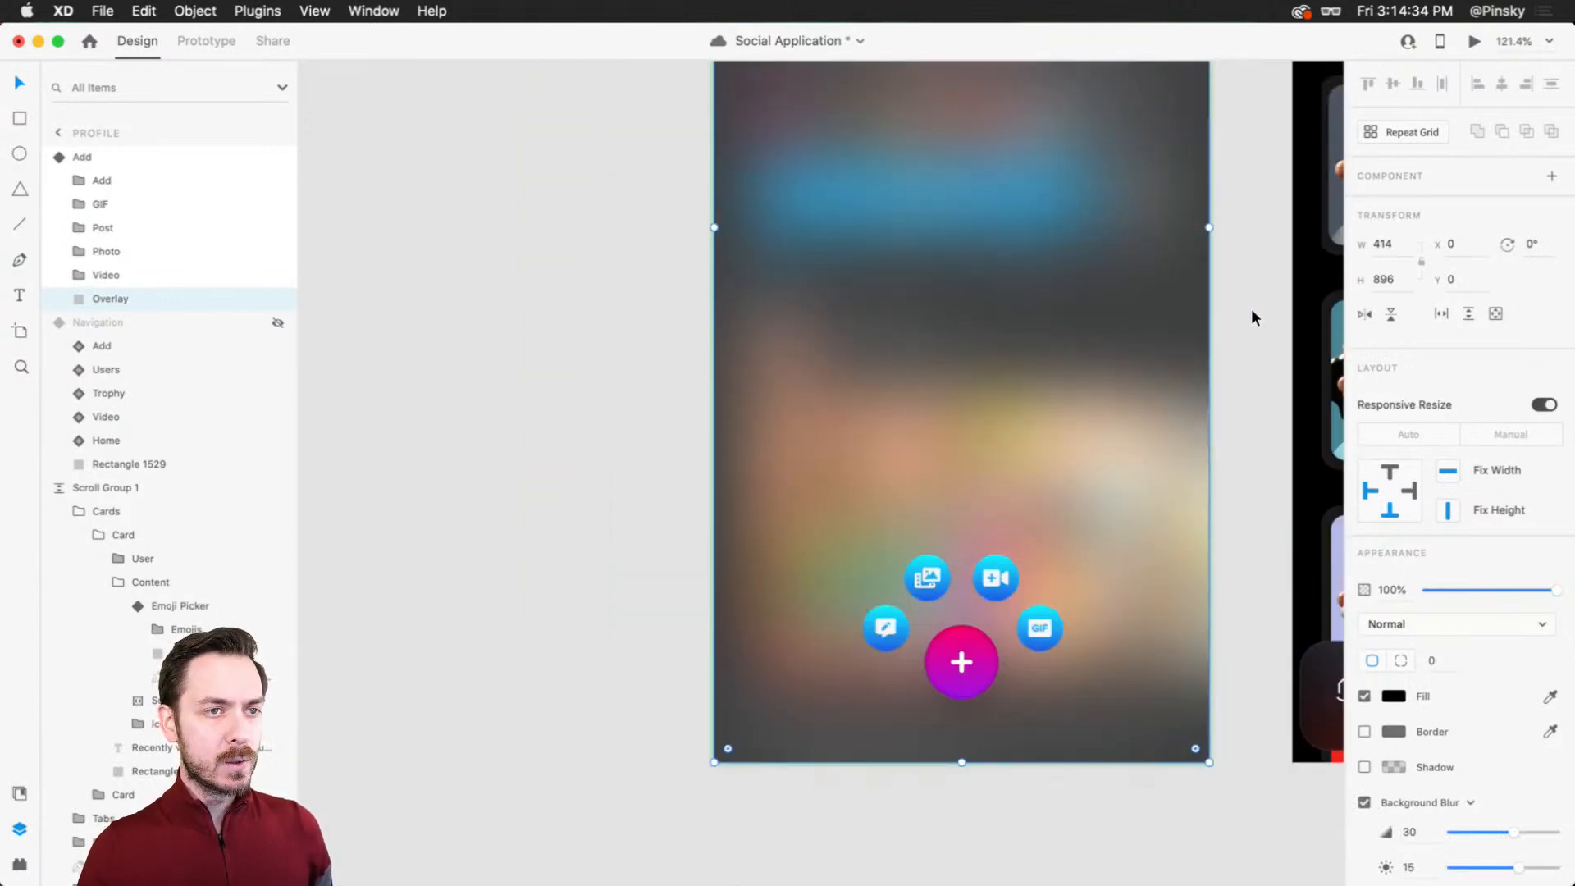
scroll(1236, 325, right, 3)
scroll(1520, 722, down, 2)
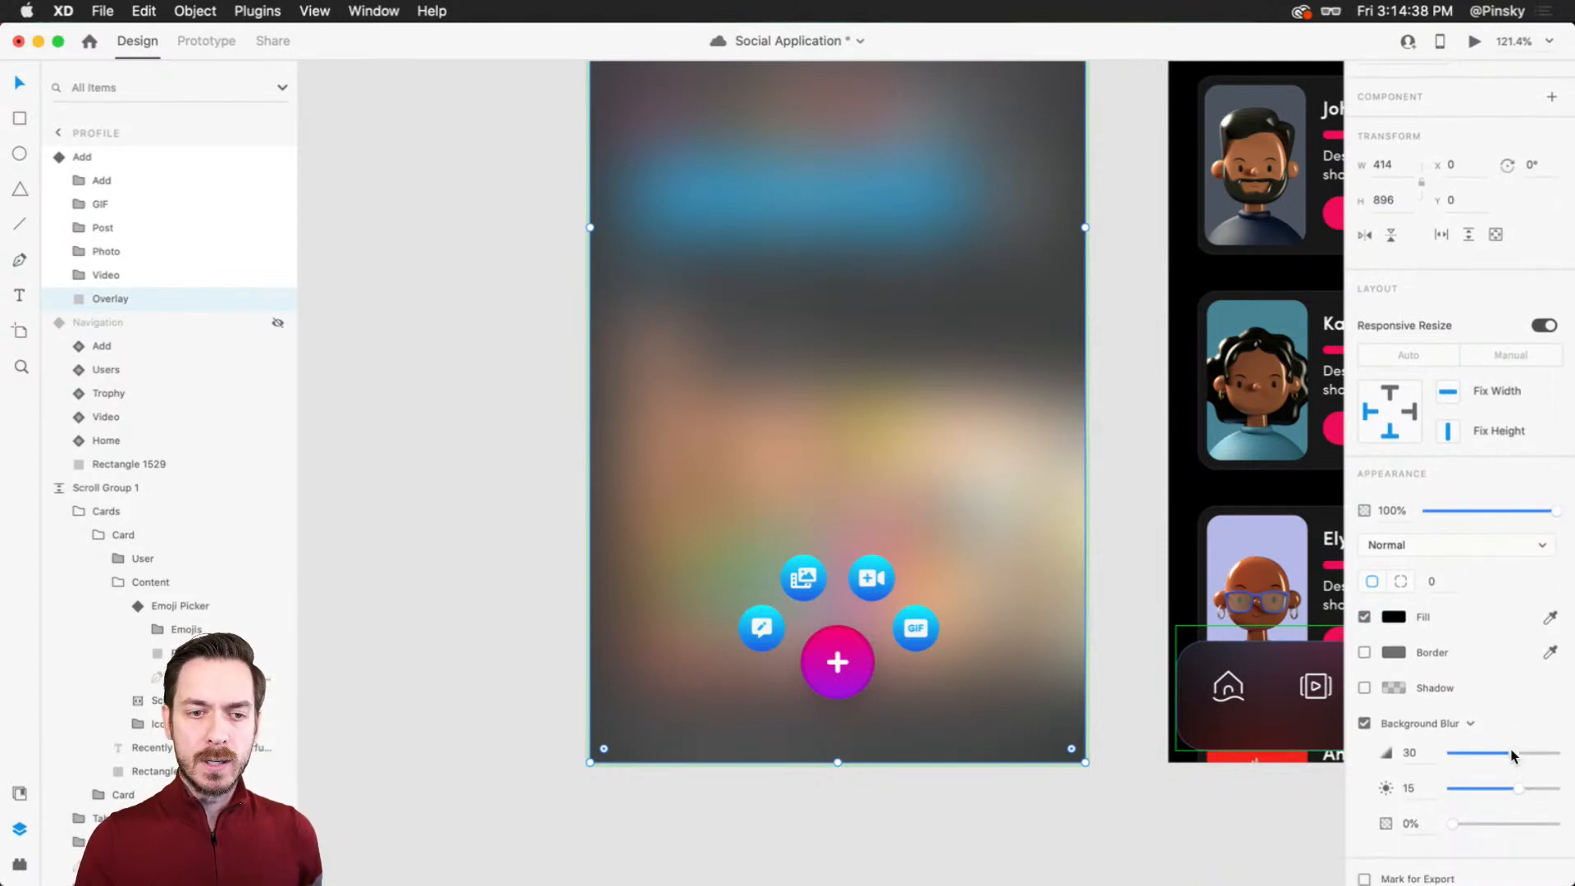
drag(1515, 753, 1551, 757)
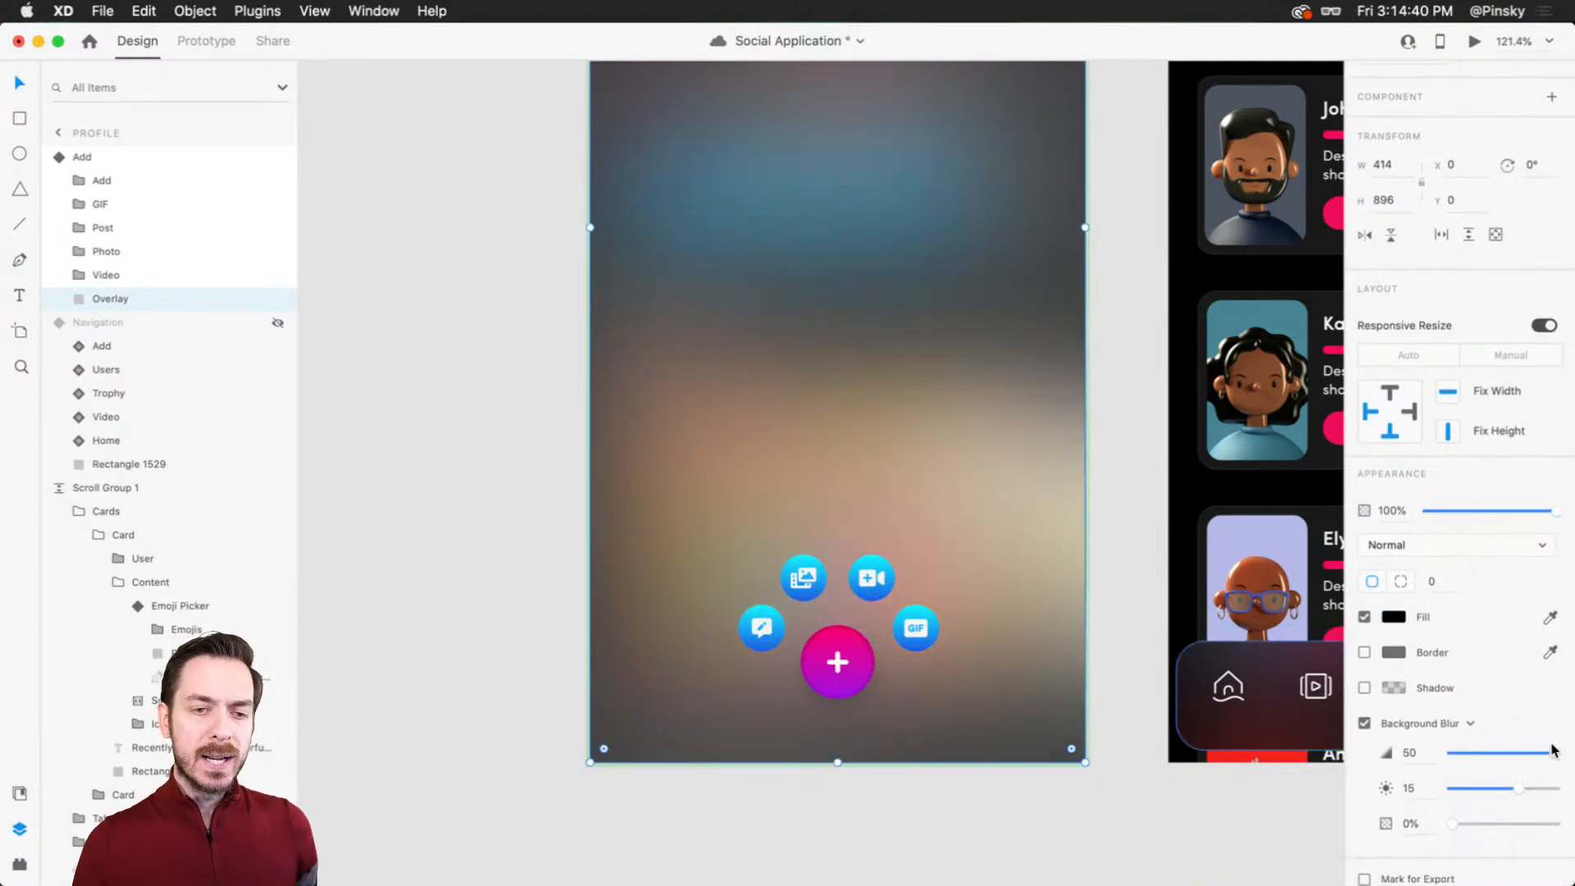
key(super+z)
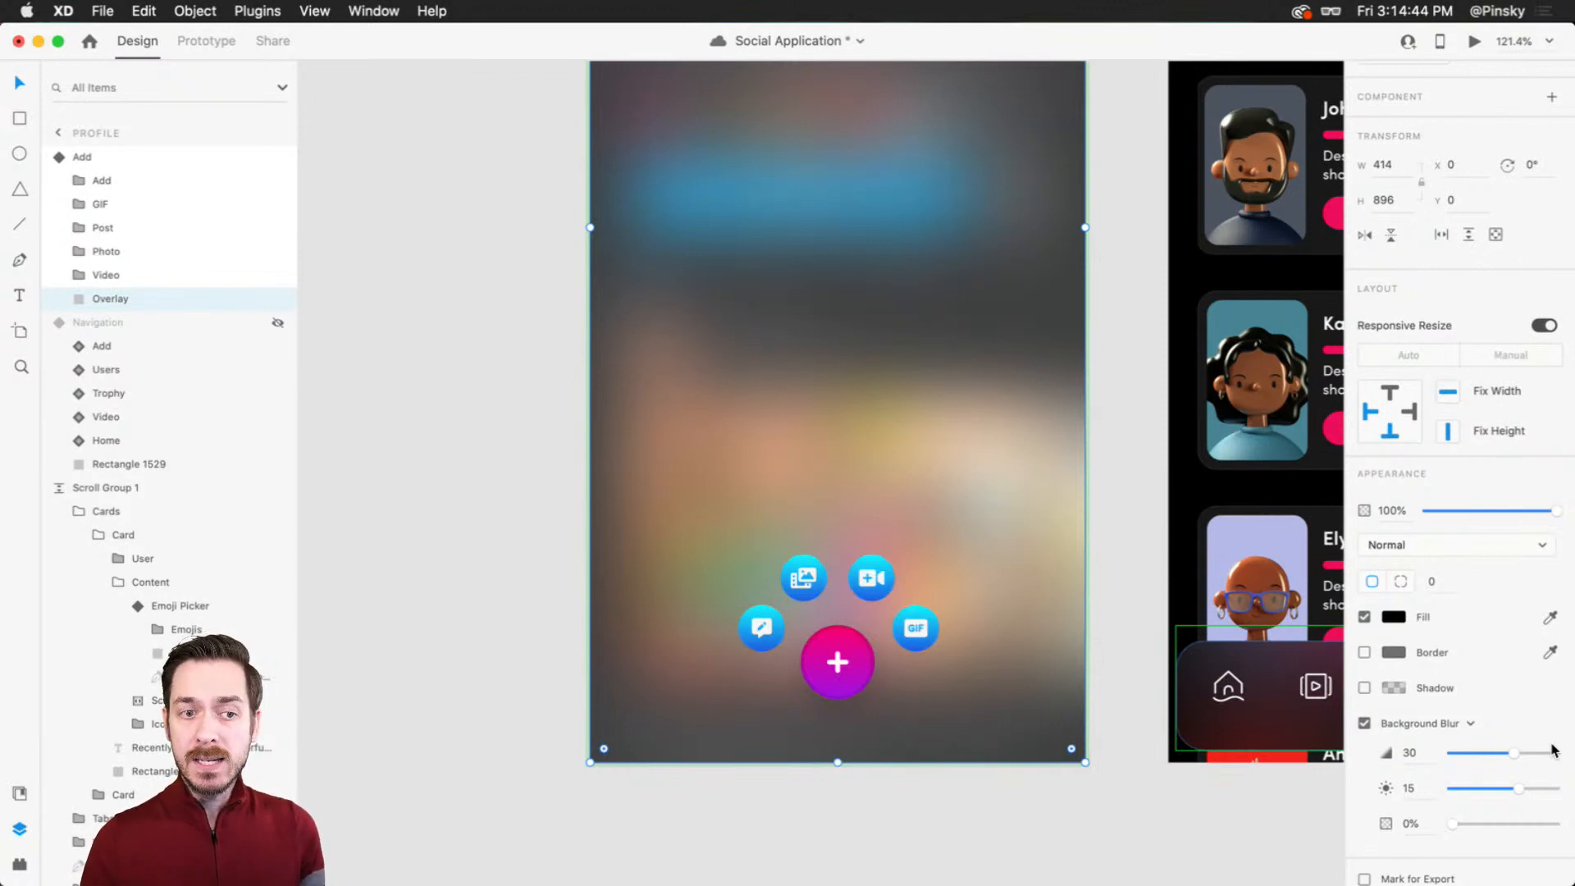
drag(1516, 752, 1461, 752)
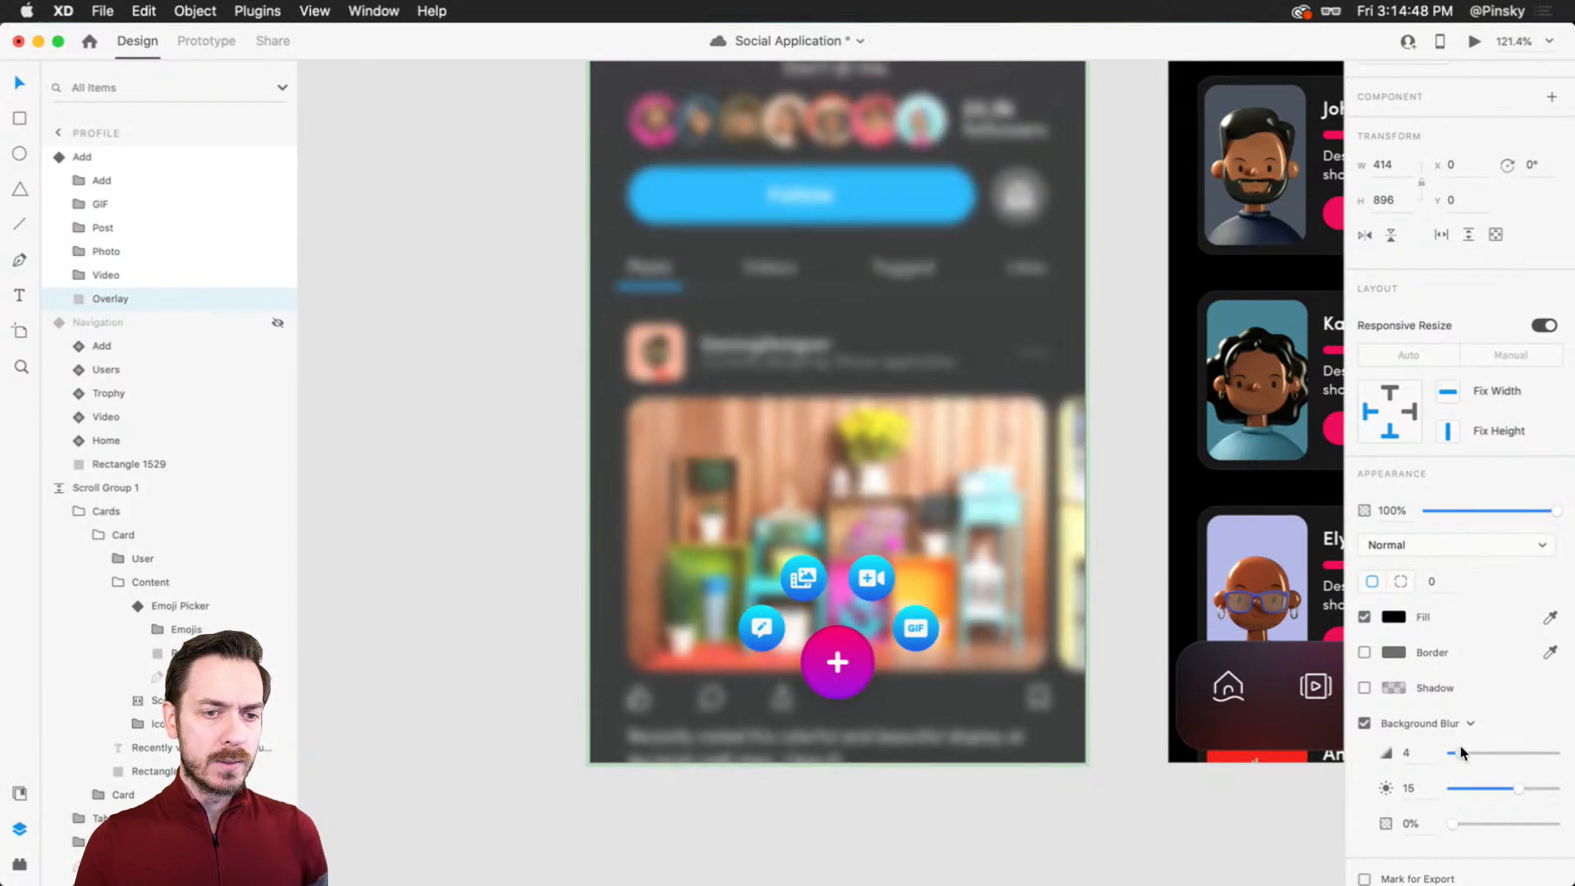
Step: Set the Overlay's background blur to brightness 0, opacity 60%, and blur amount 3
click(1409, 789)
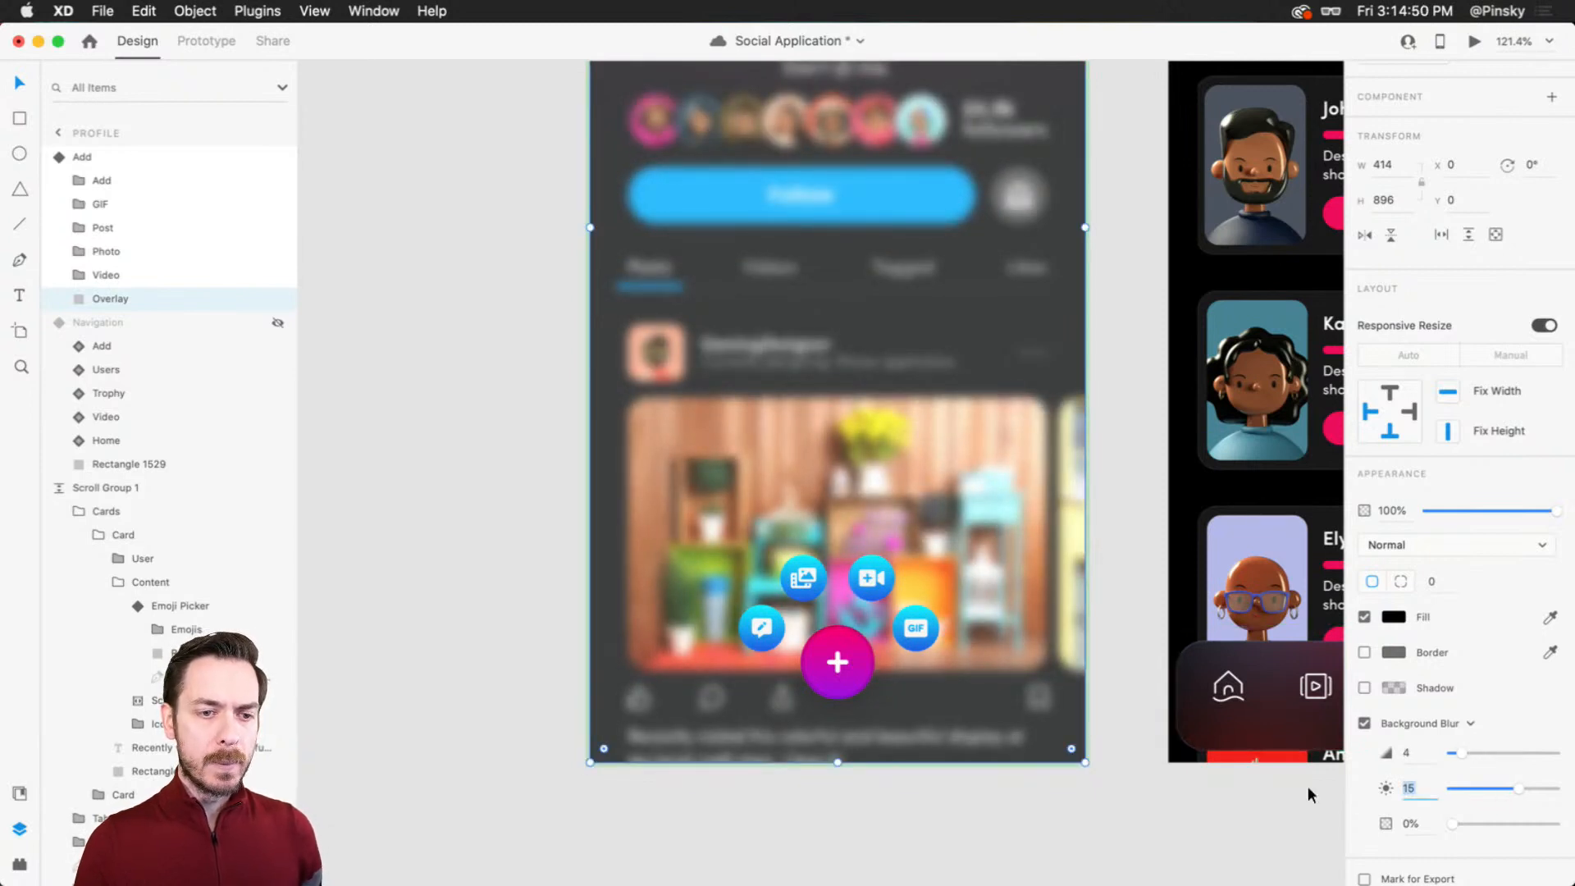
text(-)
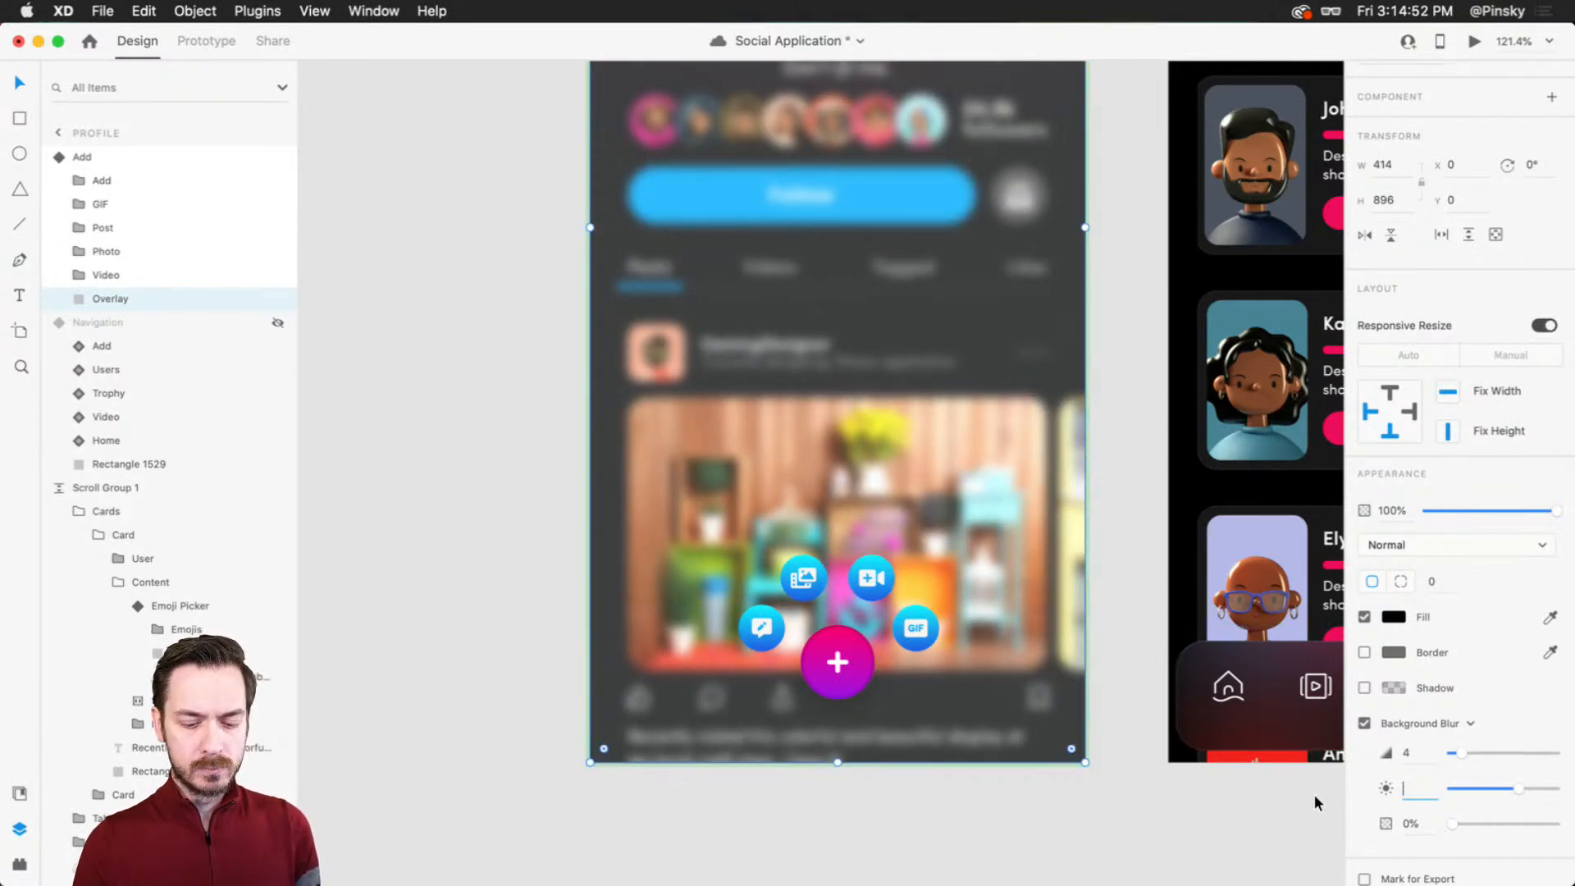
key(BackSpace)
text(0)
key(Return)
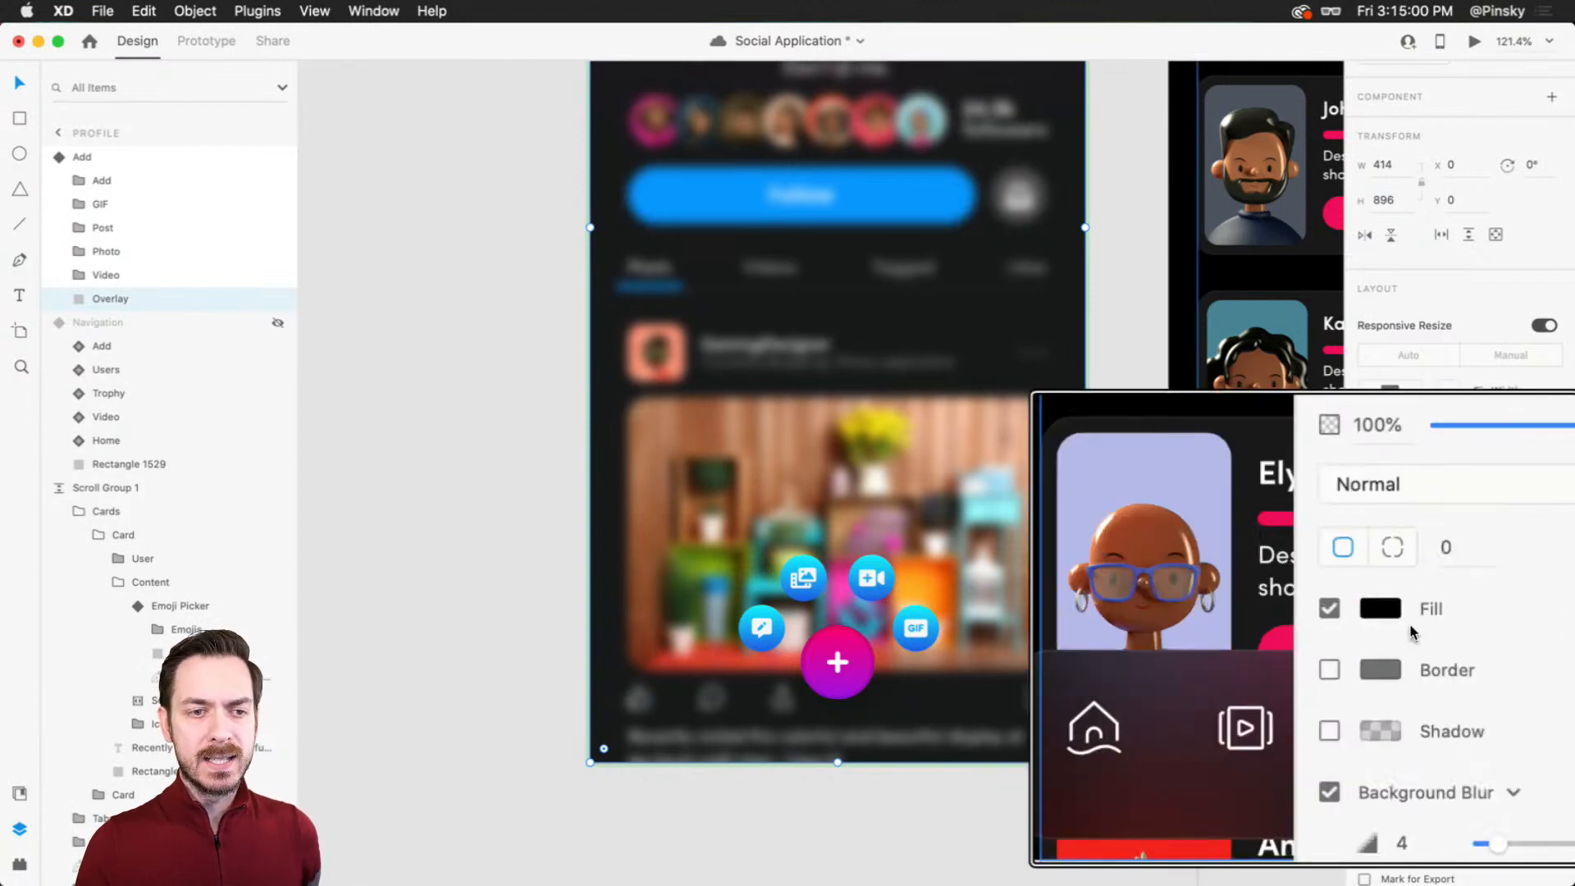
drag(1454, 822, 1515, 821)
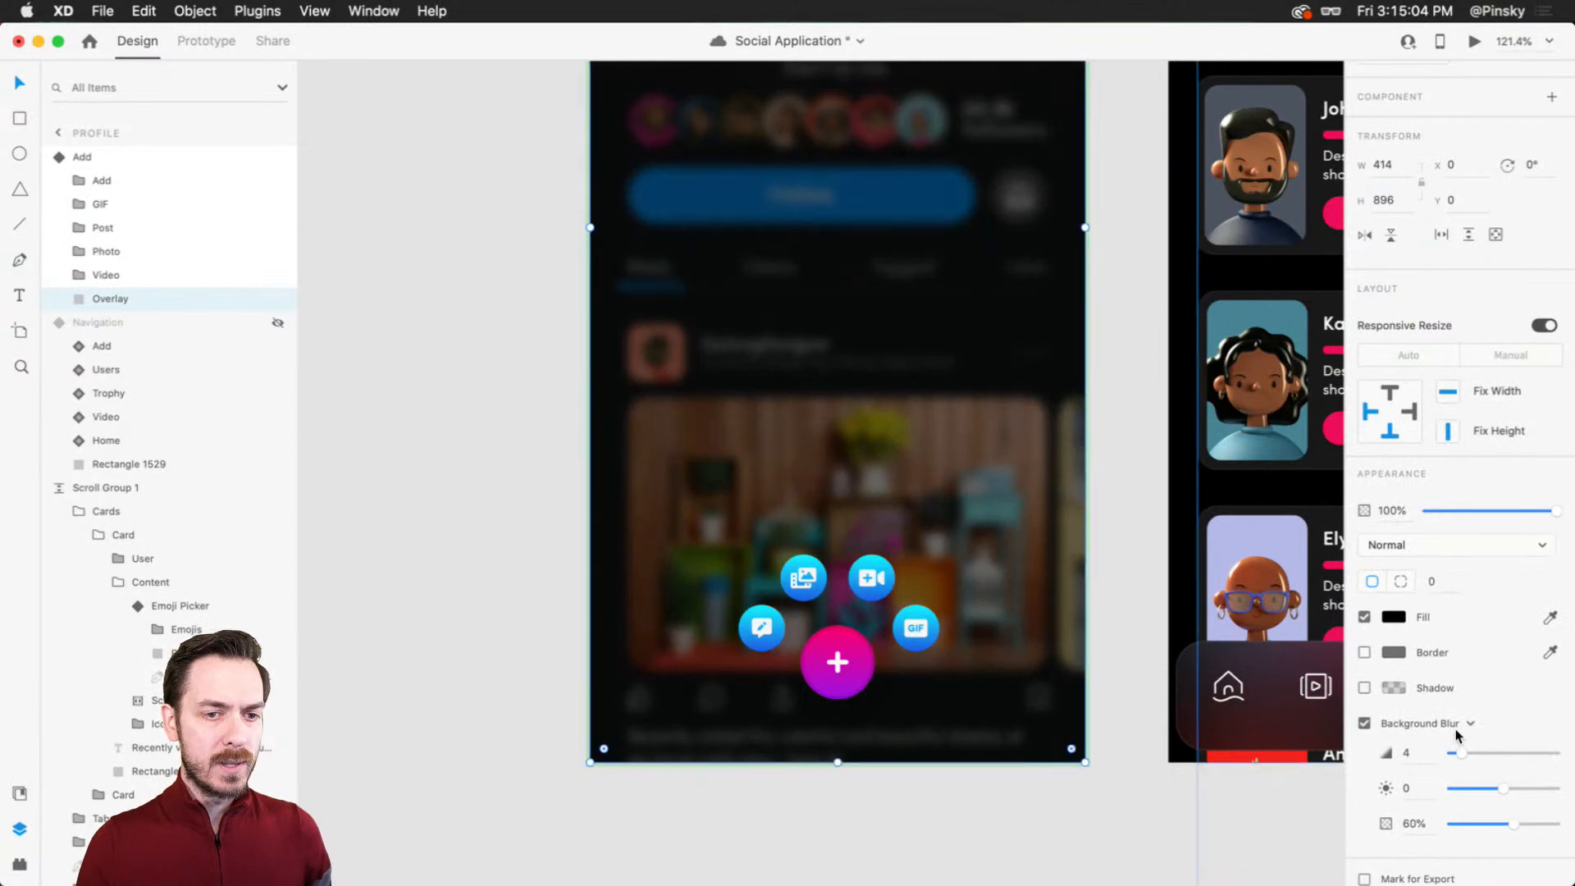
drag(1463, 752, 1459, 754)
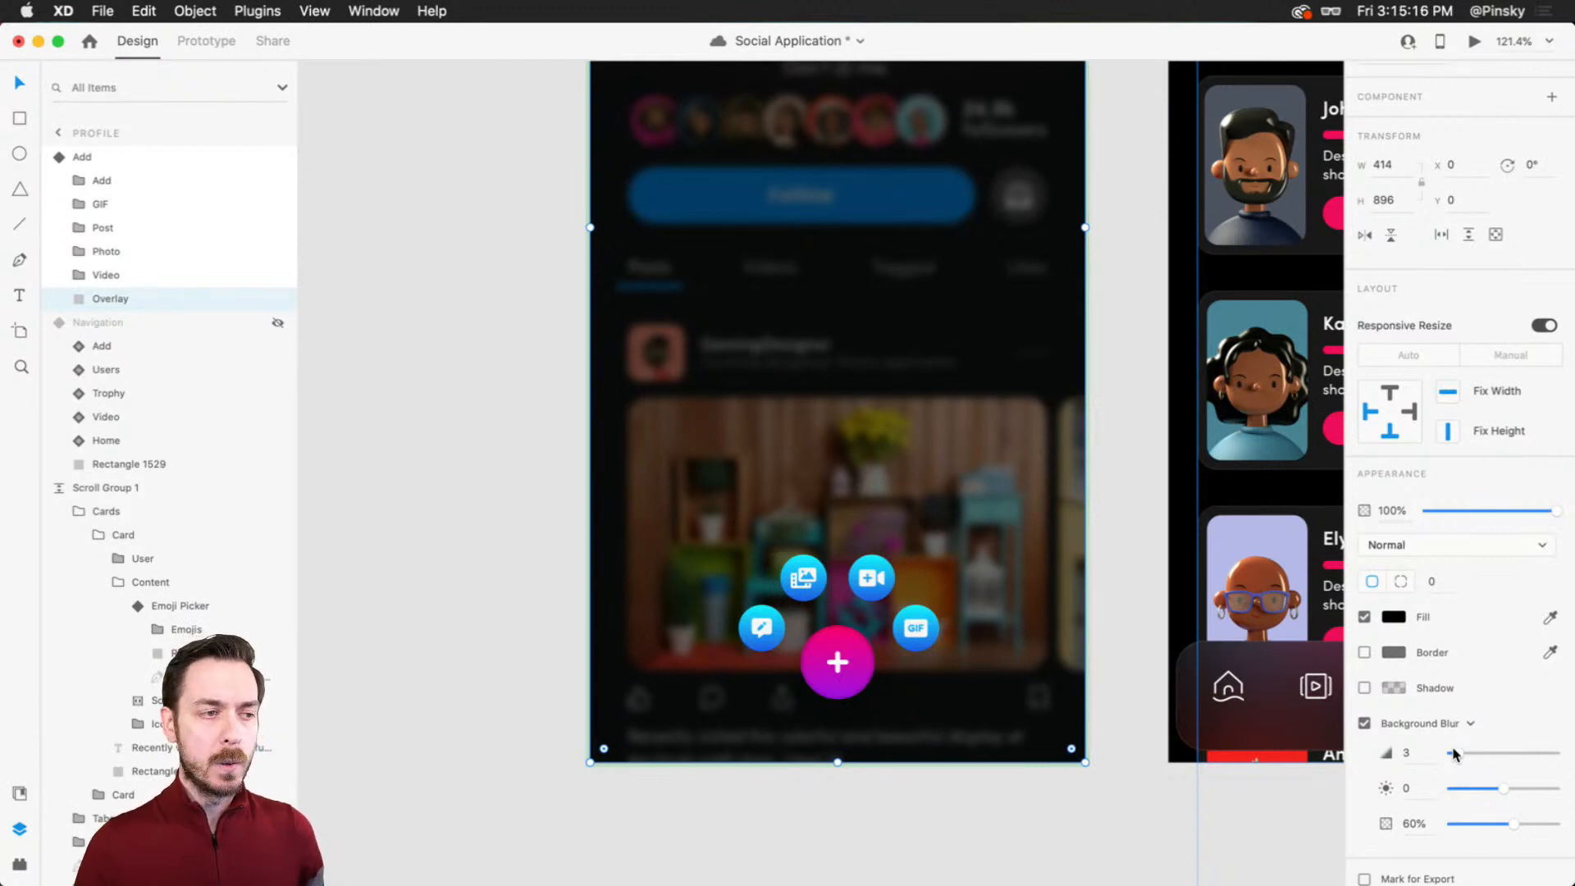
Step: Change the Overlay's fill to a linear gradient with a dark purple lower stop, #2B0229
scroll(1007, 430, up, 2)
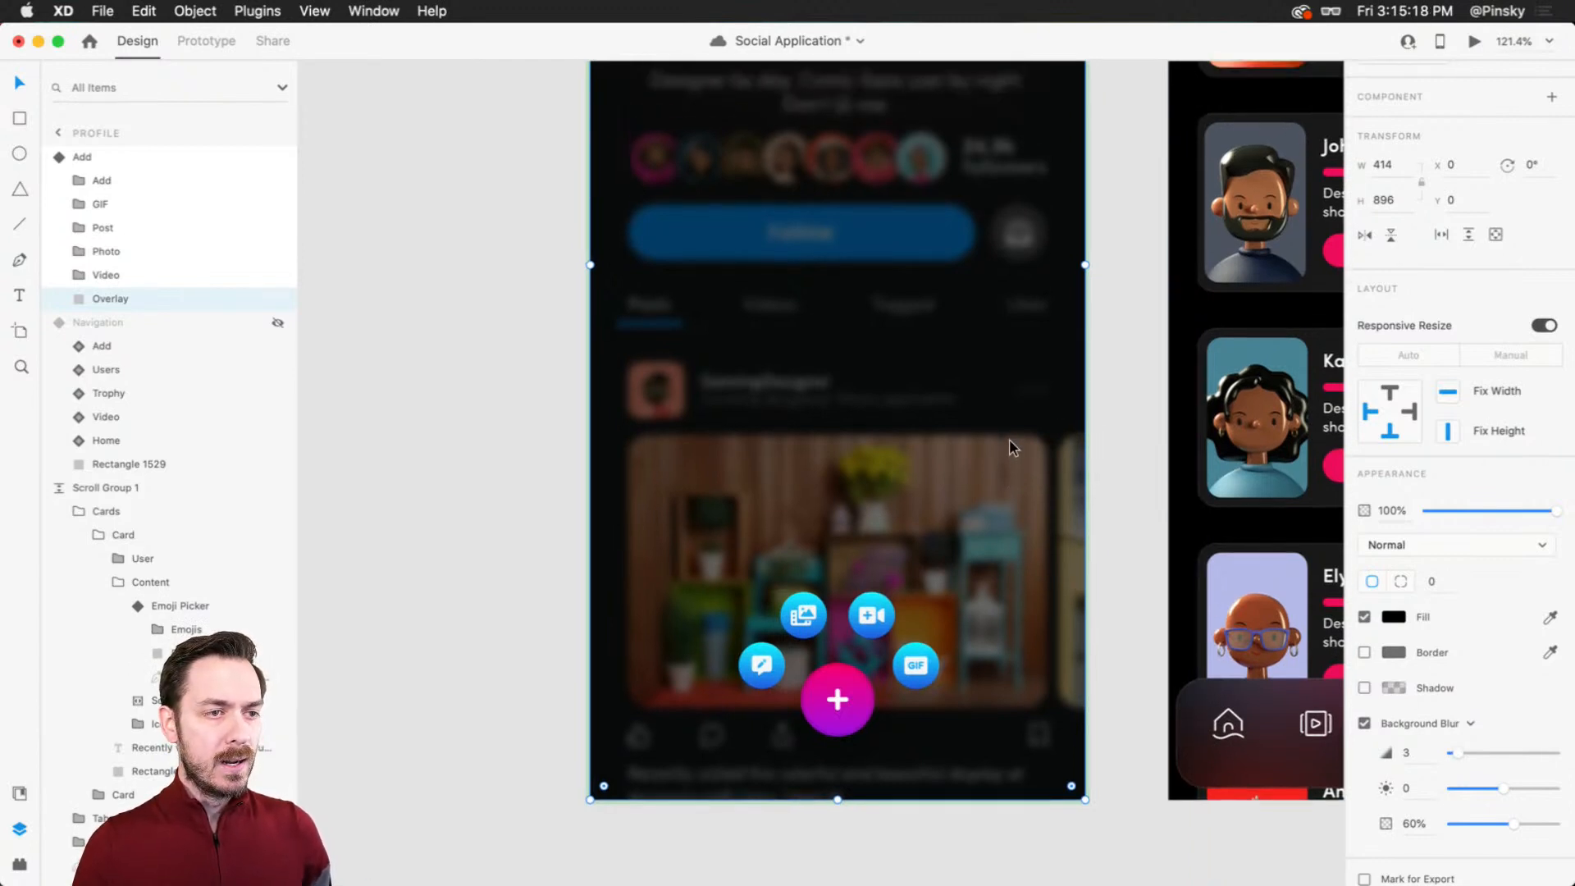
click(1394, 617)
click(1190, 503)
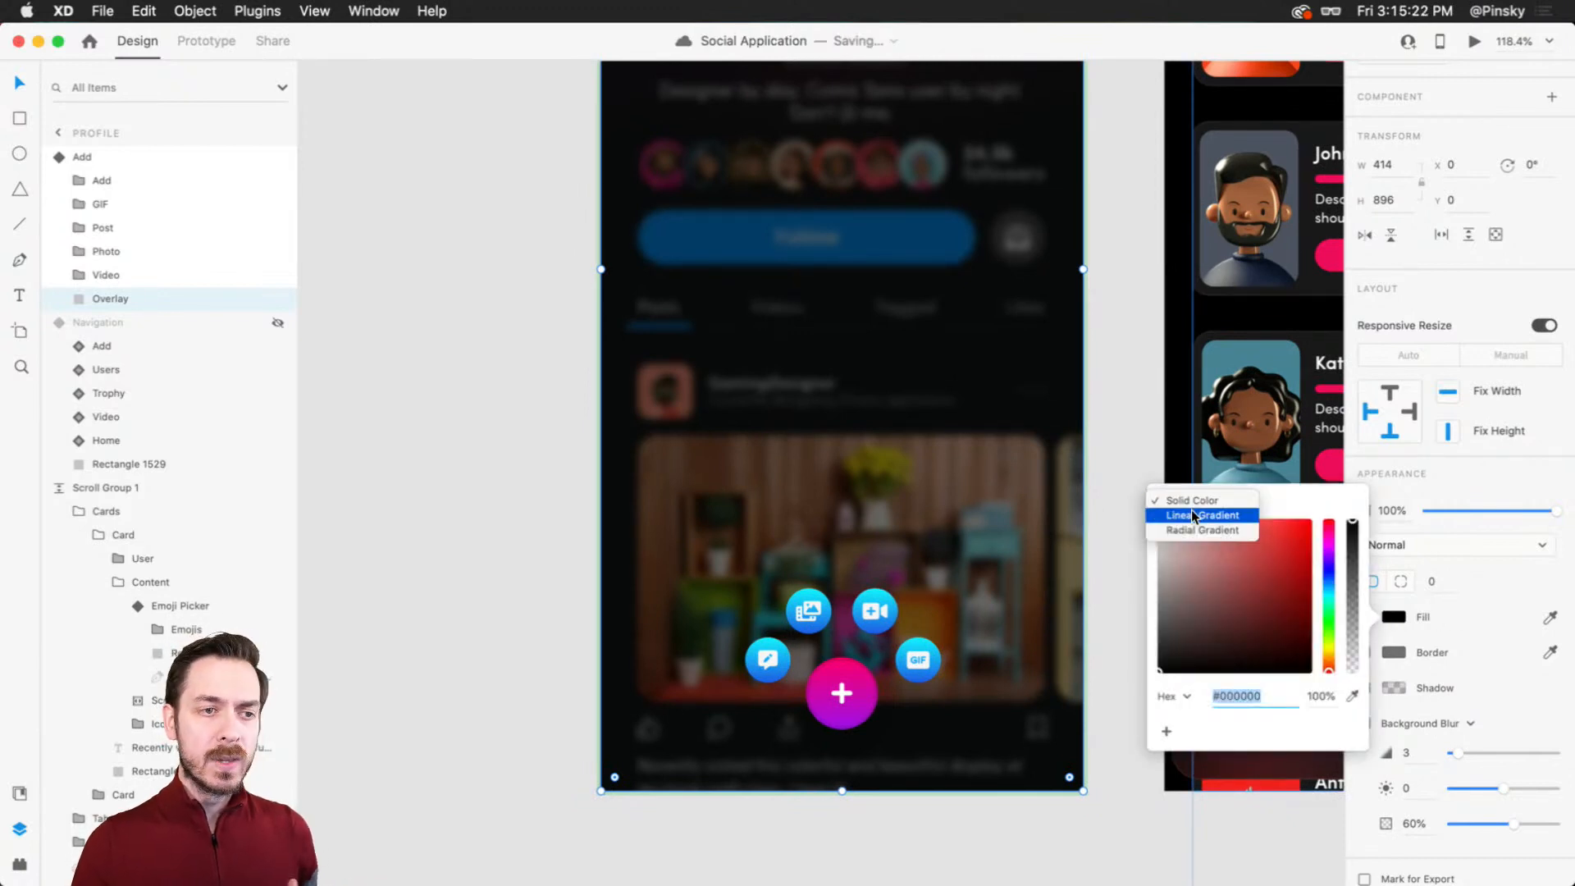
click(1209, 515)
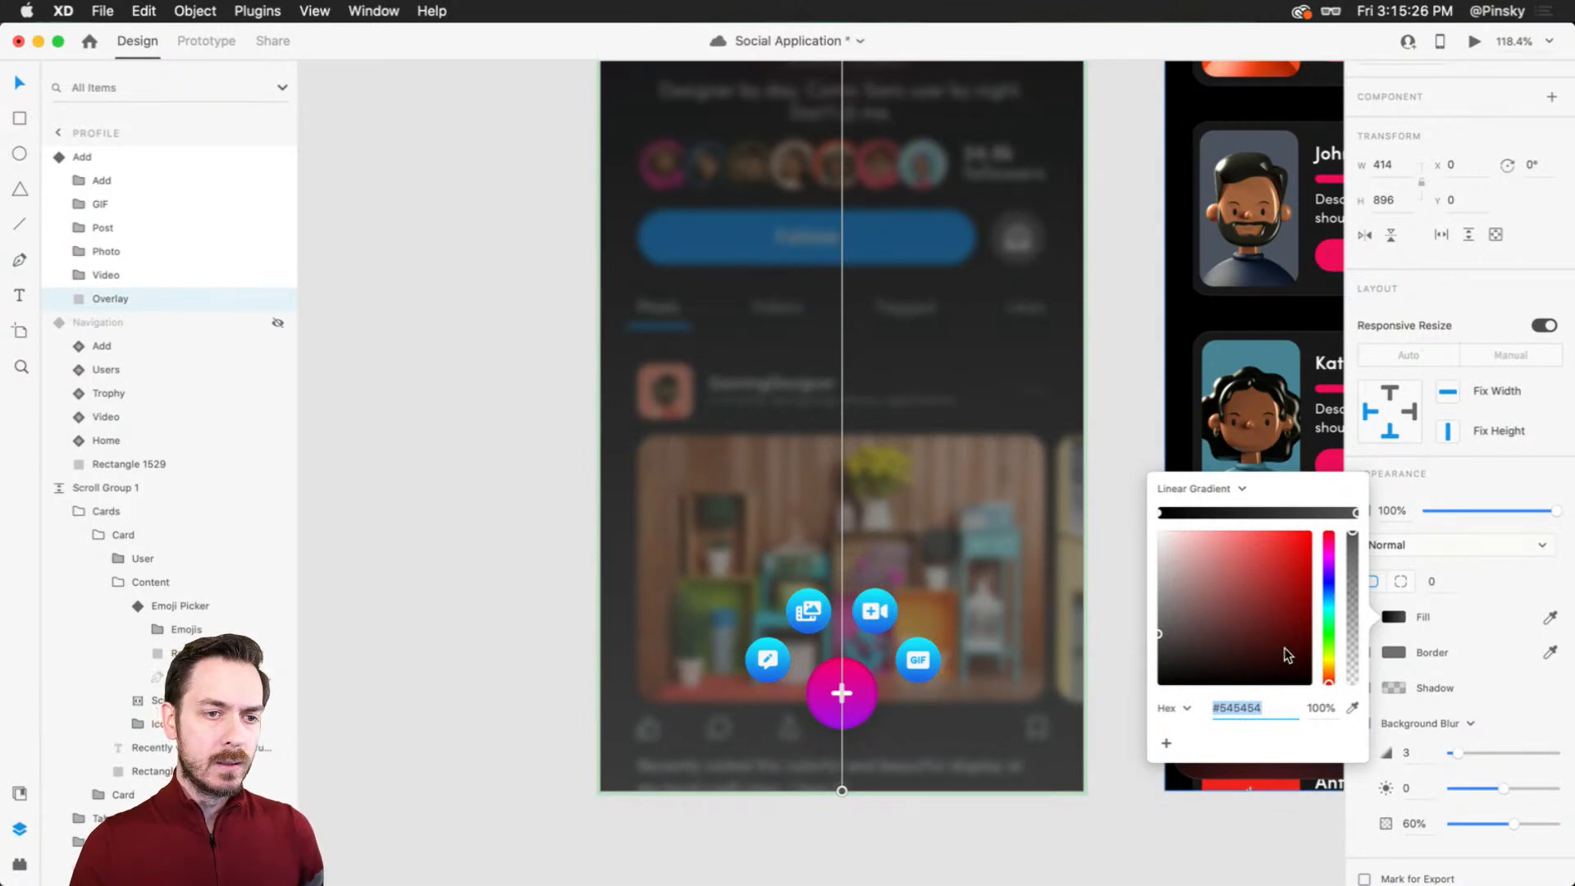
drag(1330, 673, 1334, 560)
drag(1280, 657, 1305, 659)
Step: Set the Overlay gradient's upper stop to black at 0% opacity and darken the lower stop's purple with a slight hue shift
click(1165, 512)
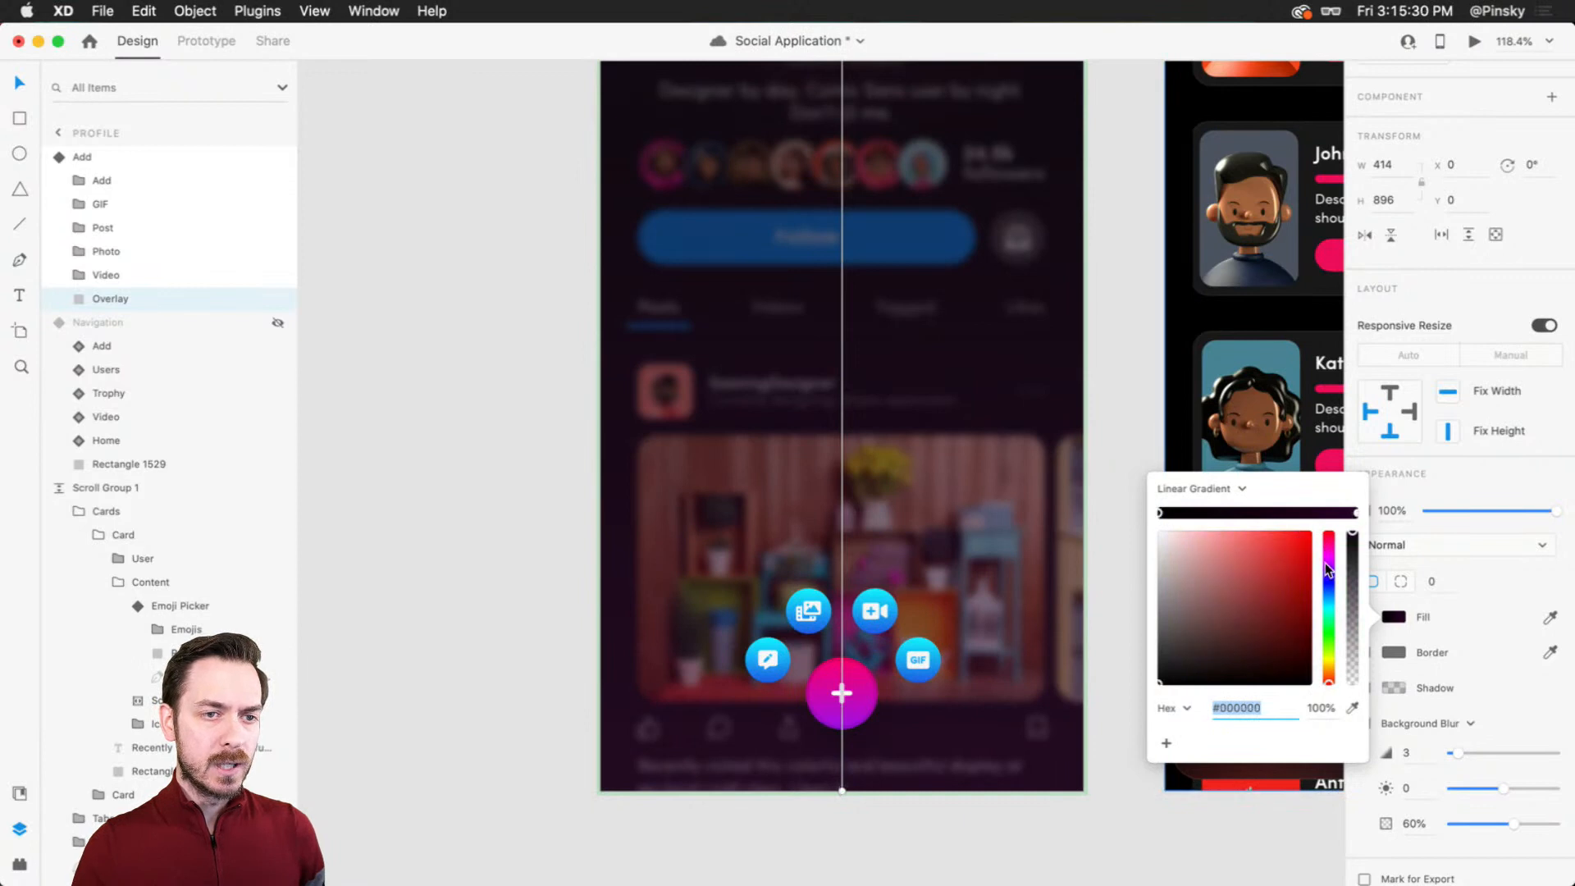
drag(1353, 574, 1352, 682)
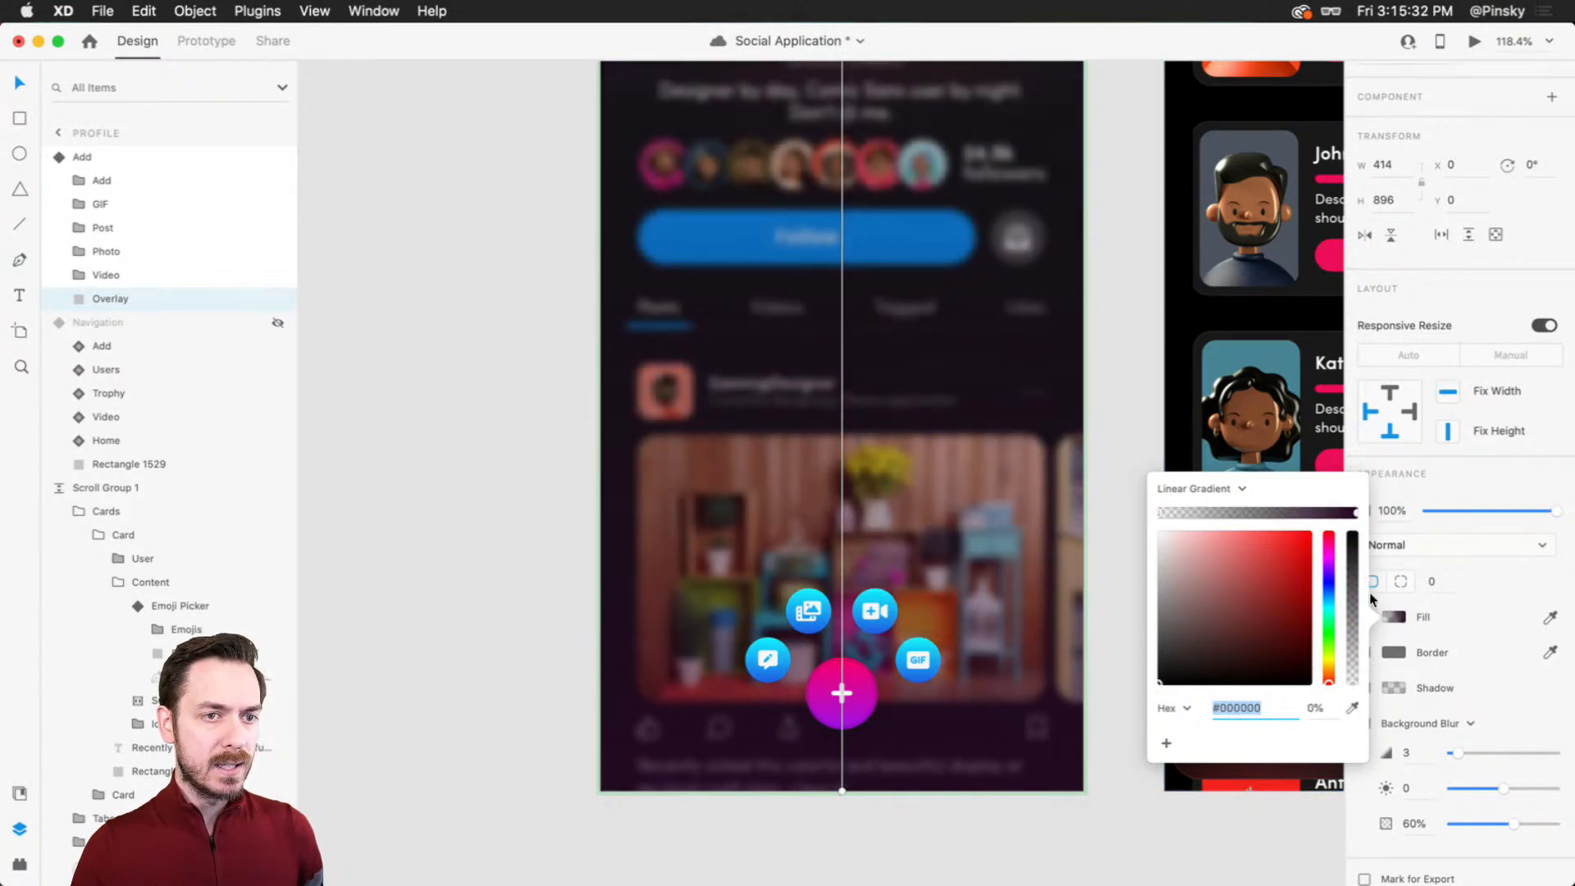
click(1355, 513)
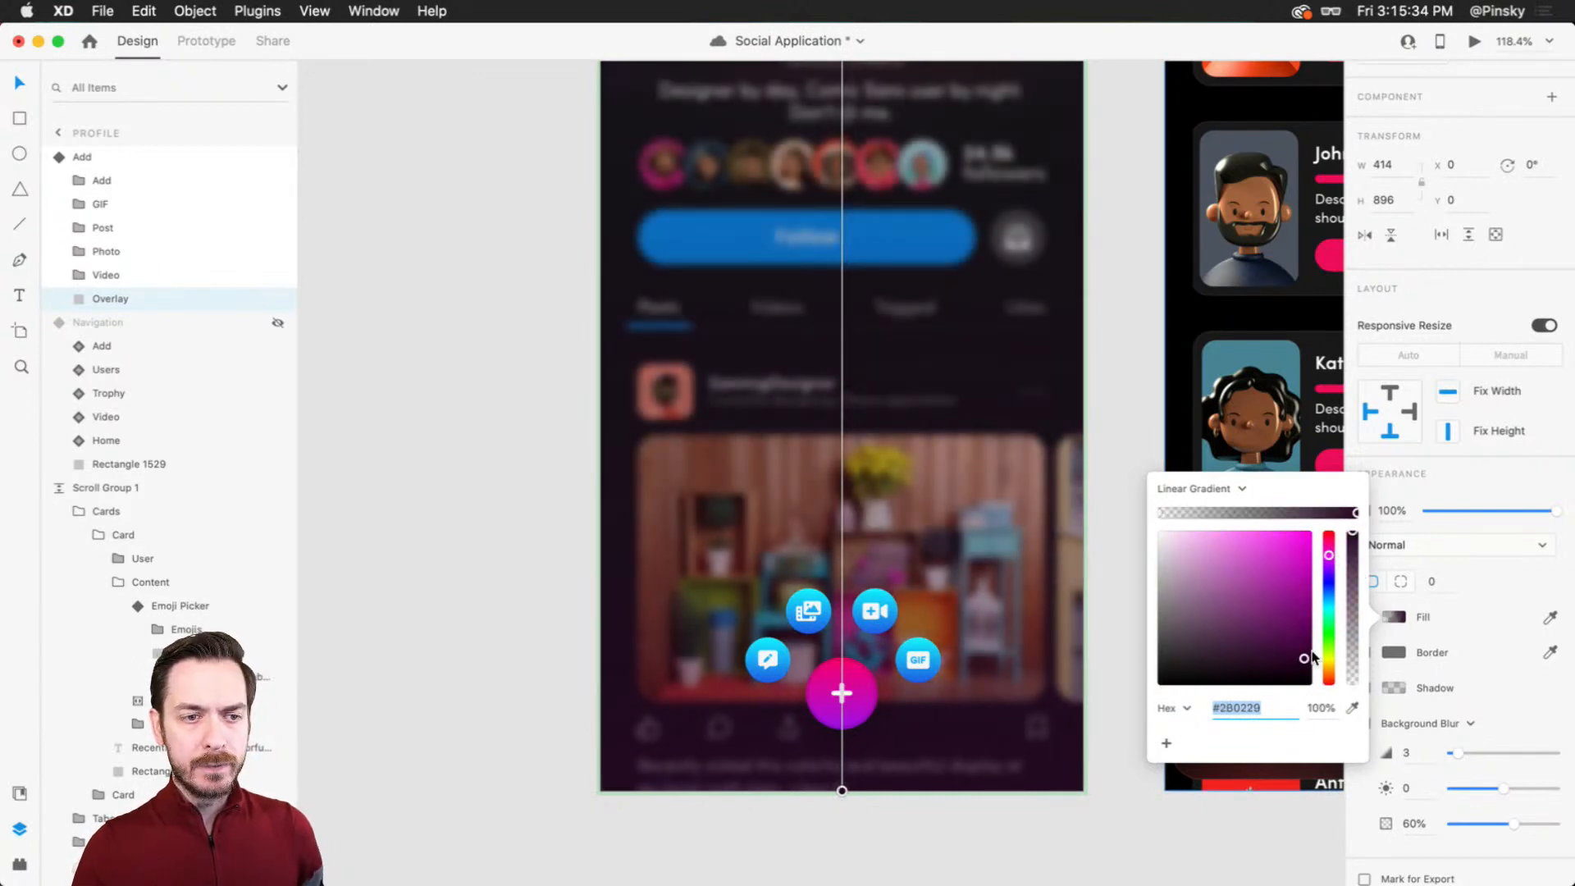
drag(1304, 669, 1324, 675)
click(1329, 548)
click(1463, 488)
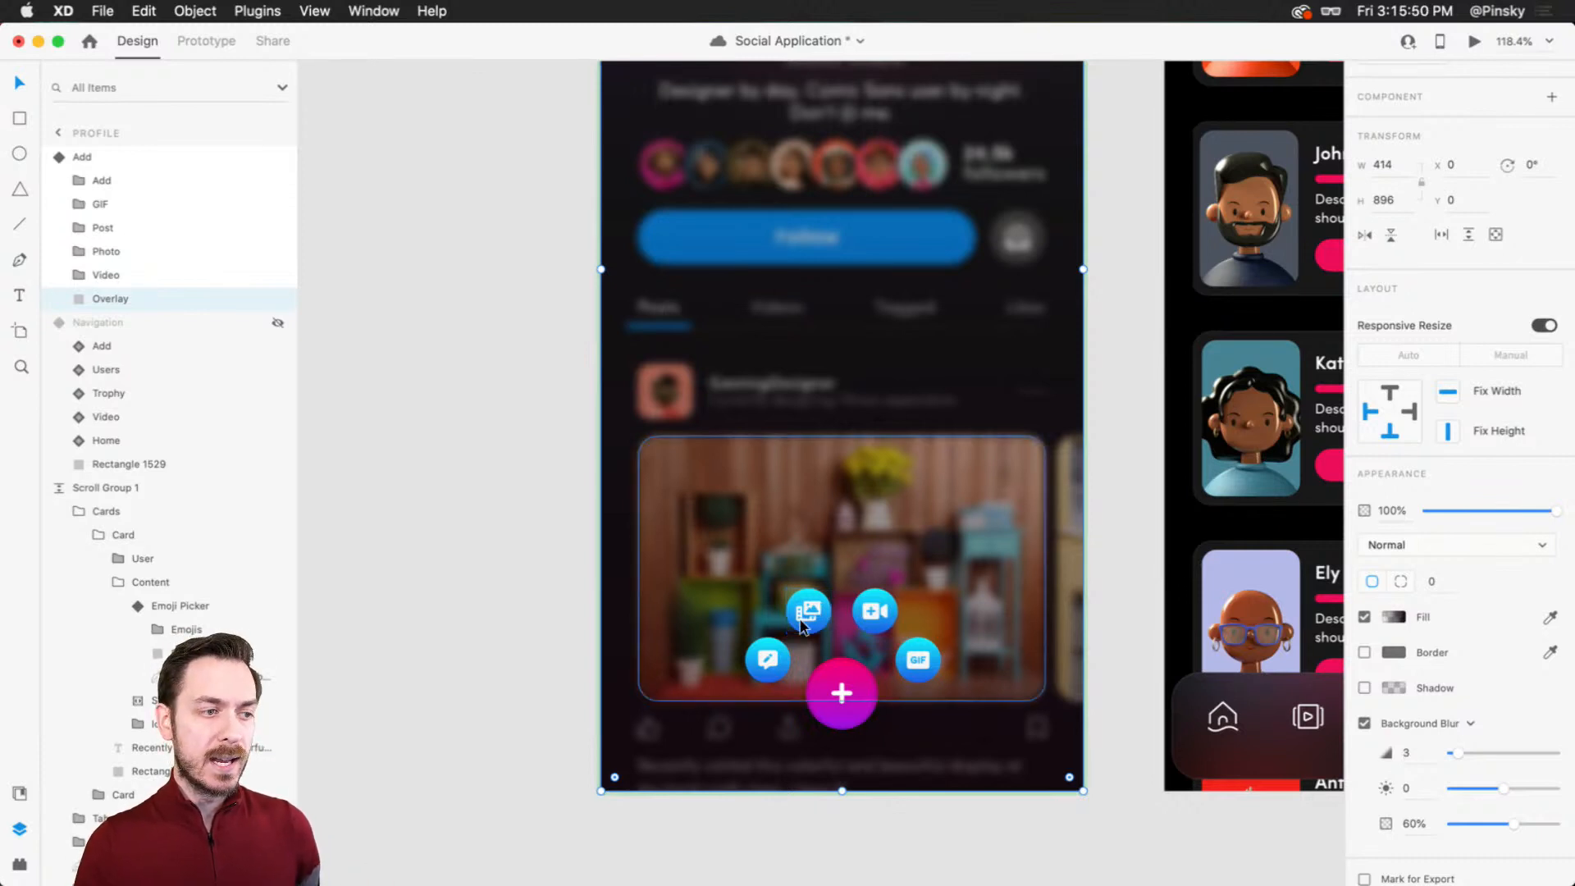
scroll(814, 611, up, 5)
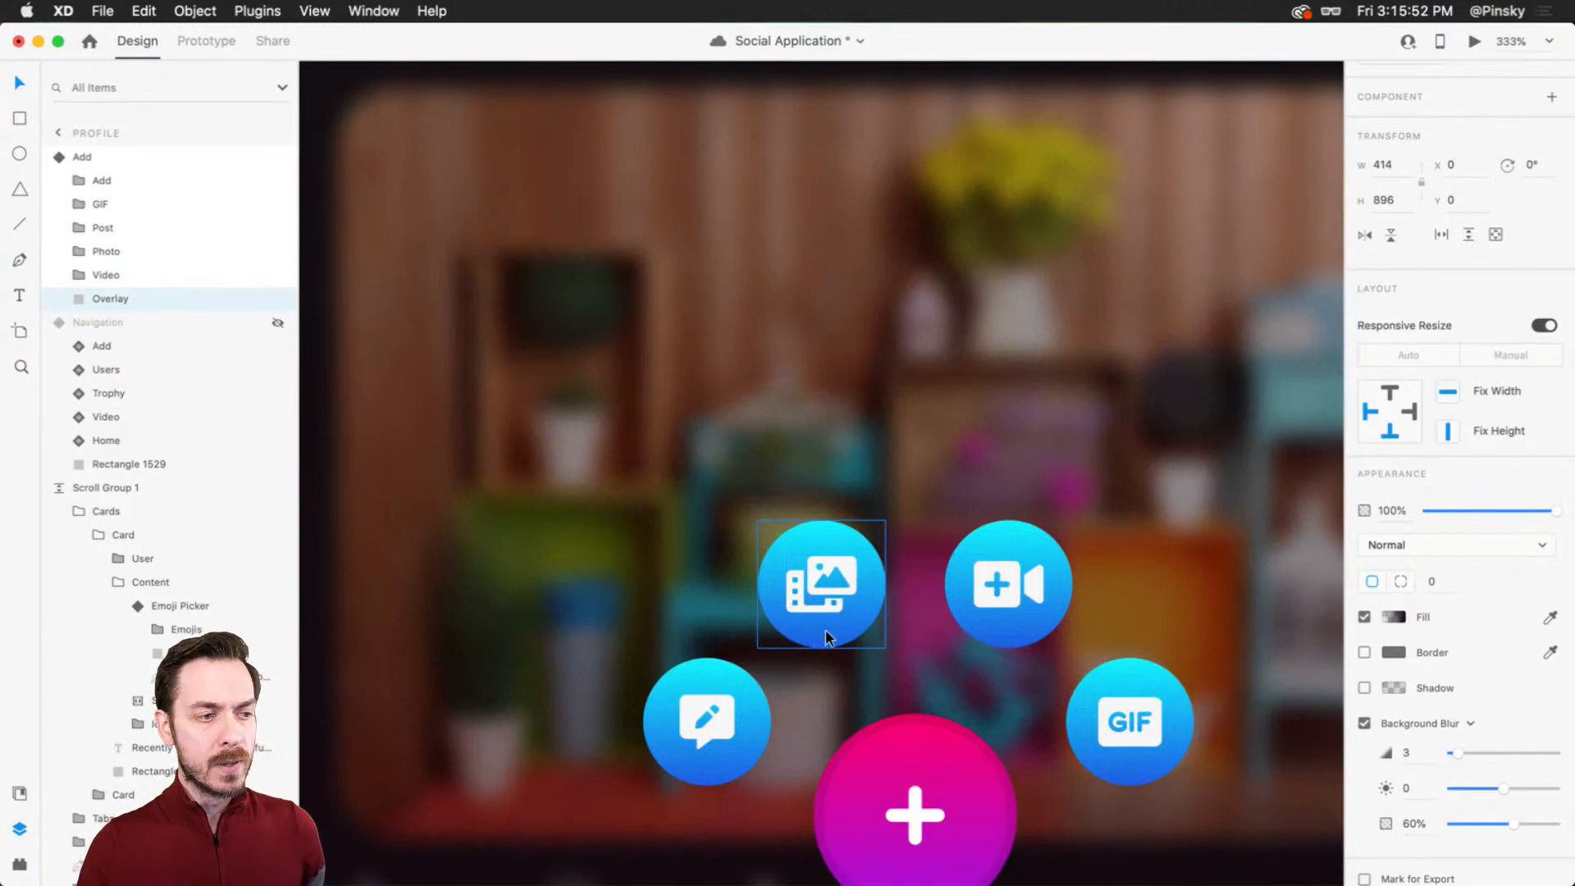
scroll(842, 604, down, 3)
scroll(844, 603, down, 2)
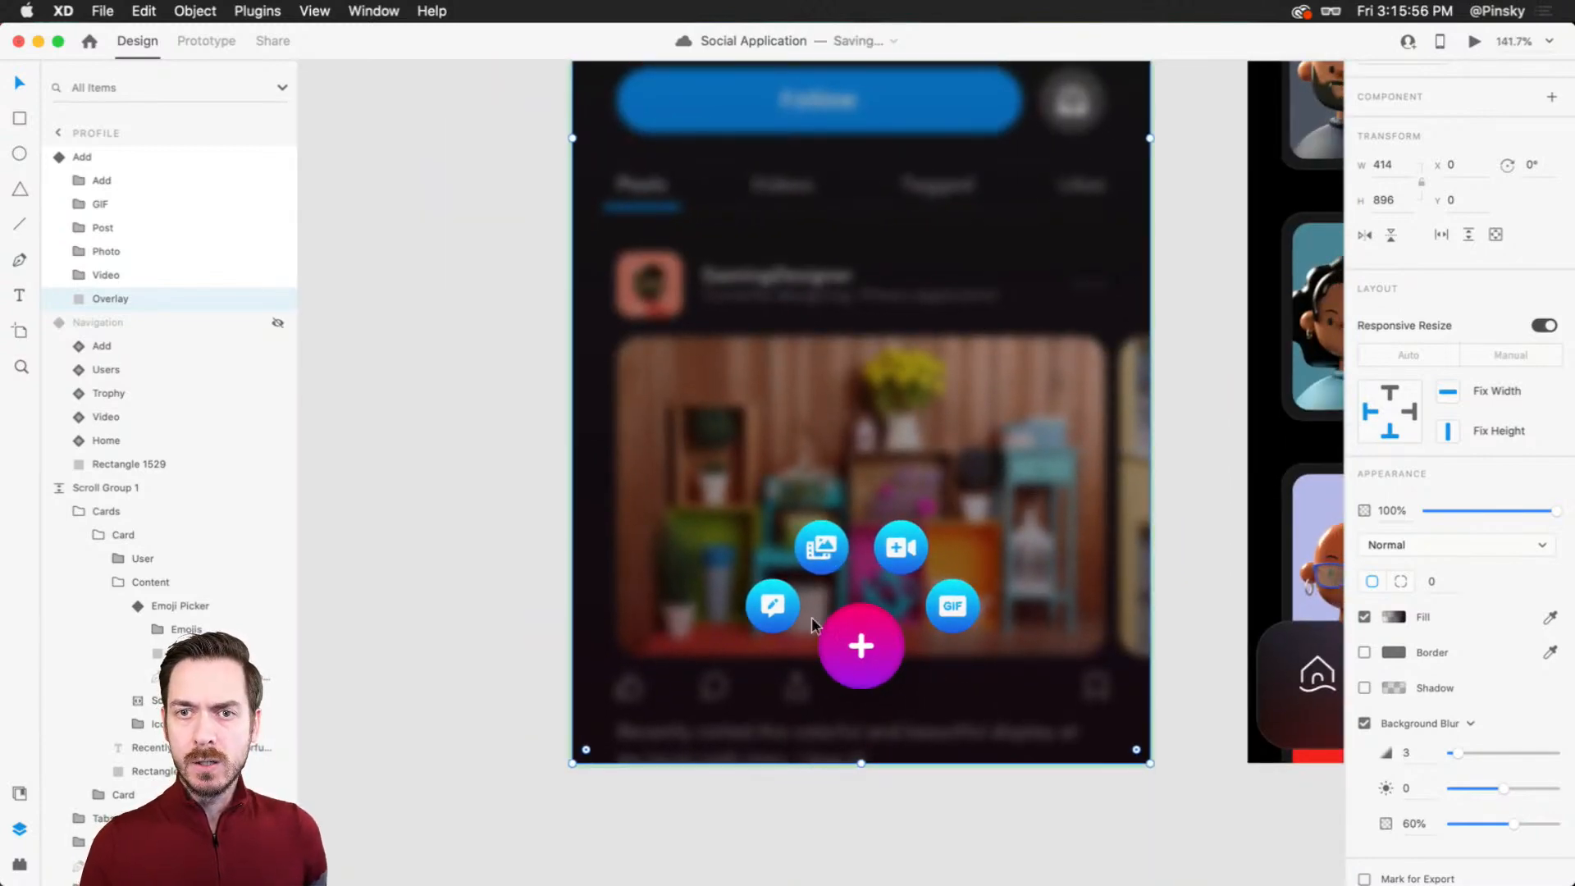
scroll(1435, 180, up, 3)
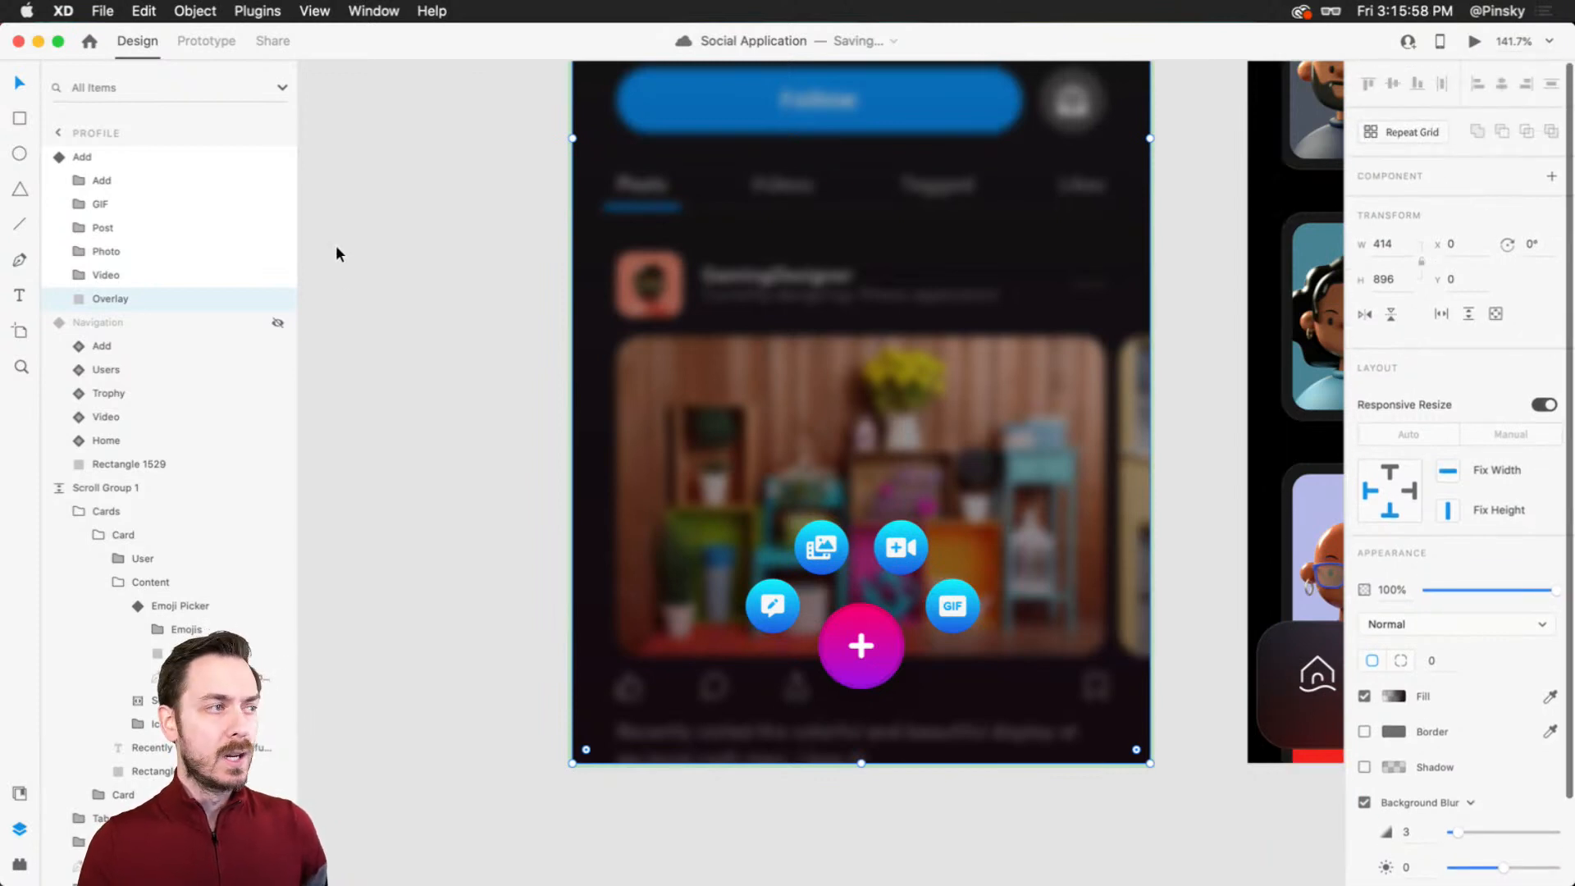
scroll(644, 545, down, 1)
Step: Give the Add component's Default State a Tap interaction that auto-animates to the Expanded state
click(117, 153)
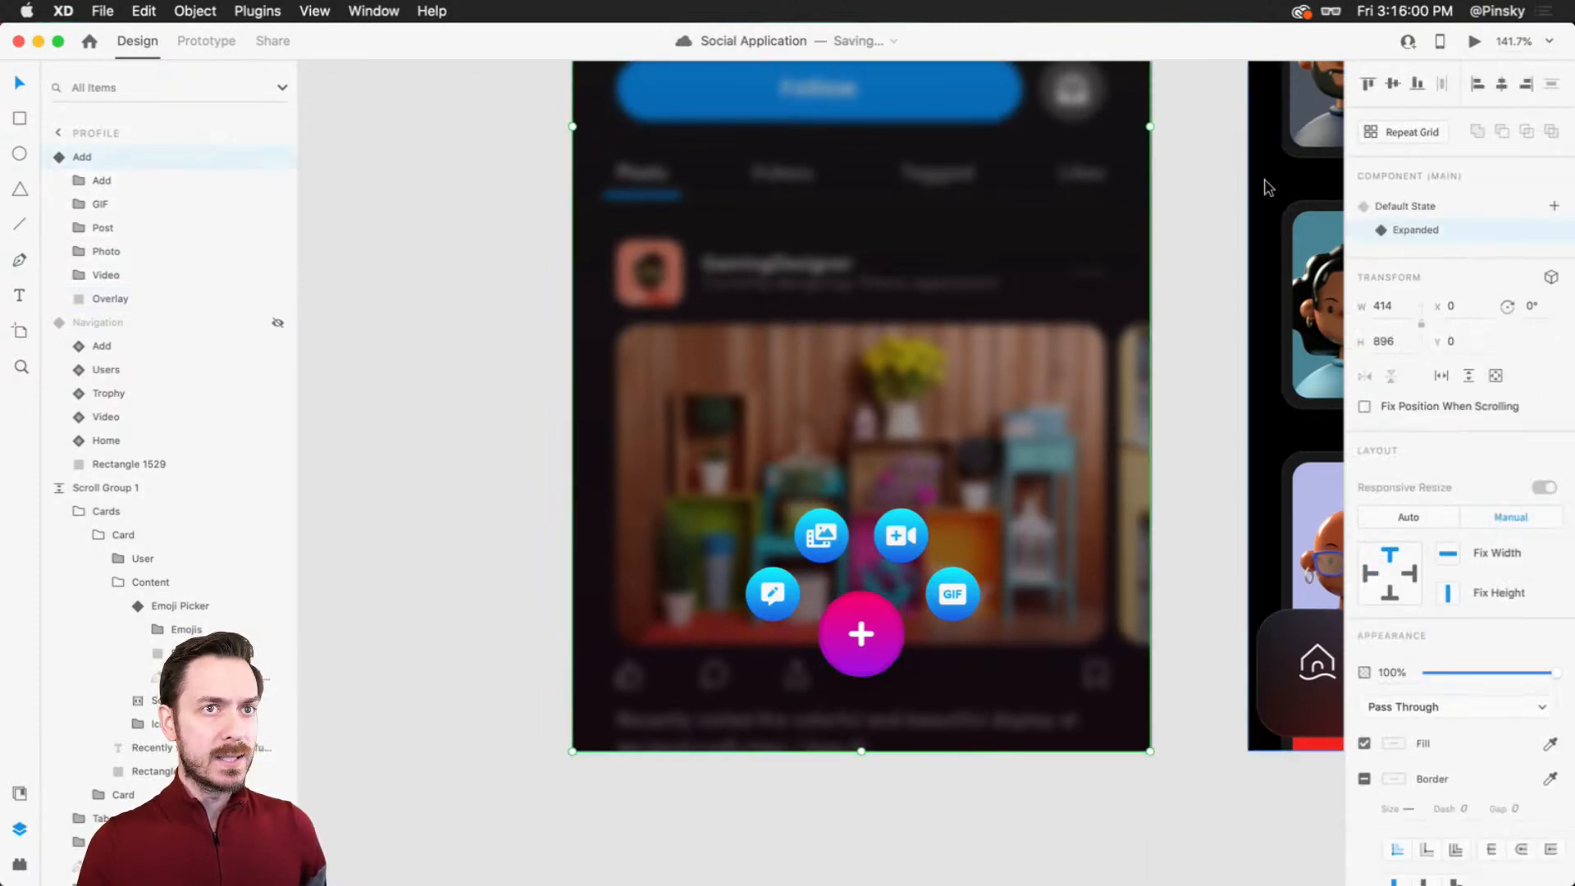
click(1409, 207)
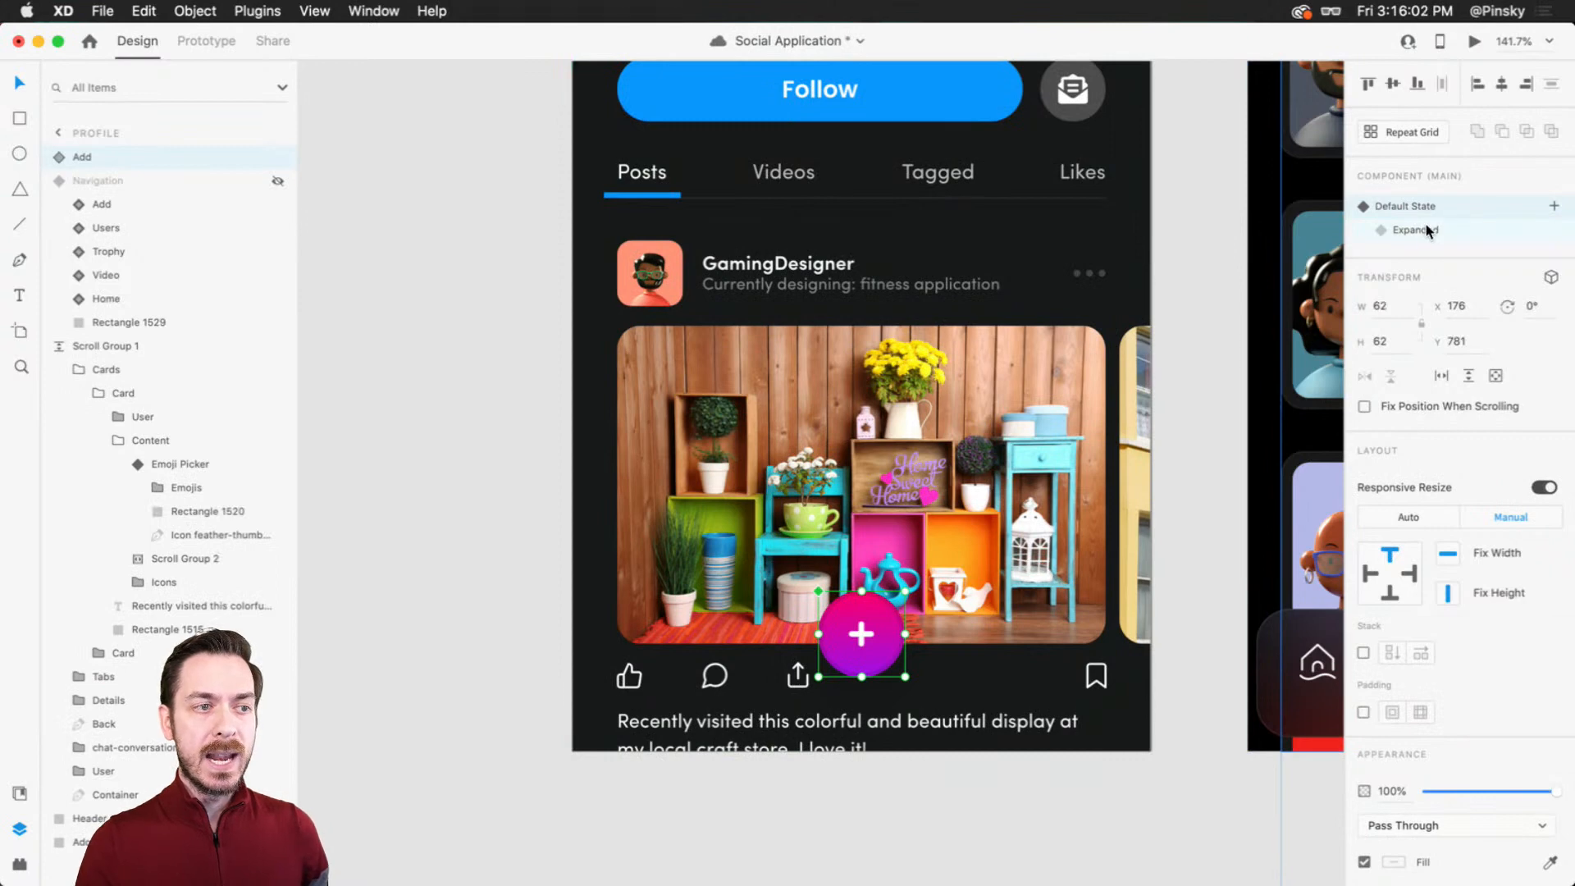
click(1426, 230)
click(1431, 205)
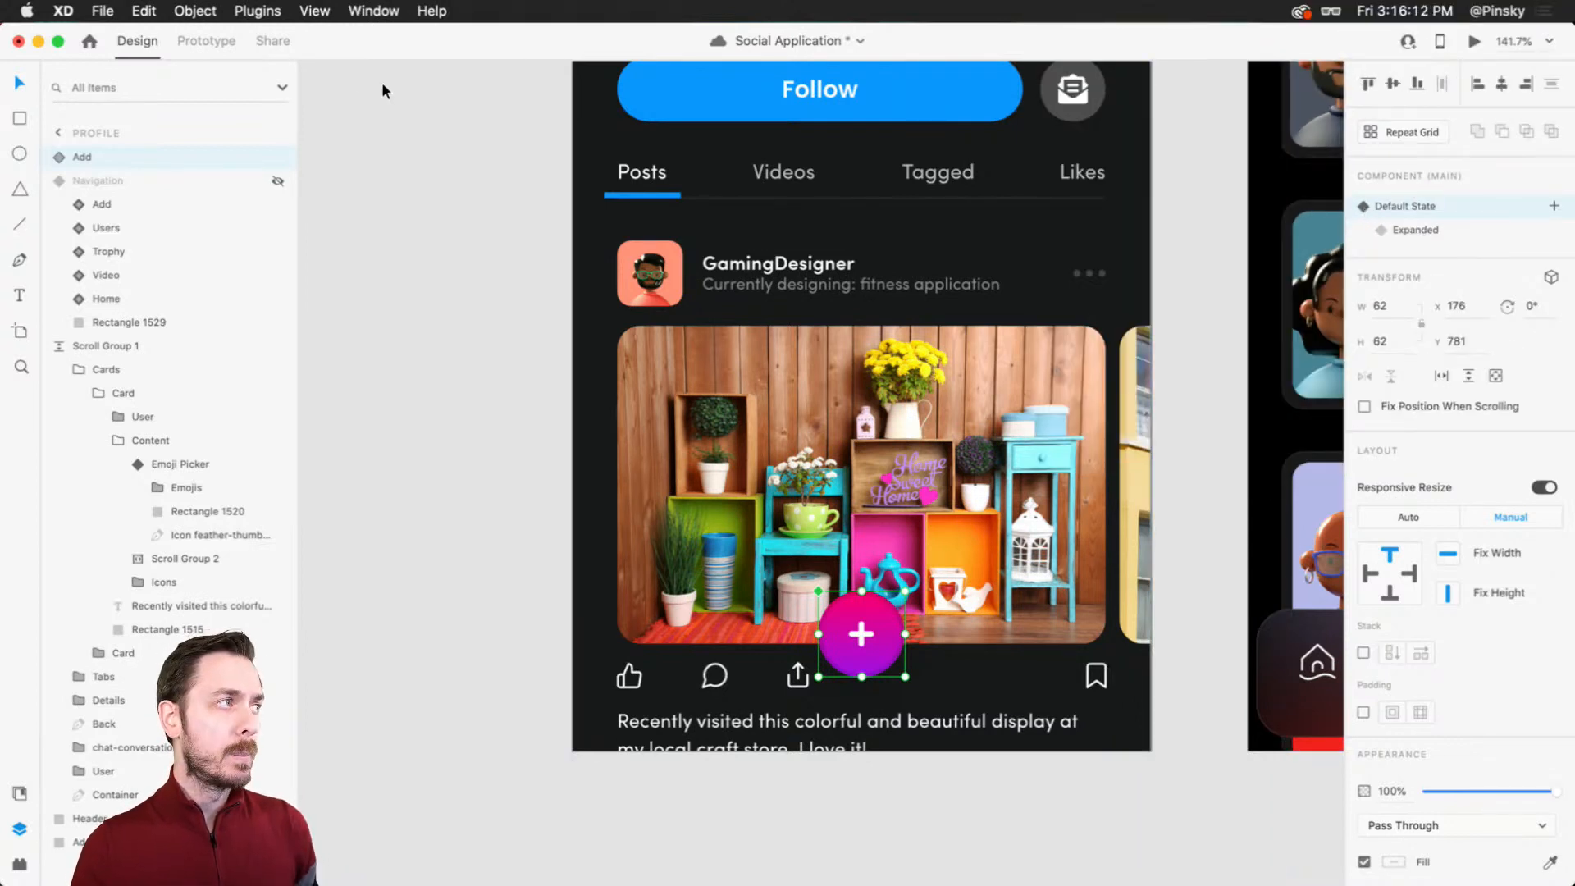
click(200, 41)
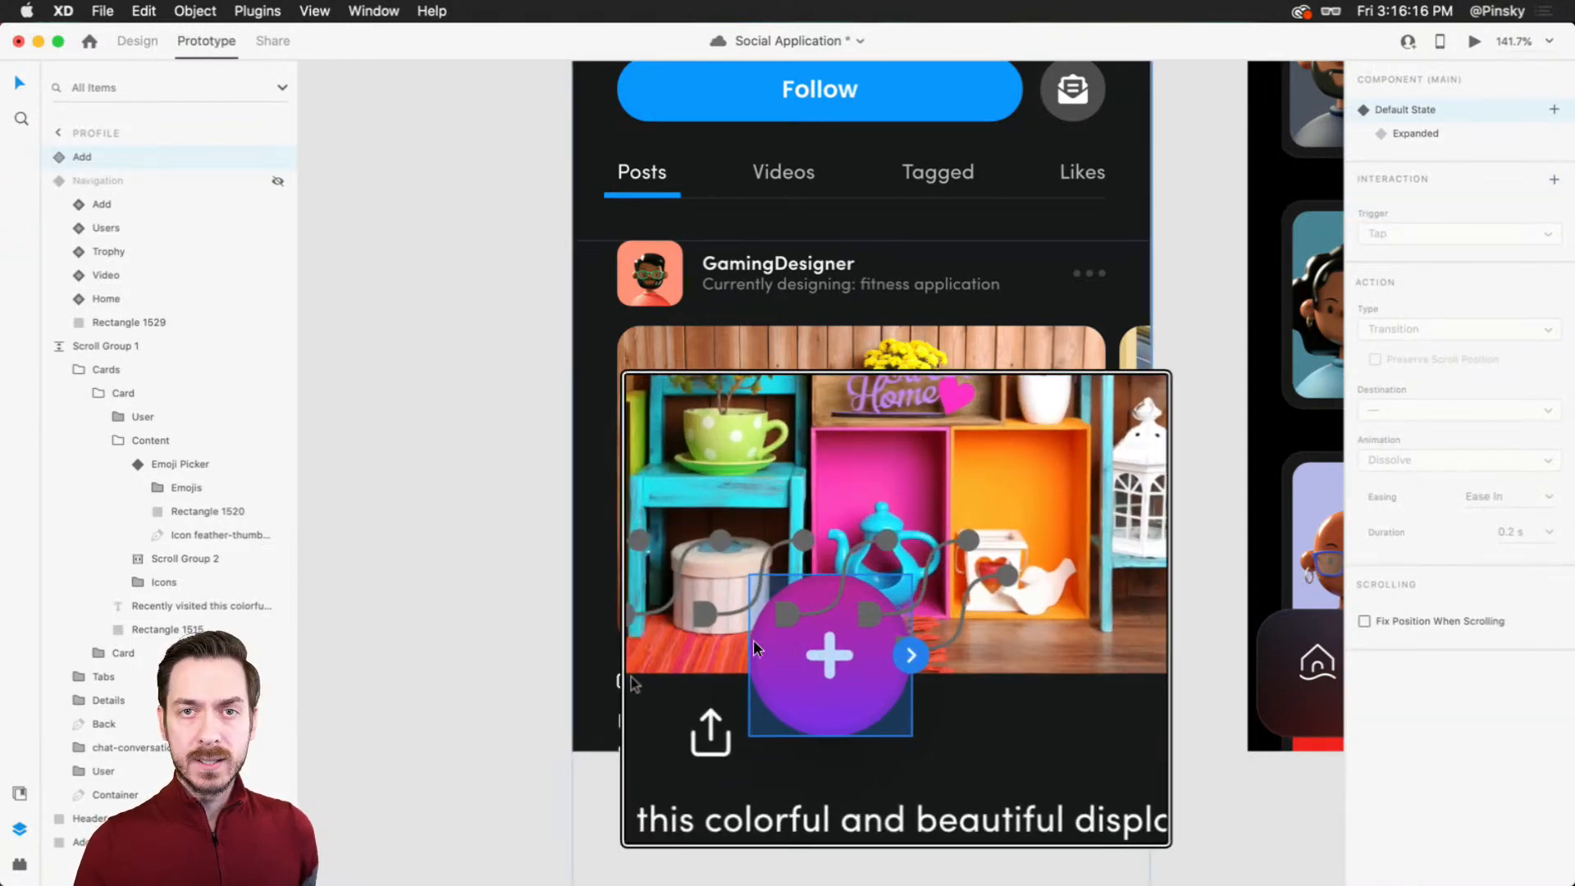
click(907, 632)
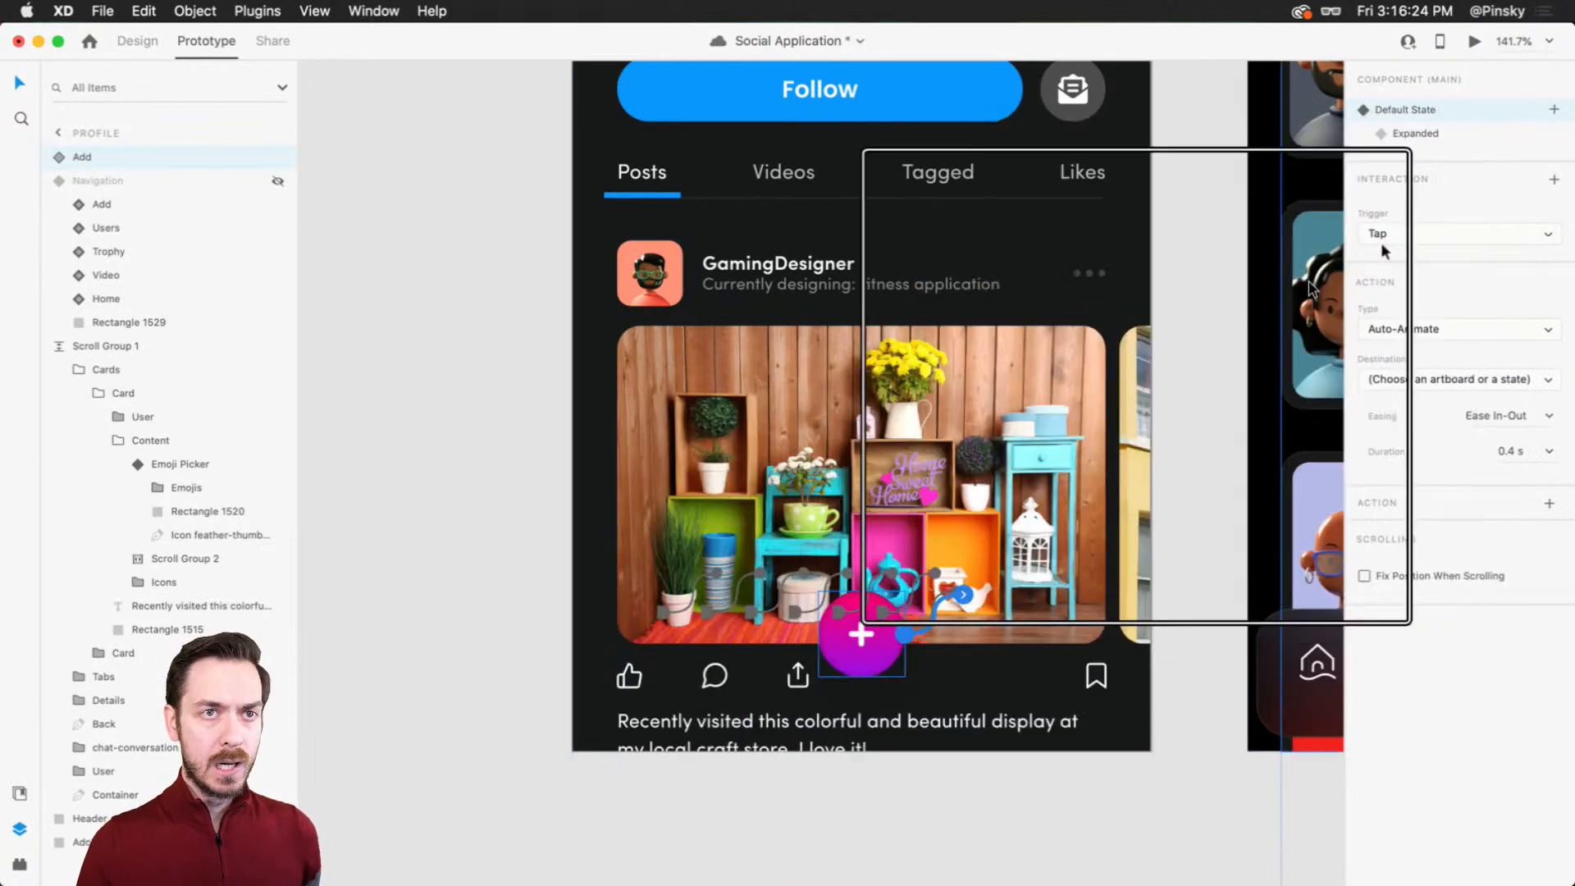
click(1514, 235)
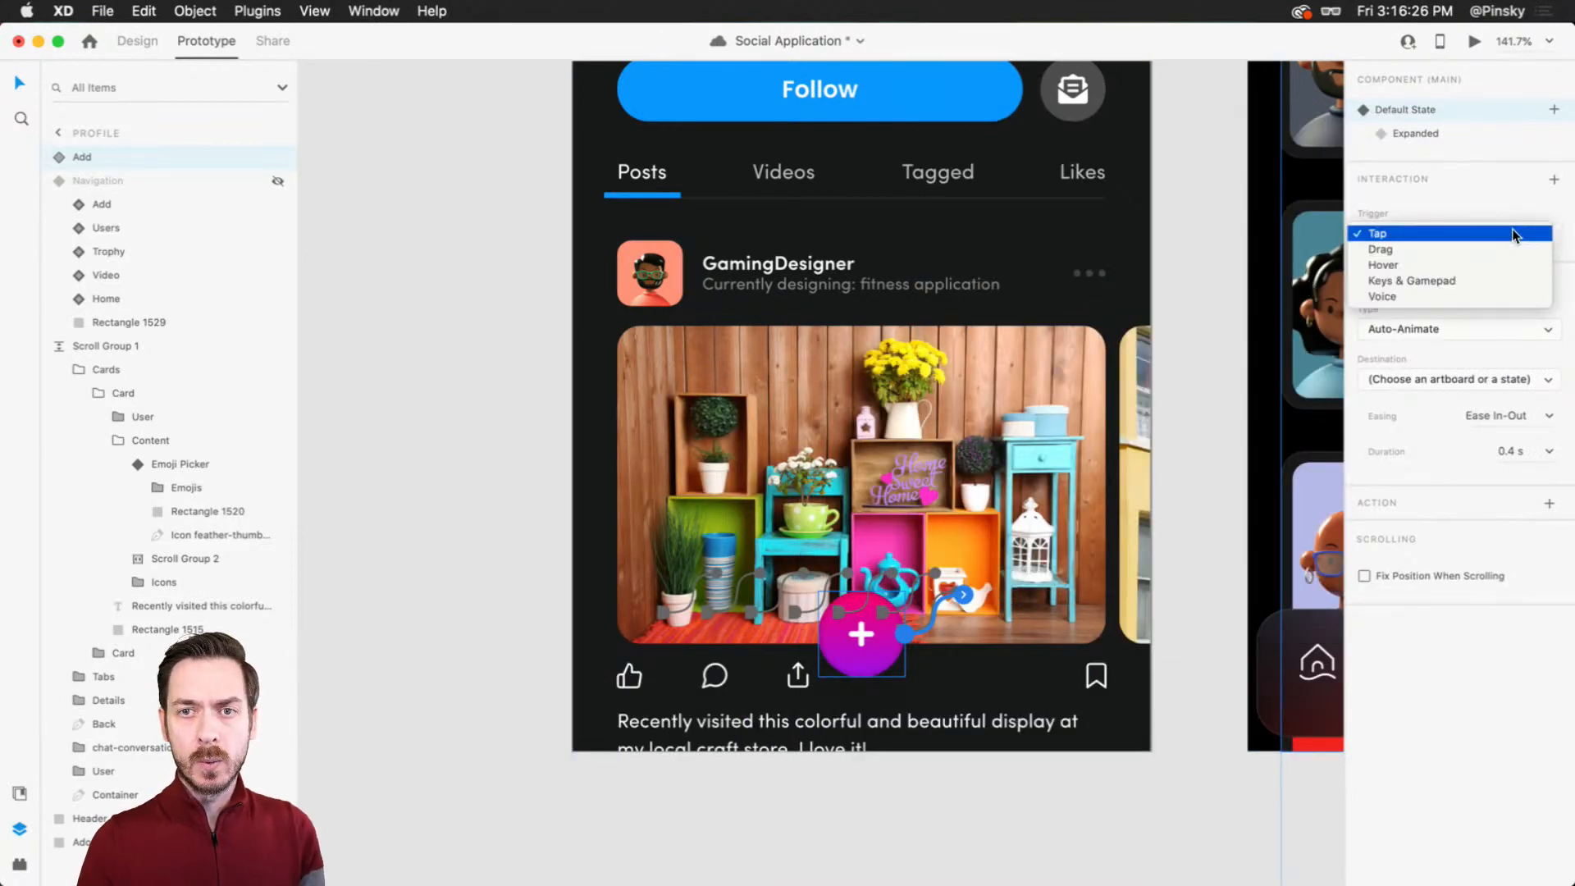
click(1510, 234)
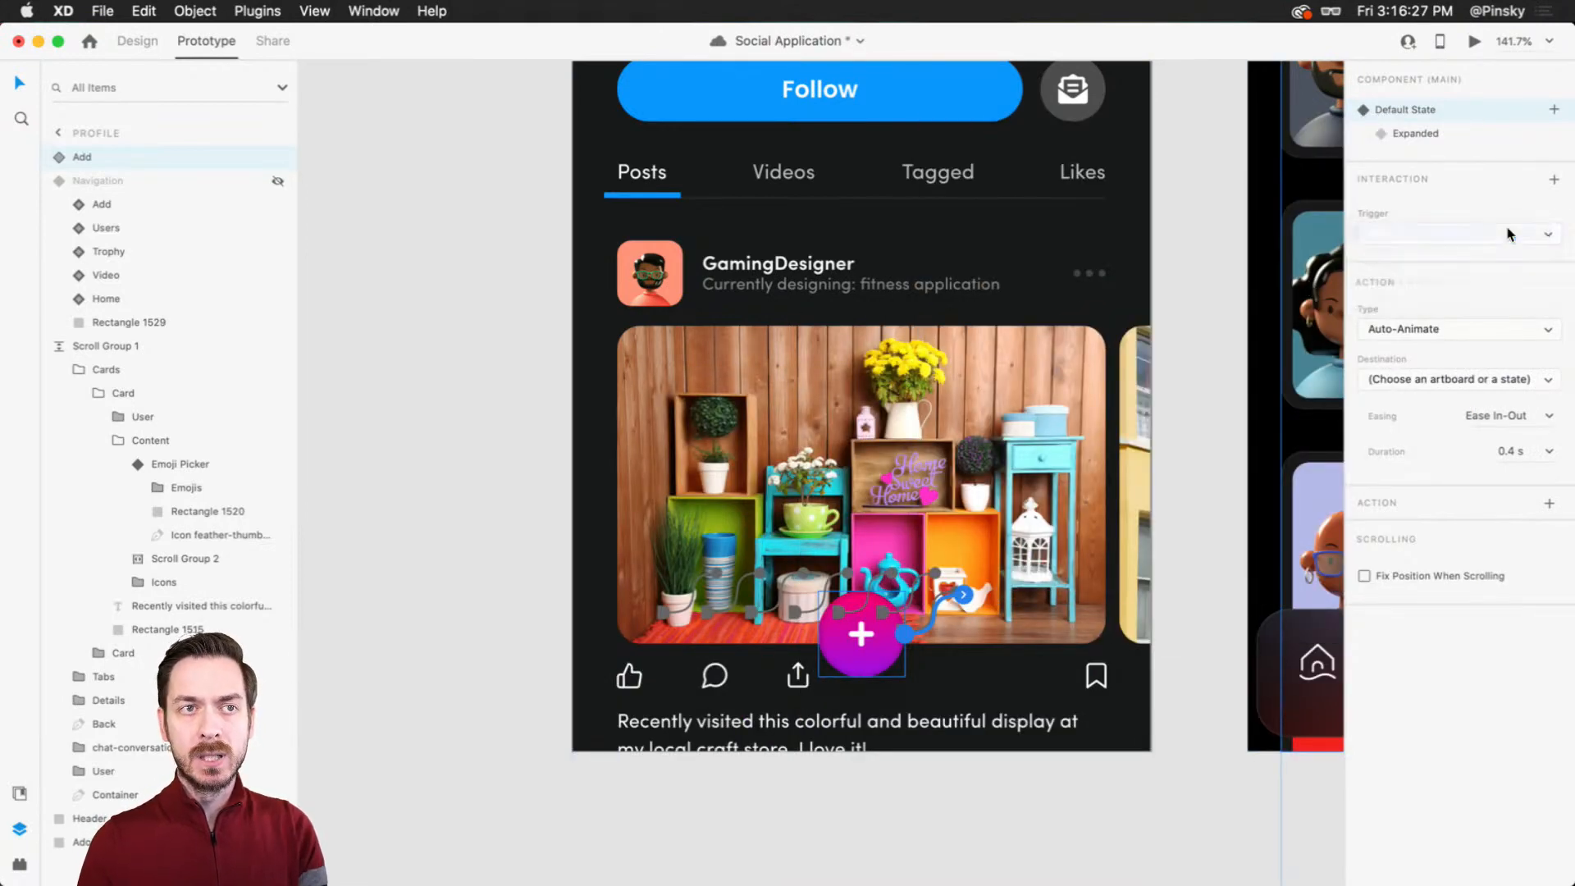
click(1432, 383)
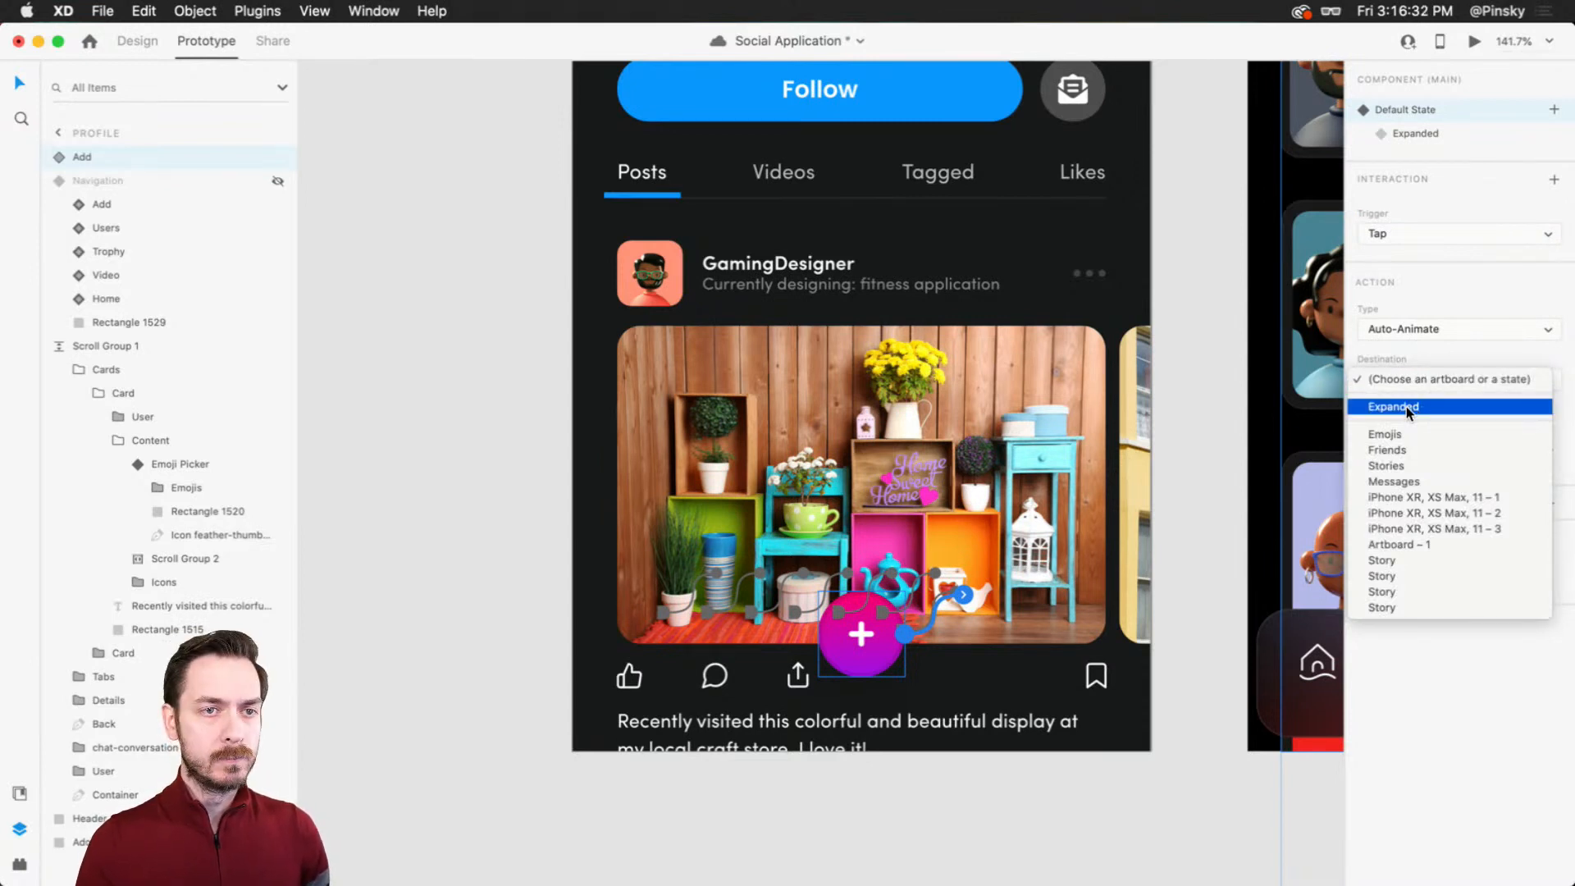
click(1419, 406)
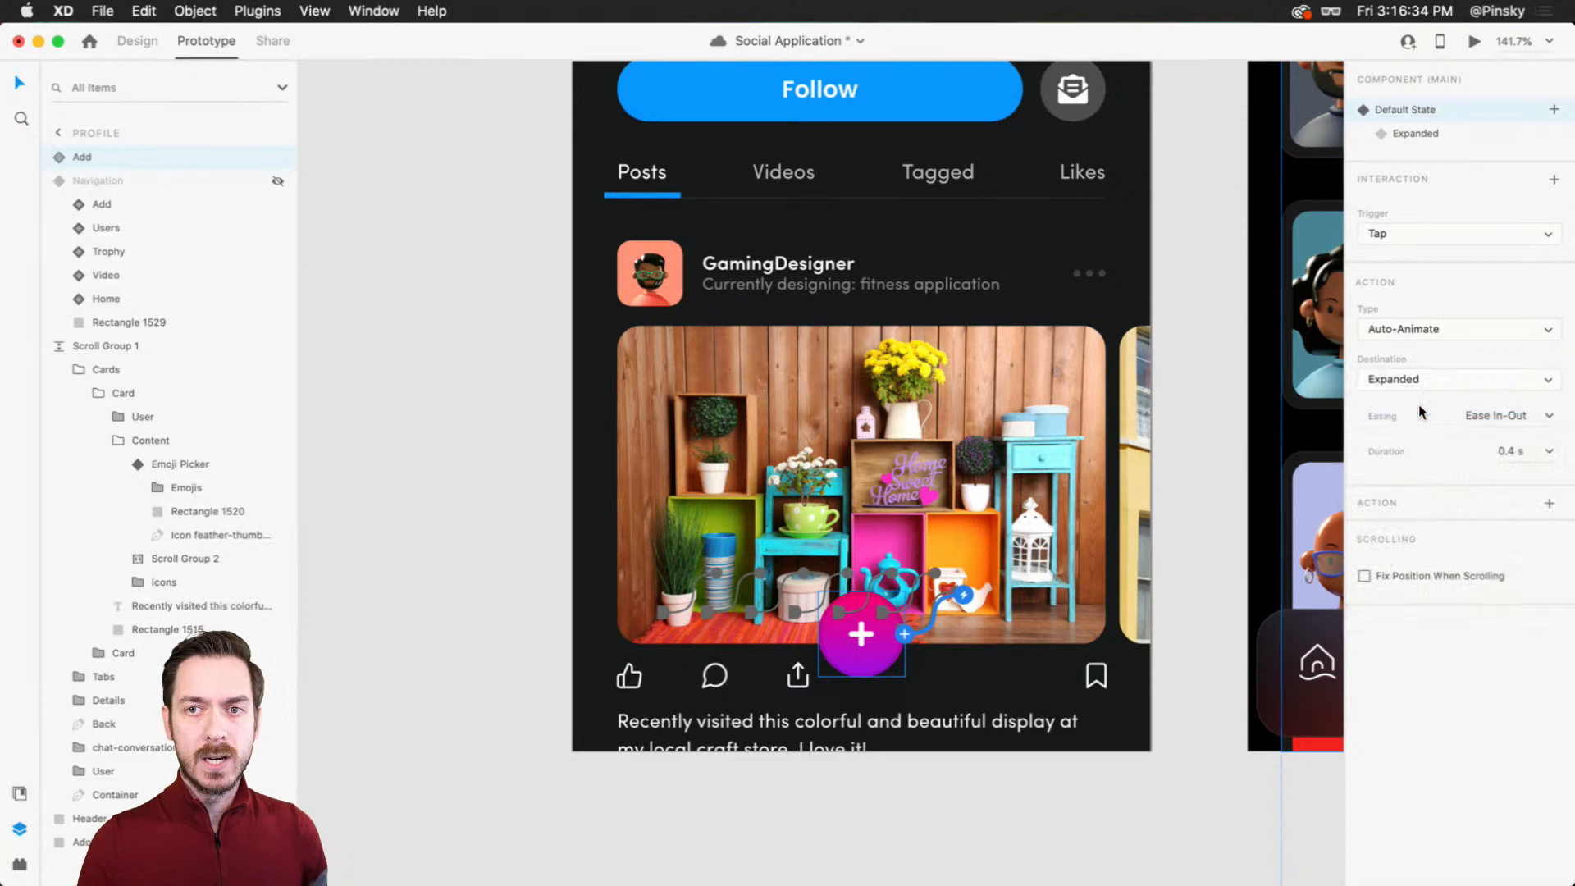
Step: Set the tap animation's easing to Snap and its duration to 0.6 s
click(1545, 415)
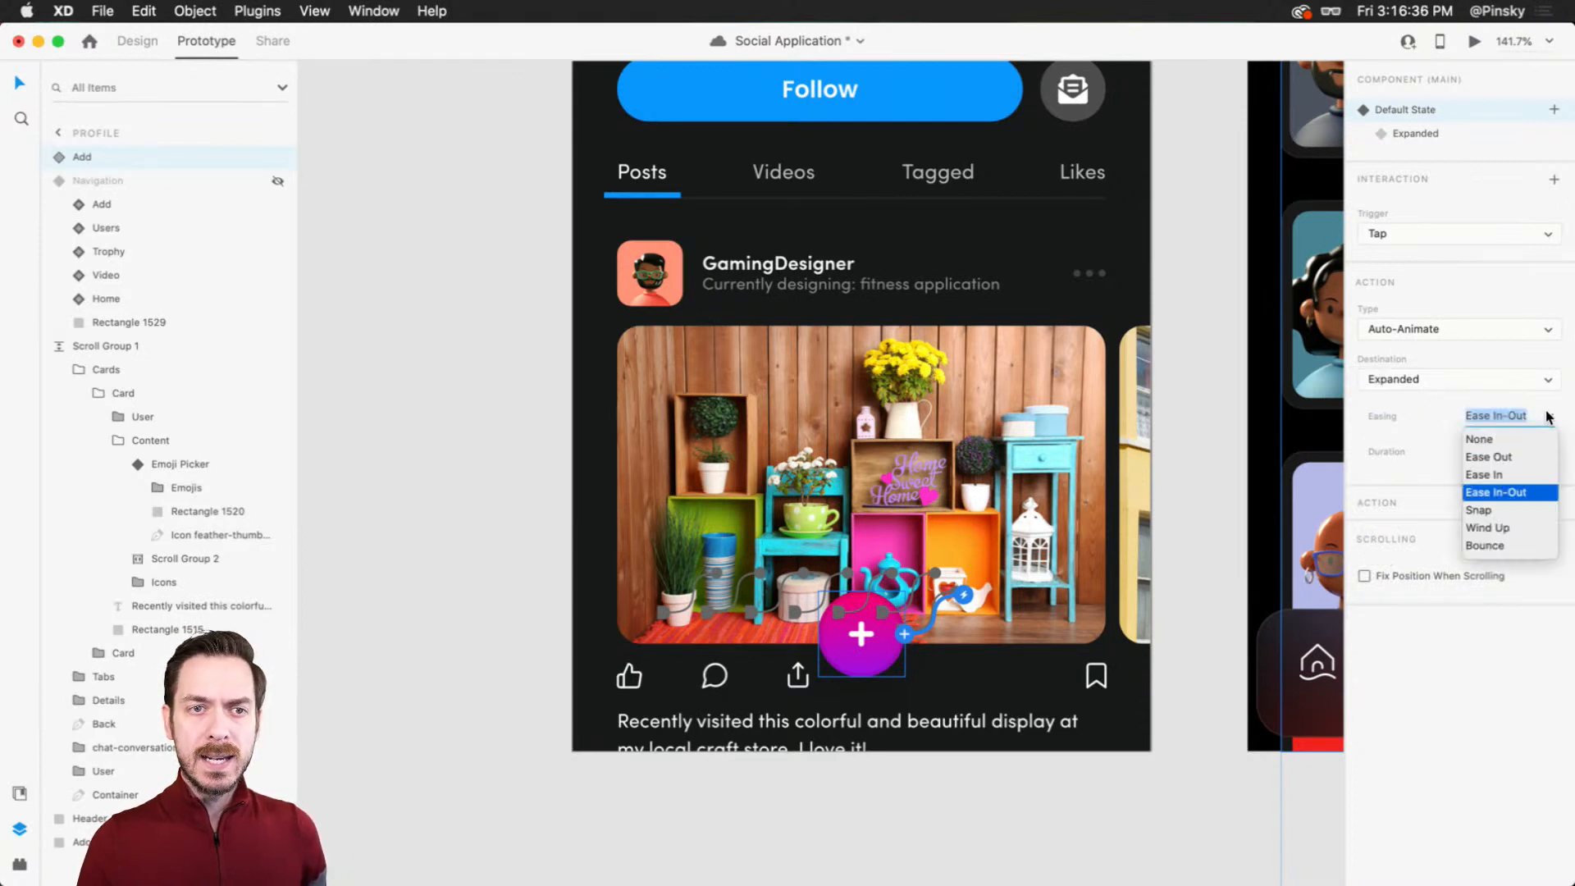
click(1512, 496)
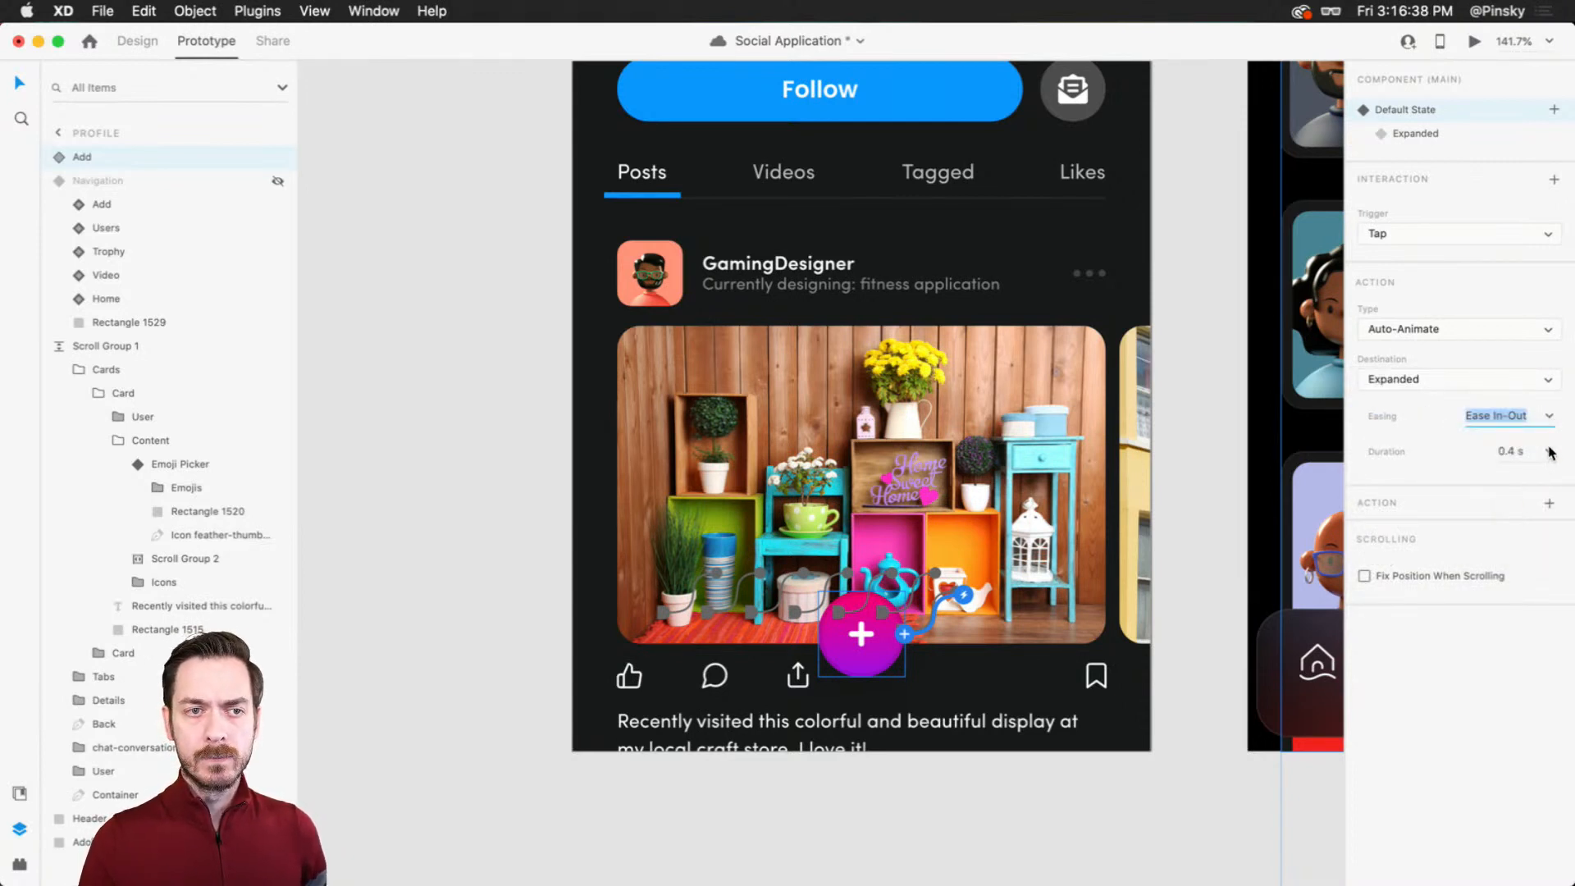
click(1551, 418)
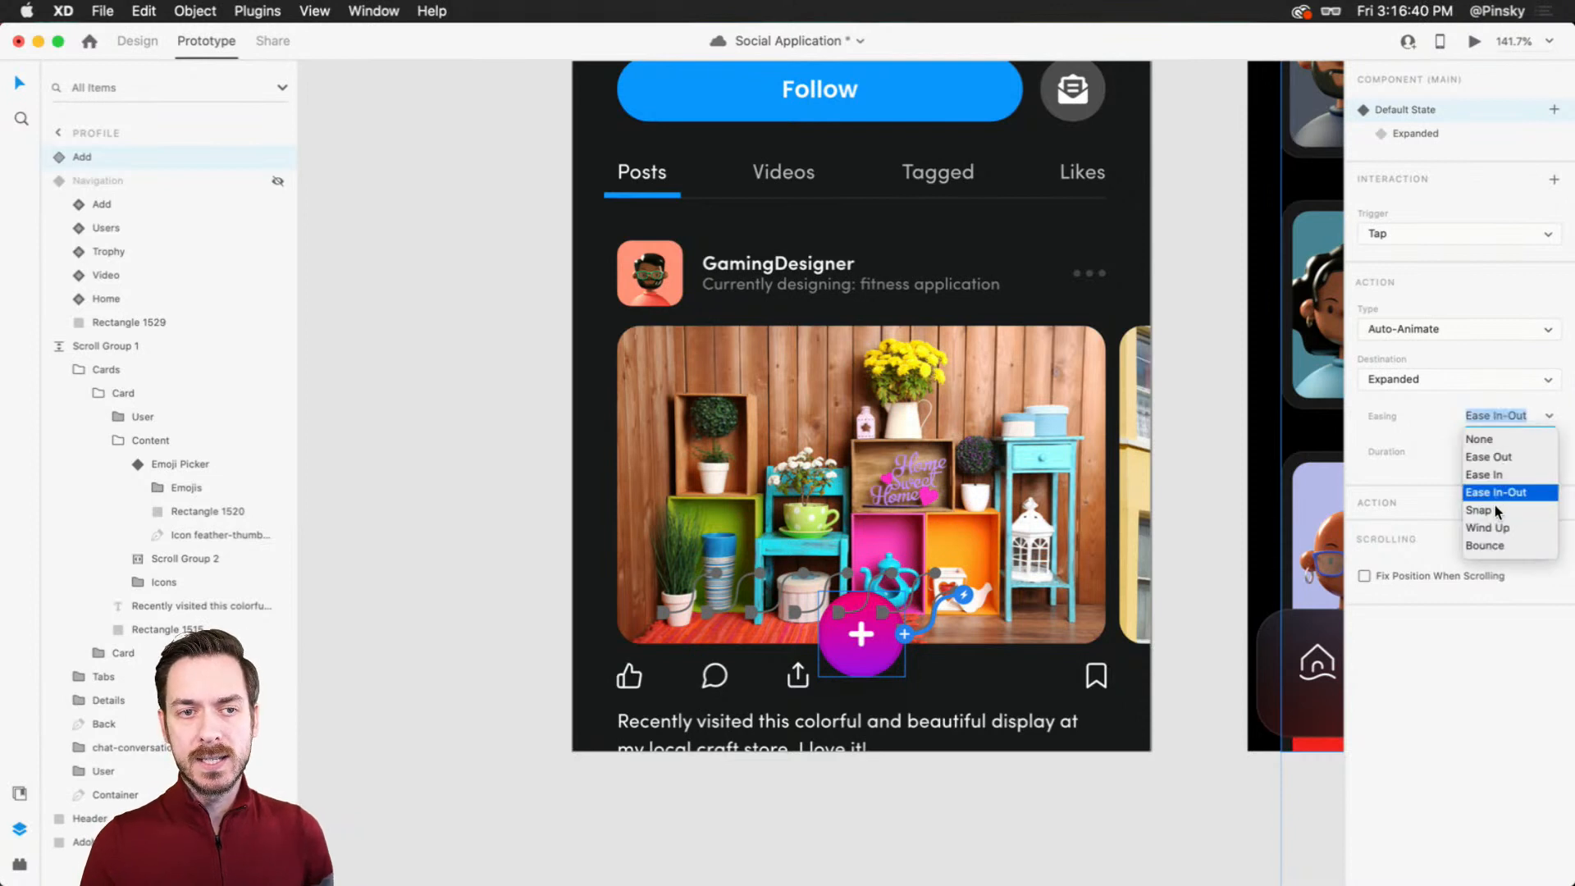
click(1495, 510)
click(1549, 451)
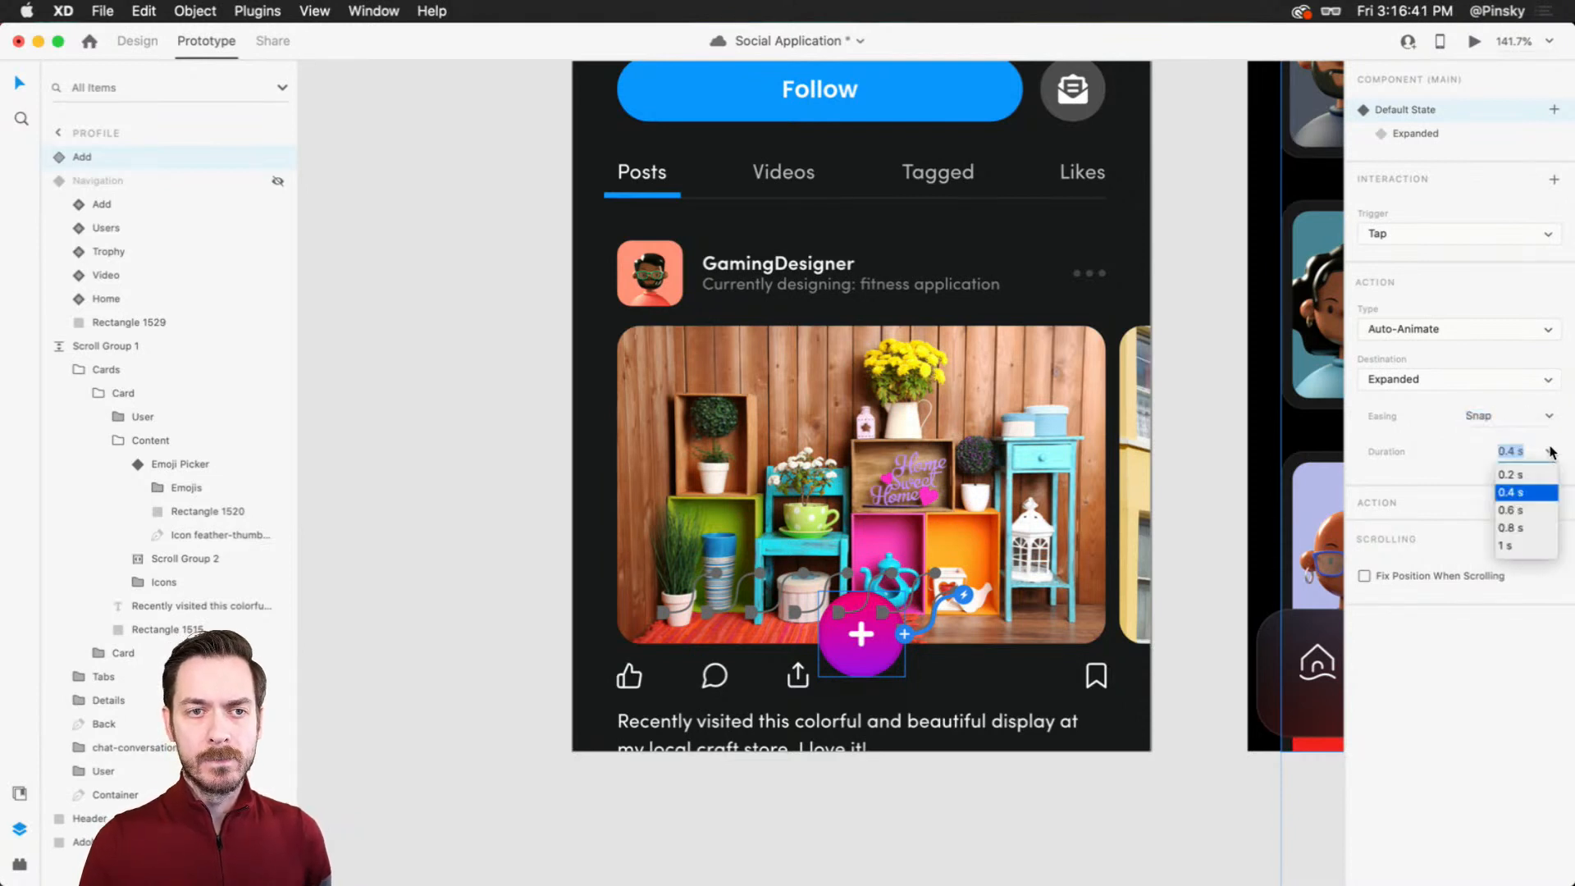
click(1510, 511)
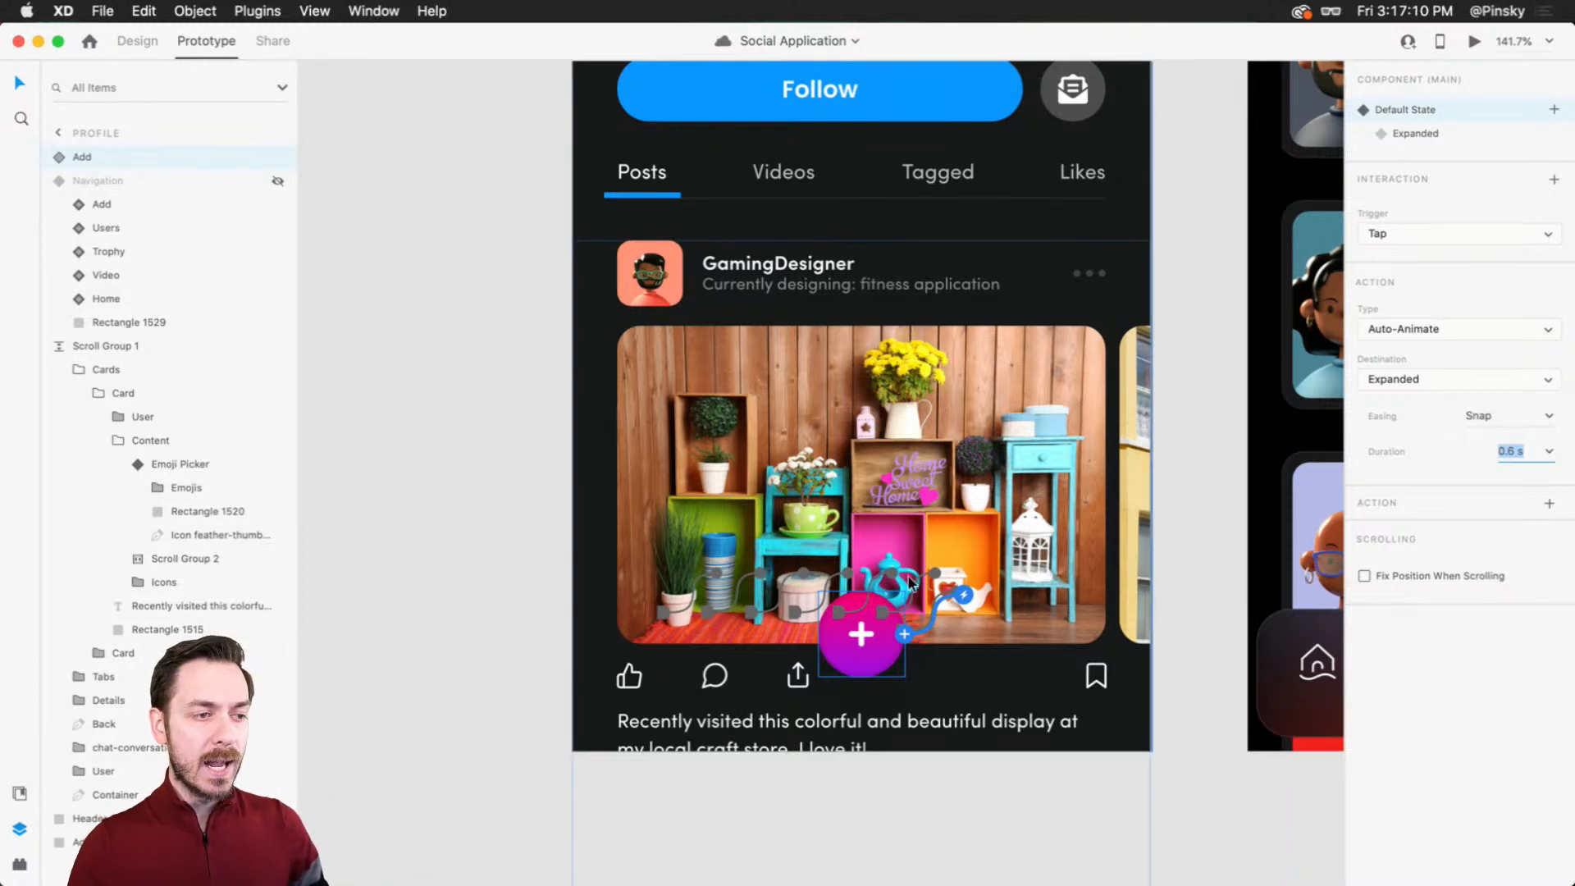
Step: In the Expanded state, give the round plus button a Tap interaction that auto-animates back to Default State
click(1446, 136)
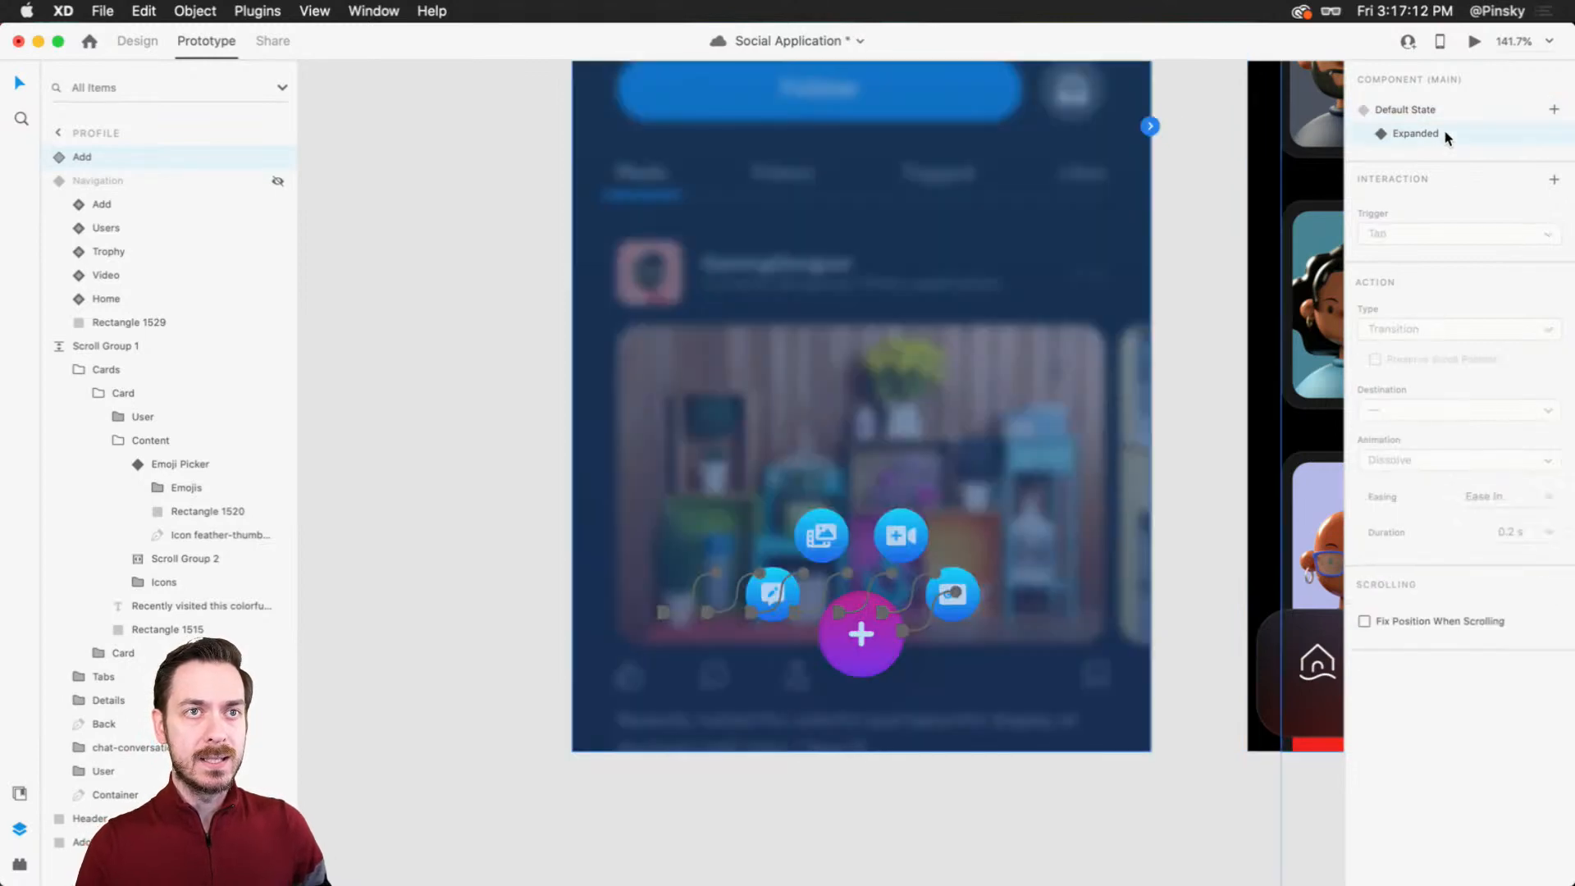
scroll(875, 650, up, 5)
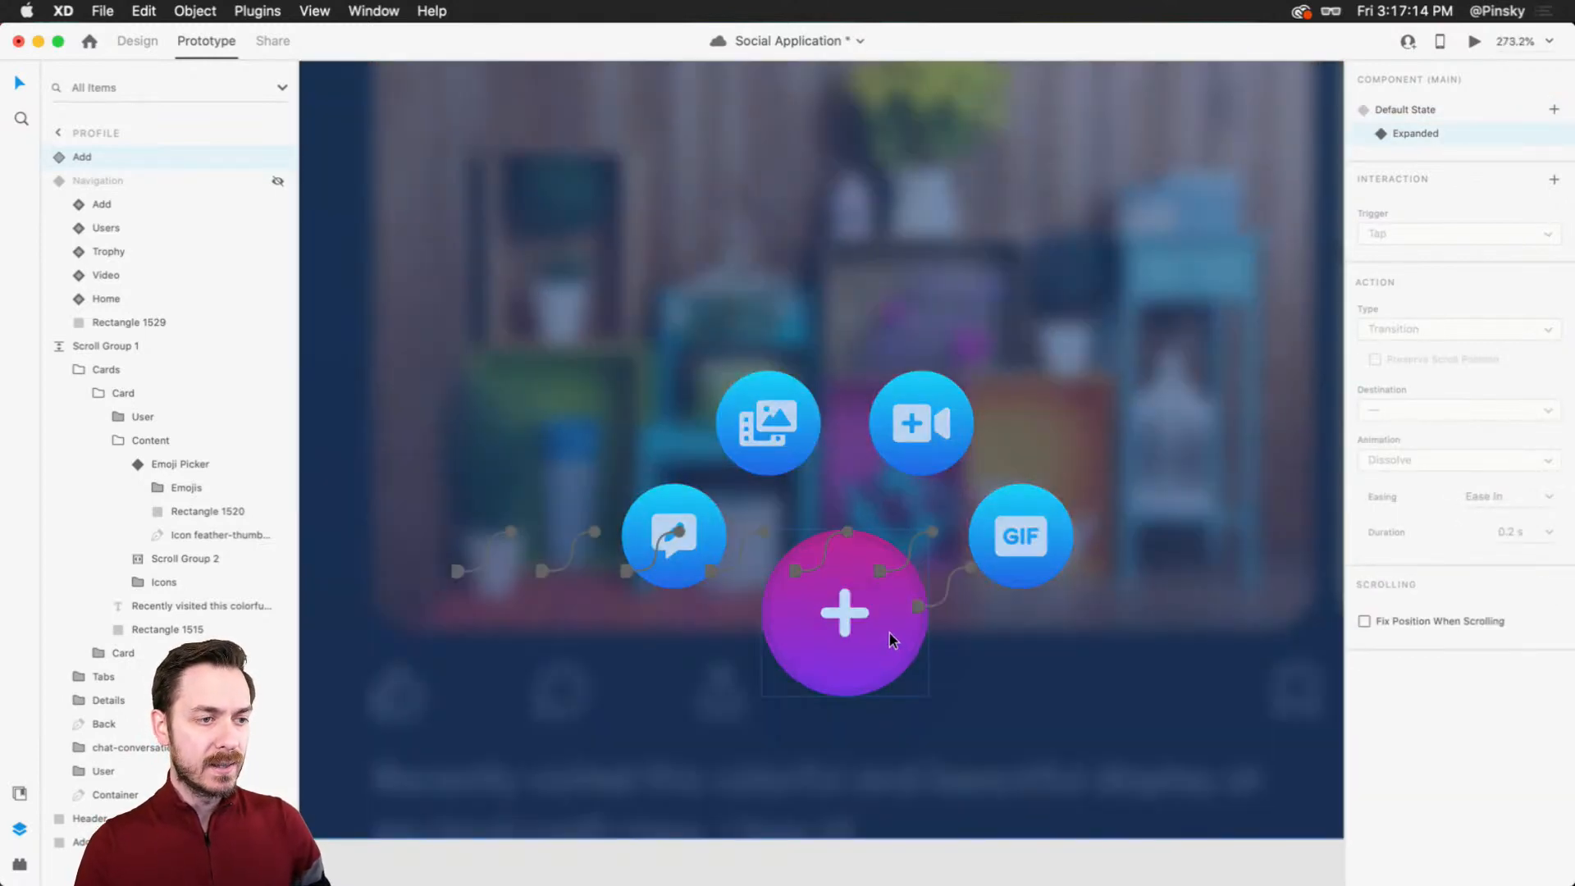
click(889, 633)
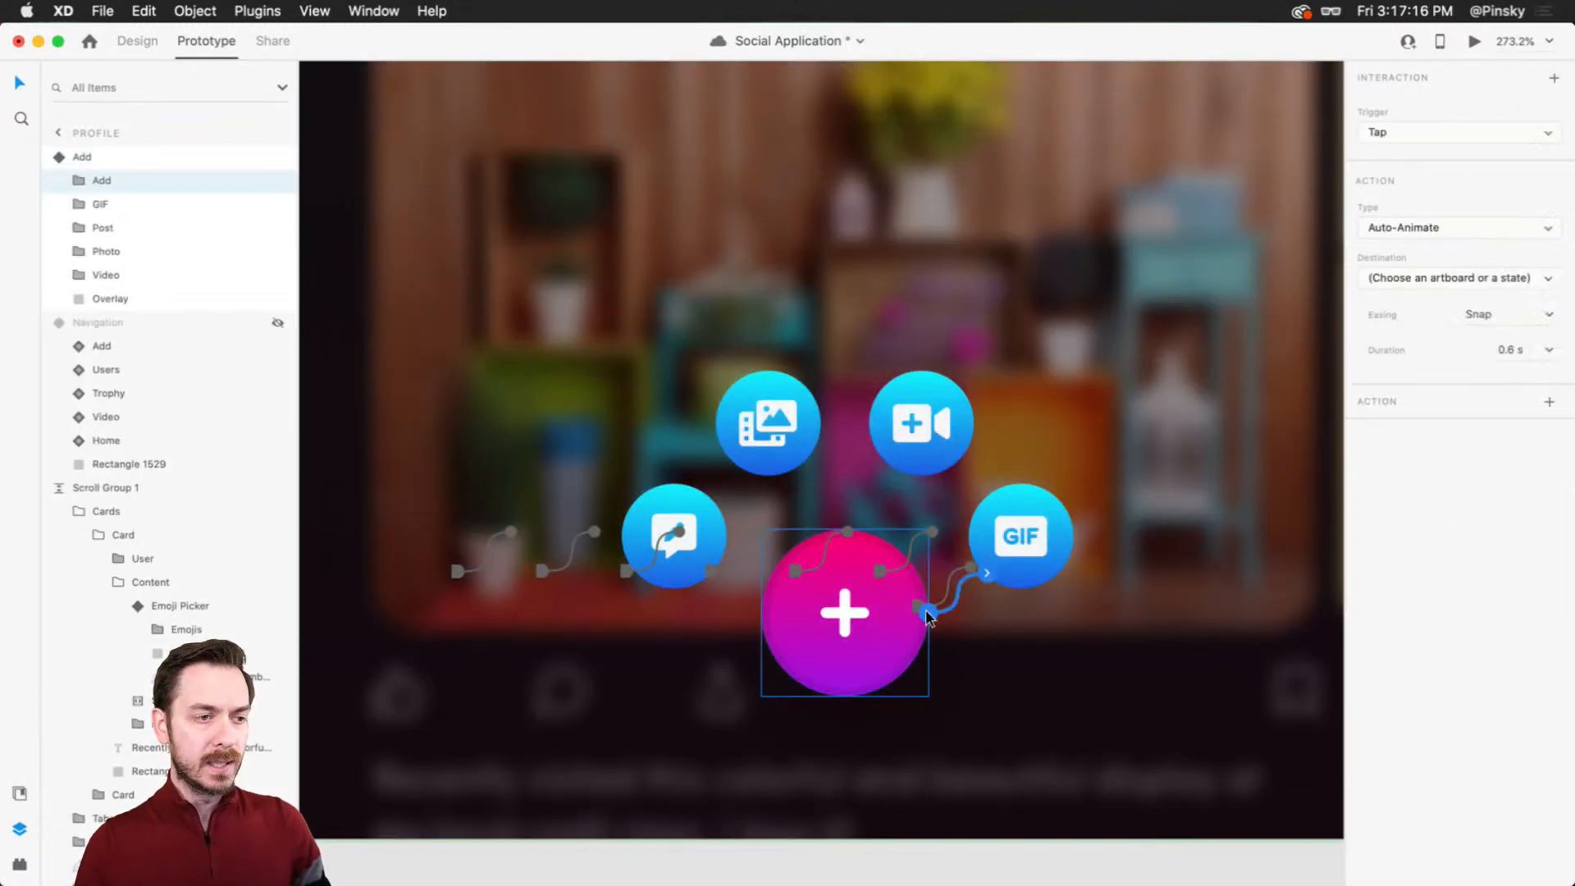
click(1500, 279)
click(1413, 310)
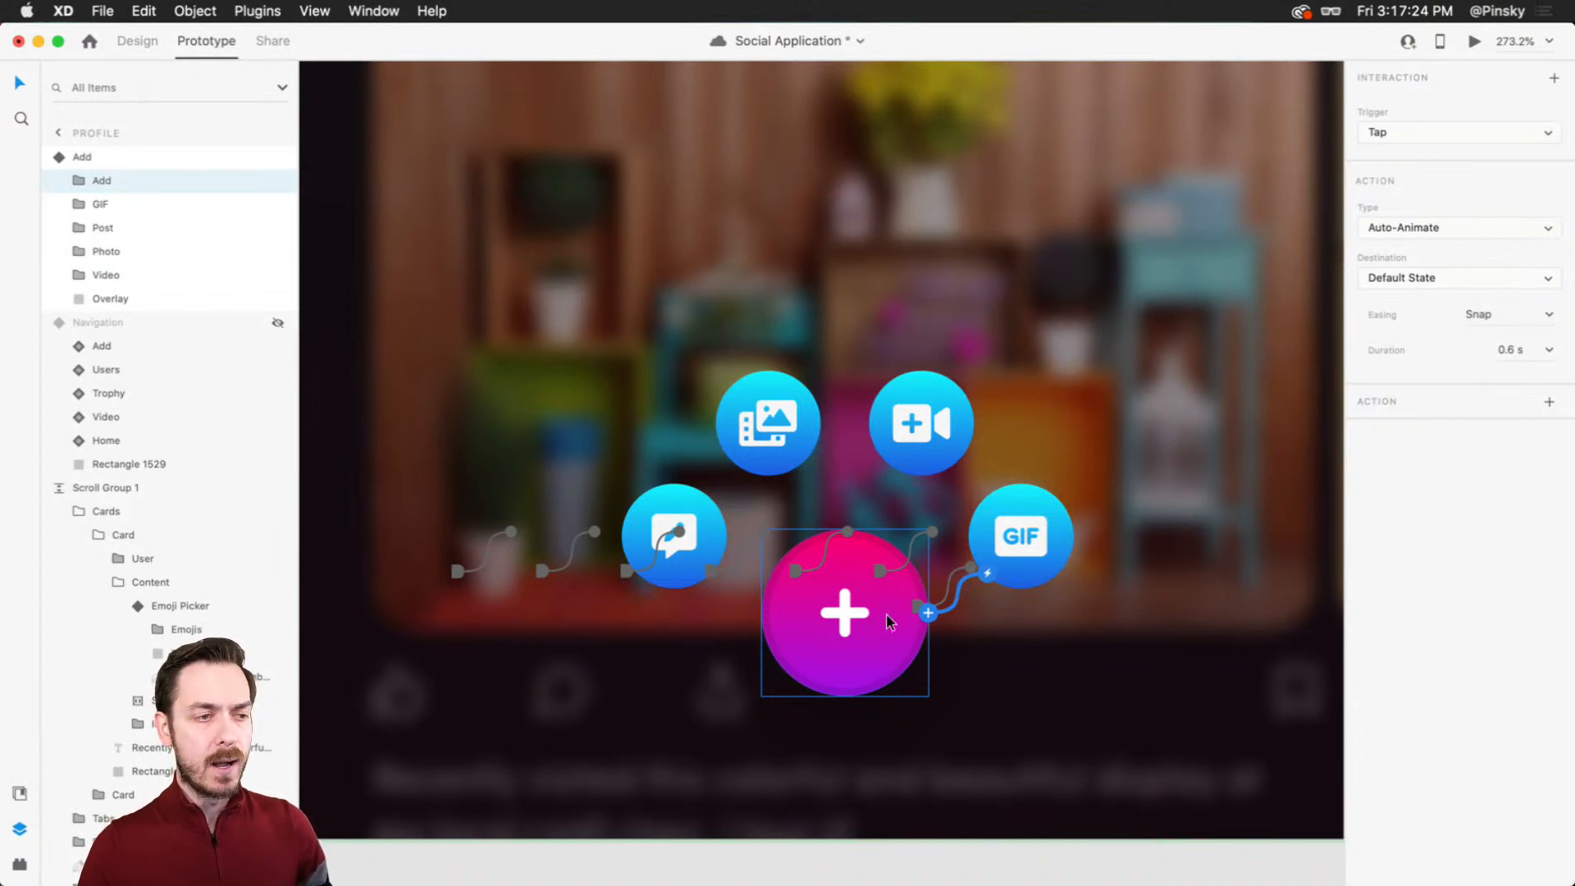
Step: Return to design editing and rotate the Plus icon inside the Expanded state's Add button by -45° to form an X
click(133, 43)
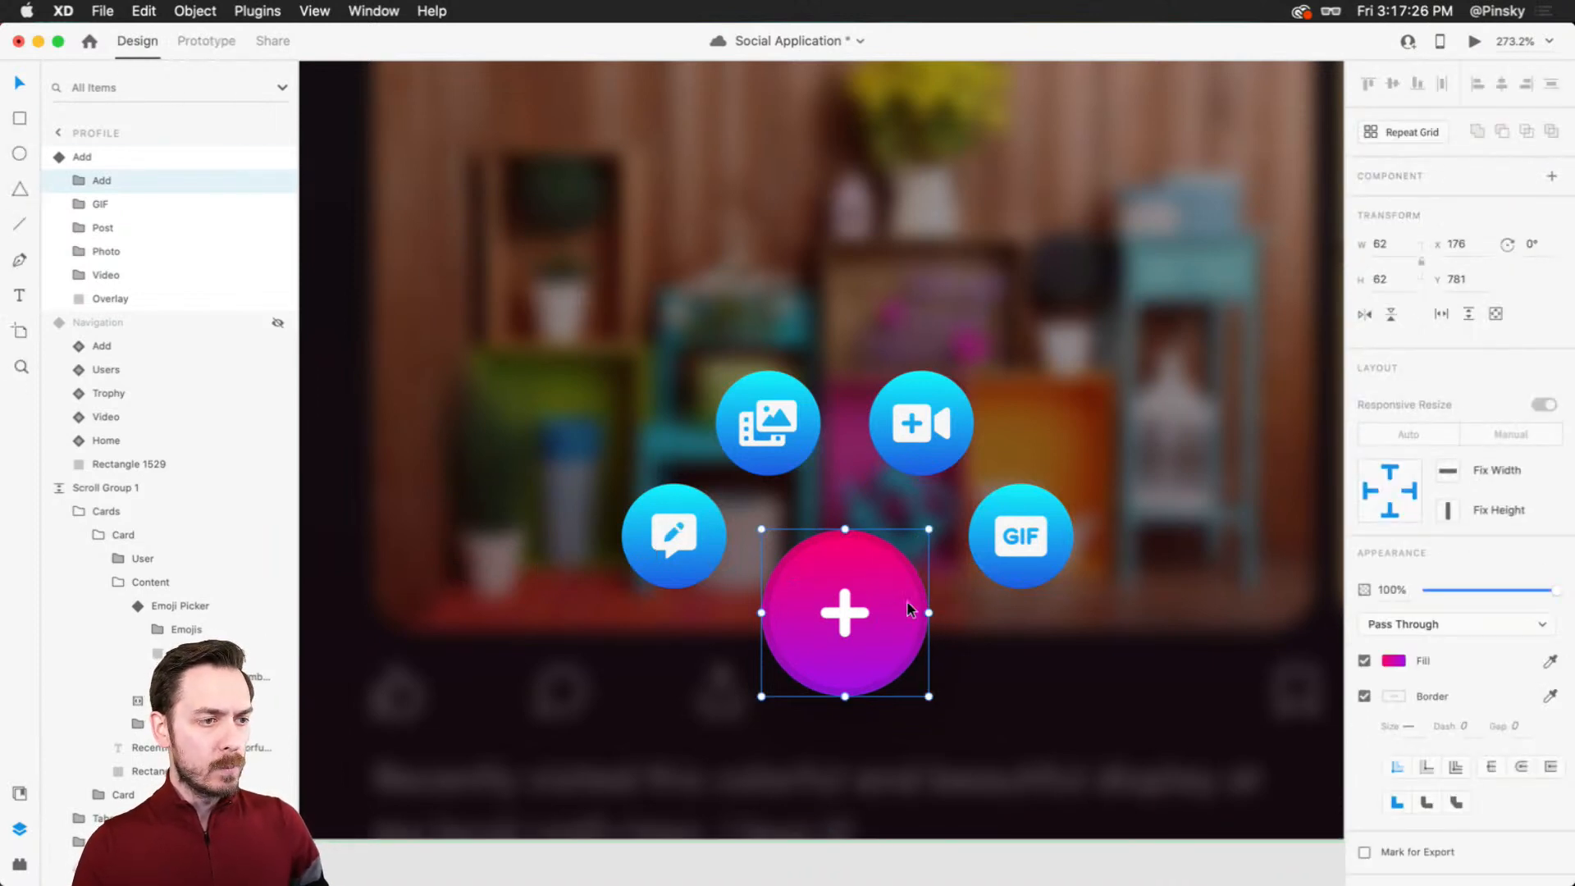
double_click(844, 611)
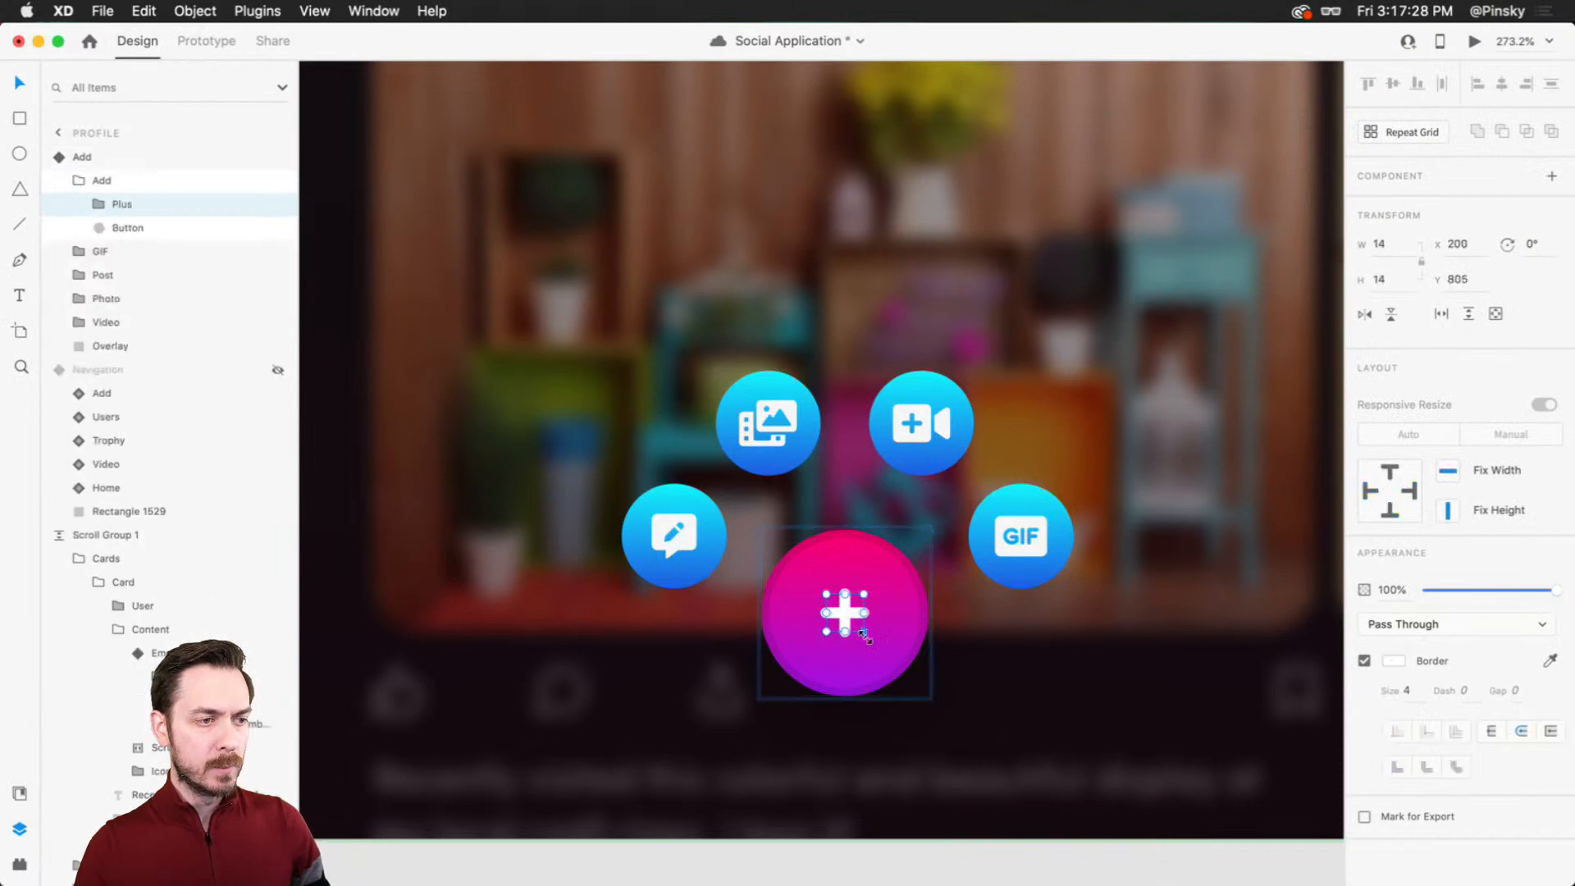
drag(868, 638, 875, 615)
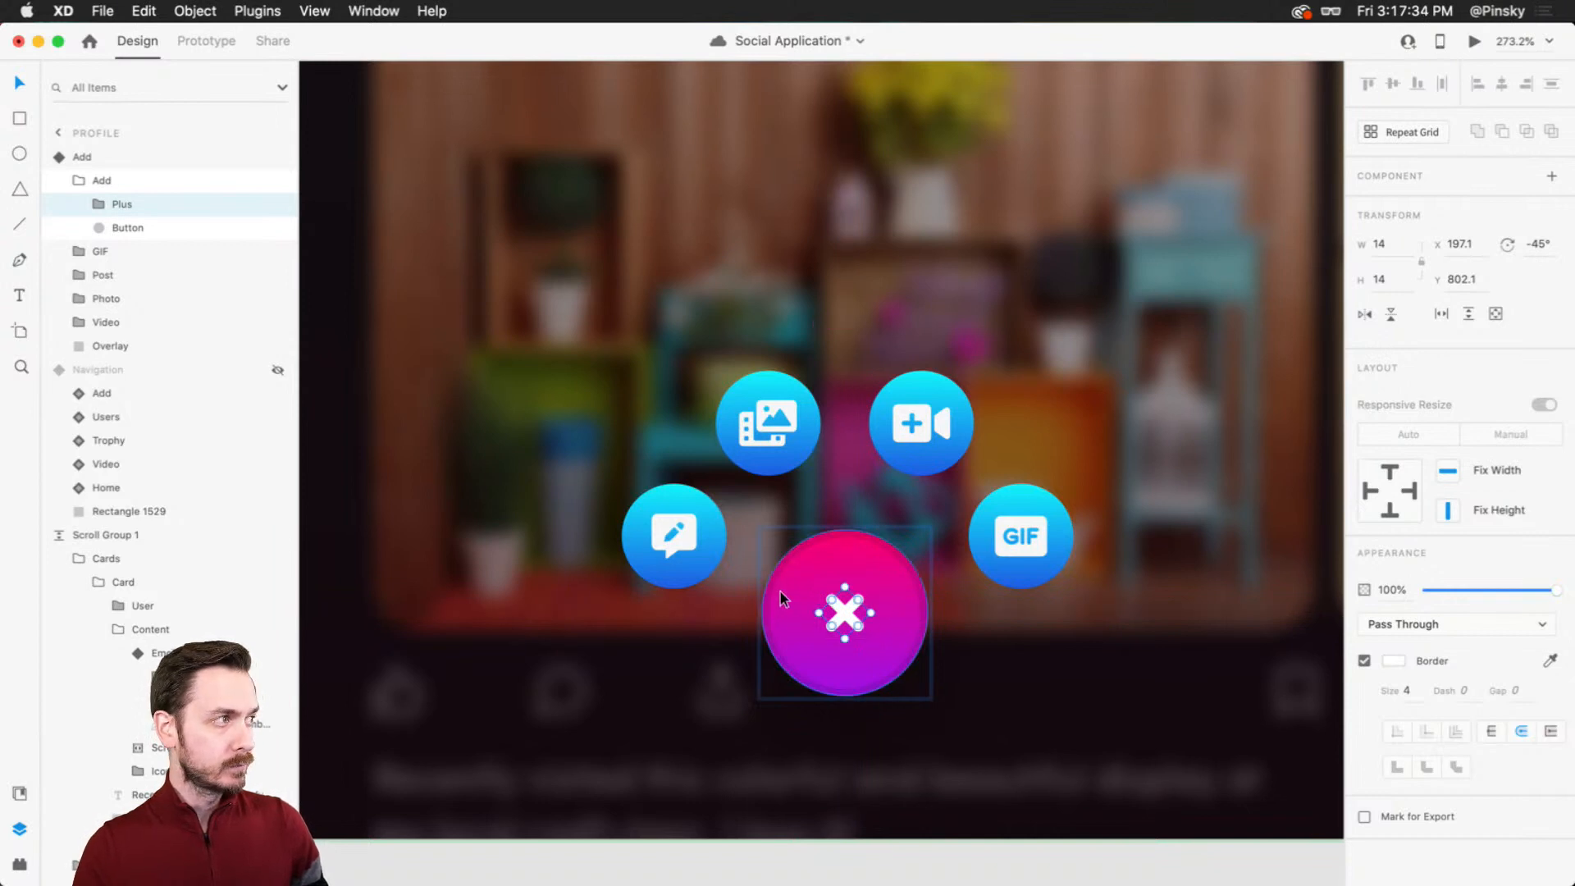
Step: Try to enlarge both lines of the Plus icon, undo it, and turn off their Fix Width and Fix Height
click(105, 207)
click(95, 227)
shift+click(94, 251)
drag(859, 627, 874, 640)
key(super+z)
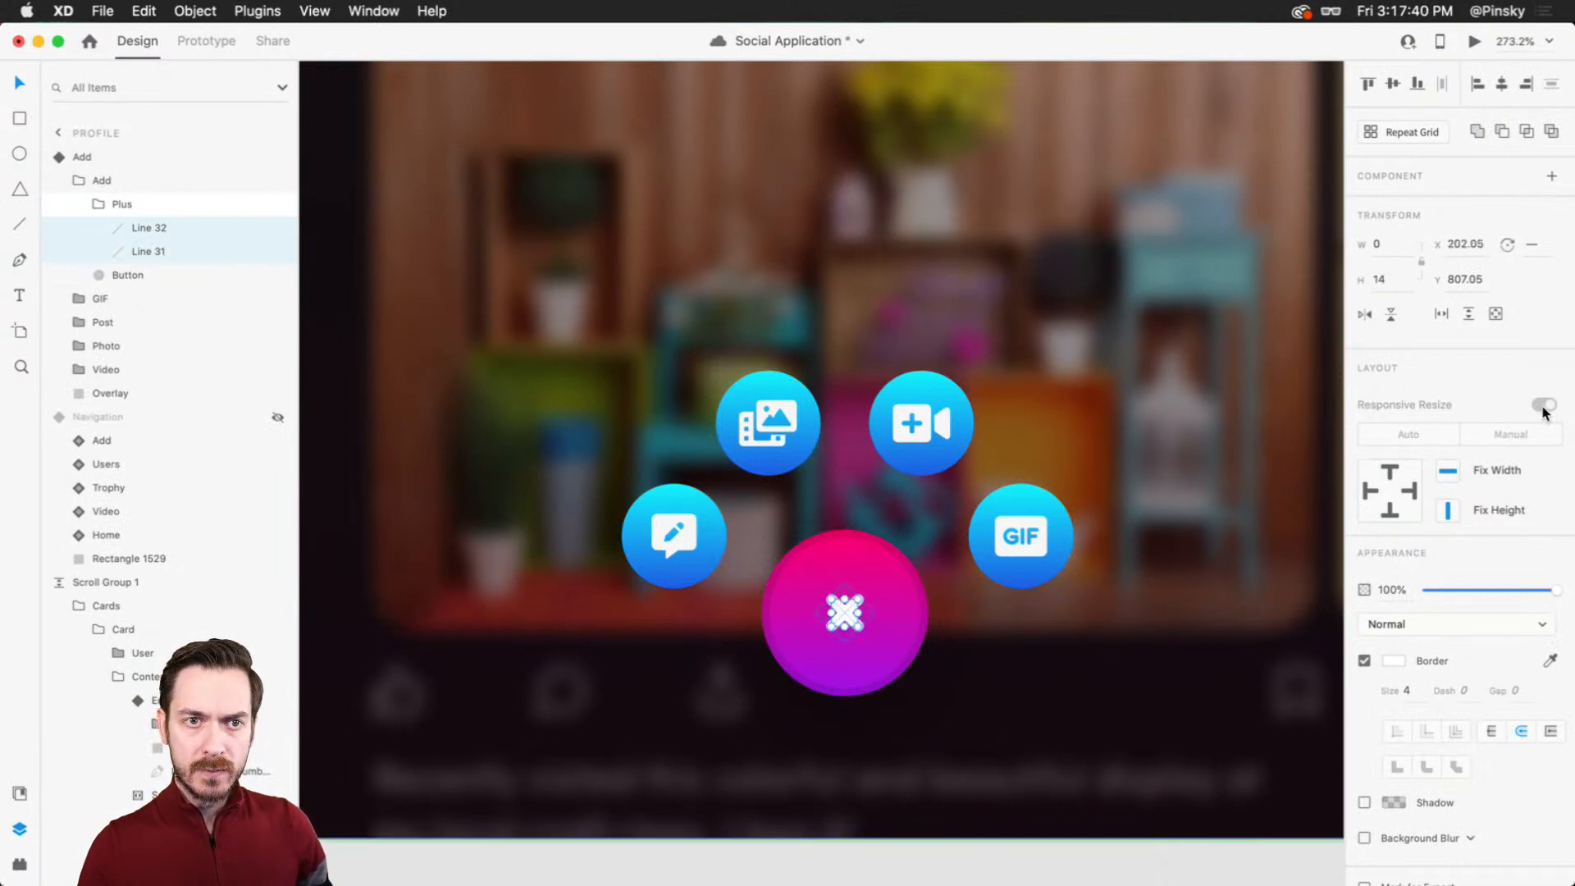
click(1451, 476)
click(1450, 510)
Step: Try to enlarge the Plus icon's two lines again without fixed dimensions
click(858, 626)
shift+click(856, 623)
drag(860, 630, 874, 643)
key(super+z)
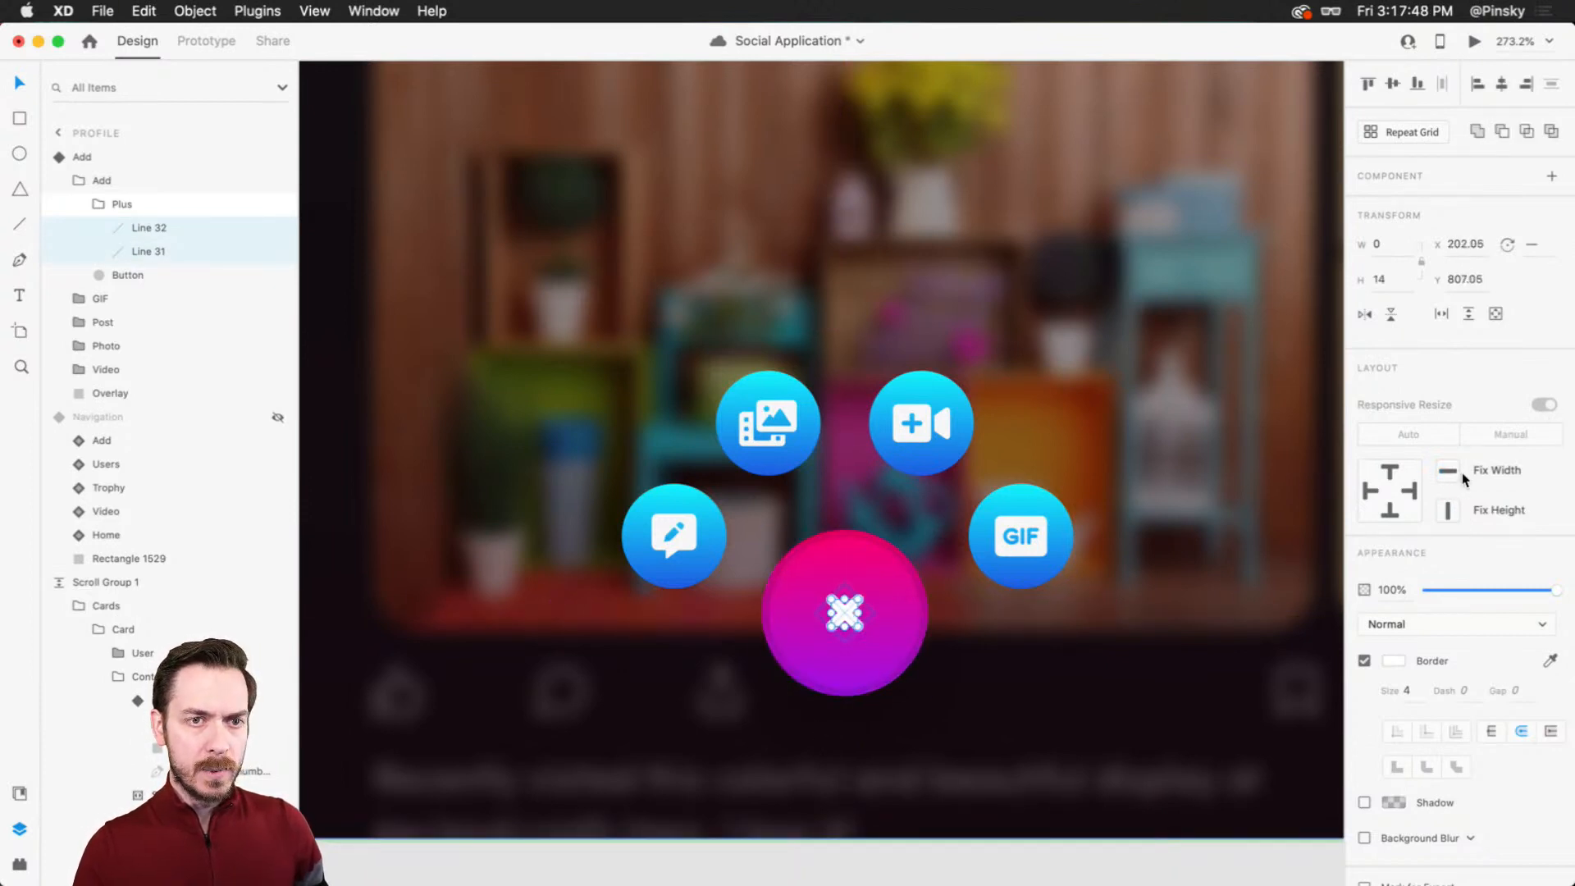
Step: Leave the Plus group and switch the Add component back to its Default State
key(Escape)
key(Escape)
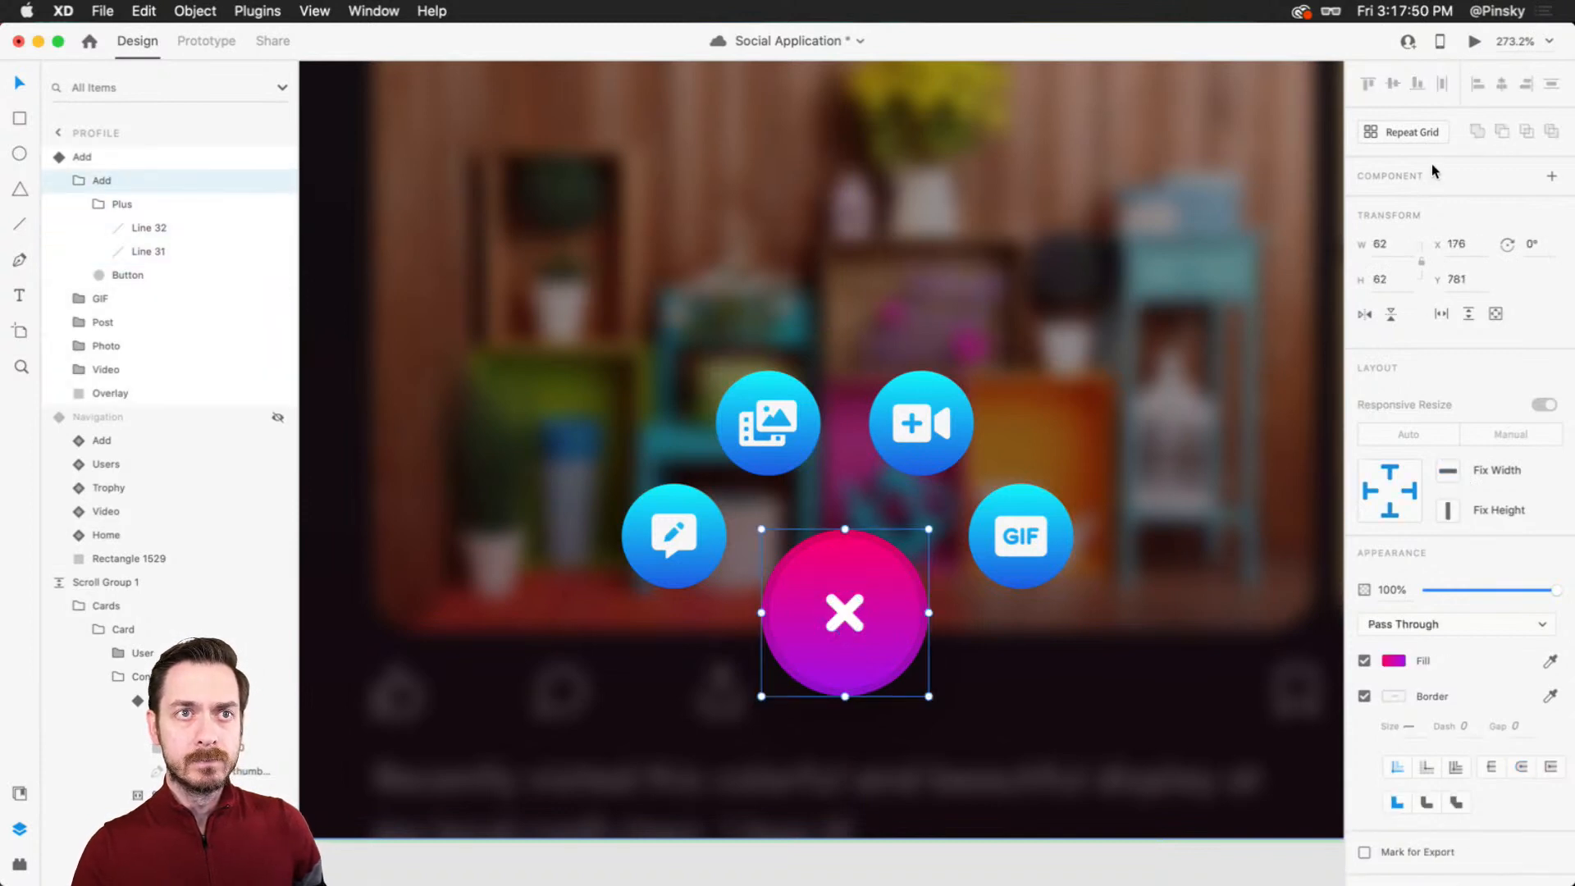
key(Escape)
click(1435, 207)
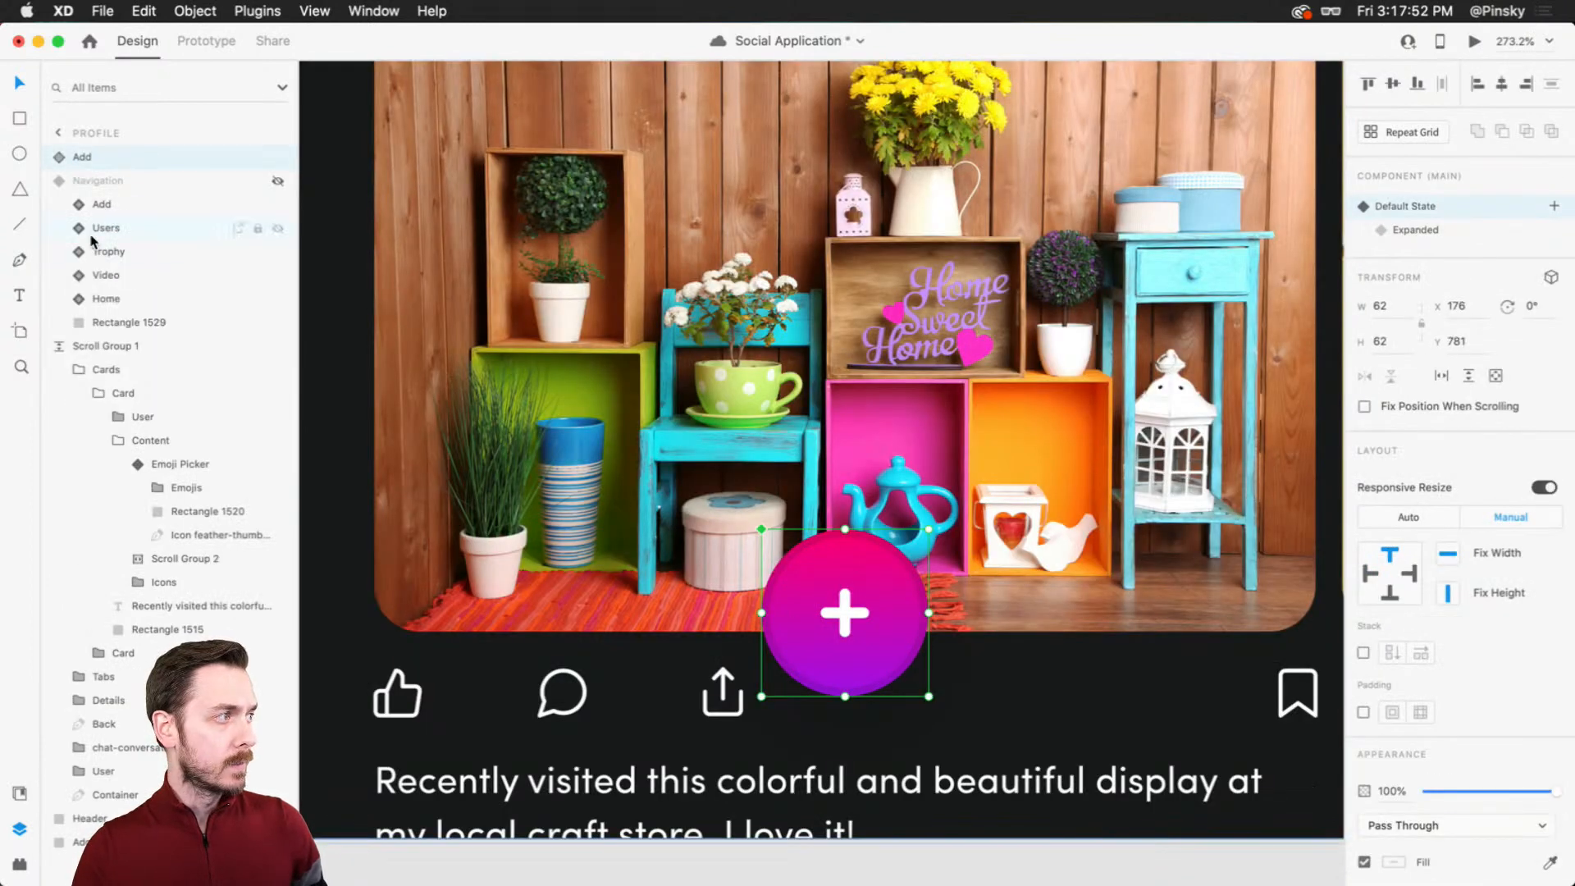
Step: Turn off Fix Width and Fix Height for the Plus group inside the Default State's Add button, and leave the group
click(58, 157)
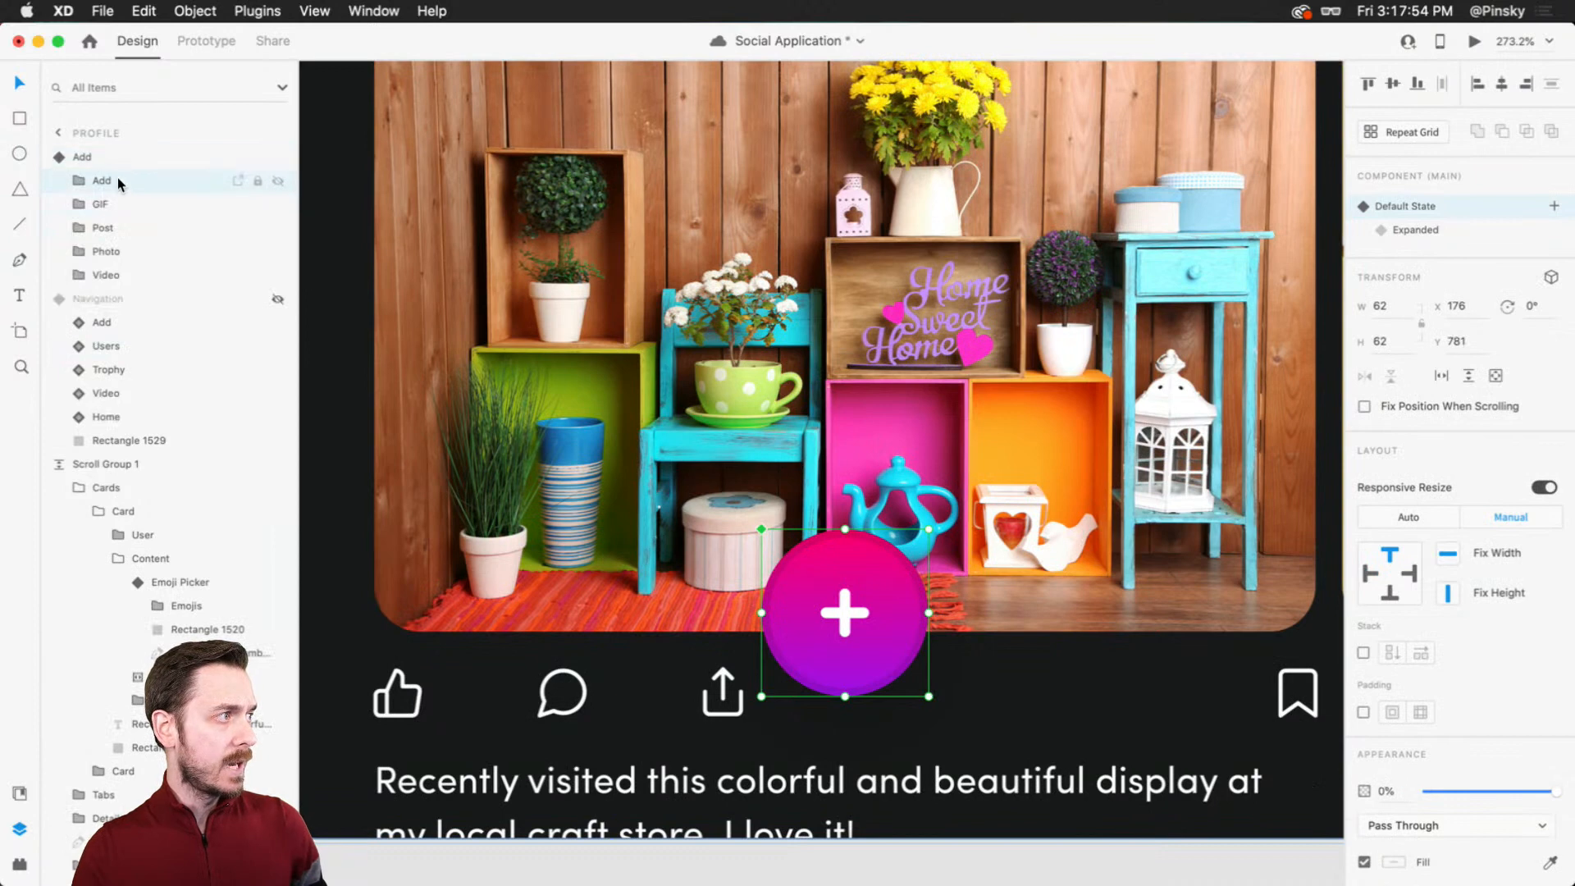
click(116, 180)
click(79, 180)
click(119, 206)
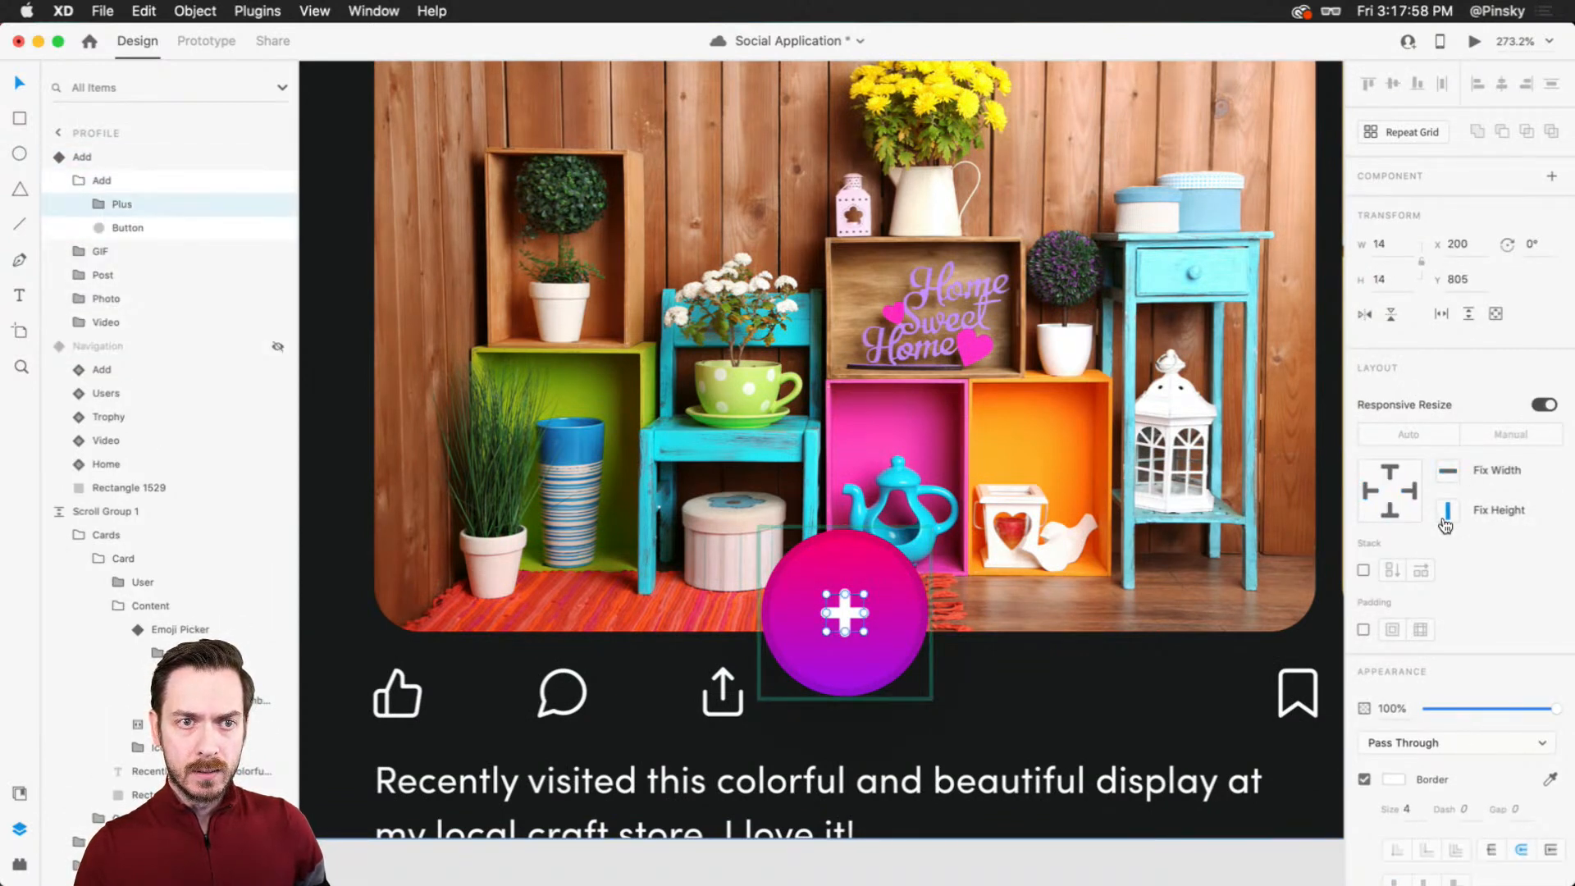
key(Escape)
key(Escape)
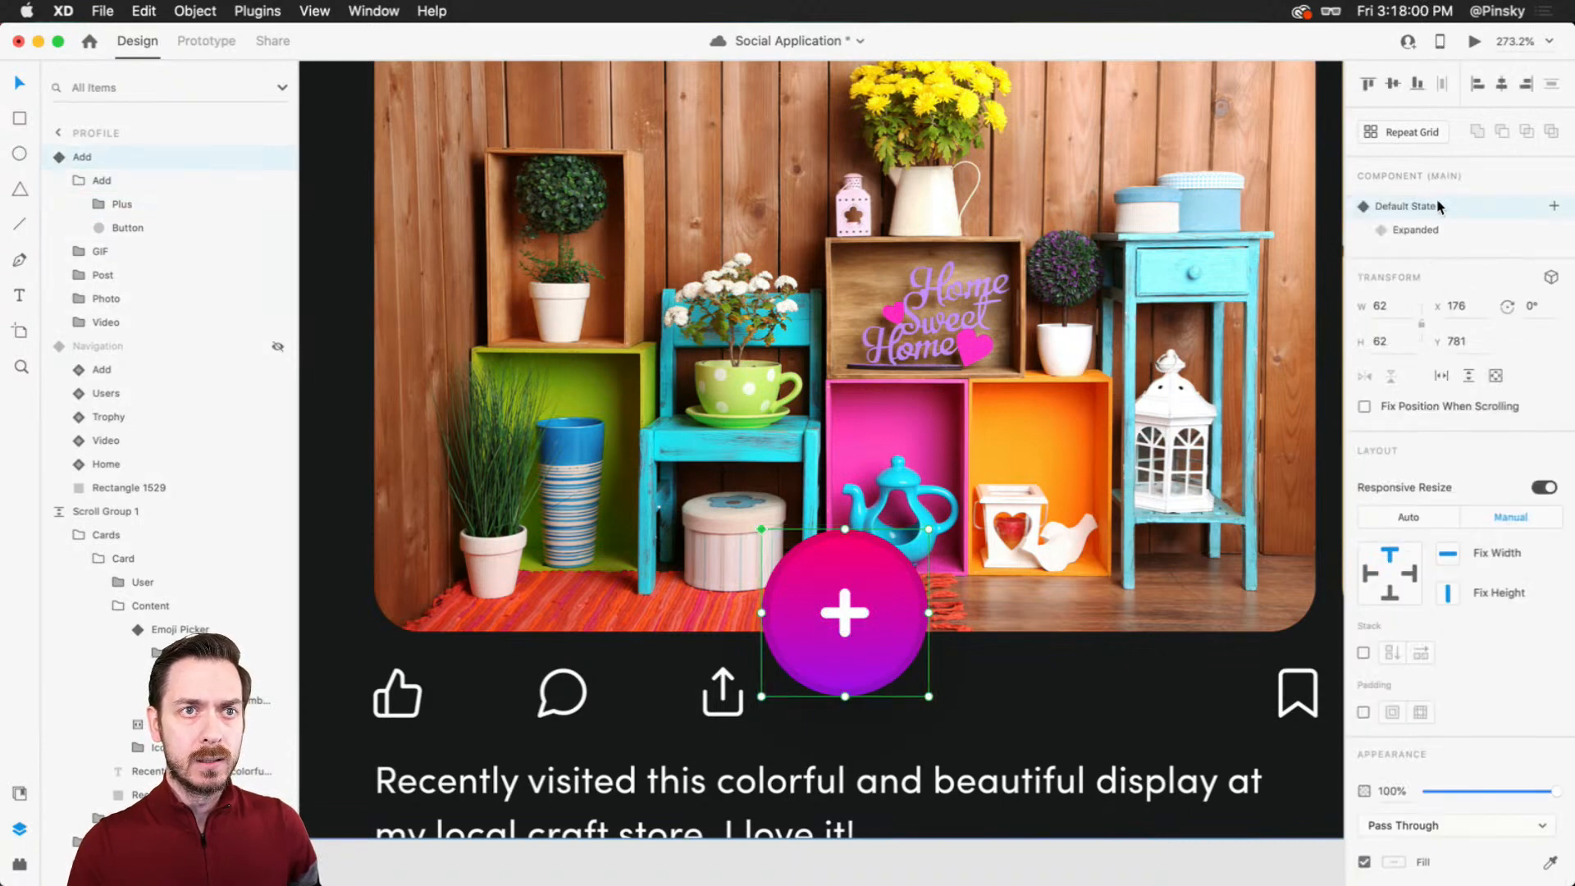
Step: Turn off Fix Width and Fix Height for the Plus group in the Expanded state, try to widen it, and undo the resize
click(1438, 233)
click(845, 613)
double_click(845, 613)
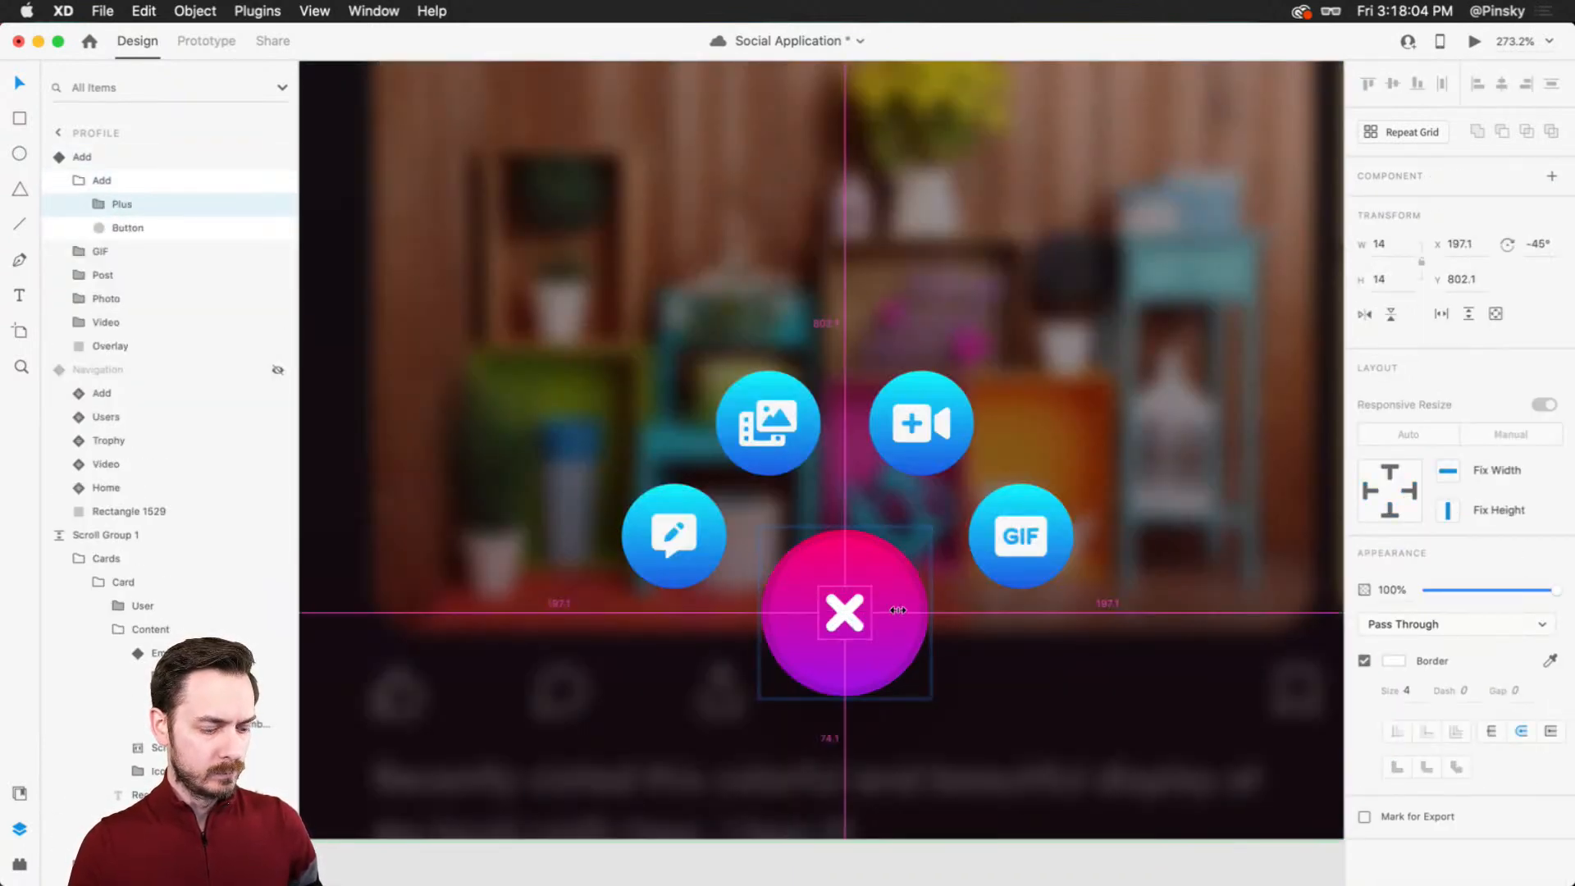
click(1454, 474)
click(1447, 515)
drag(870, 612, 911, 606)
key(super+z)
Step: Turn off Fix Width and Fix Height for the Plus icon's two lines, try to enlarge them, and undo the resize
click(98, 204)
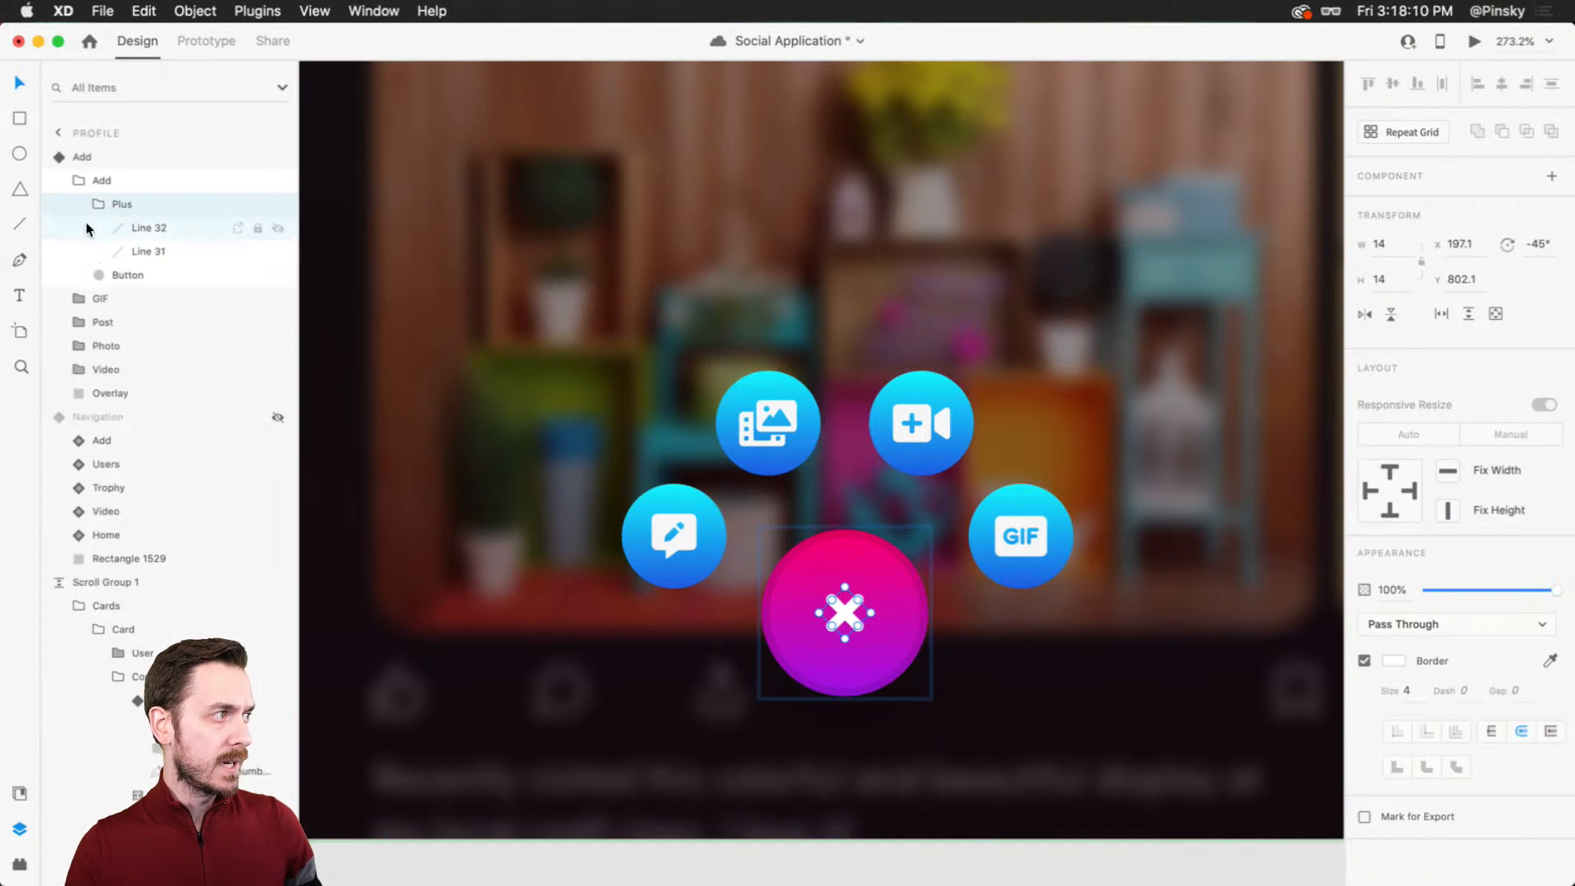
click(88, 229)
shift+click(87, 251)
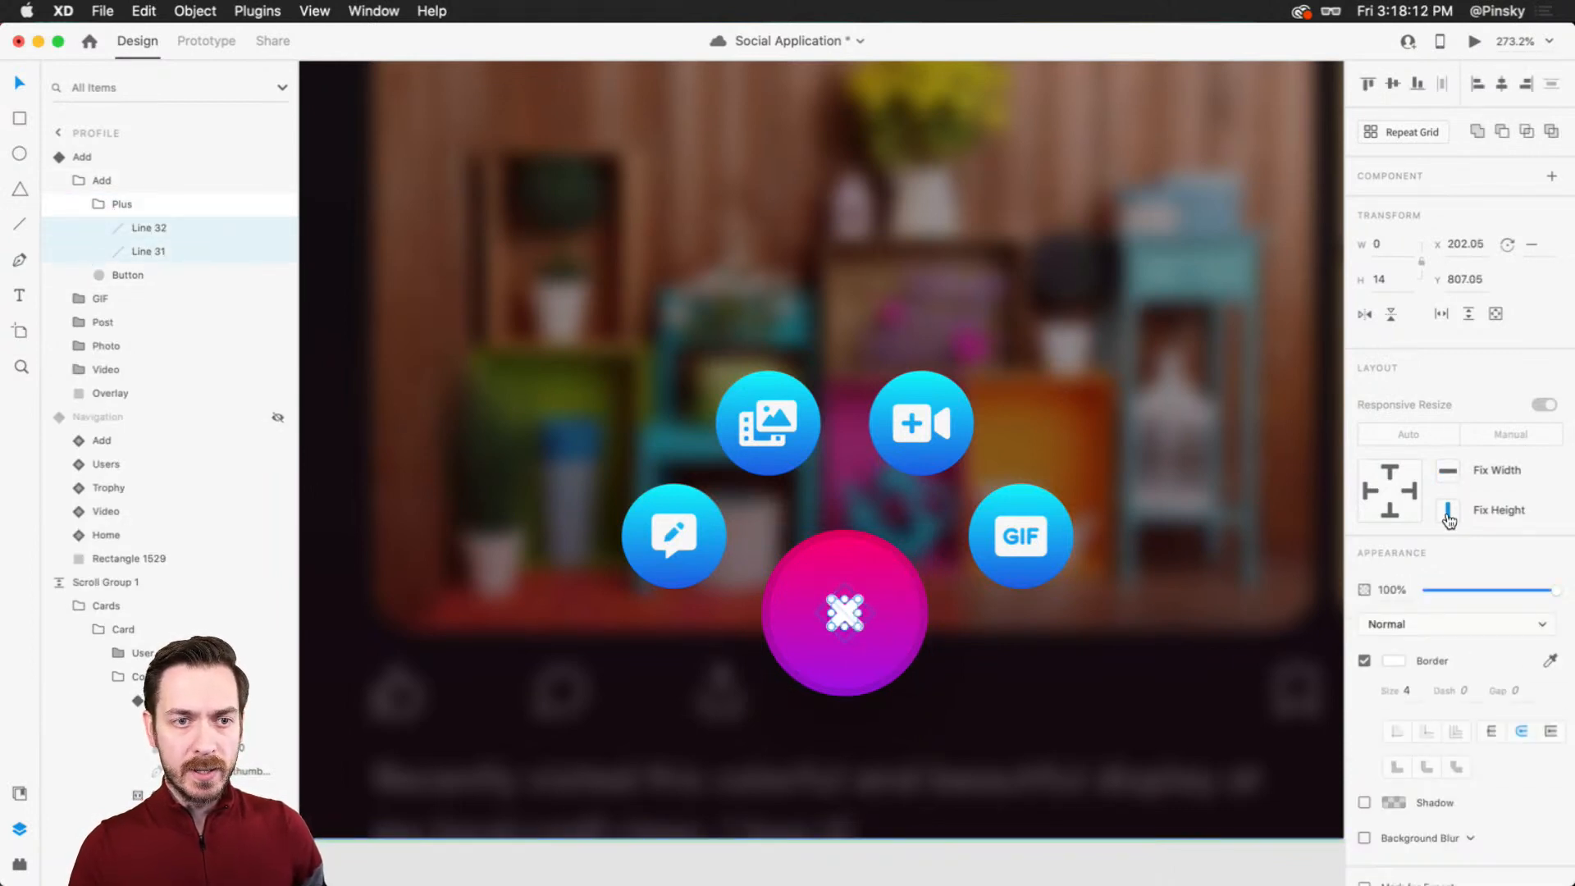
drag(858, 627, 877, 647)
key(super+z)
key(super+z)
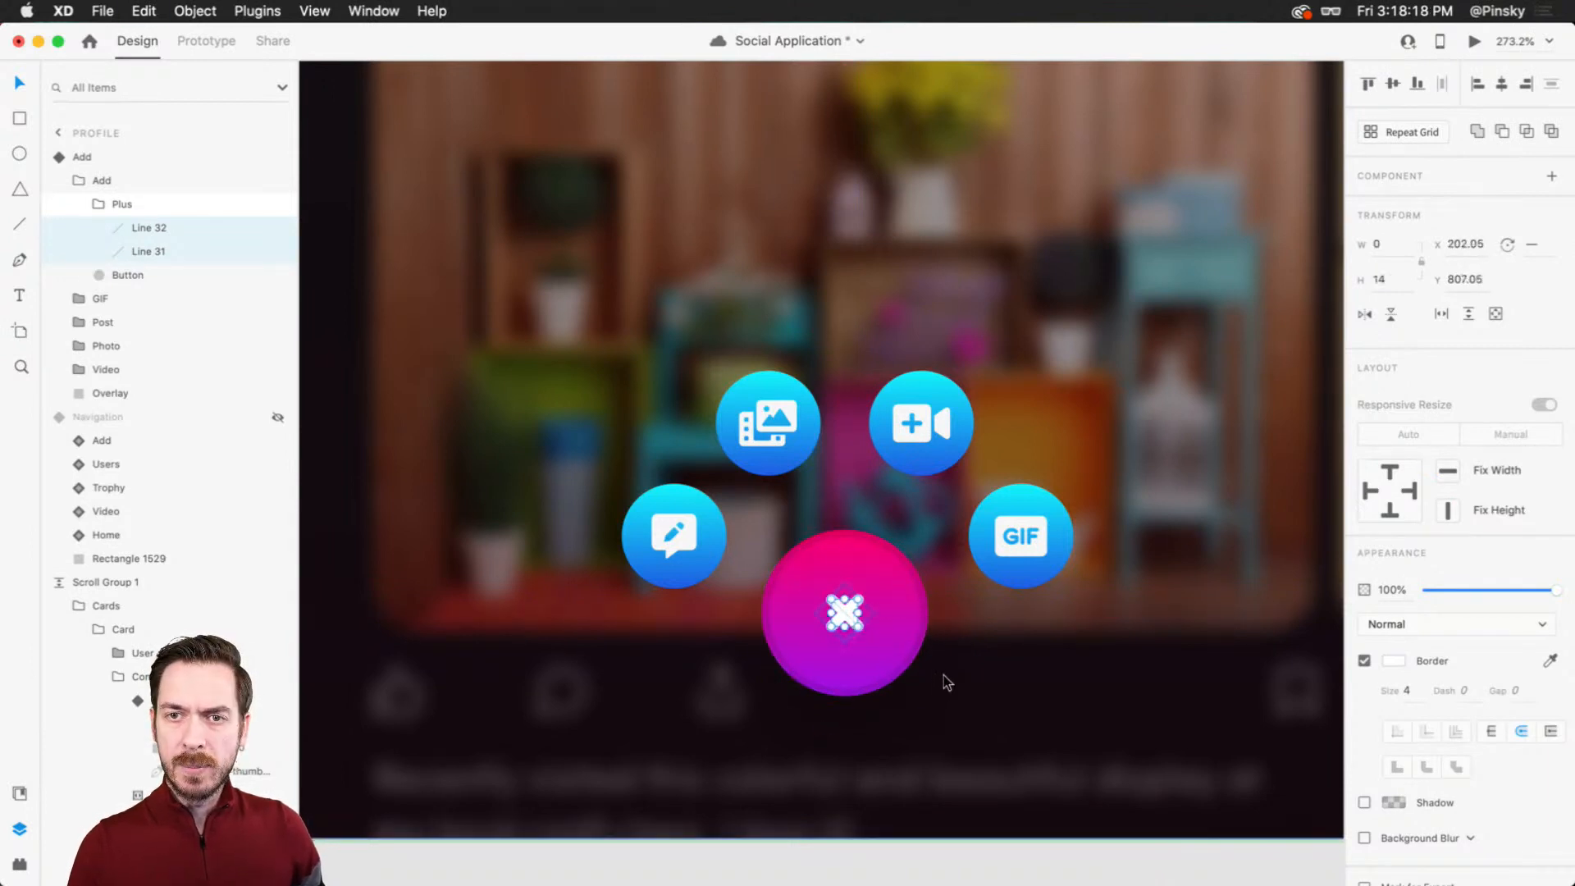
Step: Lower the opacity of the Expanded state's Button circle to 67% and leave the group
key(Escape)
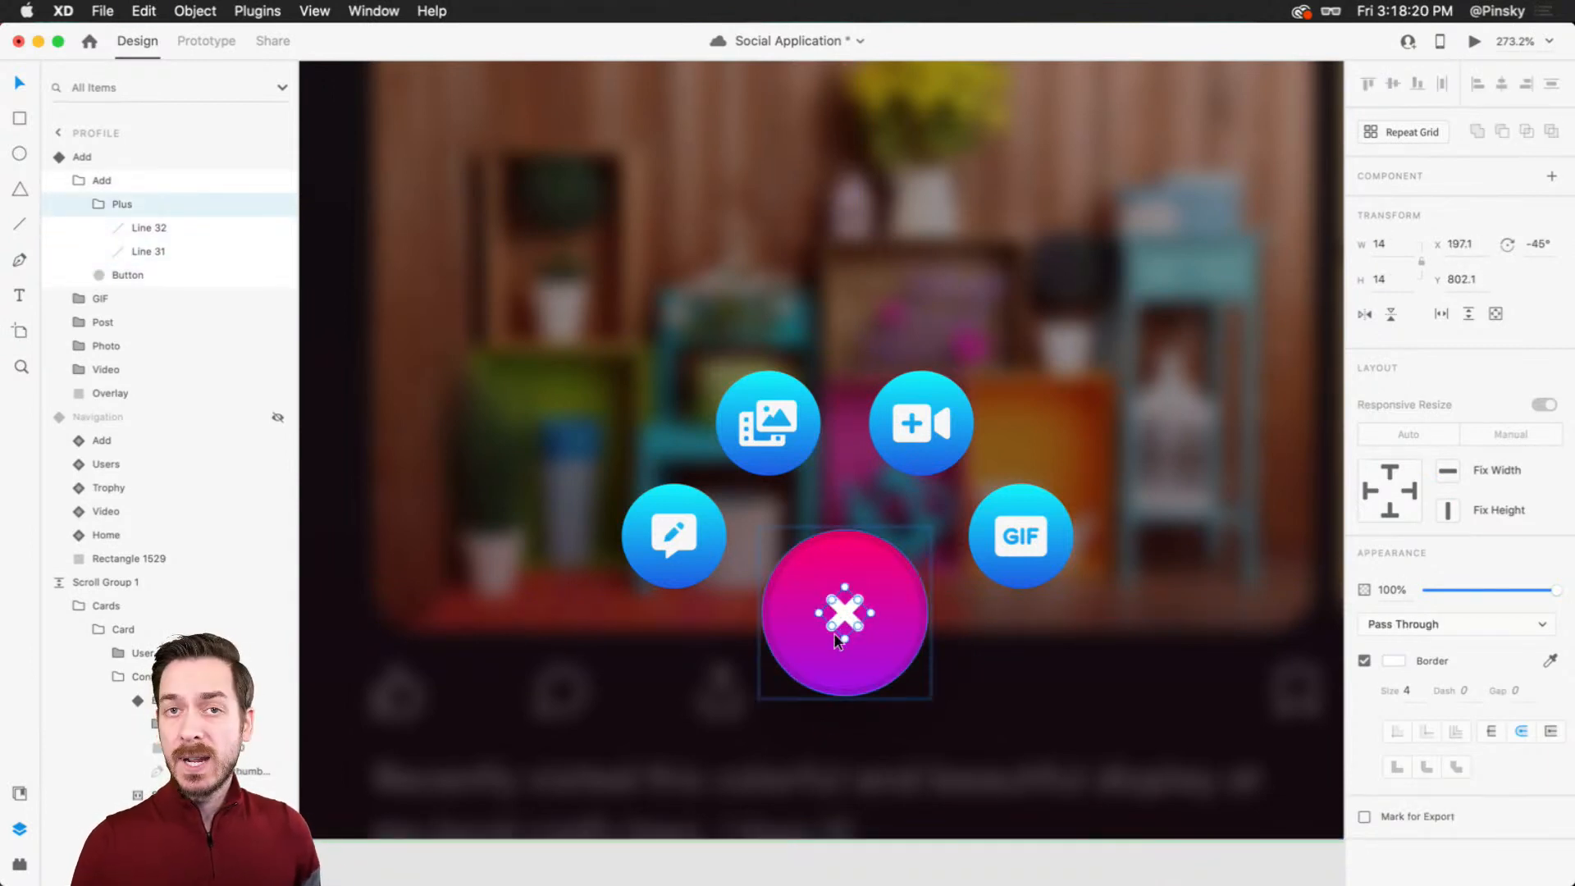
click(886, 587)
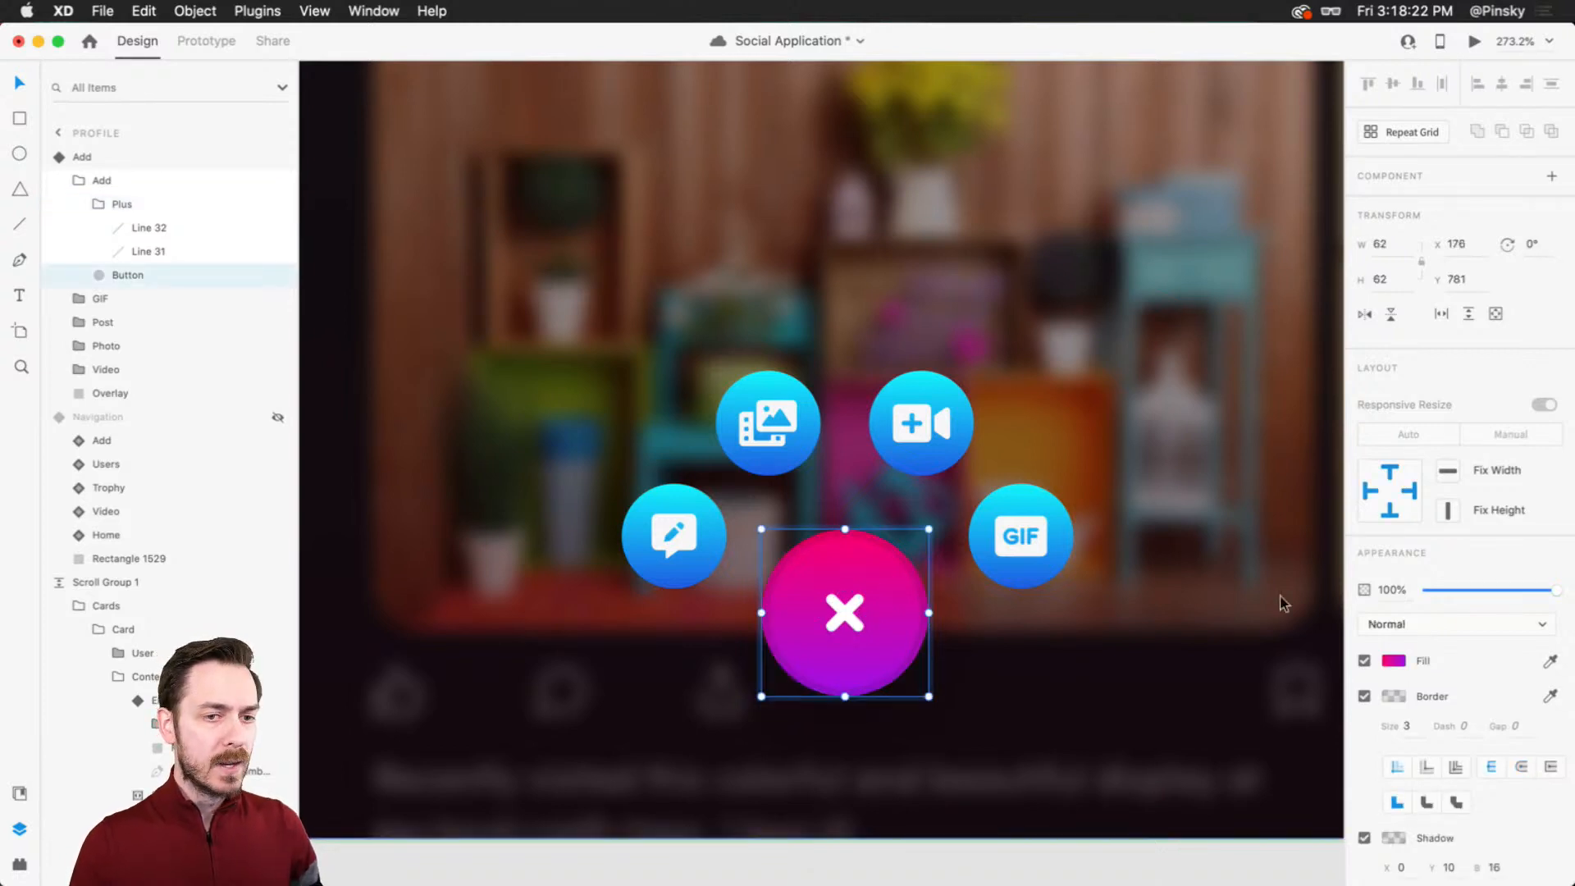
drag(1555, 589, 1520, 586)
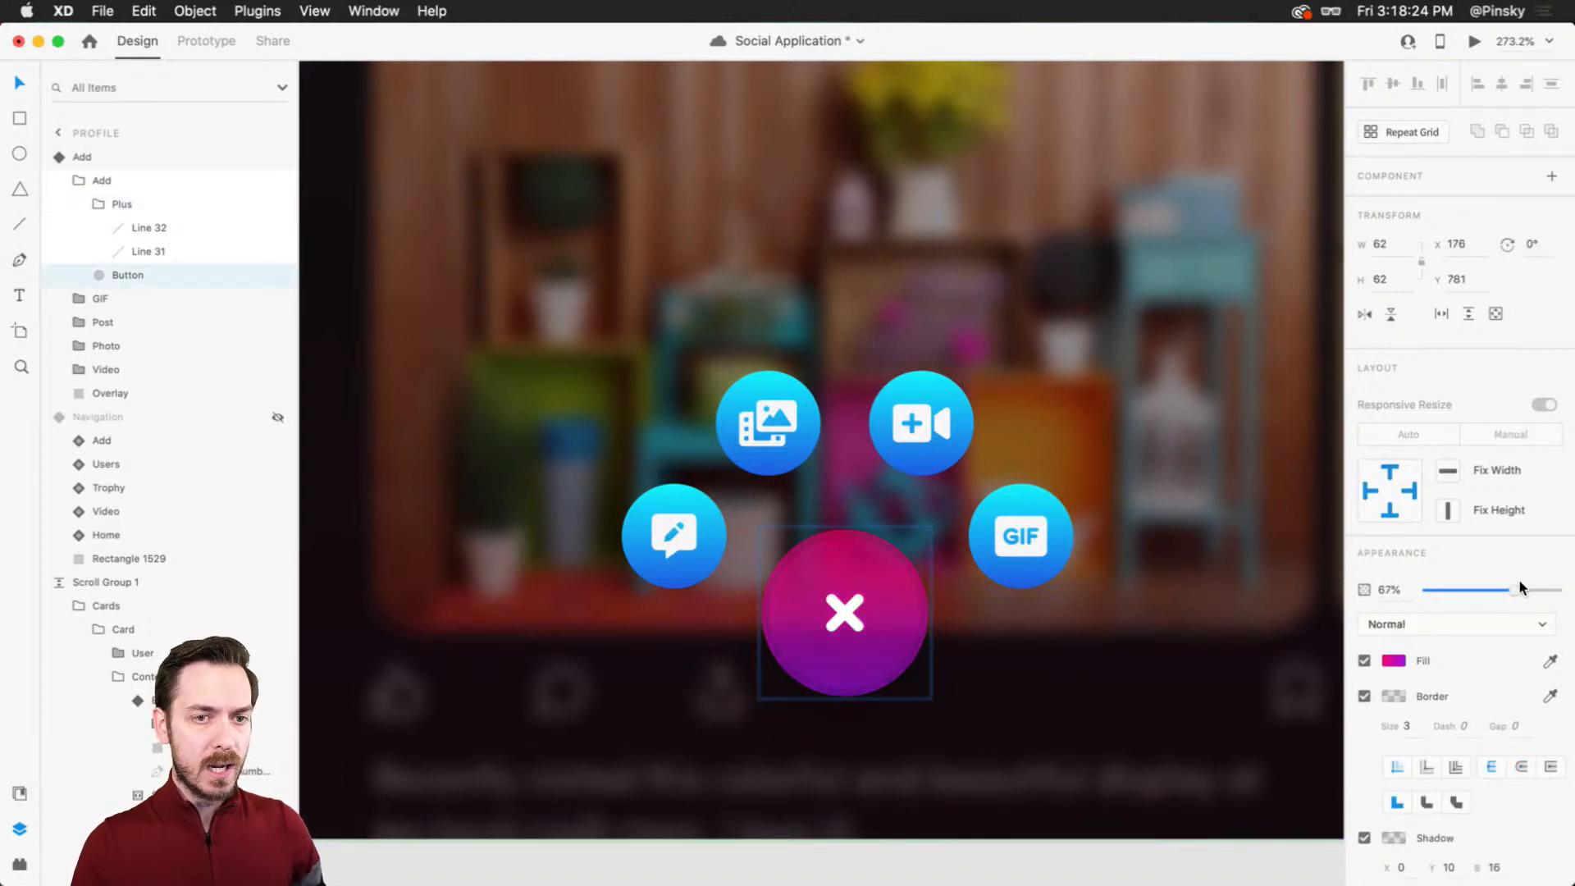
key(Escape)
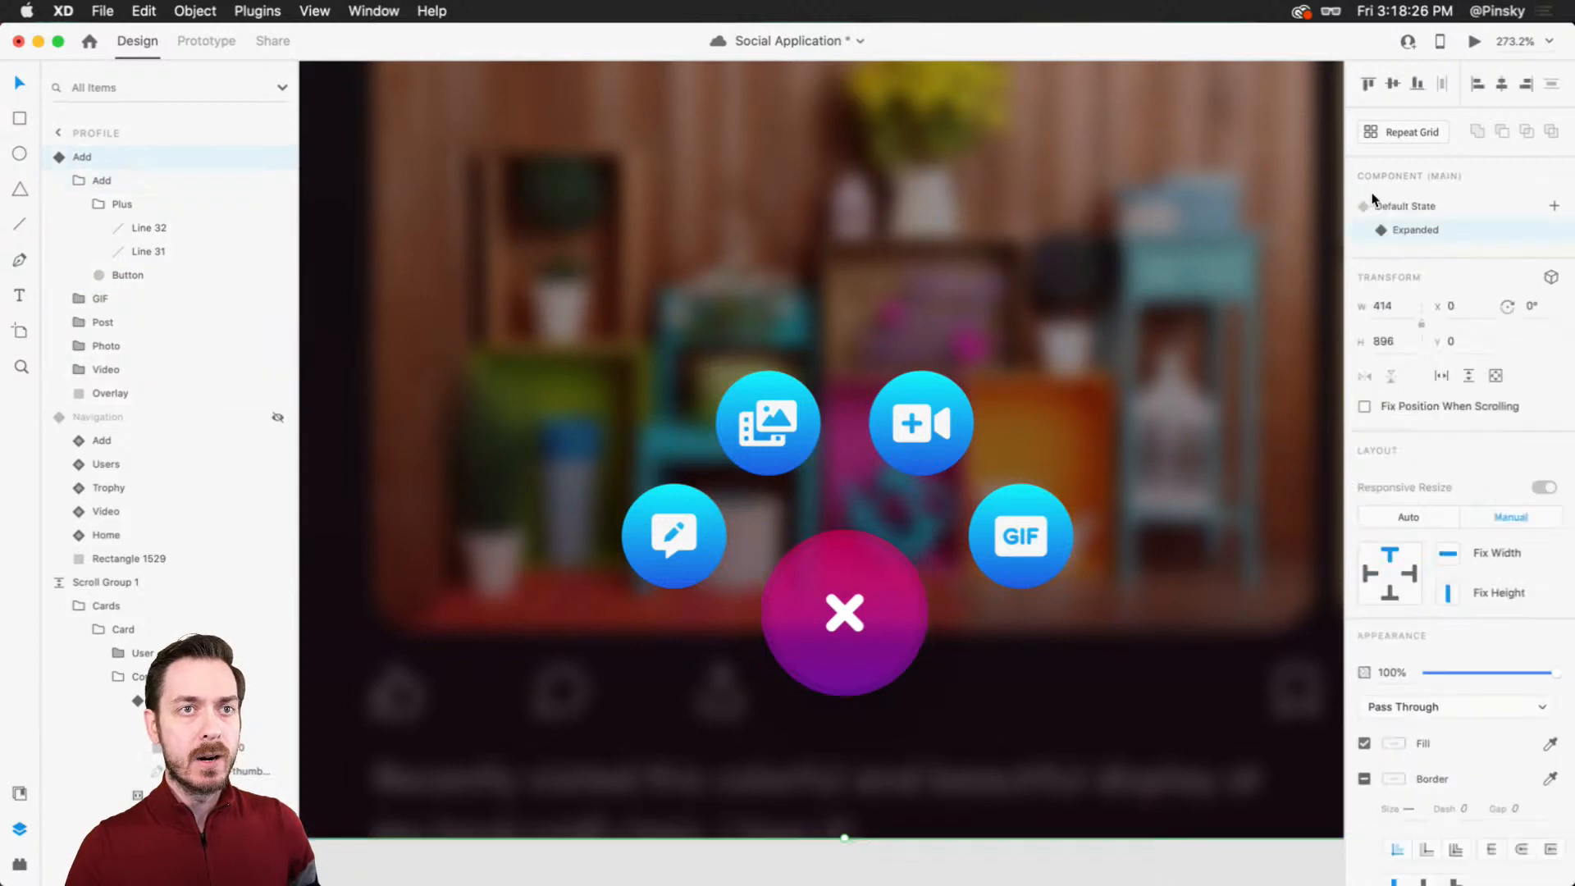
Step: Compare the main Add component's Default State and Expanded state, ending on the Default State
click(1428, 210)
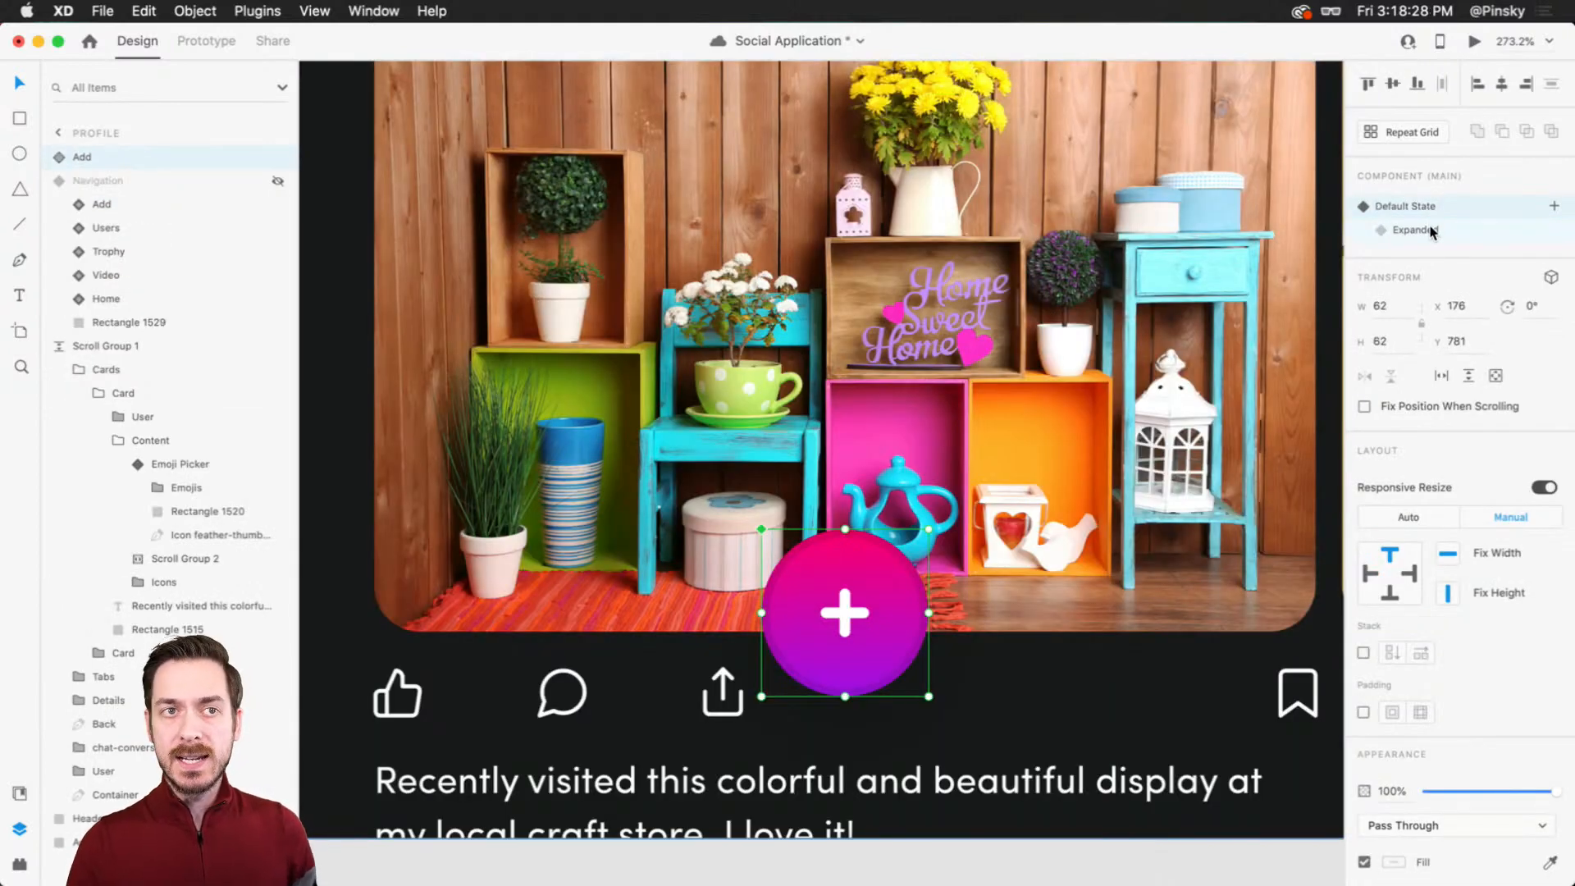
click(1431, 231)
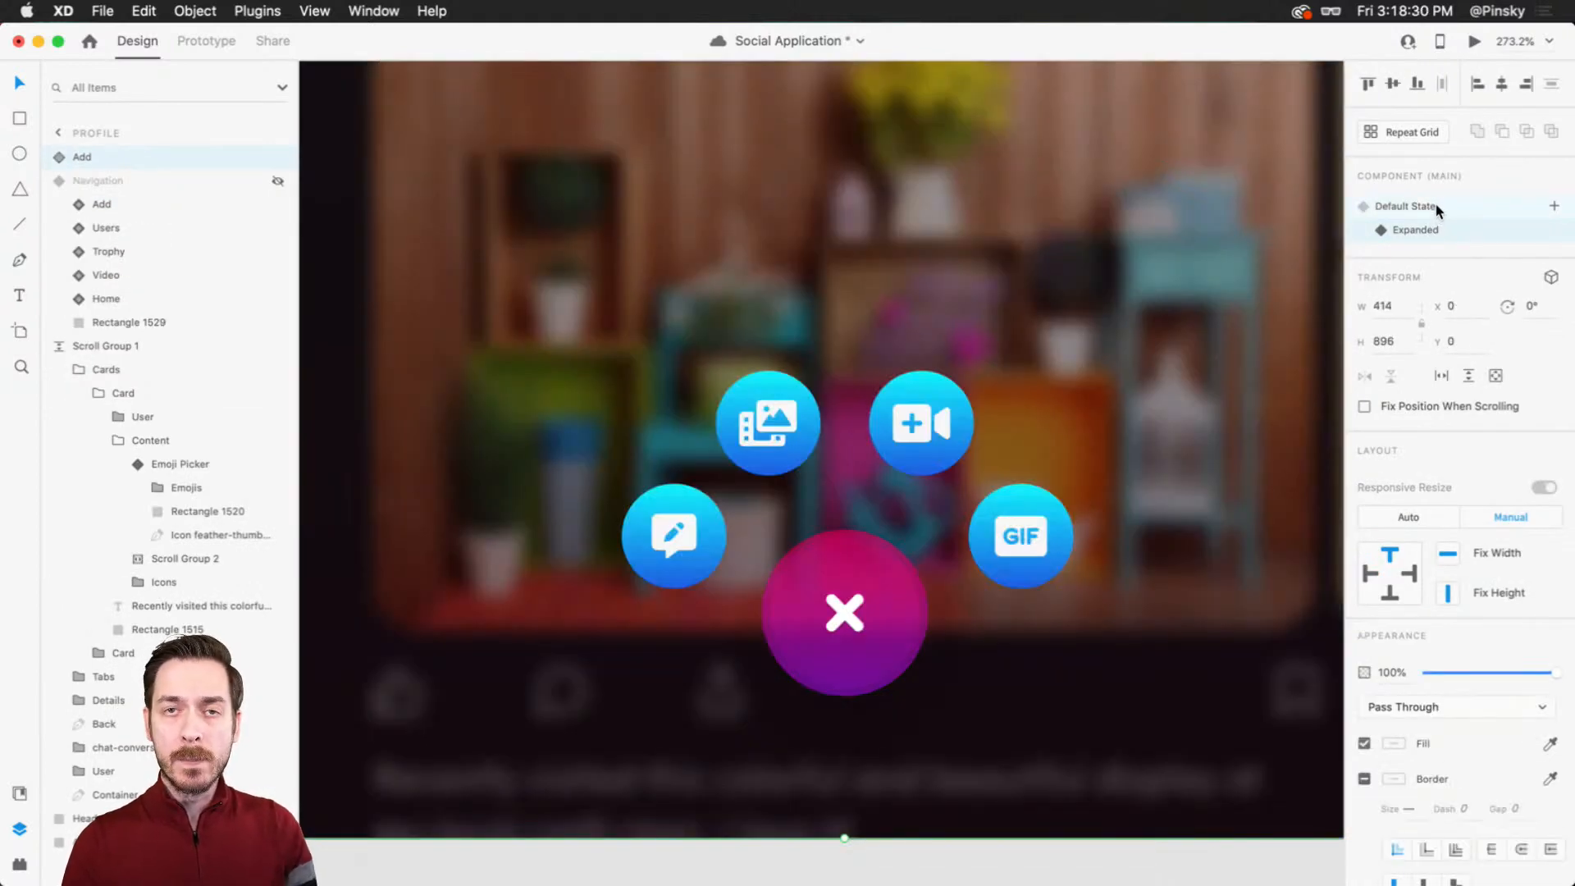
click(1435, 206)
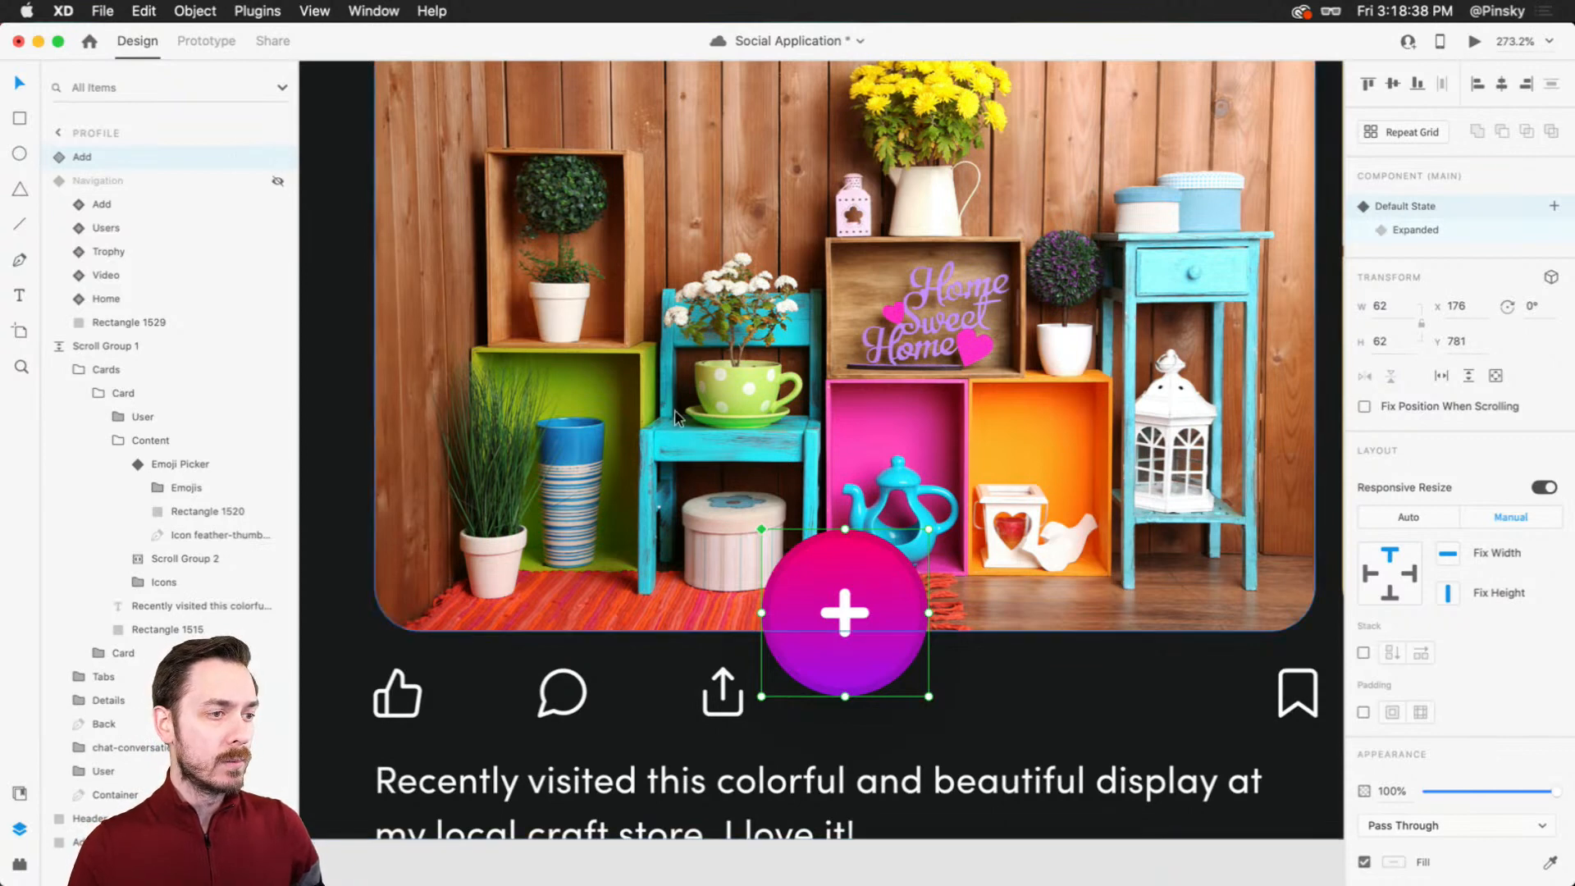
Step: Delete the standalone Add component from the Profile artboard and make the hidden Navigation component visible
key(Delete)
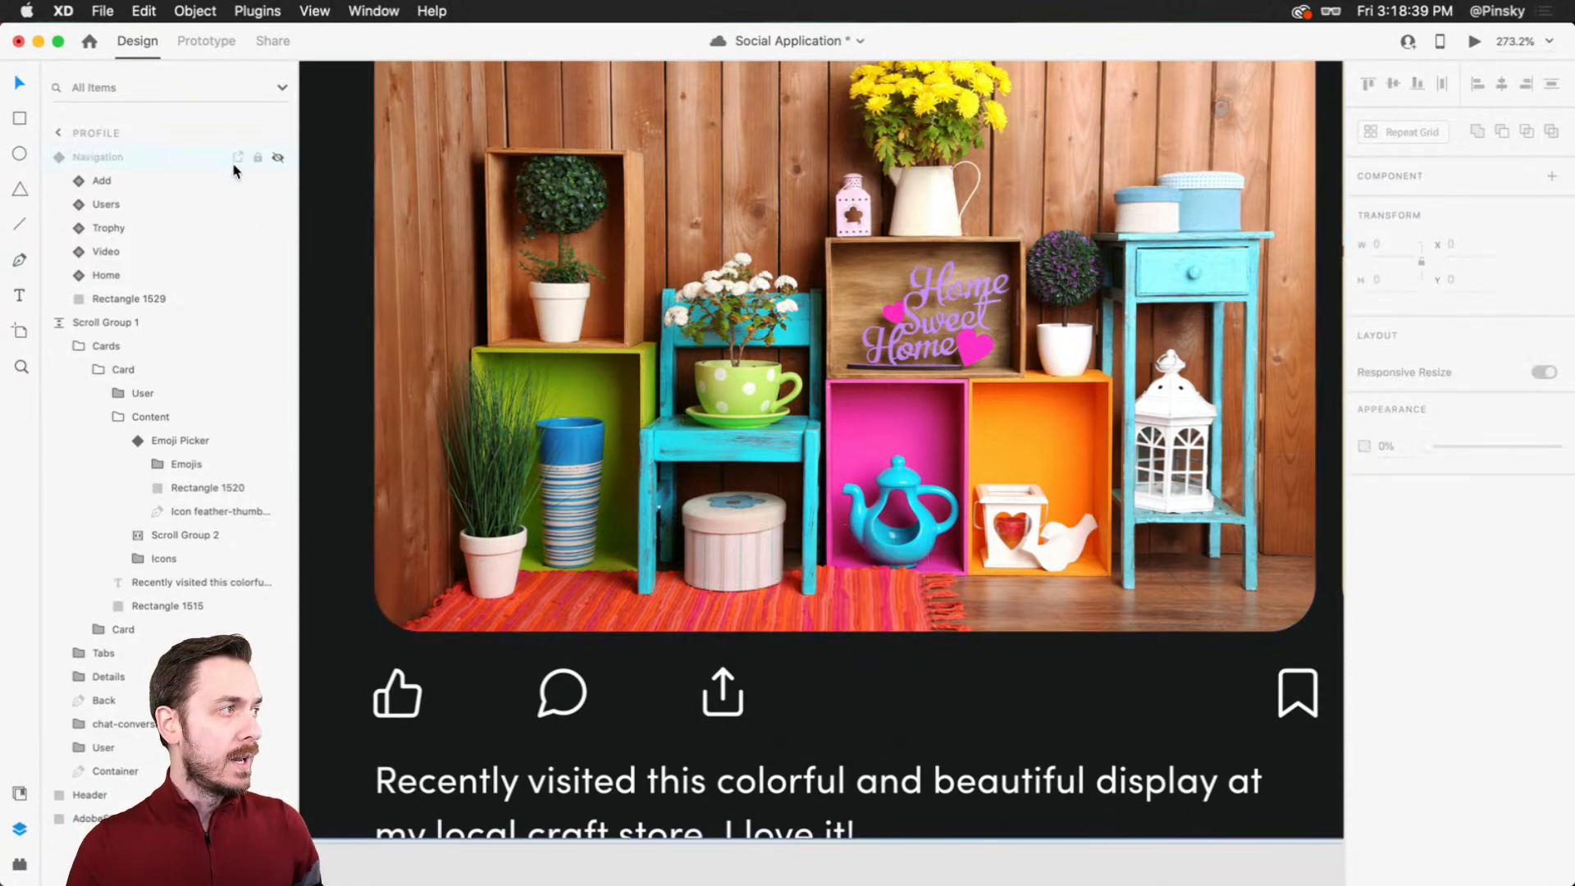
click(279, 157)
Step: Select the Add instance inside the Profile's Navigation and switch it between Expanded and Default State to check both
click(838, 568)
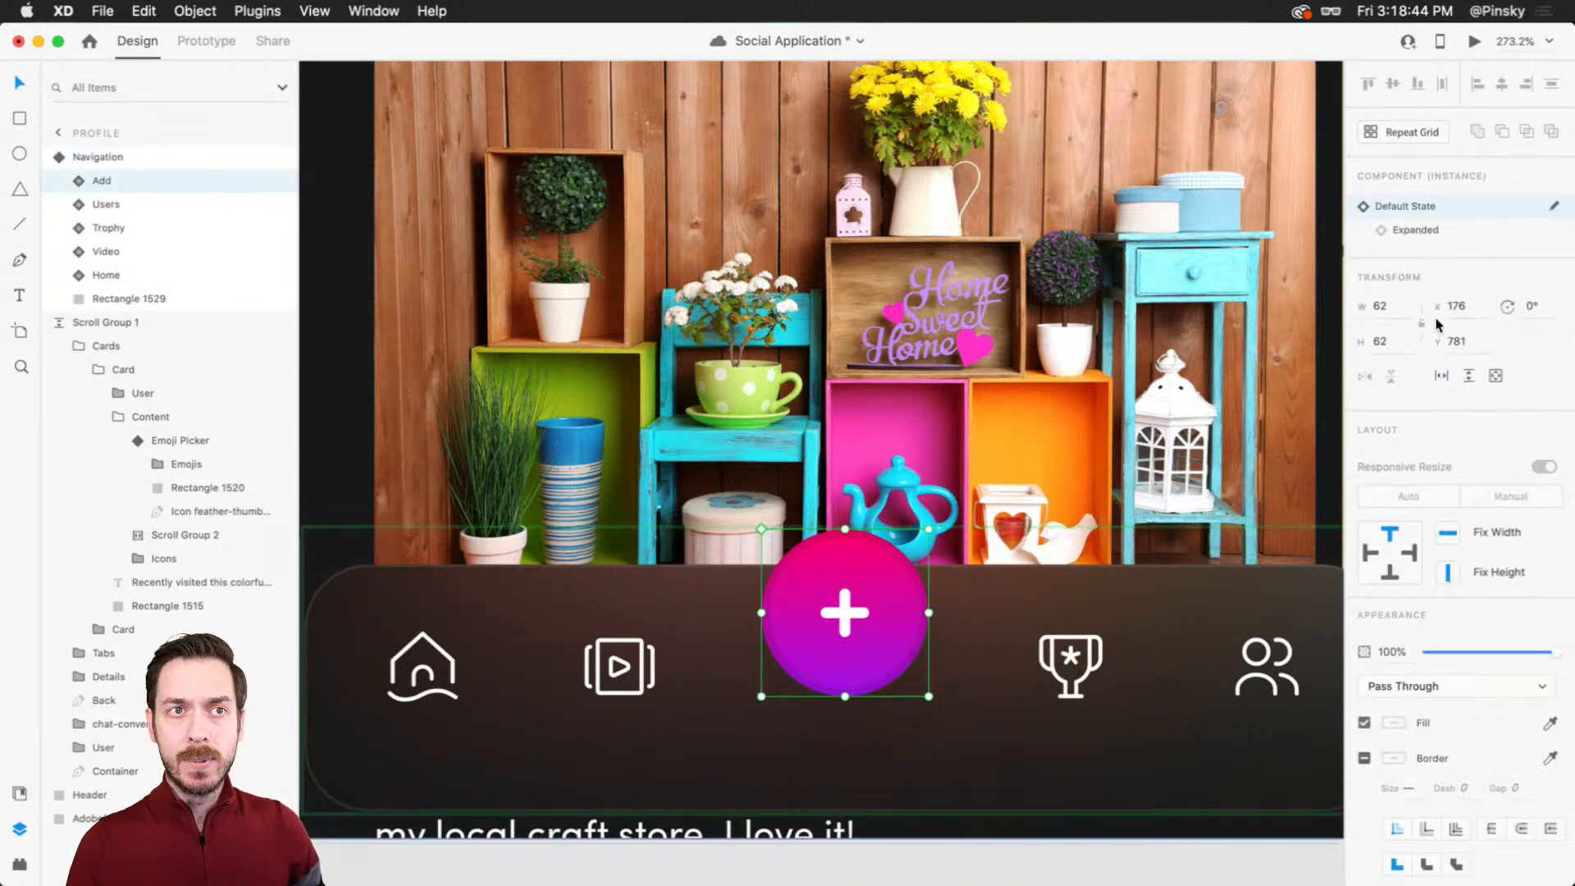
click(1426, 230)
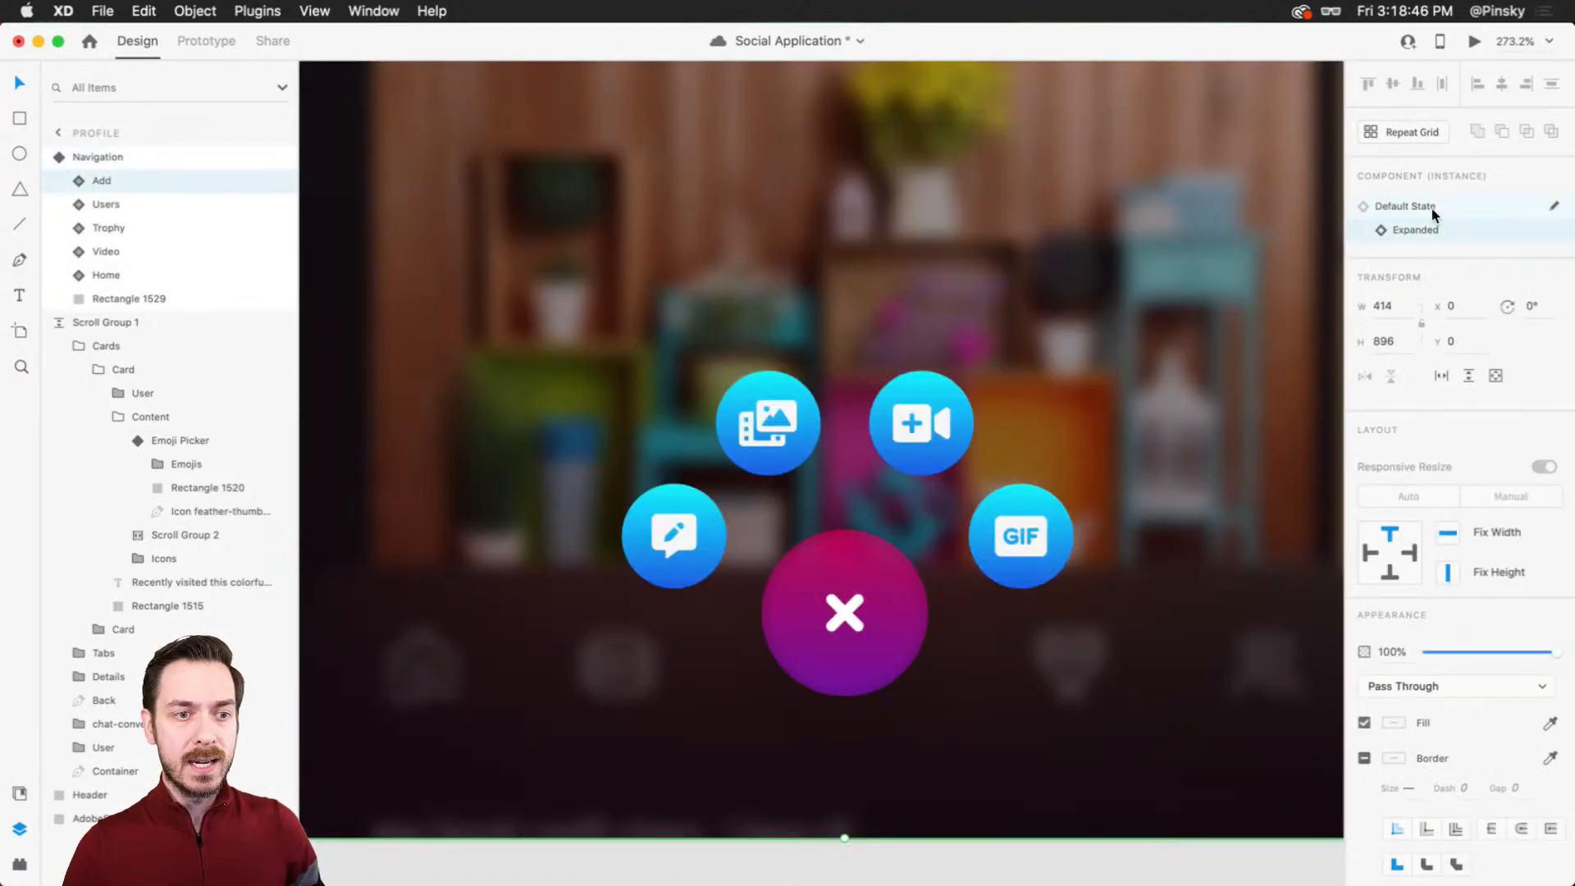
click(1431, 209)
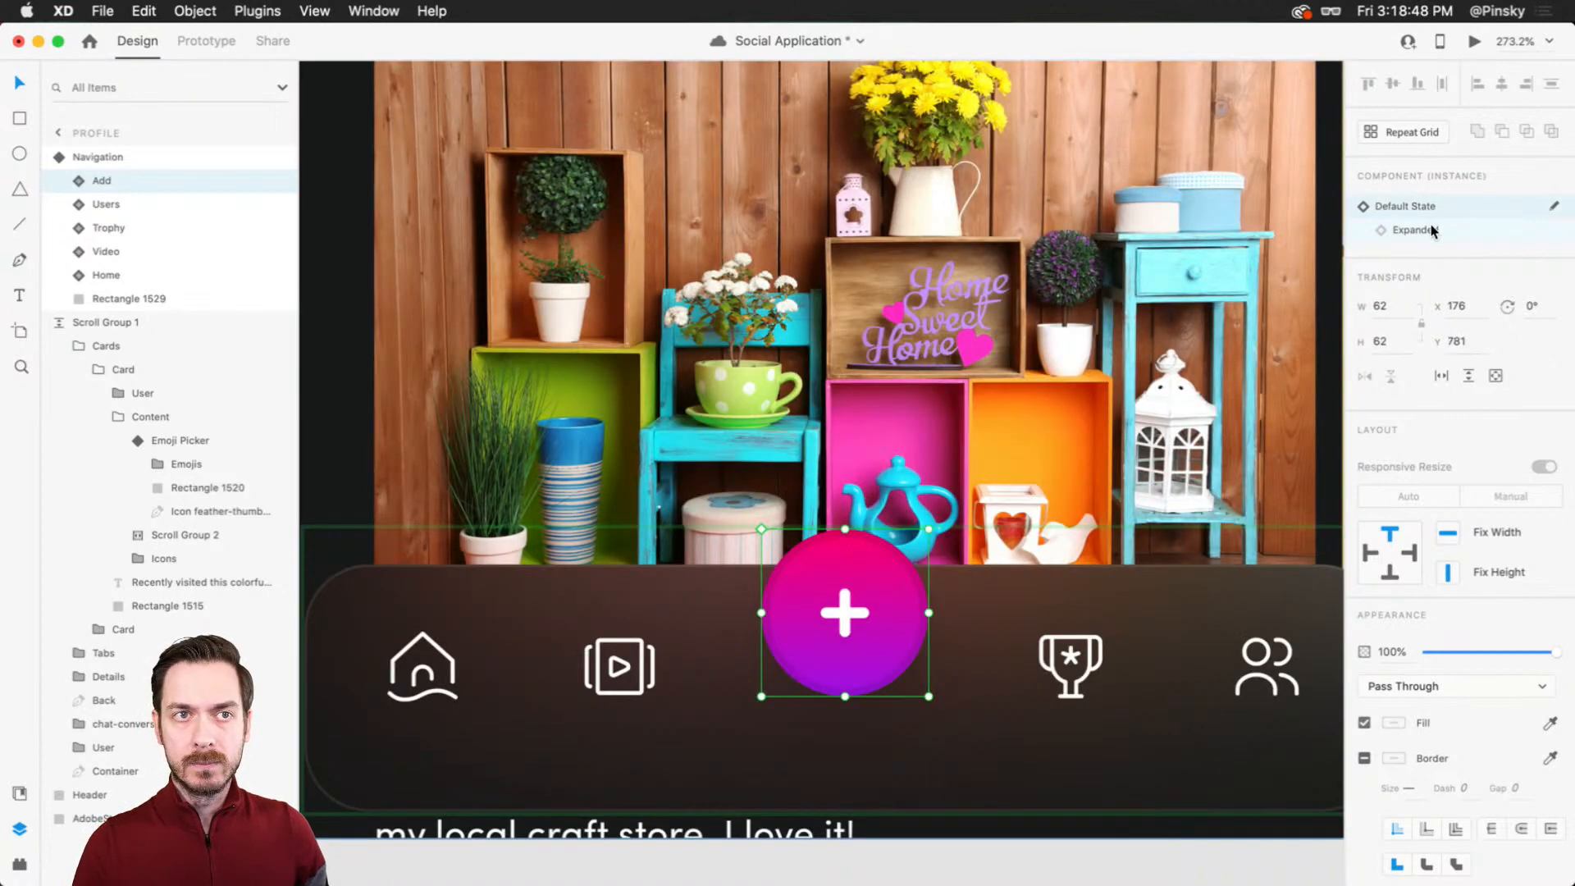
click(1432, 230)
click(1437, 207)
click(1438, 230)
click(1438, 206)
Step: Preview the Profile artboard and repeatedly expand and collapse the Add button to test its animation
scroll(982, 475, down, 5)
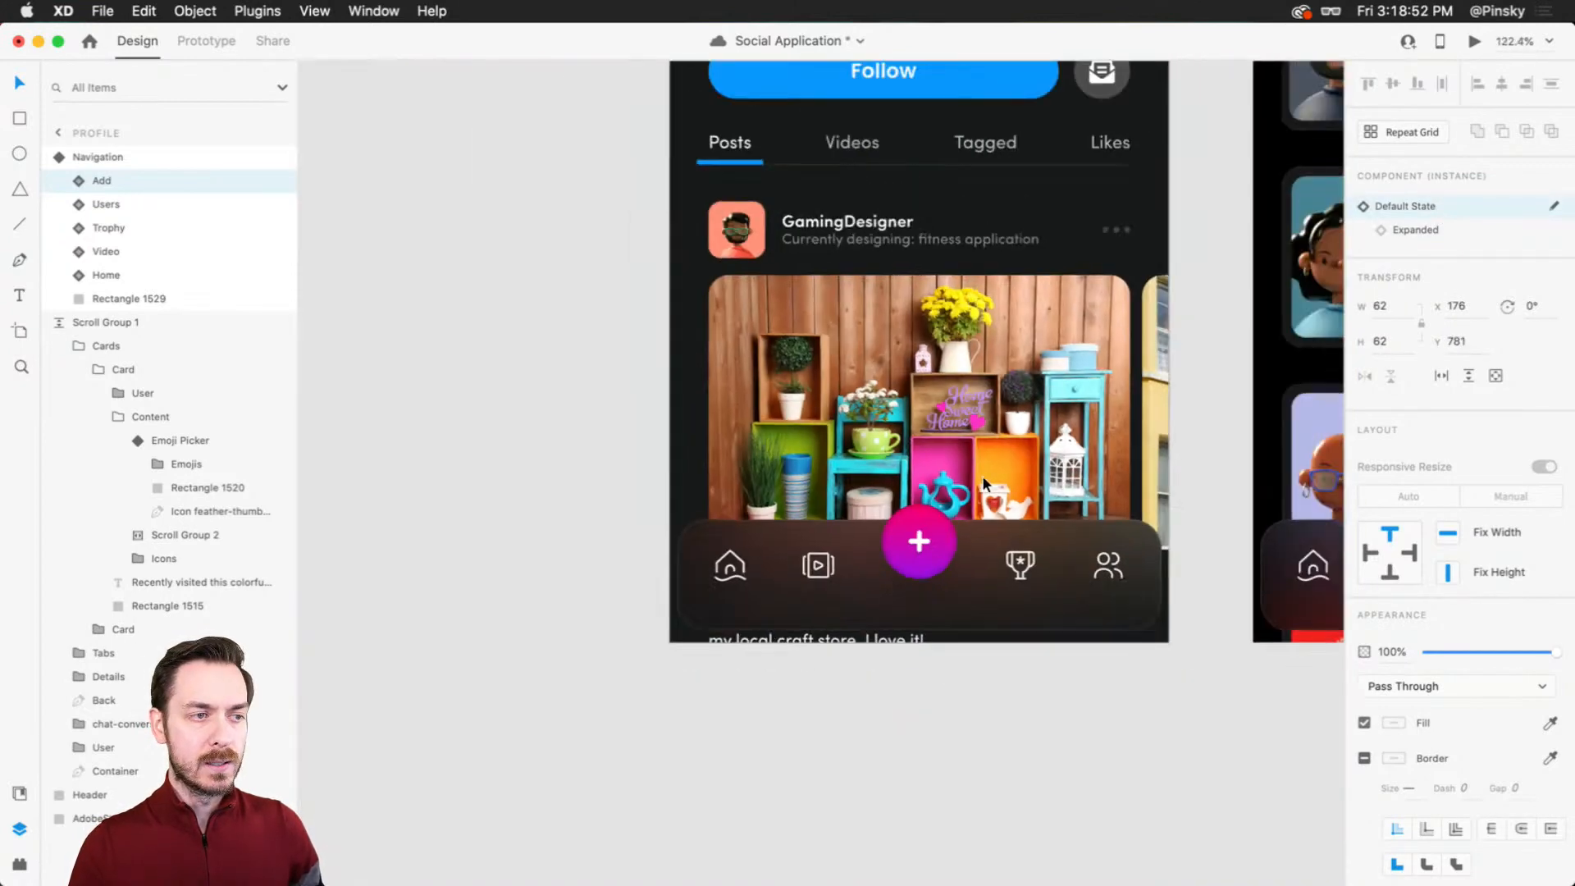
click(1034, 739)
scroll(998, 351, up, 2)
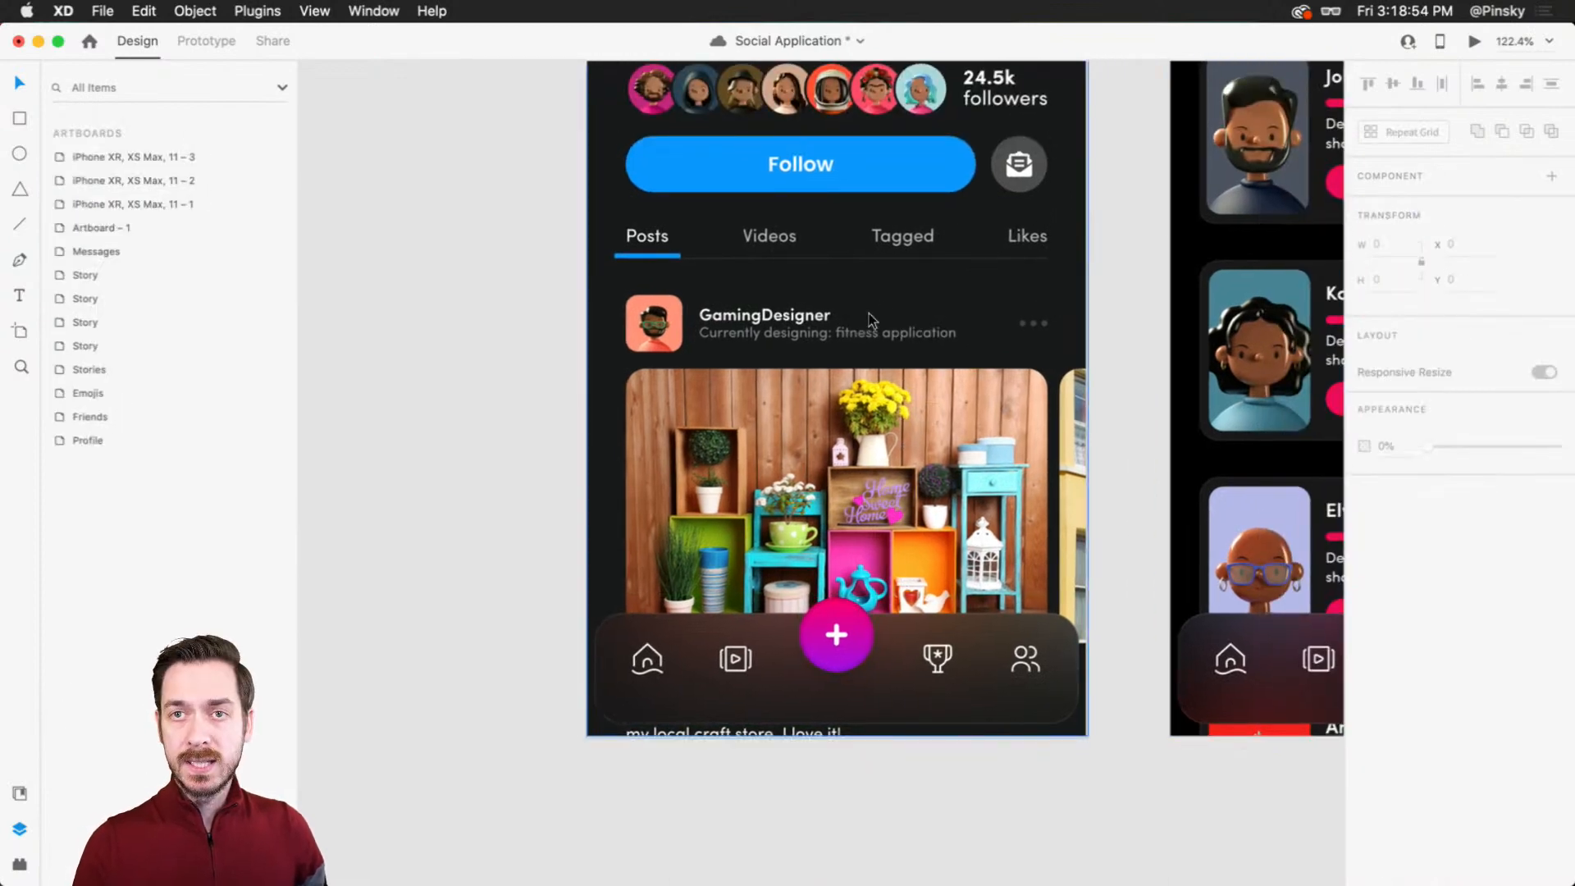
click(954, 300)
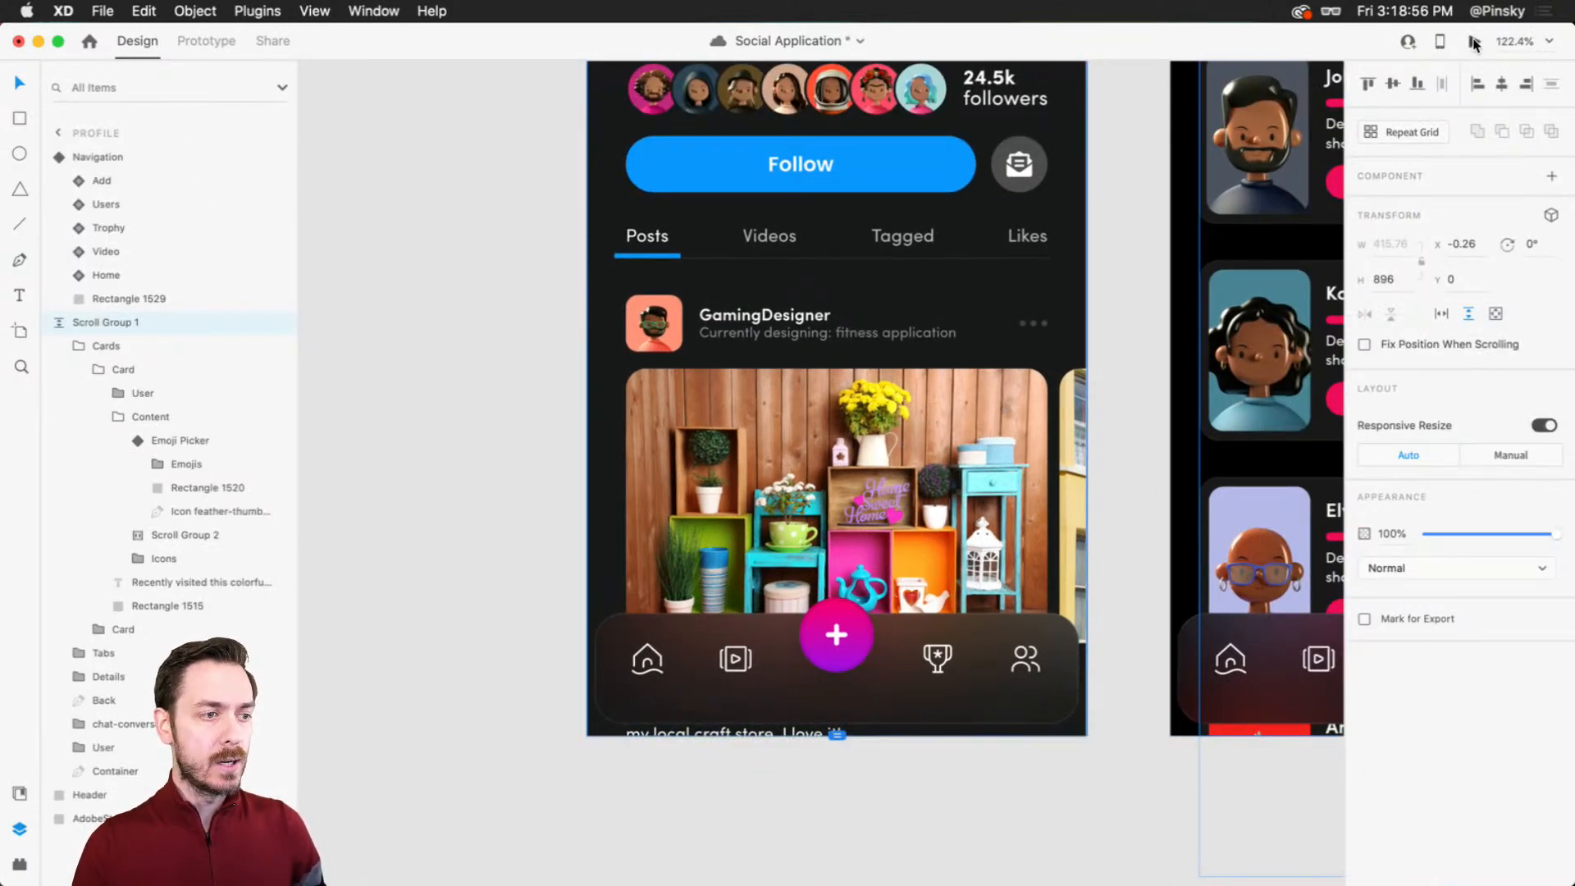
click(1475, 42)
click(795, 808)
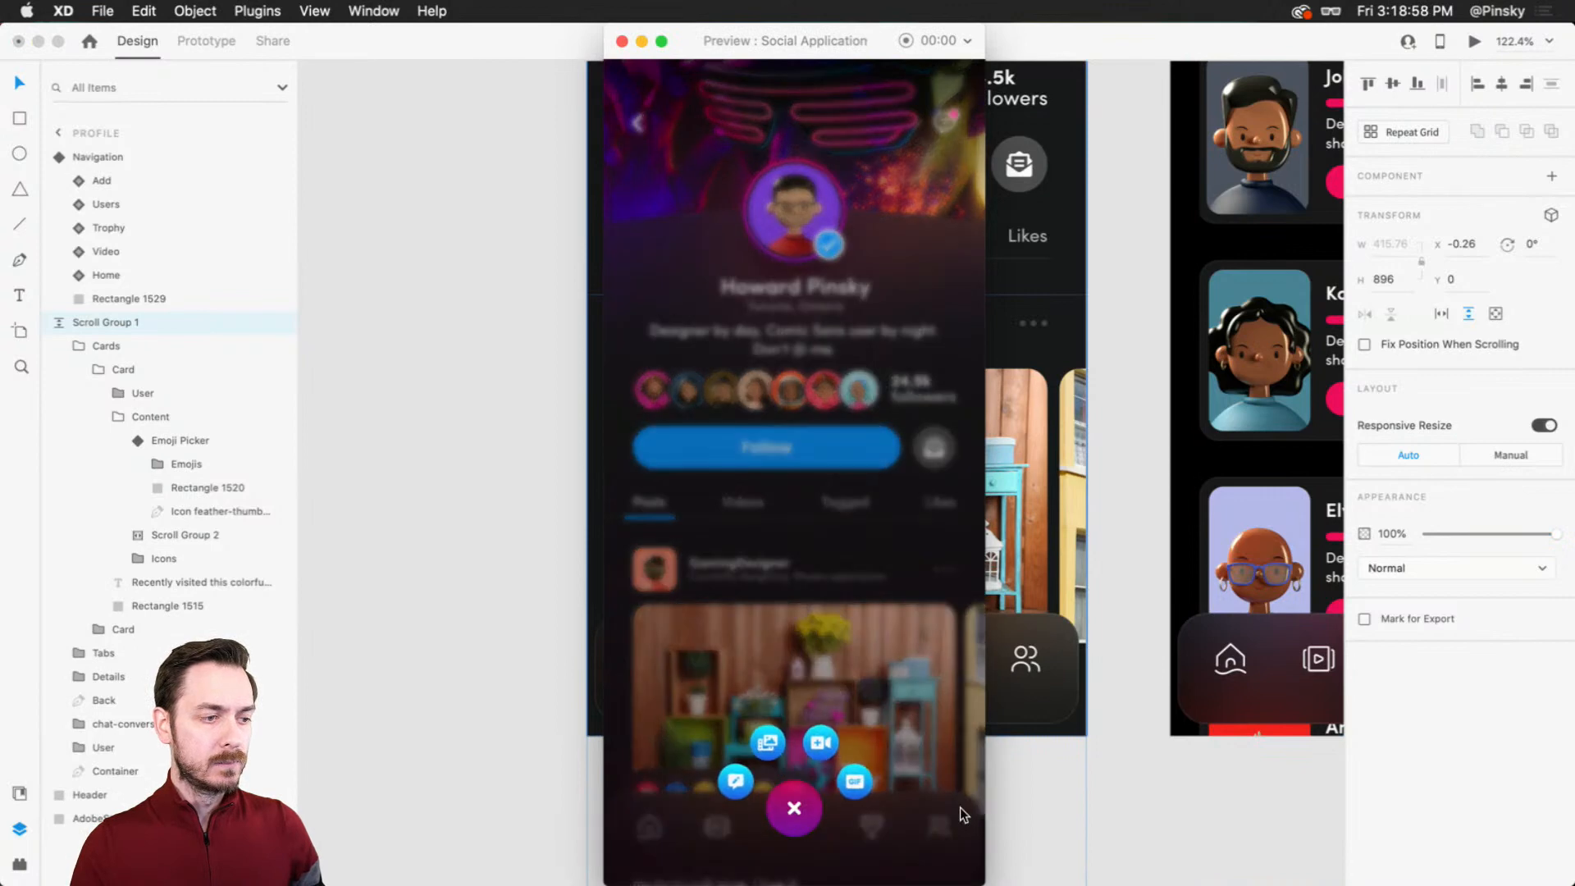
click(796, 810)
click(794, 810)
click(794, 810)
click(794, 811)
click(794, 810)
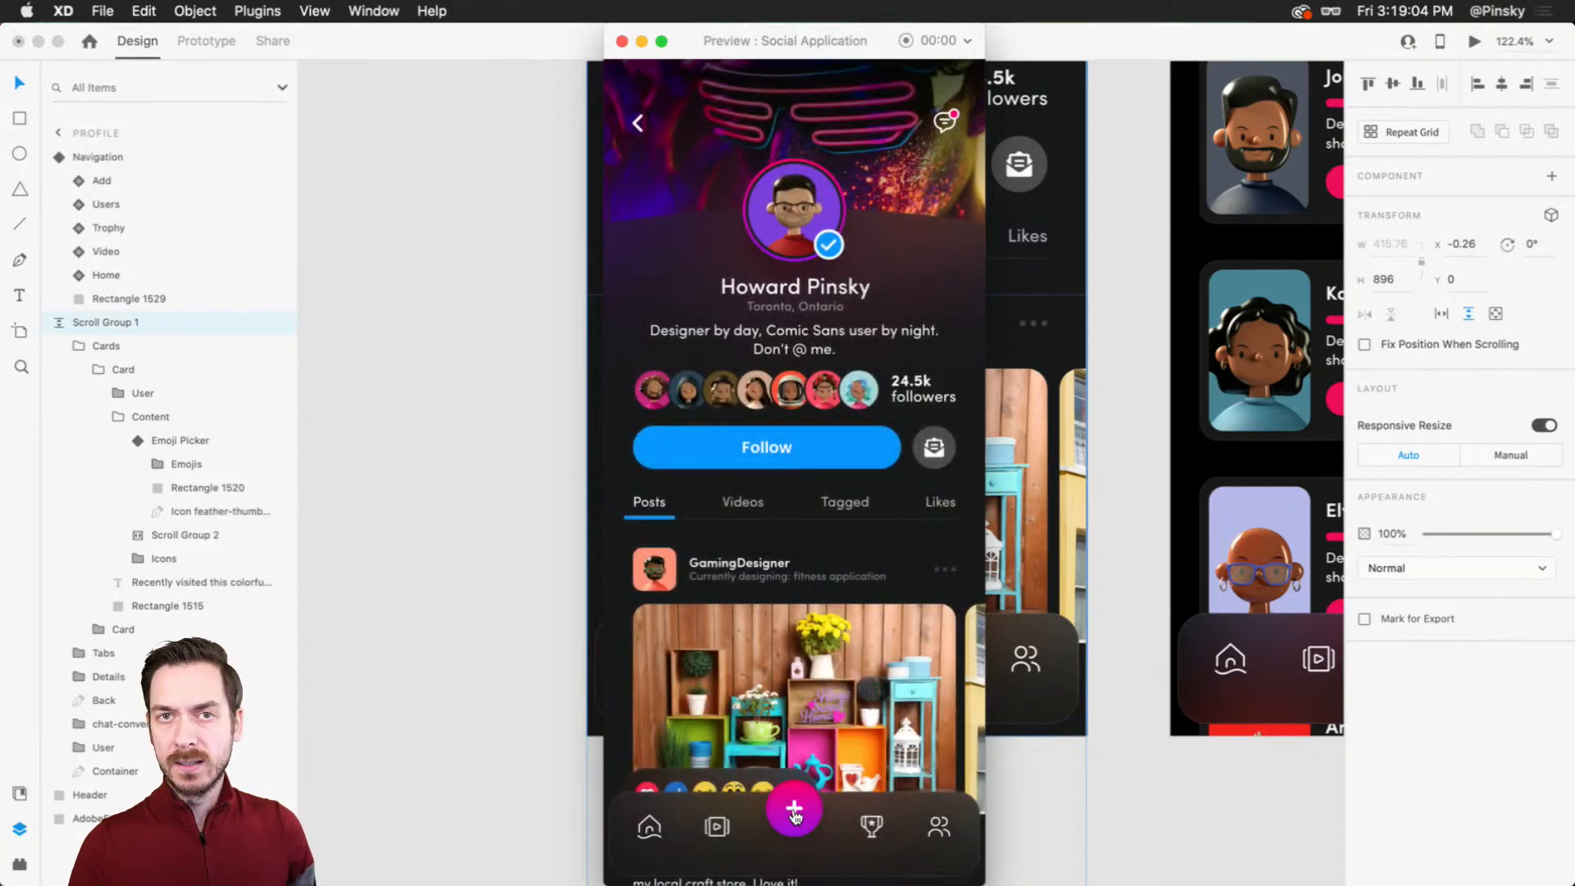
click(794, 810)
click(795, 810)
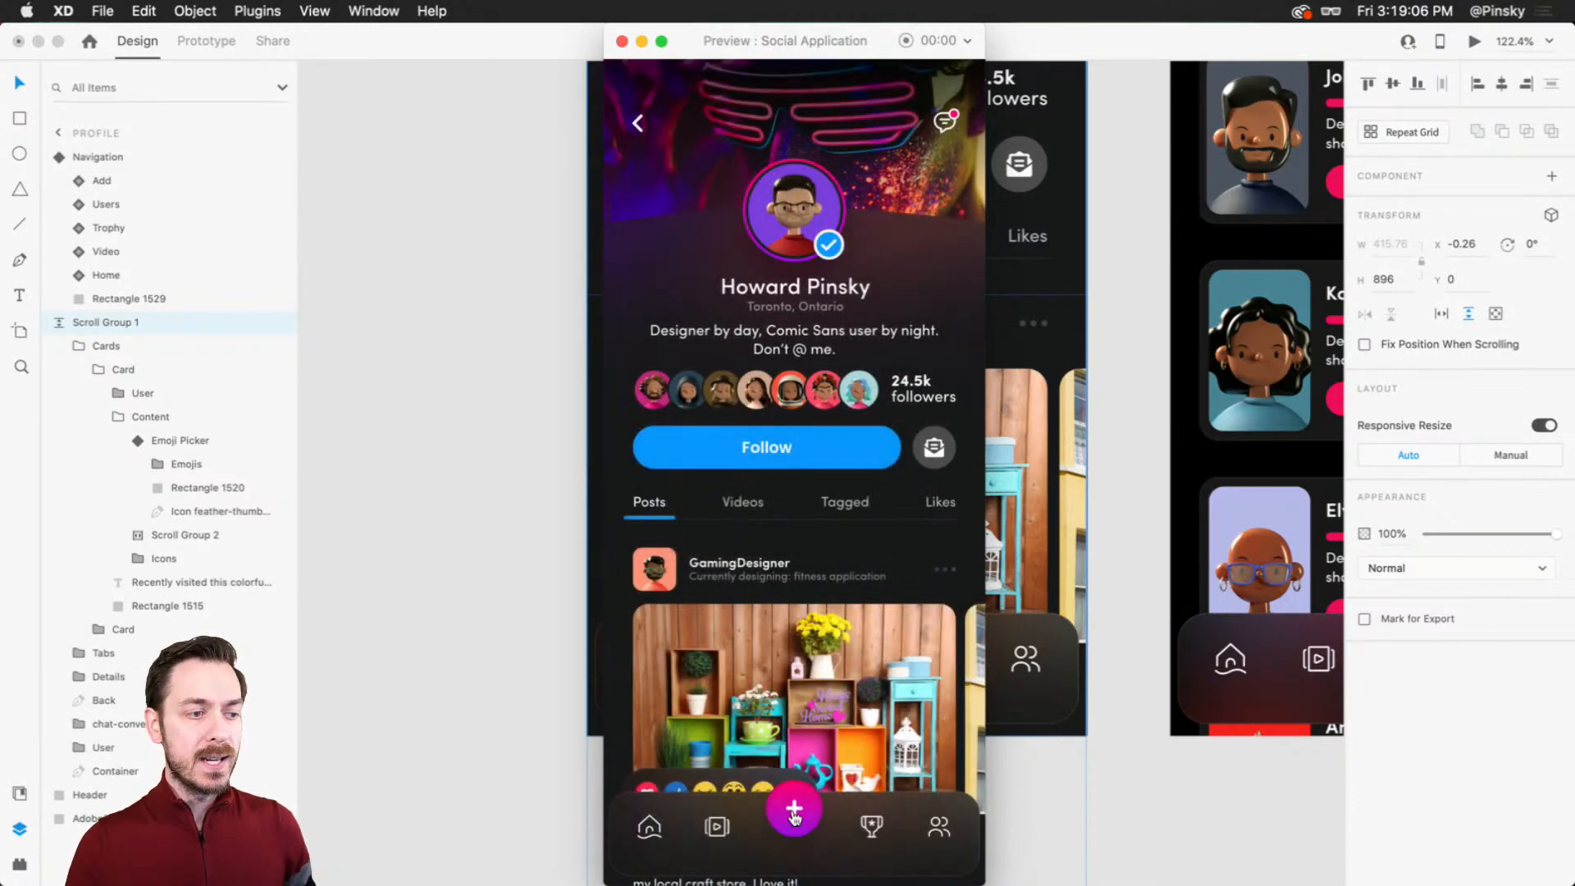
click(794, 811)
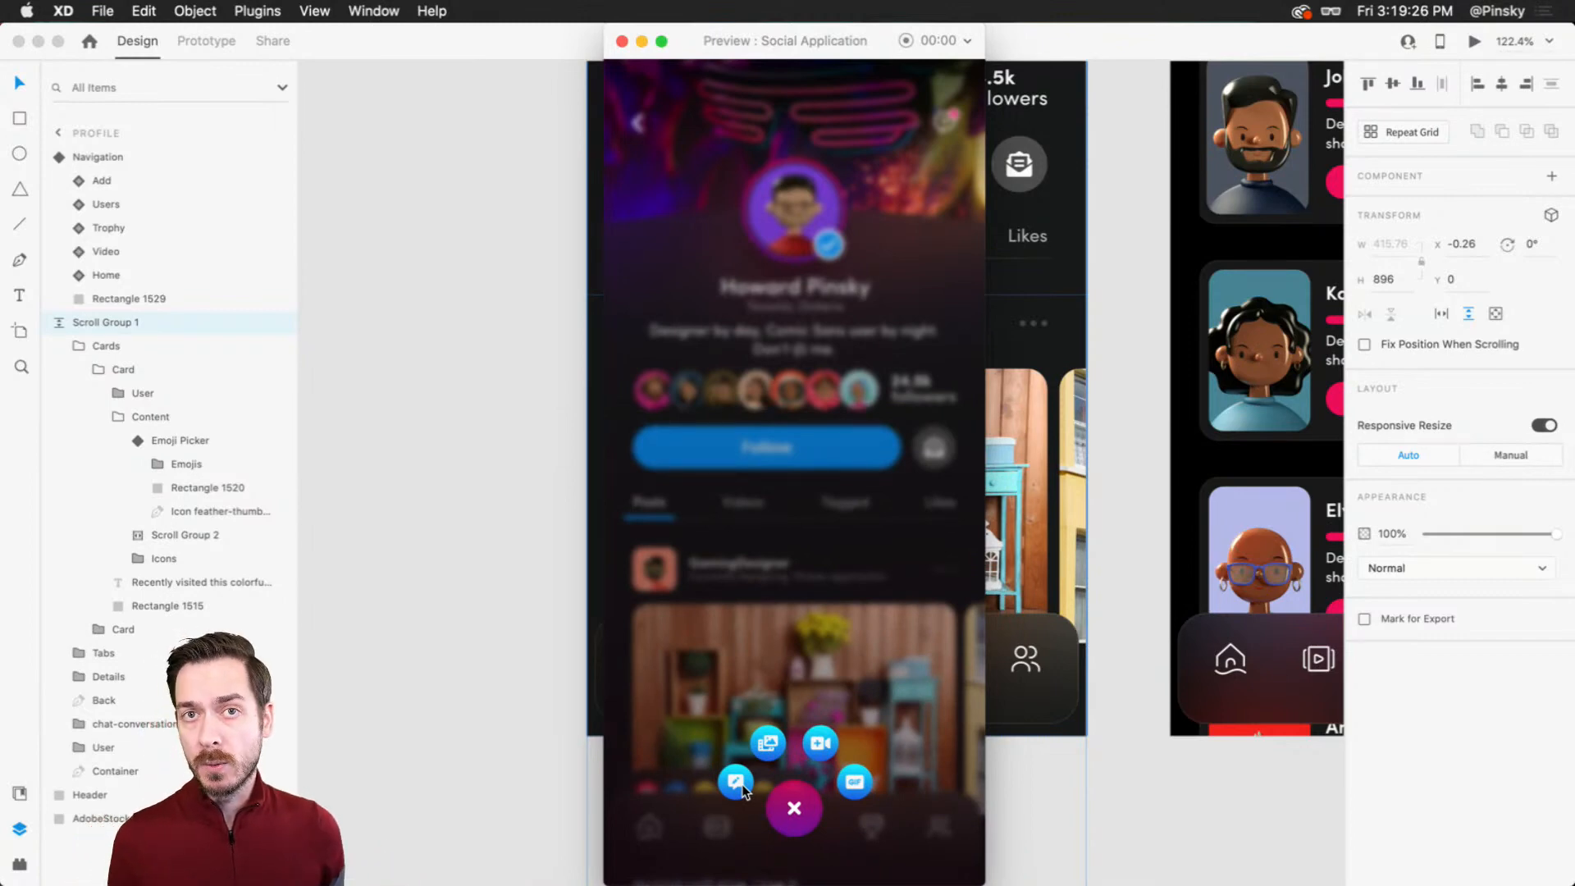
click(798, 811)
click(796, 811)
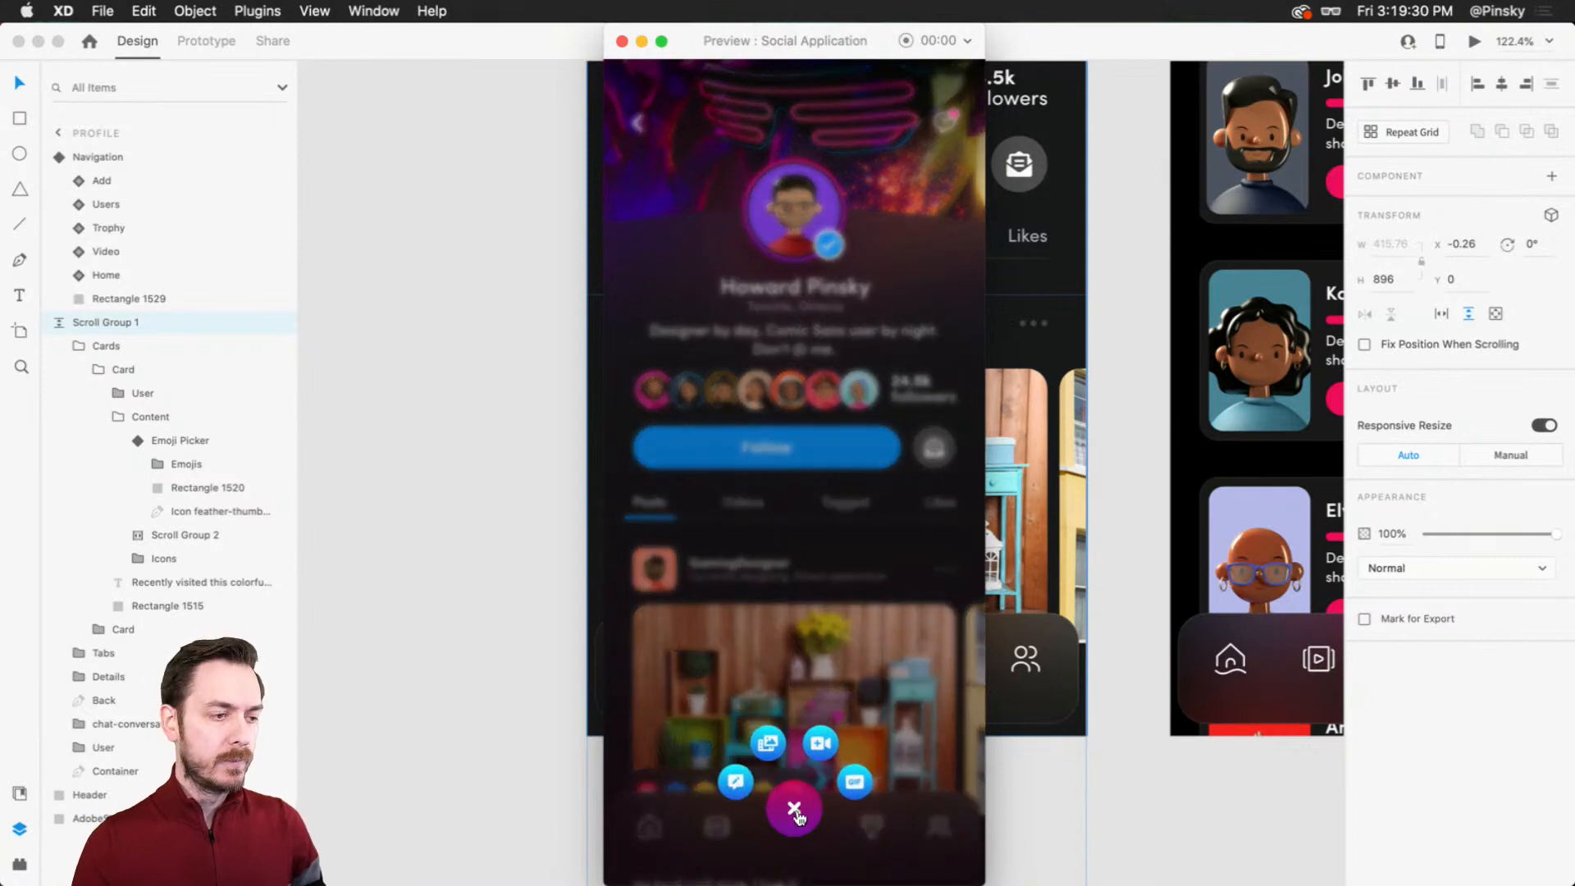
click(804, 808)
Step: Select the Navigation on the Friends artboard, preview that screen, and repeatedly expand and collapse its Add button
click(998, 660)
click(999, 661)
scroll(997, 643, right, 10)
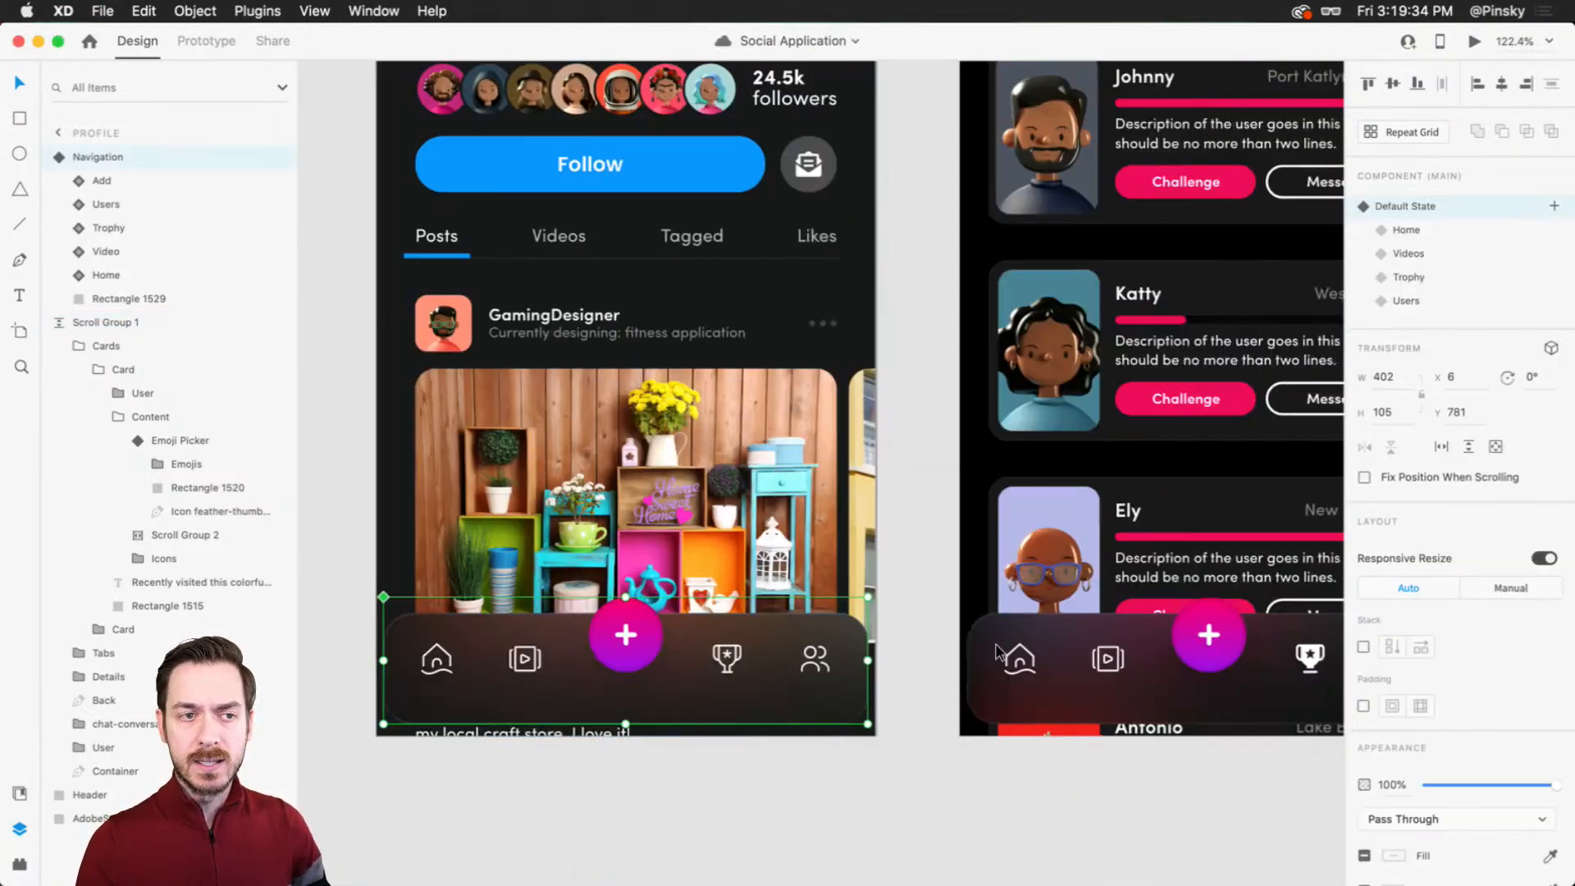
click(1010, 636)
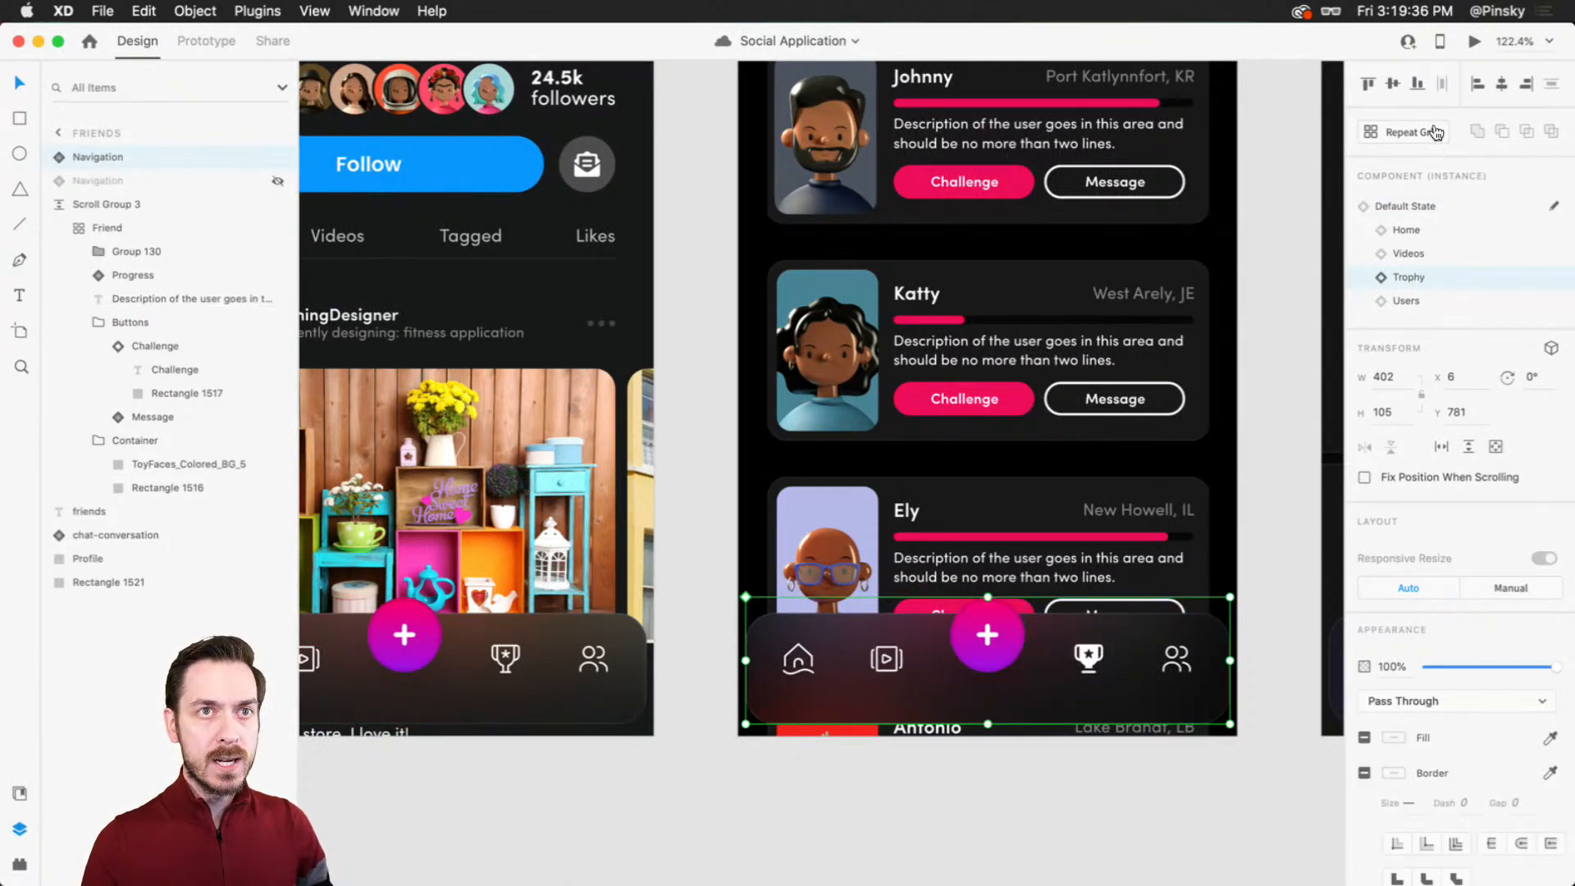
click(1475, 41)
click(792, 805)
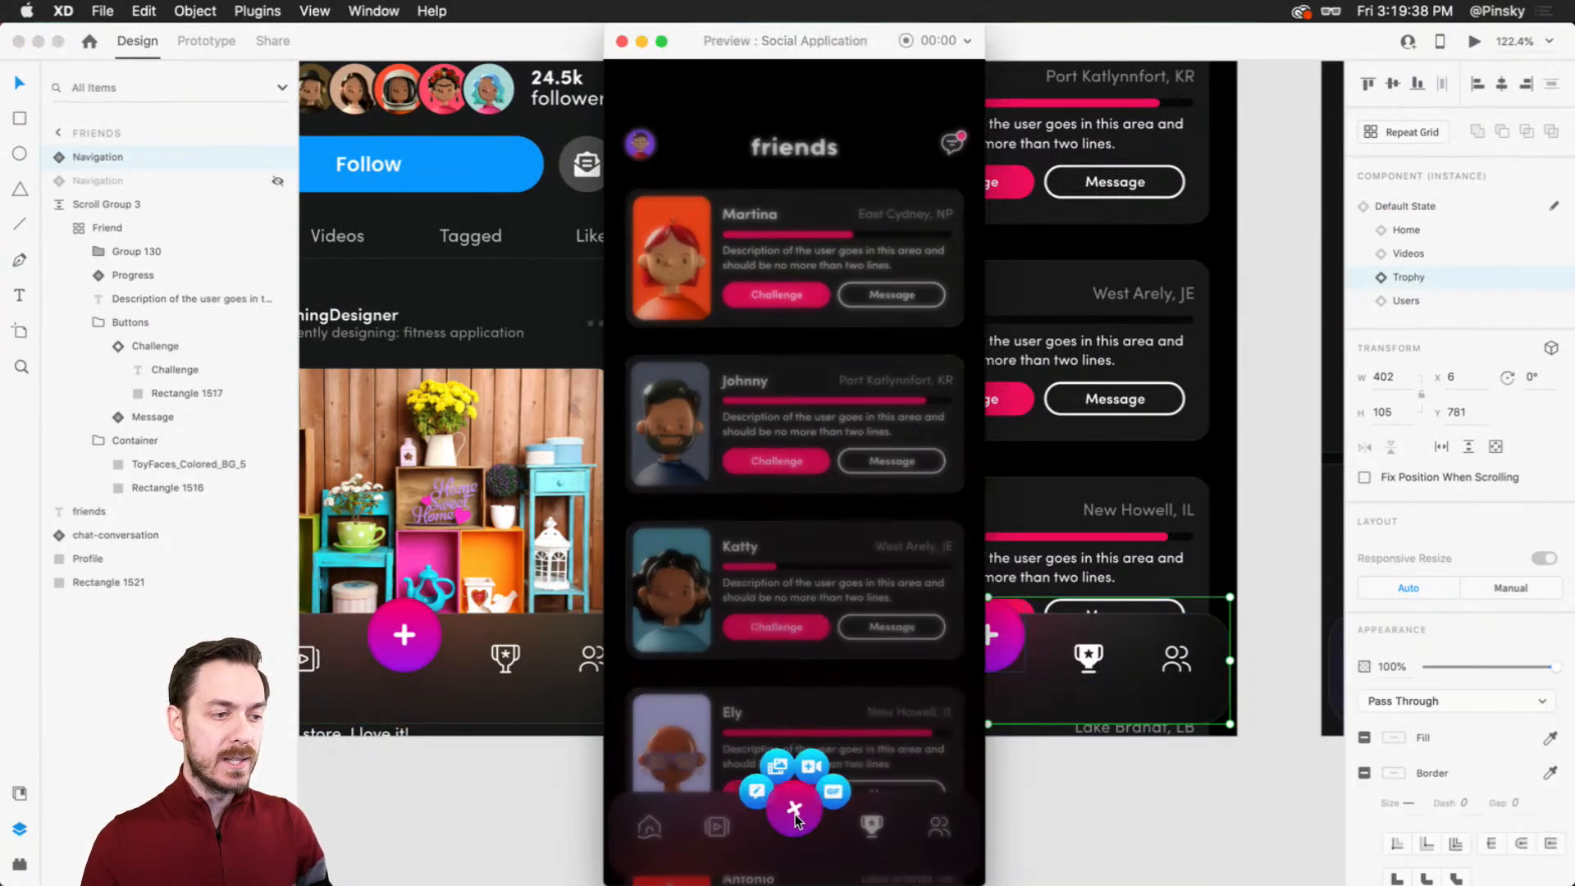
click(794, 809)
click(794, 811)
click(794, 811)
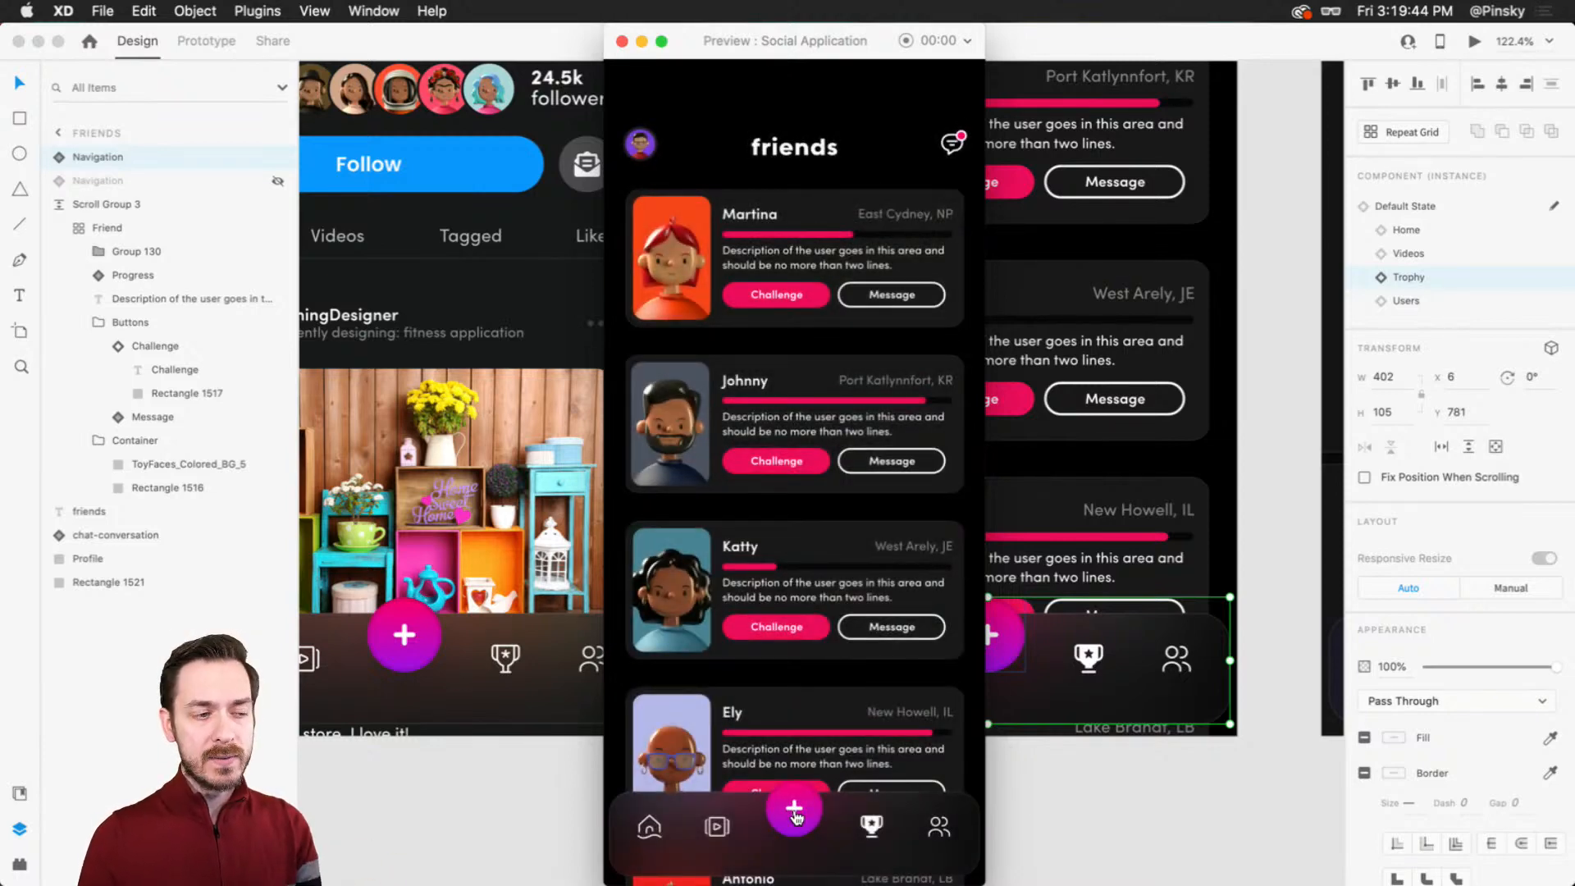
click(795, 808)
click(796, 805)
Step: Open the main component of the Add button nested in the Friends artboard's Navigation for editing
click(987, 628)
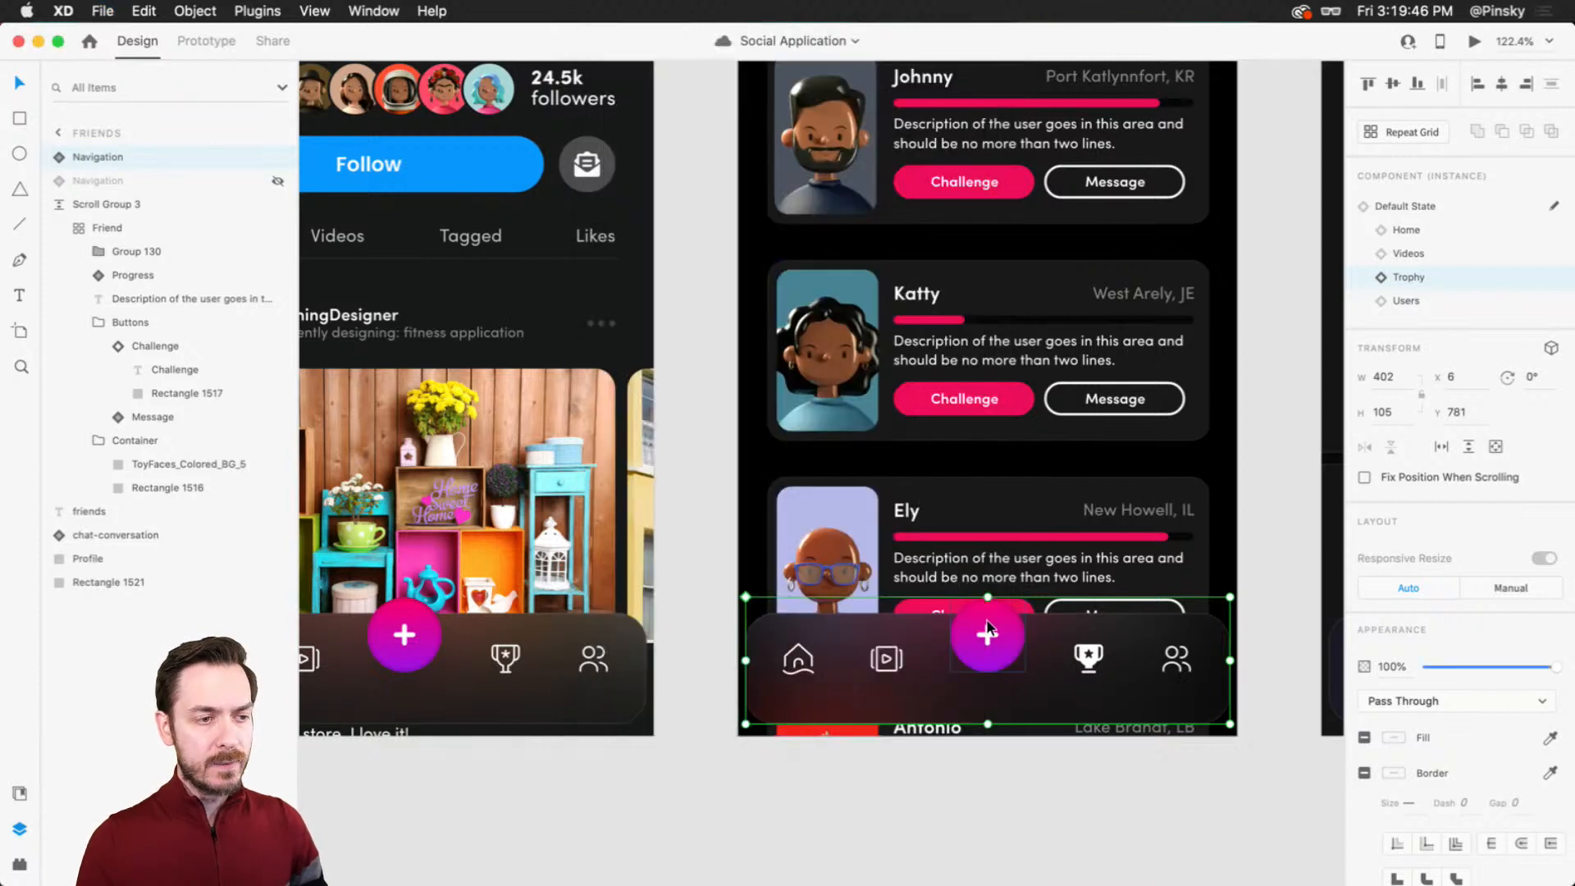
double_click(993, 630)
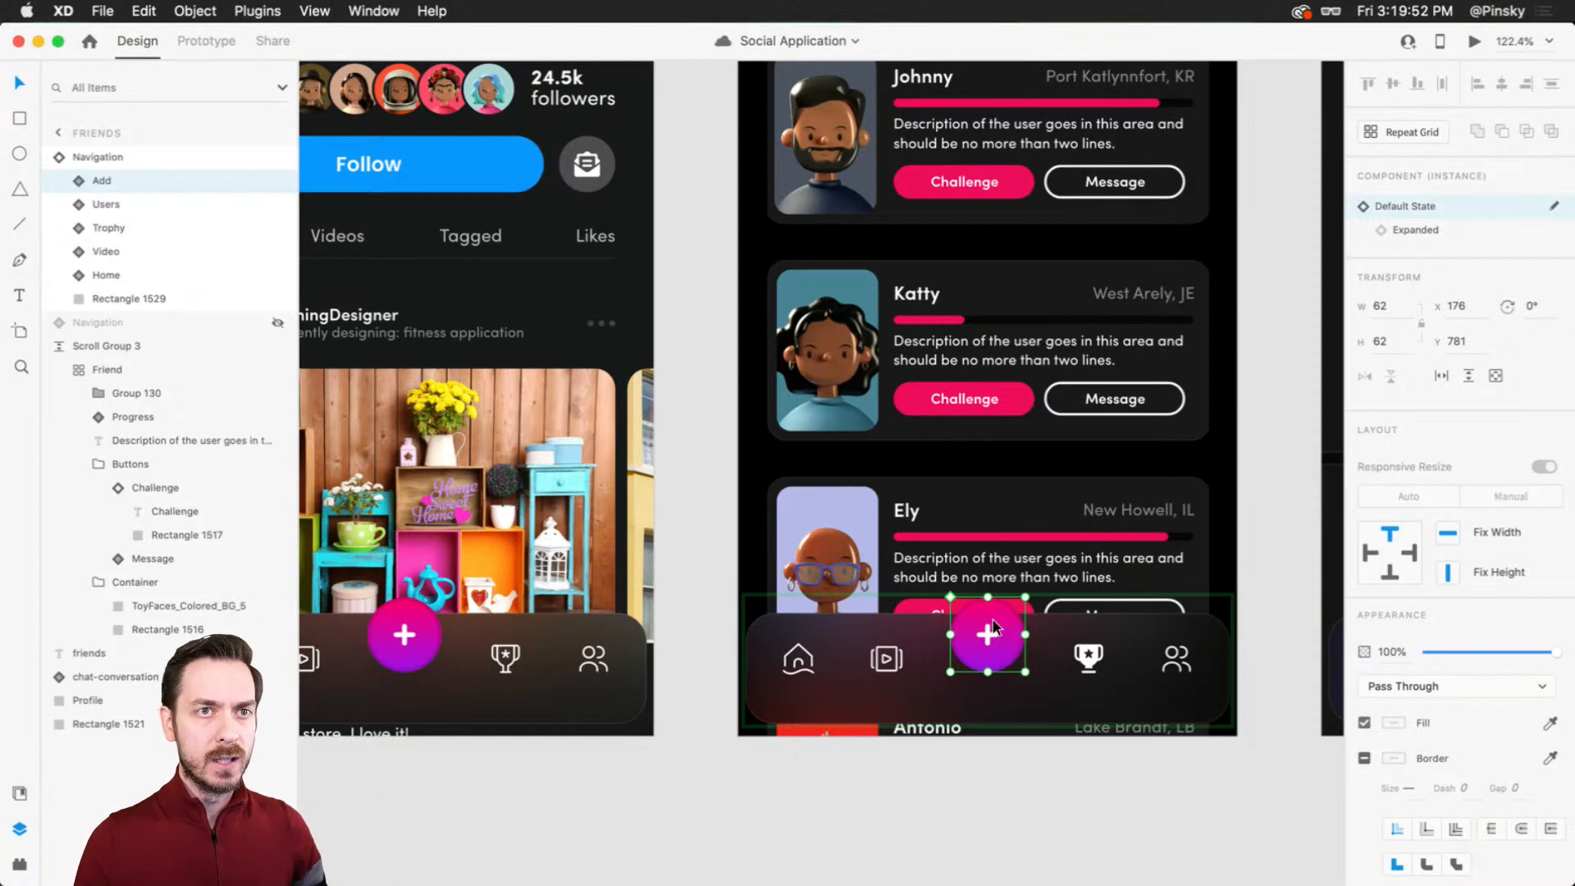
right_click(993, 623)
click(1046, 646)
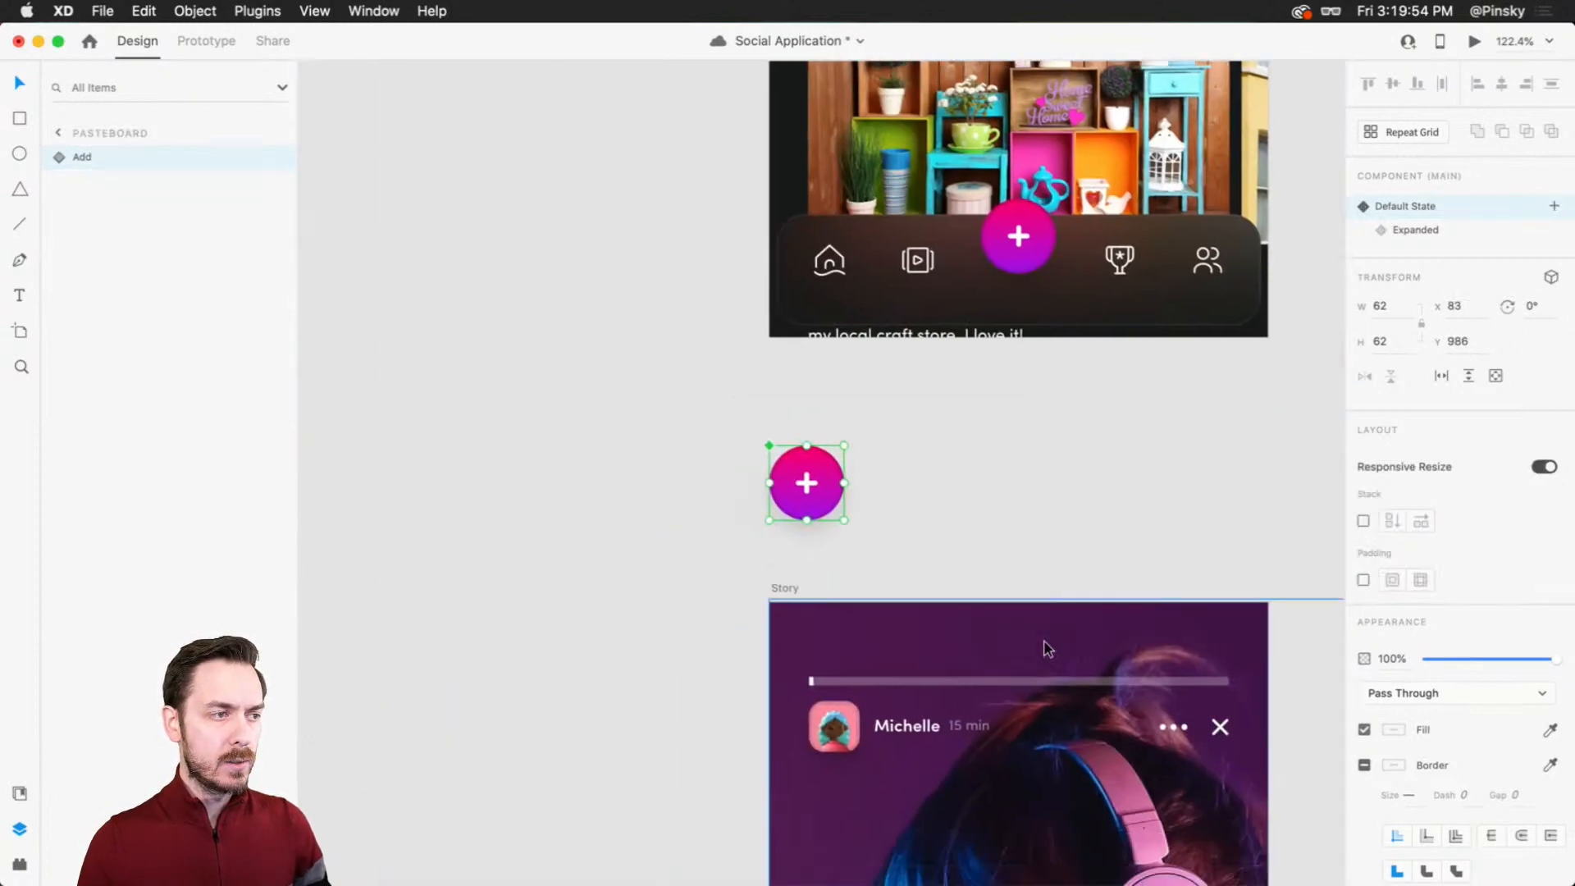
Step: Switch the Add main component to its Expanded state and inspect the Button layer inside it
click(1408, 238)
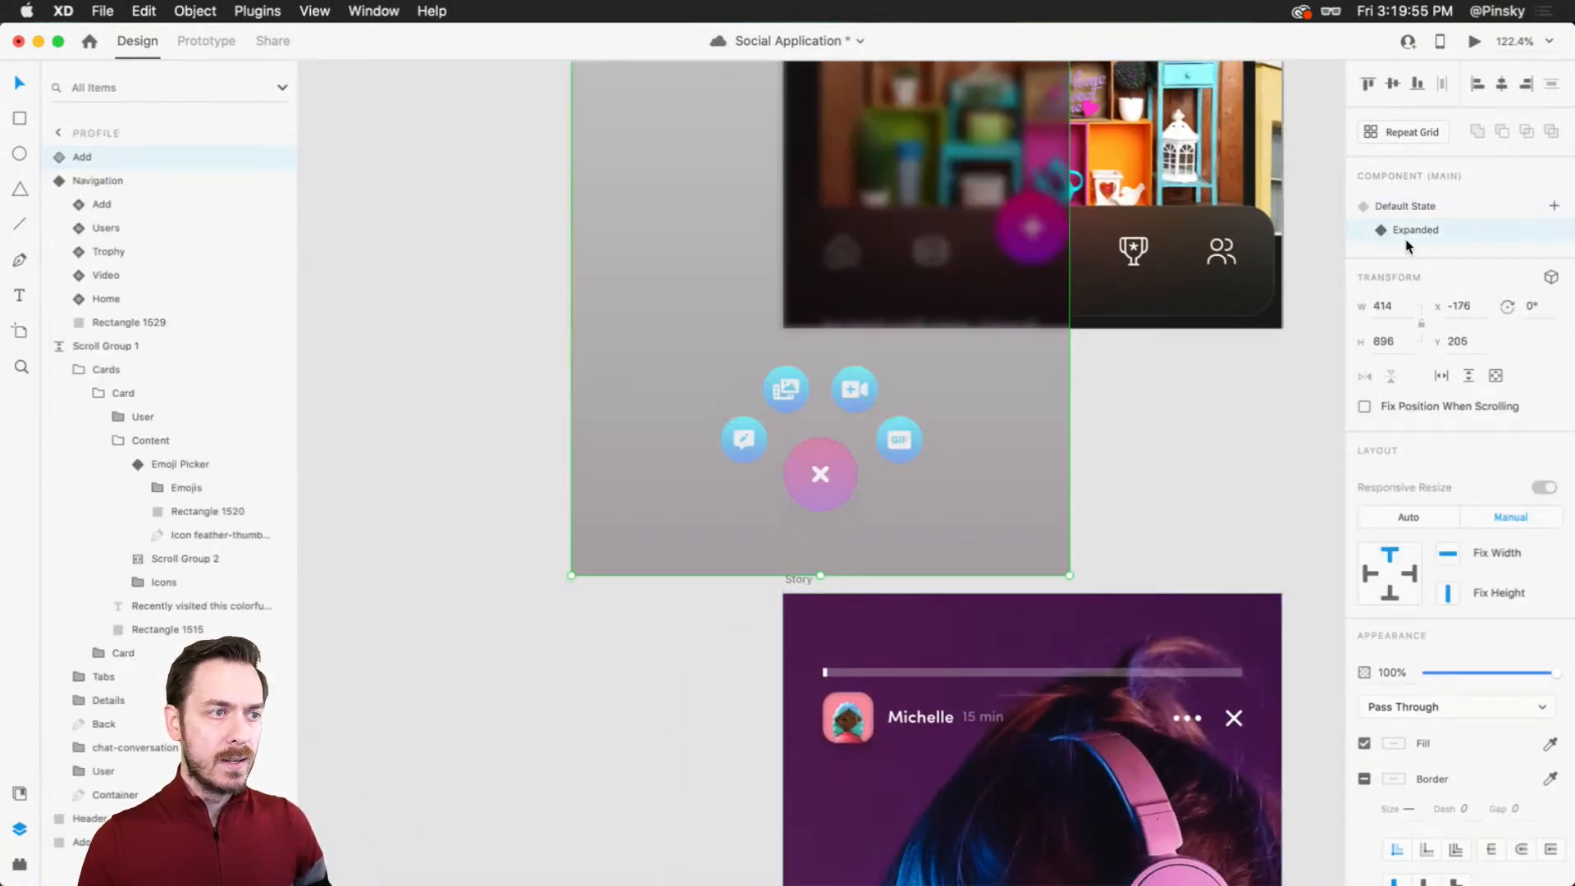
double_click(838, 461)
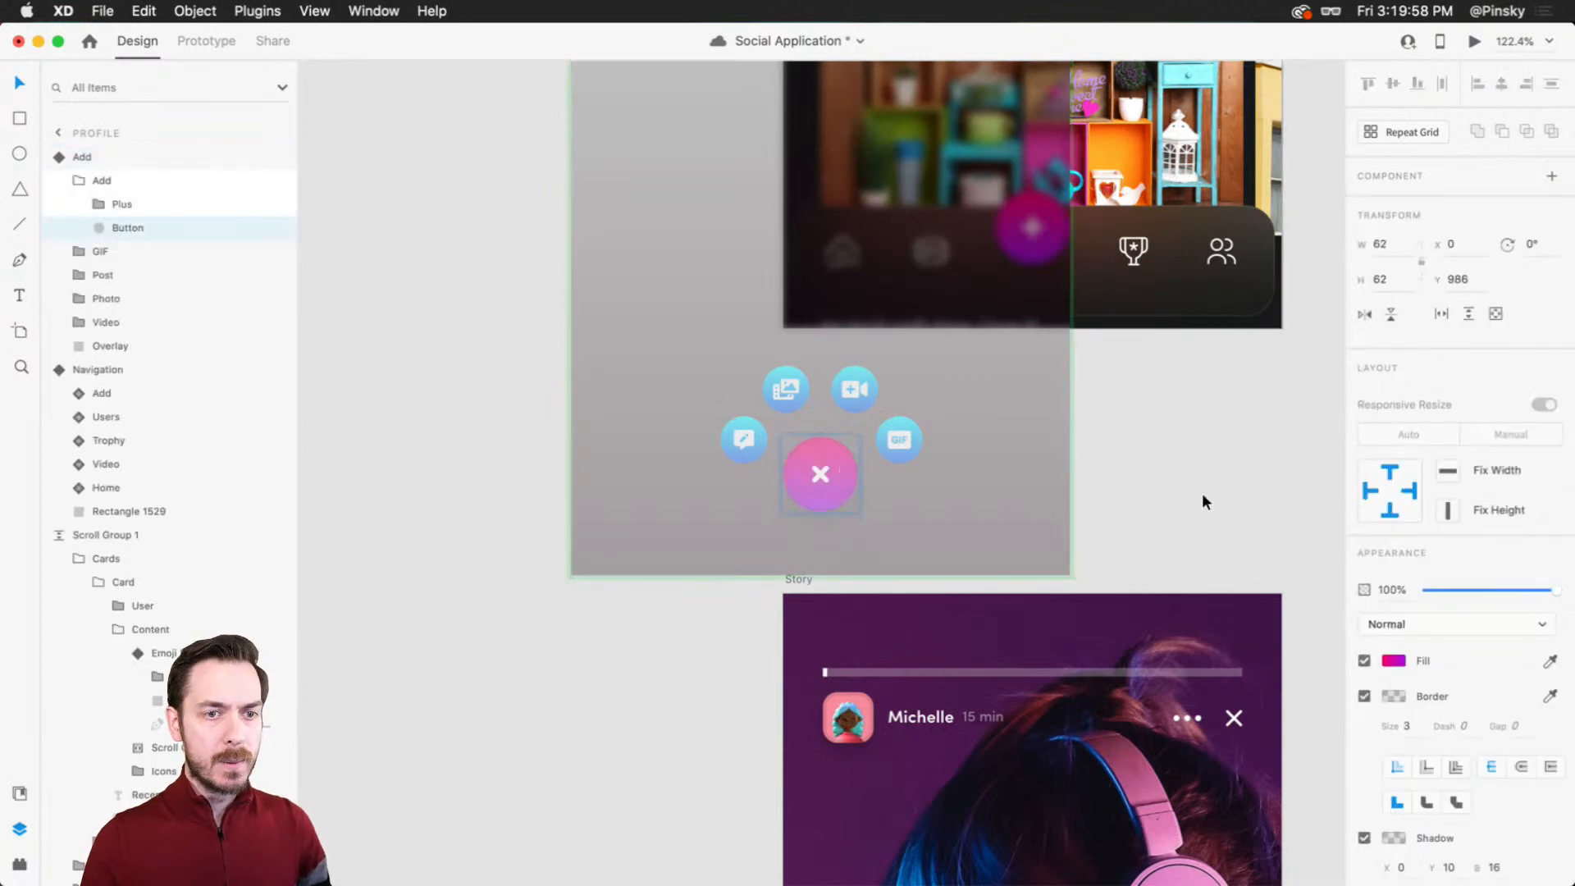
key(Escape)
key(Escape)
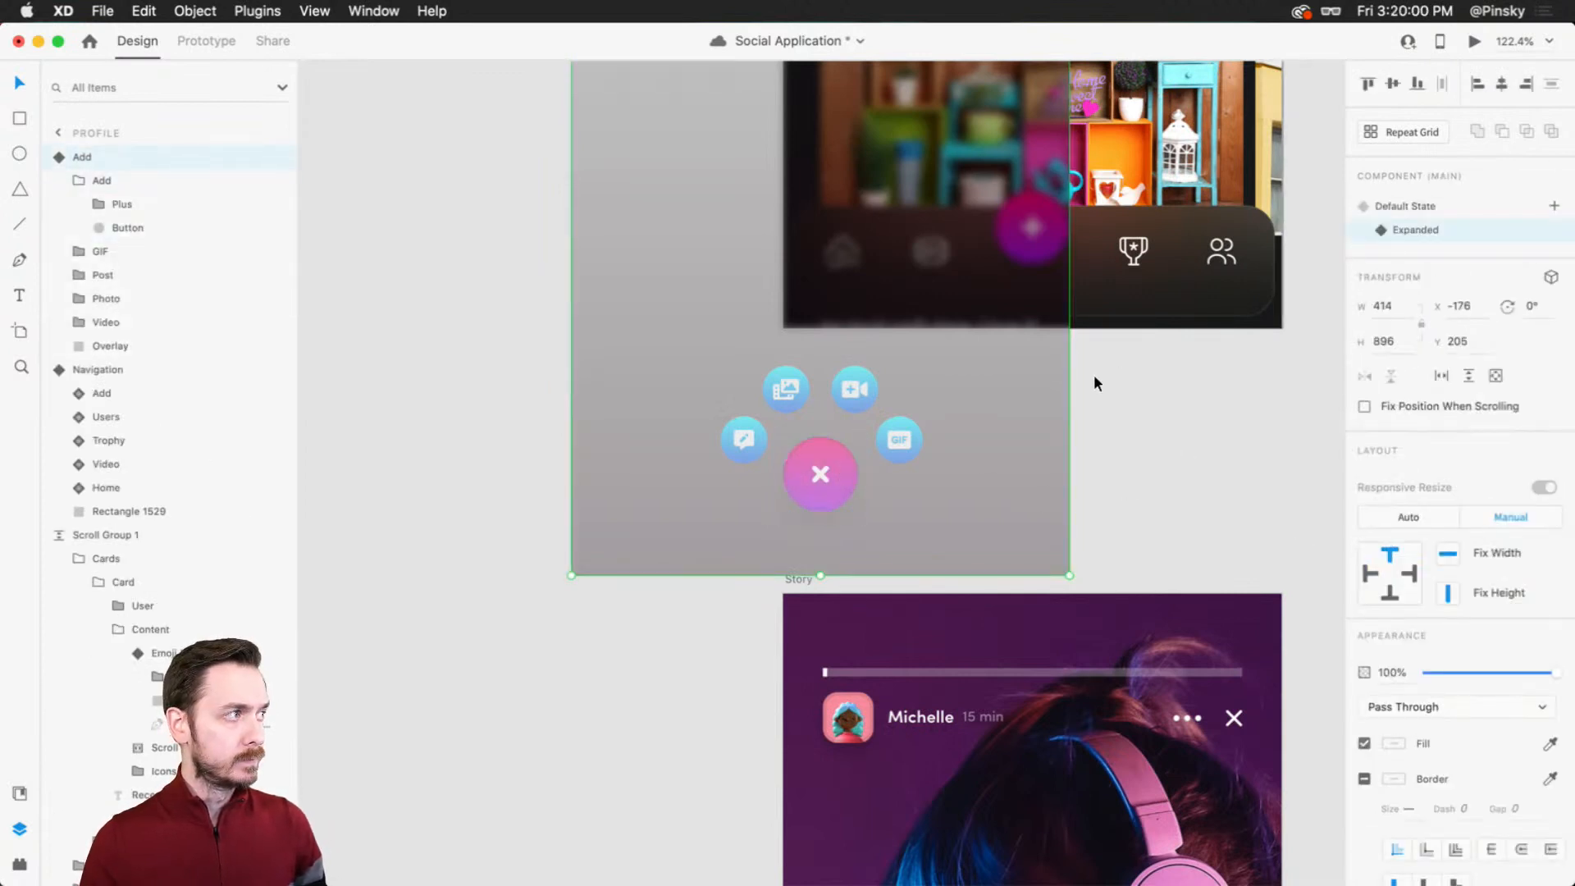
key(Escape)
Step: Preview the Friends artboard from its Navigation and test expanding and collapsing the Add button several times
scroll(861, 475, right, 6)
scroll(861, 475, up, 2)
click(974, 386)
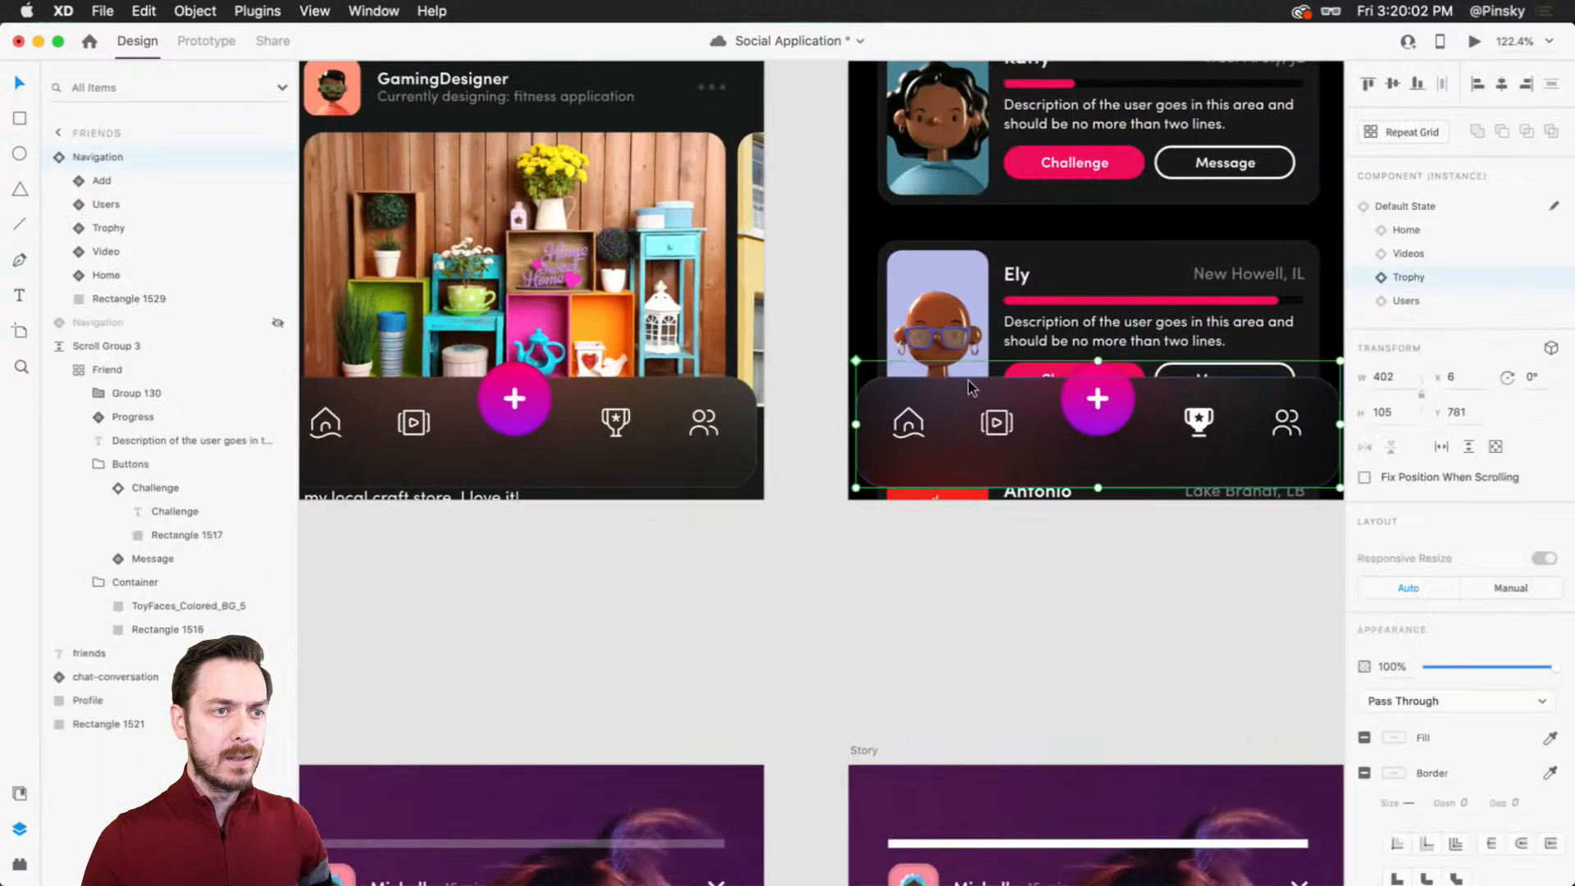
key(super+Return)
click(793, 813)
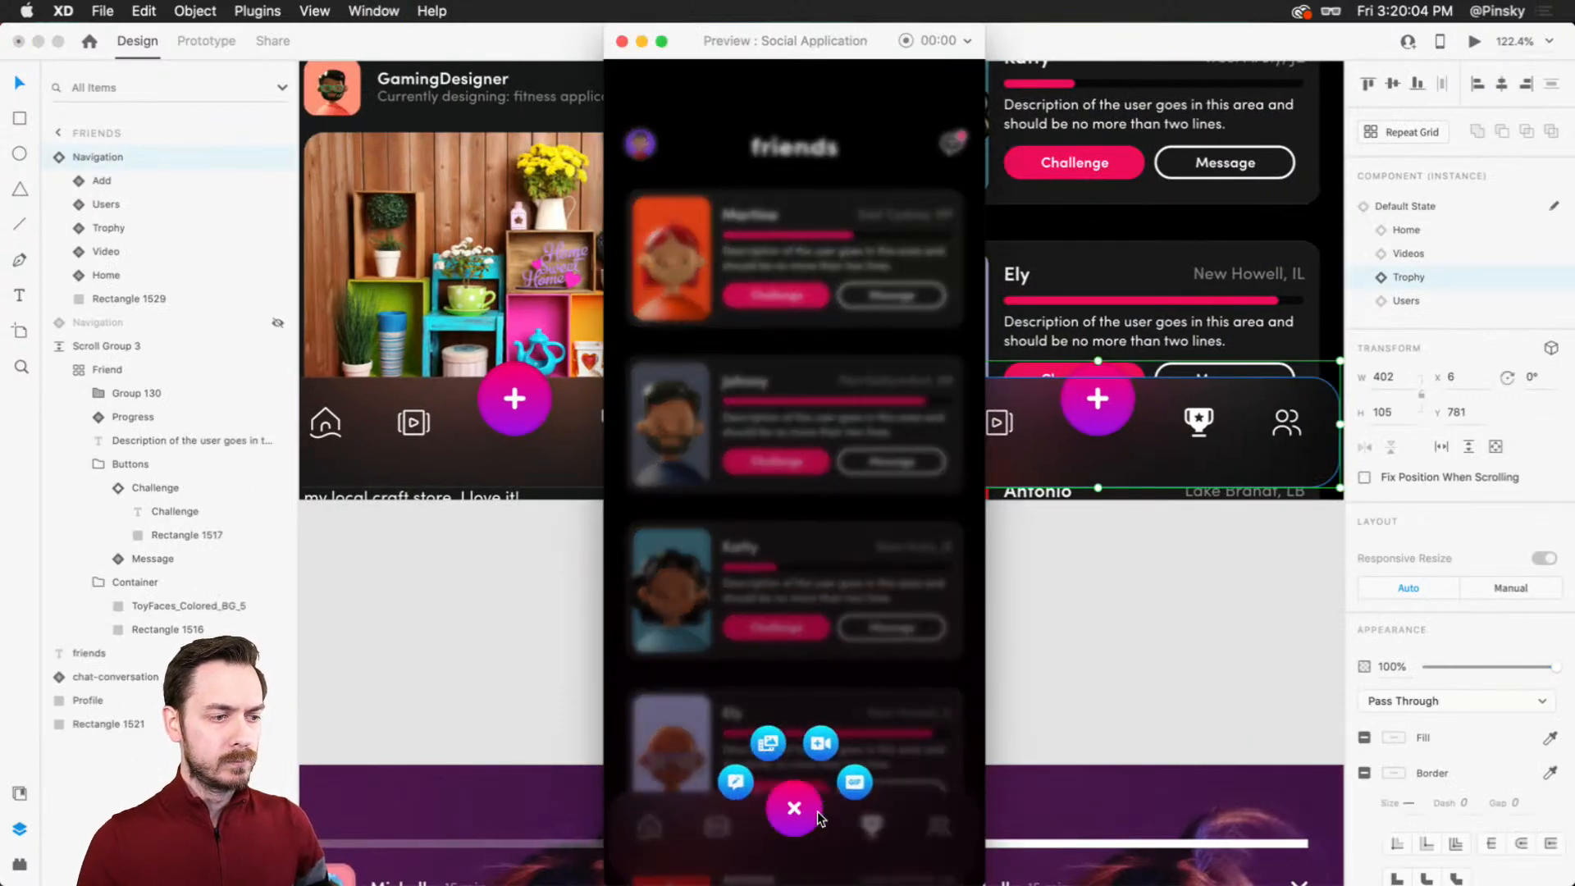
click(795, 813)
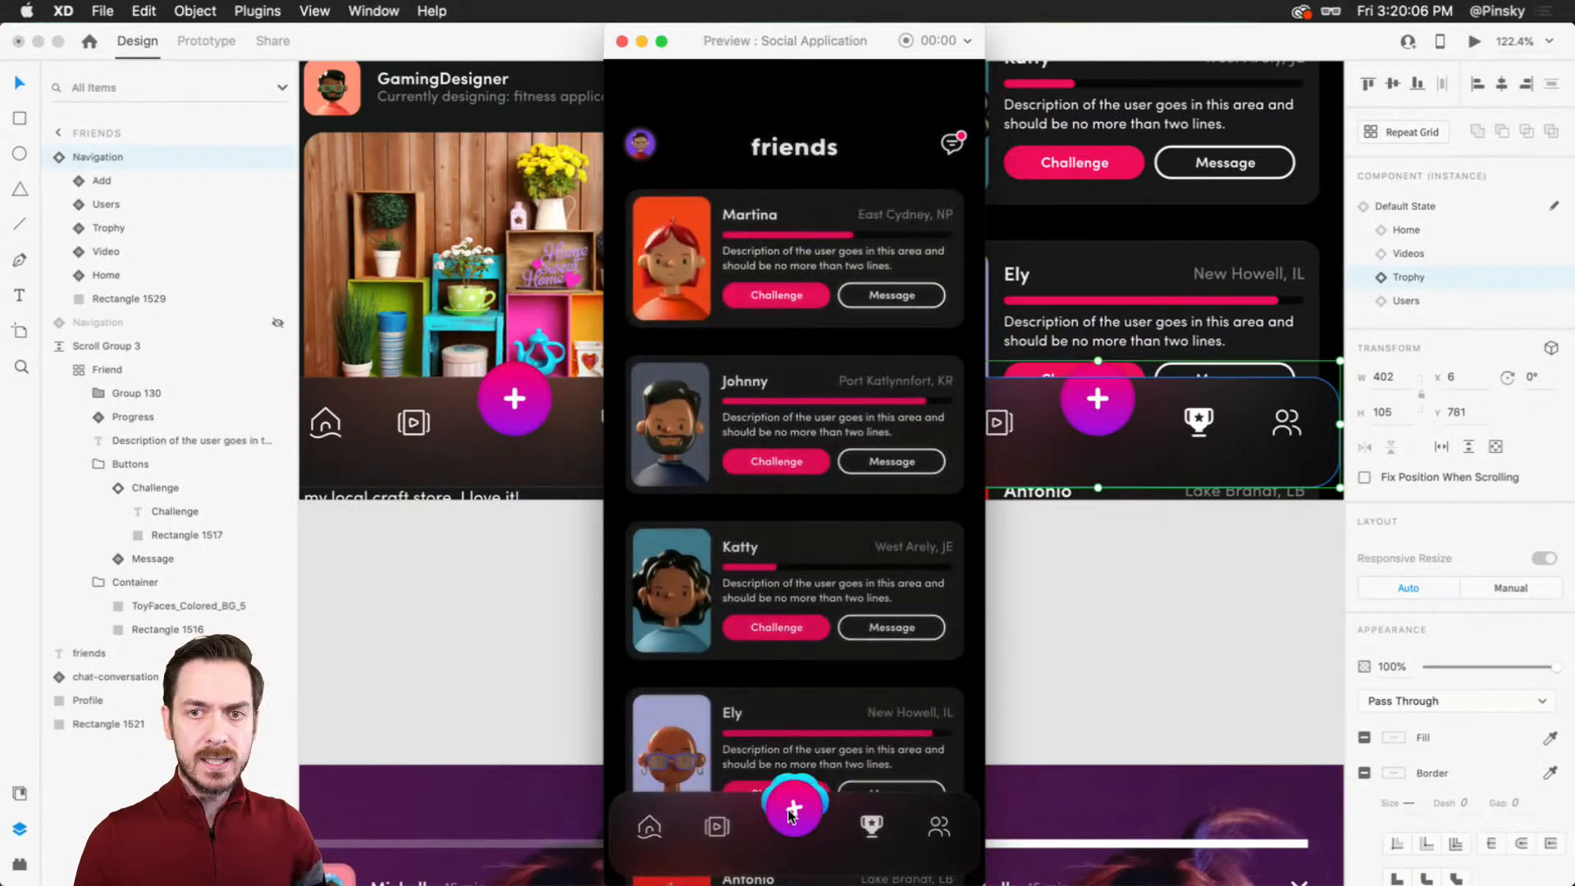
click(793, 813)
click(791, 813)
click(1067, 537)
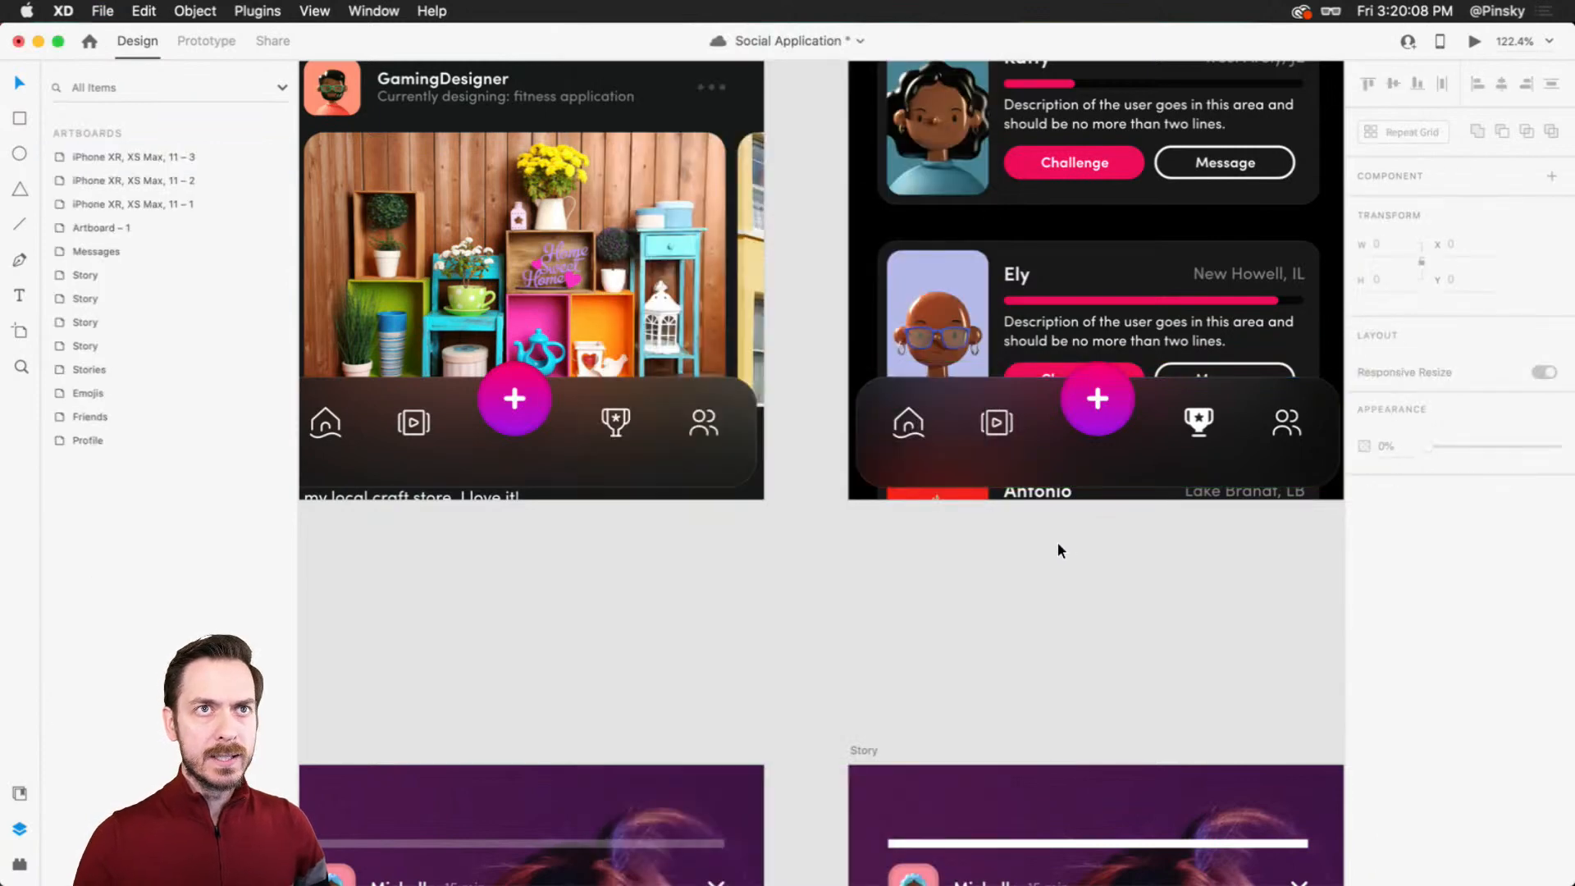
Step: Select the Challenge button instance inside the first friend card's Buttons group on the Friends artboard
scroll(1057, 542, down, 5)
scroll(1011, 417, right, 3)
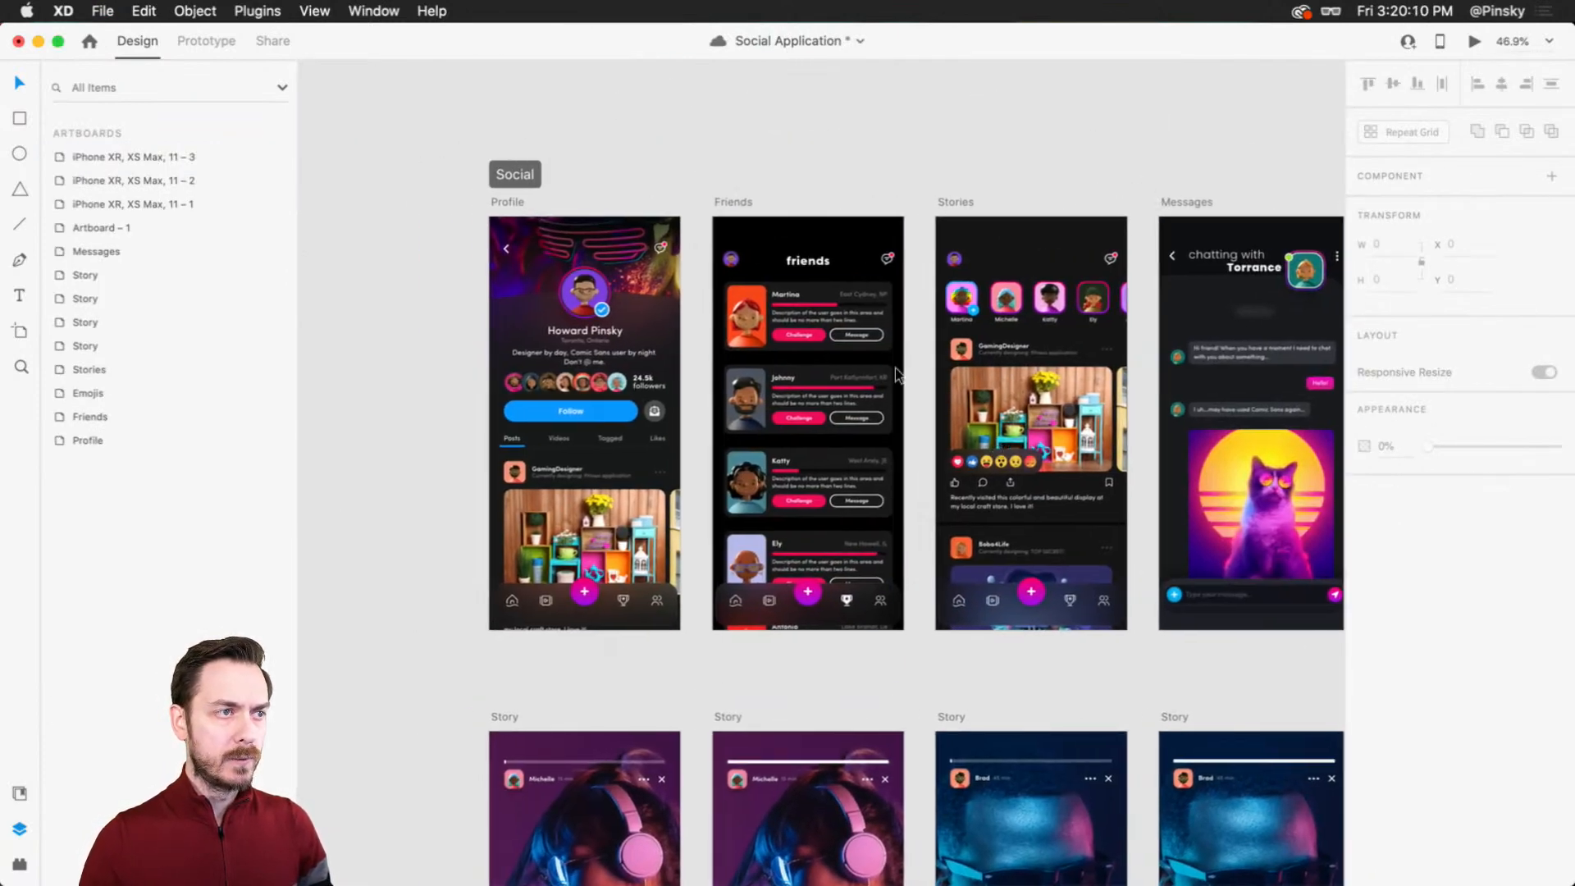
scroll(816, 353, up, 5)
scroll(816, 358, up, 5)
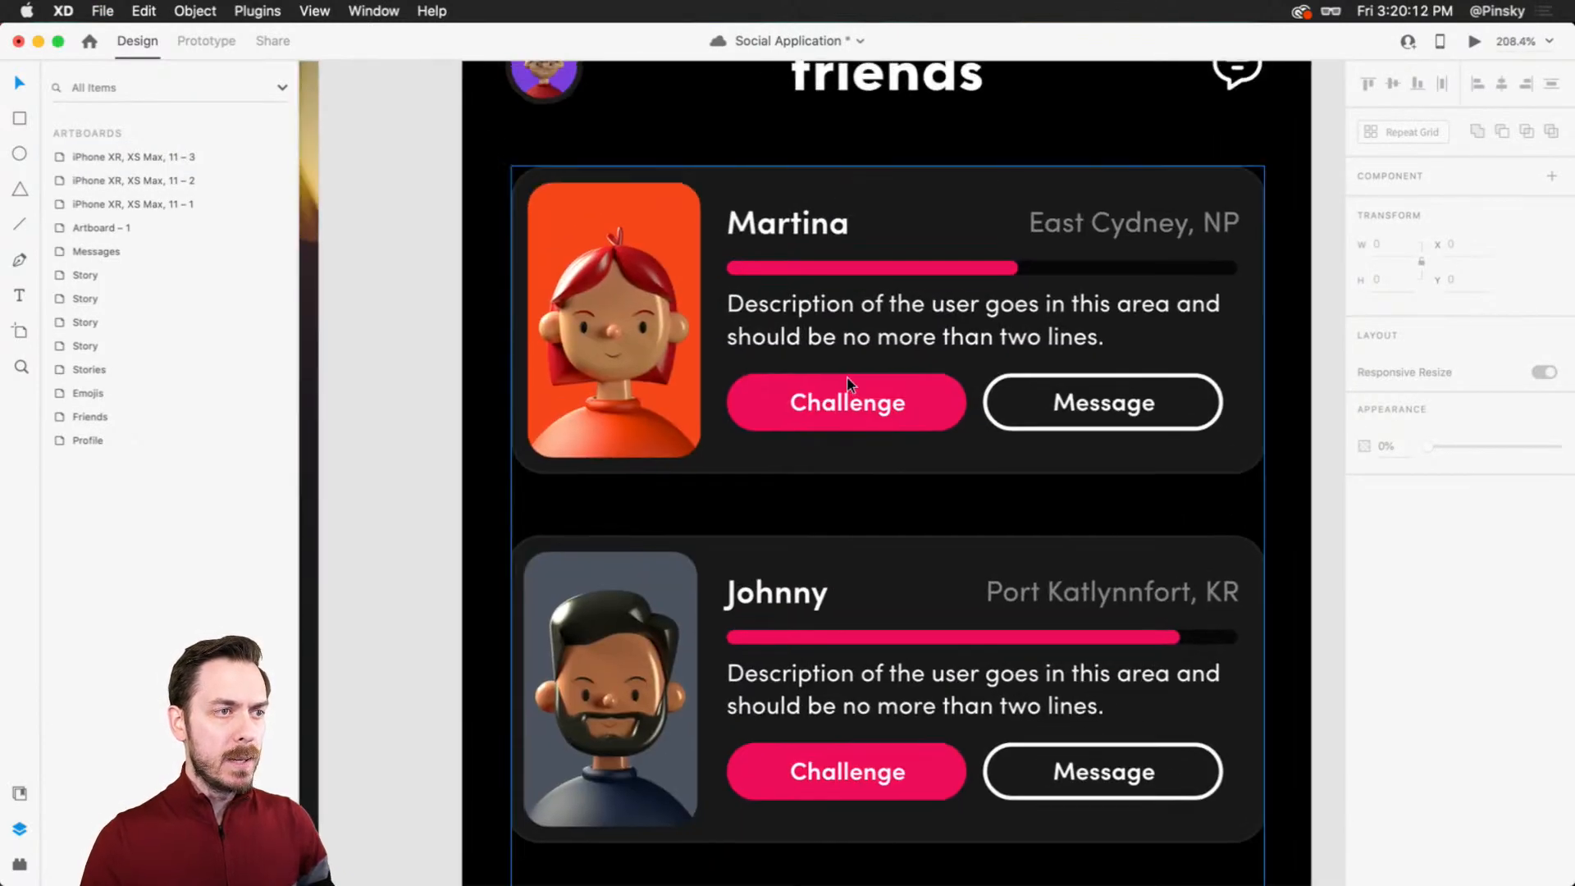
click(889, 376)
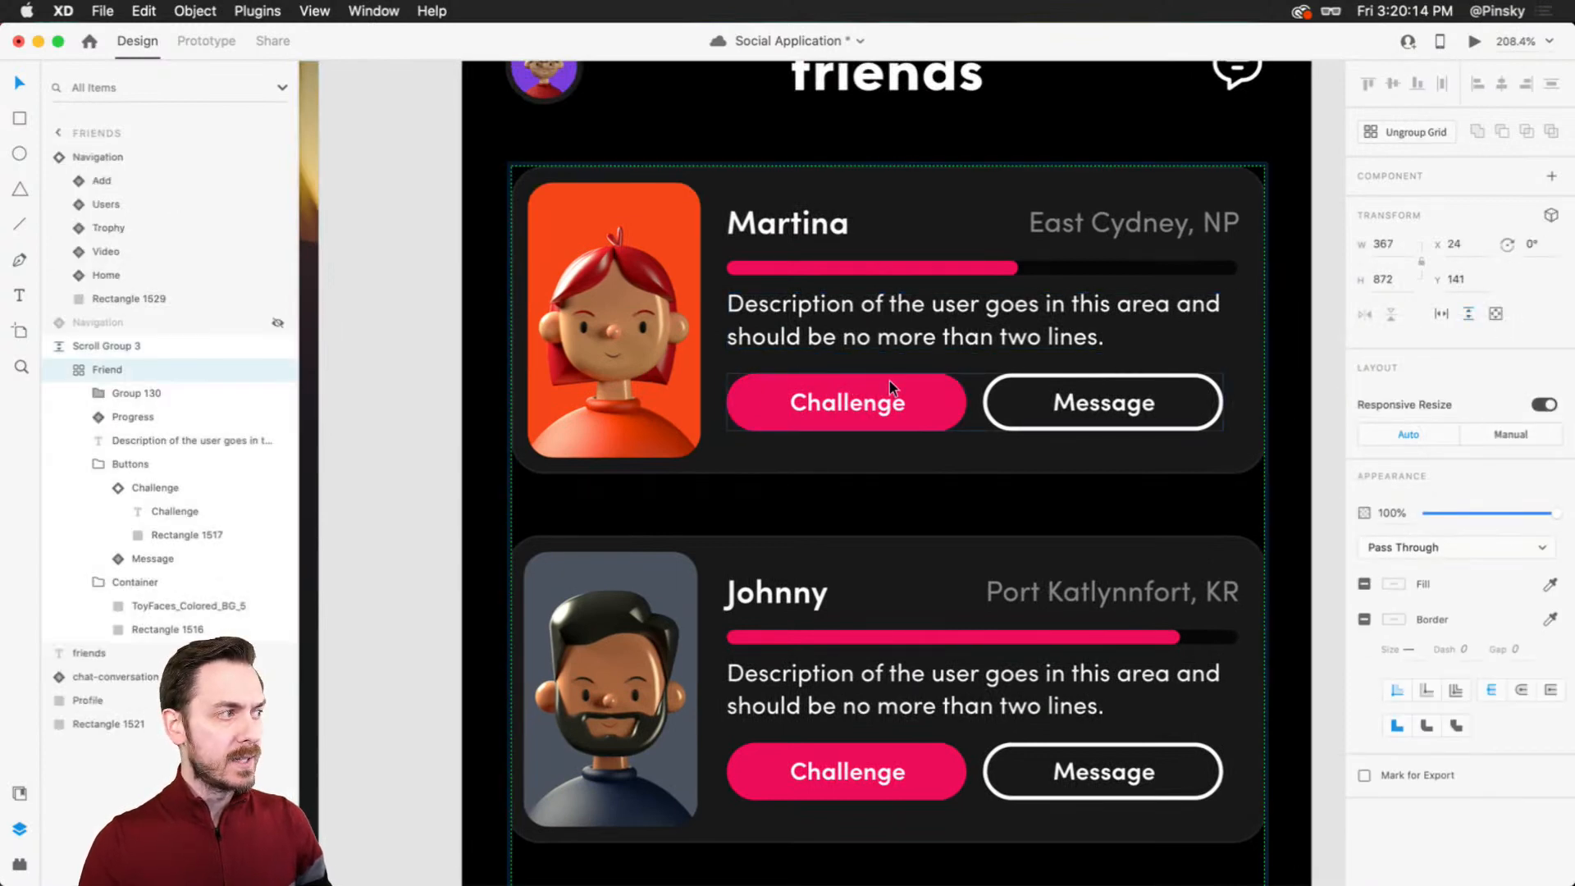
double_click(890, 381)
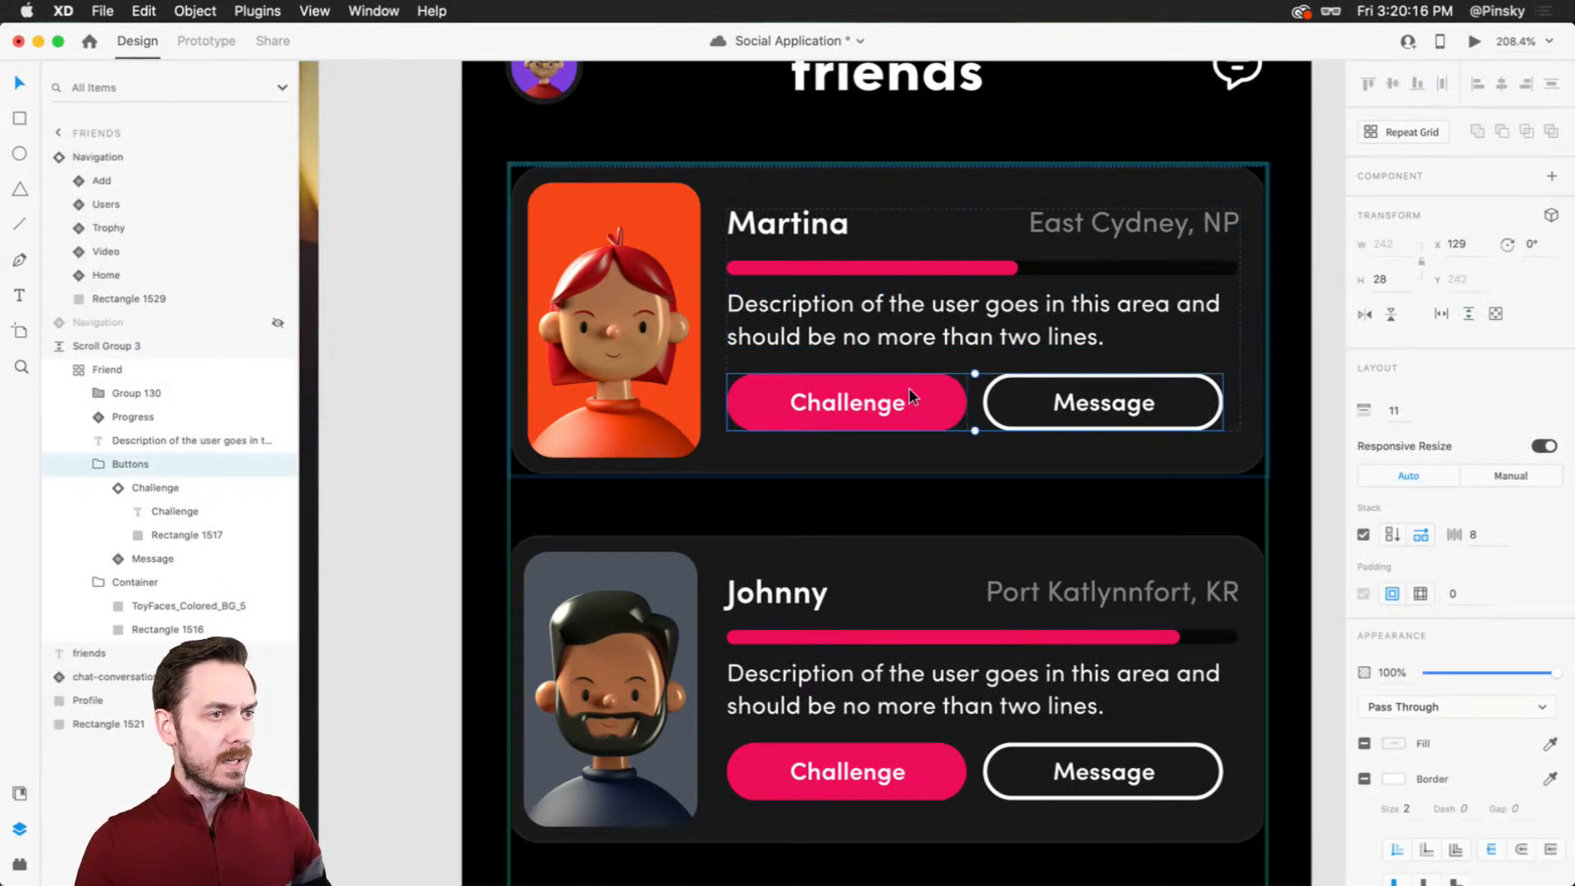
double_click(913, 387)
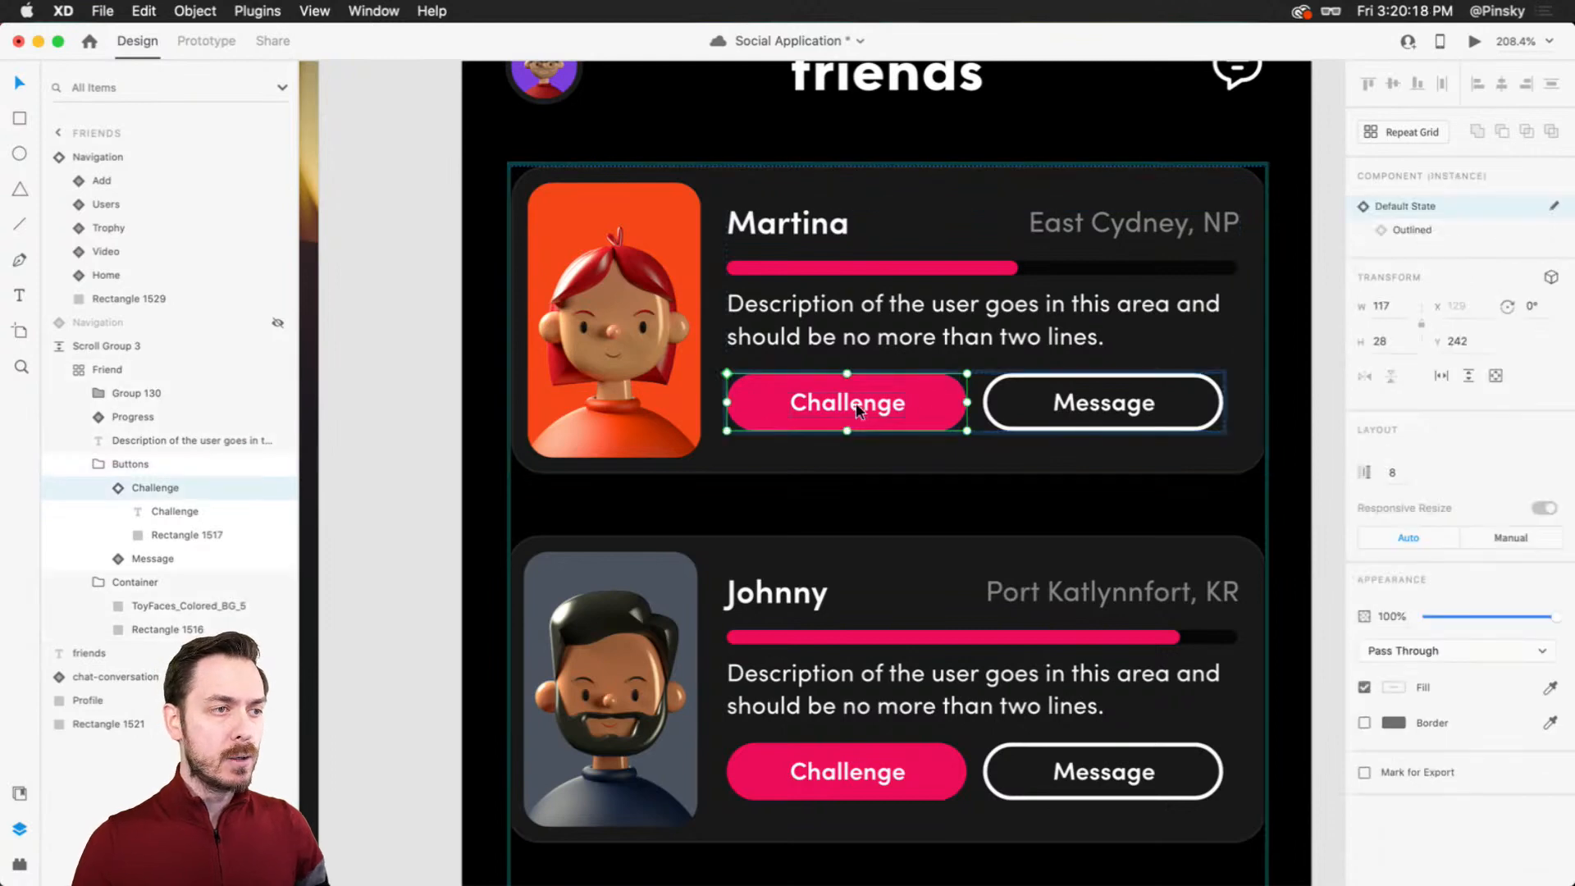
Step: Check the Challenge button's Outlined and Default State, and open its main component for editing
scroll(855, 409, up, 4)
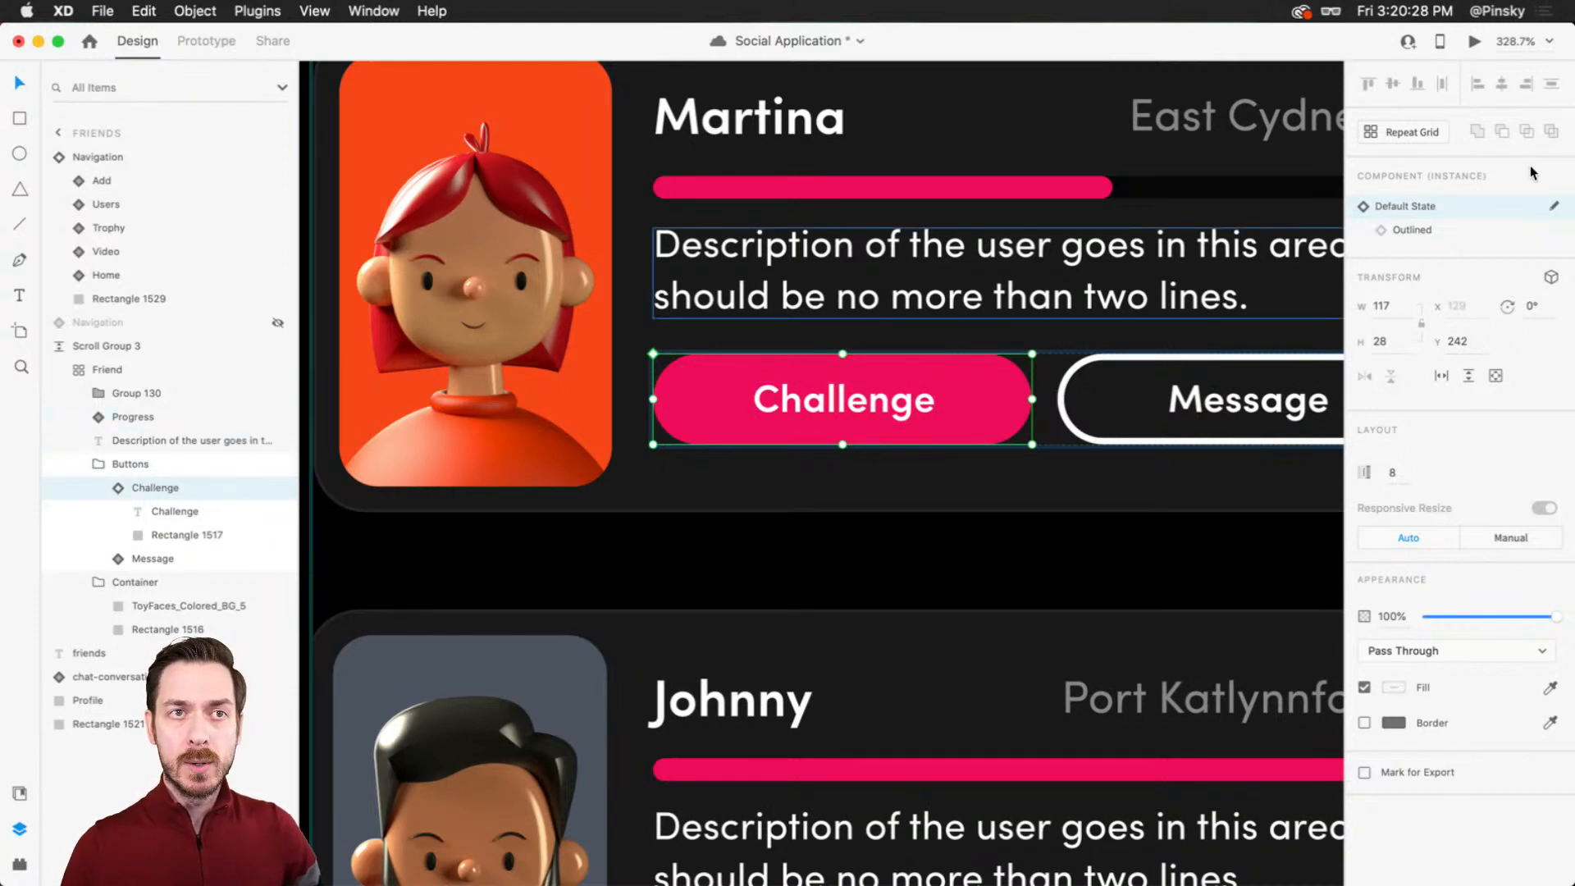
click(1413, 231)
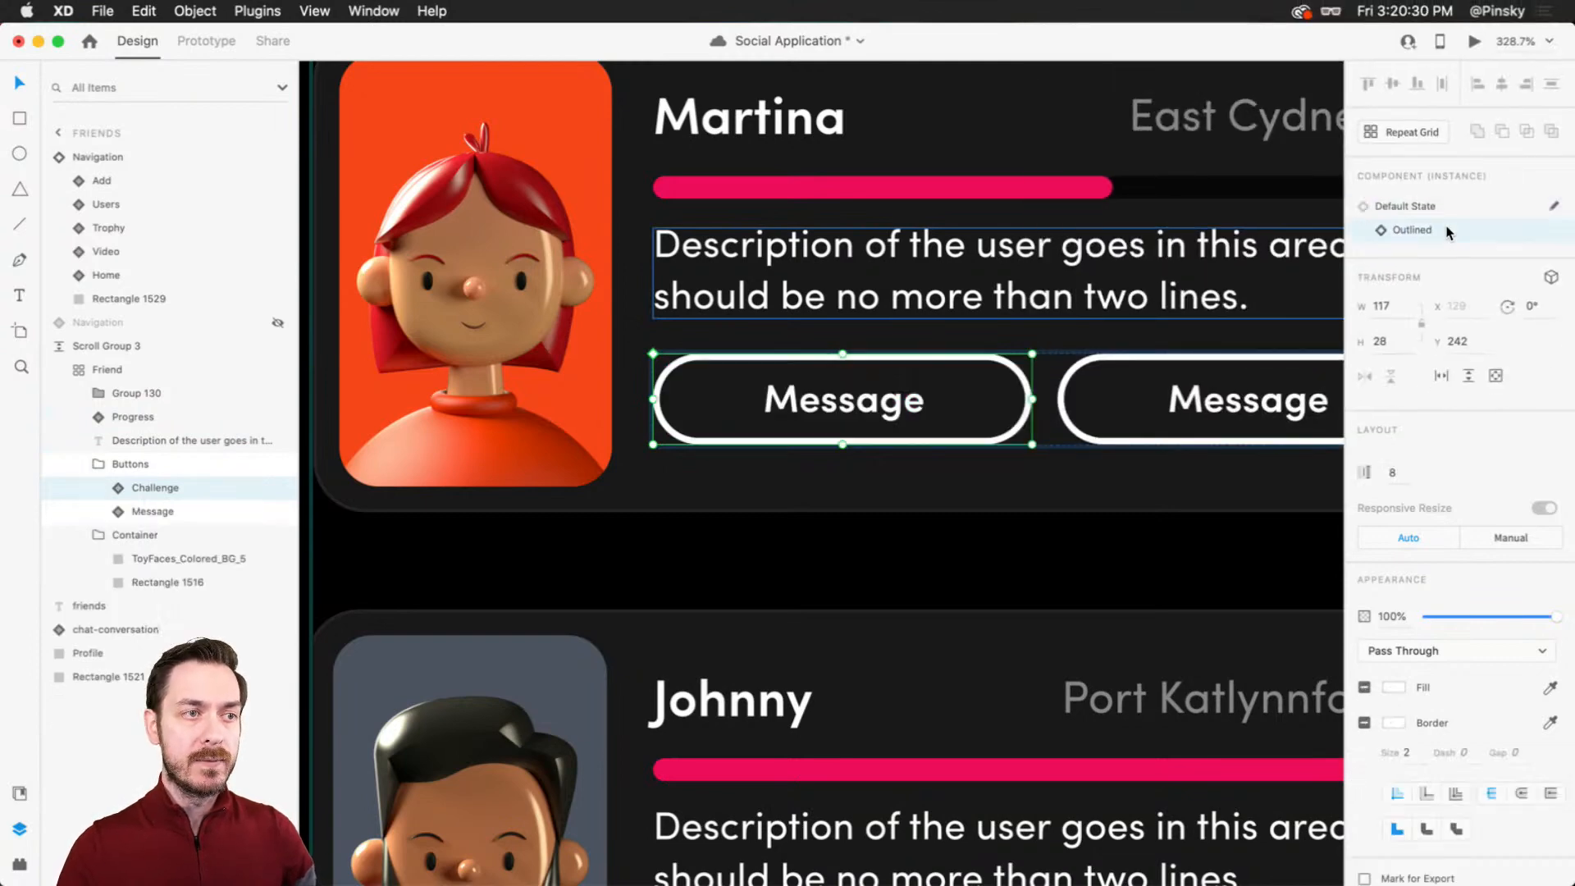
click(1450, 207)
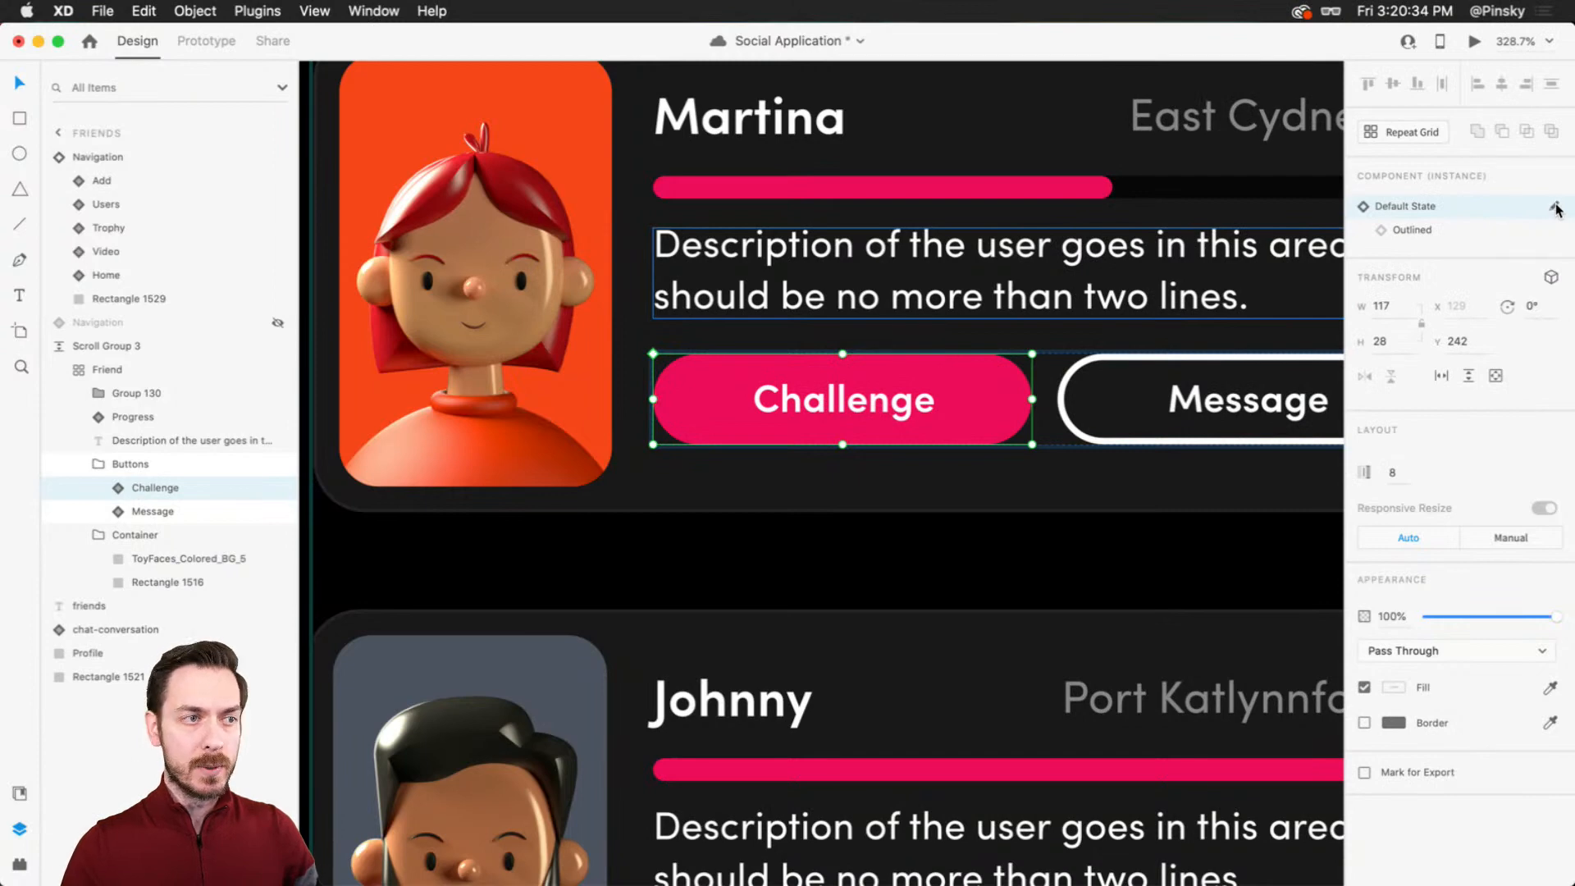
click(1554, 207)
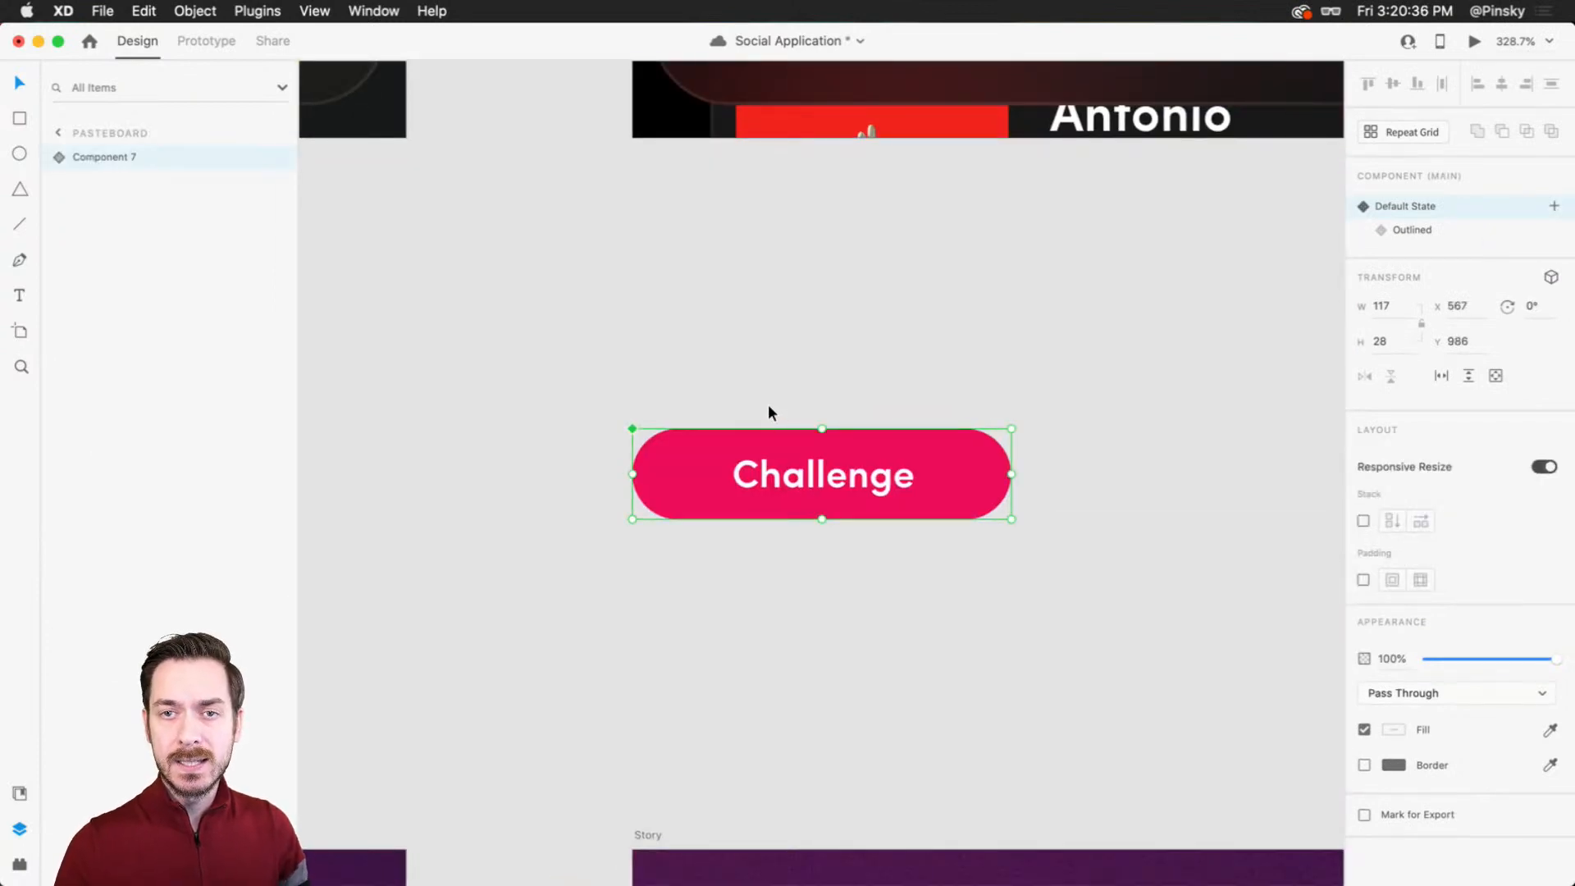
scroll(801, 453, up, 3)
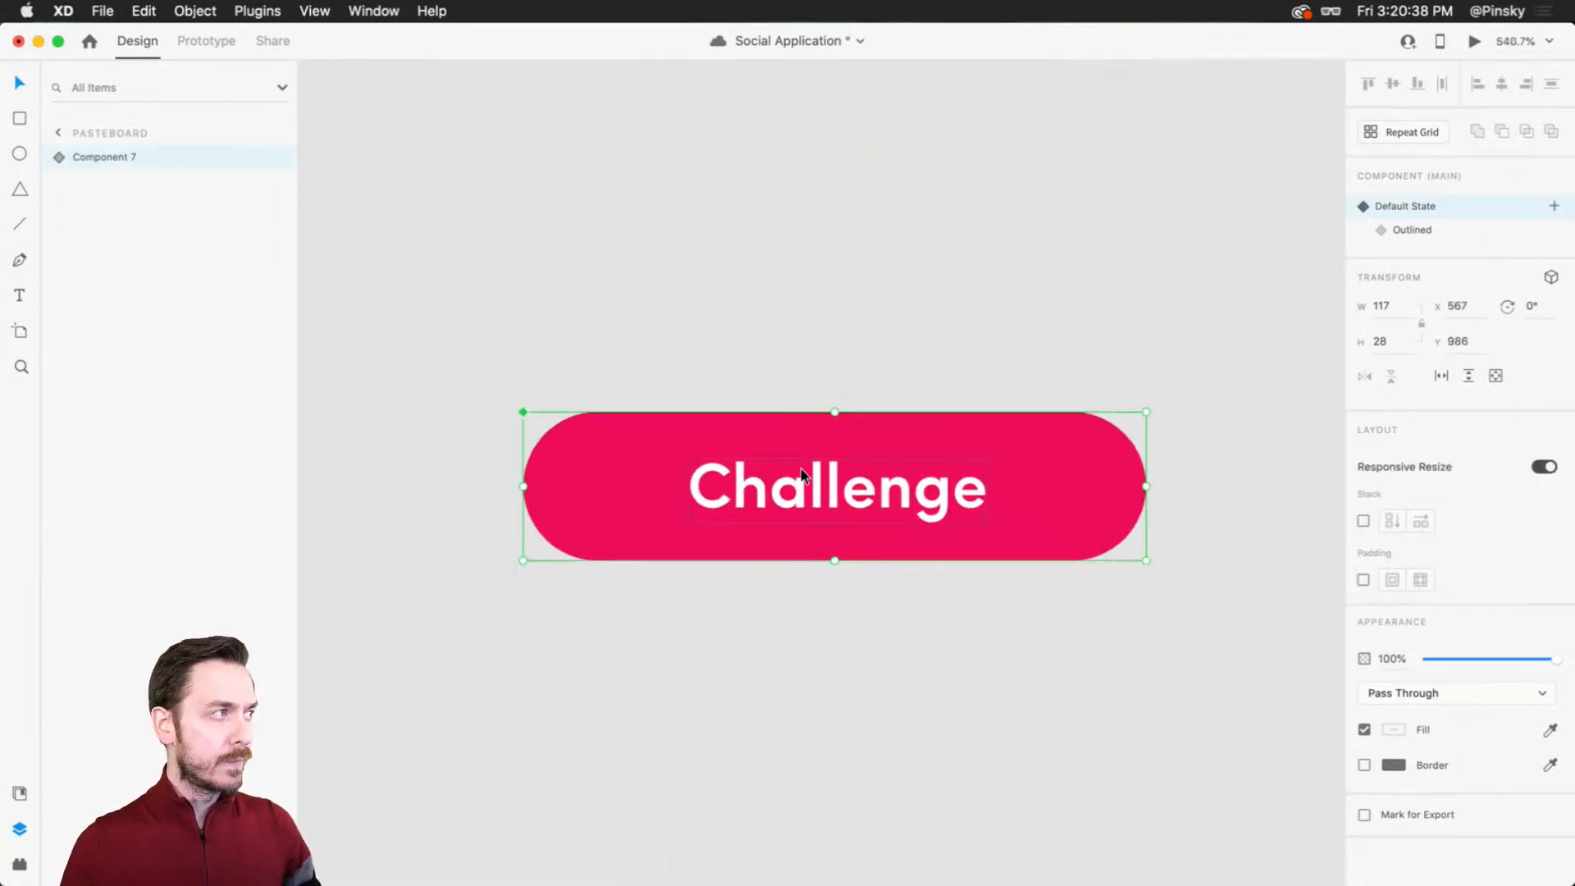
Step: Duplicate the Challenge label in the main component, change the copy's text to "Challenged!" and hide the original label
double_click(801, 474)
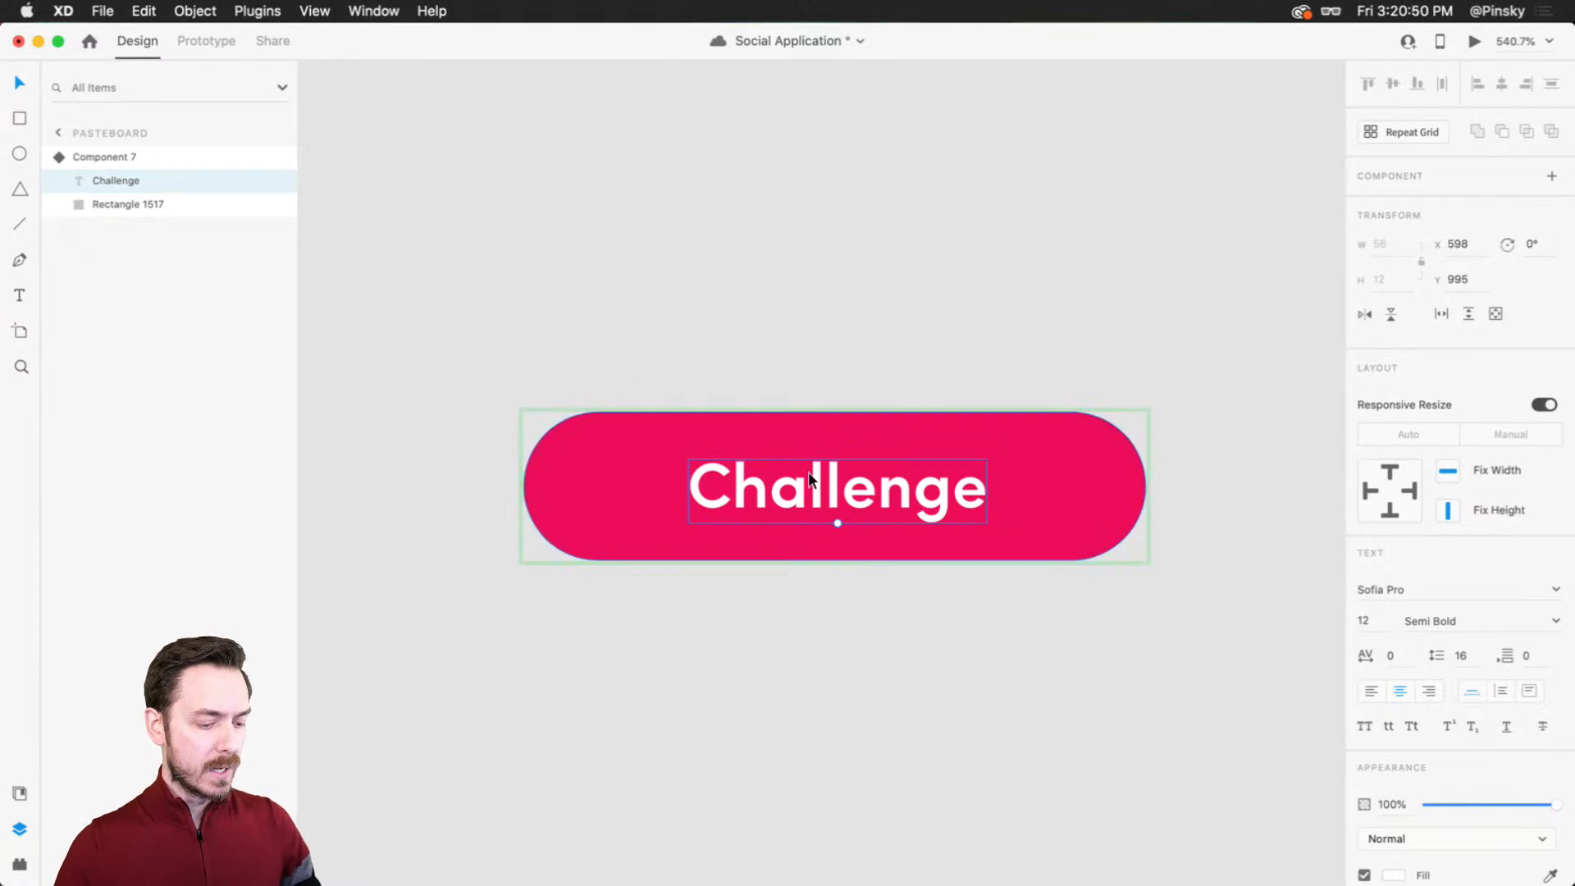
key(super+d)
double_click(897, 502)
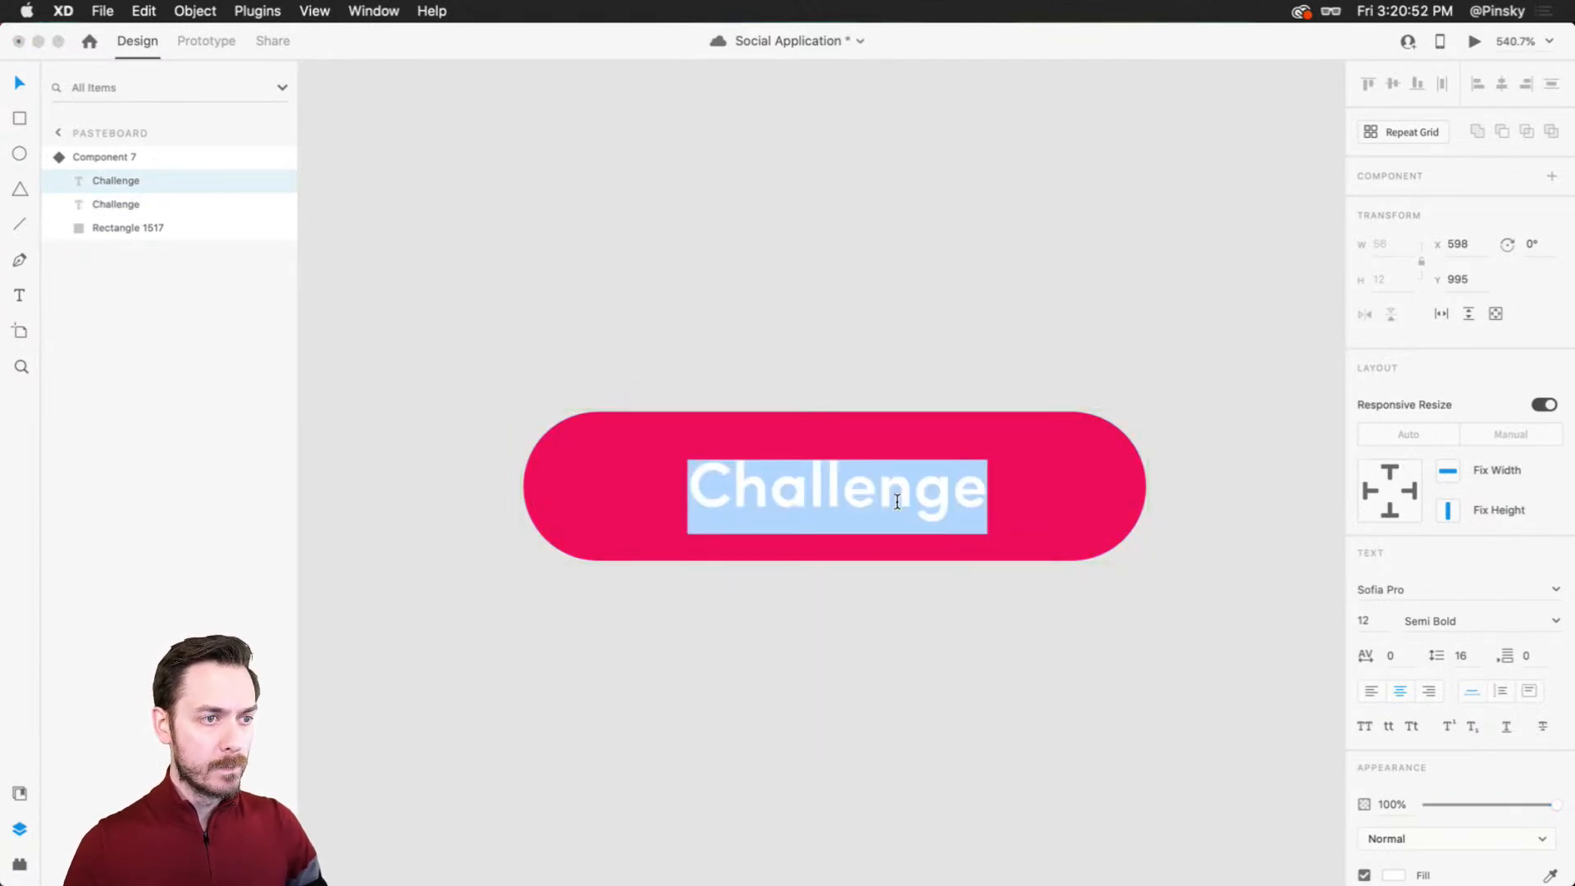
text(Challenged!)
key(Escape)
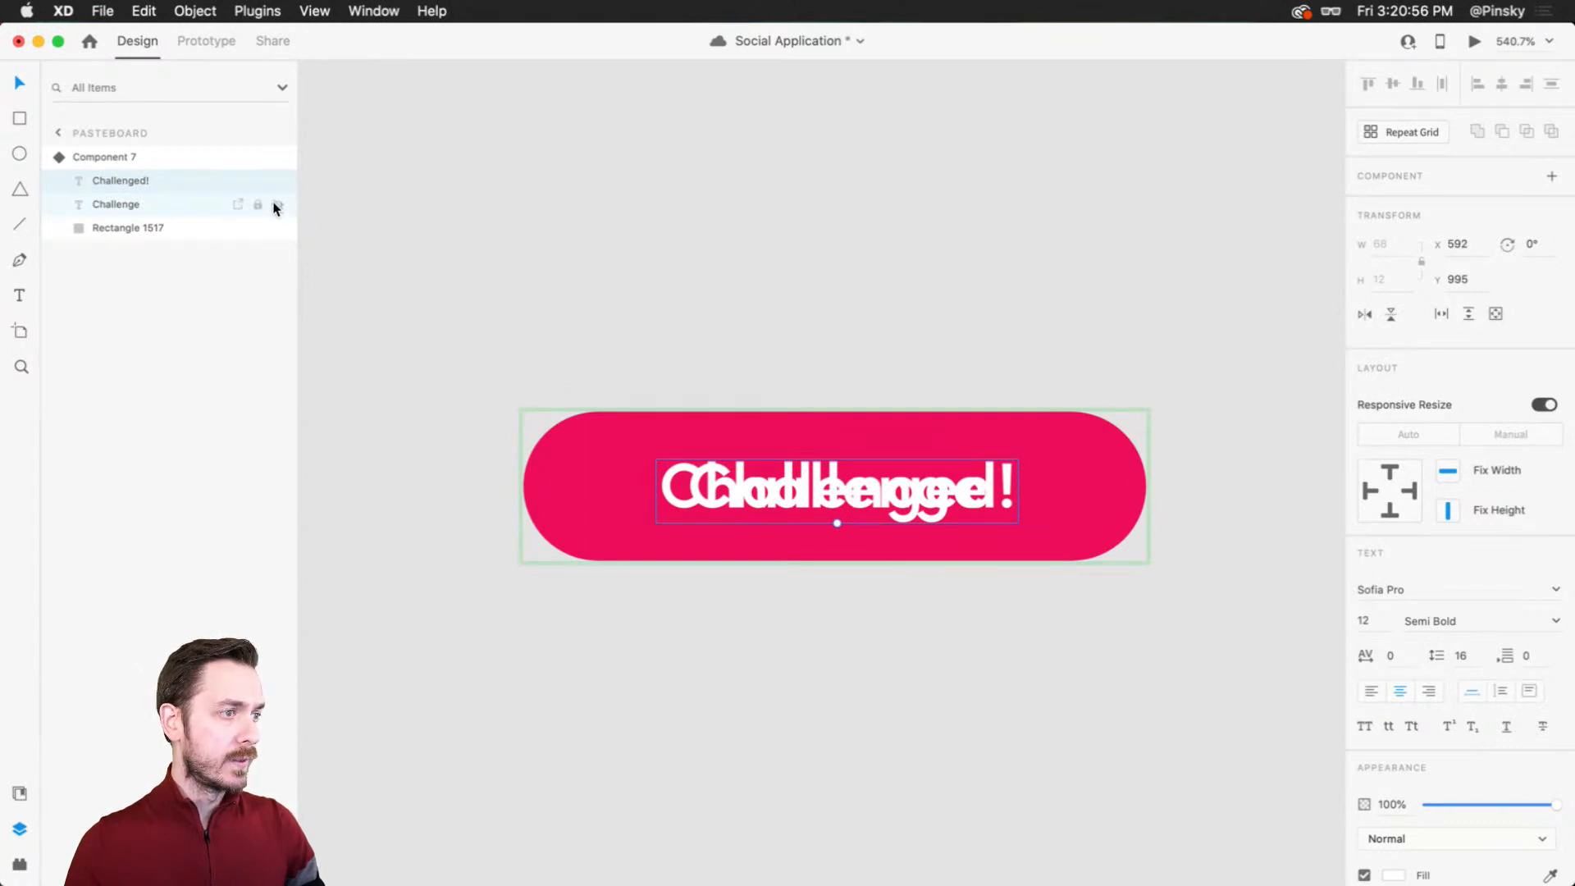
click(278, 205)
scroll(629, 495, up, 5)
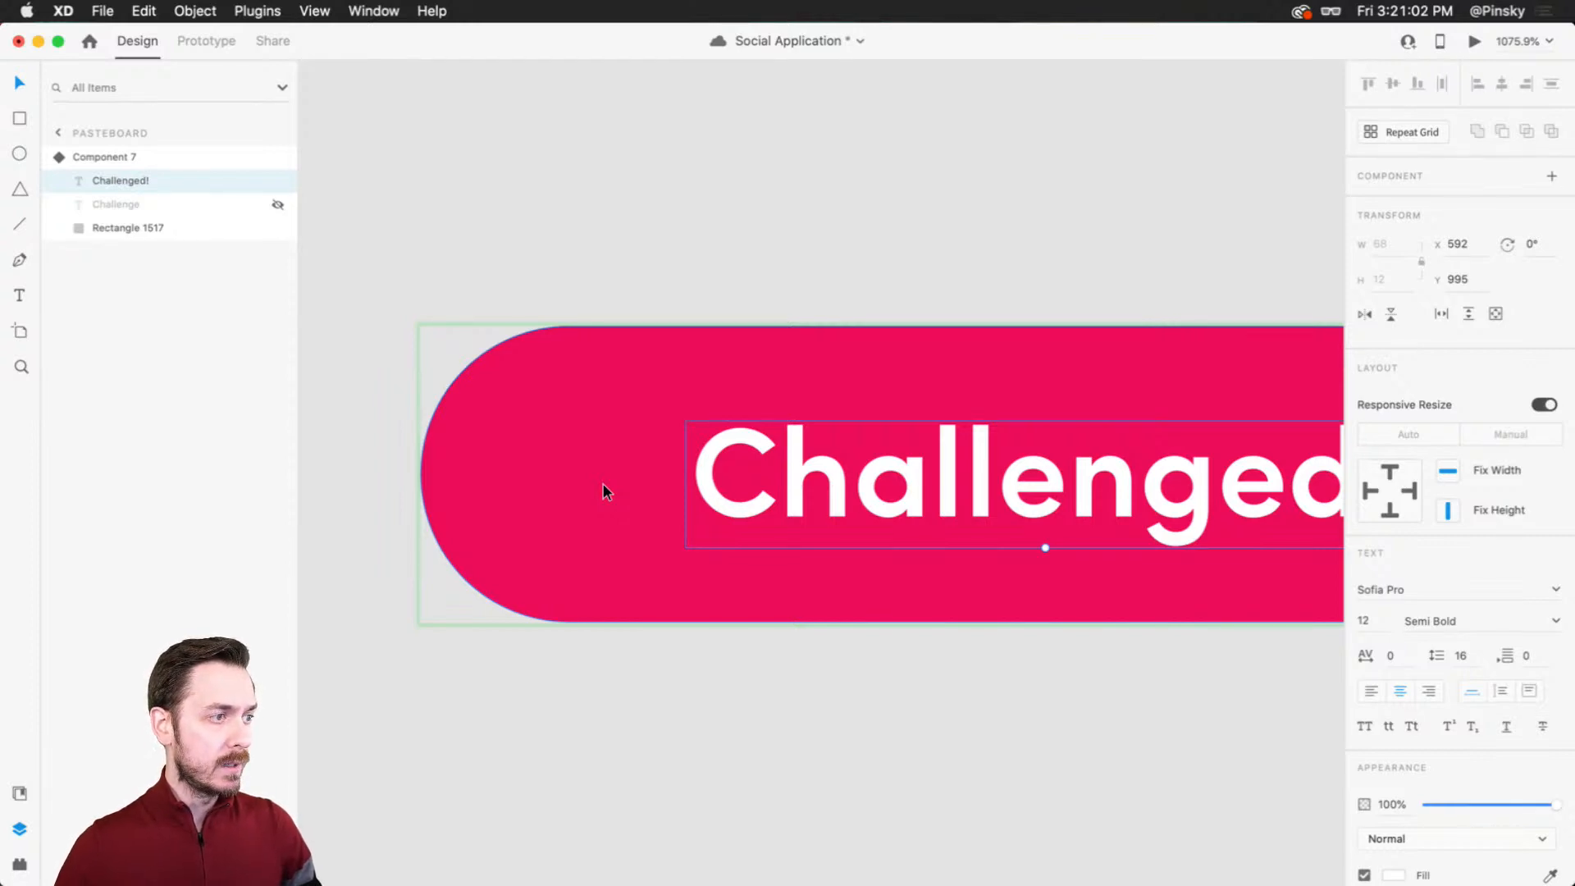
click(369, 336)
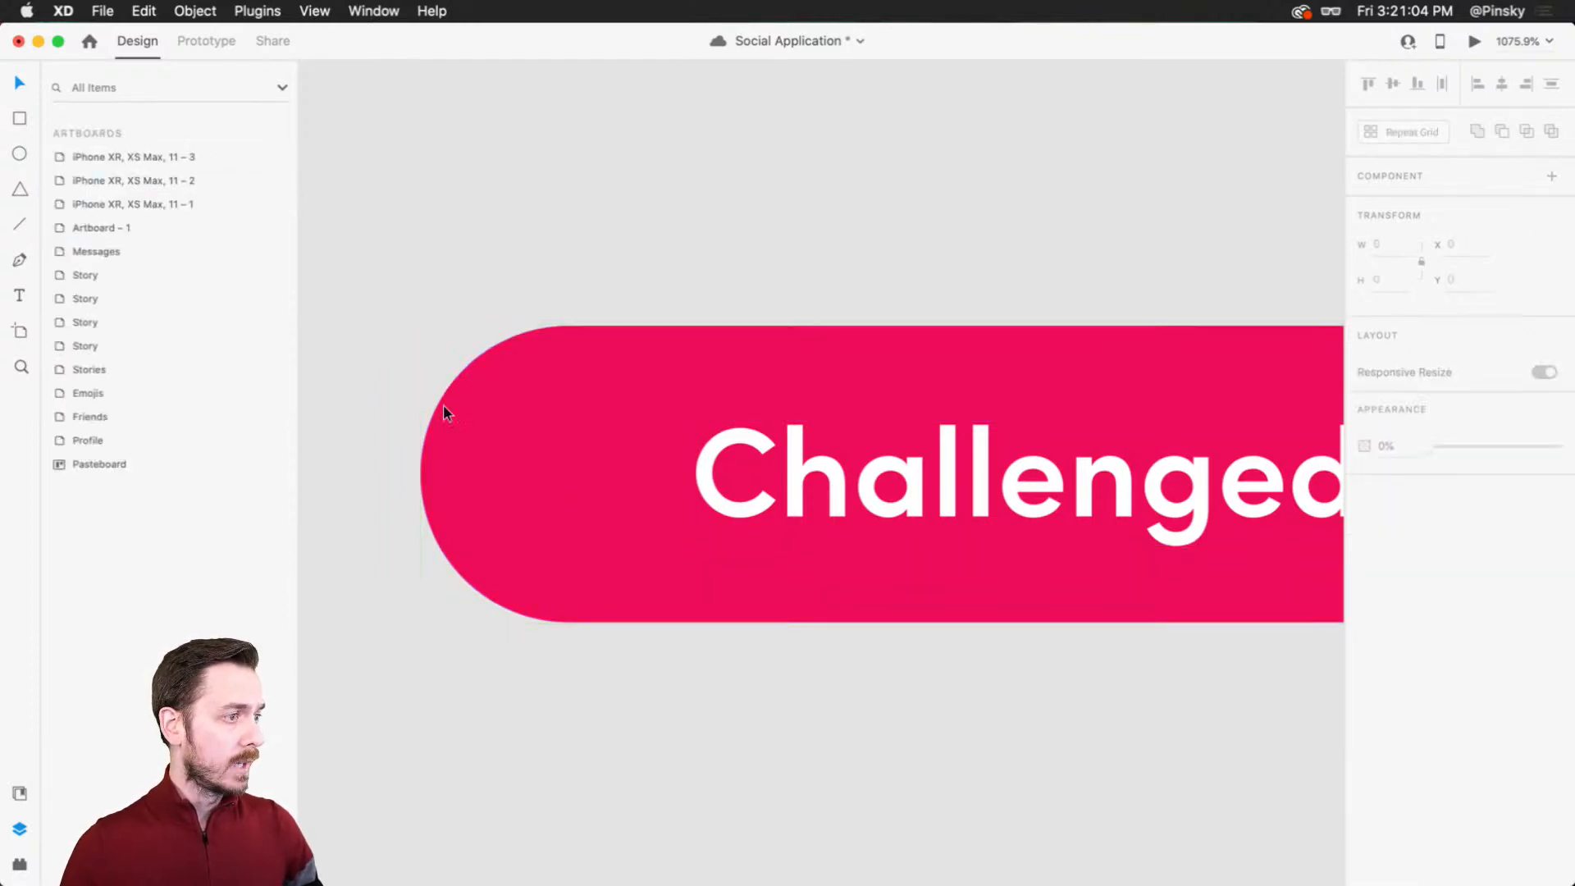
click(640, 462)
key(super+l)
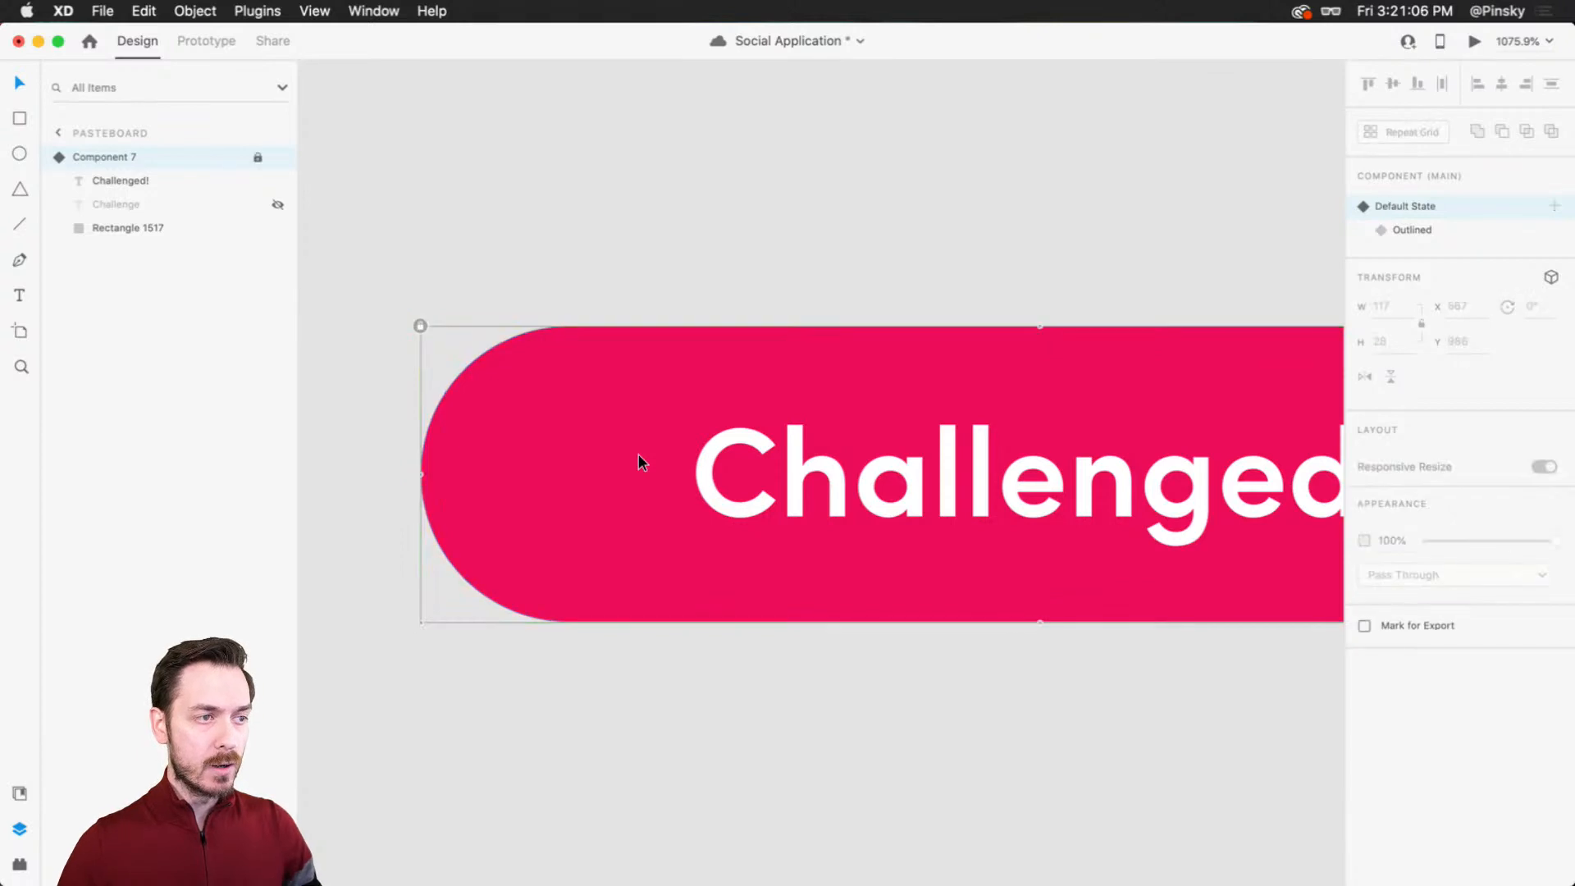
key(Escape)
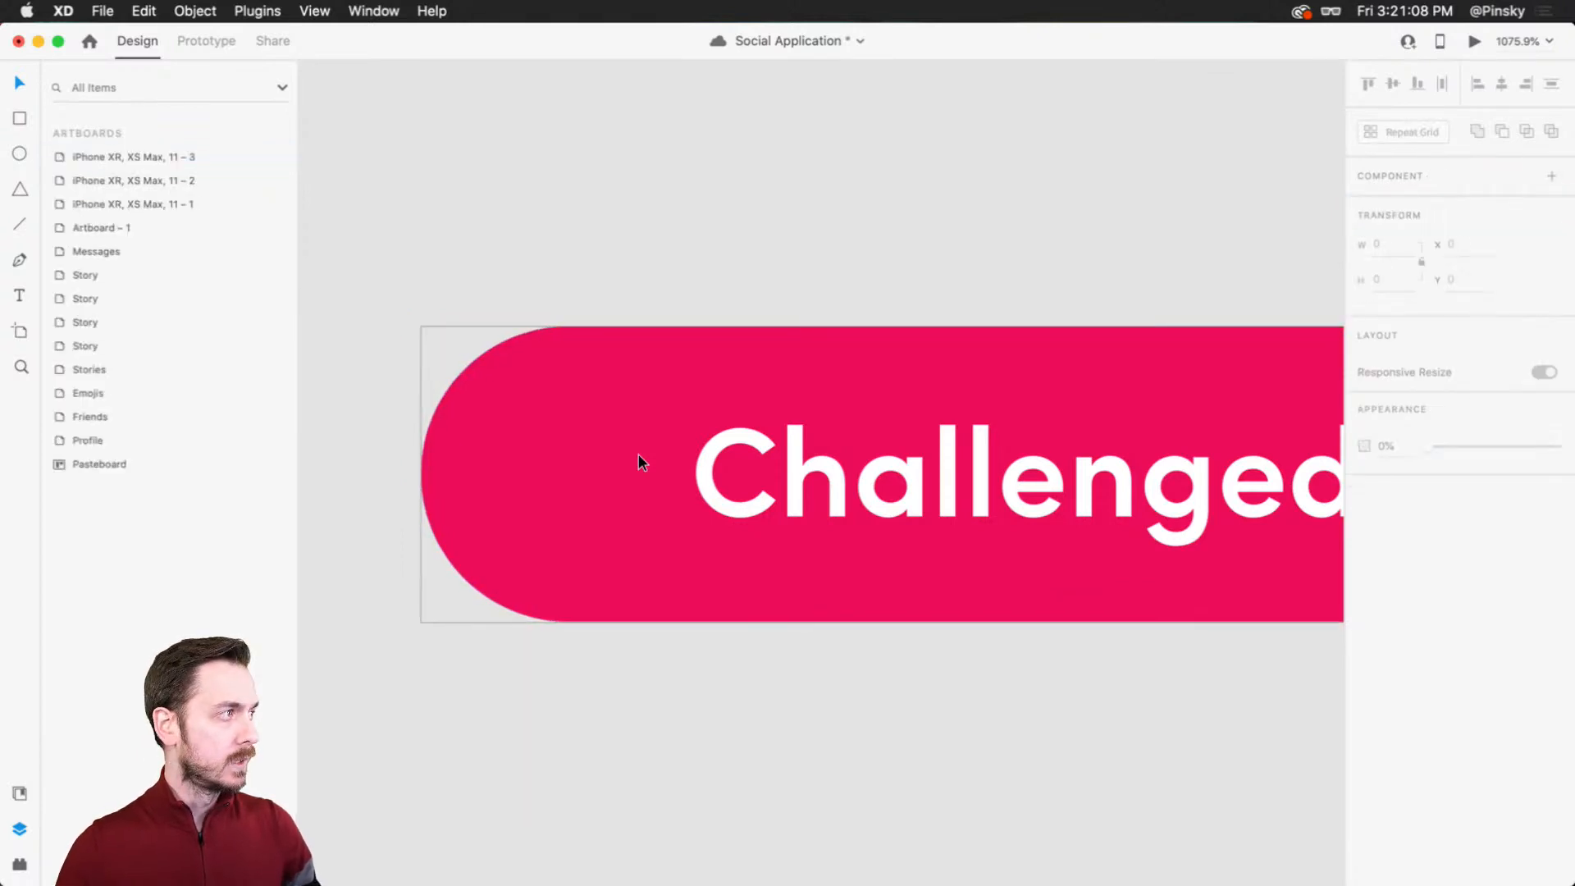
click(638, 455)
click(257, 158)
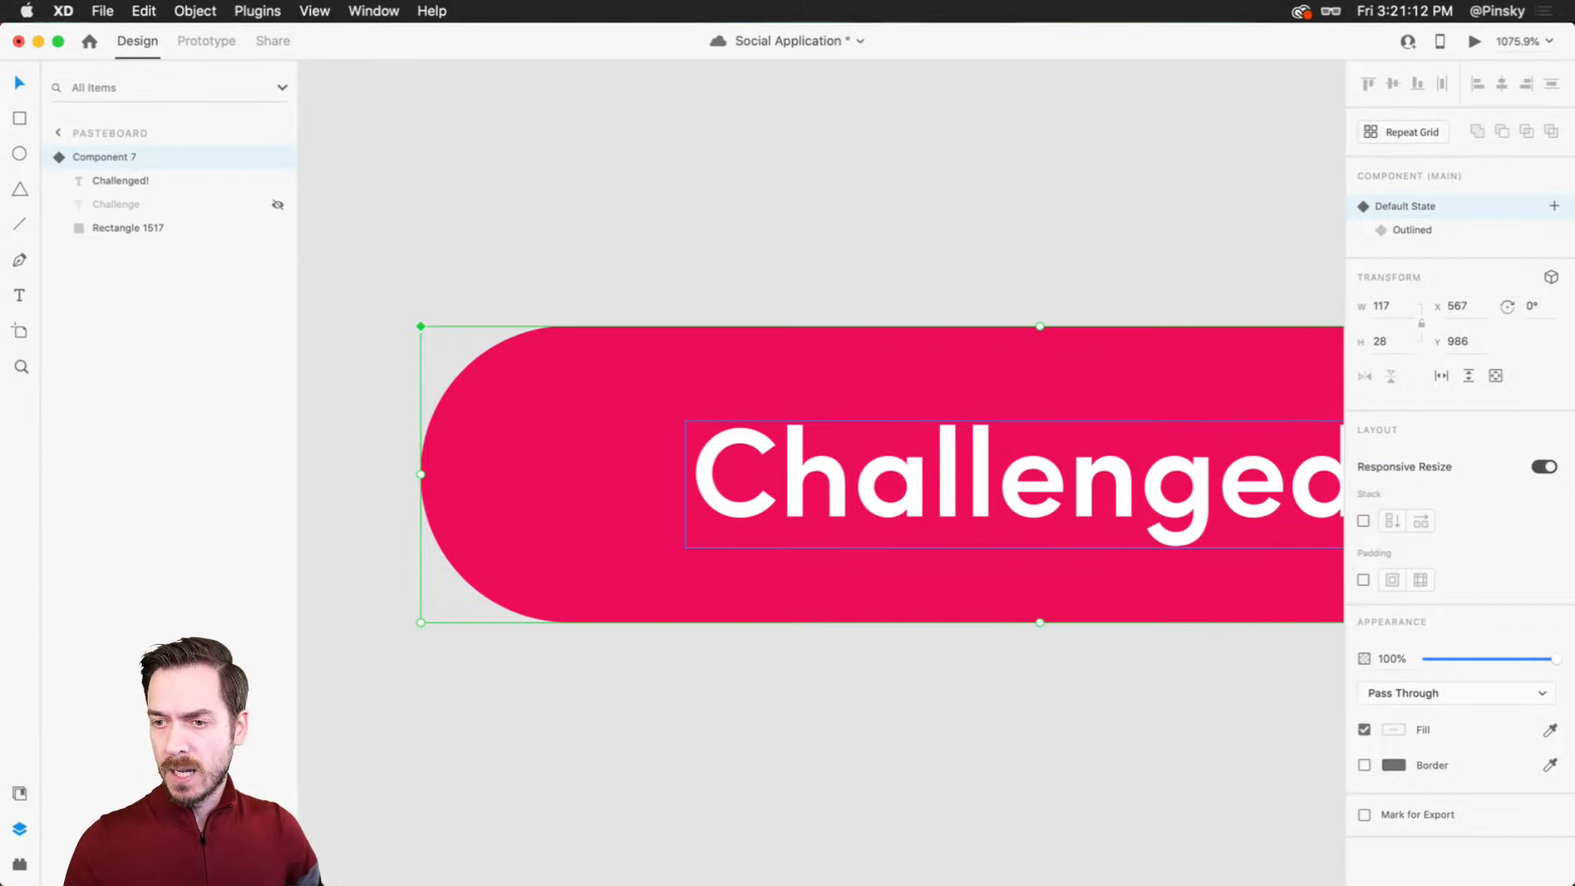
Step: Search Nucleo's Font Awesome 6 solid icons for "check", copy the plain check icon and paste it above the Challenged! label in XD
key(super+Tab)
double_click(394, 160)
text(chdek)
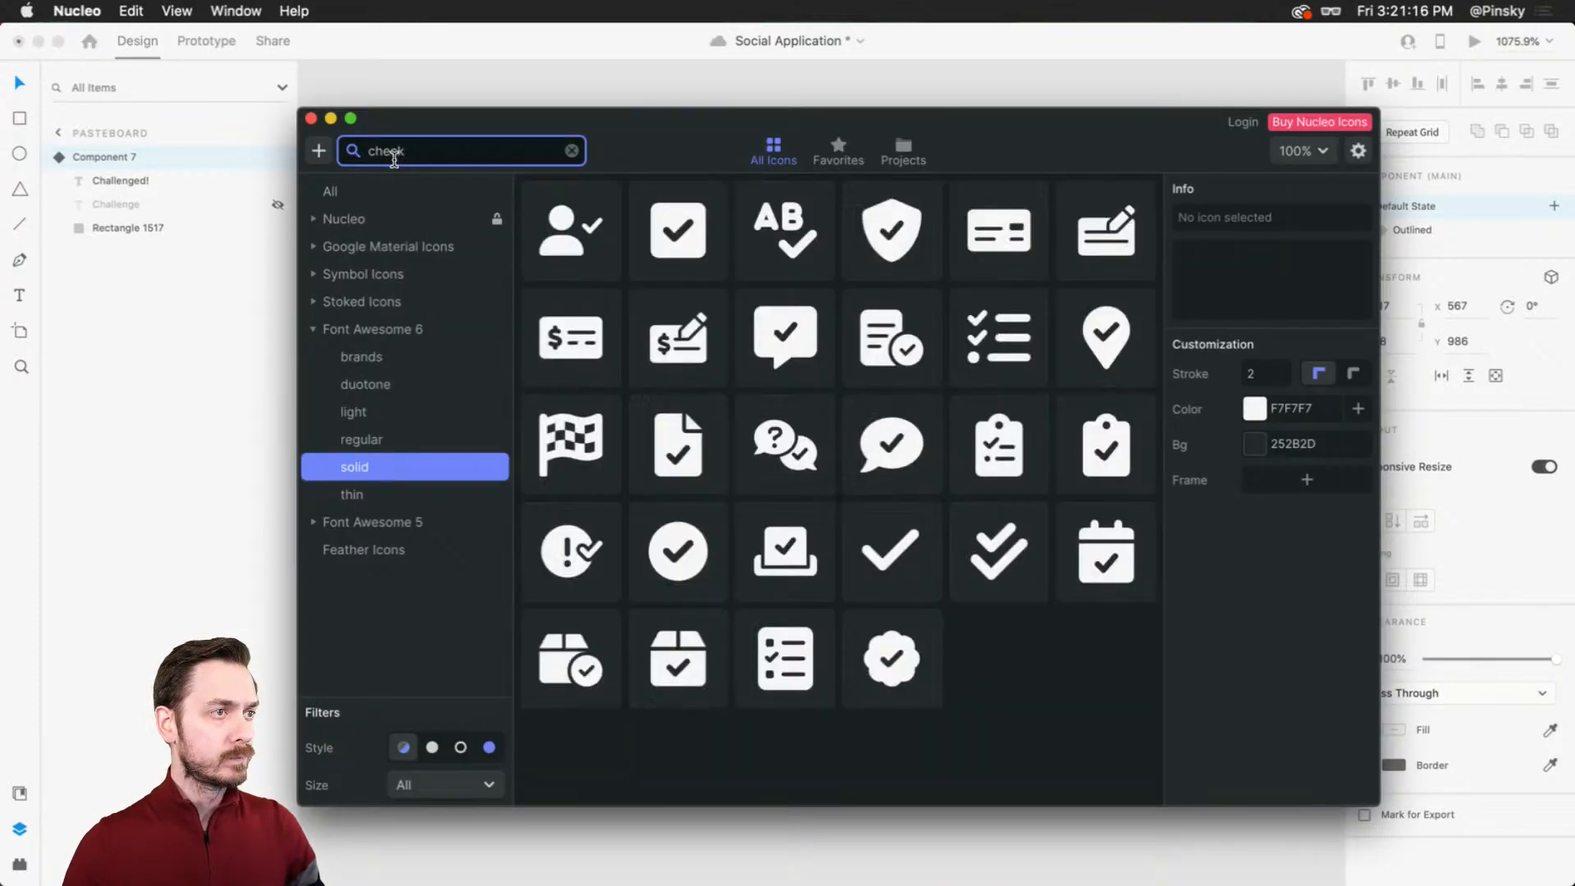
click(928, 545)
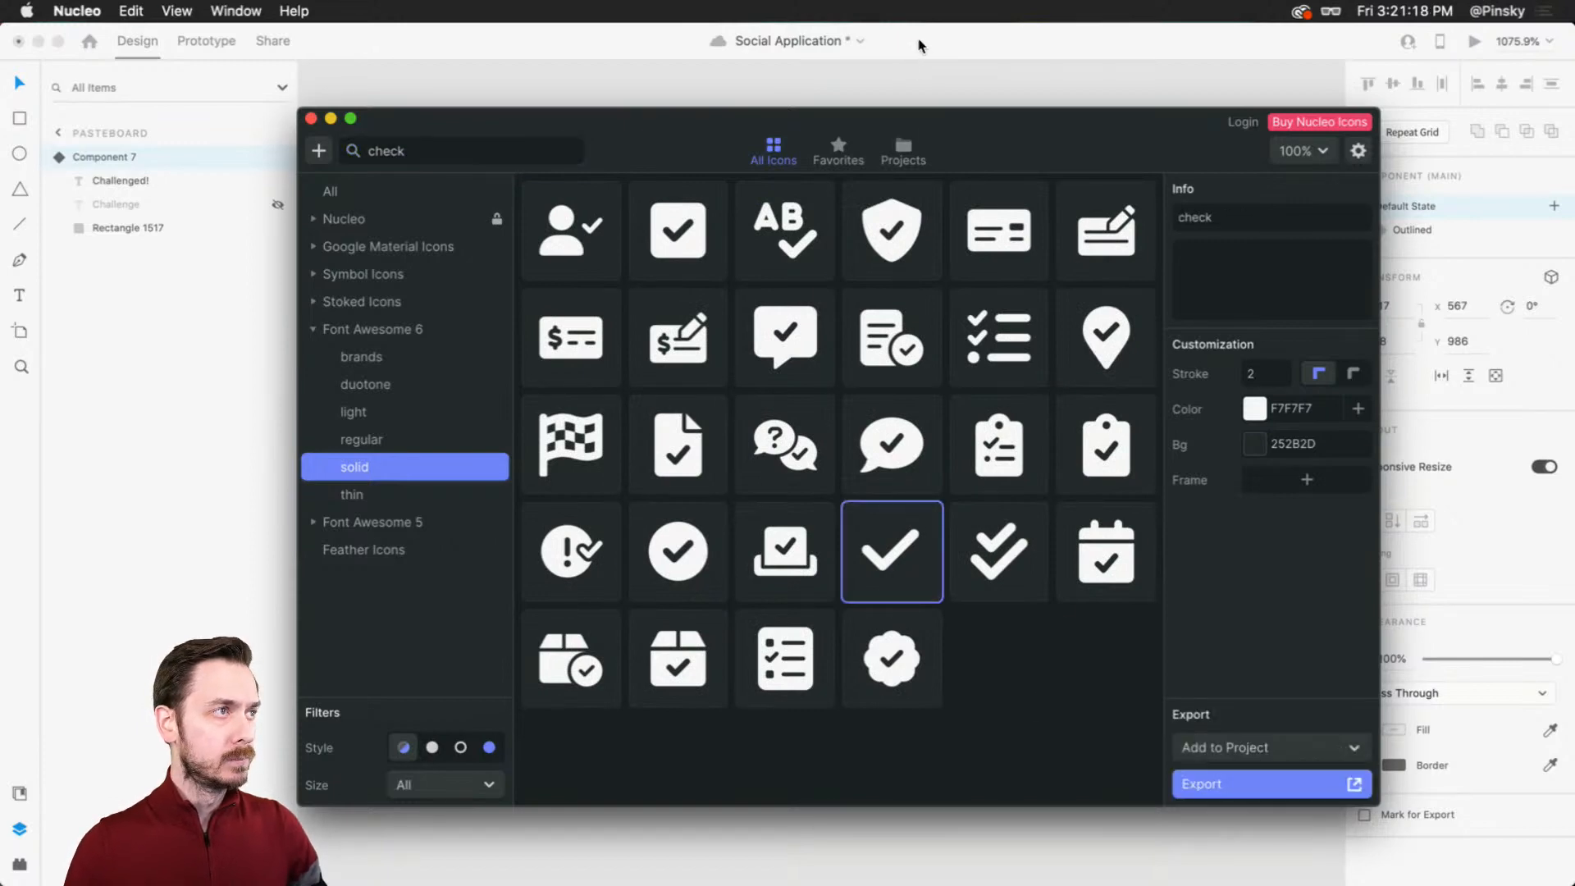
key(super+Tab)
click(127, 183)
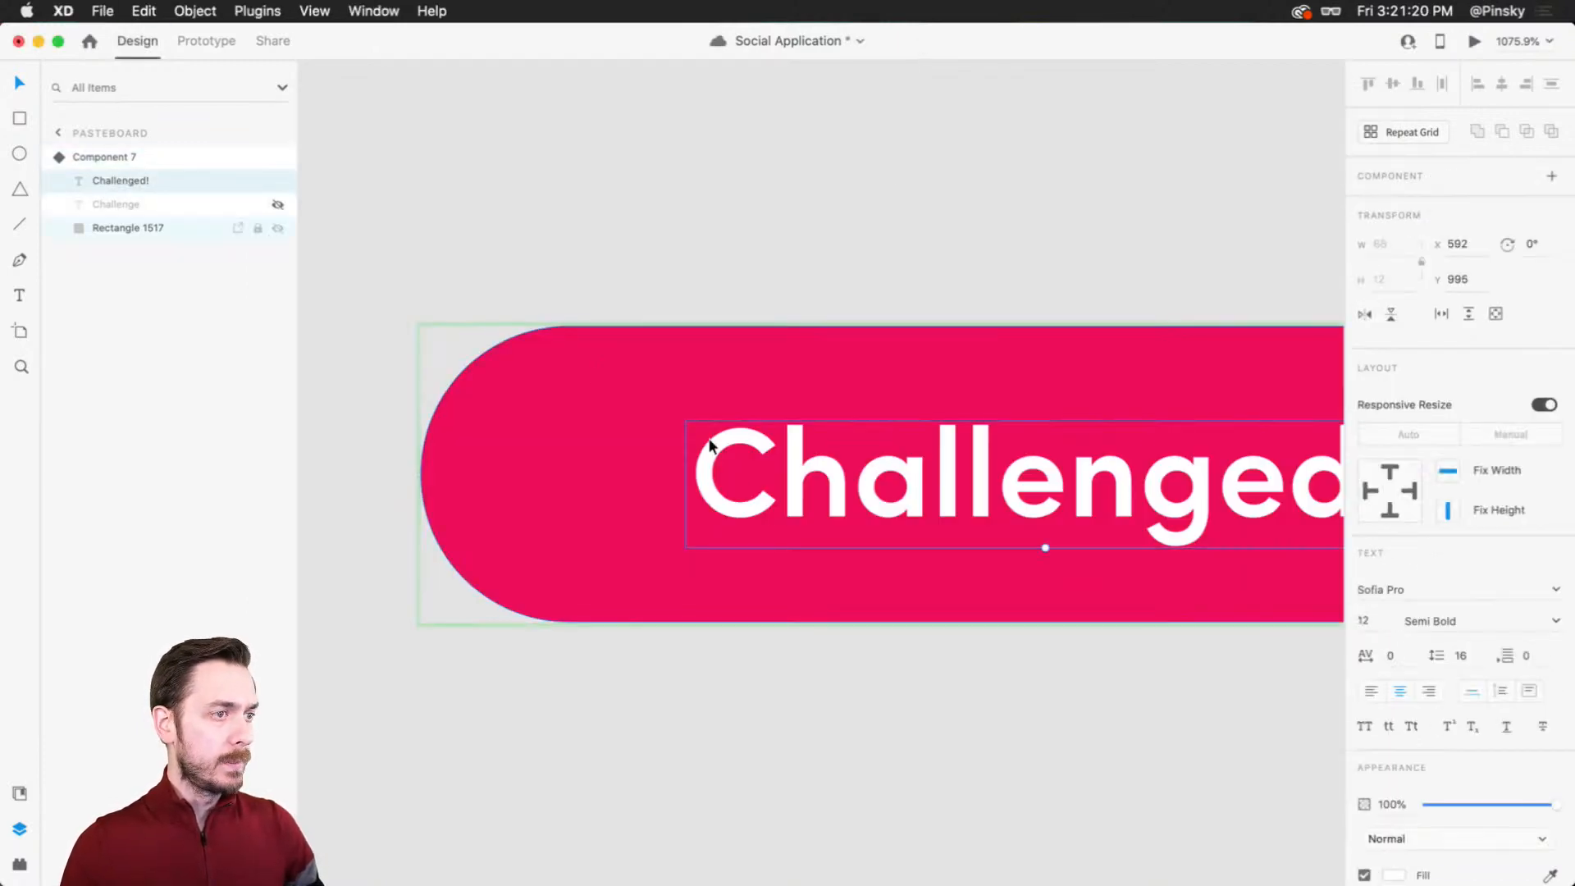
key(super+v)
Step: Shrink the check icon to label height, place it just before the Challenged! text, and centre both in the button
scroll(800, 591, down, 8)
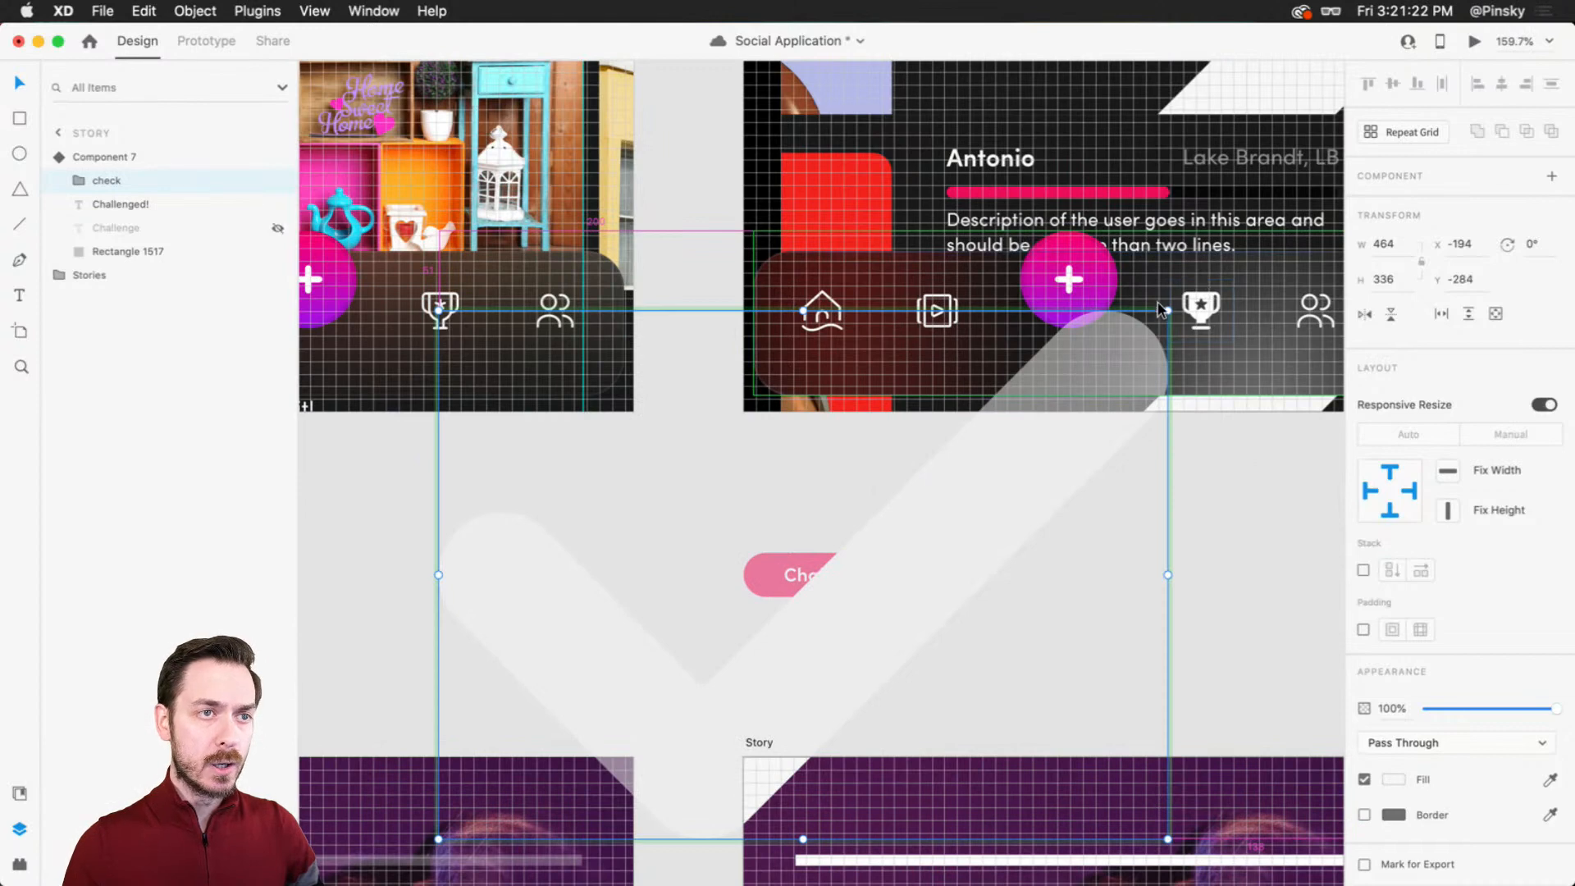
drag(1162, 312, 709, 571)
scroll(803, 574, up, 3)
scroll(803, 575, up, 3)
shift+click(942, 584)
drag(942, 584, 974, 585)
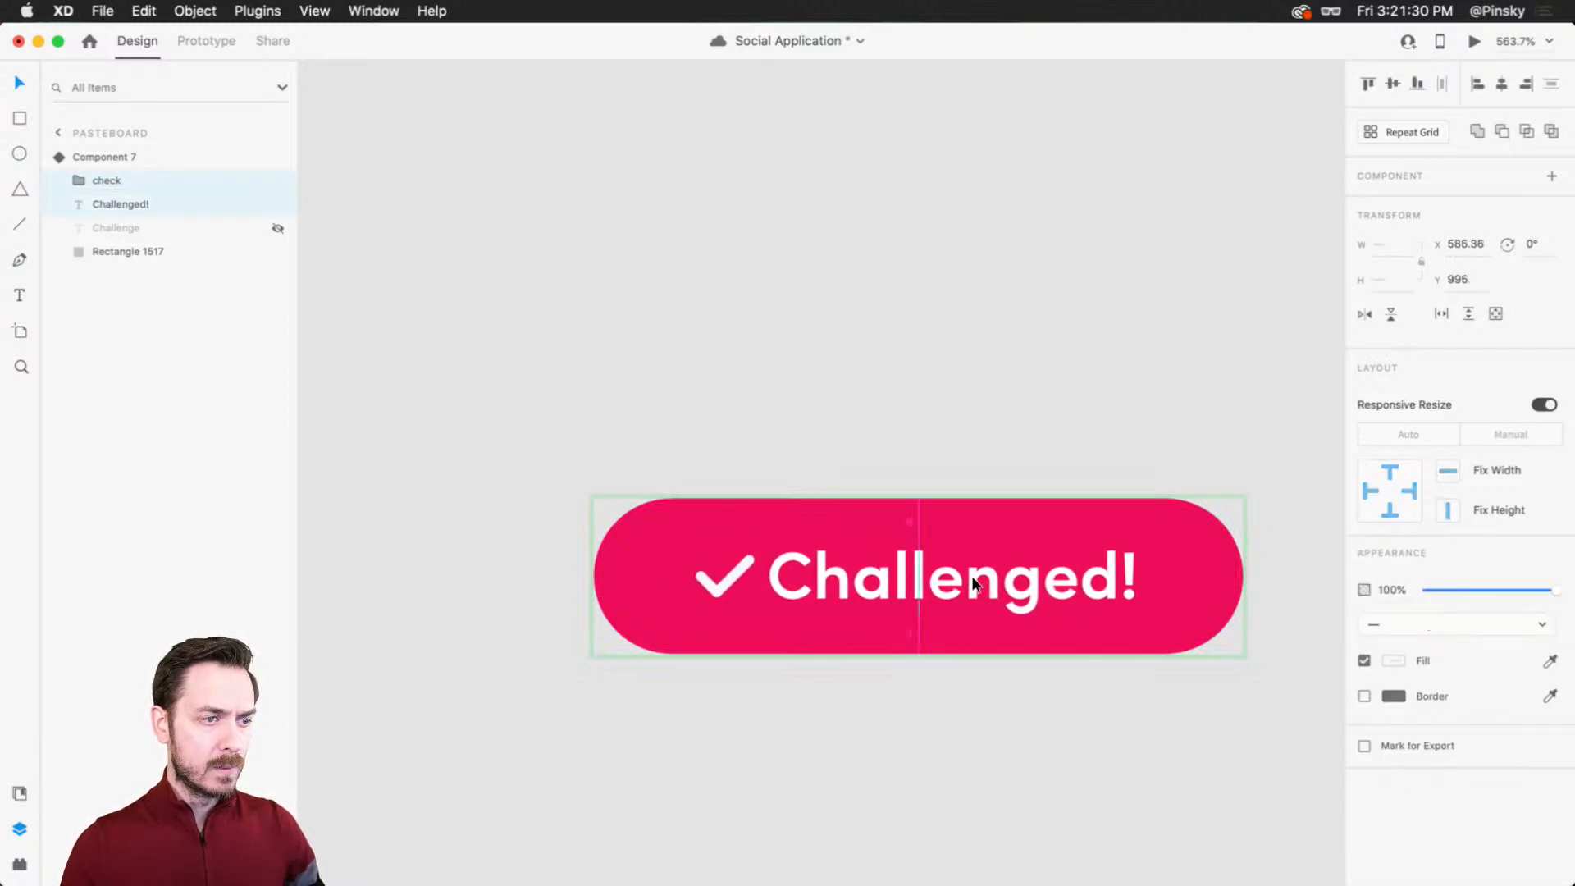
Step: Duplicate the button's background rectangle and set the copy's fill to the yellowish green #B5C751
click(1140, 532)
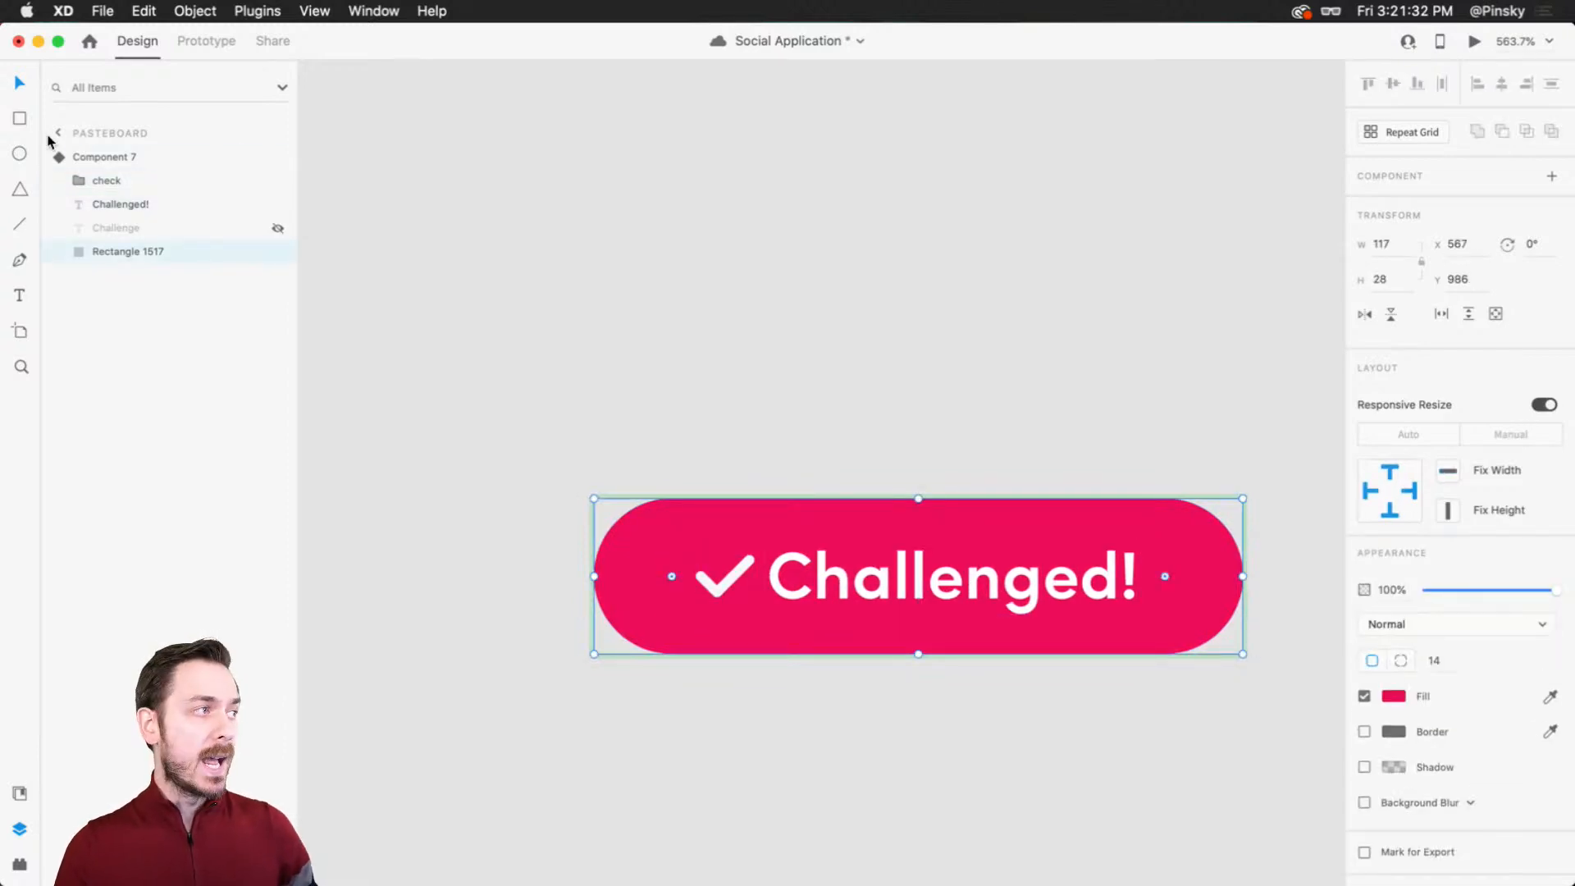
key(super+d)
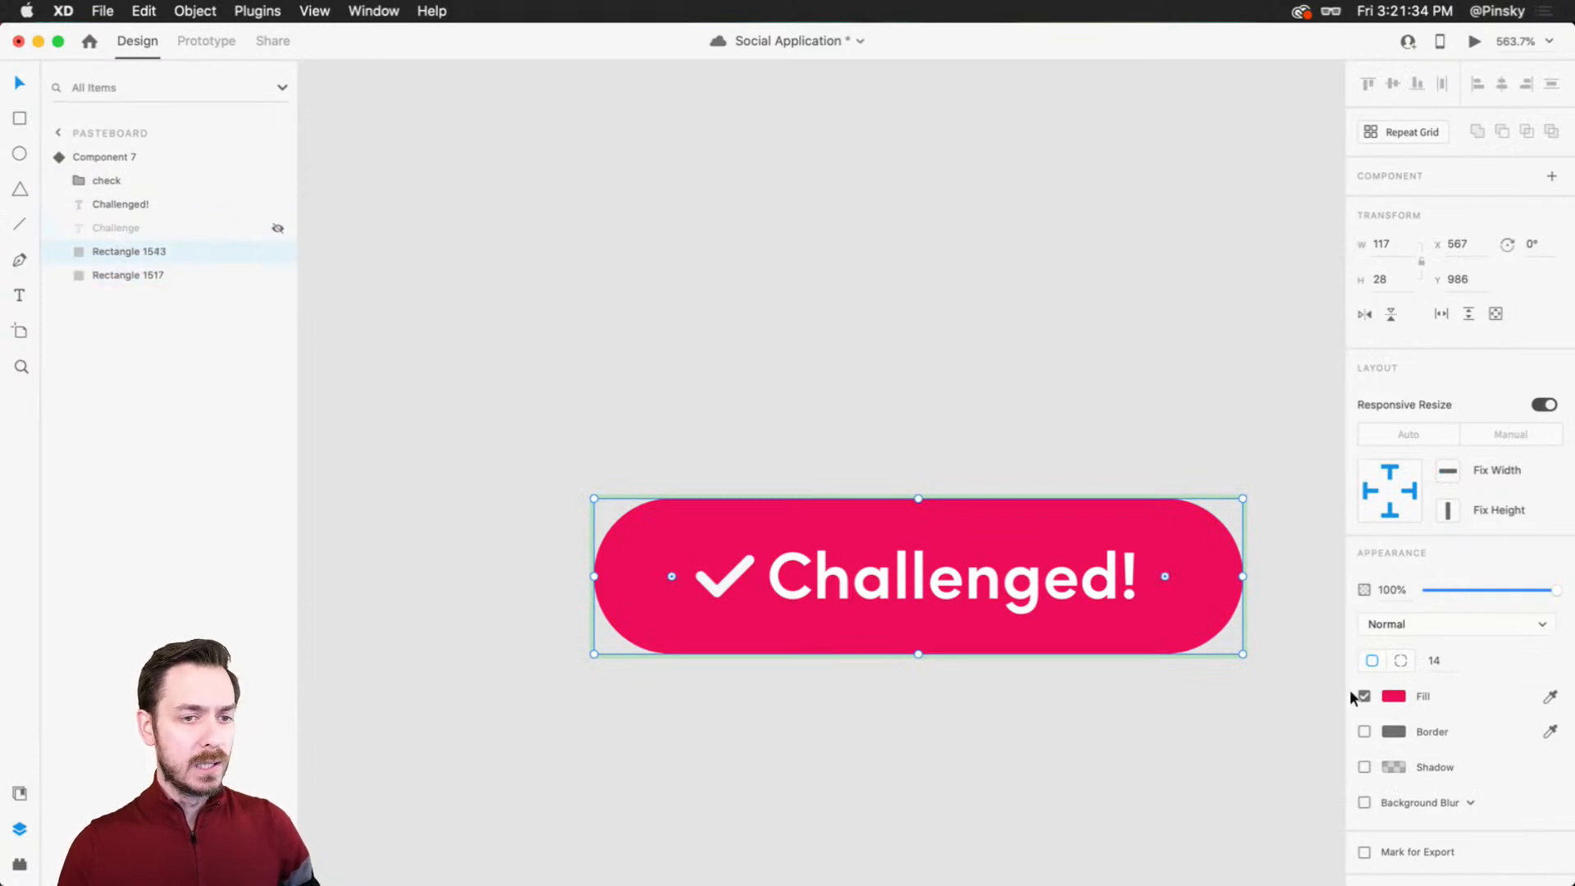
click(1398, 696)
drag(1322, 653, 1329, 719)
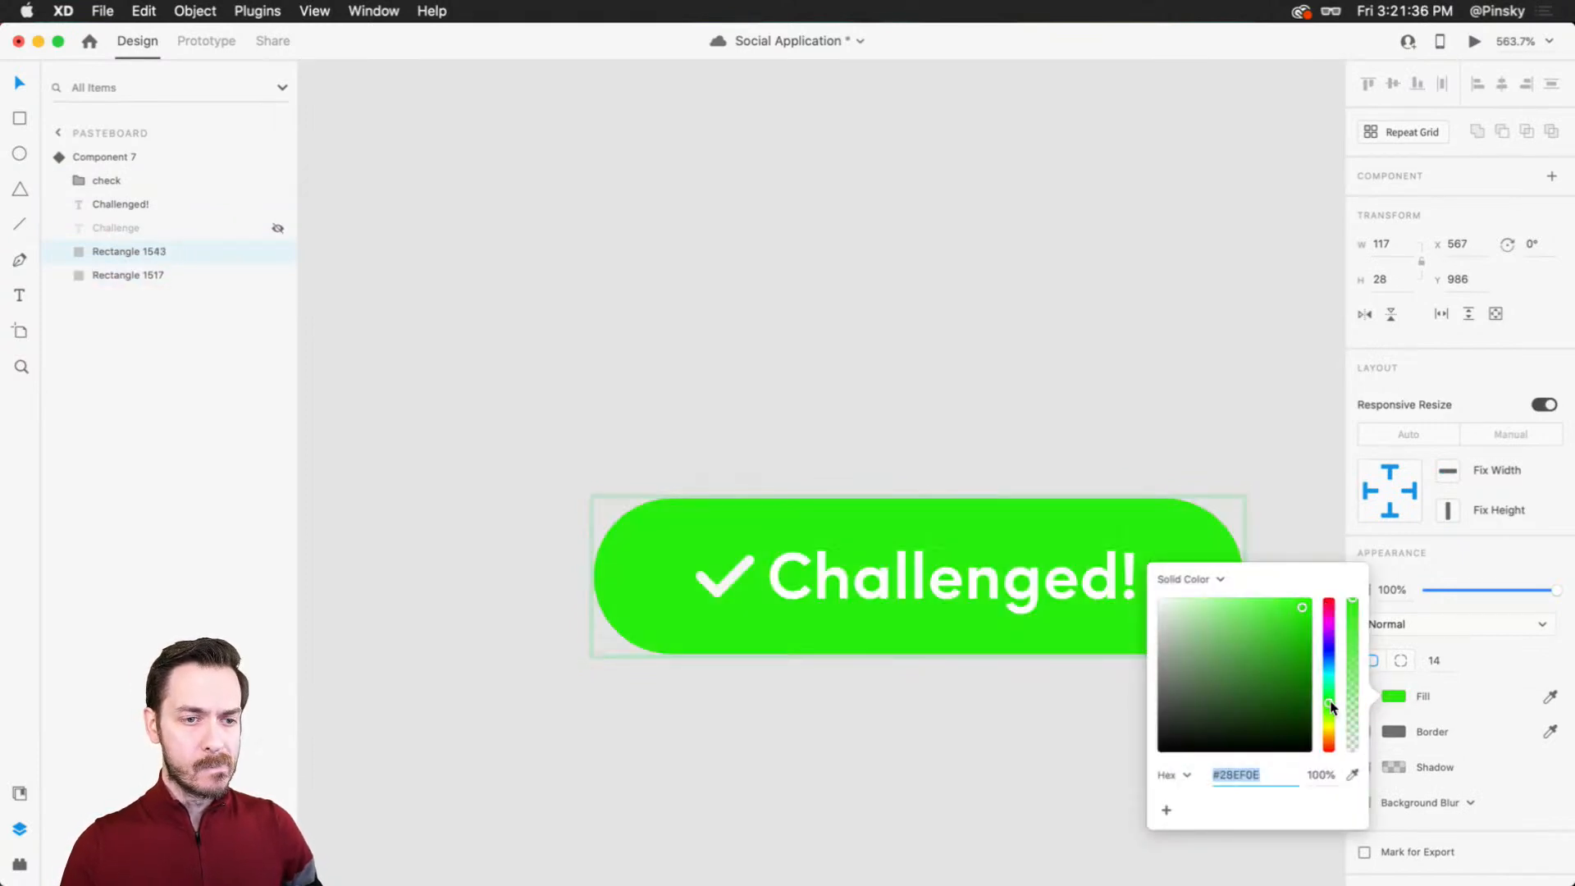
click(1276, 628)
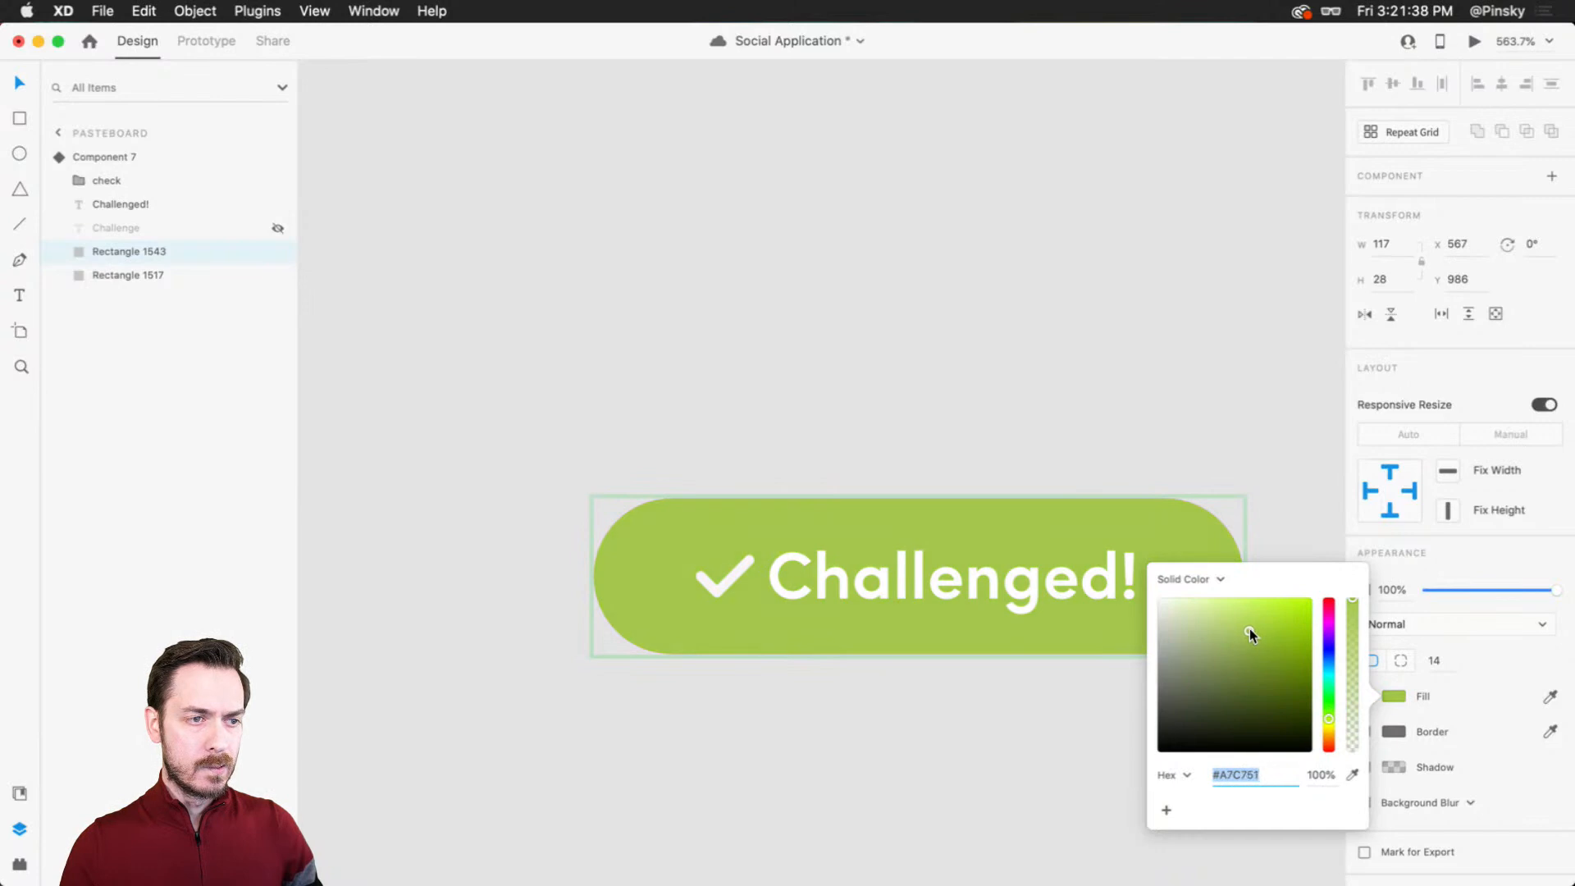
drag(1329, 718, 1331, 725)
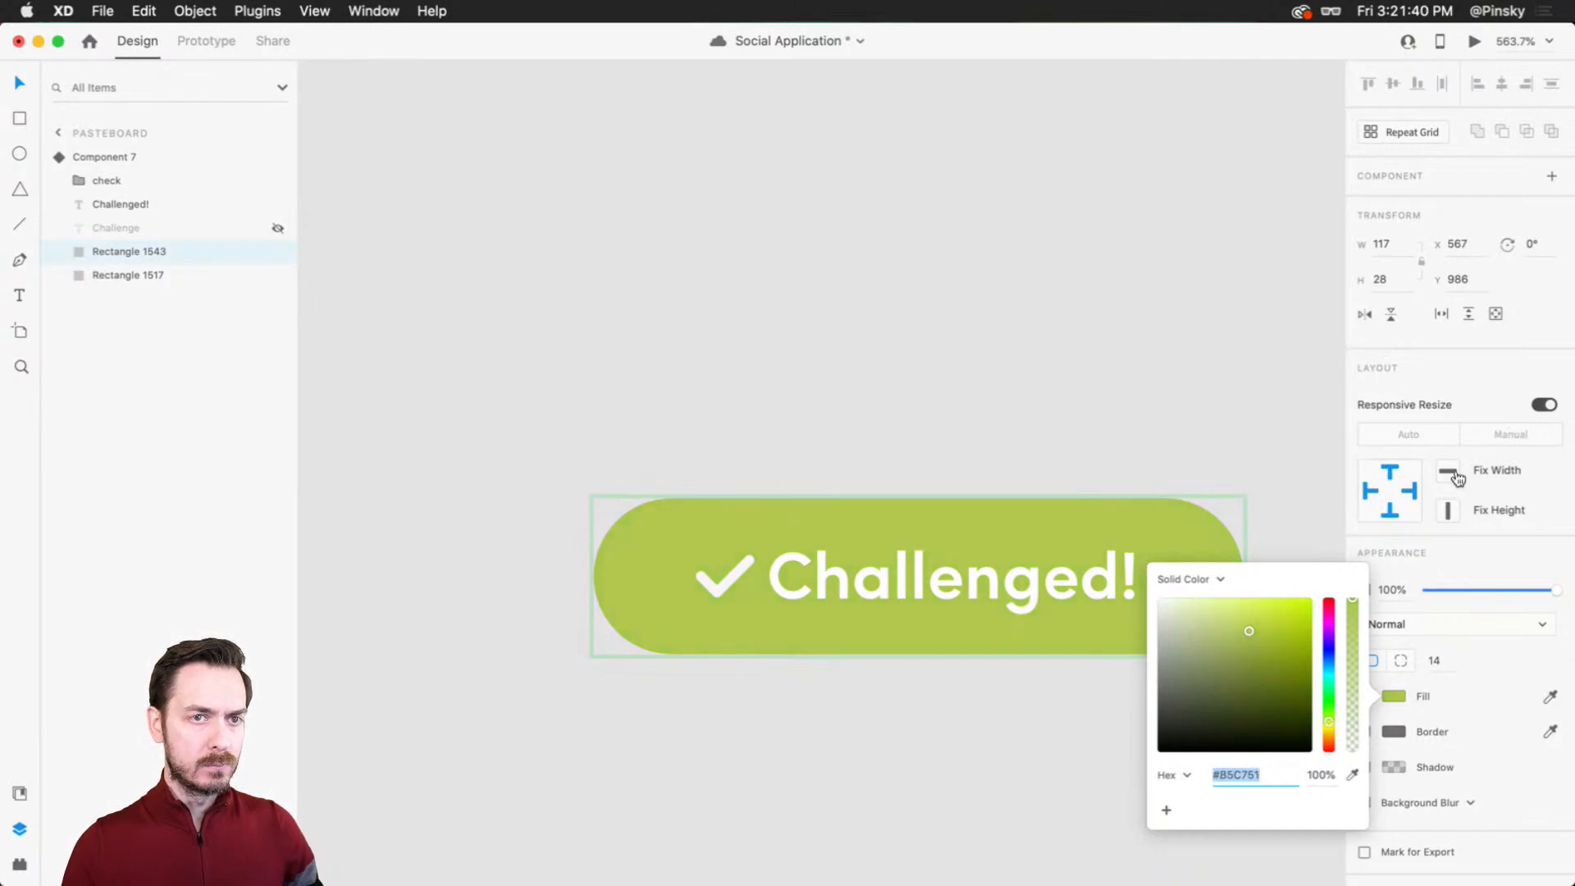
Step: Fine-tune the Challenged! text's position beside the check icon, and group both with the green background rectangle
click(1430, 365)
click(883, 569)
drag(883, 570, 871, 574)
shift+click(746, 568)
shift+click(759, 537)
shift+click(741, 565)
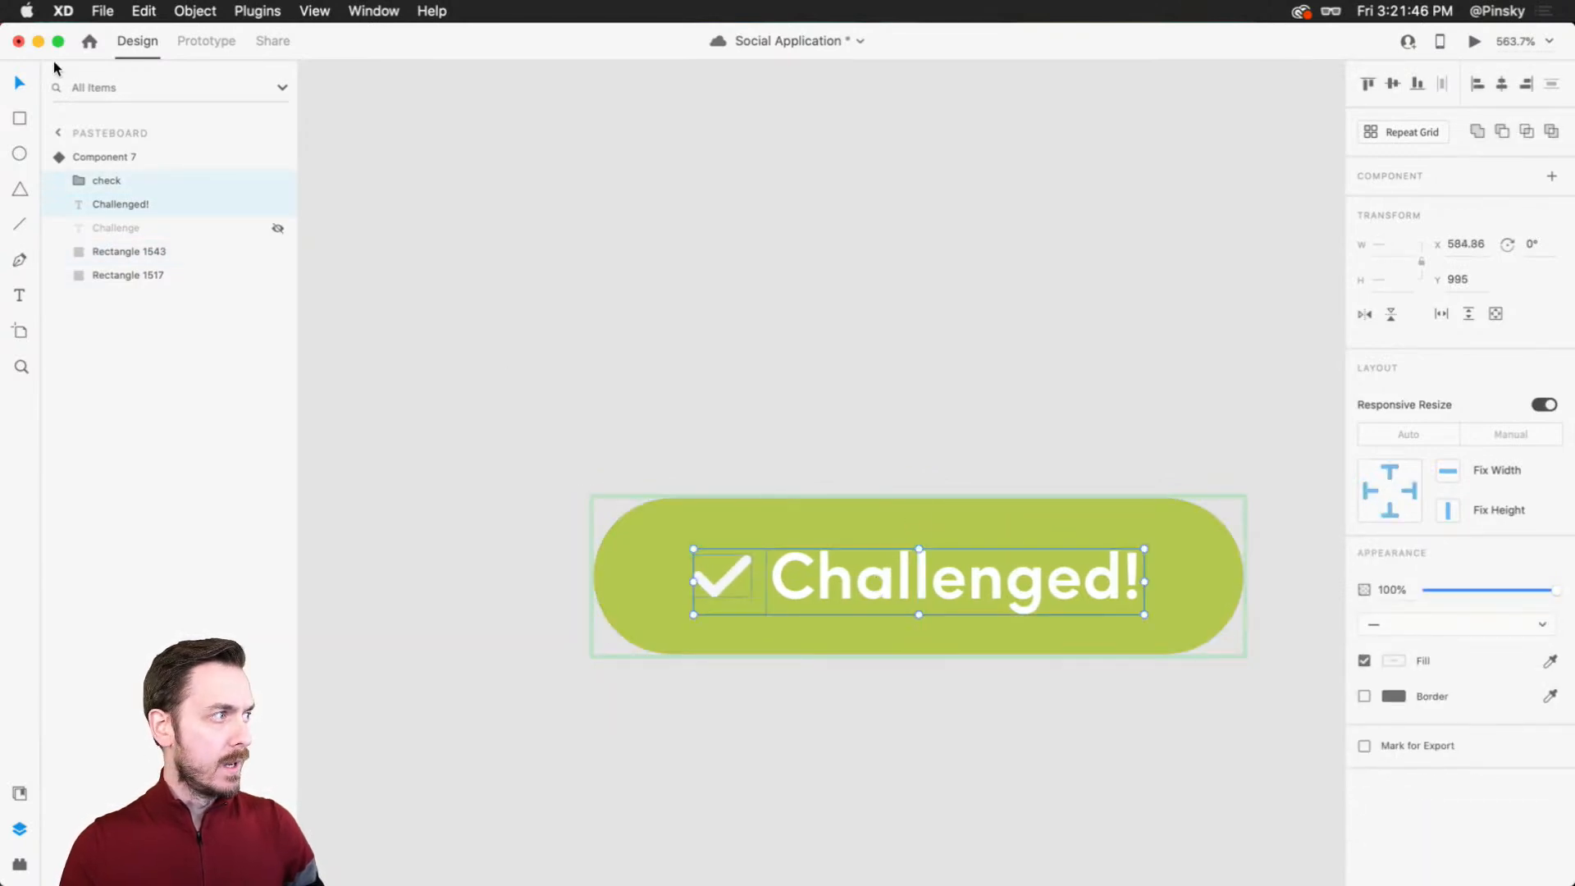
click(131, 251)
super+click(142, 204)
super+click(138, 181)
key(super+g)
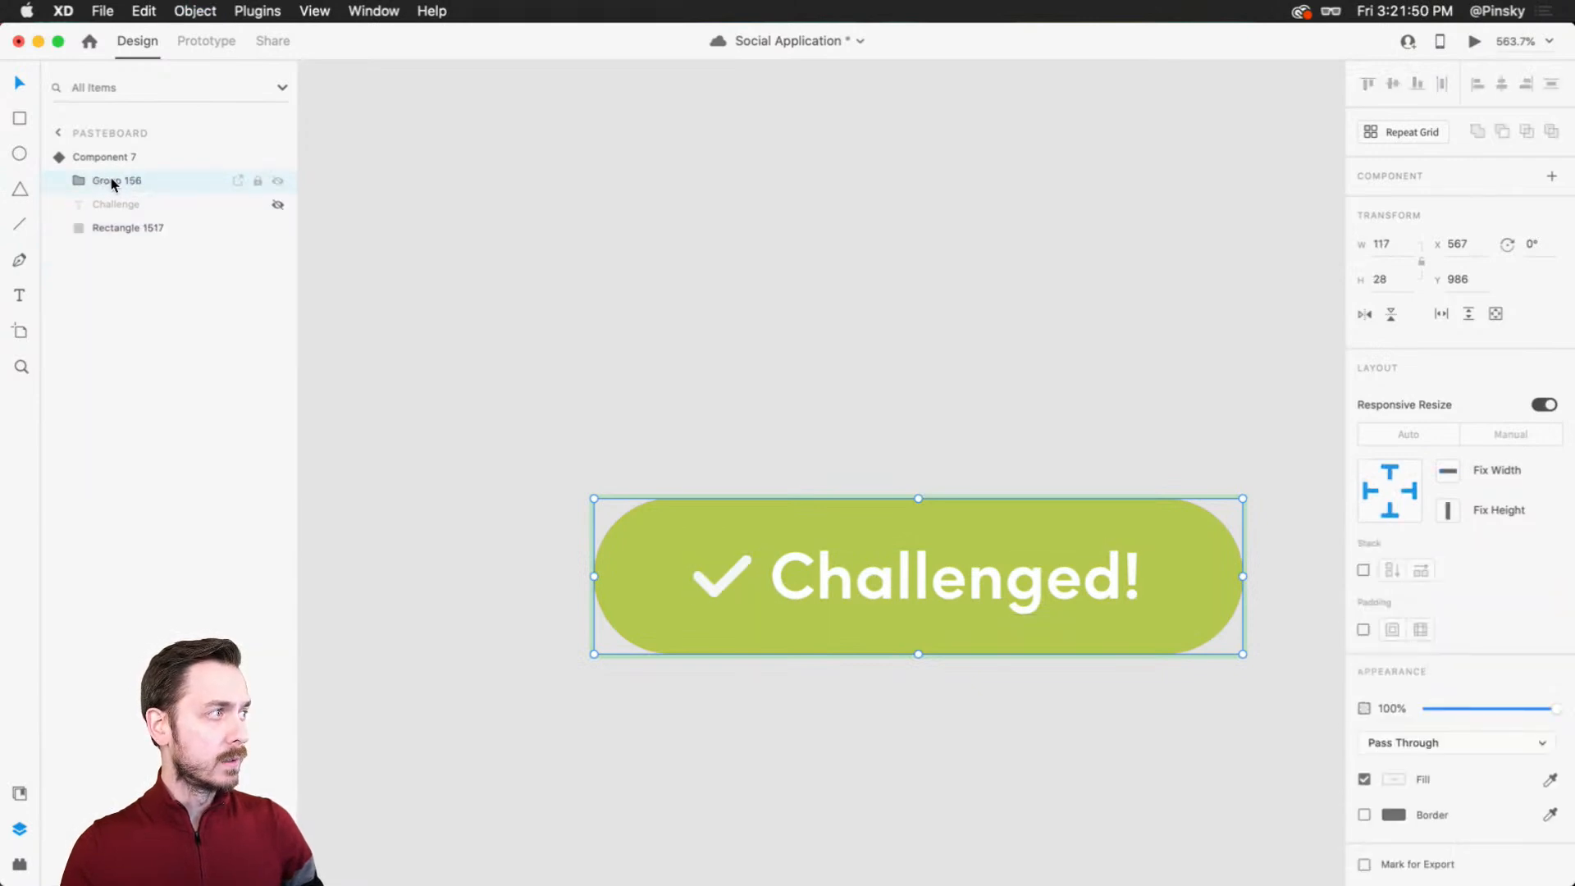
Step: Rename the new group "Challenged" and make the original Challenge label visible again
double_click(110, 181)
text(Challended)
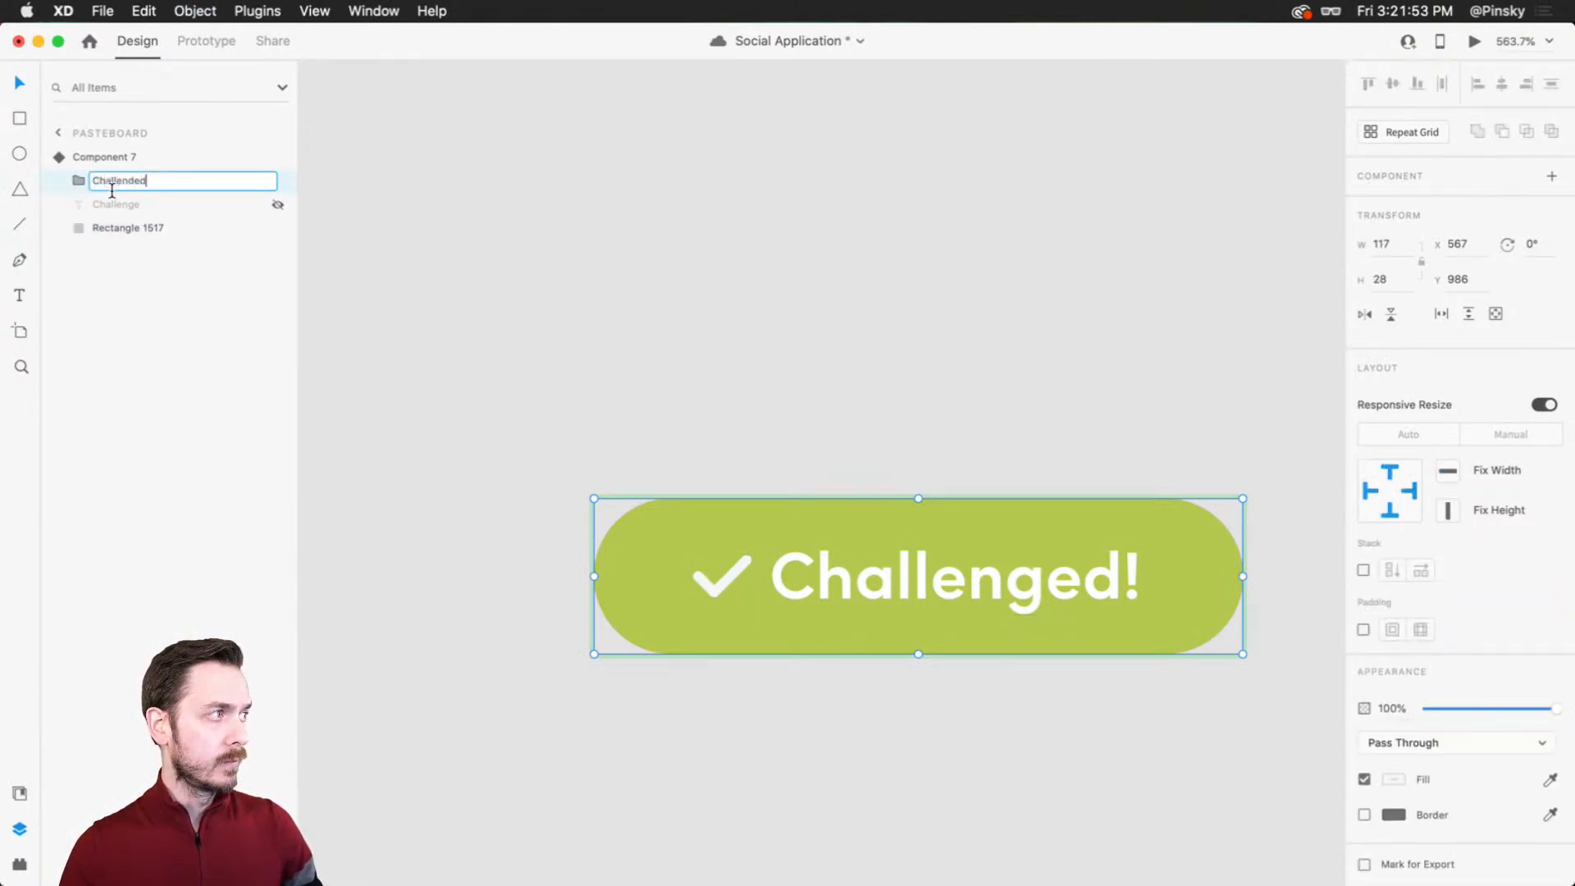
key(Return)
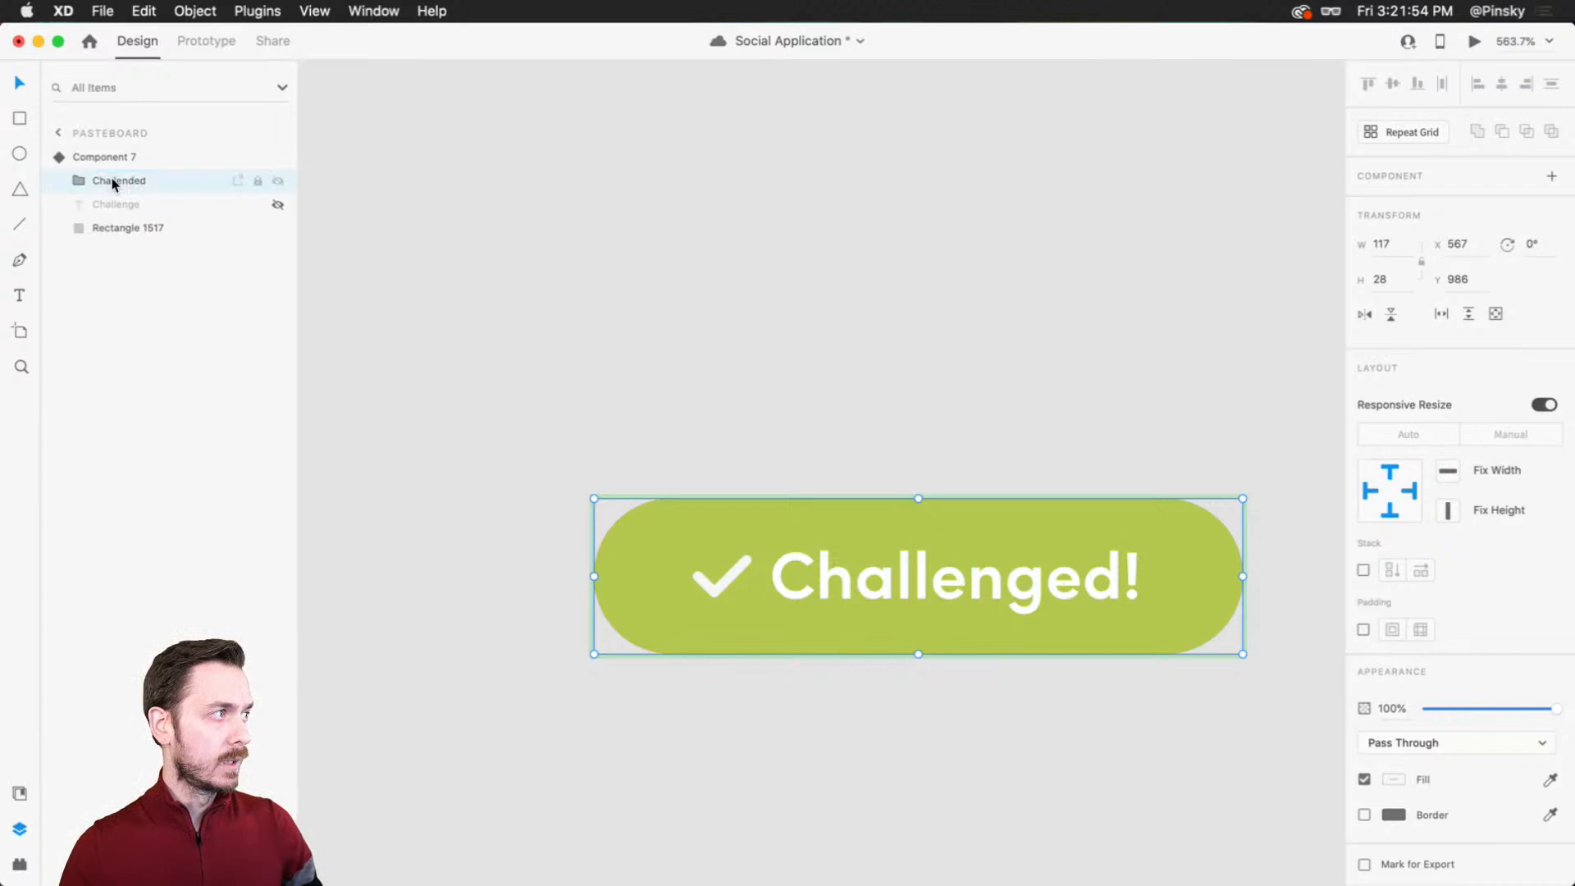
double_click(115, 180)
text(Challenged)
key(Return)
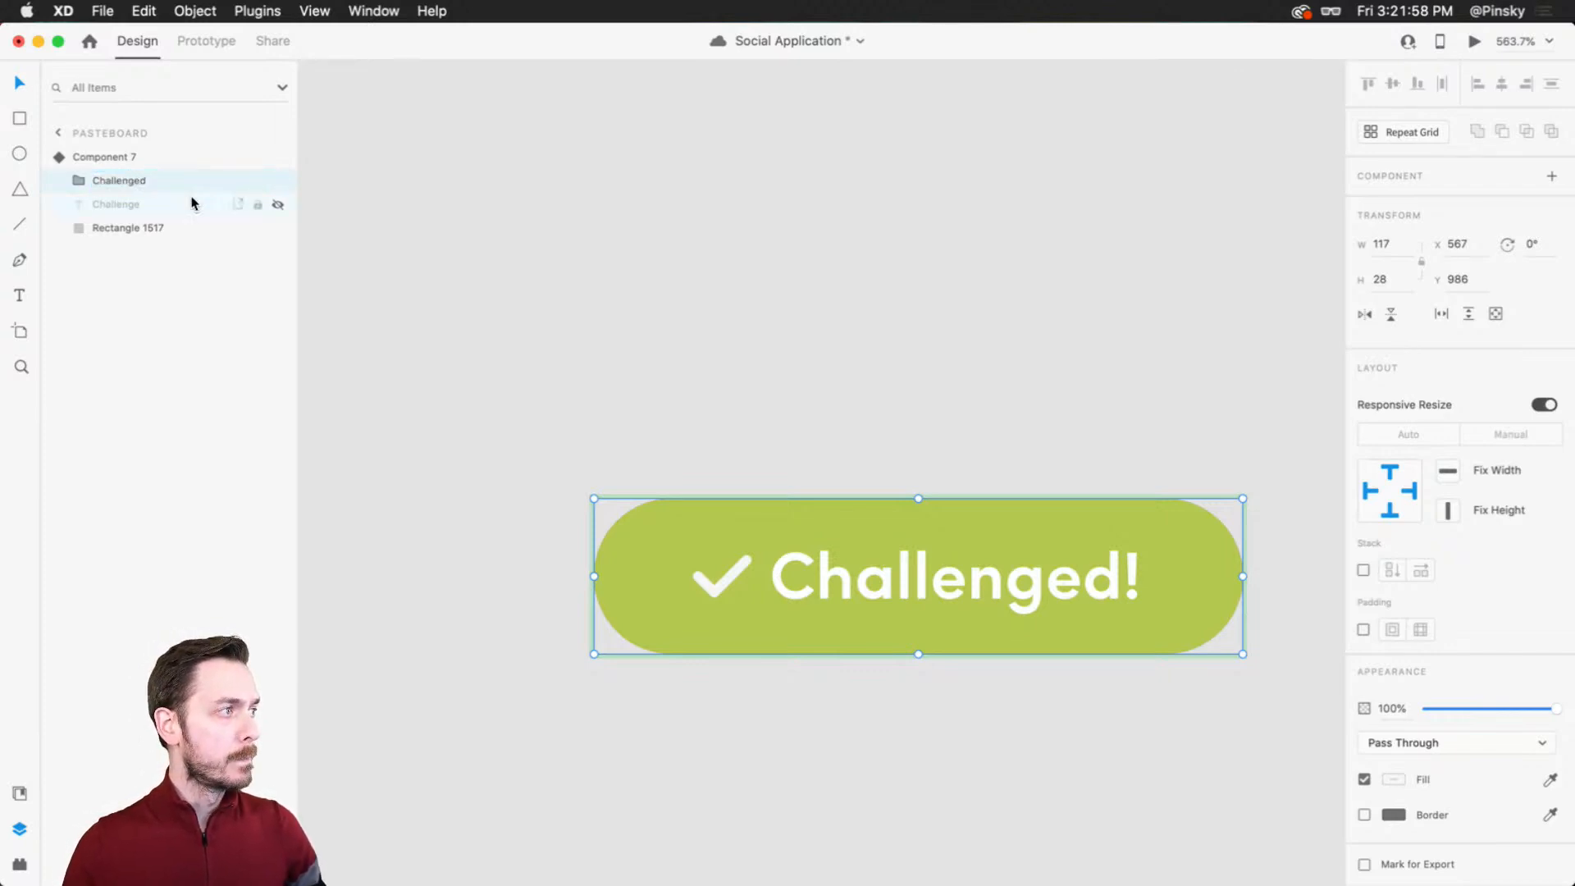
click(278, 204)
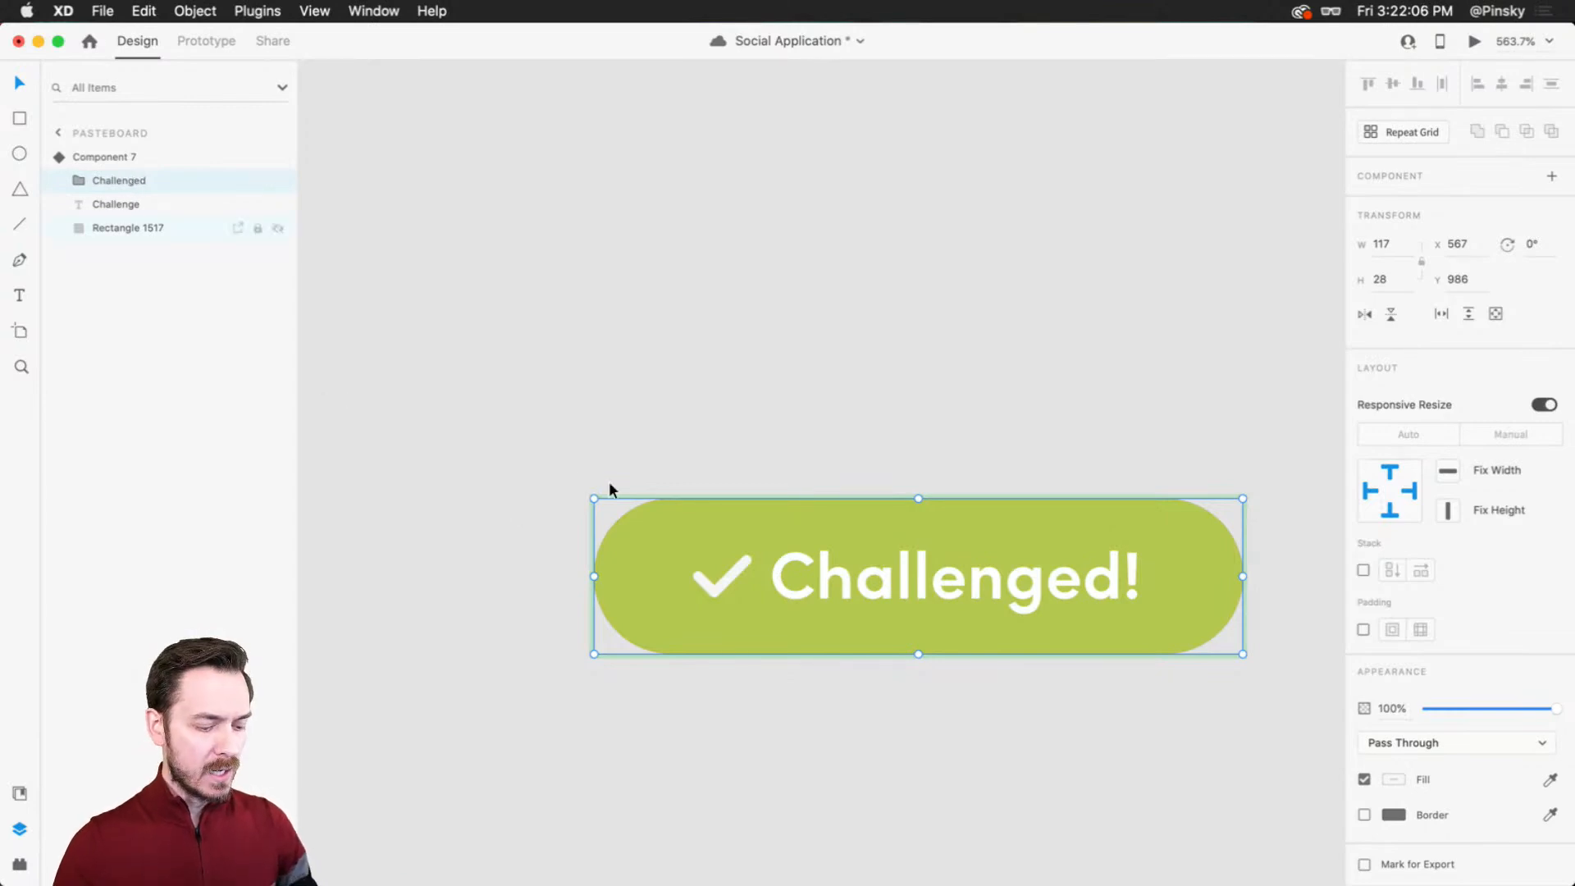
Step: Draw a rectangle about 121 by 34 covering the whole button inside the component, and remove its border
key(r)
drag(591, 485, 1261, 672)
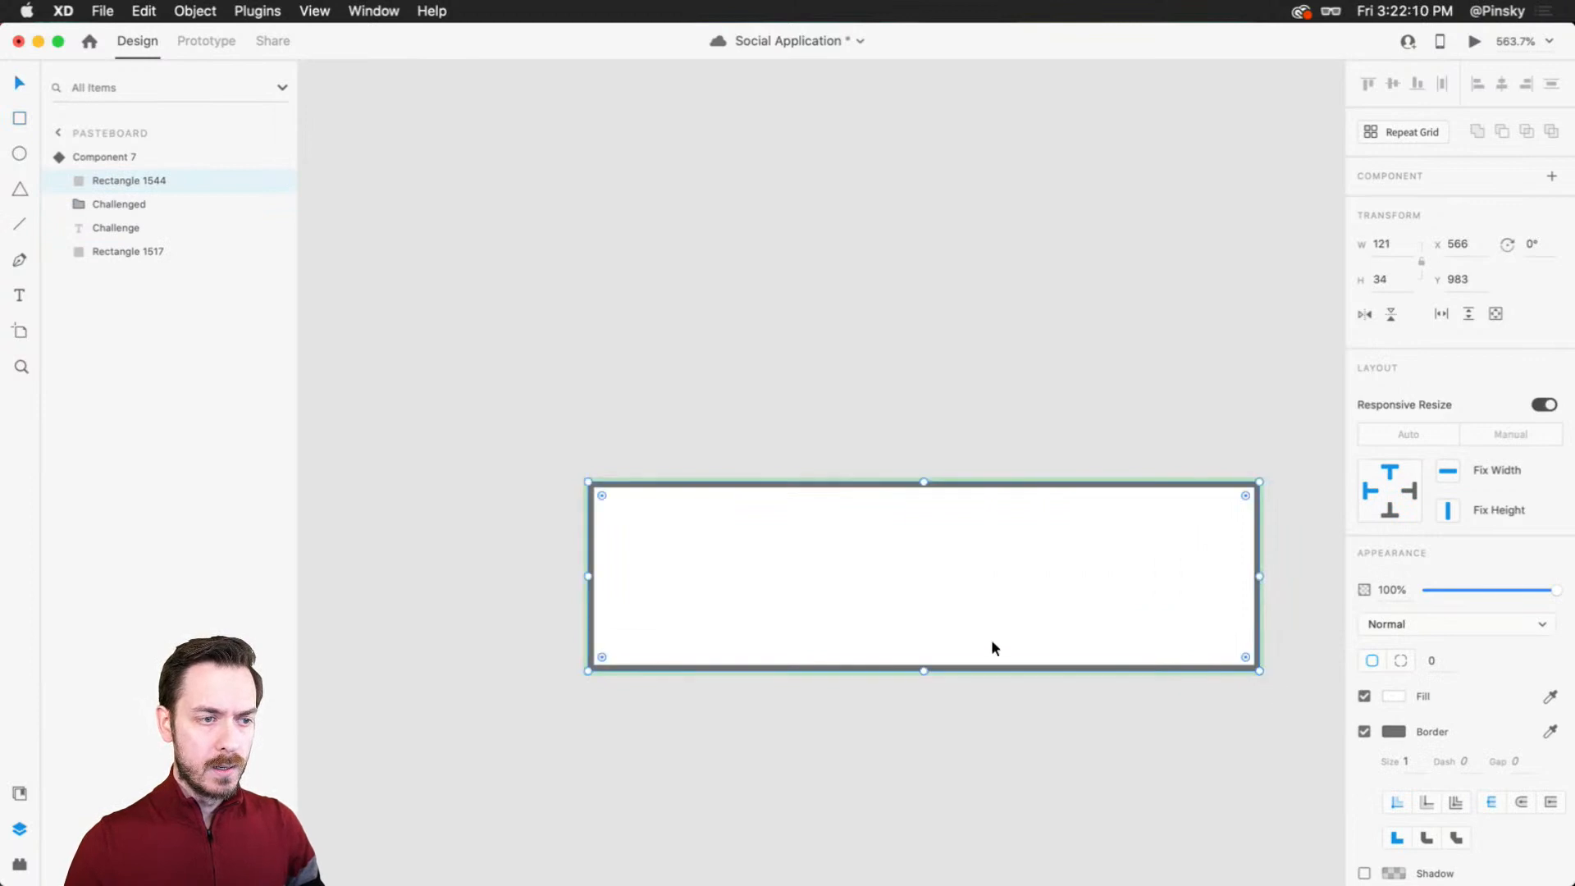
click(1364, 731)
Step: Add two curved anchor points along the rectangle's lower edge and bend their handles to form a wave
double_click(1017, 636)
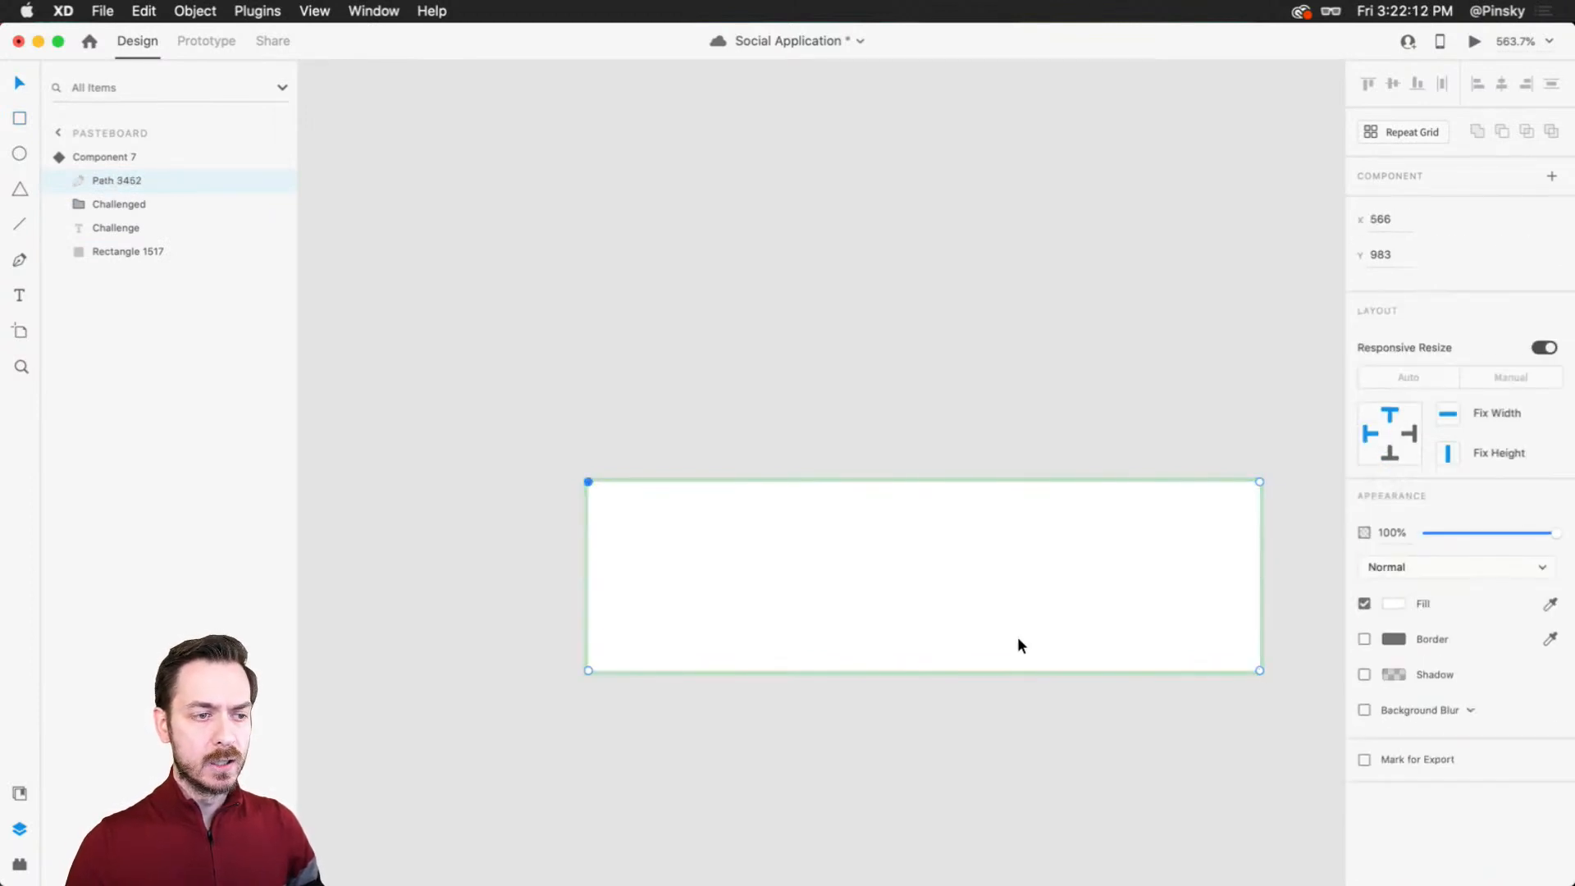
scroll(961, 676, up, 2)
drag(1016, 703, 904, 660)
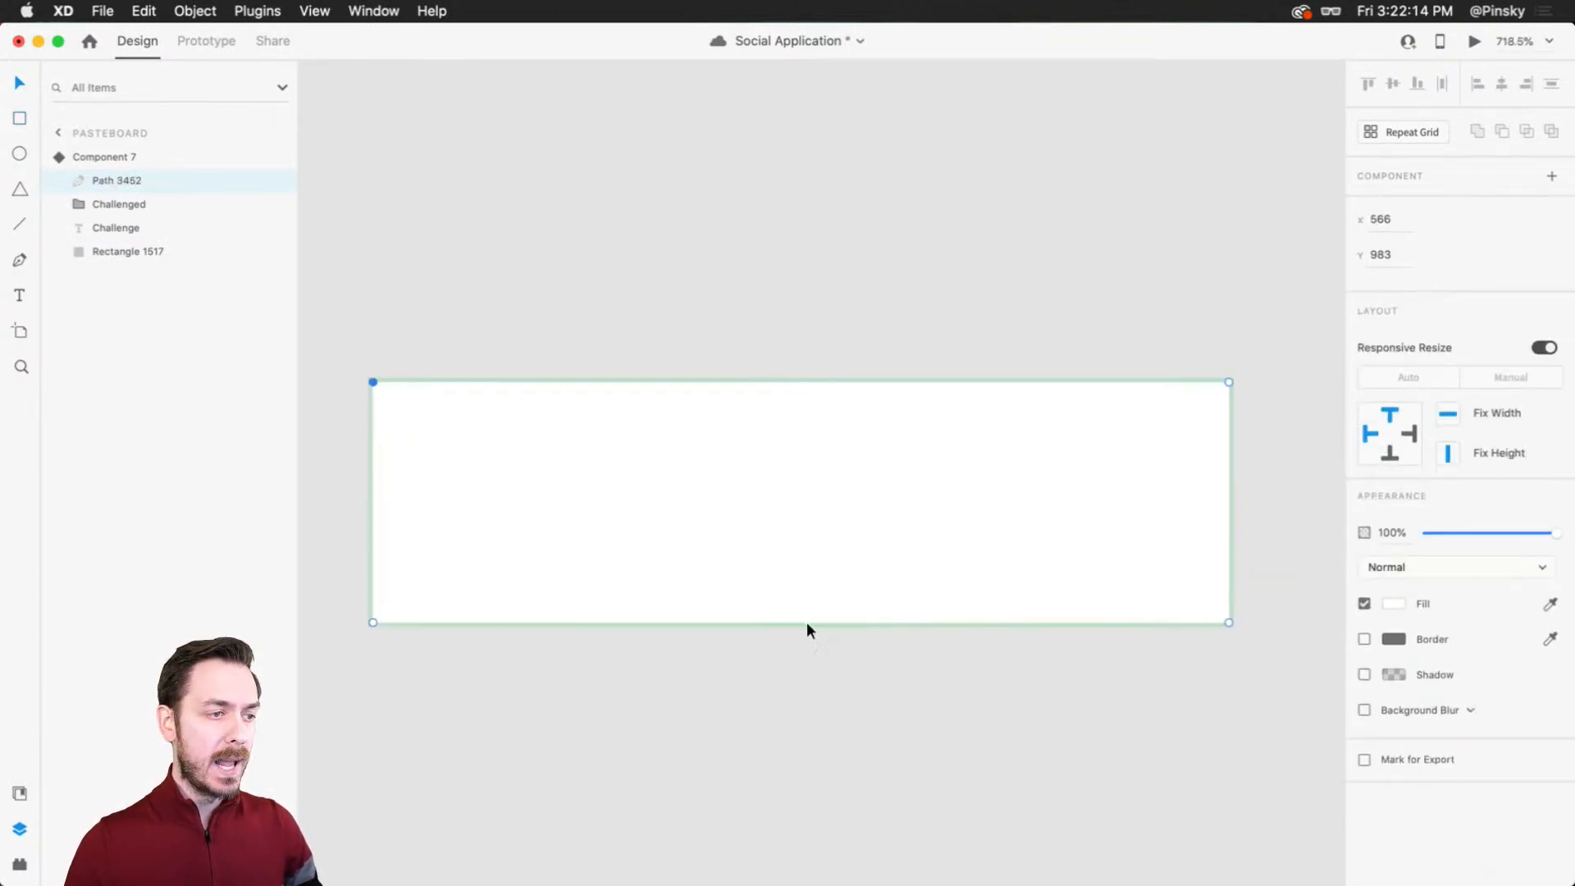
click(612, 622)
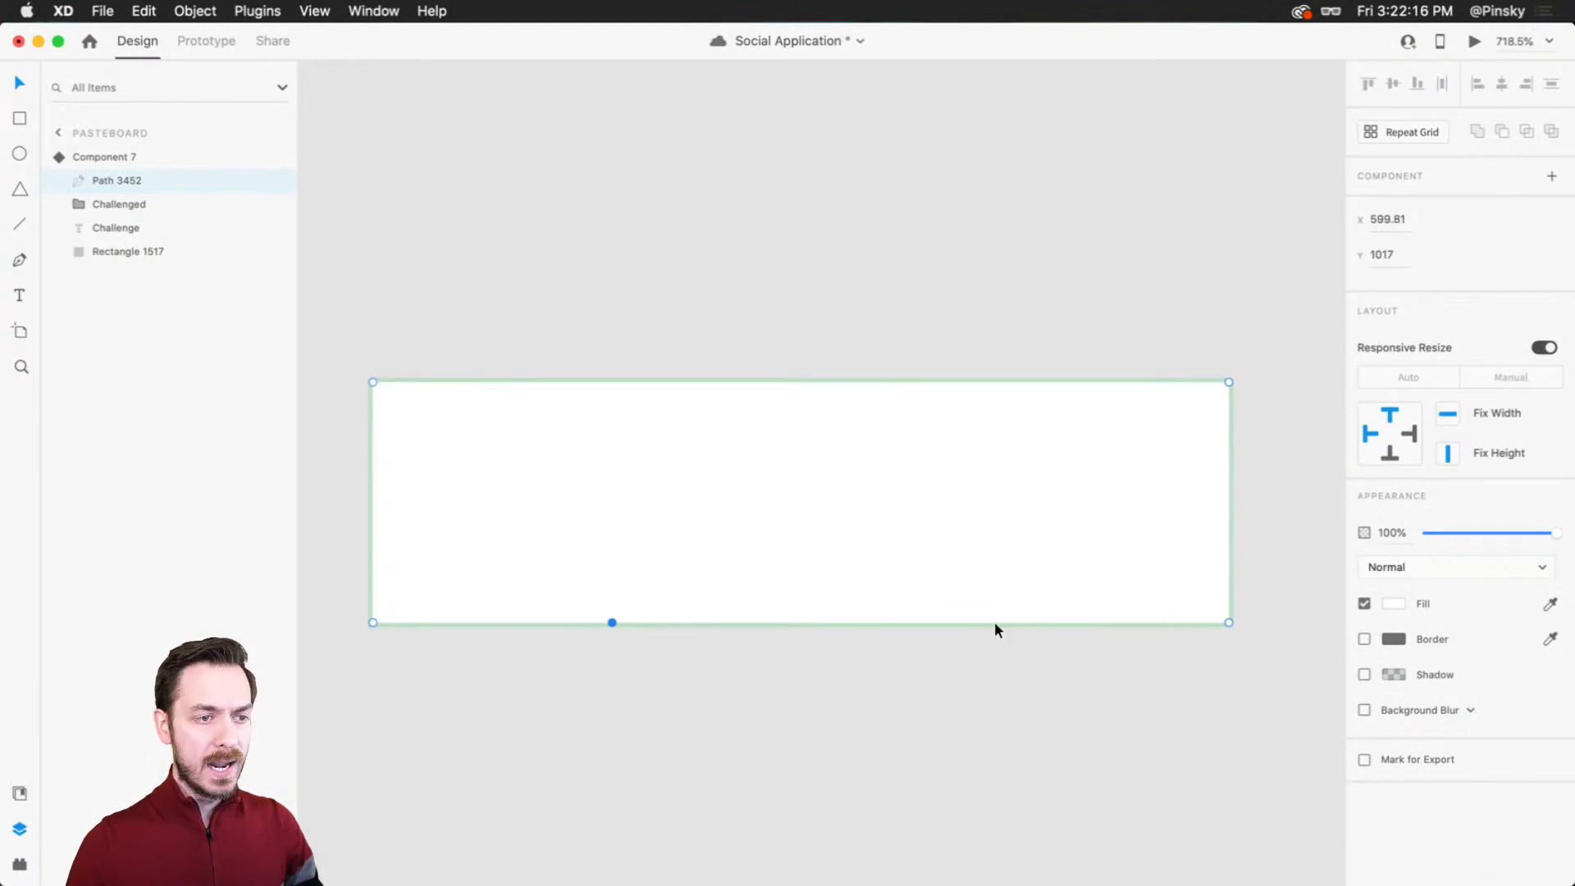
click(978, 623)
double_click(978, 623)
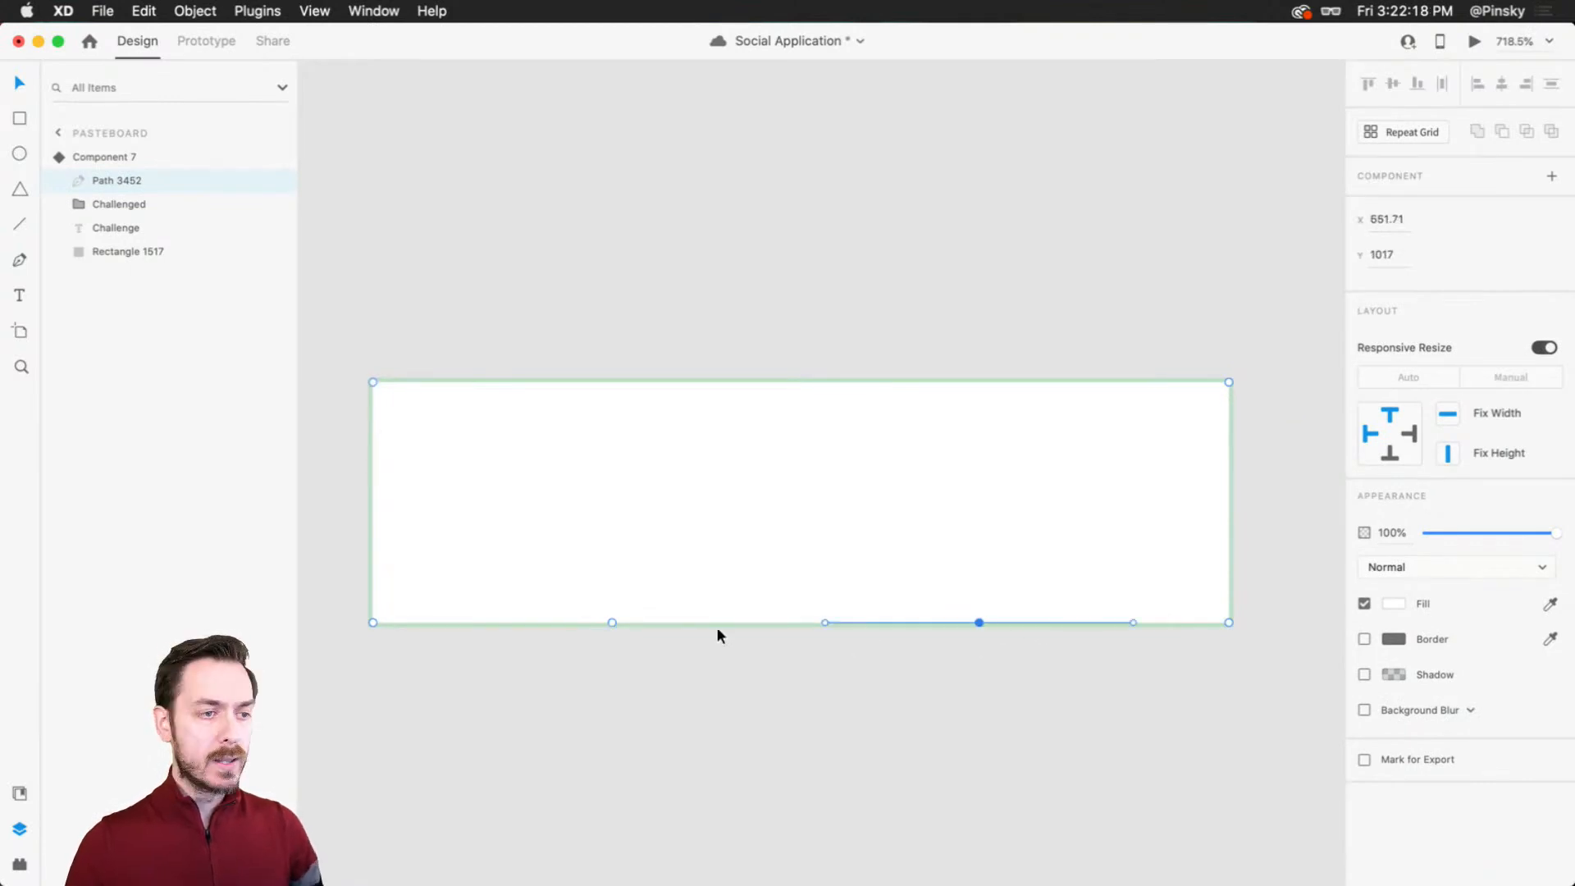
double_click(612, 622)
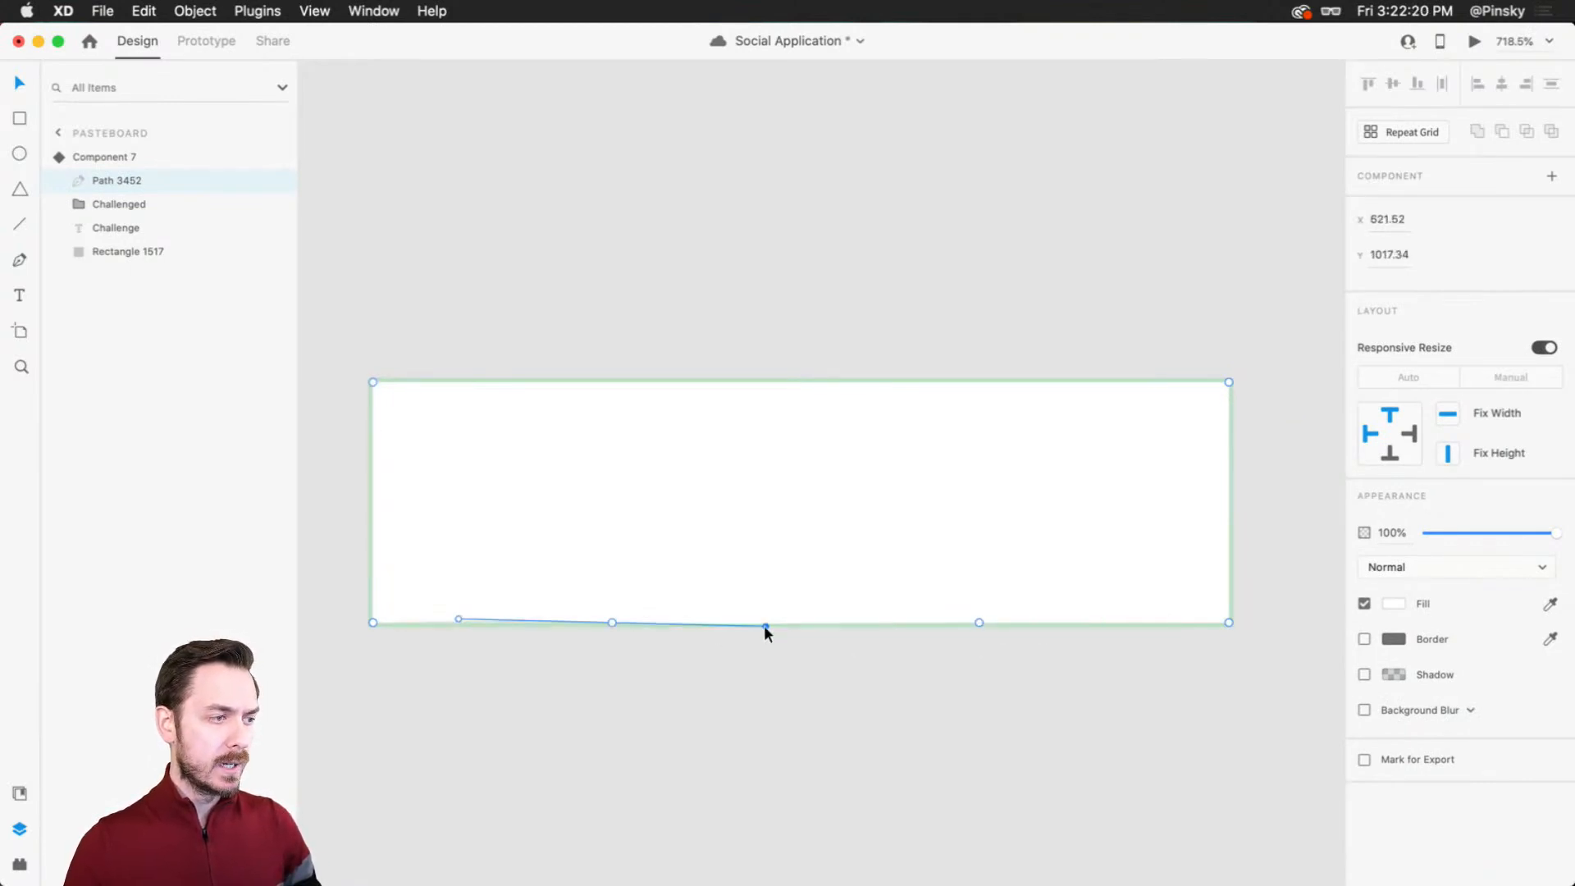
drag(764, 624, 764, 694)
click(979, 623)
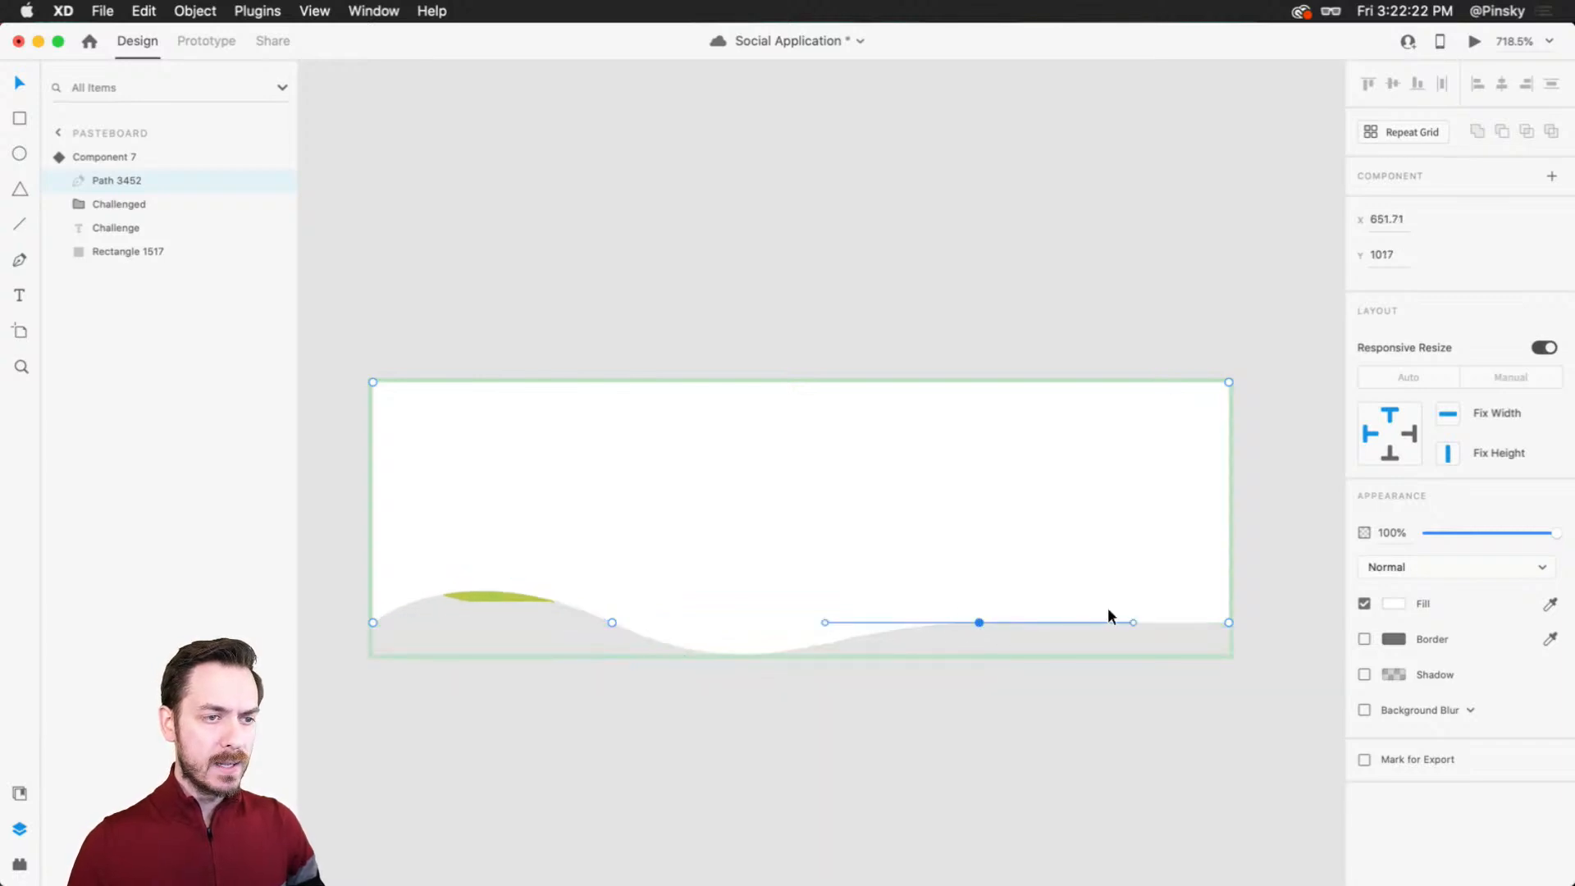
drag(1138, 622, 1144, 696)
key(Escape)
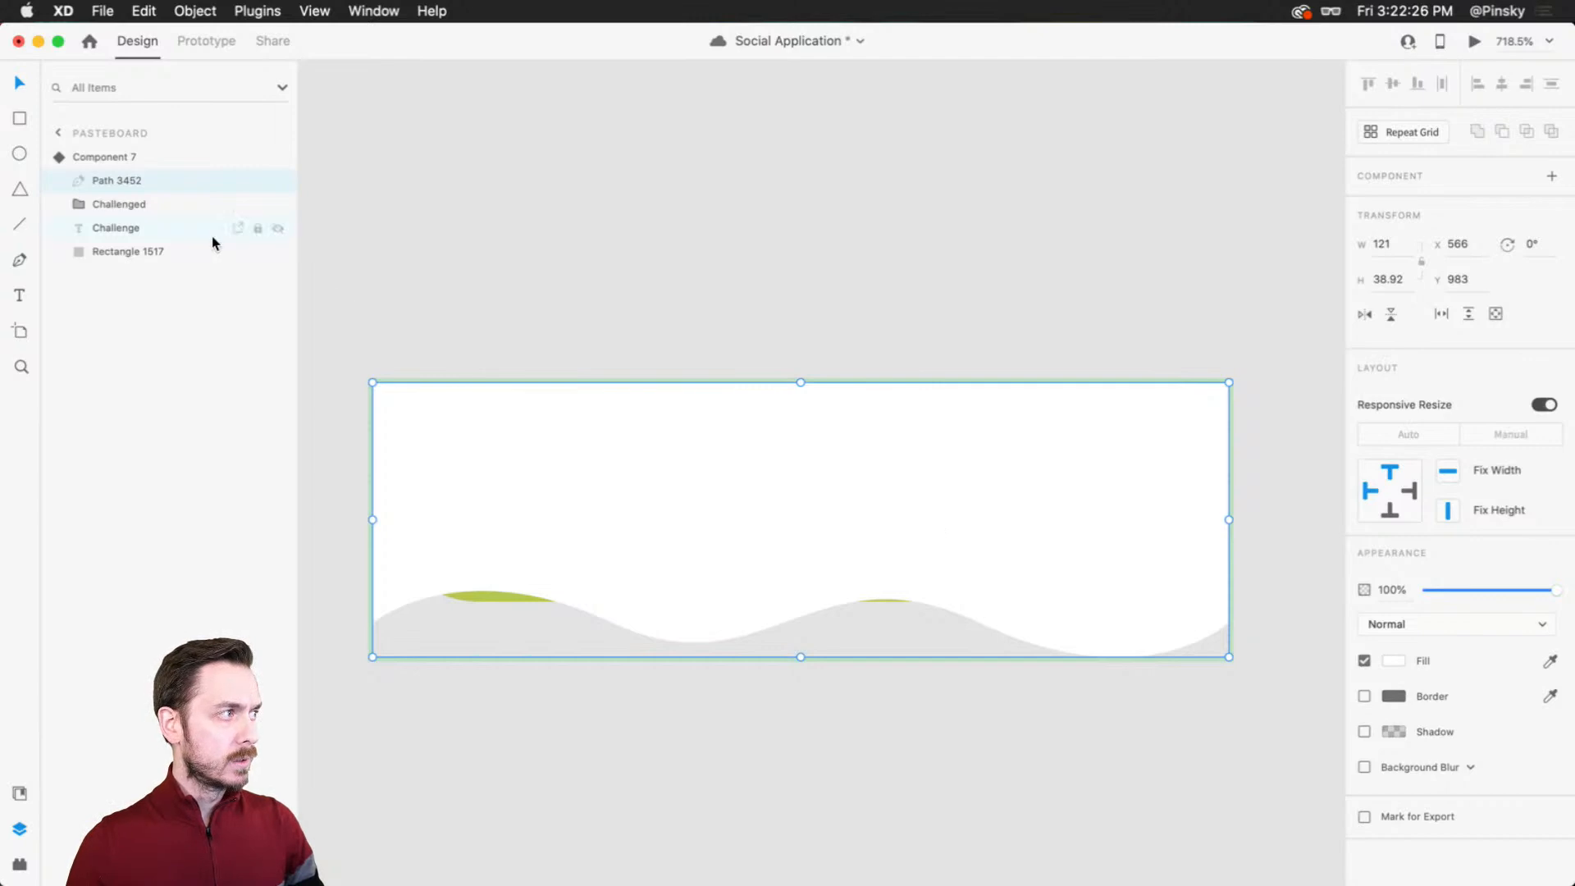
Step: Mask the Challenged group with the wavy shape and name the mask group "Challenged"
shift+click(115, 205)
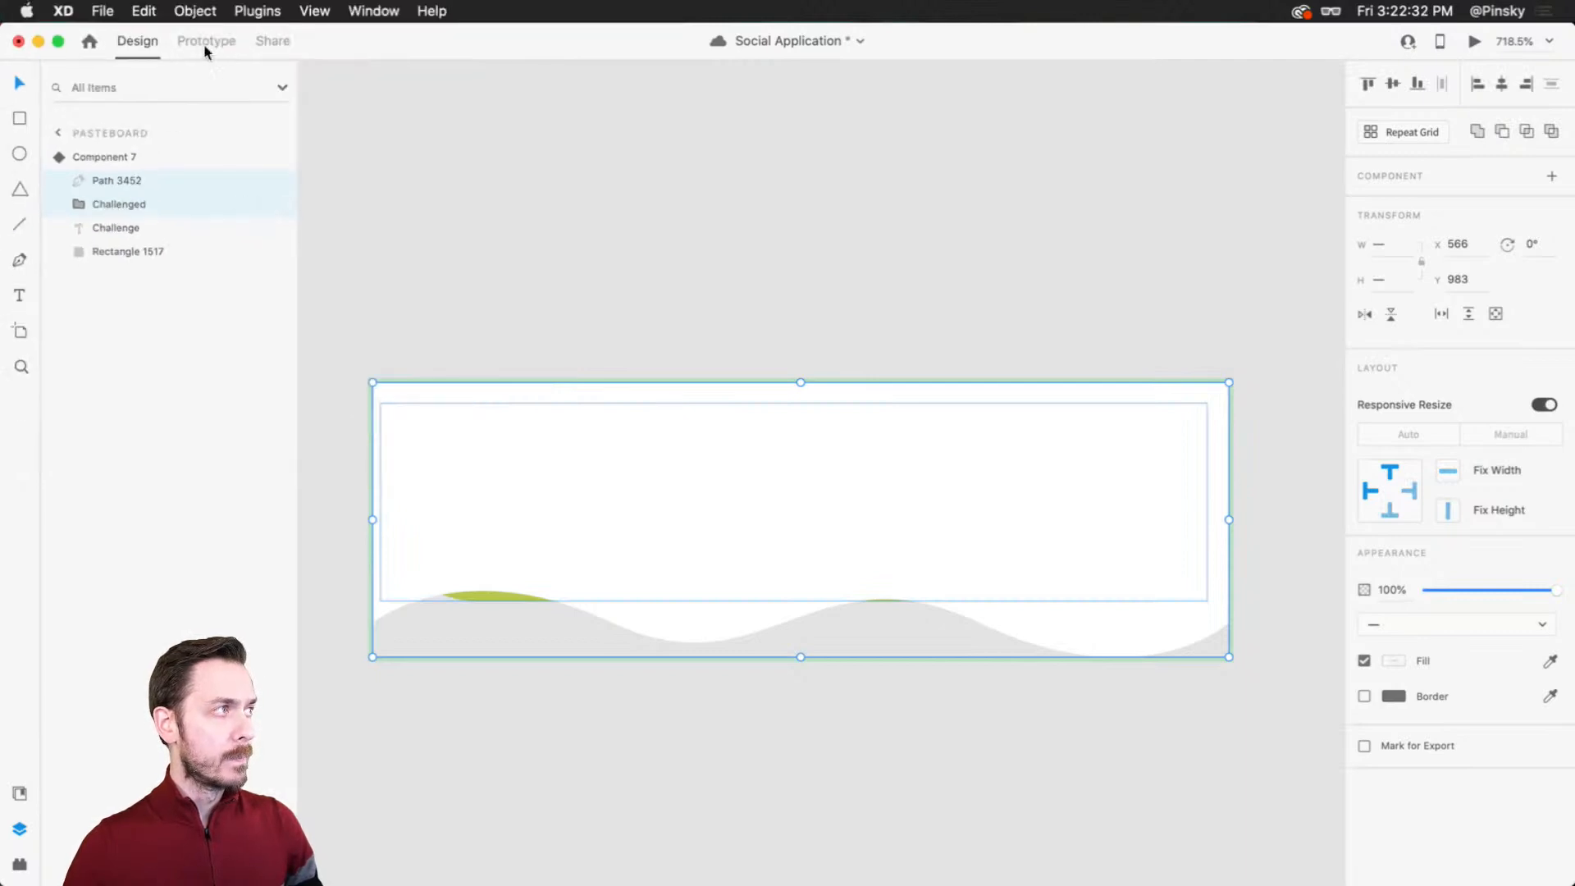
click(195, 11)
click(243, 312)
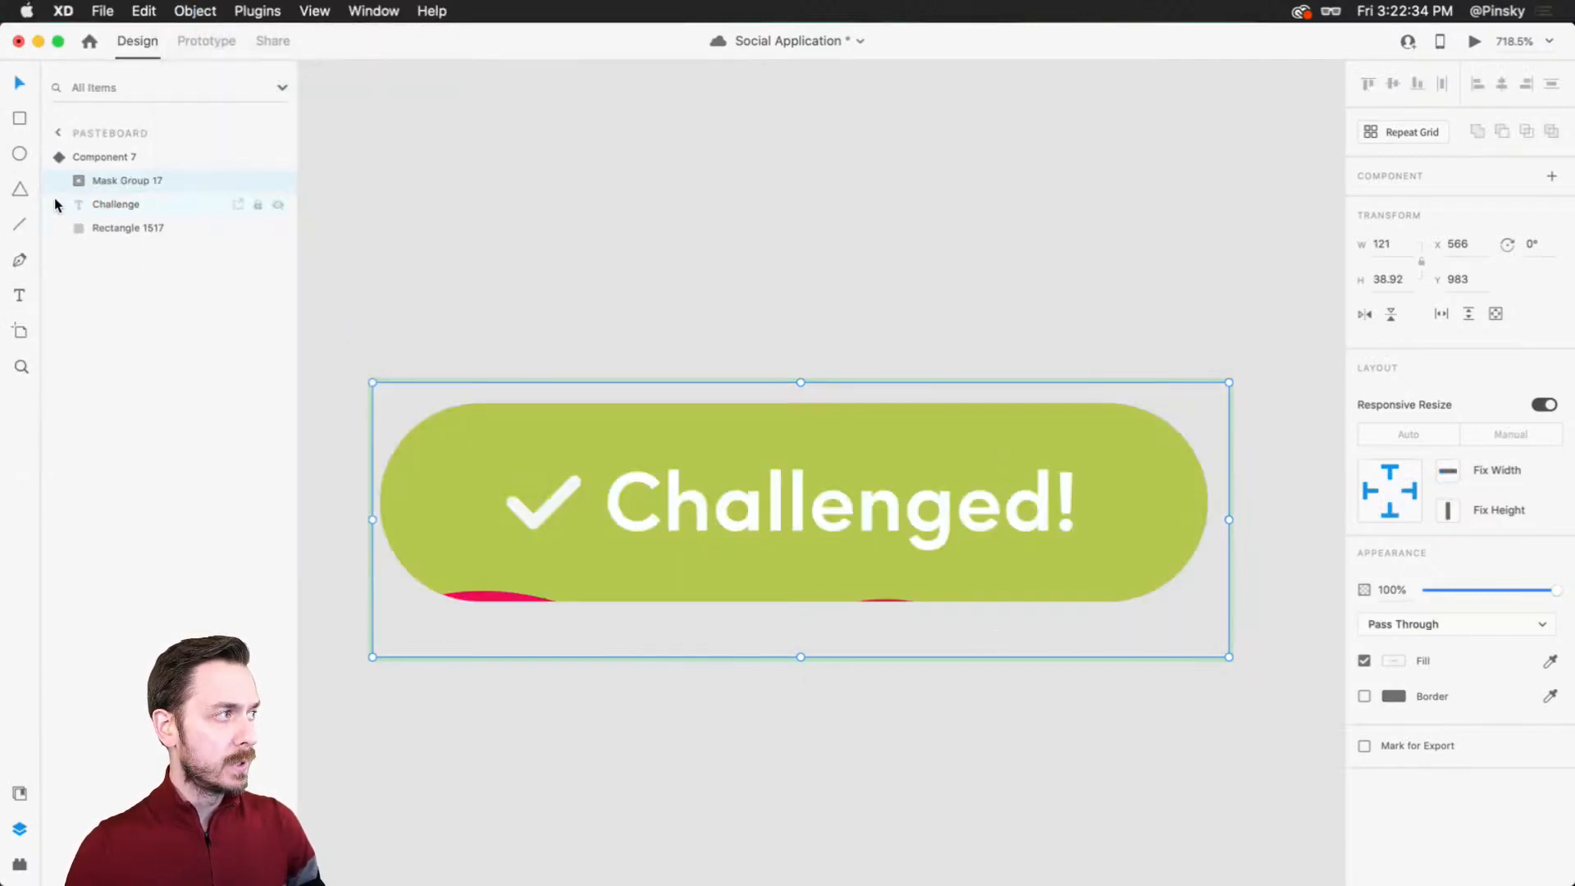
double_click(105, 181)
text(Challenged)
key(Return)
Step: Move the wavy path inside the mask group up above the button so the green version is hidden
click(82, 181)
click(120, 211)
drag(1090, 646, 1076, 390)
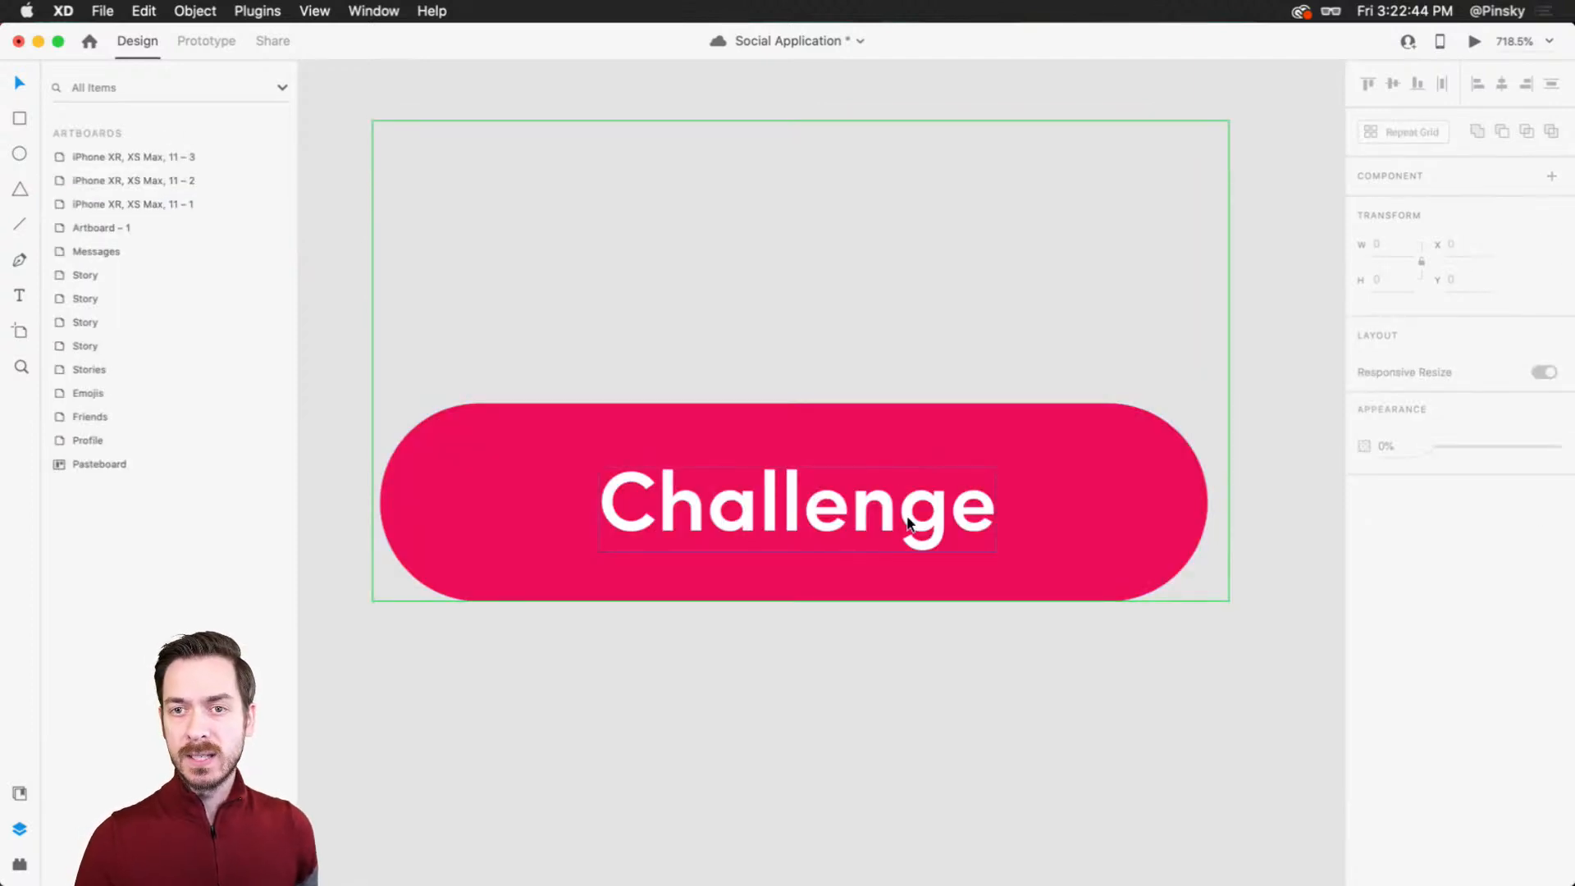
Step: Add a new state named "Challenged" to the main button component
click(909, 523)
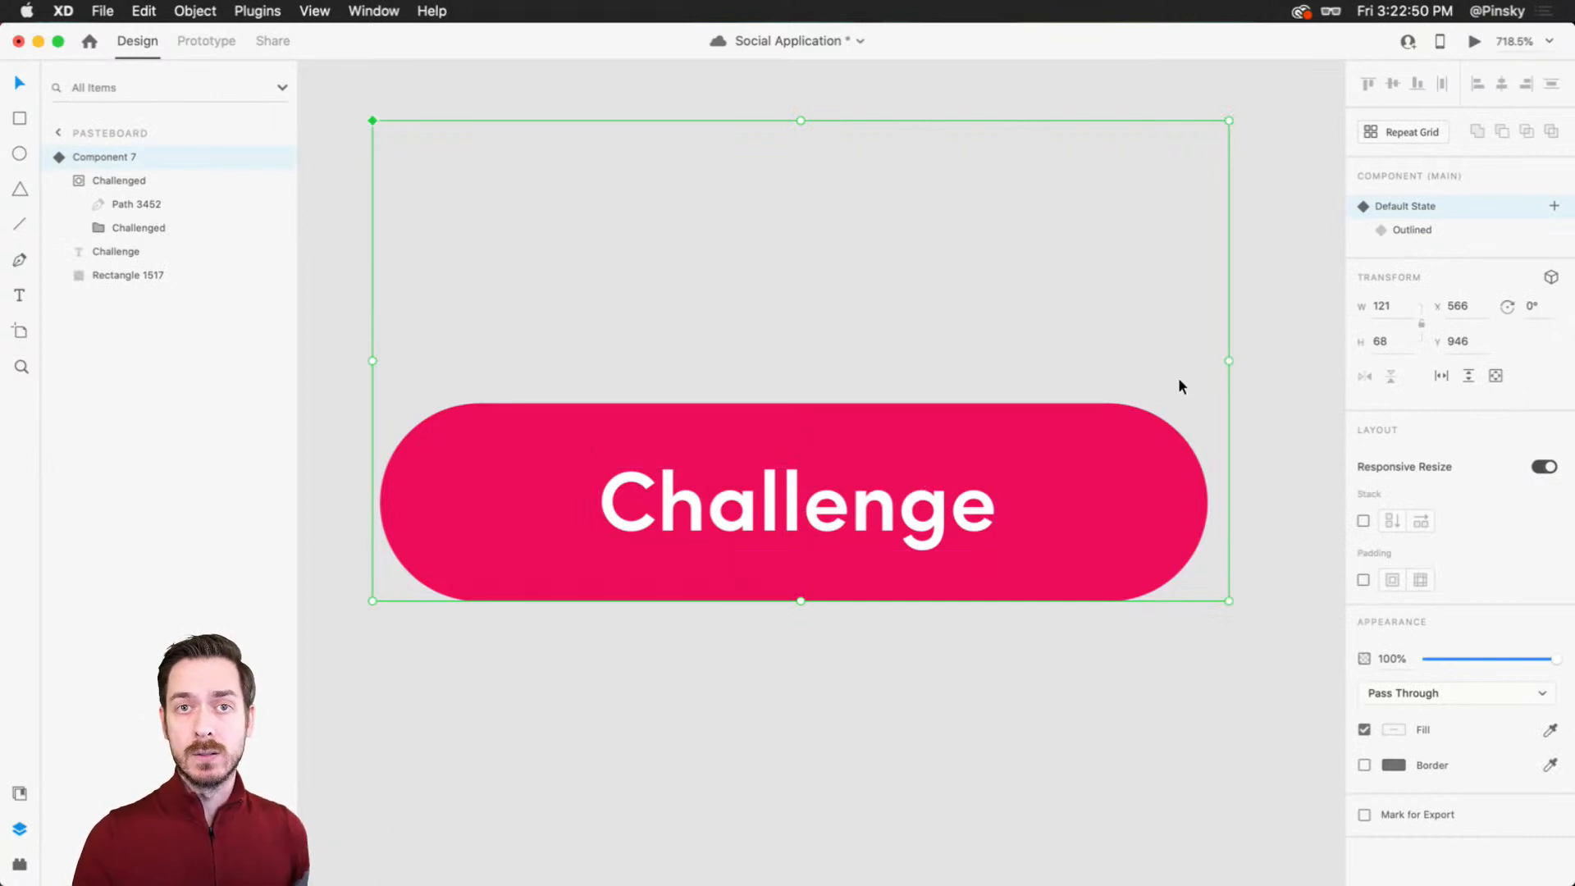
click(1556, 207)
click(1439, 215)
text(Challenged)
key(Return)
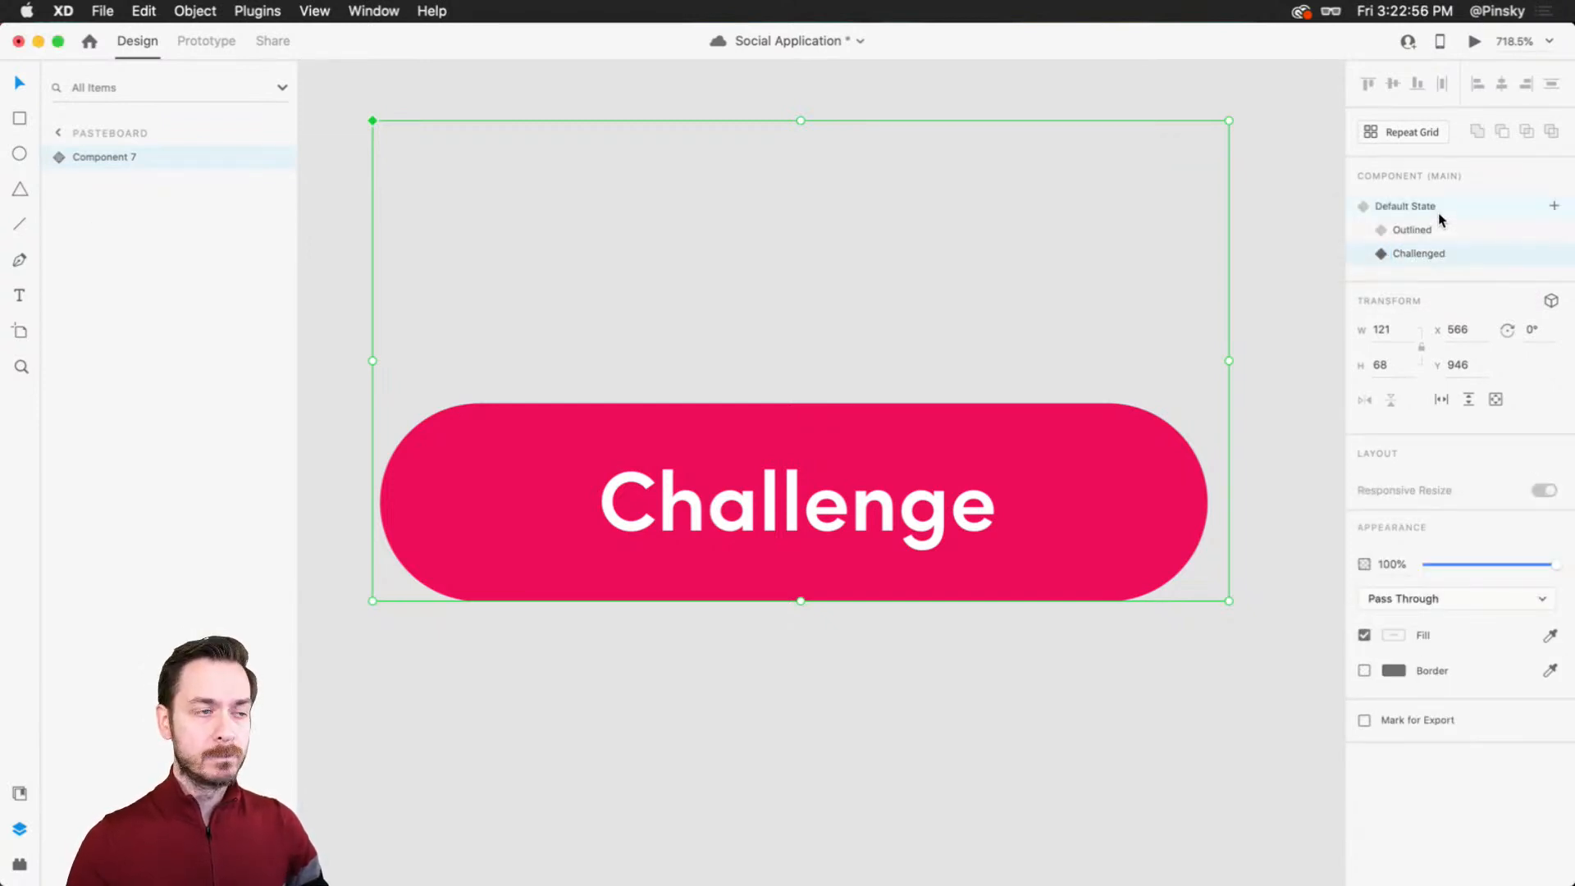
Step: In the Challenged state, move the mask's wavy path down to Y 985 so it covers the whole button
click(58, 157)
click(79, 181)
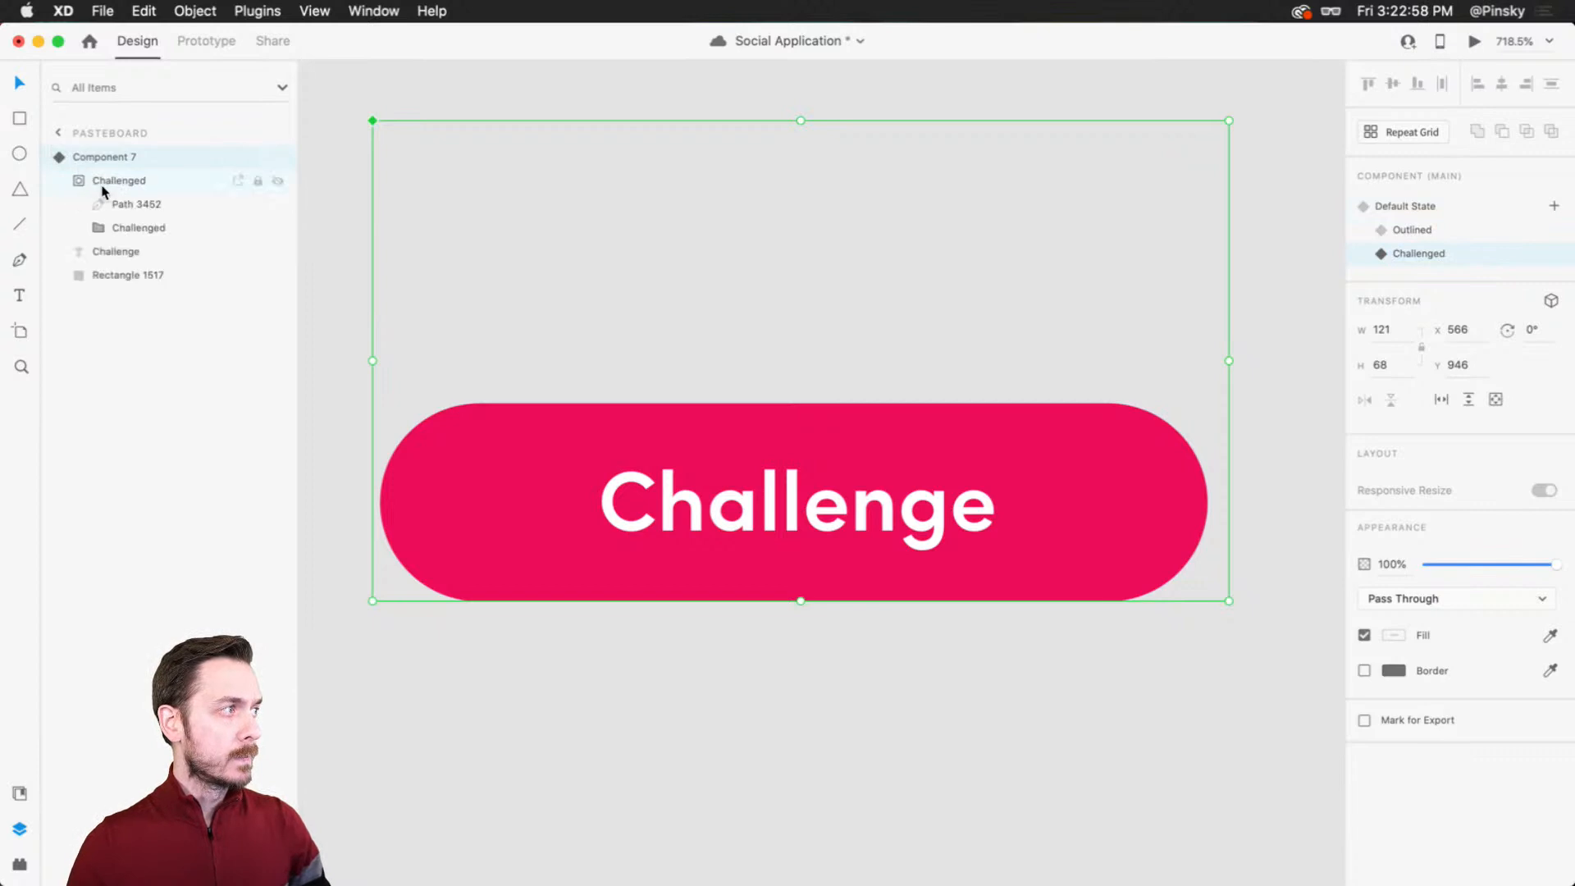
click(136, 204)
drag(824, 345, 836, 613)
Step: Reshape the mask path's lower edge in the Challenged state by swinging both curve points' handles upward to reverse the wave
double_click(837, 613)
click(980, 636)
drag(1144, 714, 1147, 593)
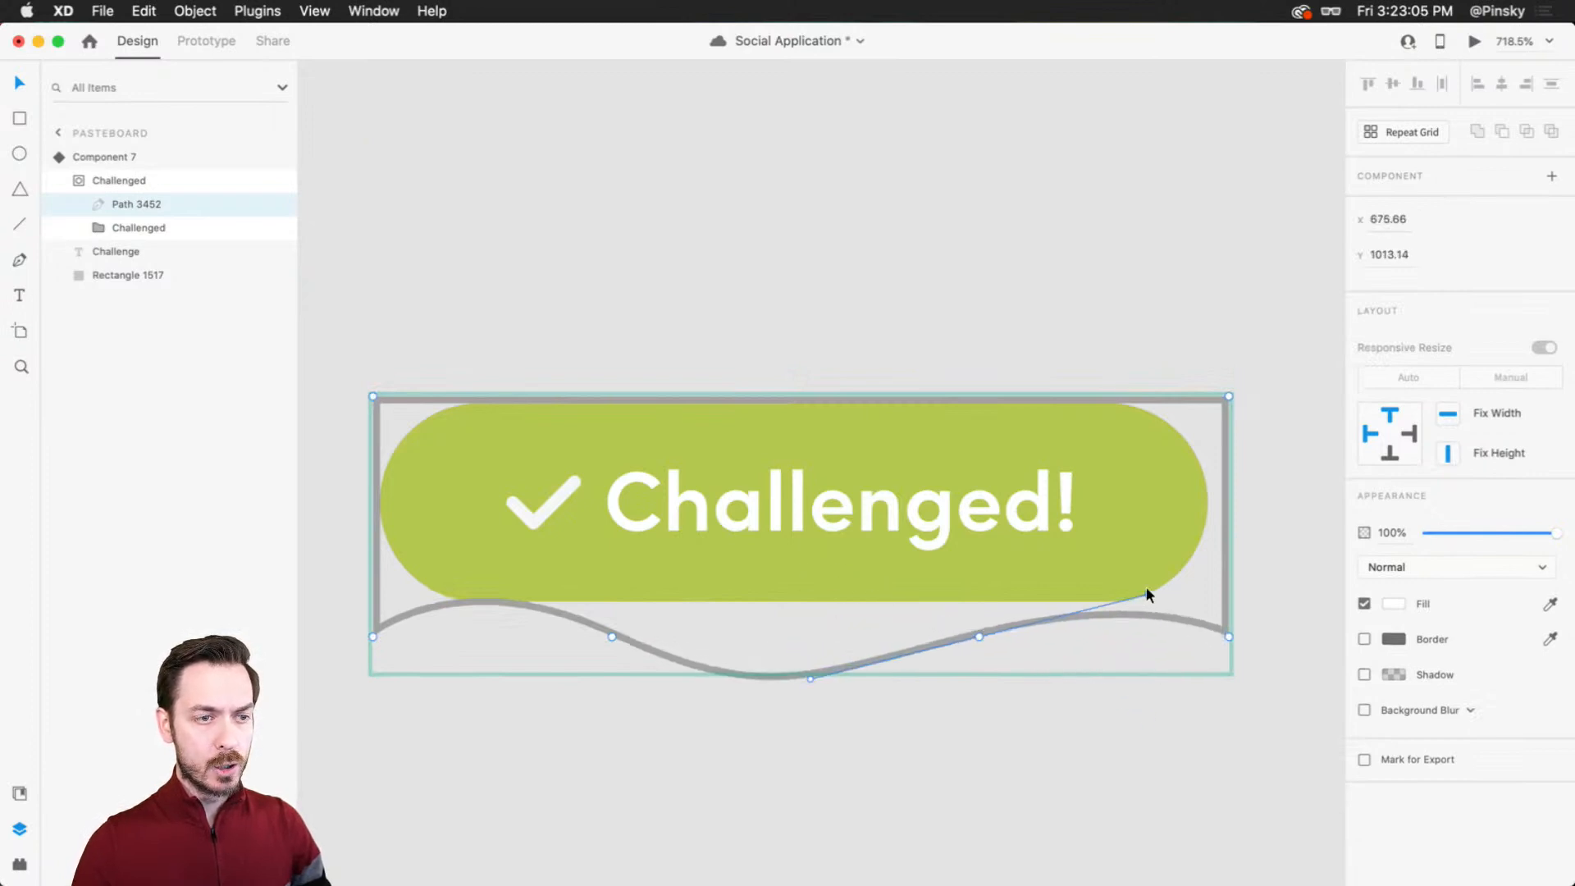
click(612, 636)
drag(765, 708, 746, 555)
key(Escape)
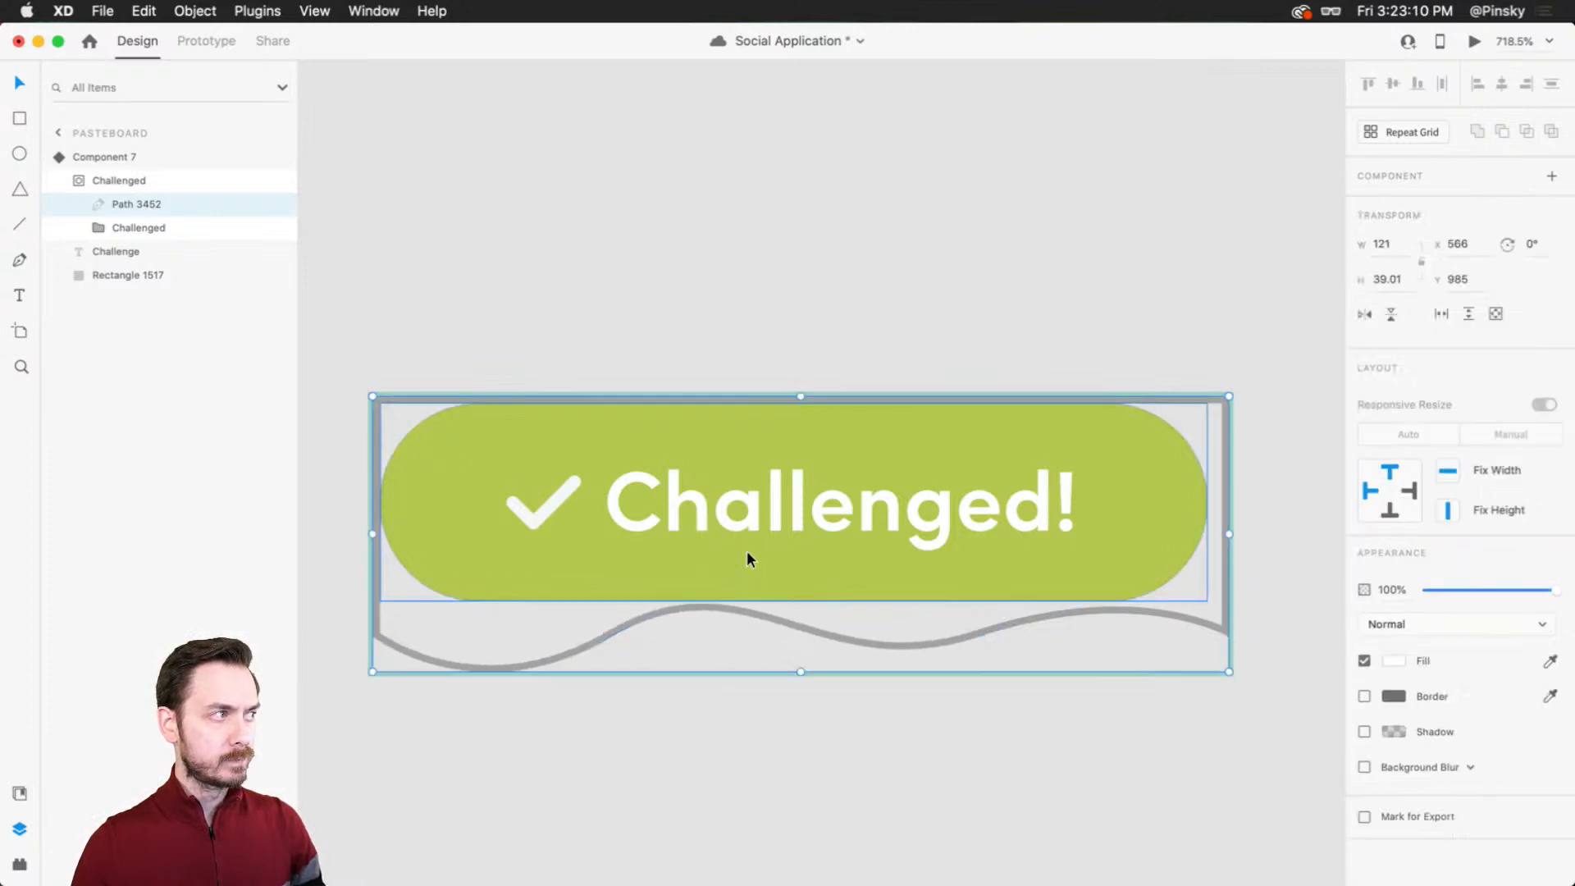
key(Escape)
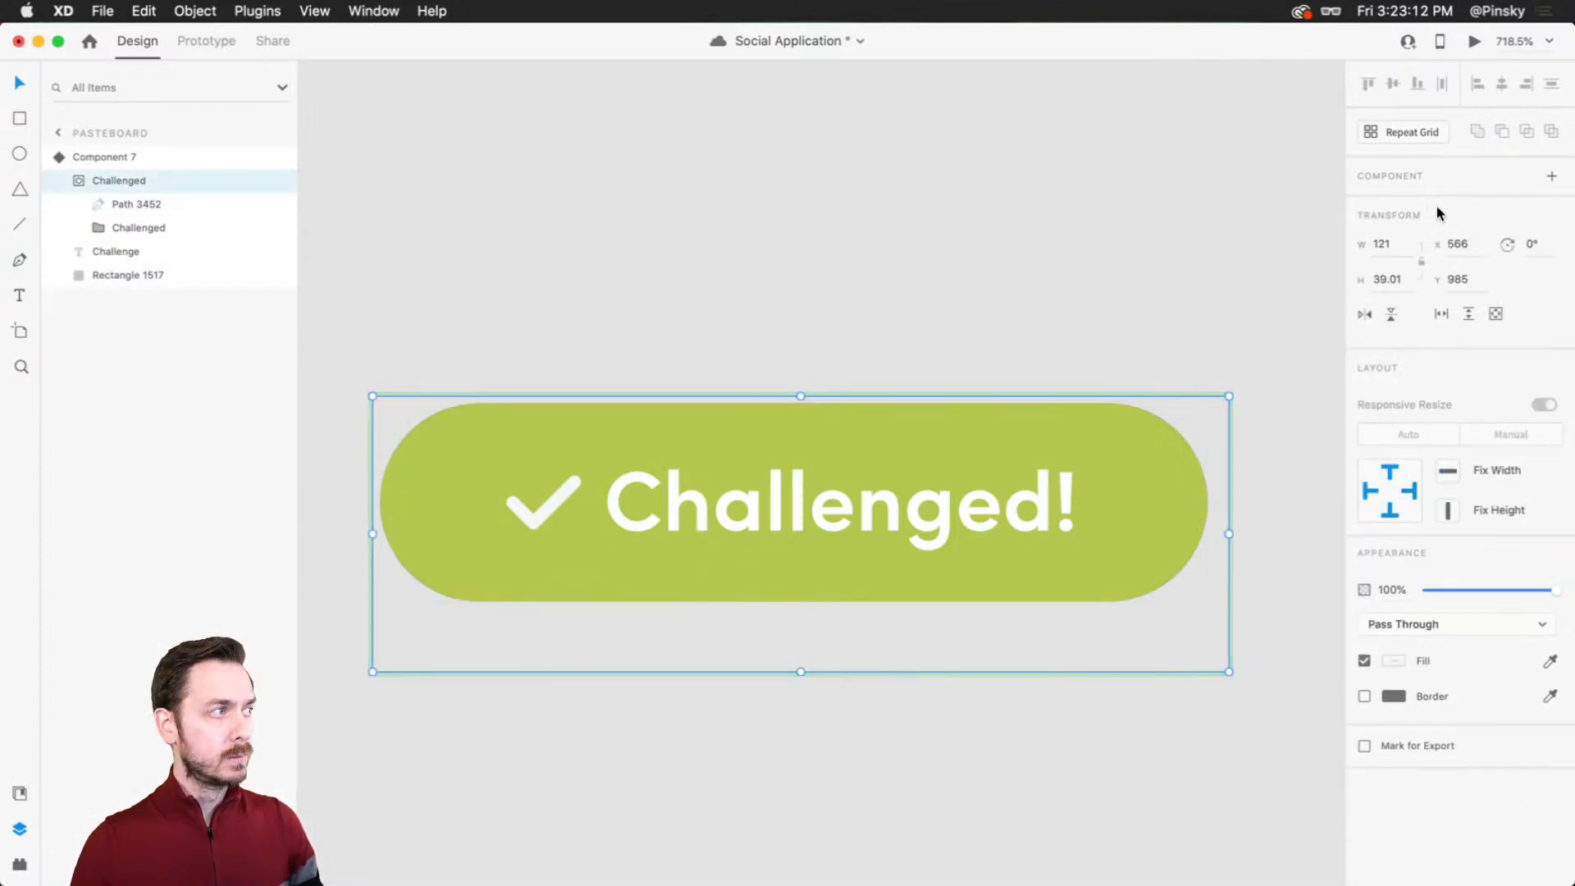
key(Escape)
Step: Give the Default State a tap-triggered Auto-Animate to the Challenged state with Ease In-Out easing and a 1 s duration
click(1440, 208)
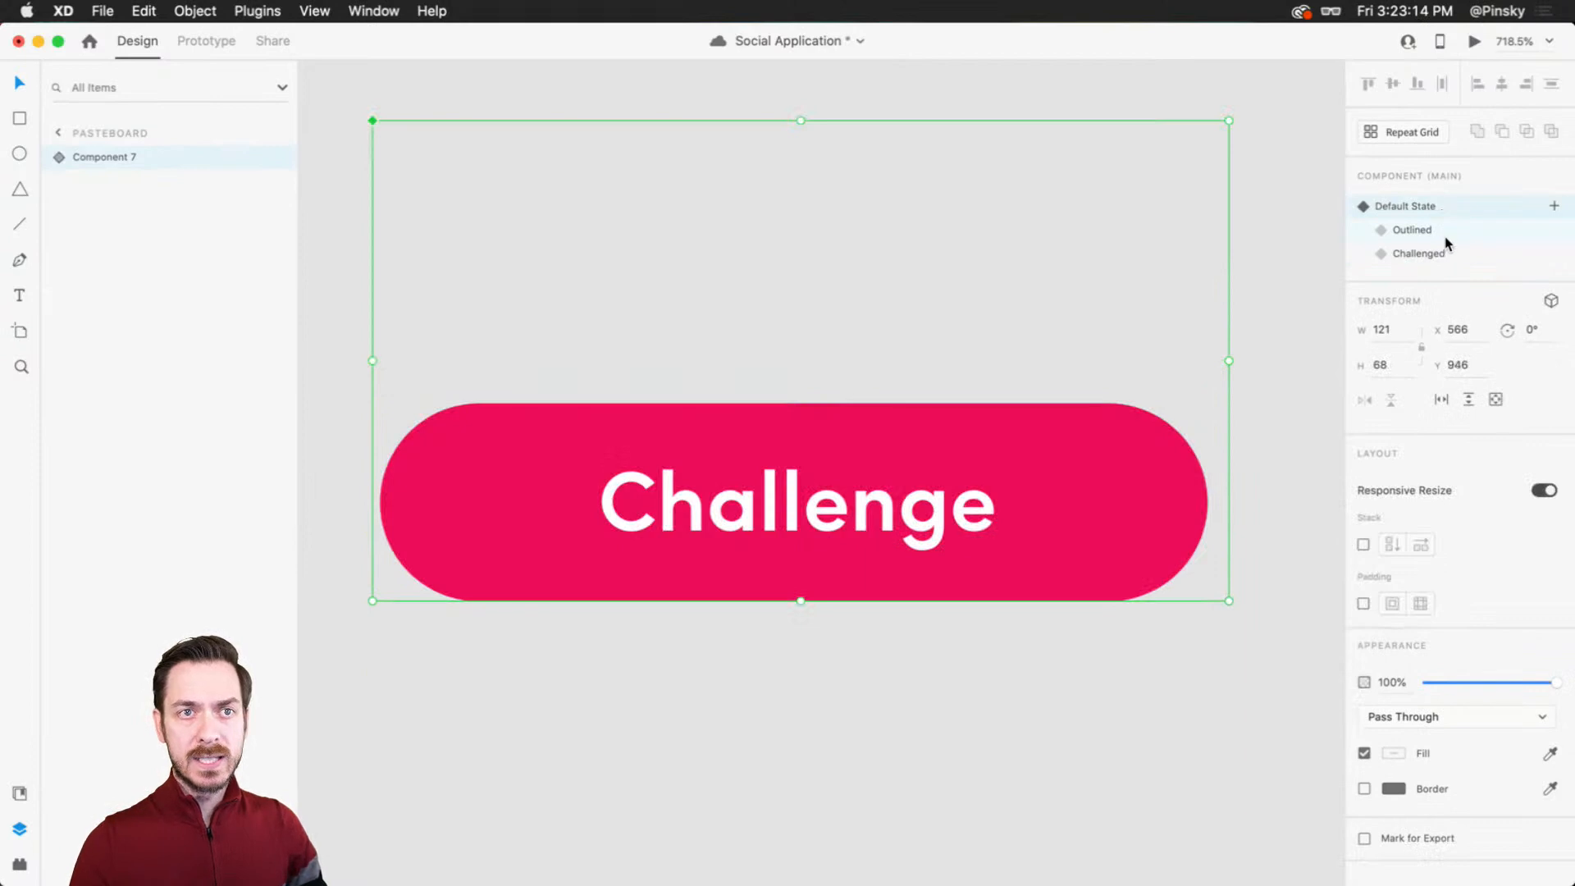
click(1441, 253)
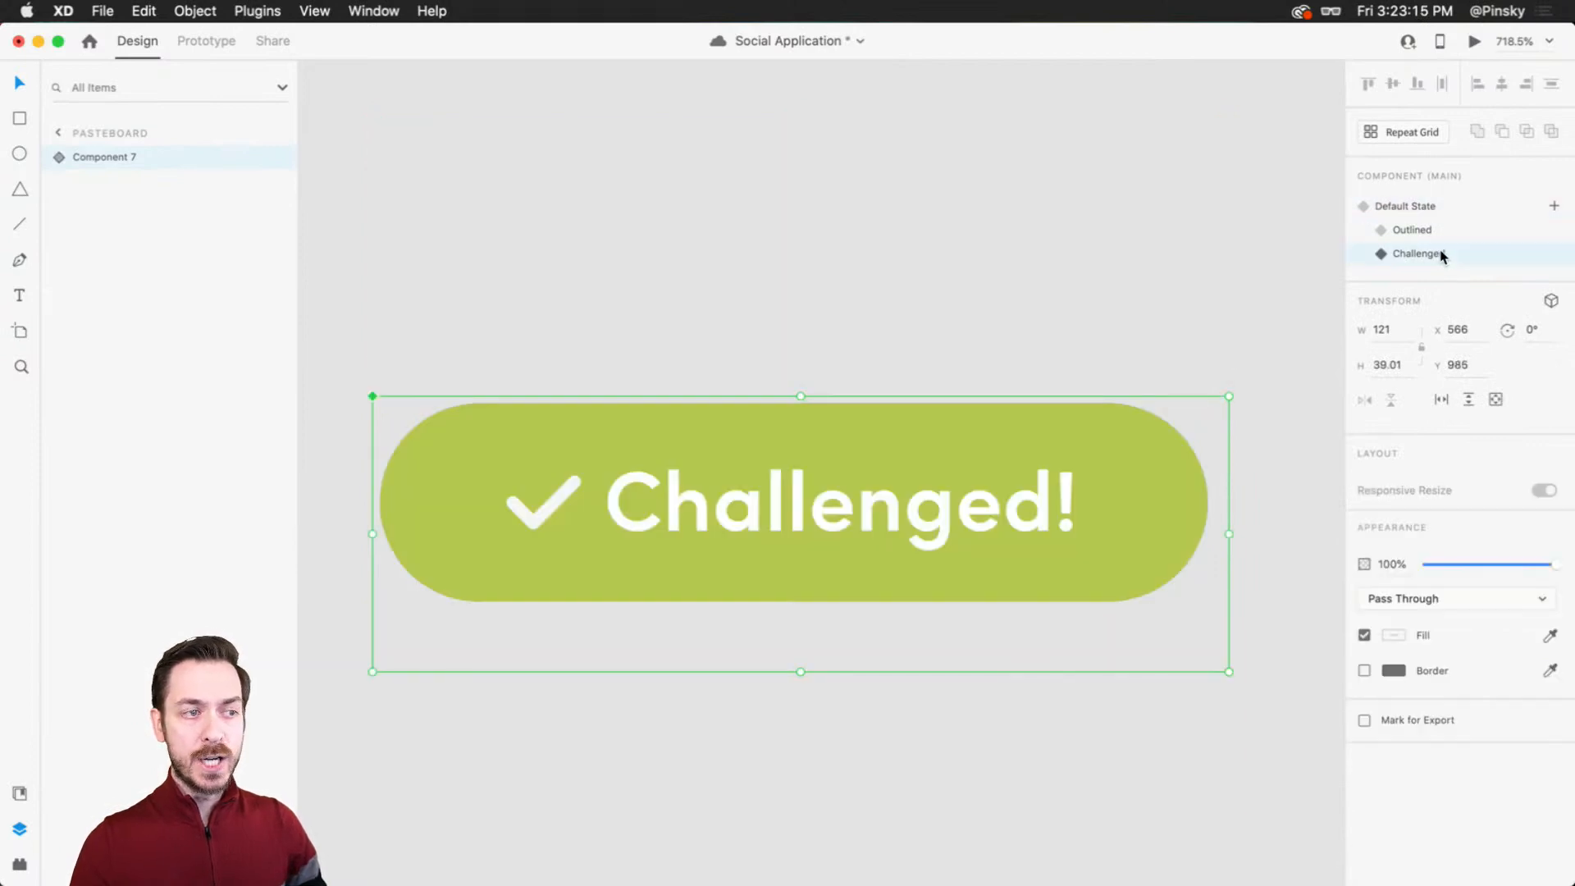
click(1433, 205)
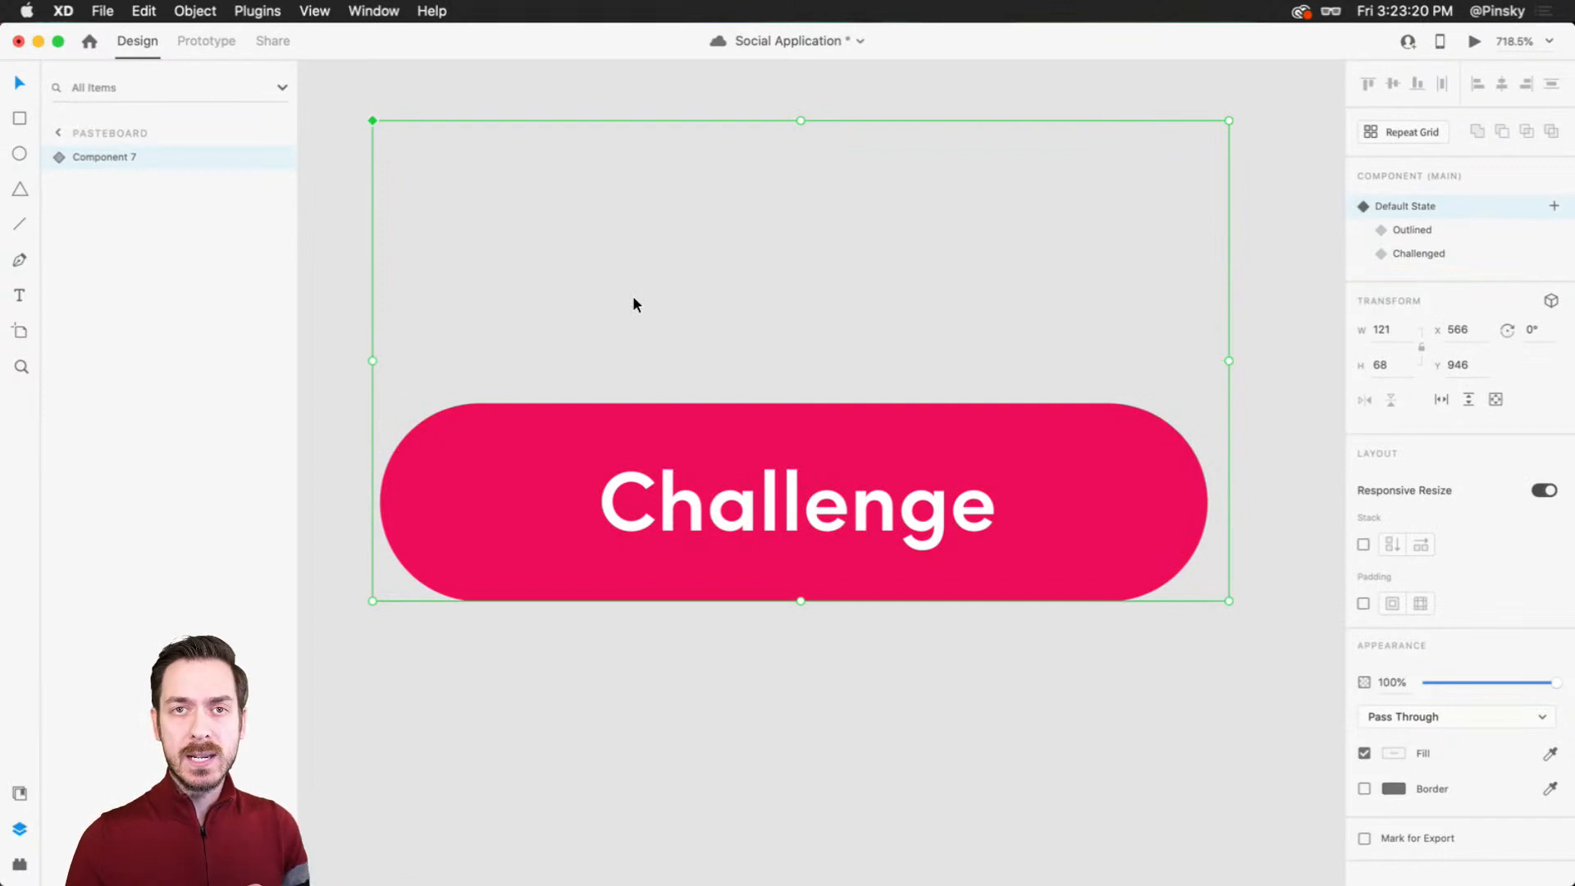
click(197, 43)
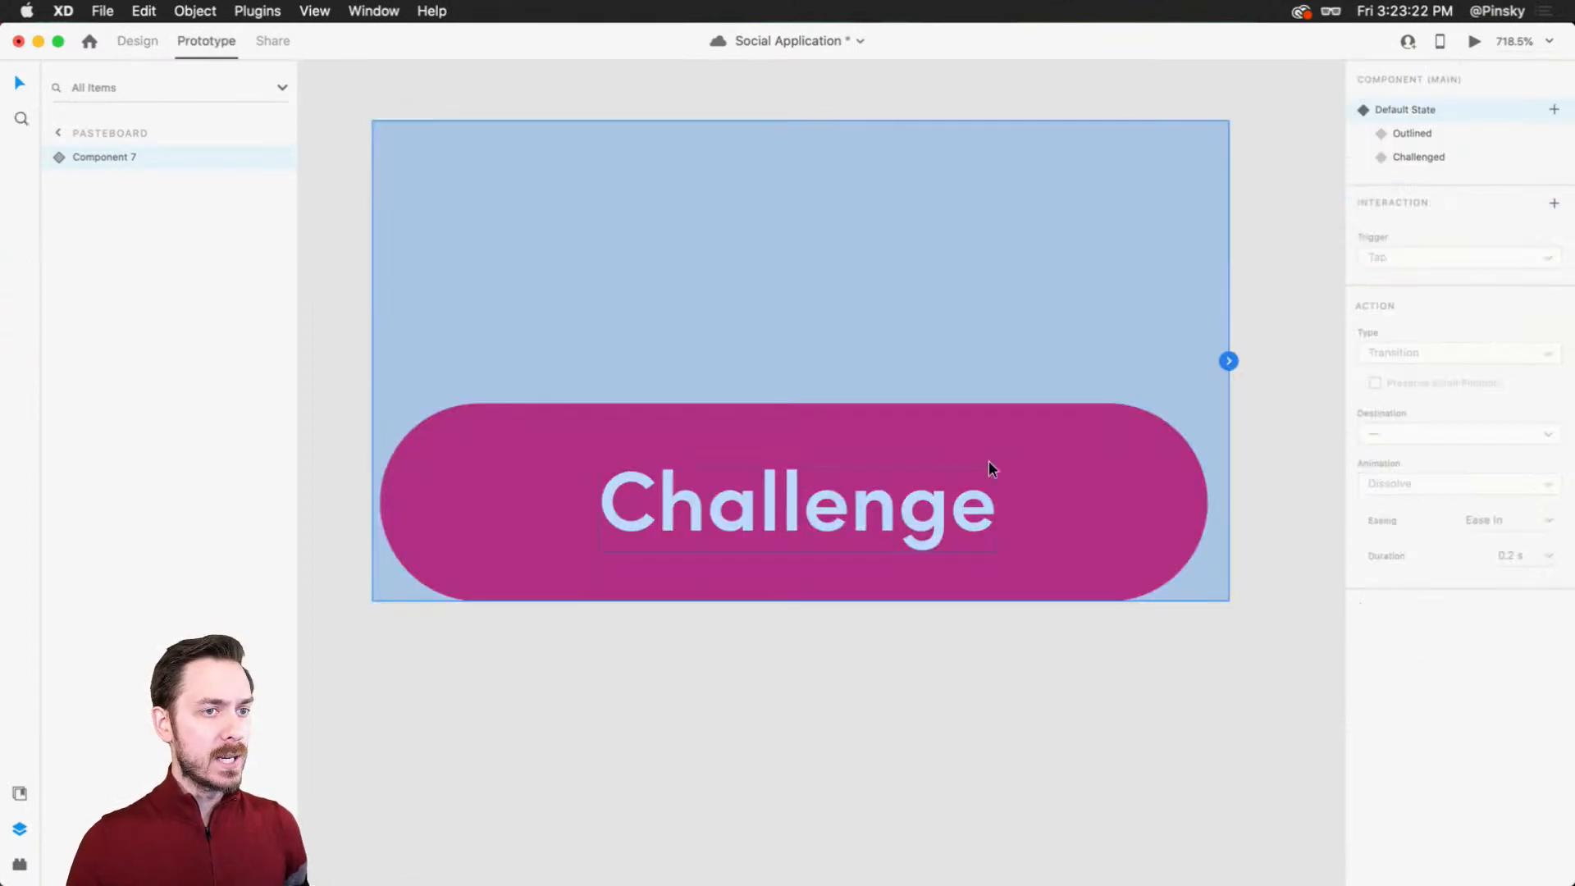
click(1229, 361)
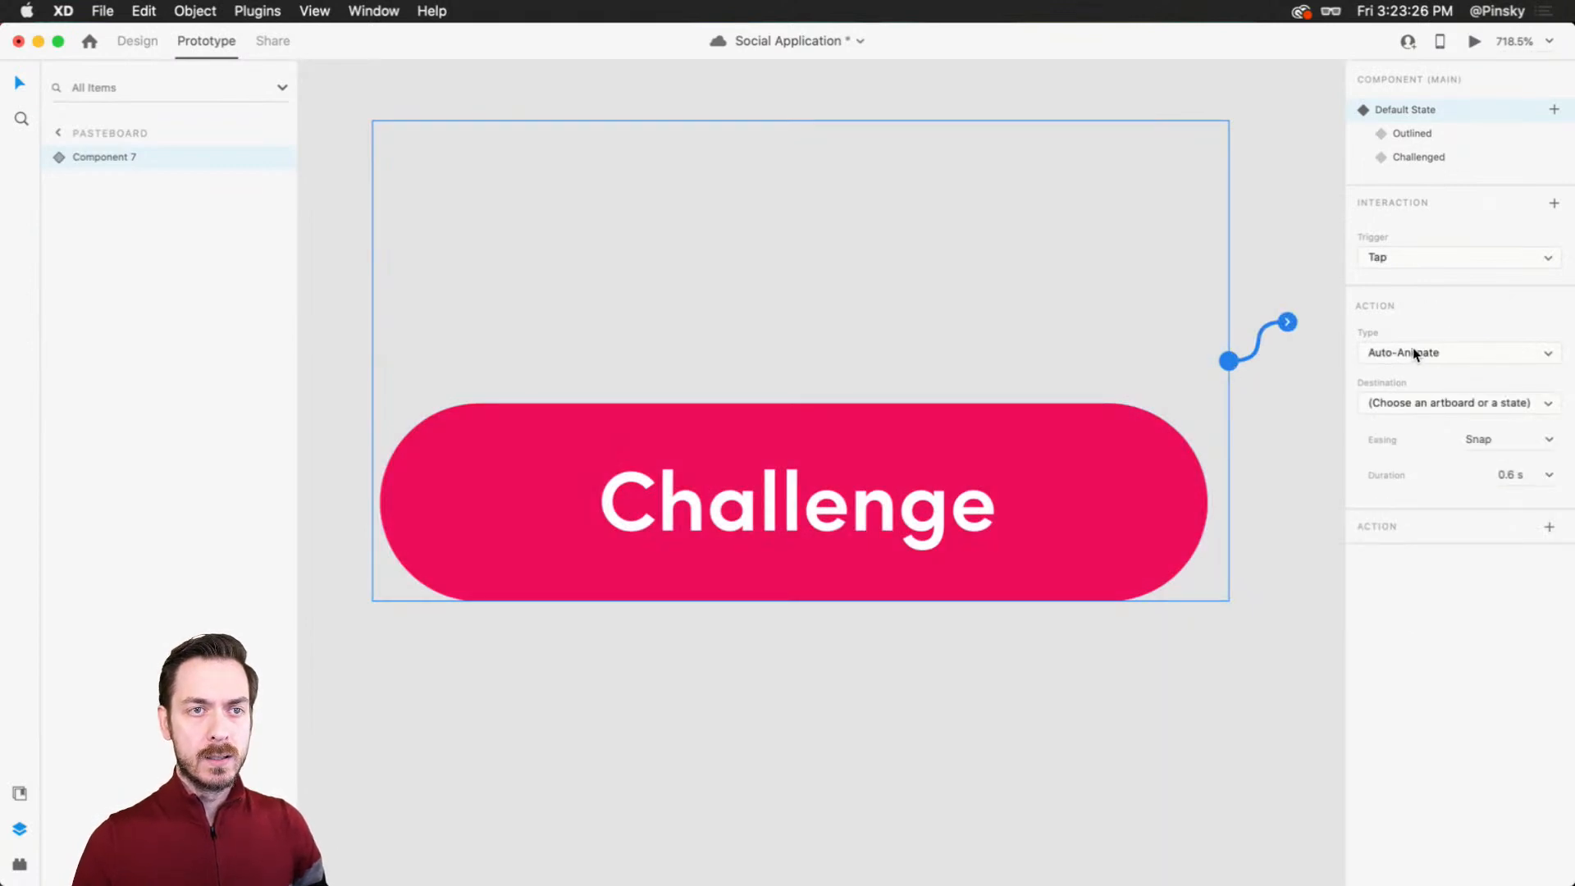
click(1412, 401)
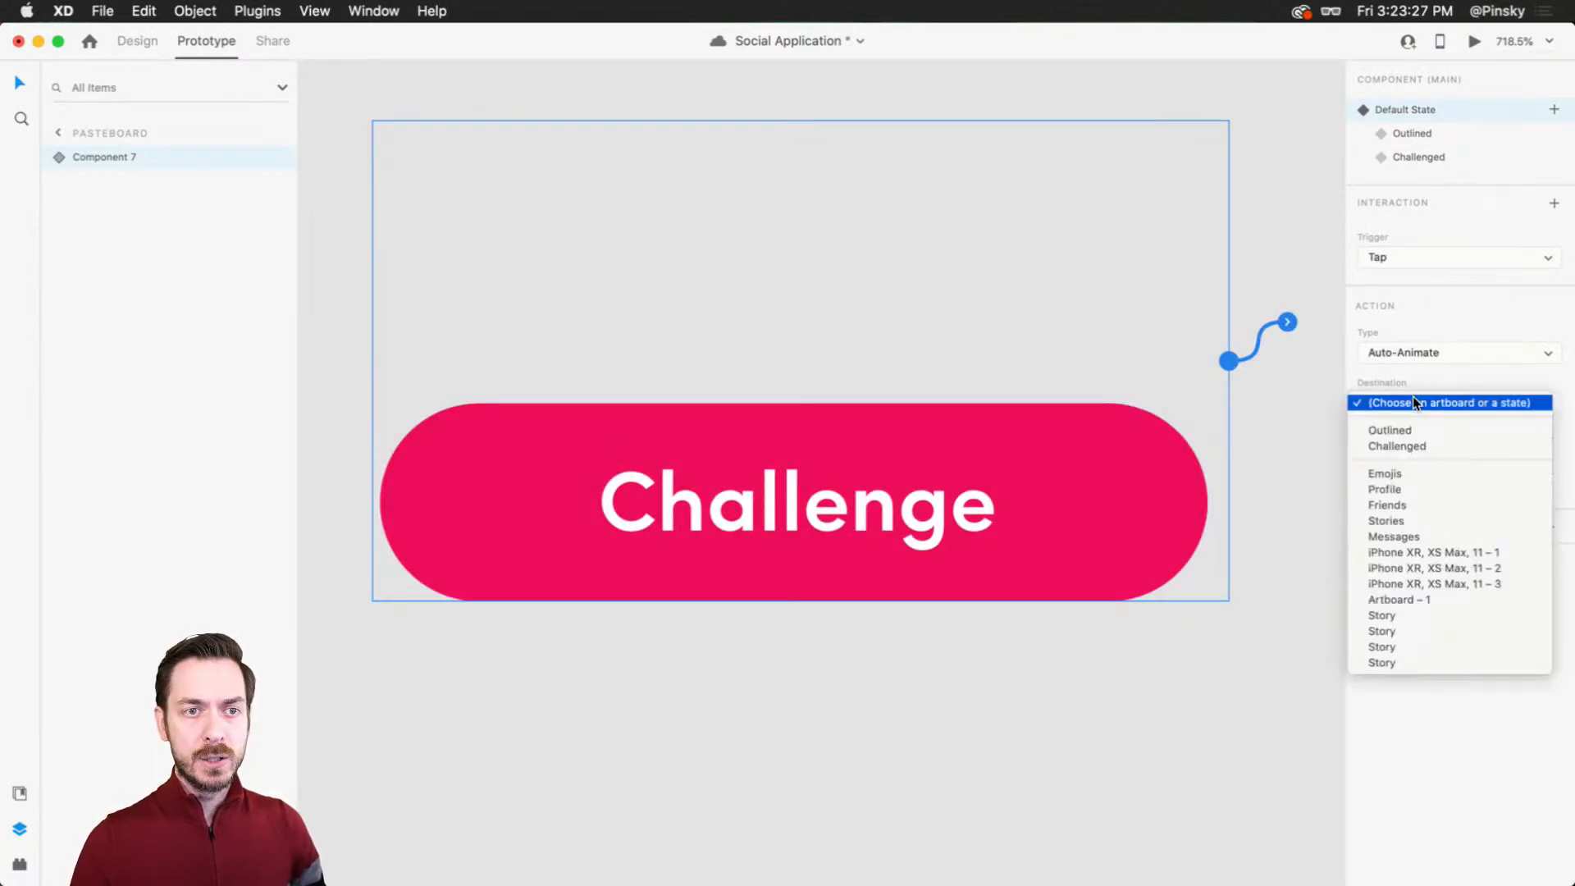
click(1413, 446)
click(1549, 439)
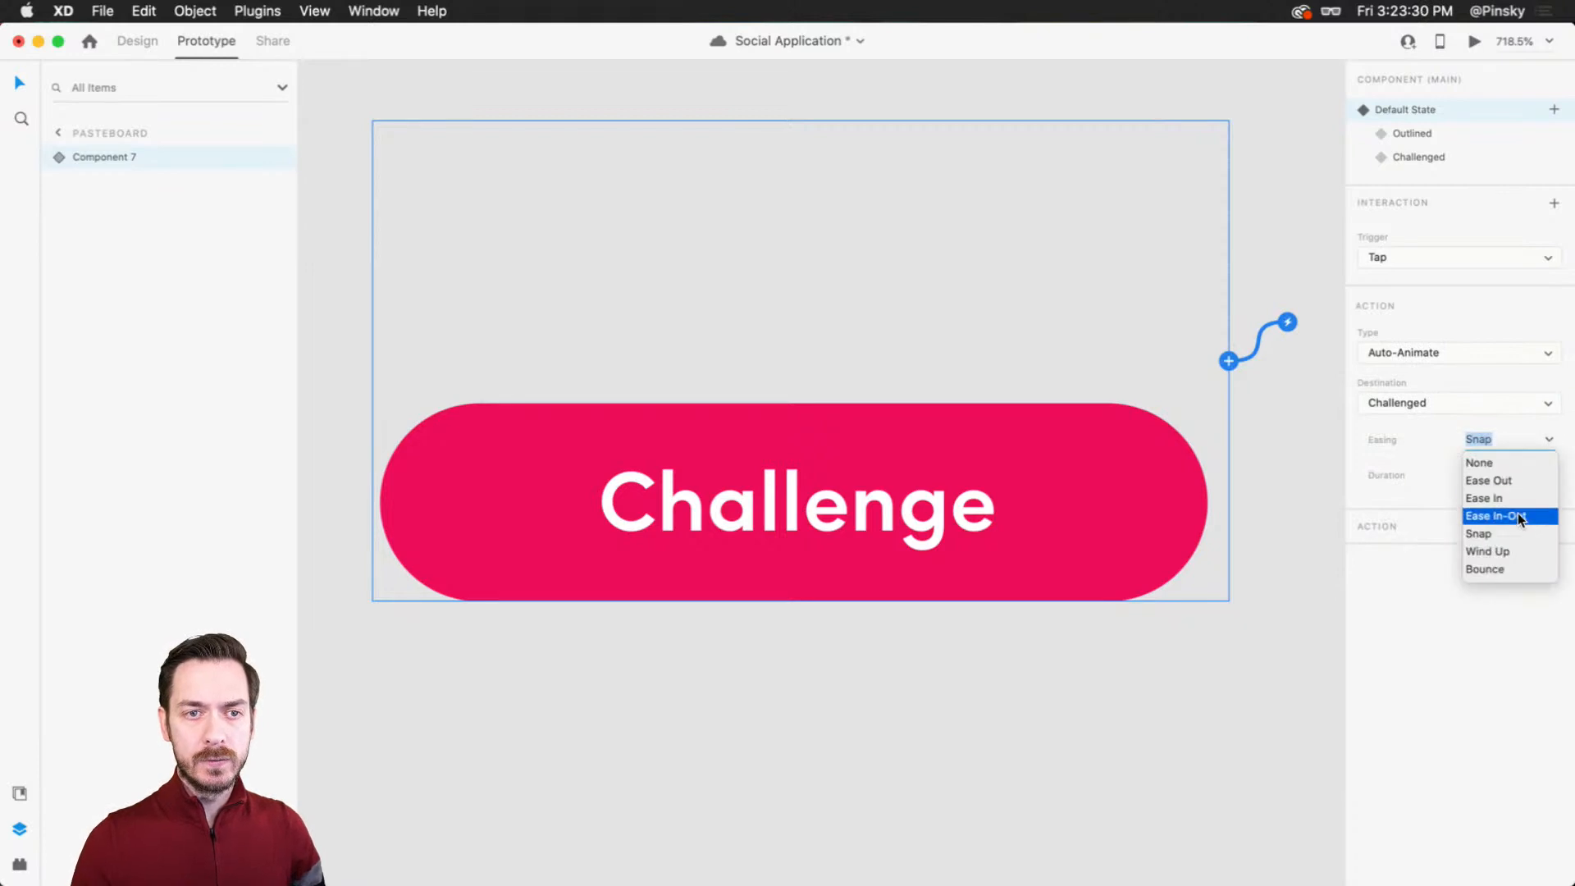
click(1520, 517)
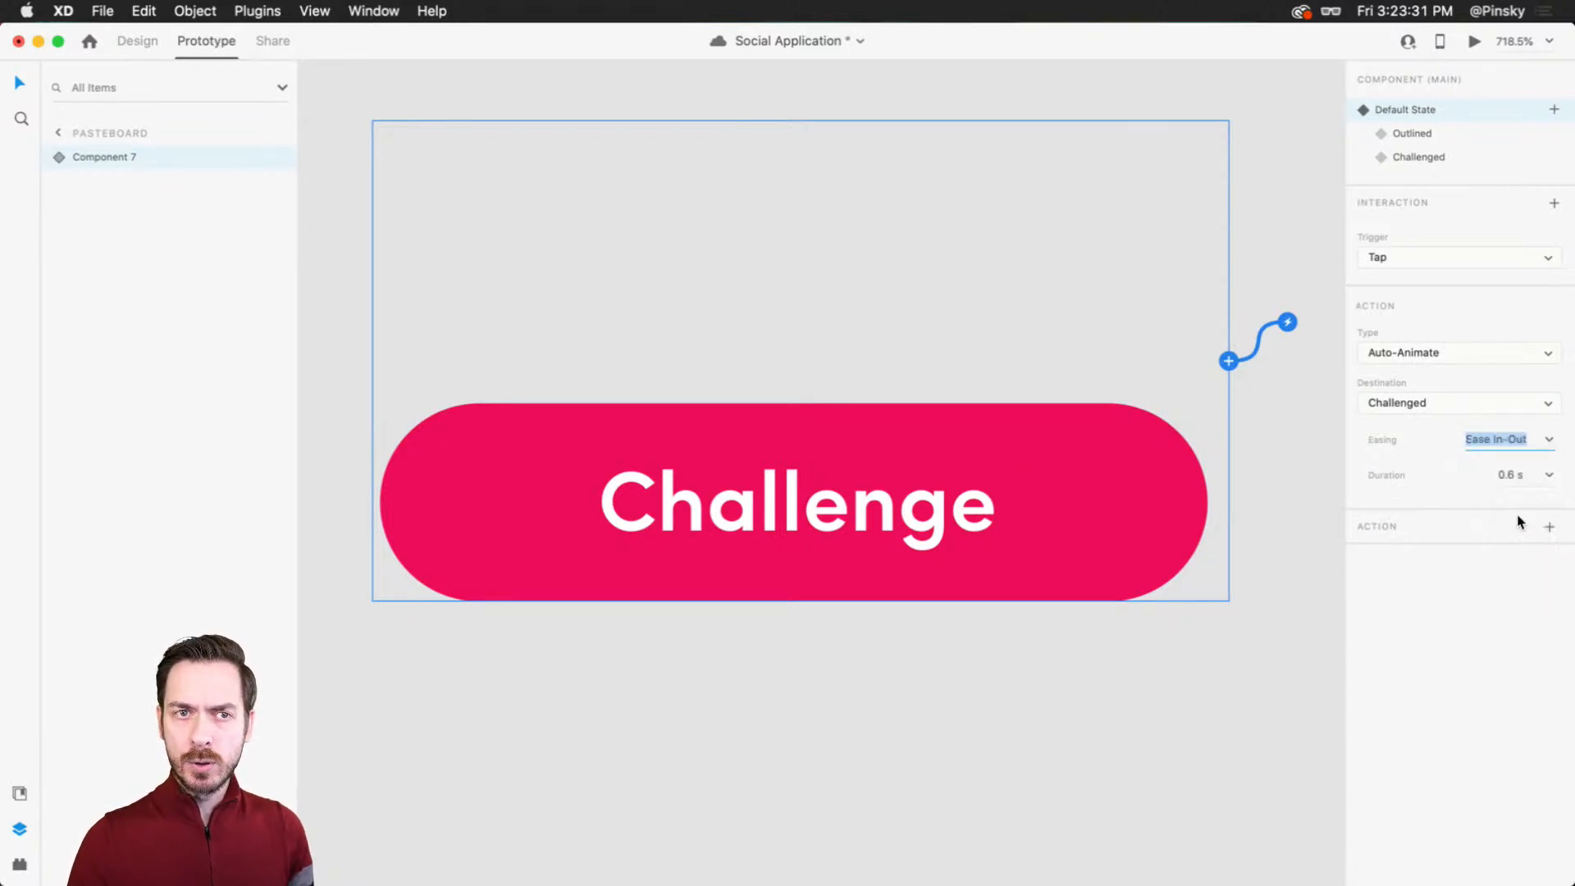
click(1546, 478)
click(1523, 570)
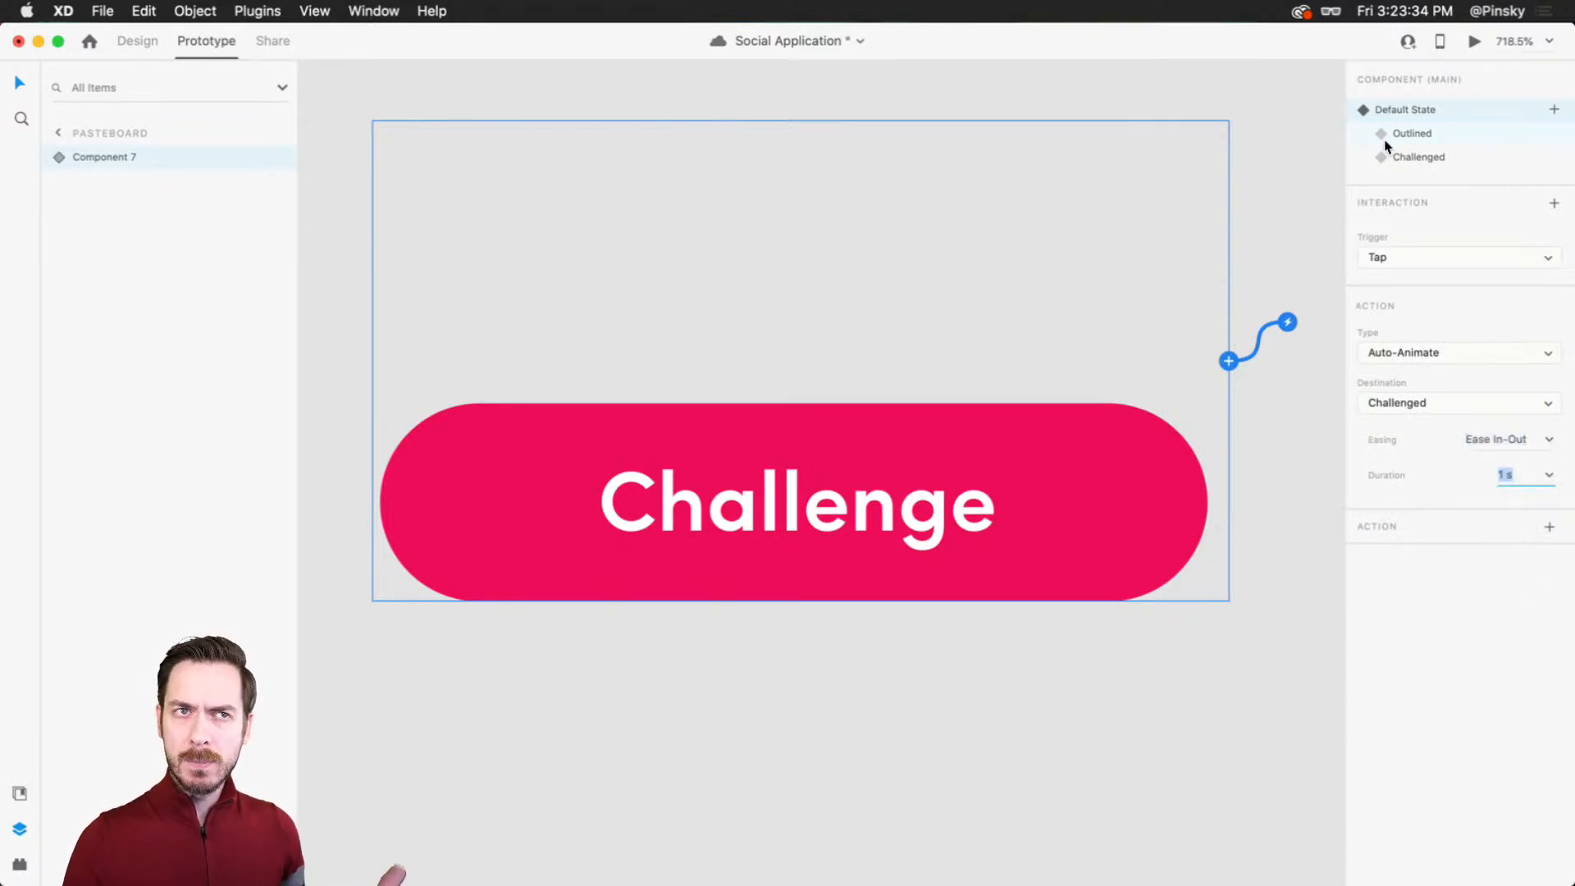
Step: Give the Challenged state a tap-triggered Transition back to the Default State with the animation set to None
click(1426, 159)
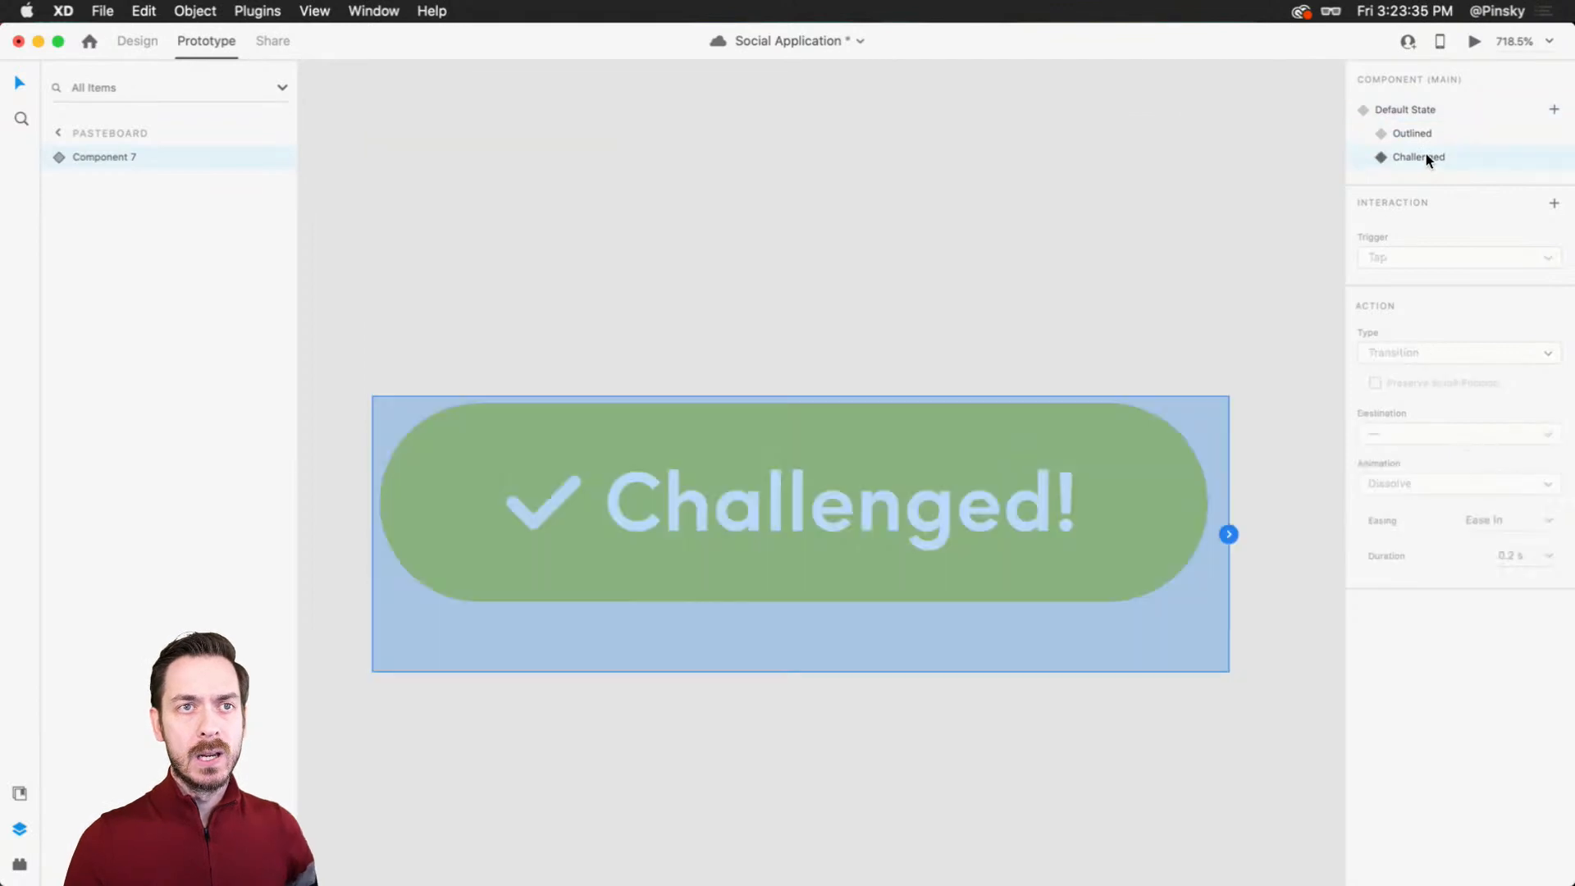
click(1226, 535)
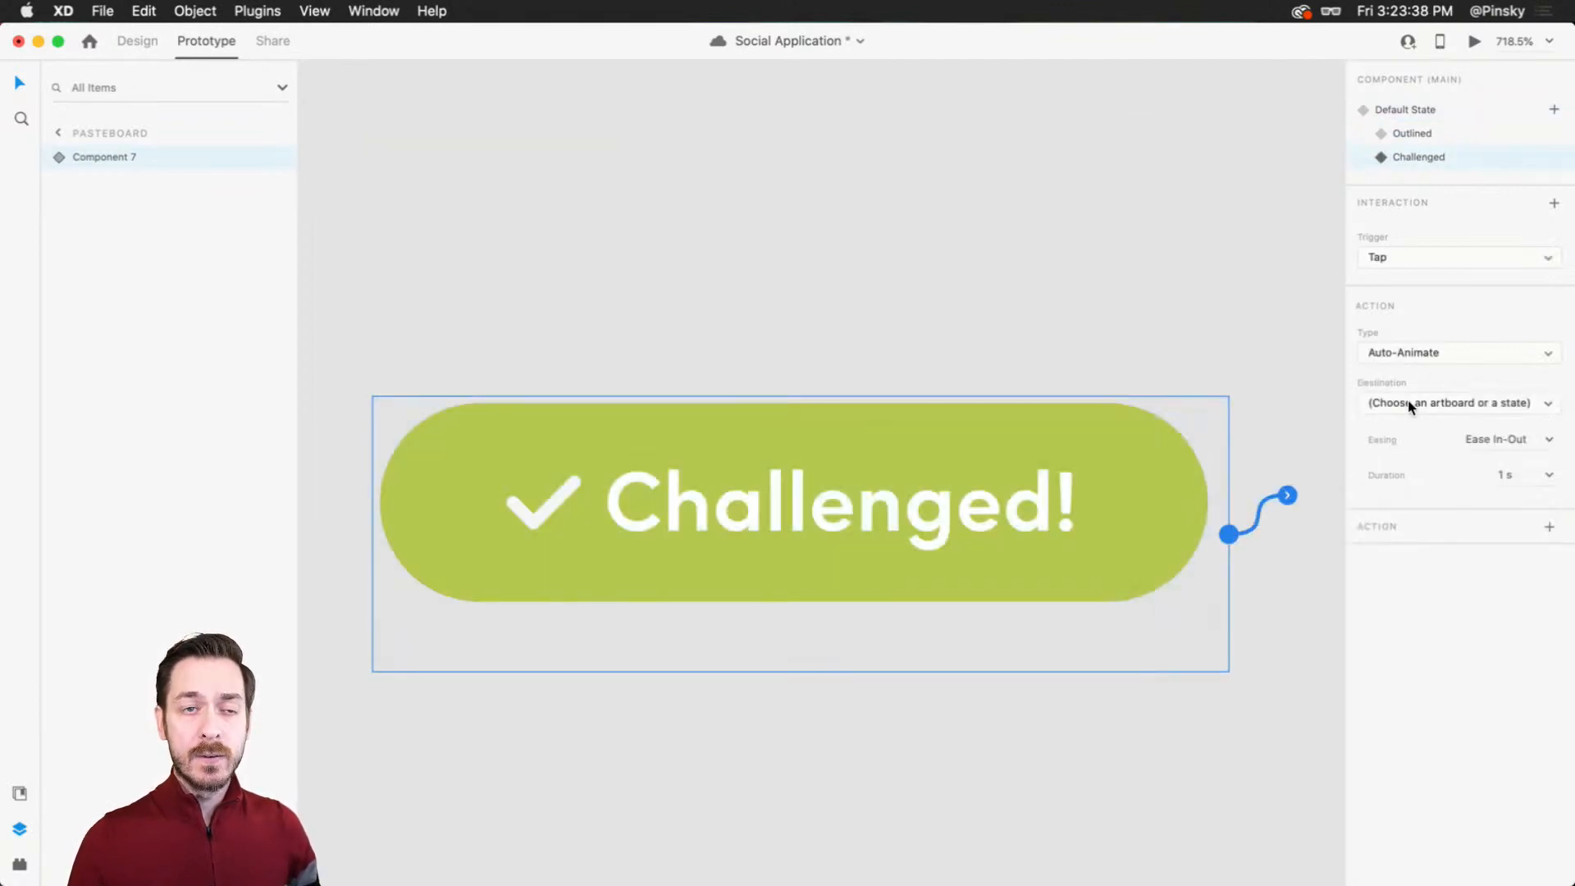
click(1410, 407)
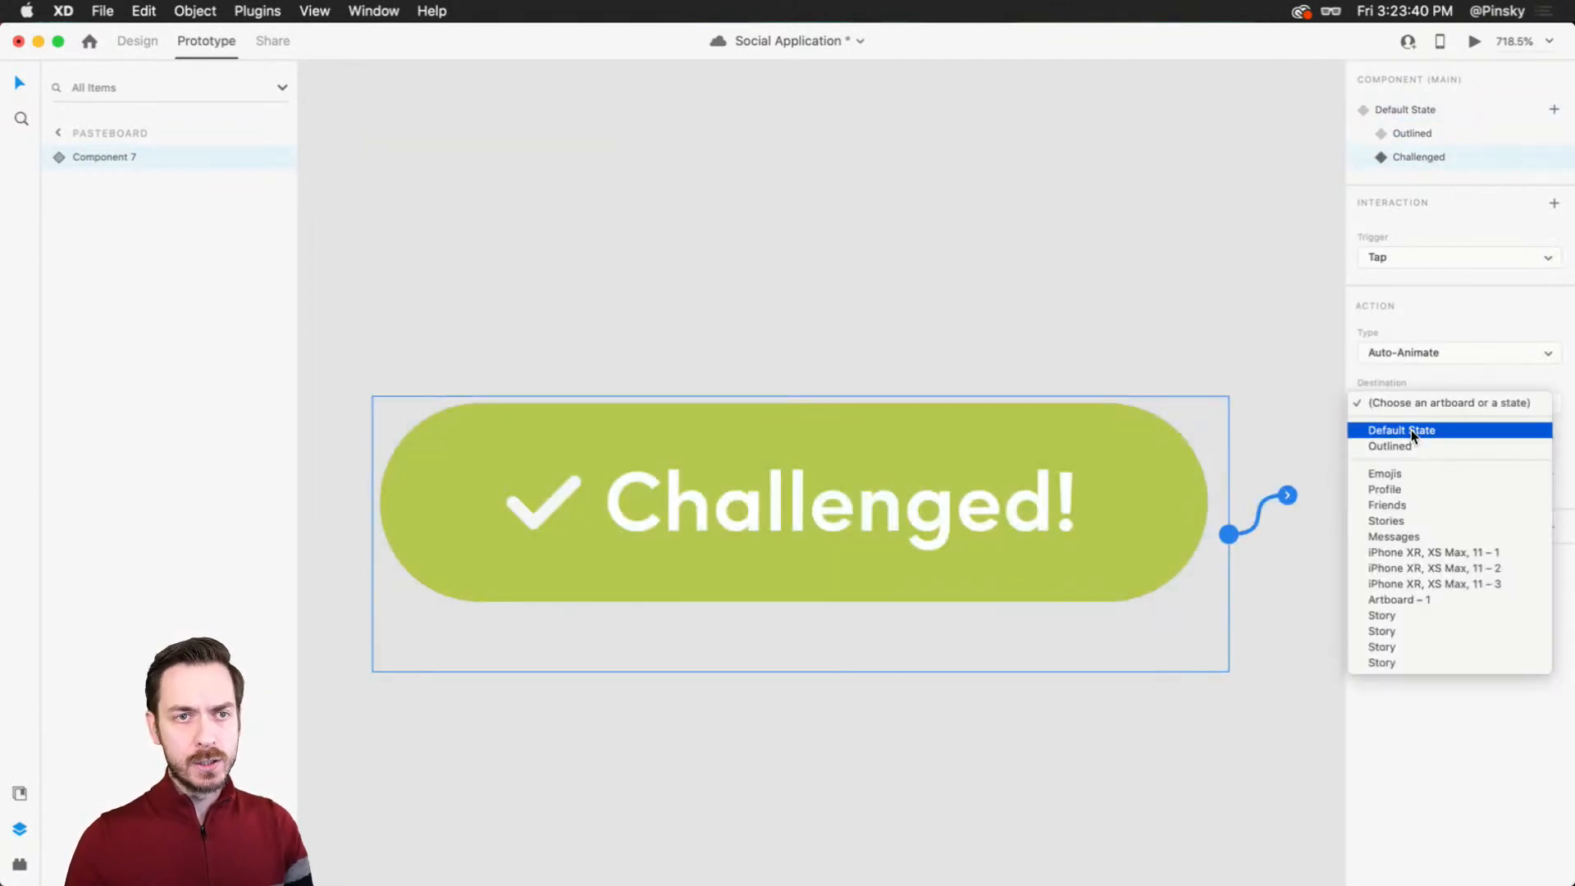
click(1422, 433)
click(1426, 351)
click(1426, 336)
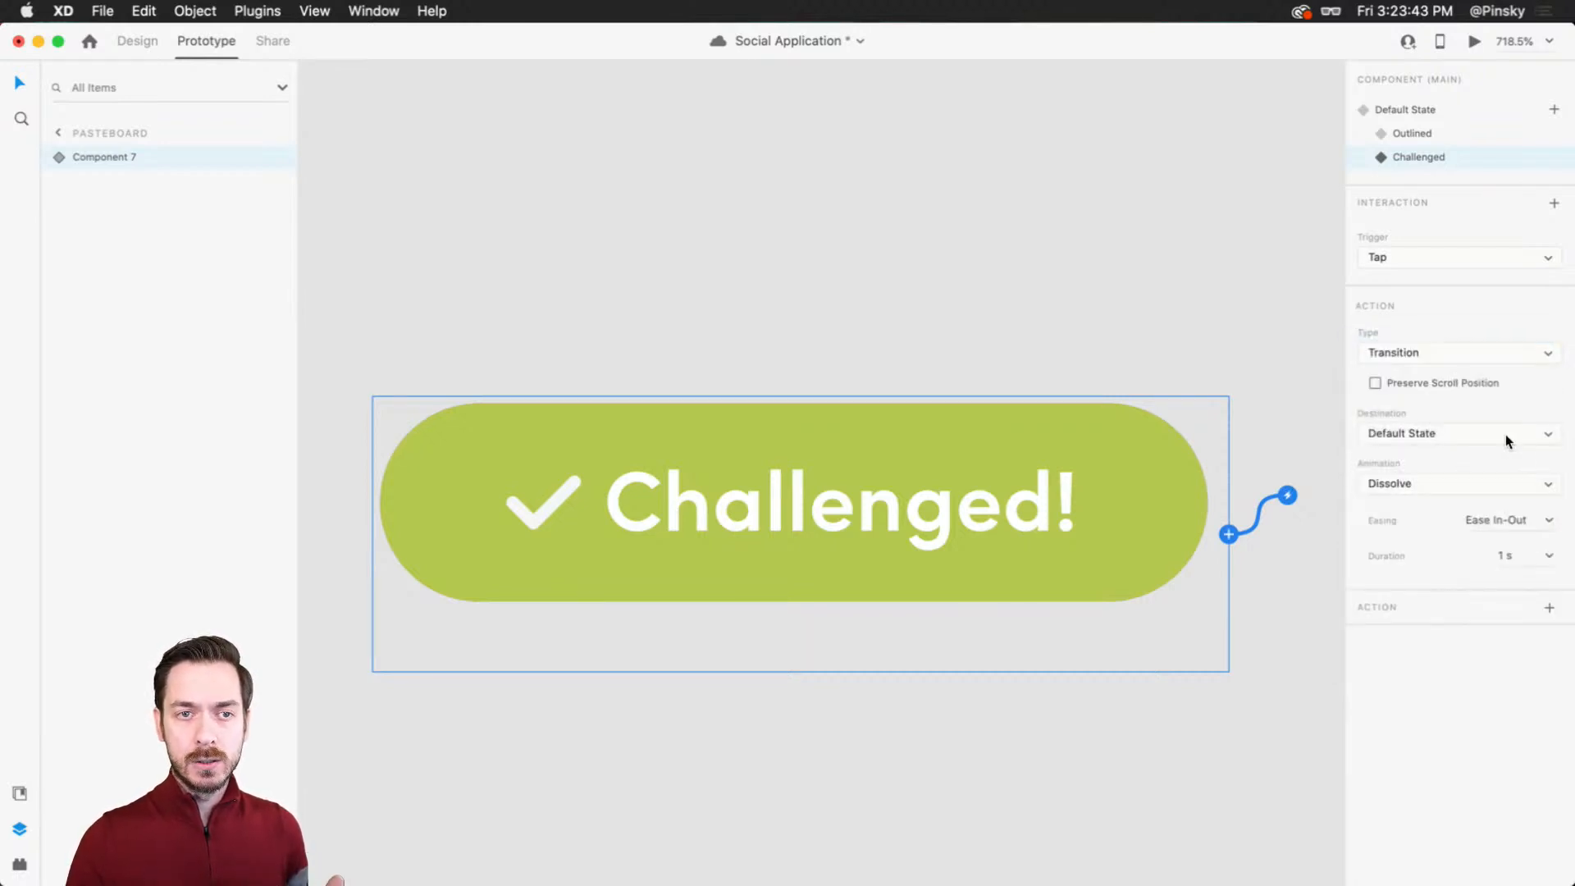
click(1500, 479)
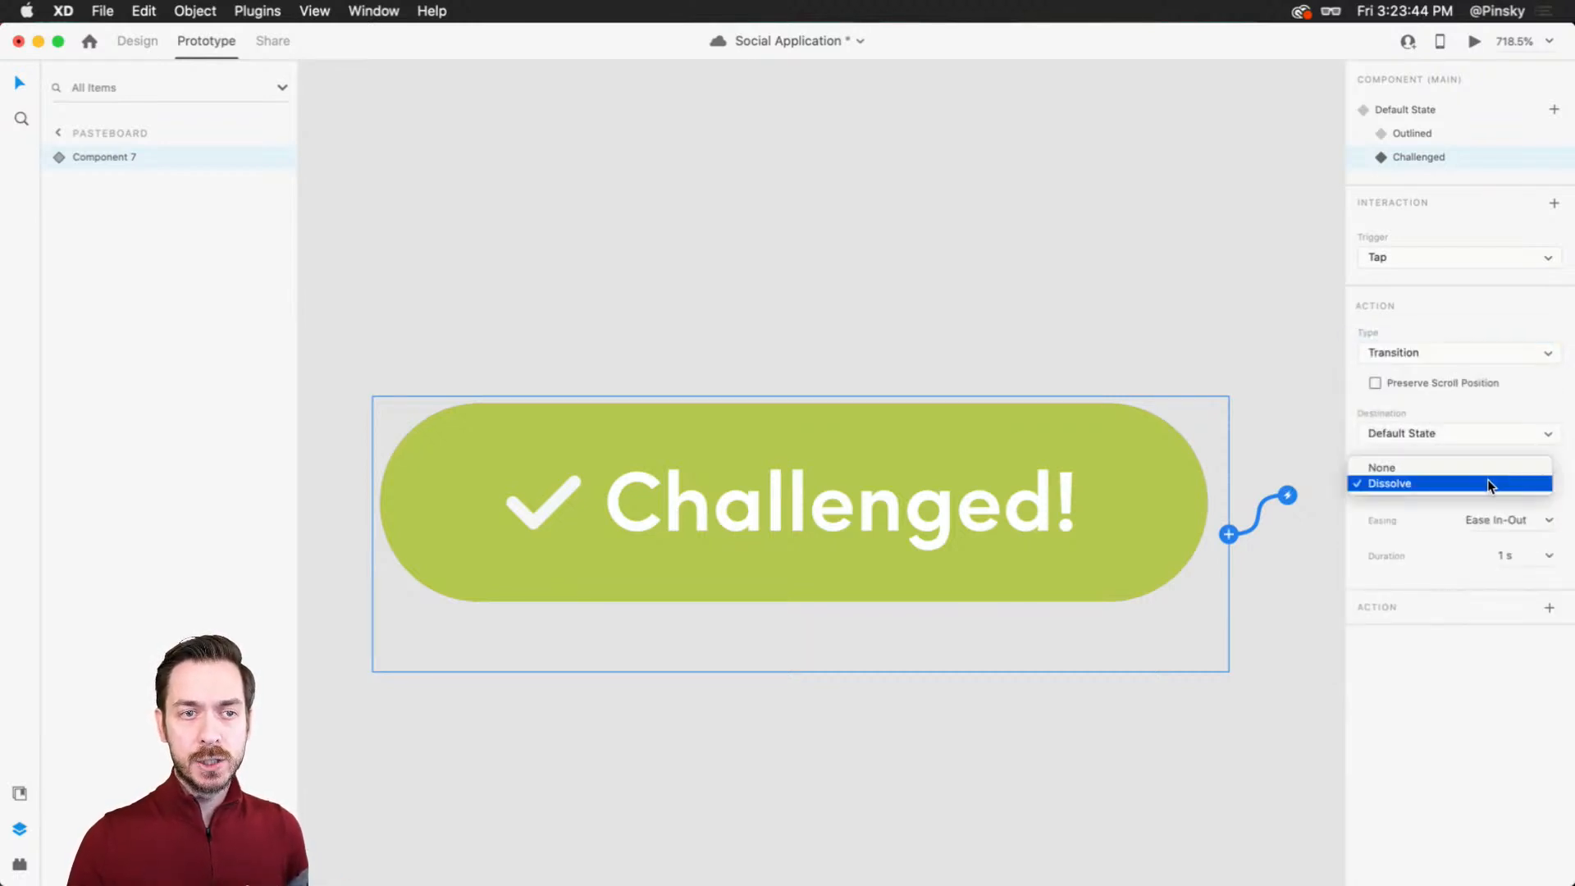
click(1482, 461)
click(1158, 308)
Step: Check the Challenged state on the first friend's Challenge button in the Friends screen, and return the button to its Default State
scroll(1168, 291, down, 5)
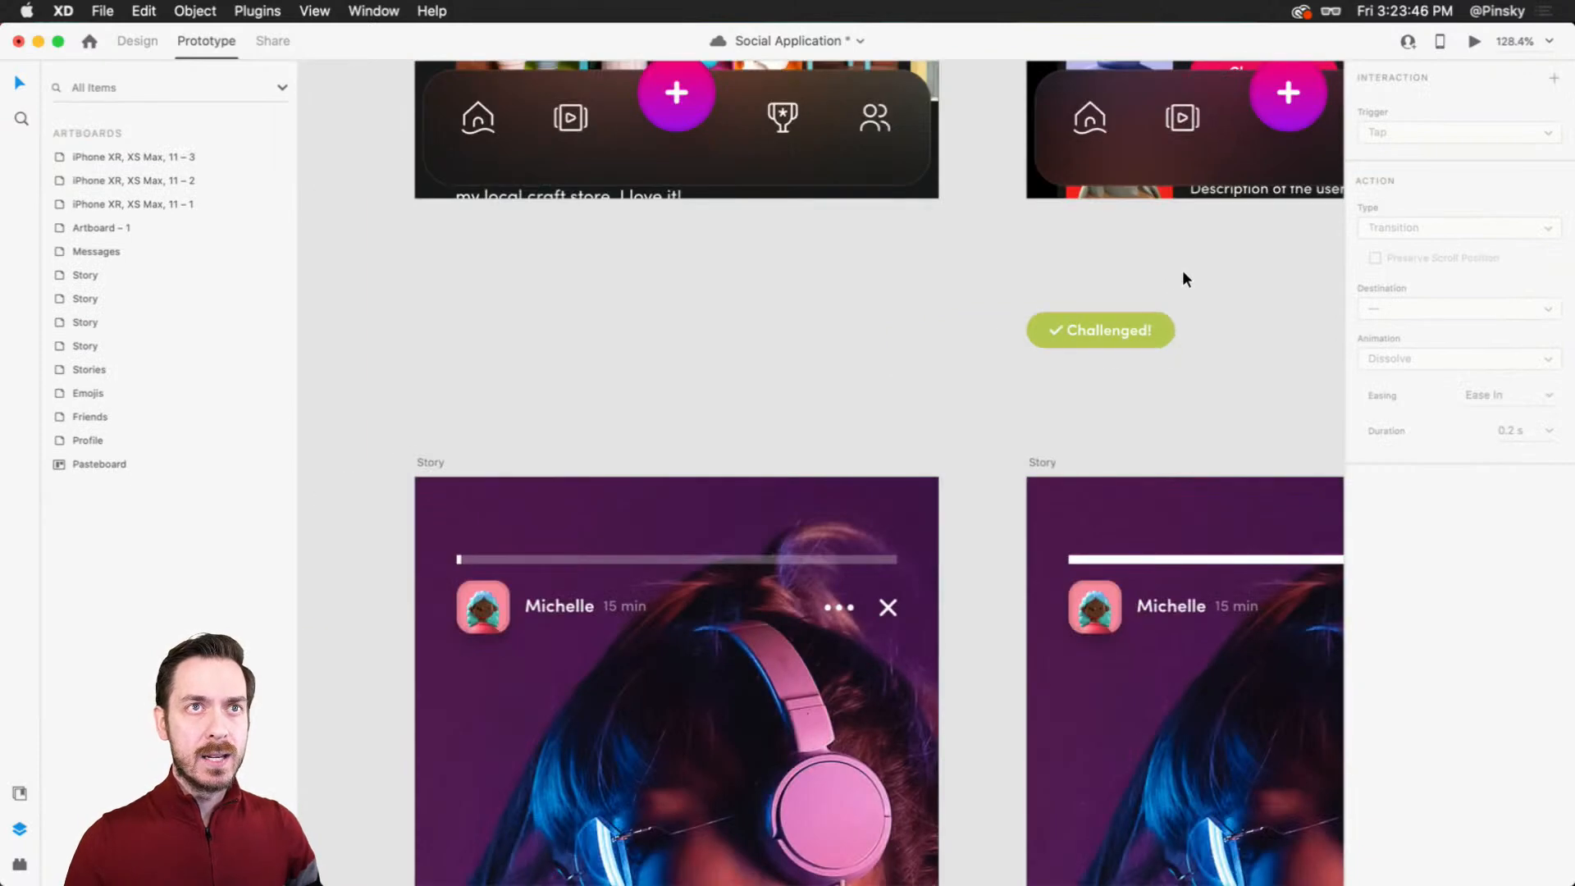
drag(1198, 275, 865, 640)
drag(1012, 355, 921, 647)
drag(934, 290, 957, 626)
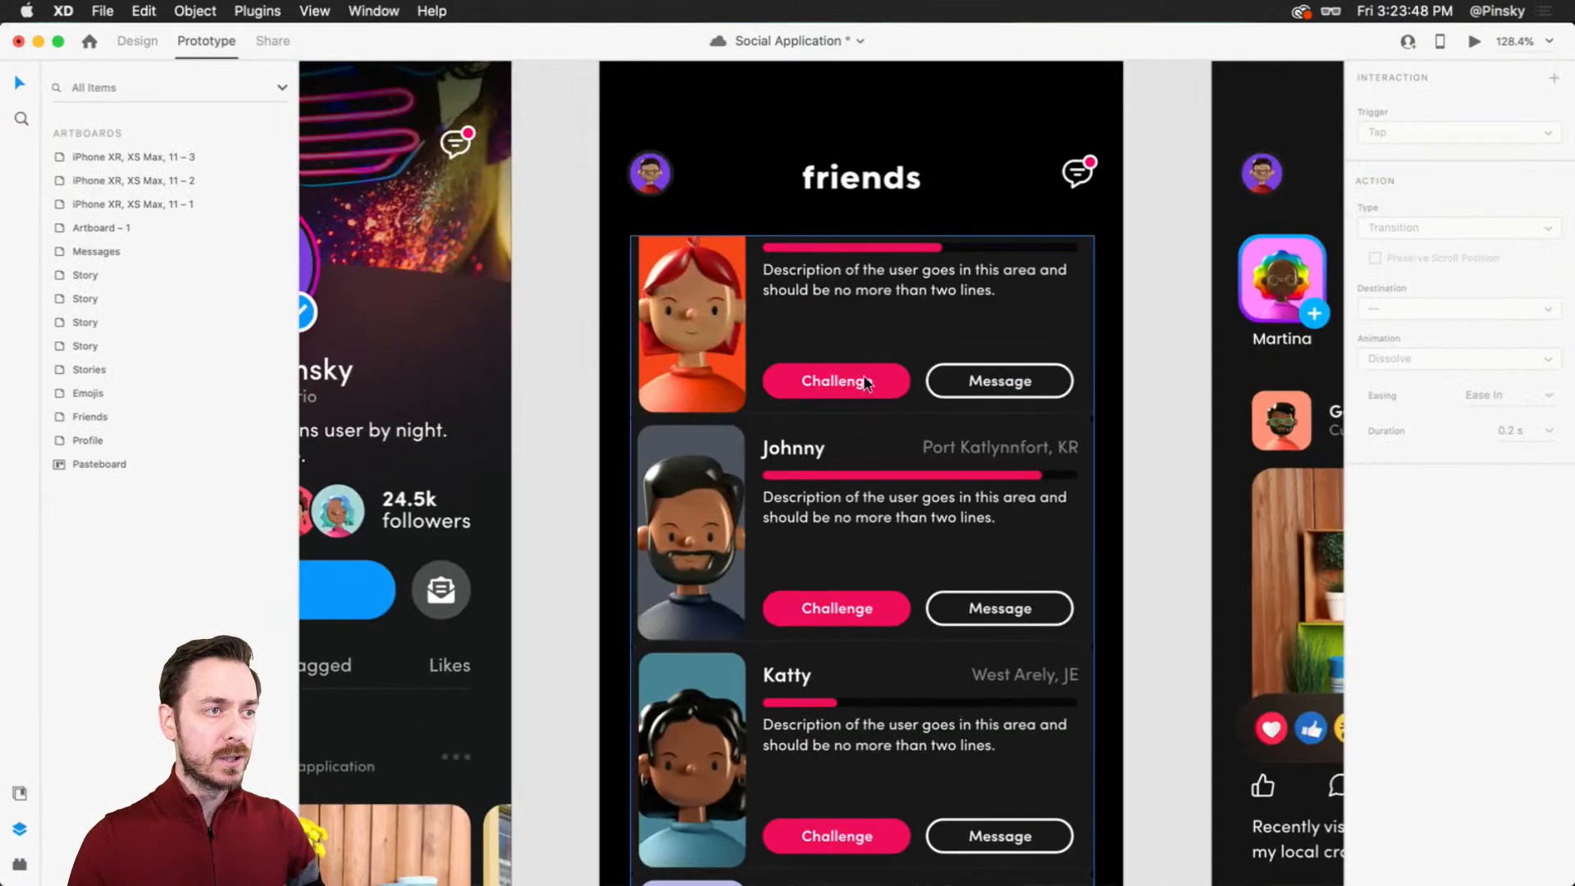
click(914, 363)
click(123, 41)
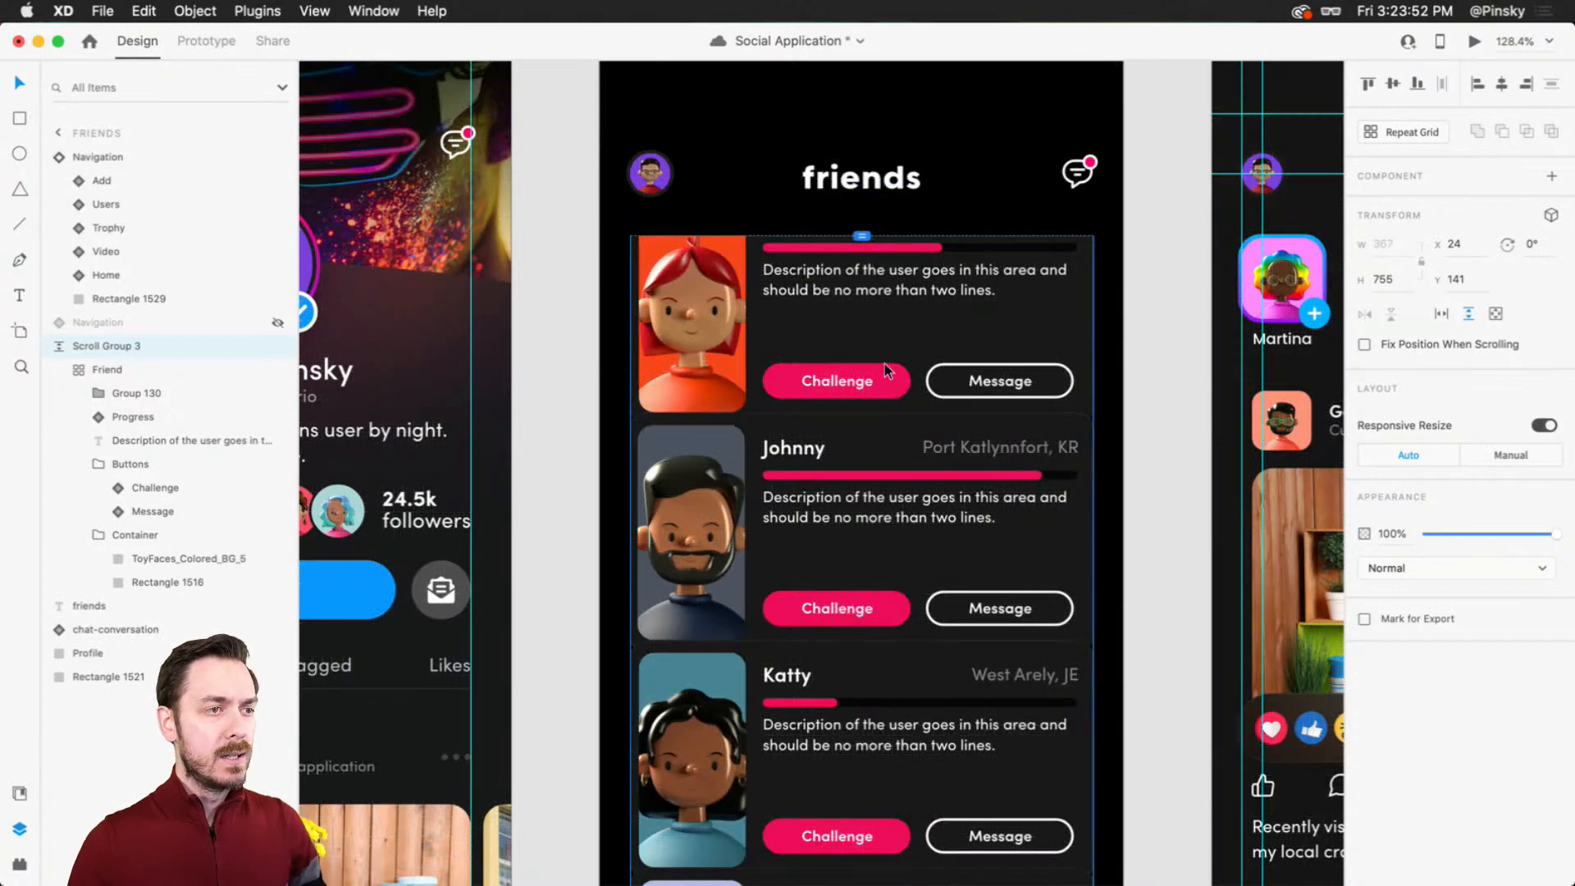
double_click(885, 362)
double_click(884, 362)
double_click(884, 363)
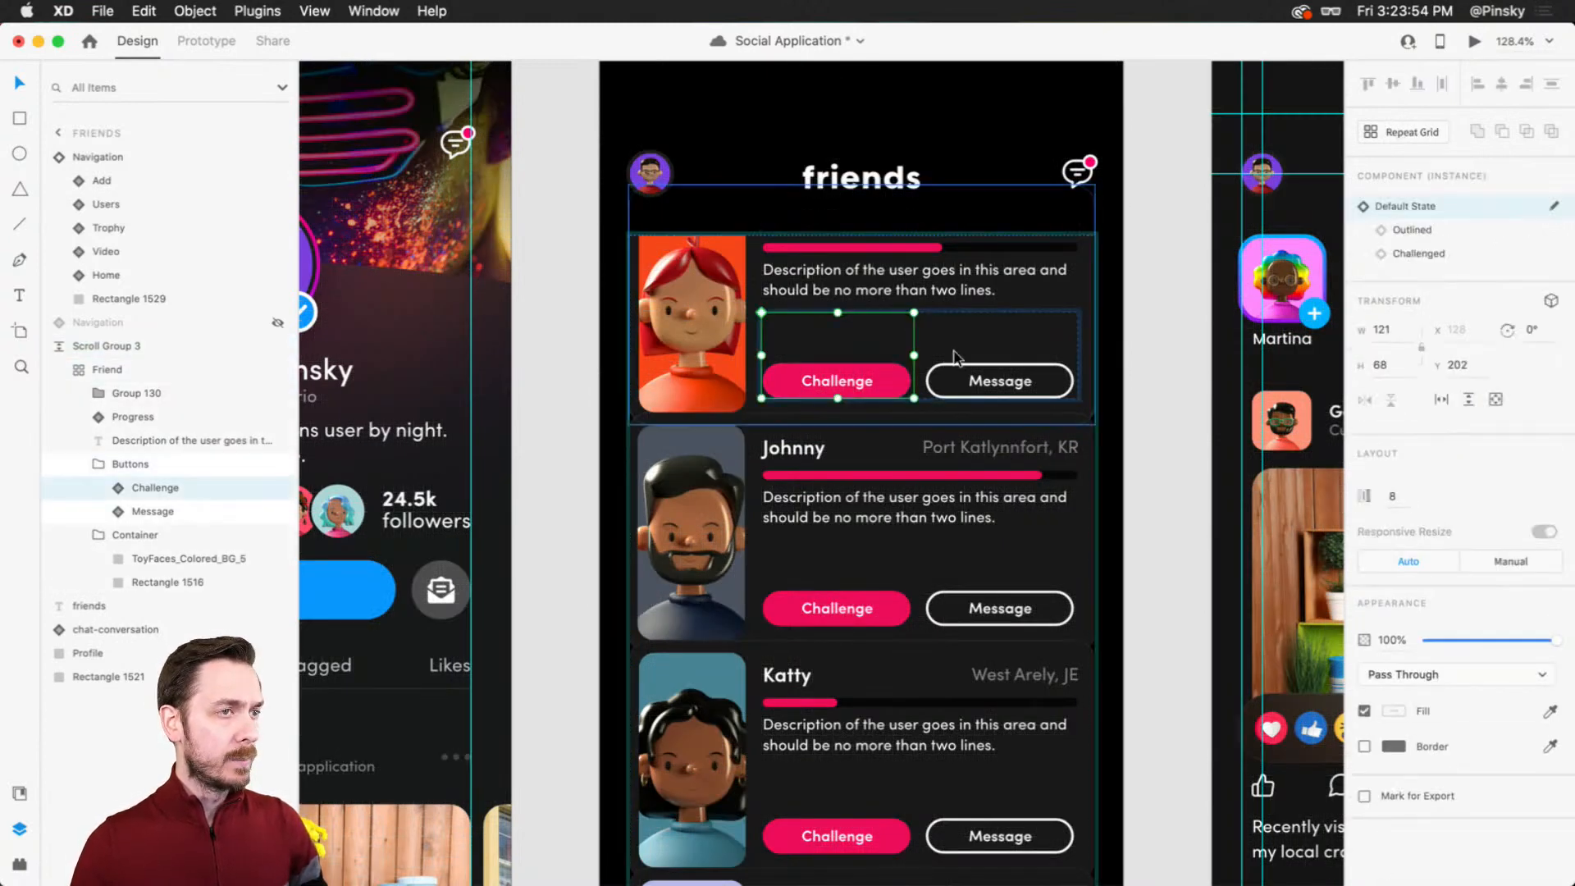
click(1462, 256)
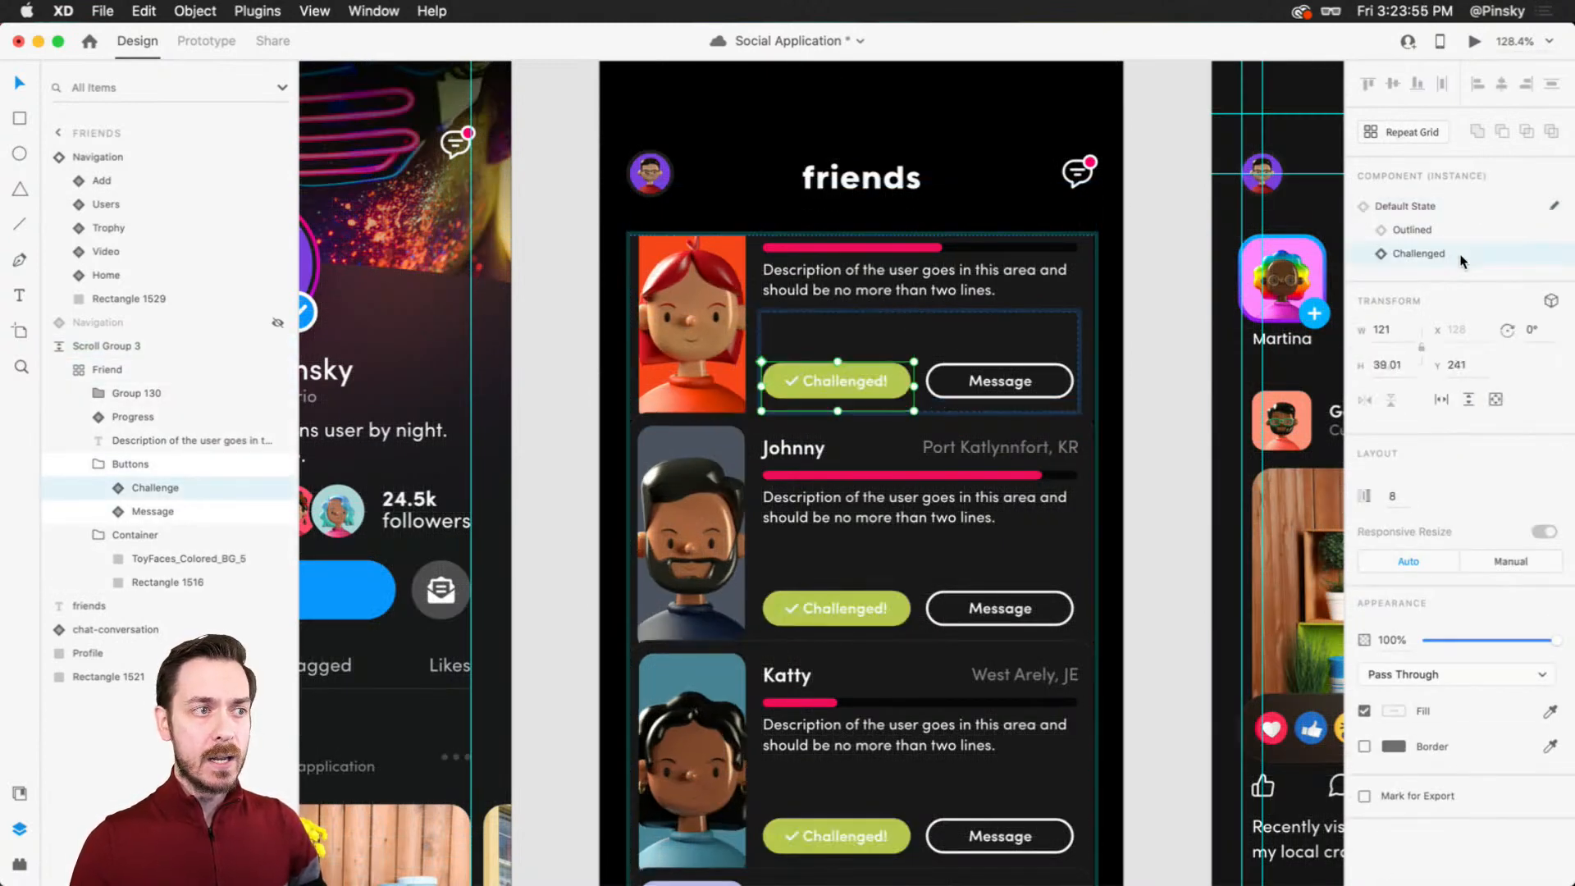
click(1435, 210)
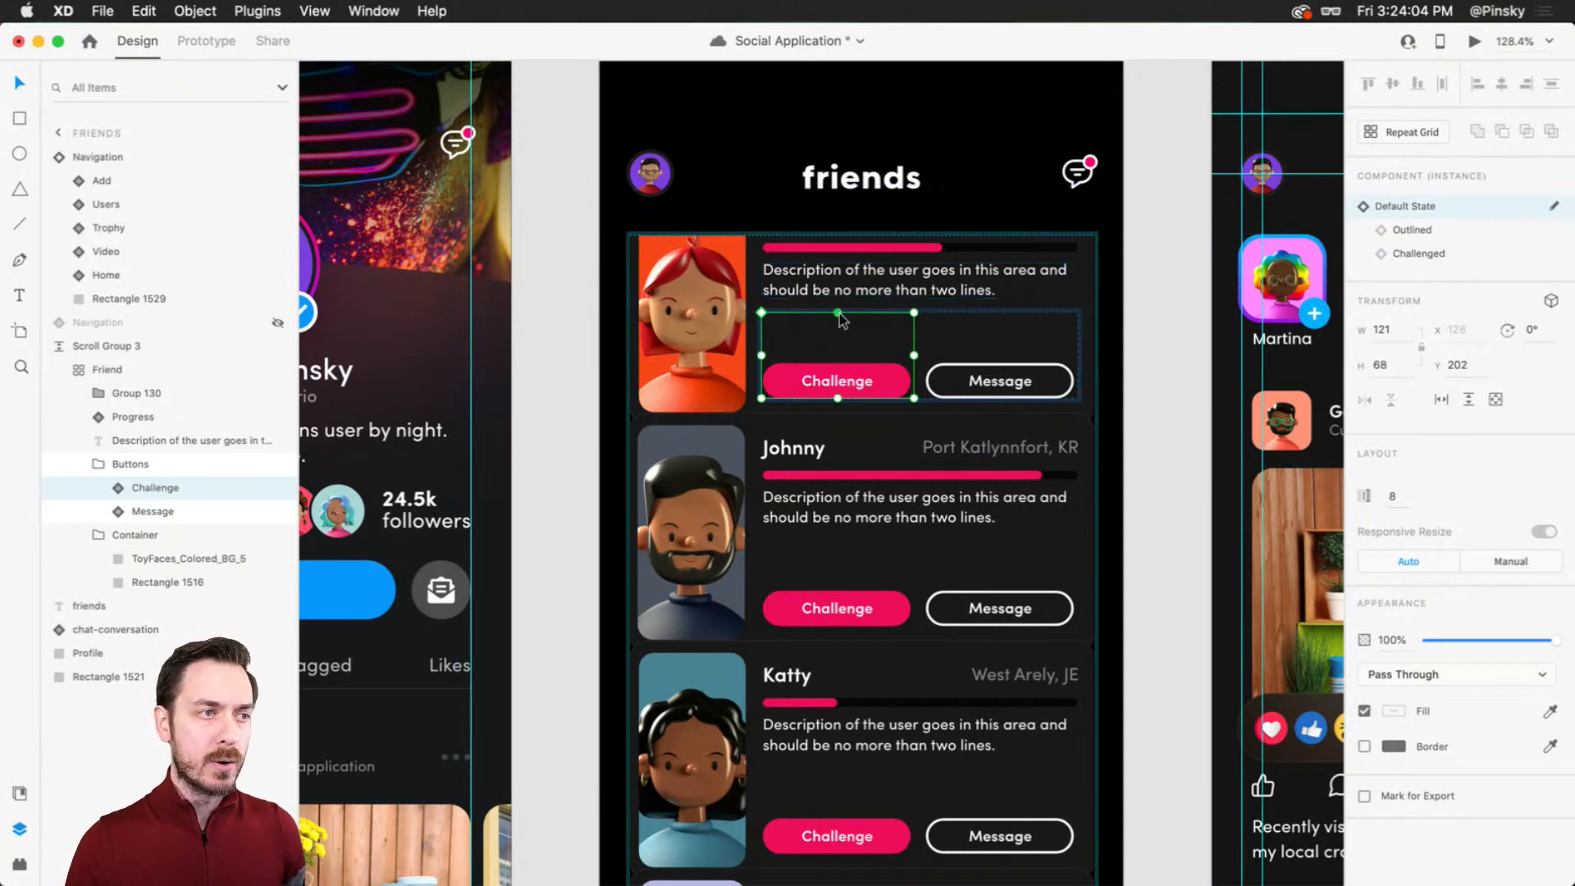
Step: Preview the Friends screen and toggle the first friend's Challenge button to Challenged, back to default, and to Challenged again
click(1476, 41)
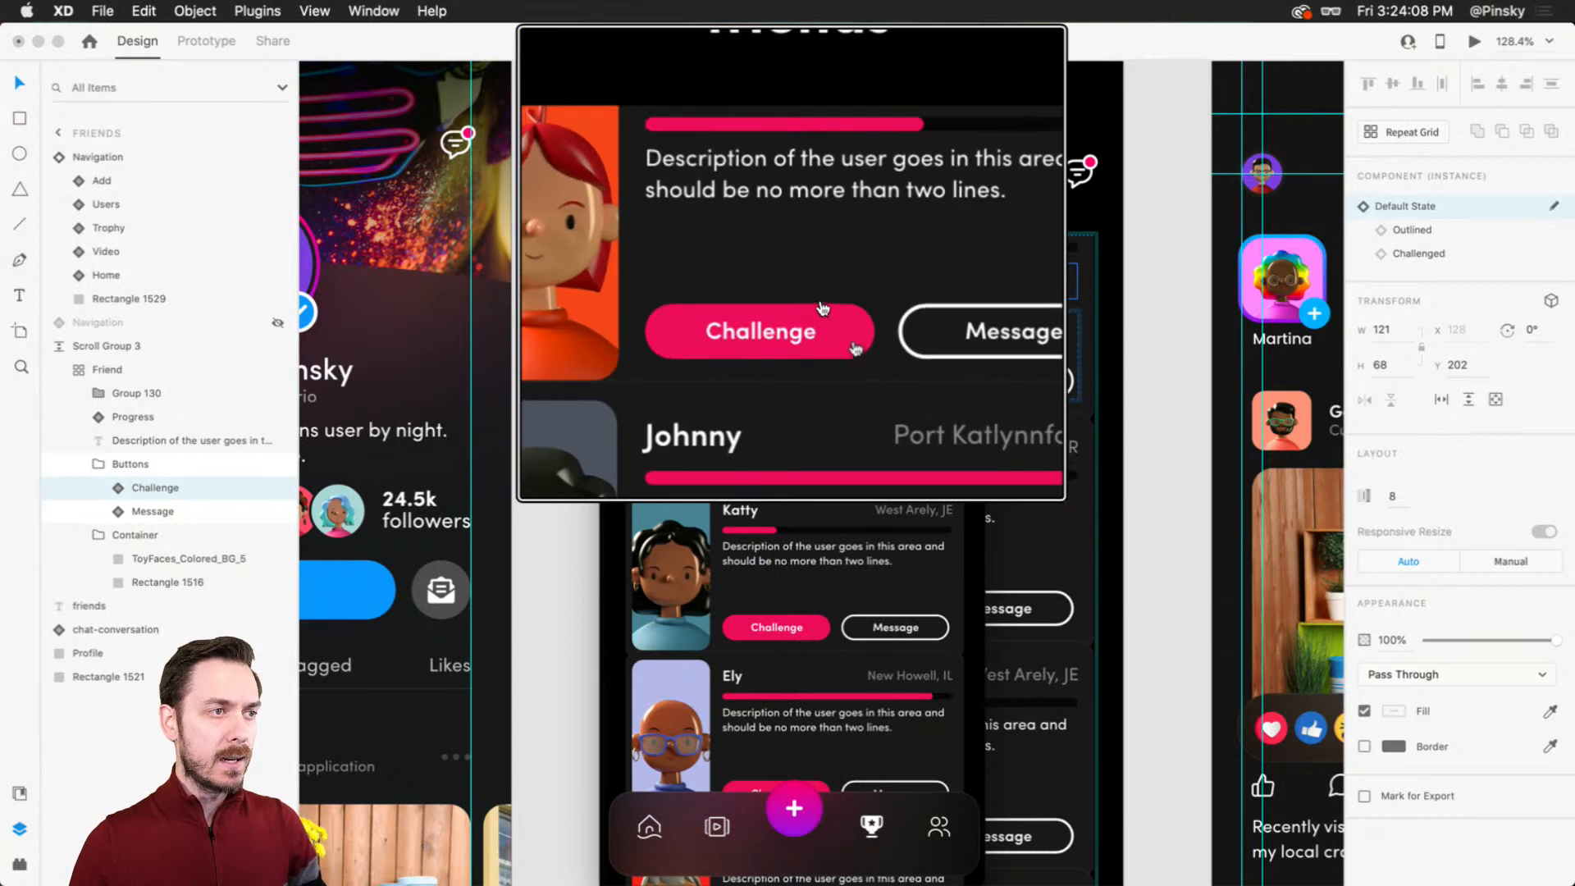
click(834, 330)
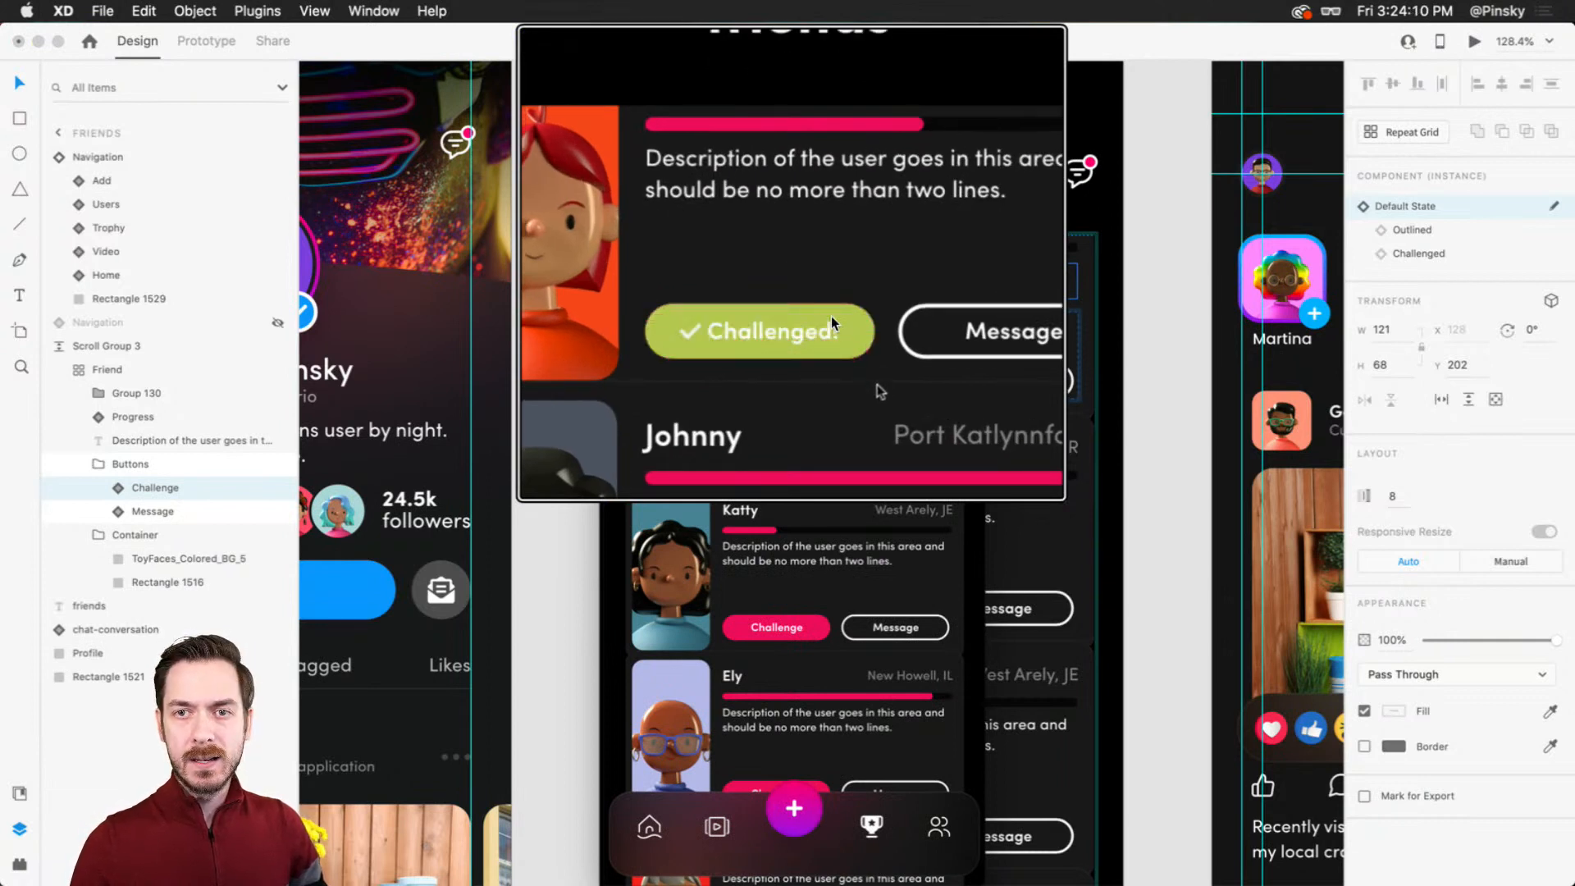
click(827, 322)
click(823, 340)
Step: Test the Challenge buttons of the next three friends in the preview, and close it with nothing selected on the canvas
scroll(822, 346, down, 3)
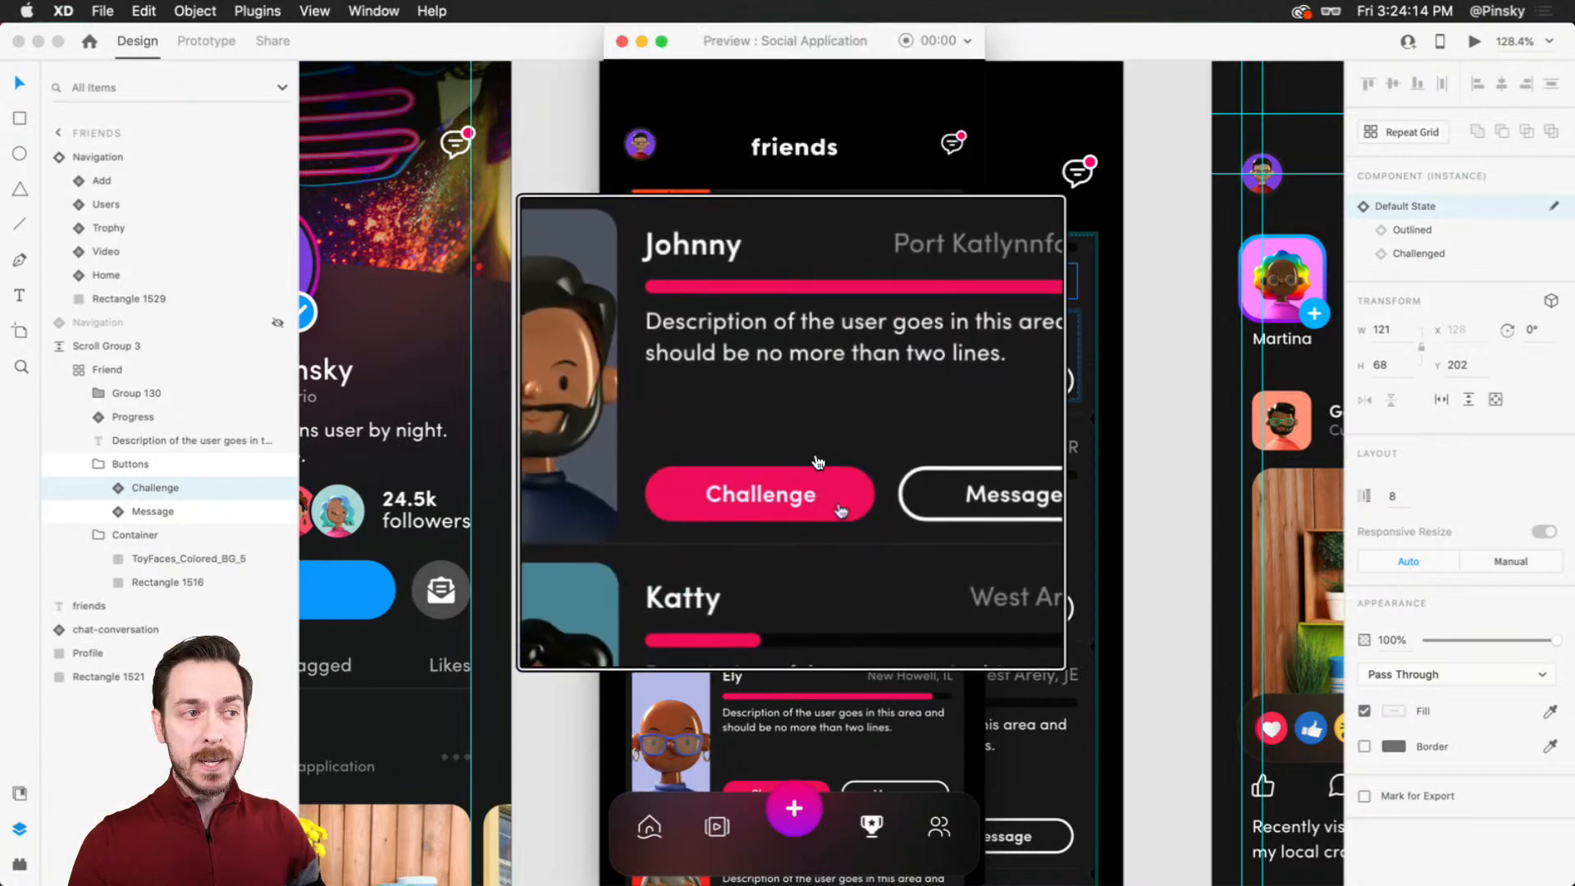
click(837, 492)
scroll(833, 646, down, 3)
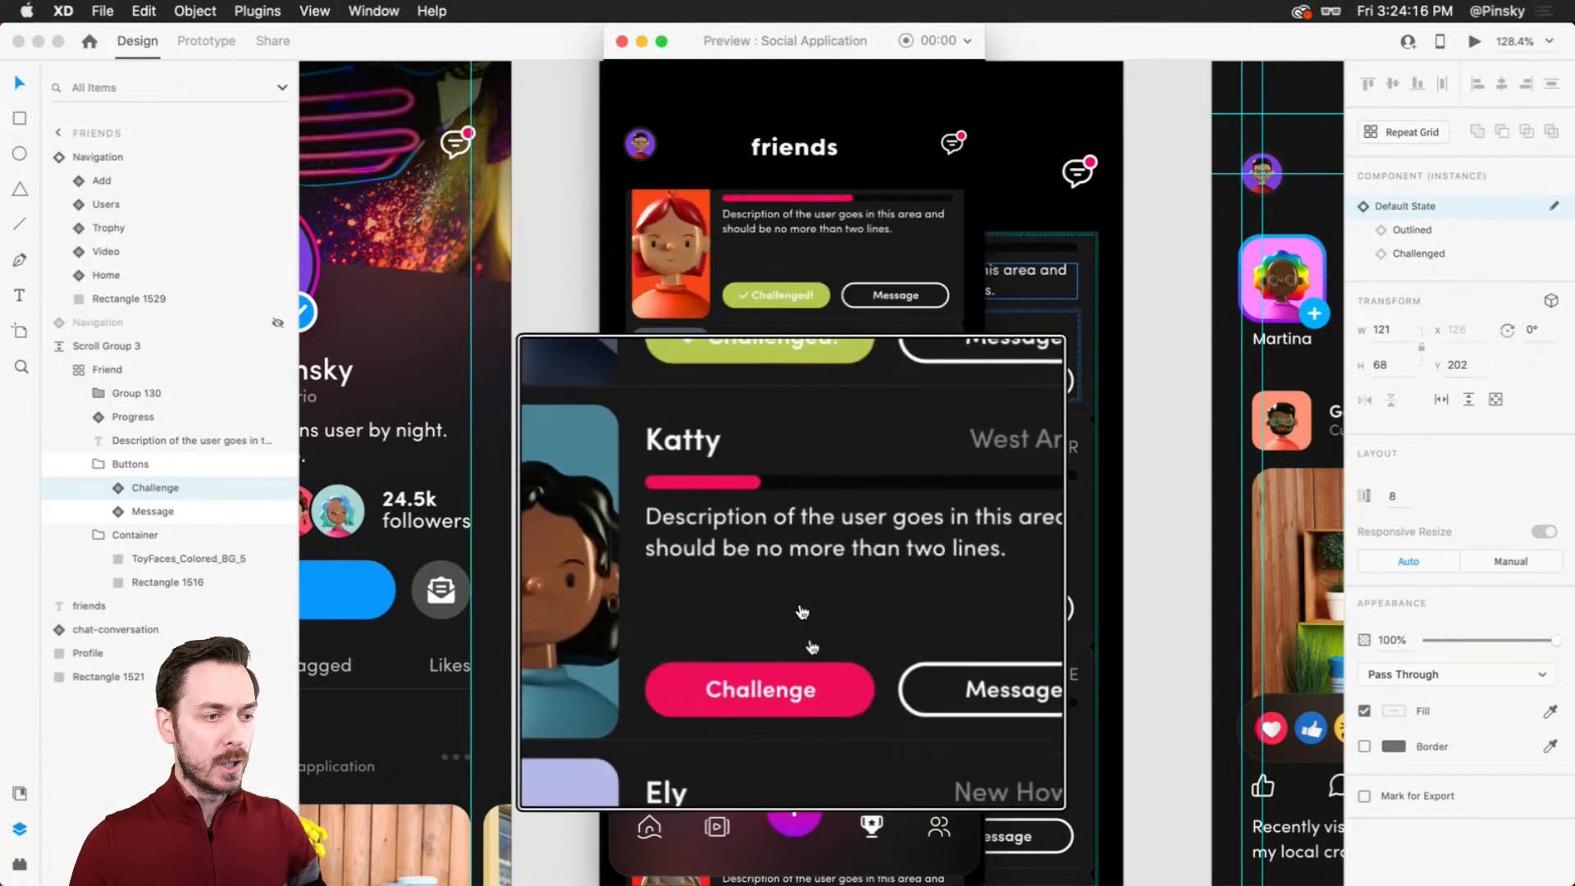
click(818, 681)
scroll(821, 689, down, 3)
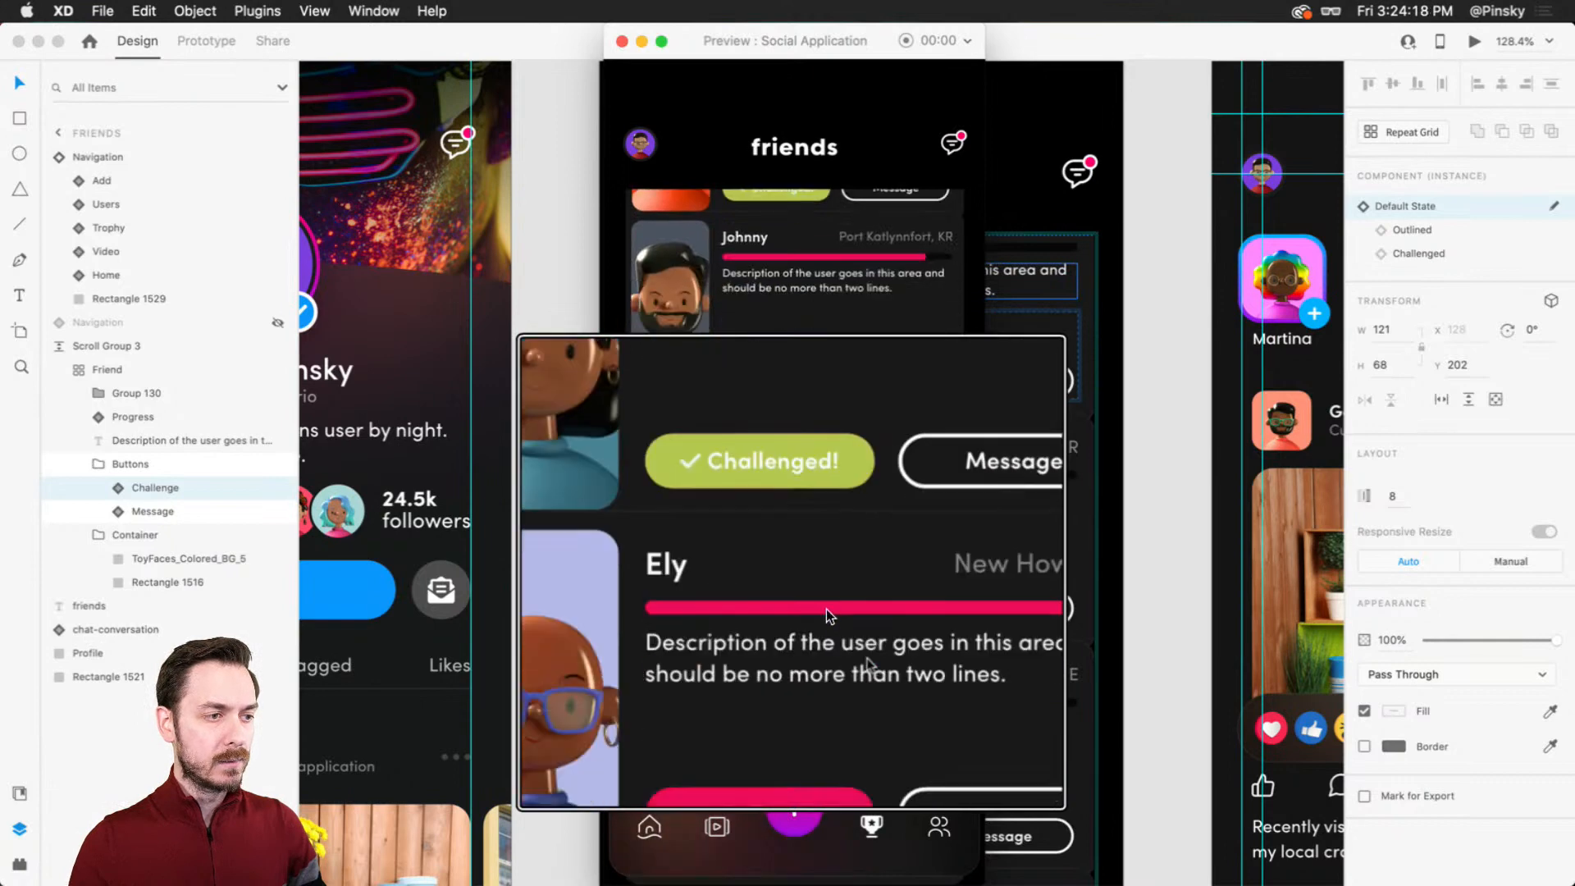
click(827, 732)
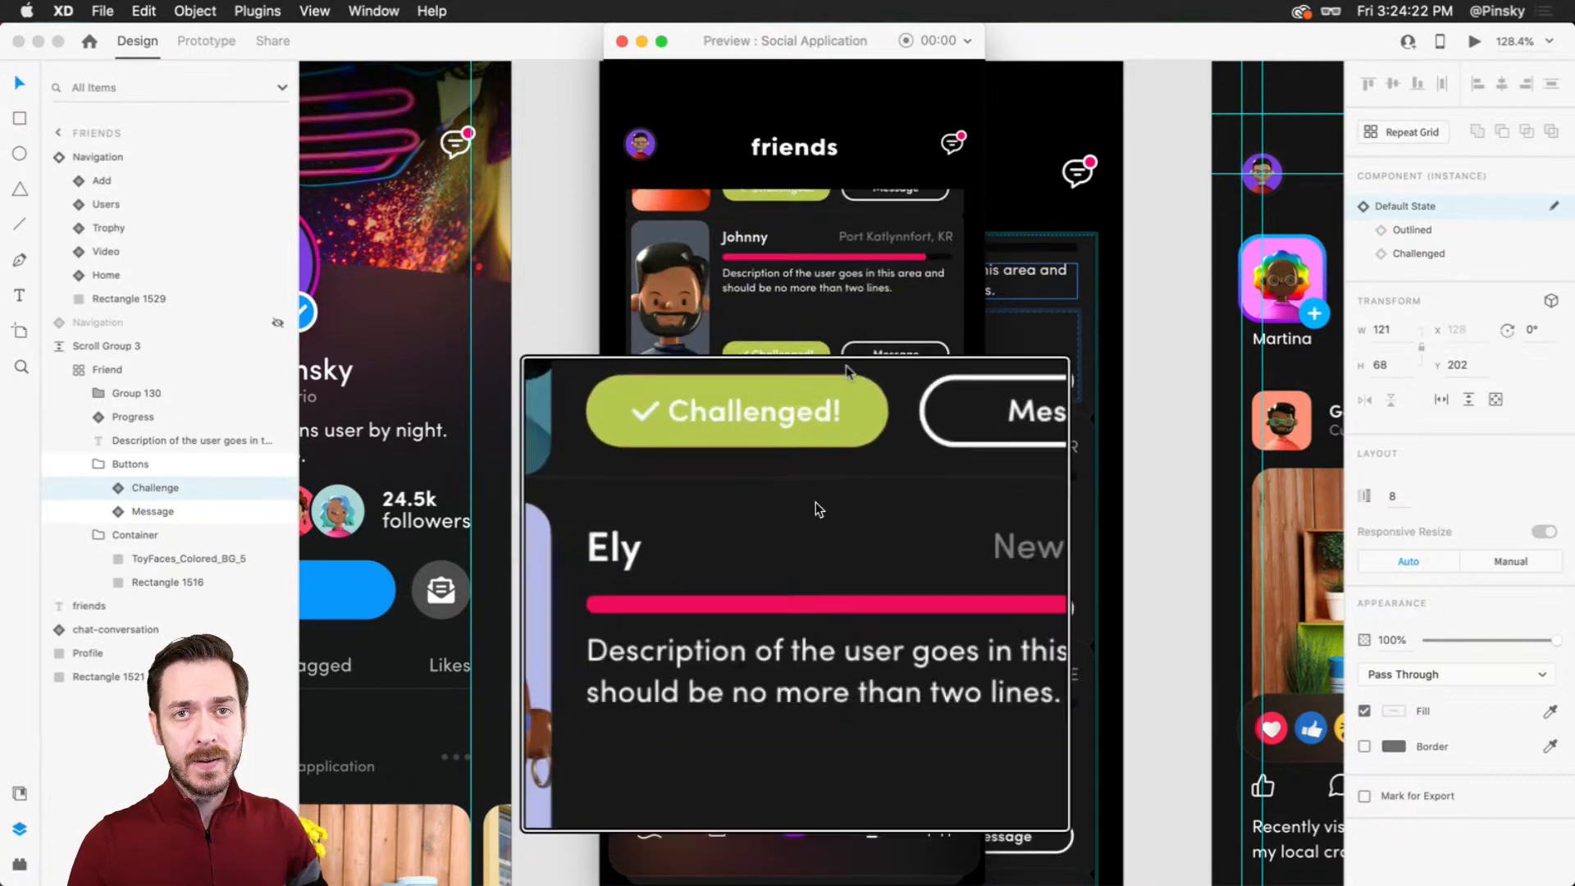
scroll(836, 250, up, 2)
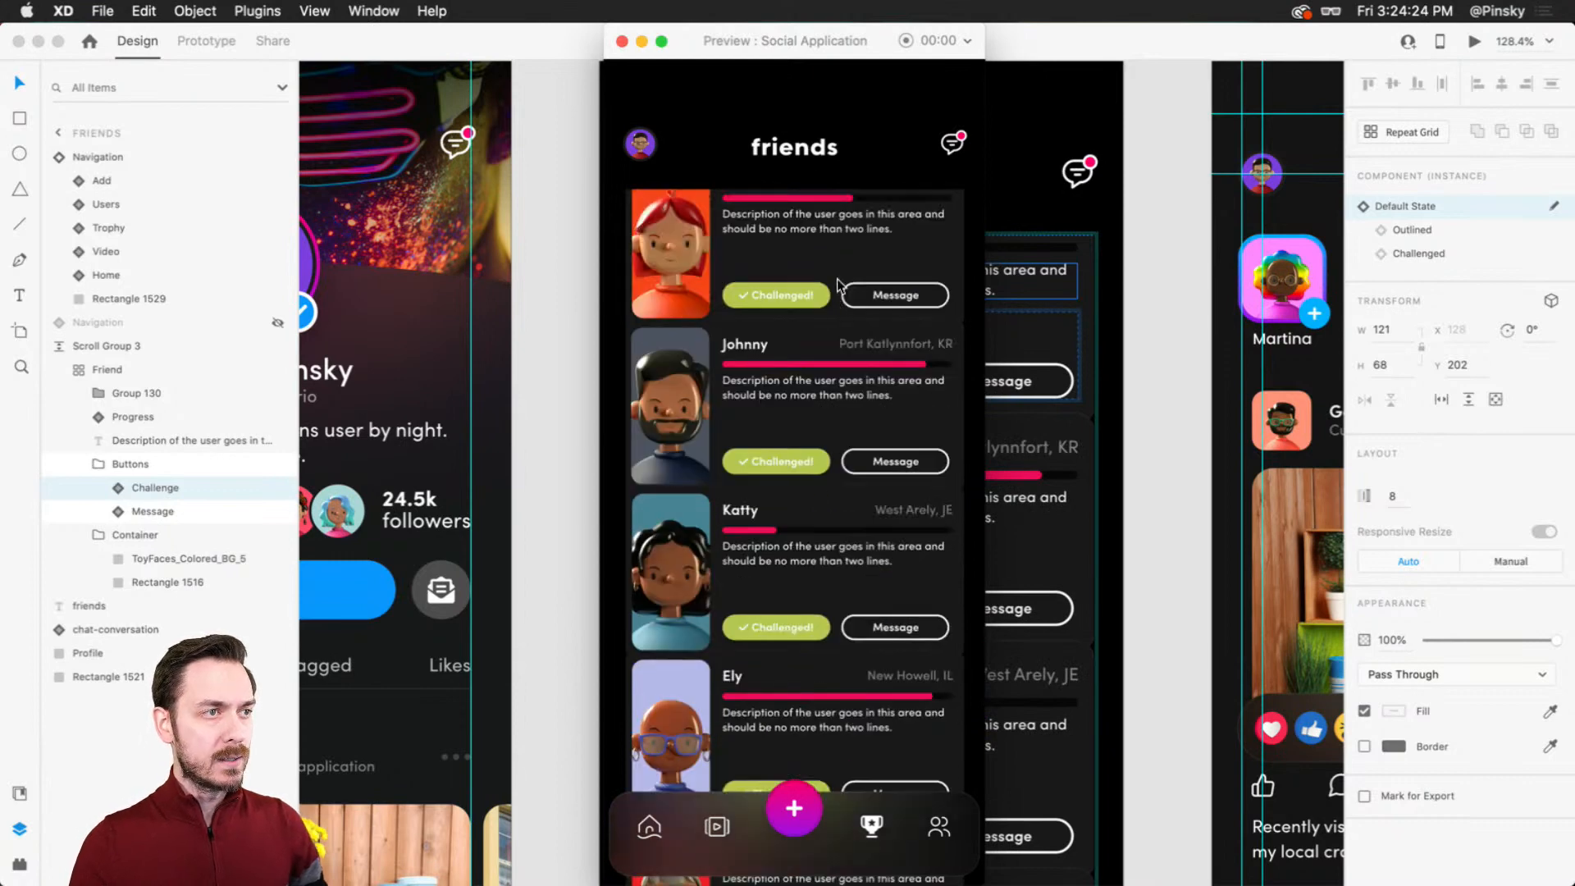
key(super+w)
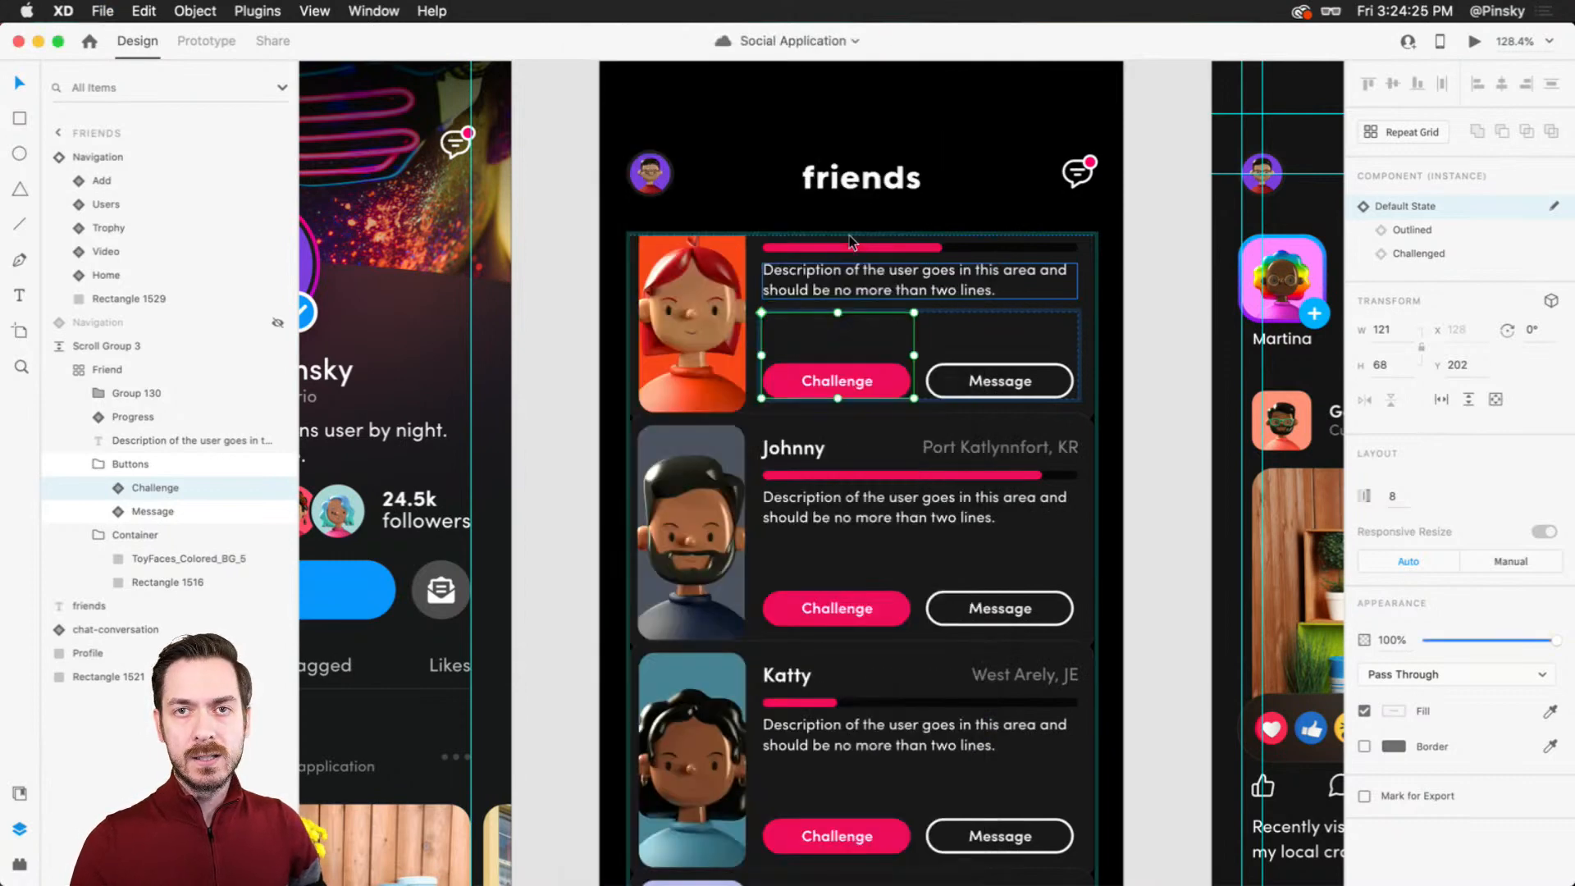
click(1176, 389)
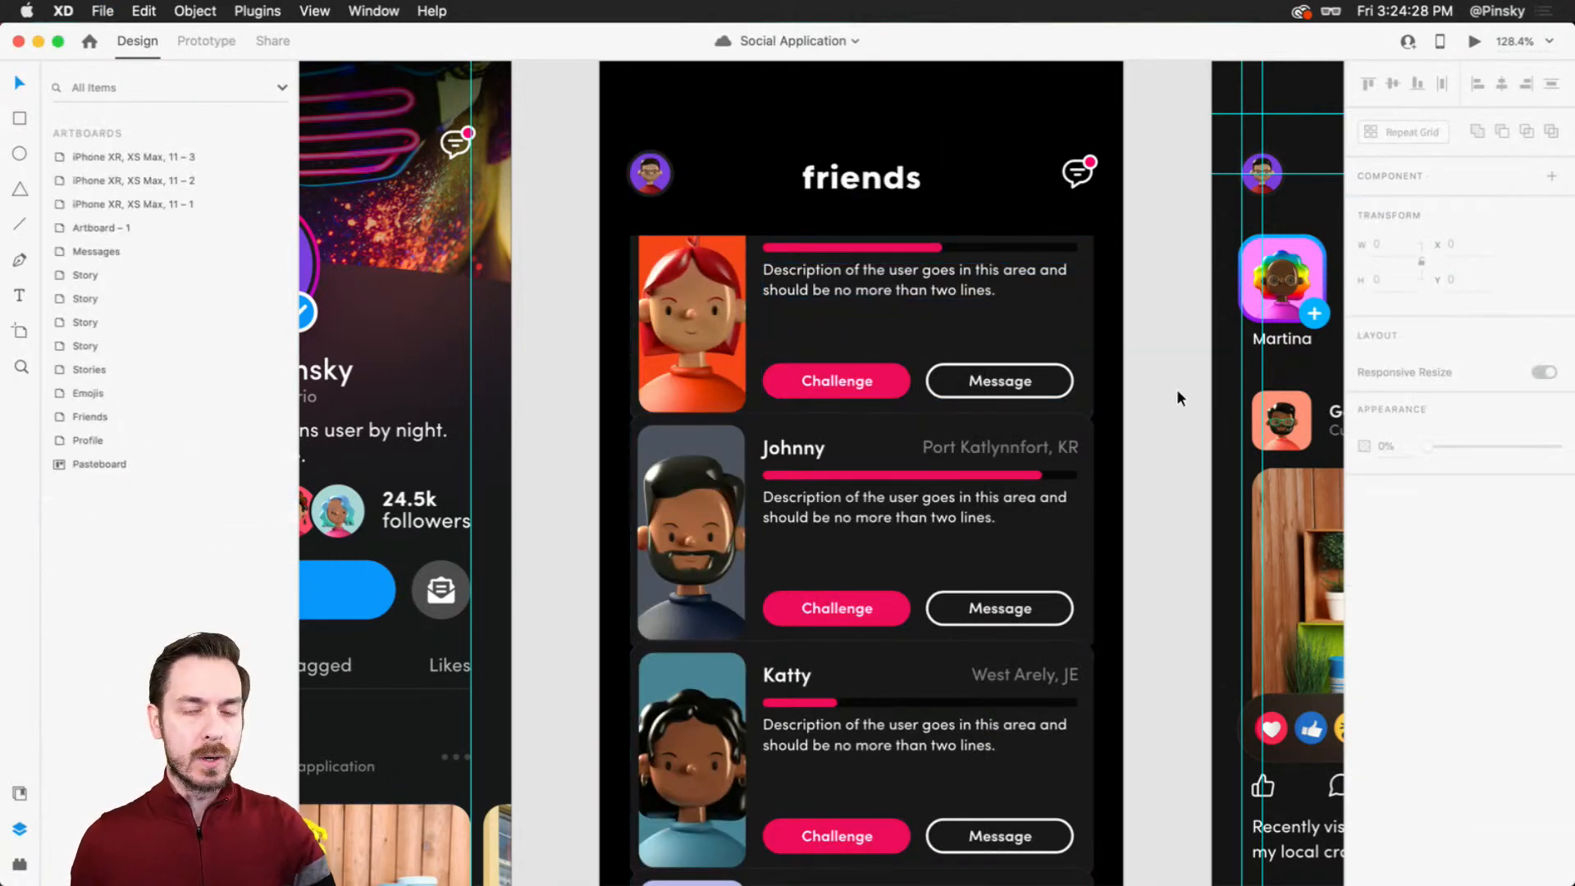